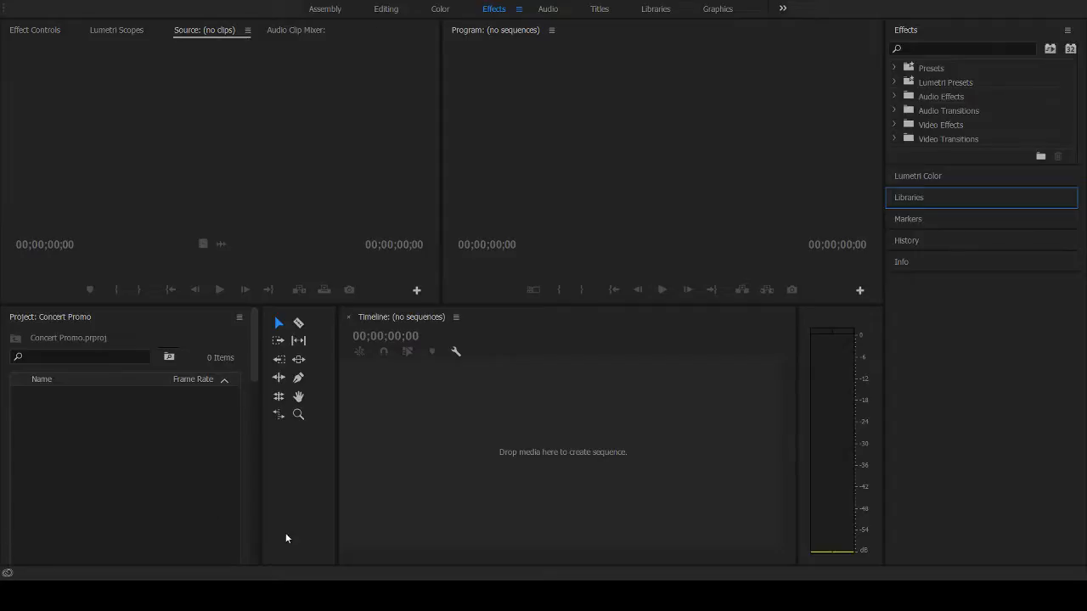
- Create a bin named Stock in the Concert Promo project
double_click(113, 443)
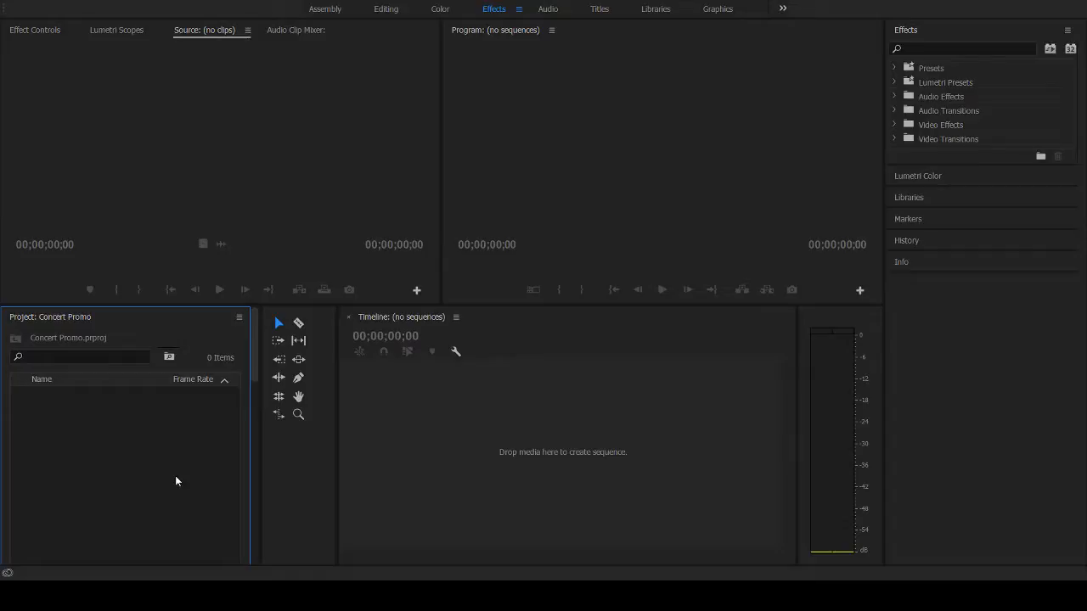
key(ctrl+b)
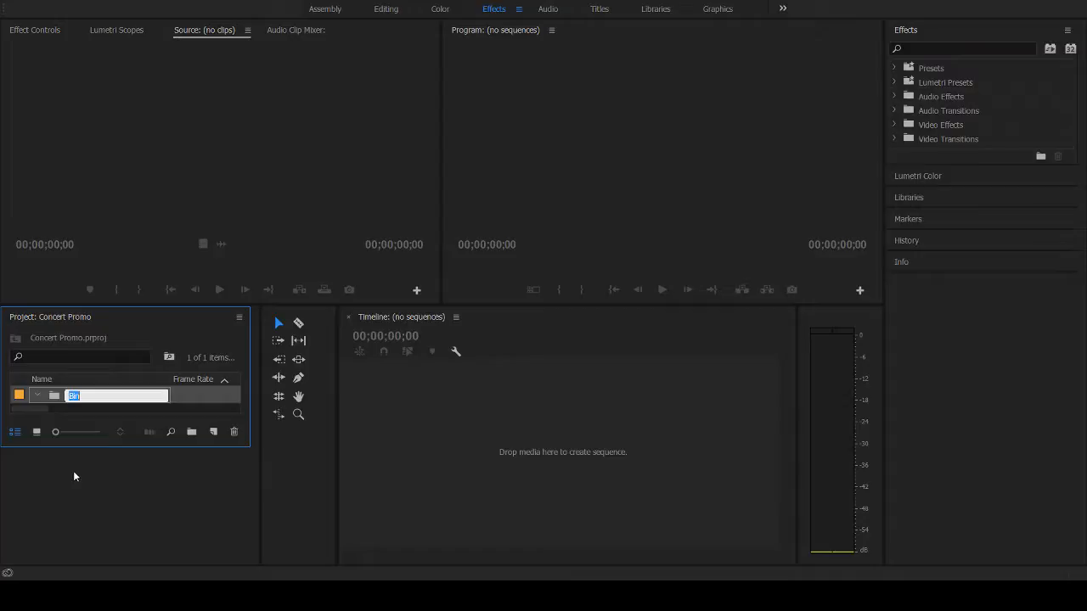
key(BackSpace)
text(Stock)
key(Return)
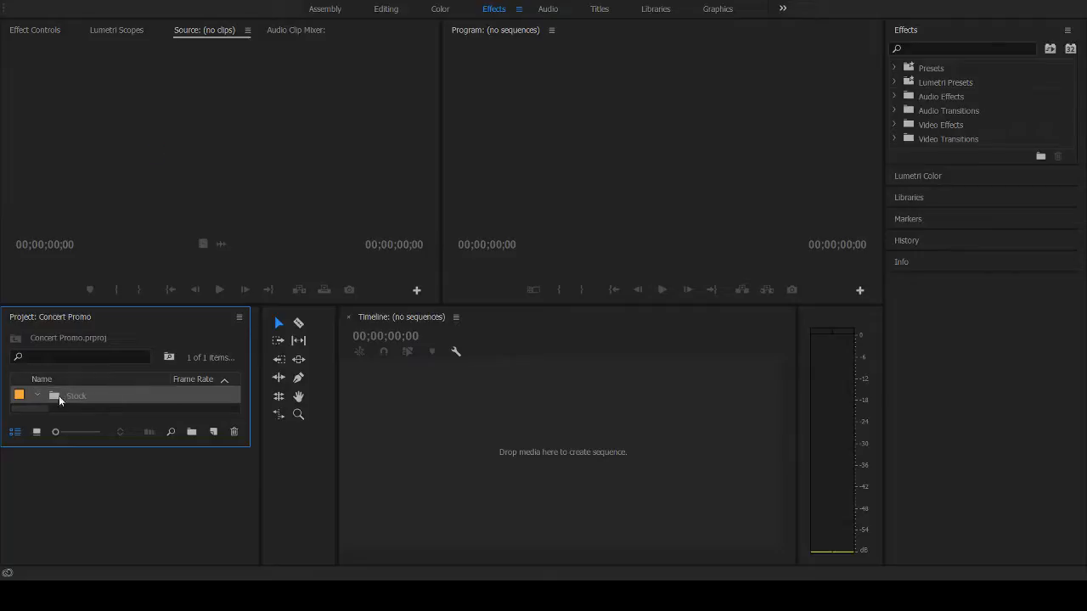
- Create a second bin named Footage at the project's root level, alongside the Stock bin
click(434, 596)
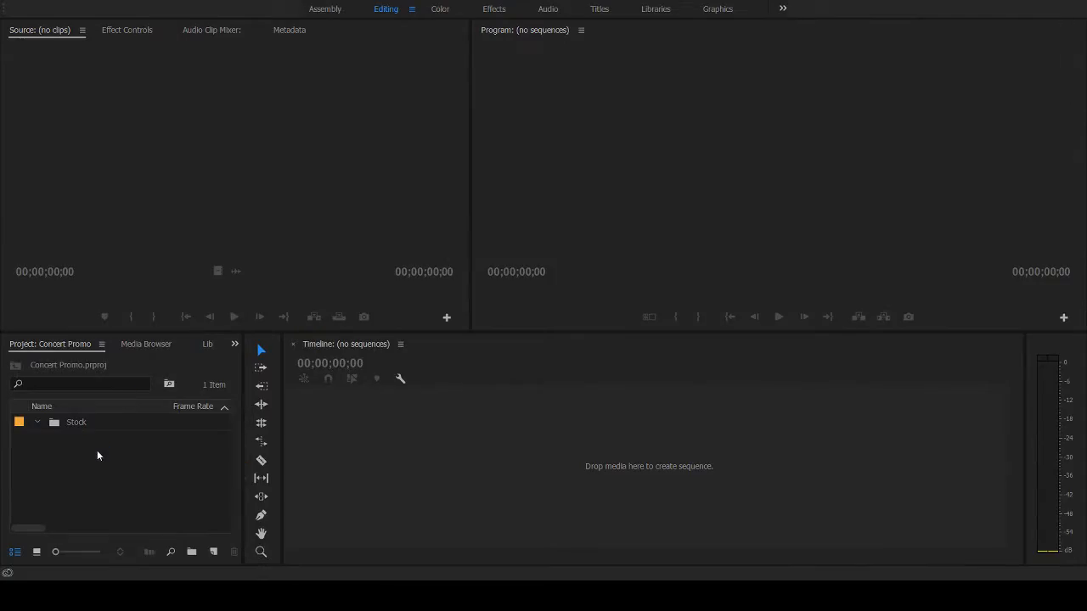
click(97, 450)
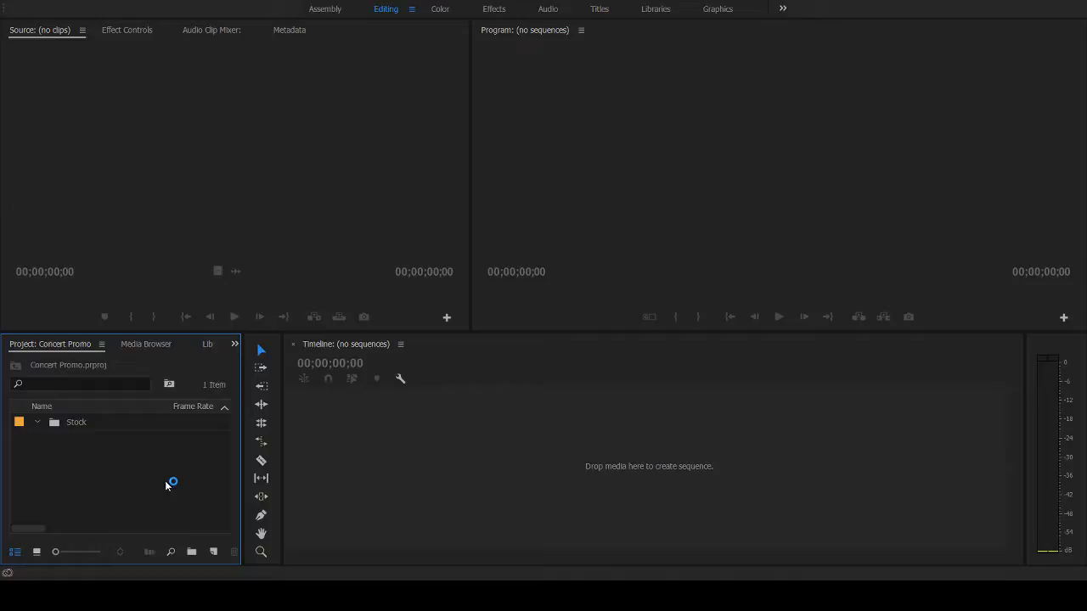
key(ctrl+b)
text(Footage)
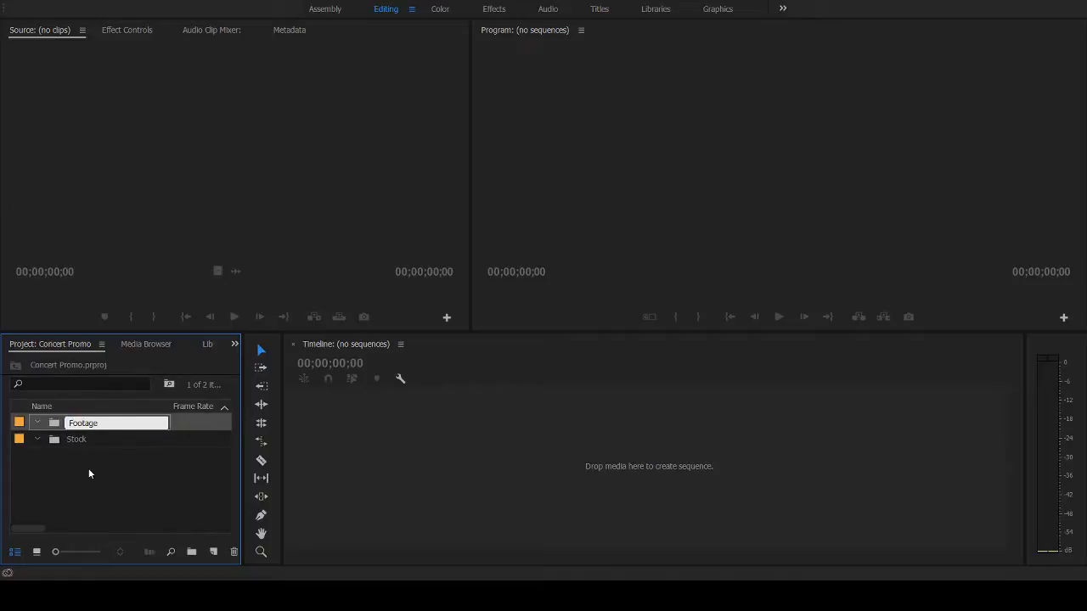
key(Return)
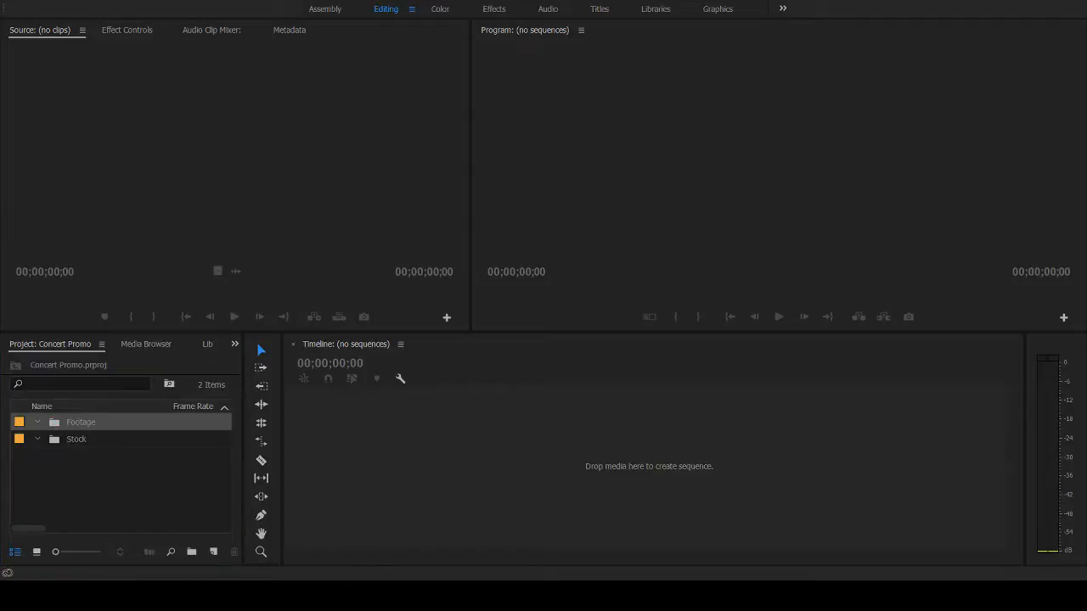
- Import the concert MOV clips into the Footage bin
key(ctrl+i)
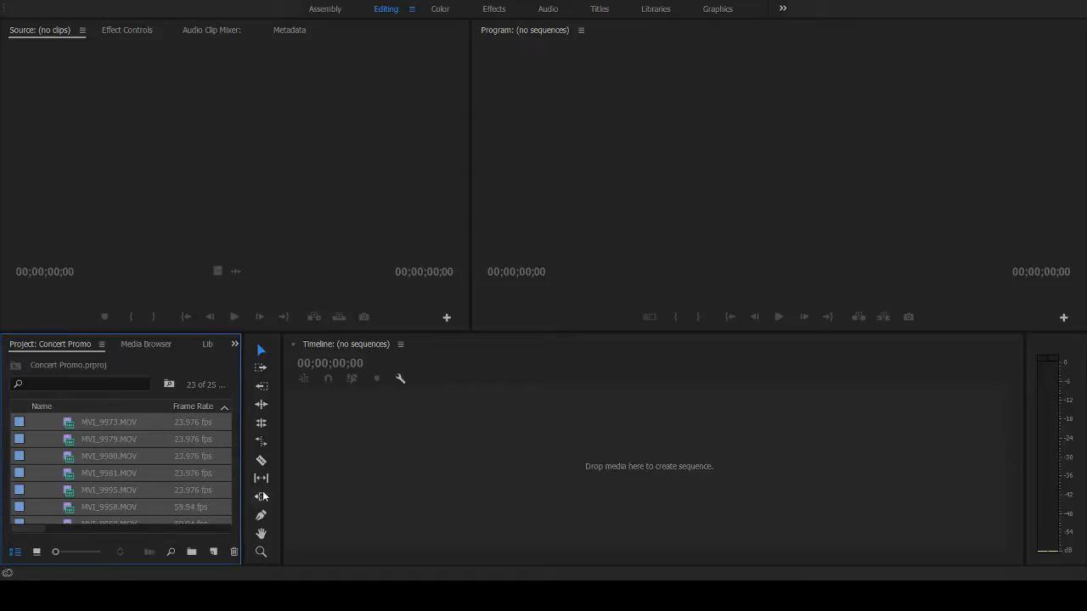
click(134, 451)
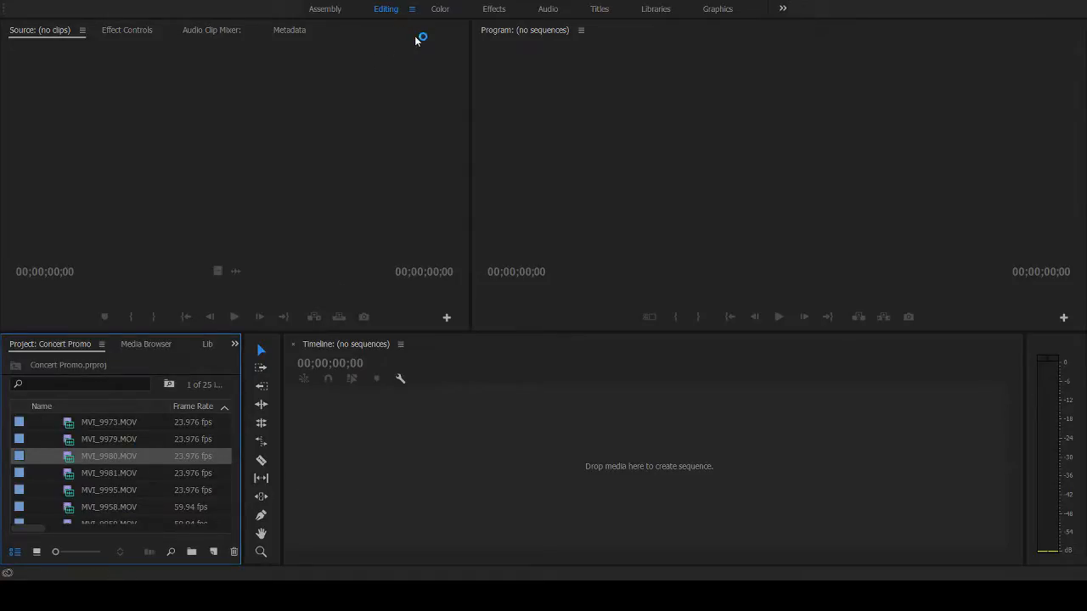
scroll(170, 507, up, 3)
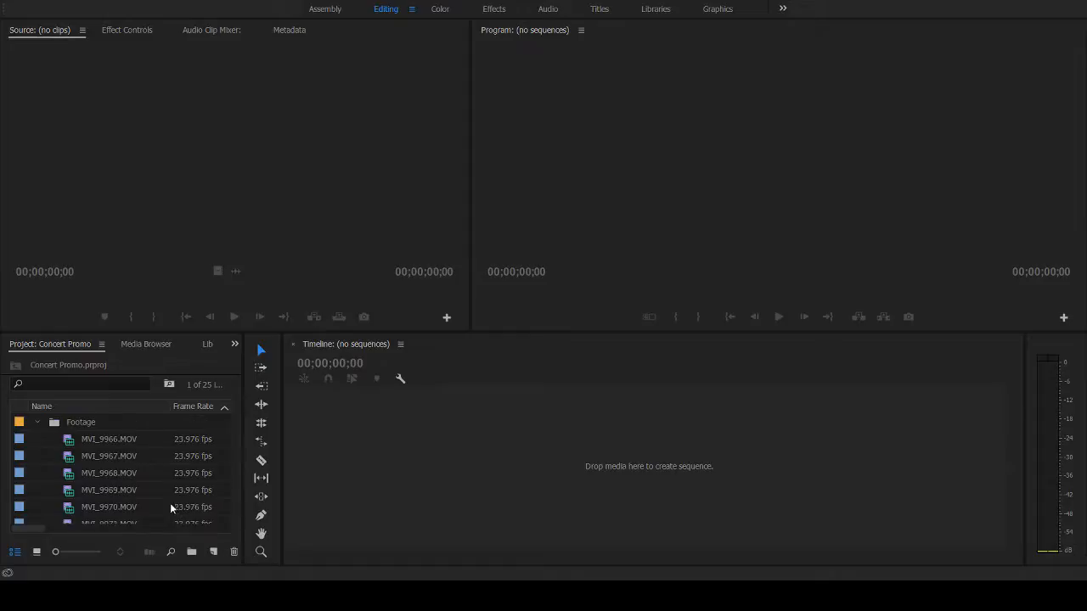
- Load MVI_9981.MOV from the Footage bin for preview and play it from the first frame to the end
click(62, 424)
double_click(62, 426)
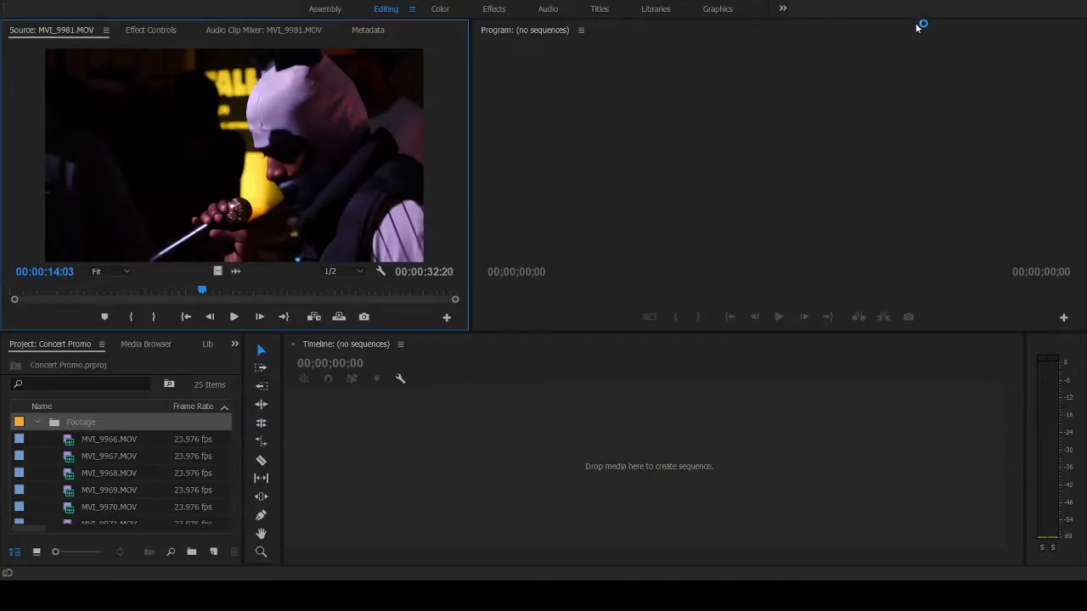
click(968, 228)
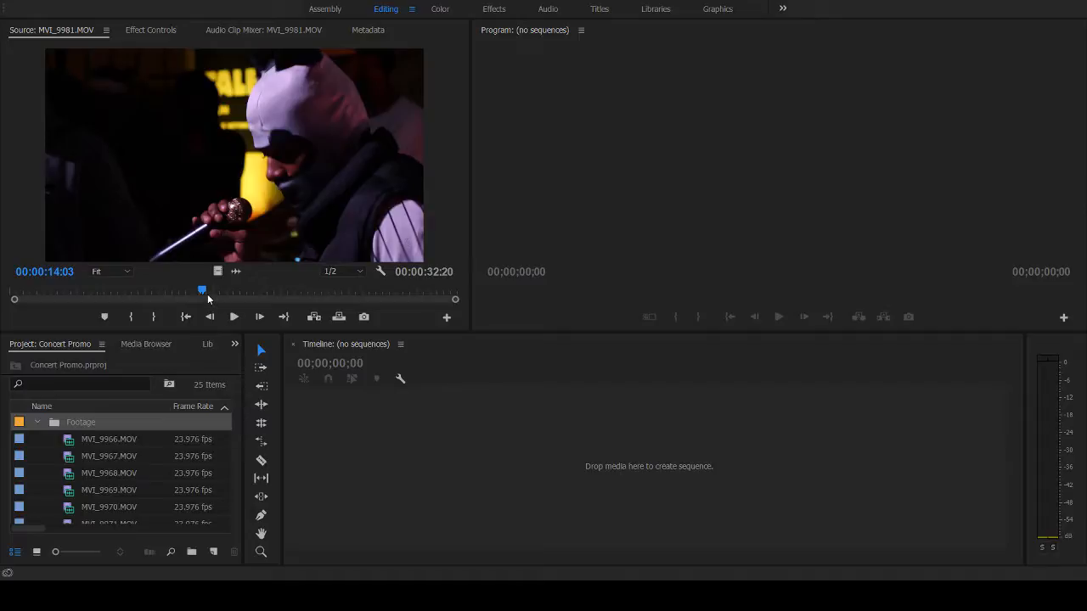
drag(203, 292, 1, 305)
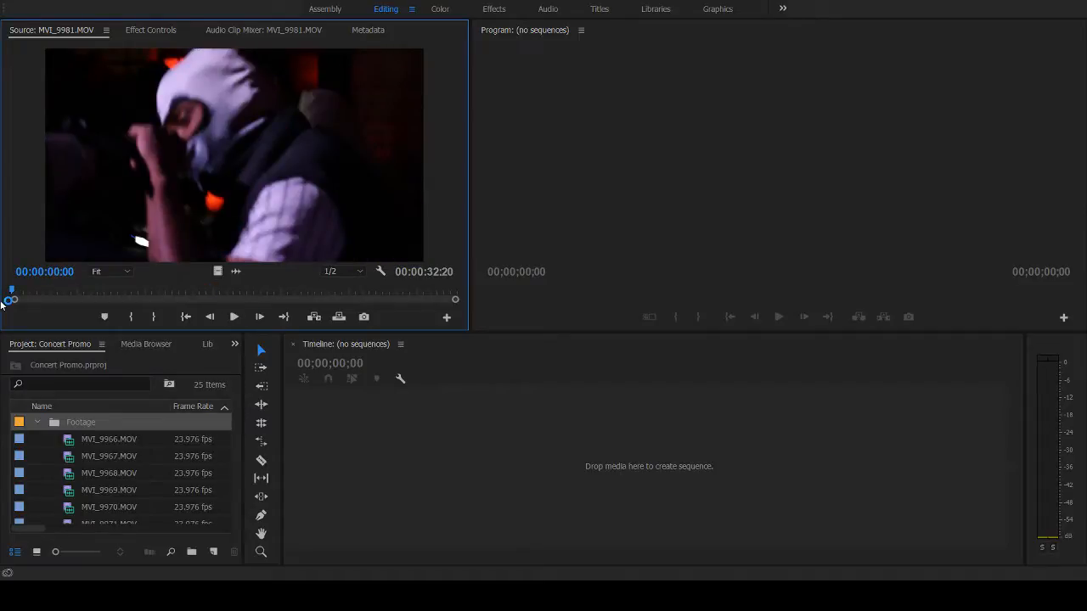
click(234, 317)
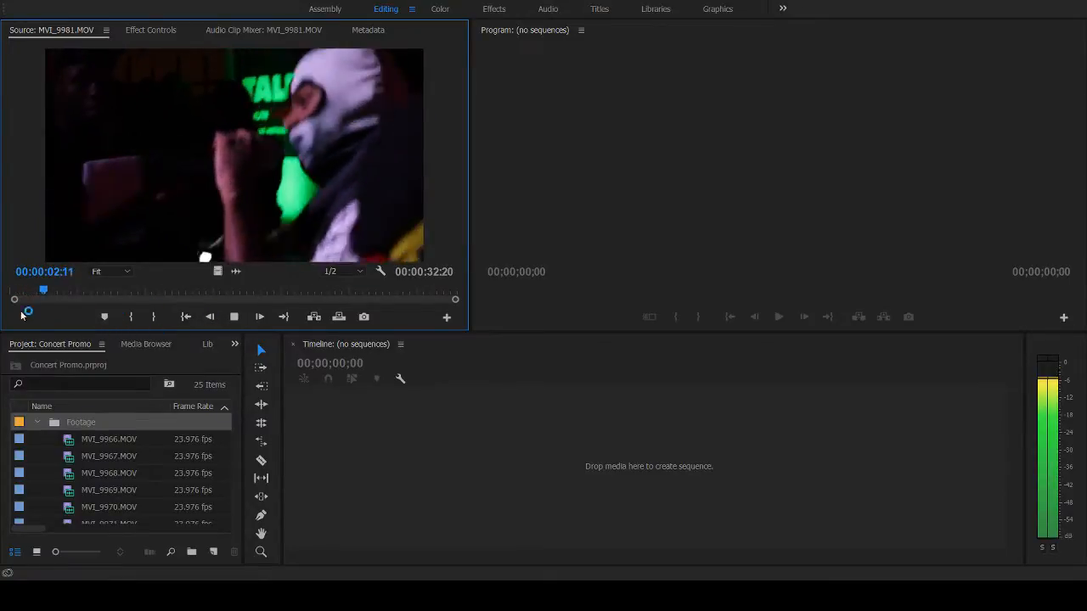
key(Home)
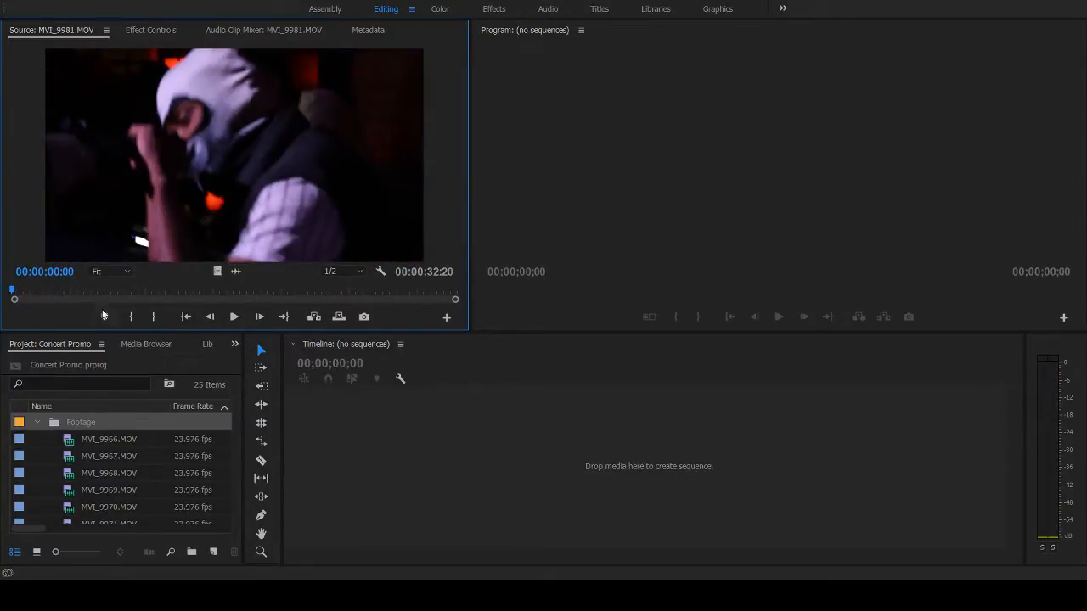
click(236, 321)
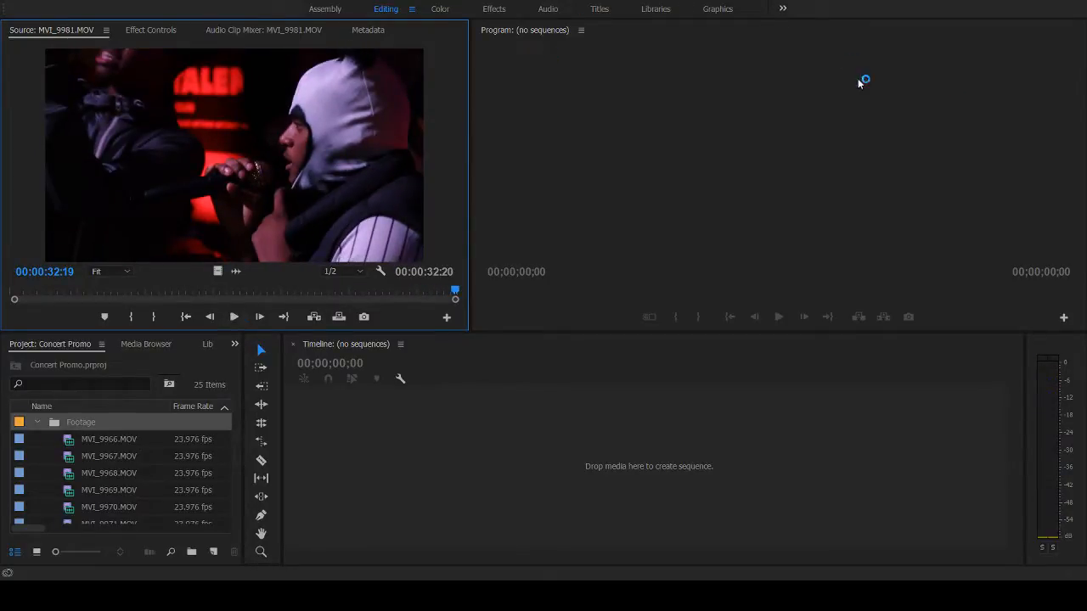
click(583, 227)
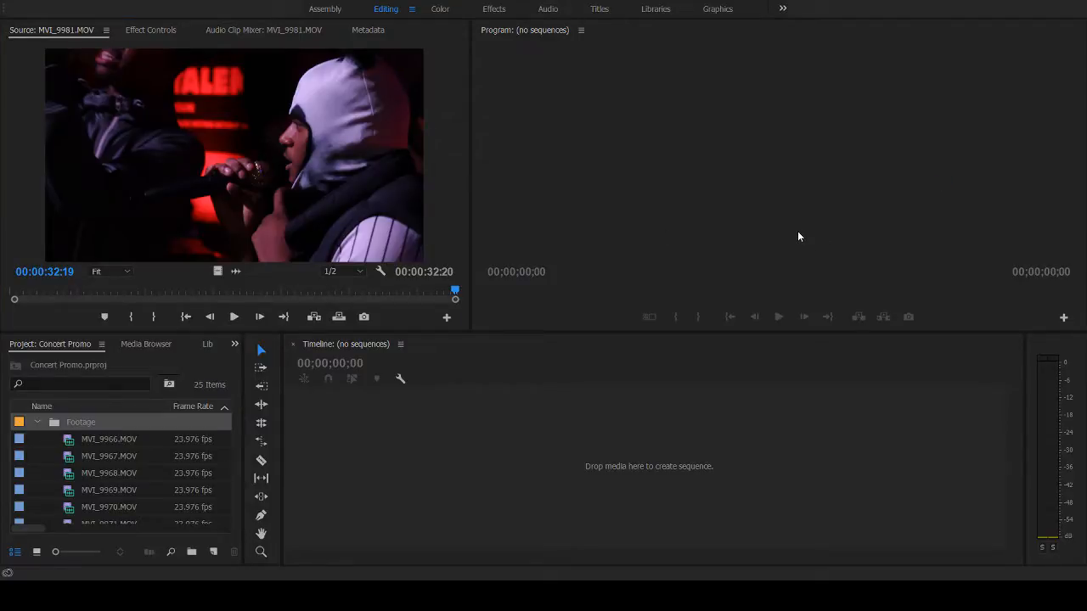
- Create a 23.976 fps sequence for the artist's performance and place MVI_9981.MOV at its start on tracks V1 and A1
click(38, 422)
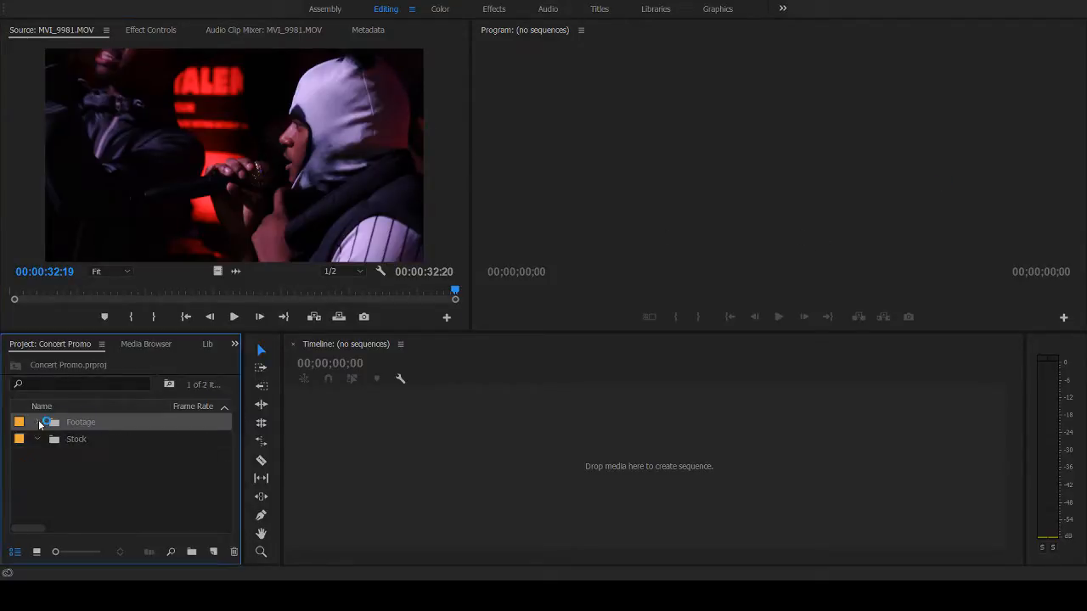
click(82, 467)
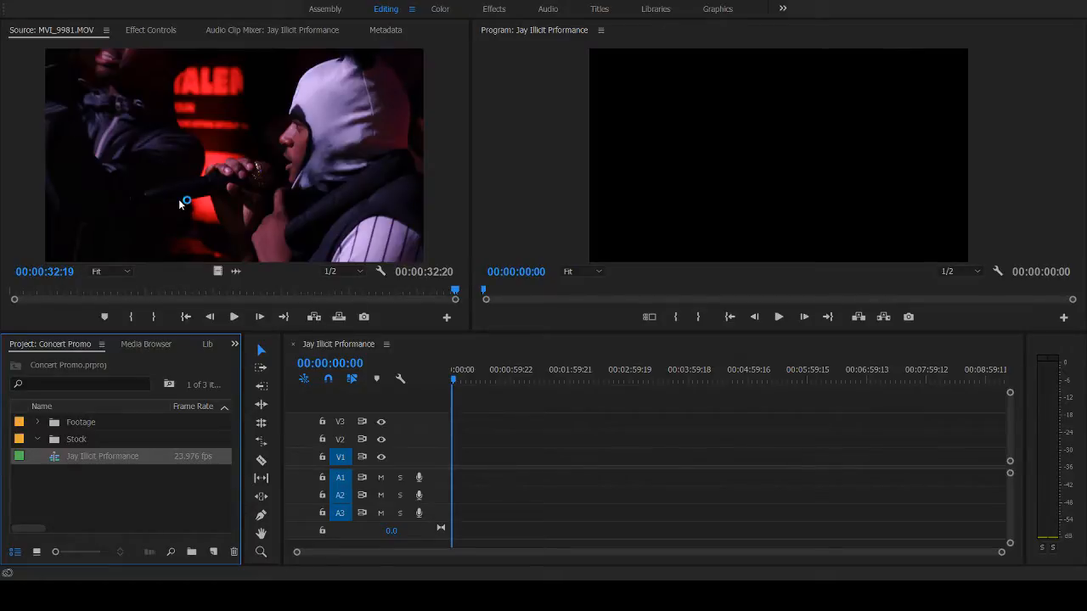
drag(179, 204, 460, 472)
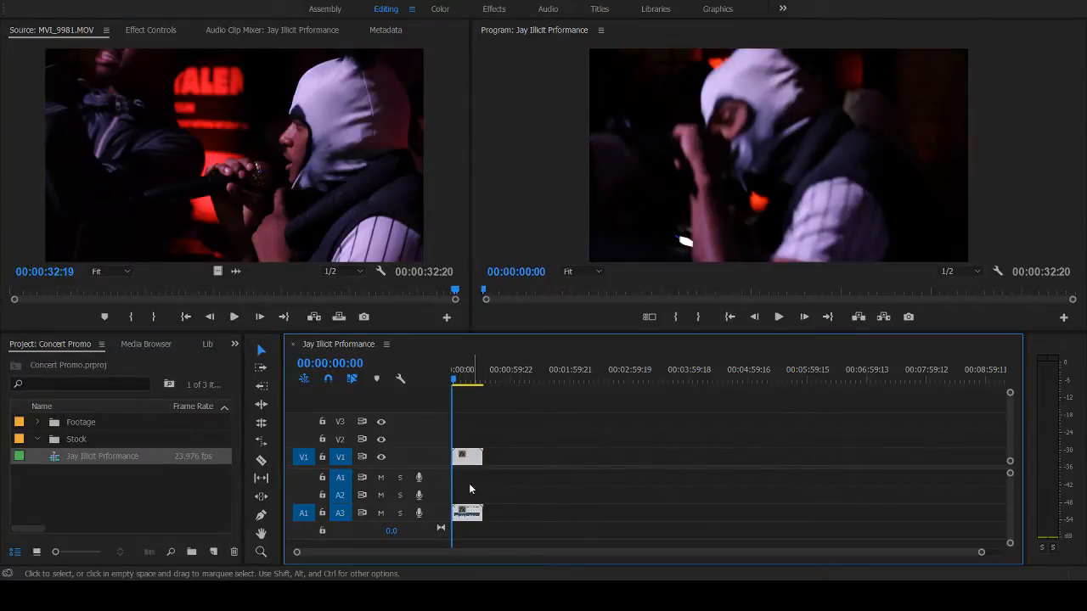
drag(467, 513, 472, 481)
drag(981, 551, 697, 552)
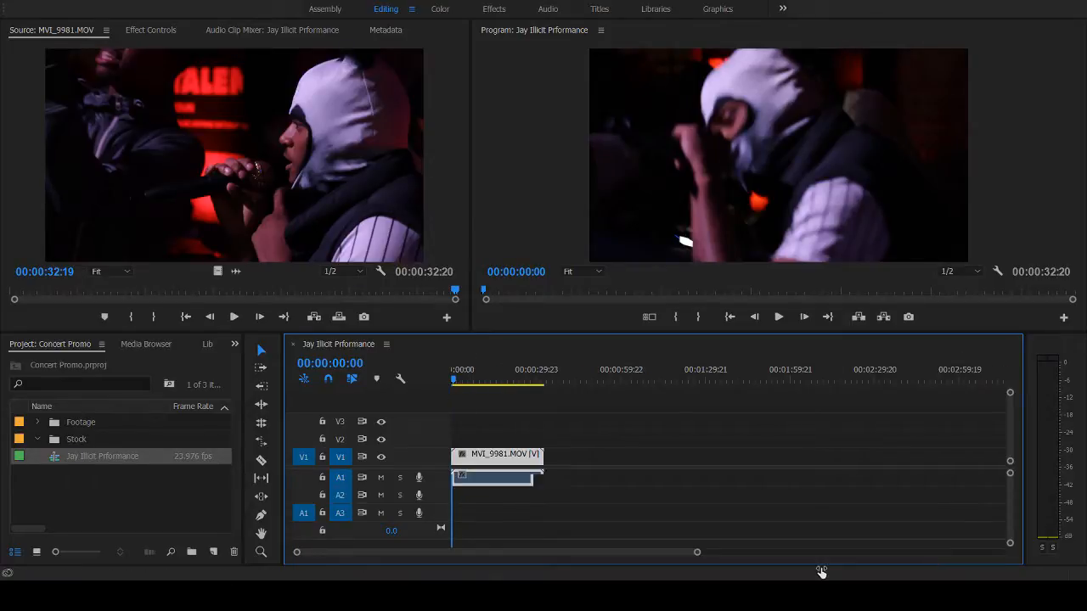
drag(821, 571, 774, 566)
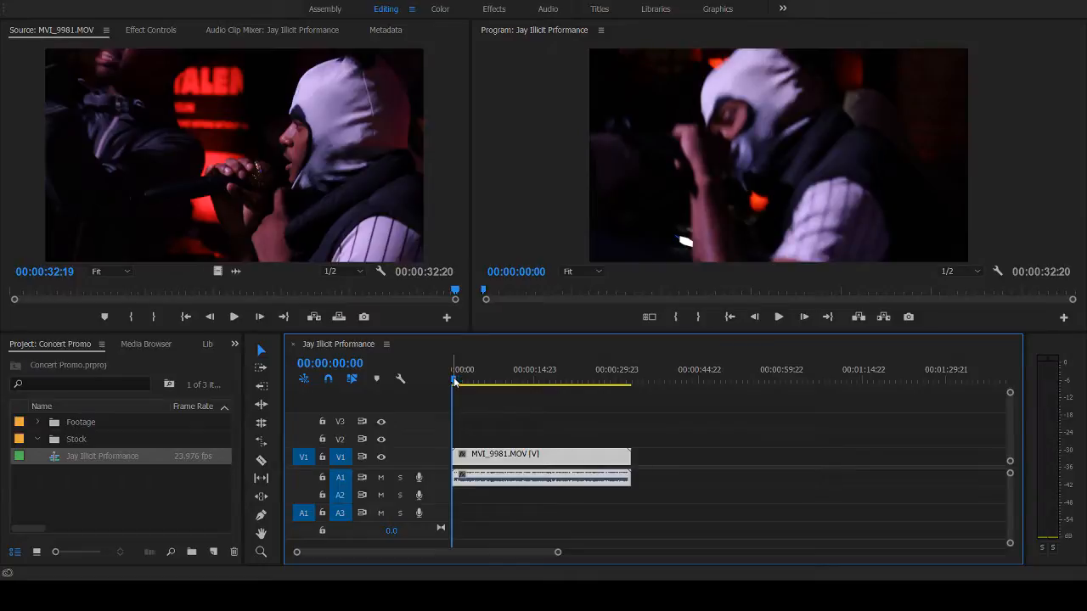
- Play back the MVI_9981.MOV clip in the sequence from its start and from several other points to review the performance
click(628, 380)
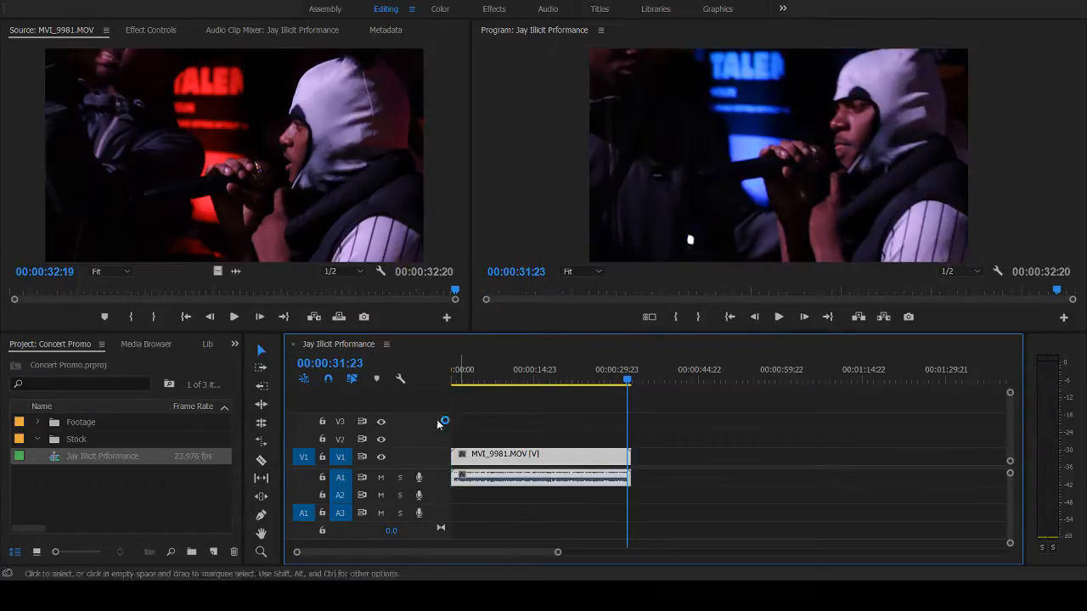
key(Home)
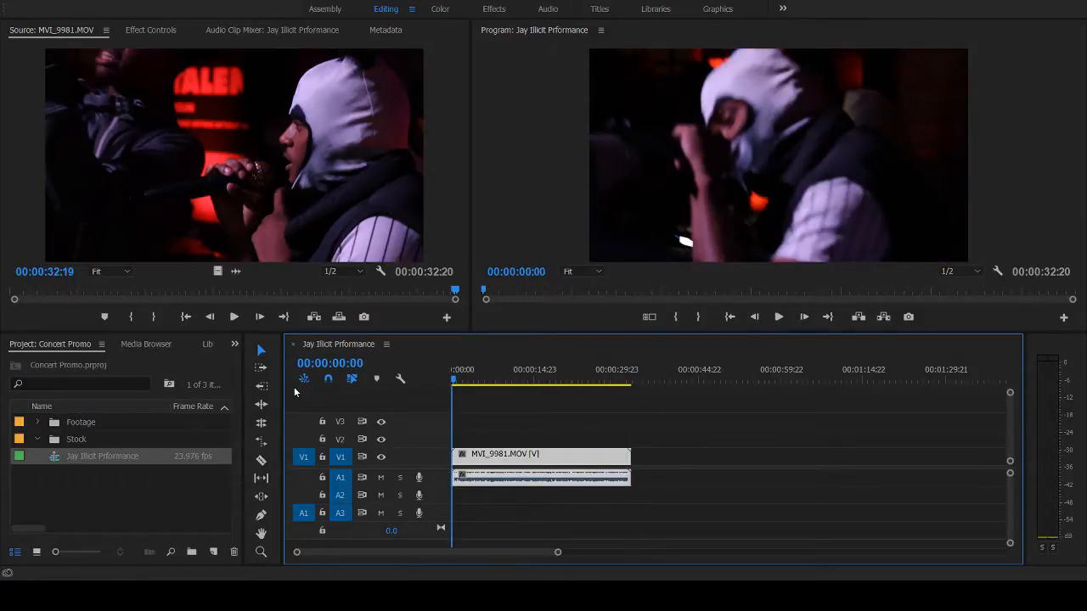
key(space)
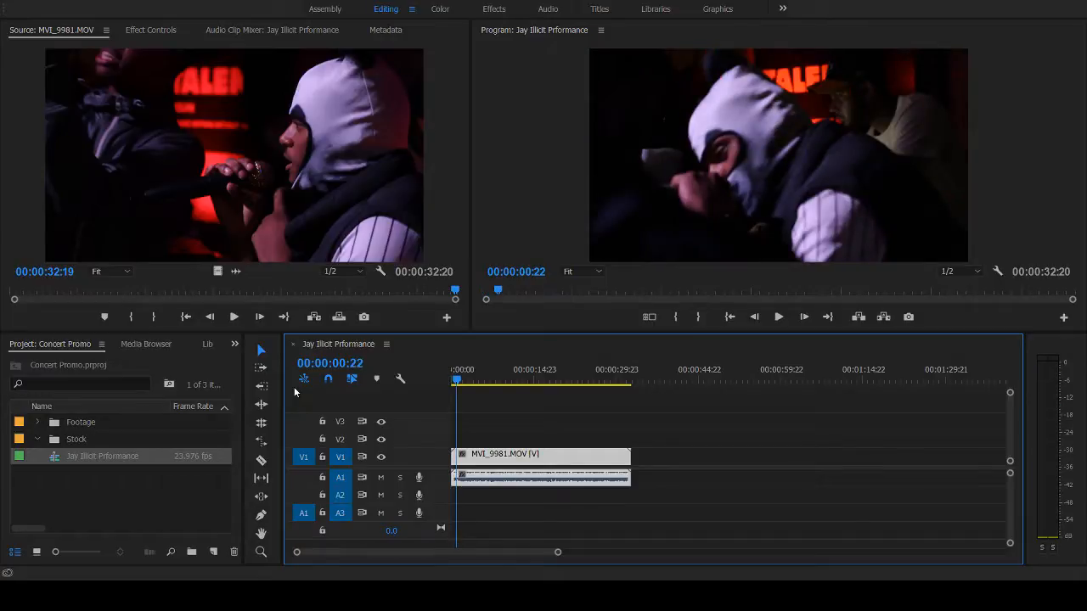
key(space)
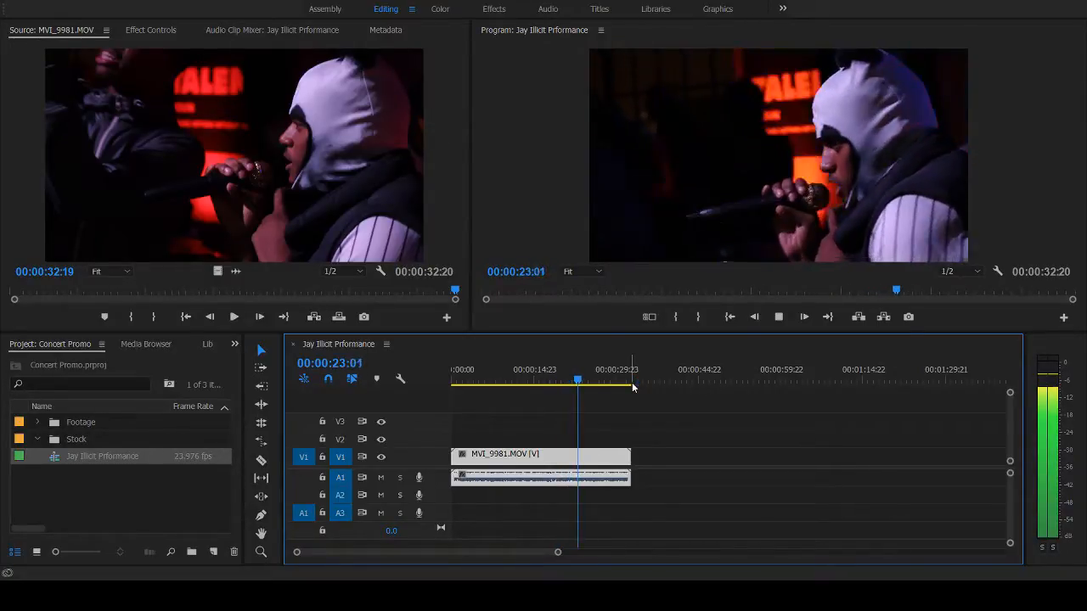
key(space)
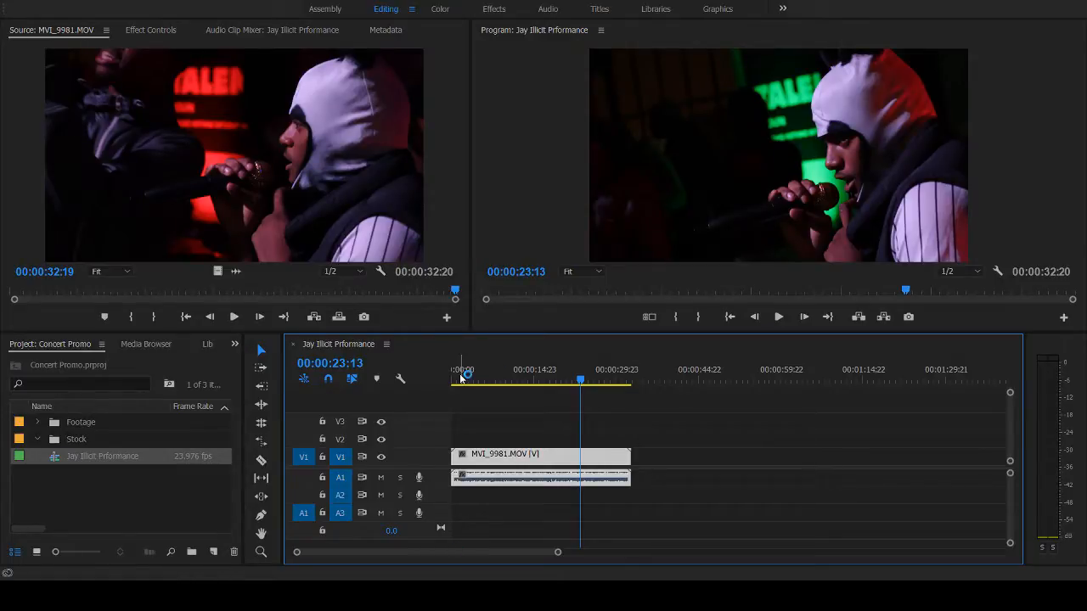
click(526, 379)
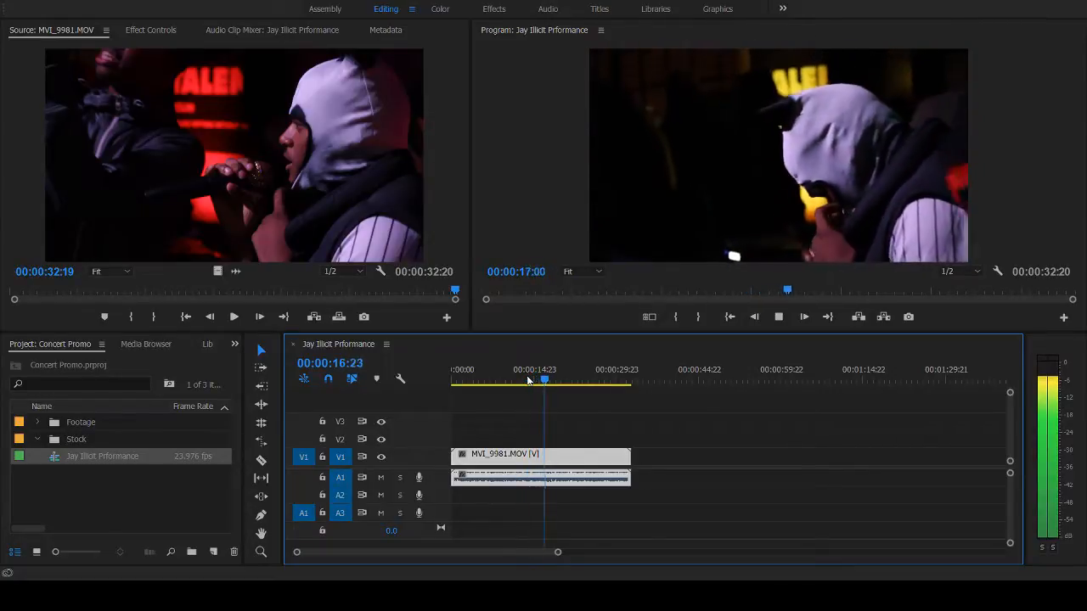
click(453, 382)
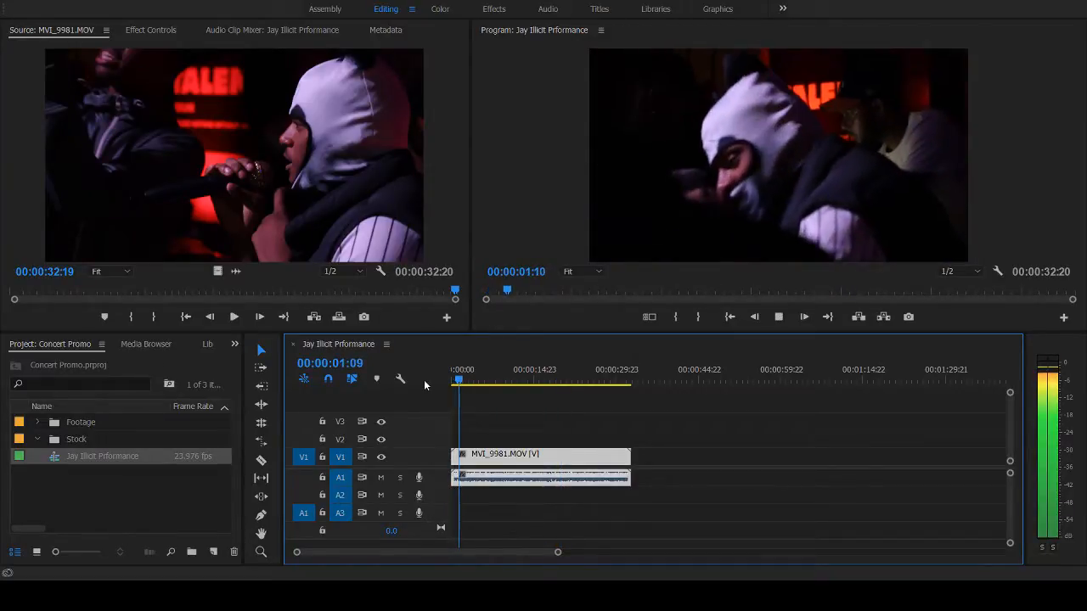
click(448, 380)
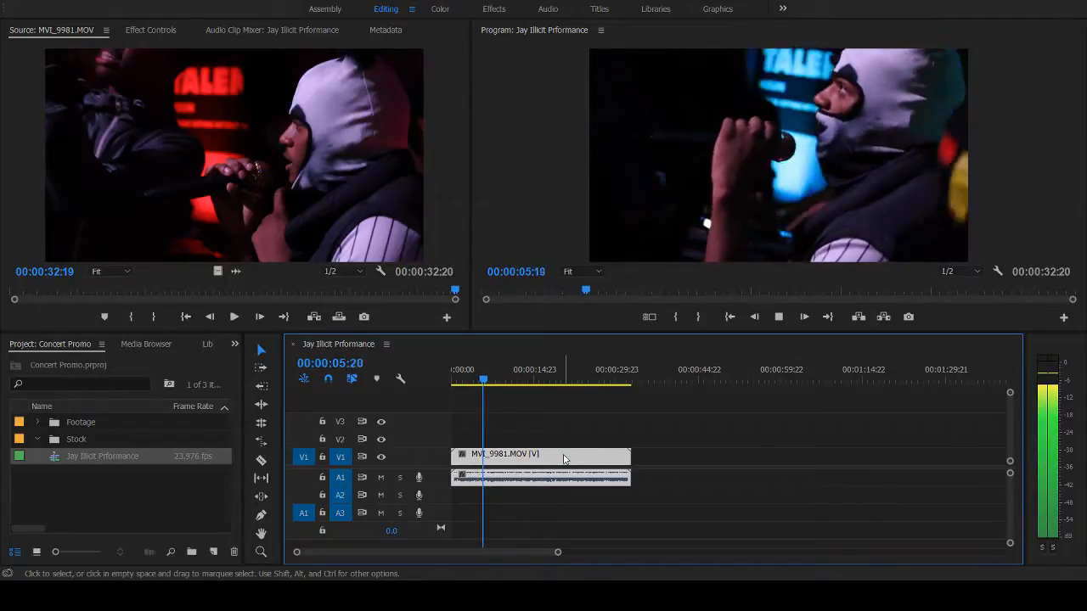
key(space)
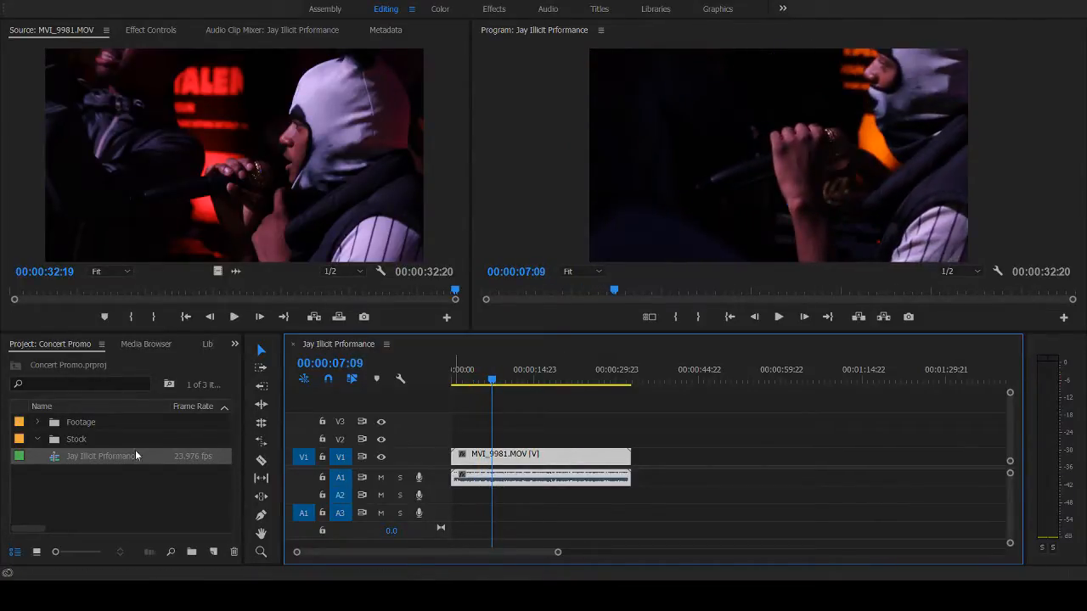
- Load MVI_9966.MOV from the Footage bin for preview and play it from the first frame to about 10 seconds
click(57, 423)
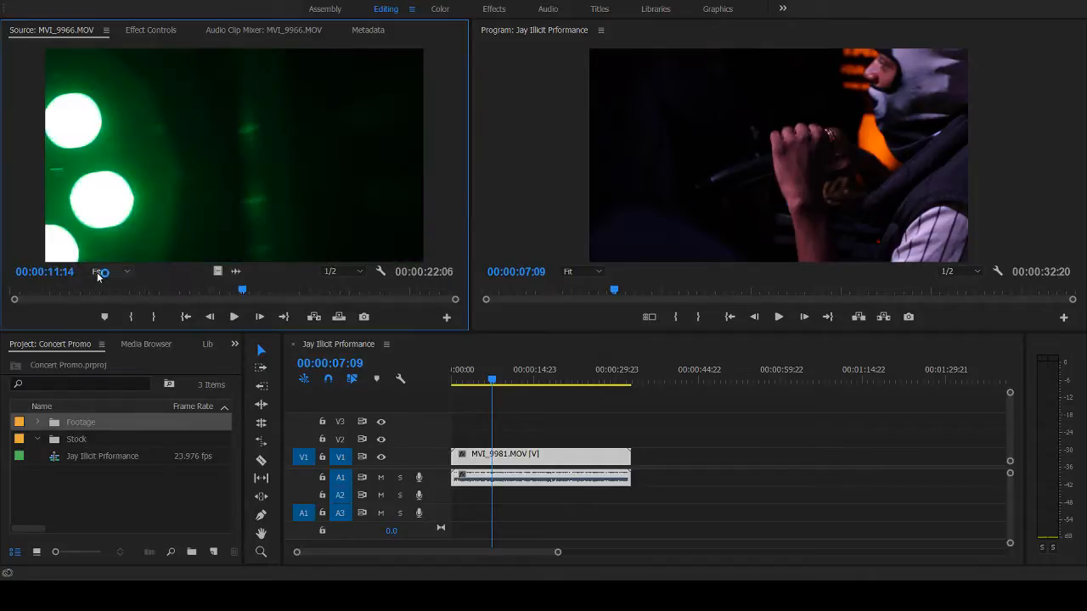
drag(242, 291, 1, 293)
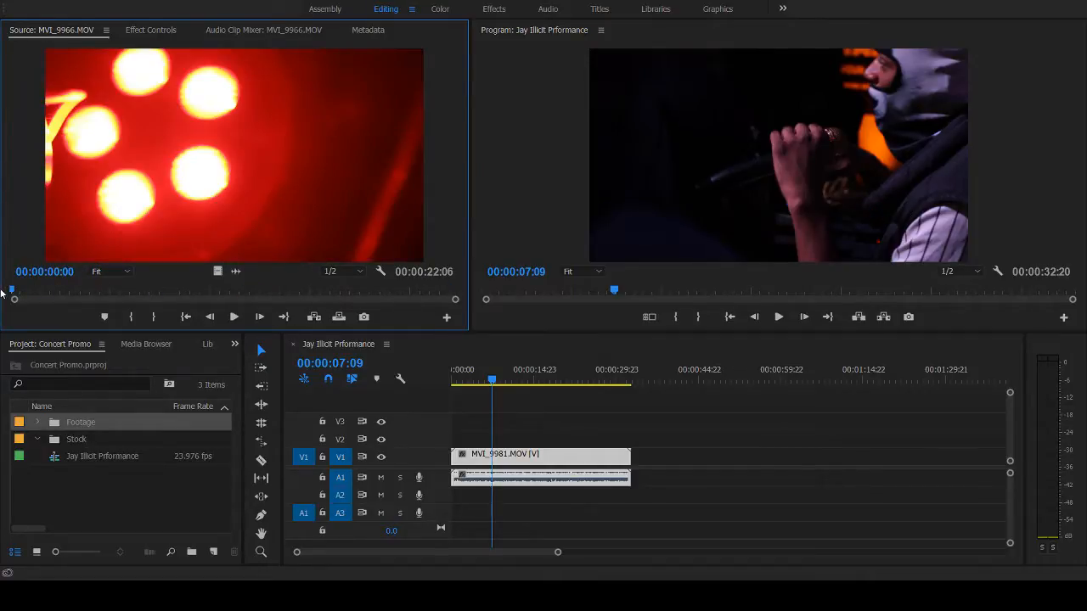
key(space)
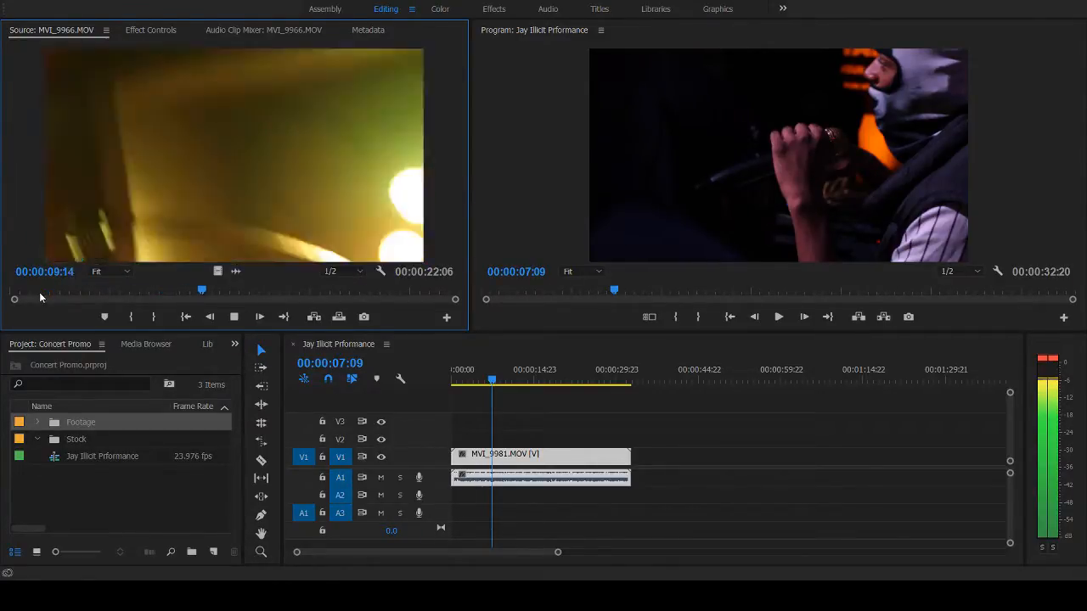
key(space)
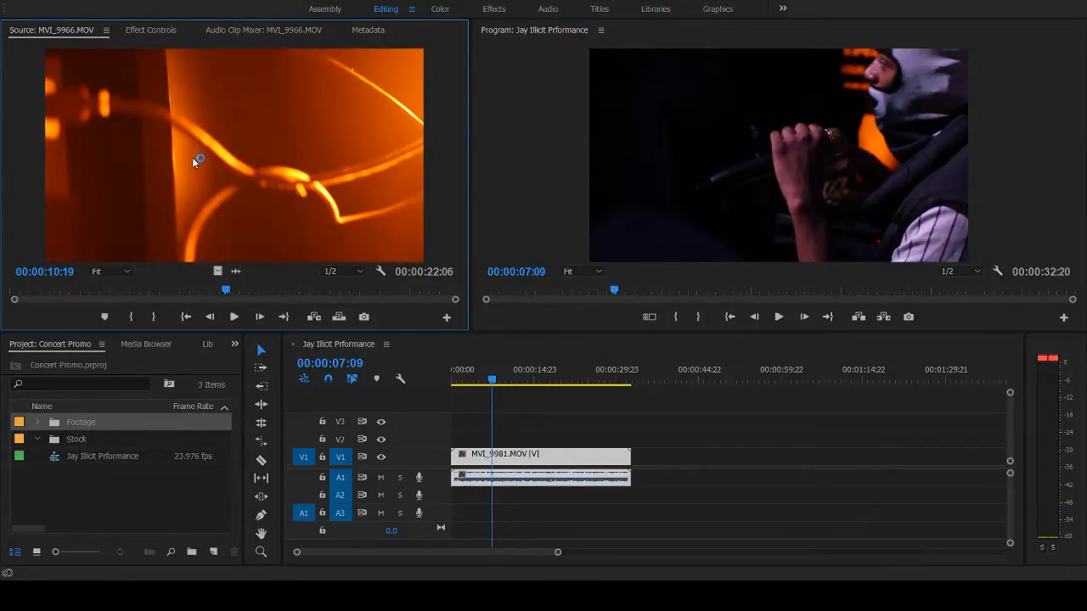
- Play MVI_9966.MOV on from about 11 seconds and mark its in point at 00:00:11:10 and its out point at 00:00:17:05
mouse_move(227, 293)
mouse_down()
mouse_move(314, 296)
mouse_move(247, 290)
mouse_up()
key(space)
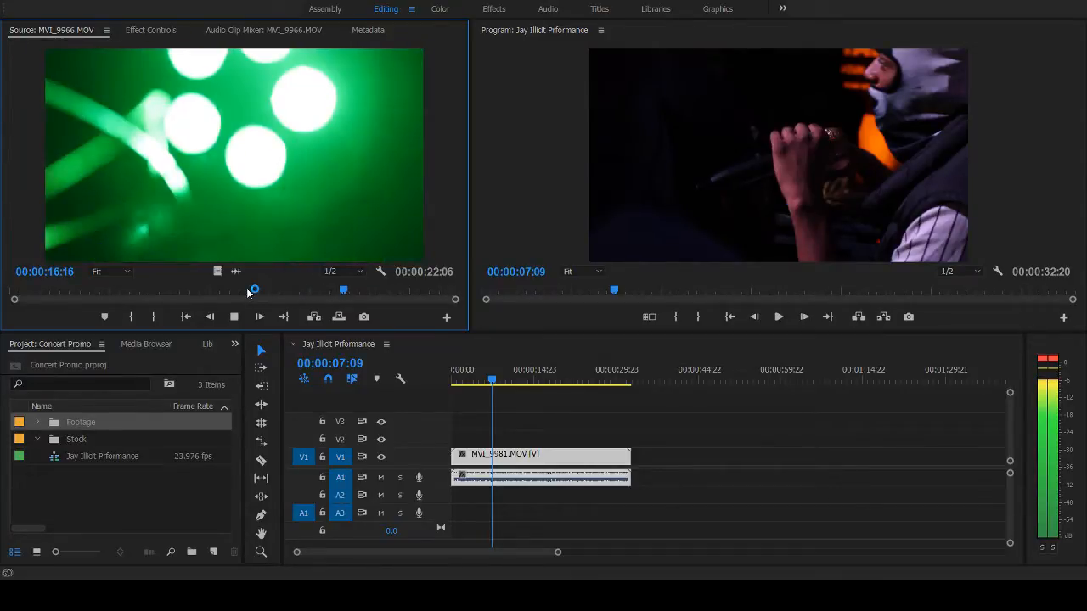
click(240, 295)
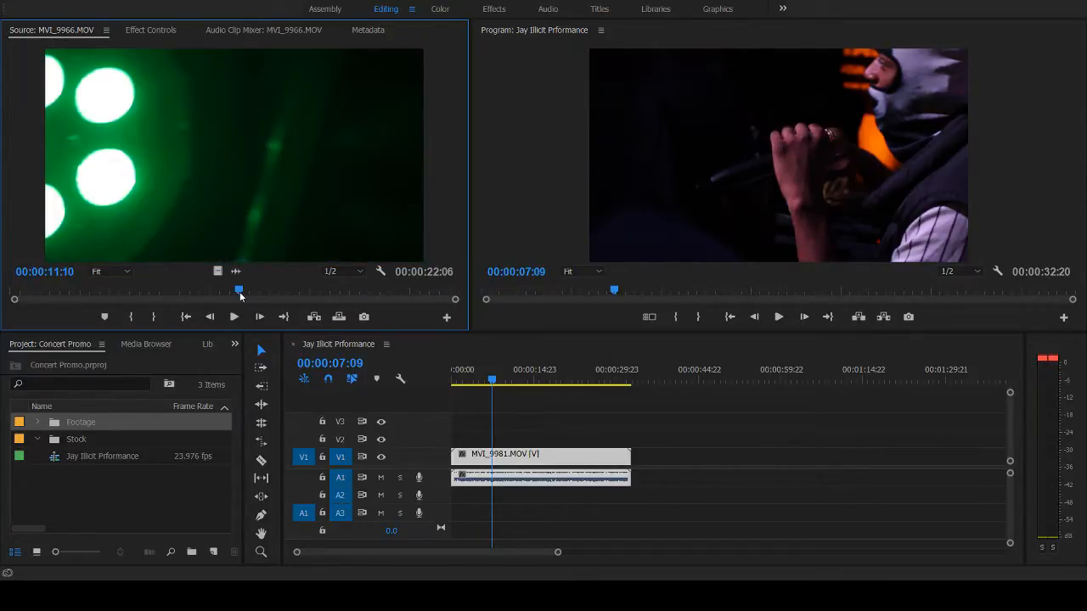
key(i)
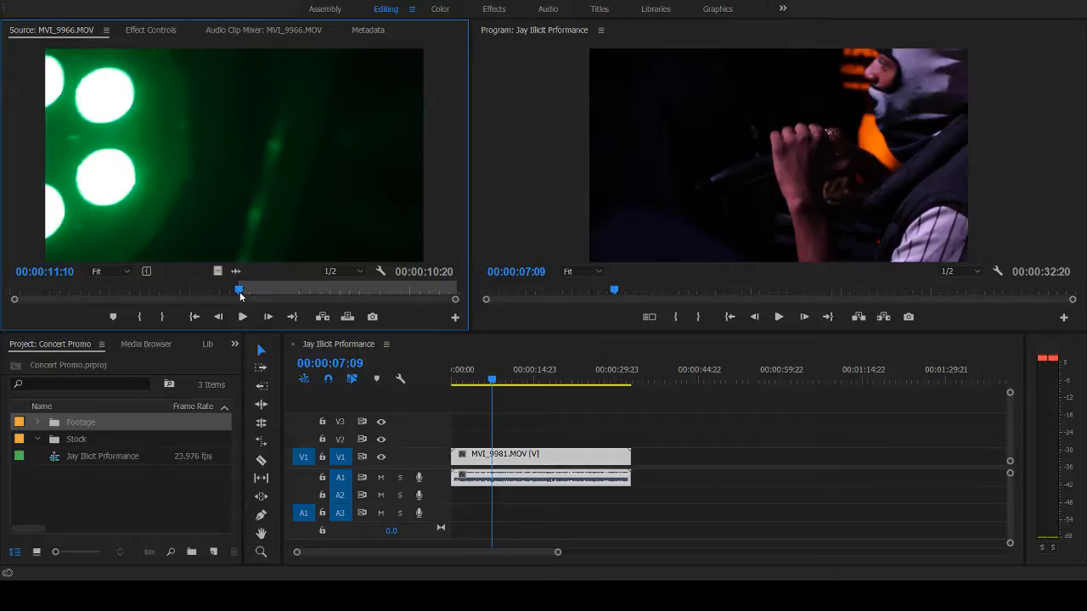
click(356, 295)
key(o)
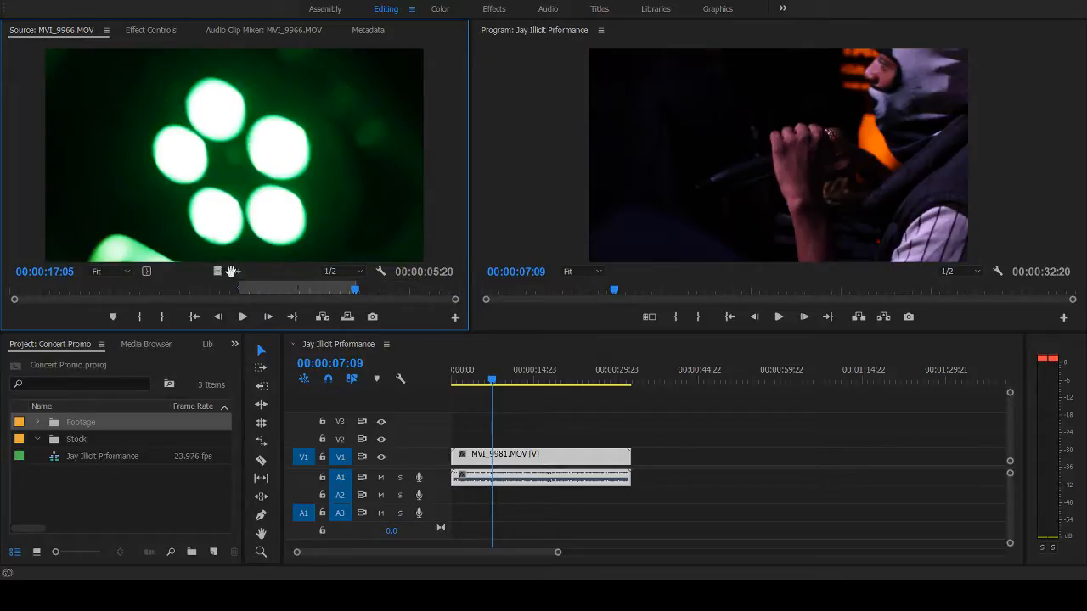
- Add only the video of the marked MVI_9966.MOV range to the sequence, on track V2 above MVI_9981.MOV, starting at about 10 seconds
drag(217, 273, 707, 468)
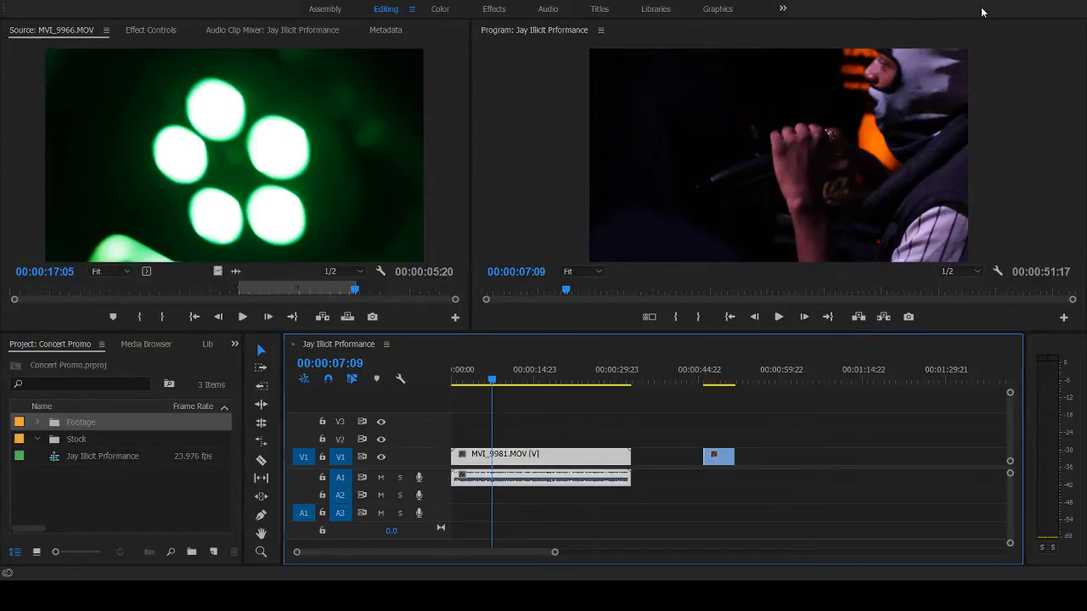
click(700, 381)
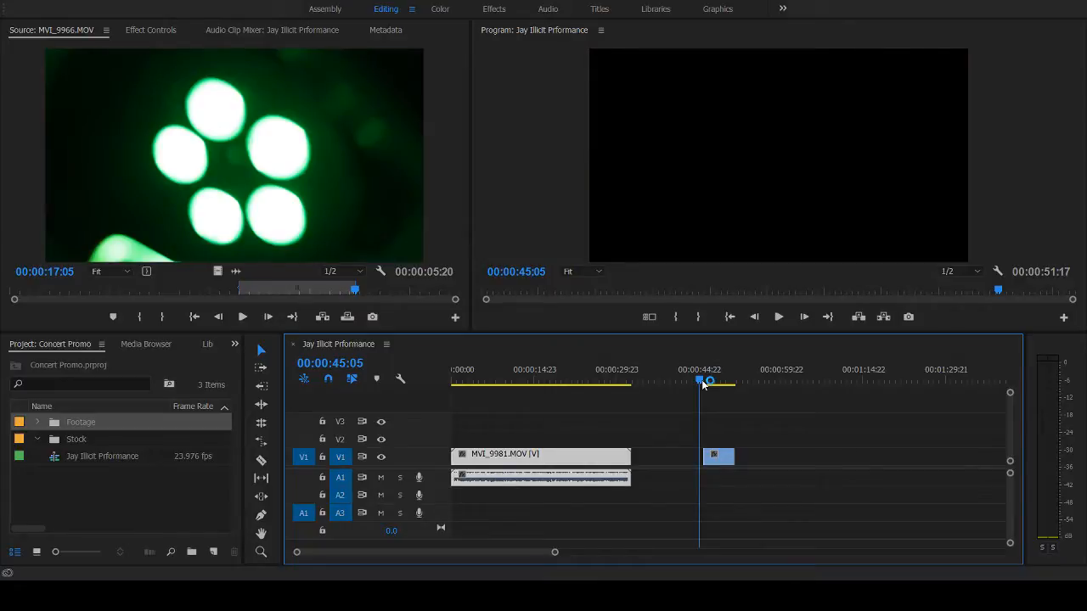
drag(702, 383, 704, 386)
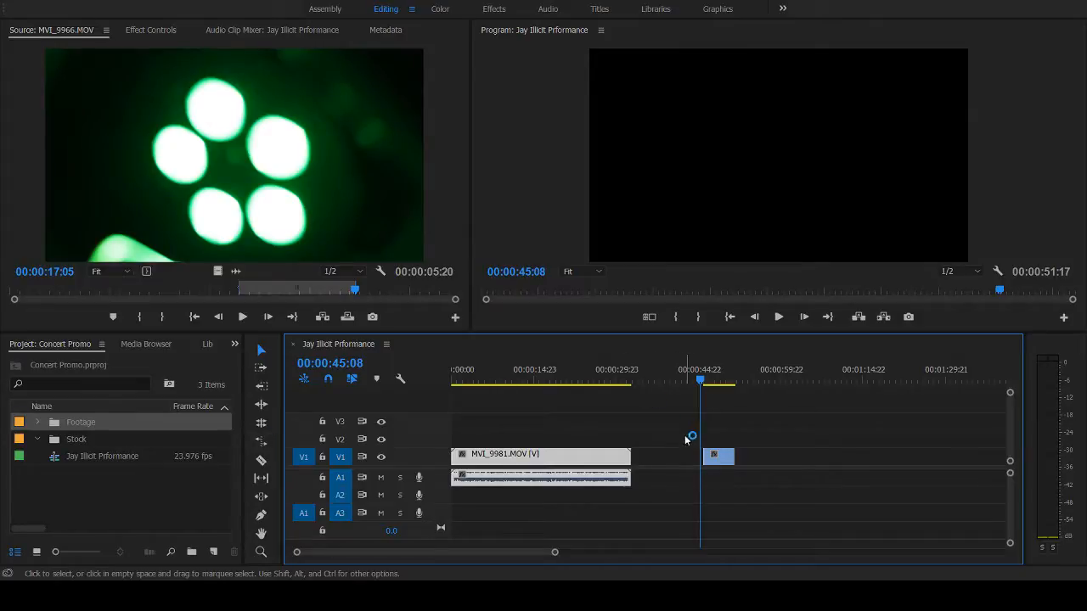
drag(718, 458, 524, 436)
click(519, 371)
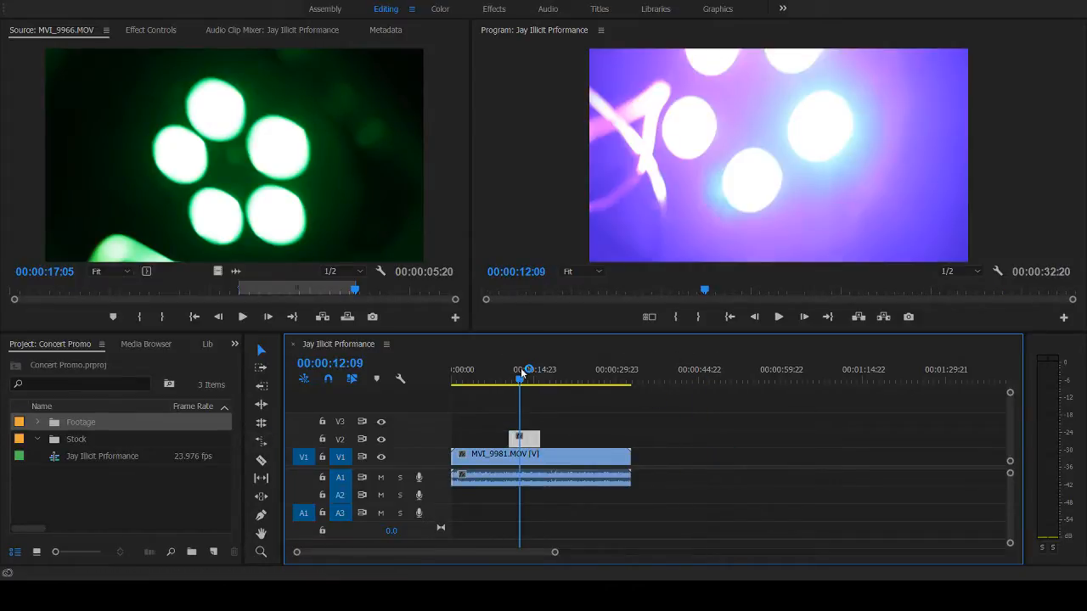
- Turn off opacity keyframing for the MVI_9966.MOV clip on V2 and set its blend mode to Color Dodge
click(526, 437)
click(151, 30)
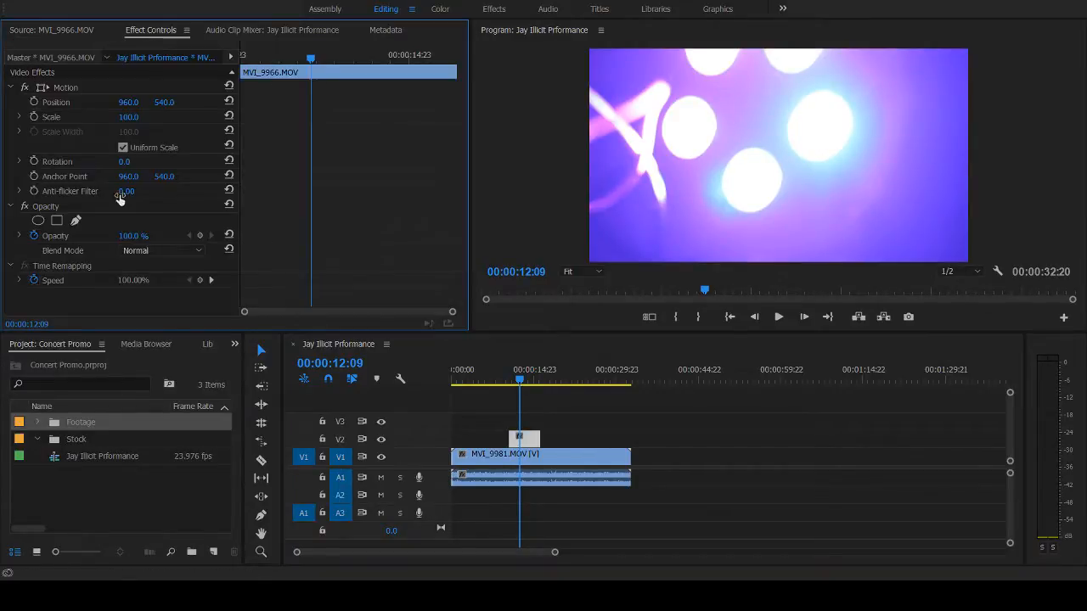
click(35, 236)
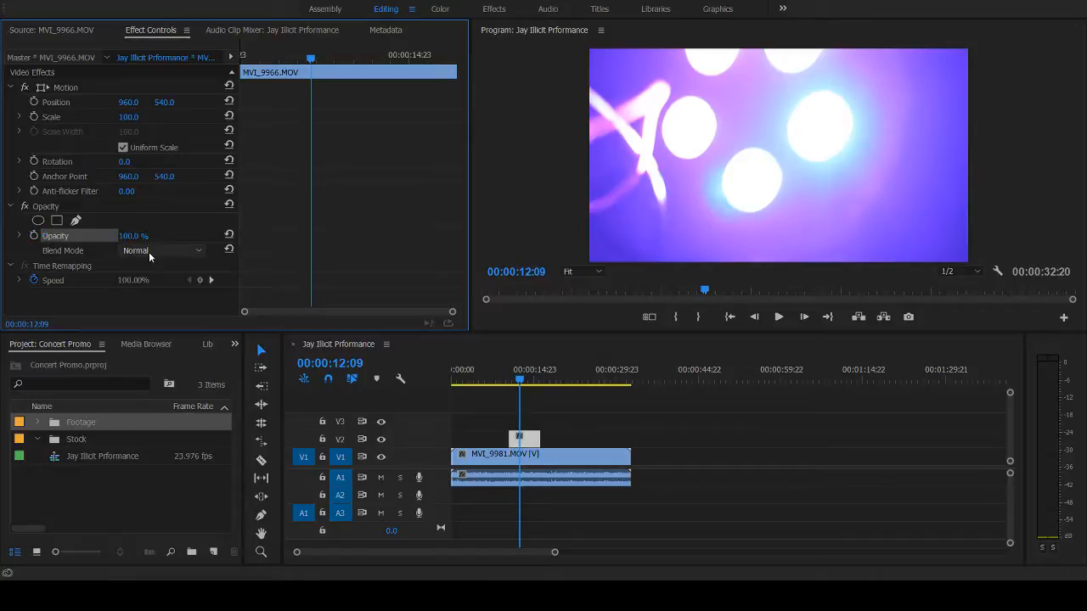
click(267, 307)
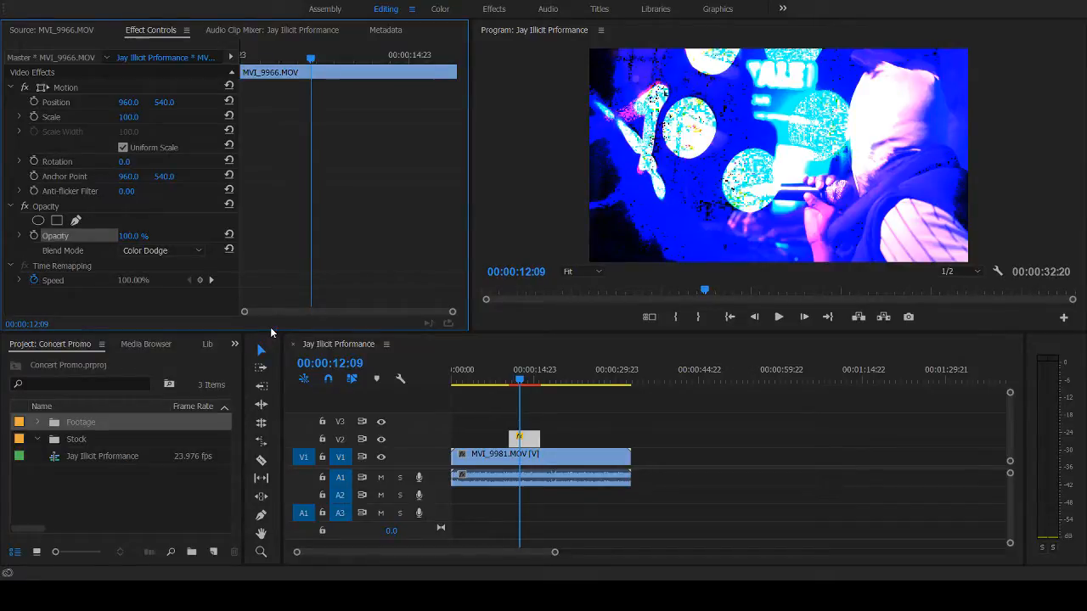
- Play back the Color Dodge overlay in the sequence between about 11 and 15 seconds
key(space)
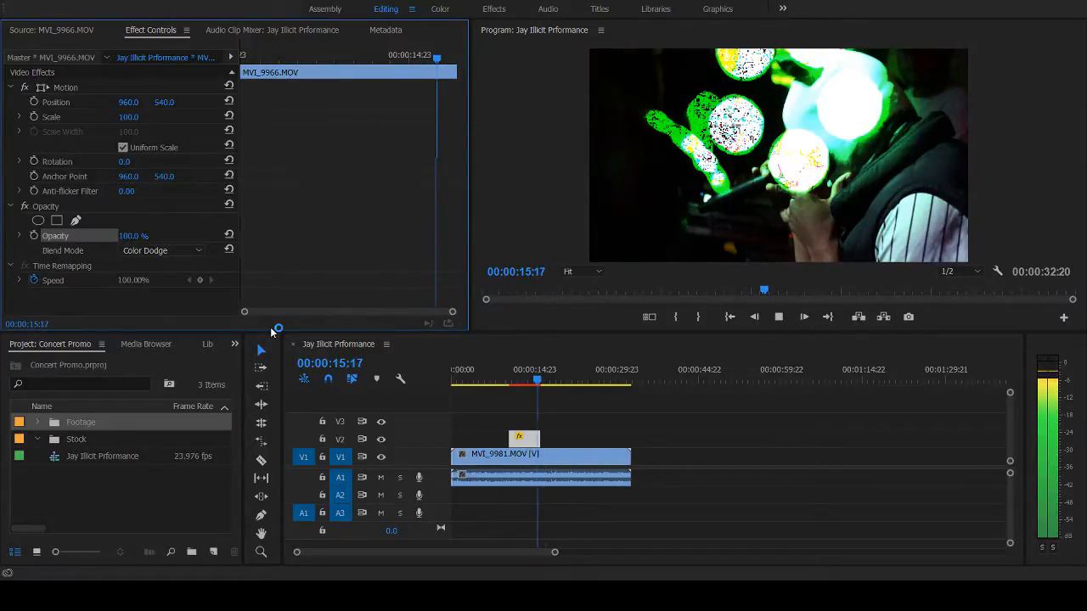
key(space)
click(514, 382)
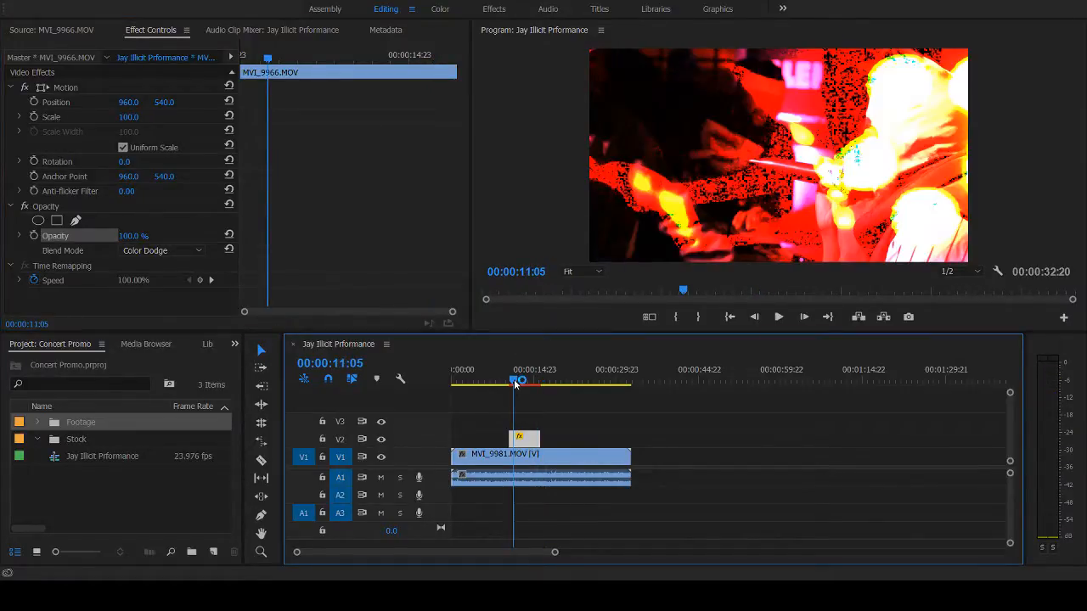
key(space)
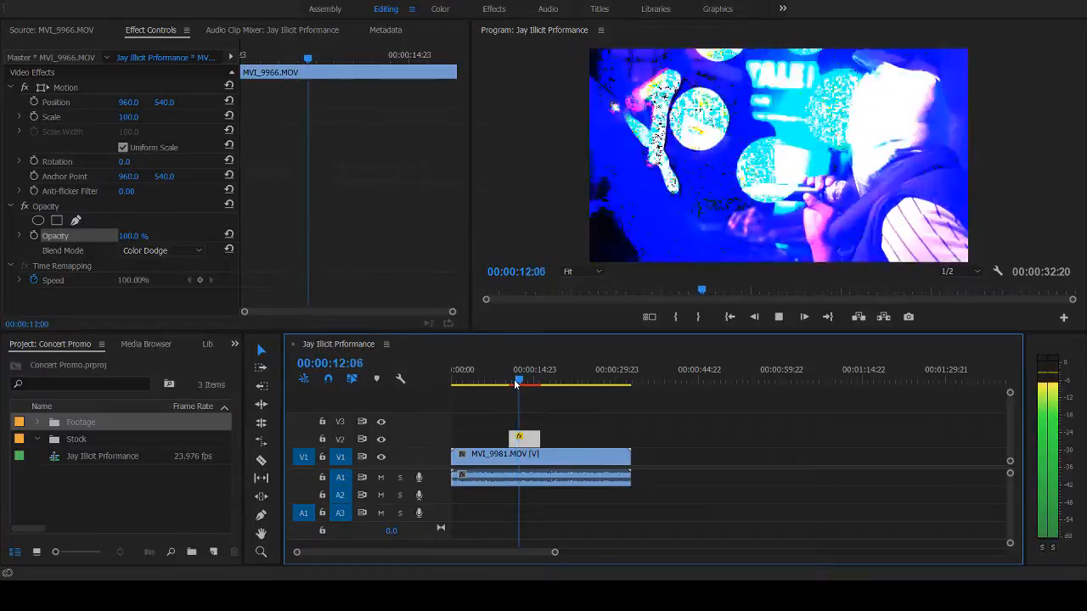
key(space)
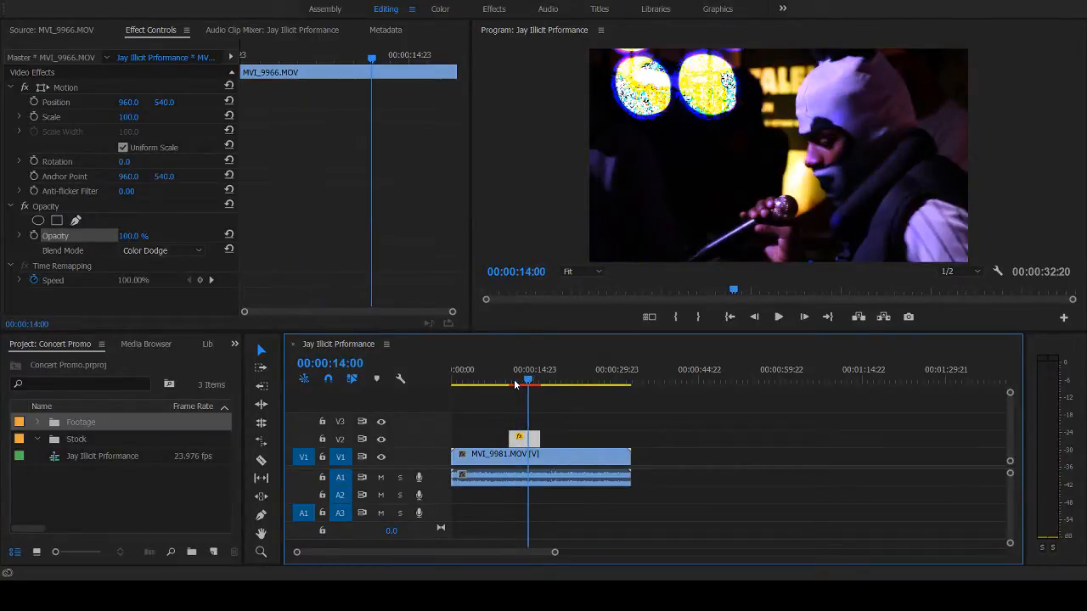
- Change the MVI_9966.MOV overlay's blend mode to Screen and play it back from about 11 seconds
click(163, 251)
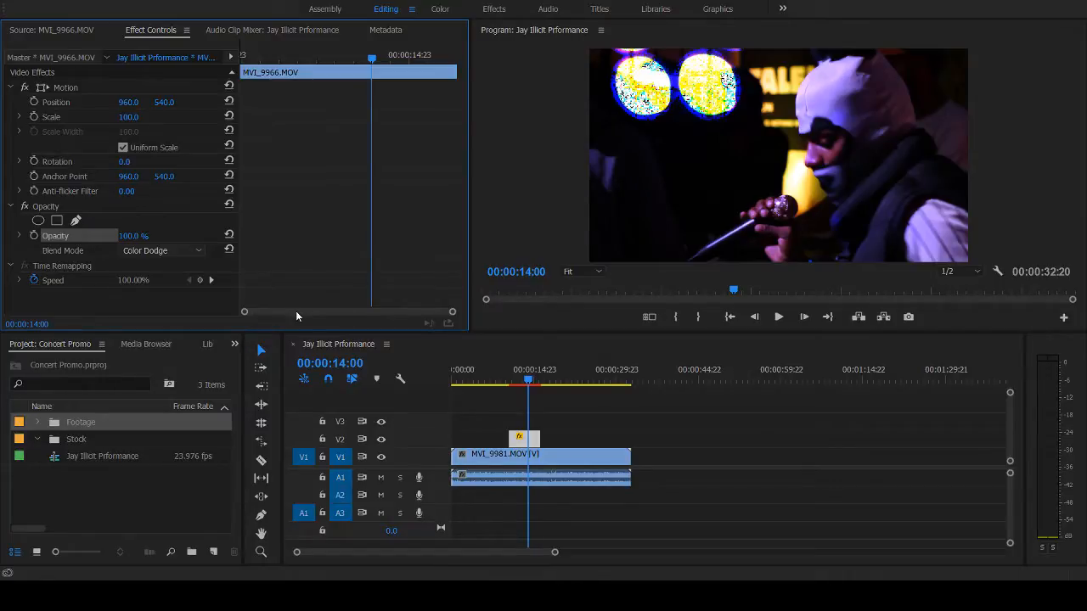
key(Up)
click(515, 379)
key(space)
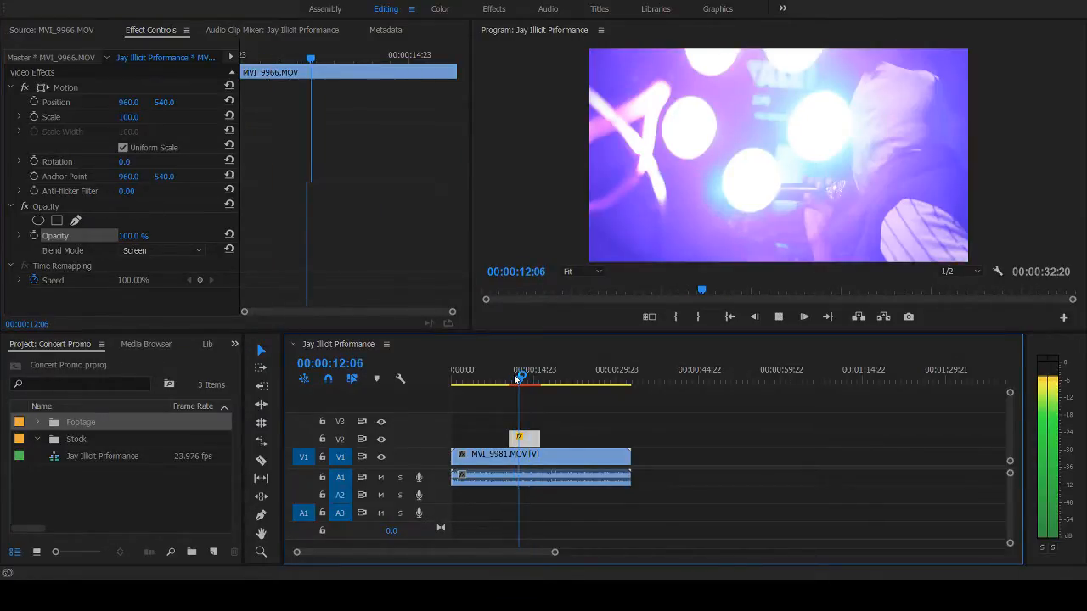
key(space)
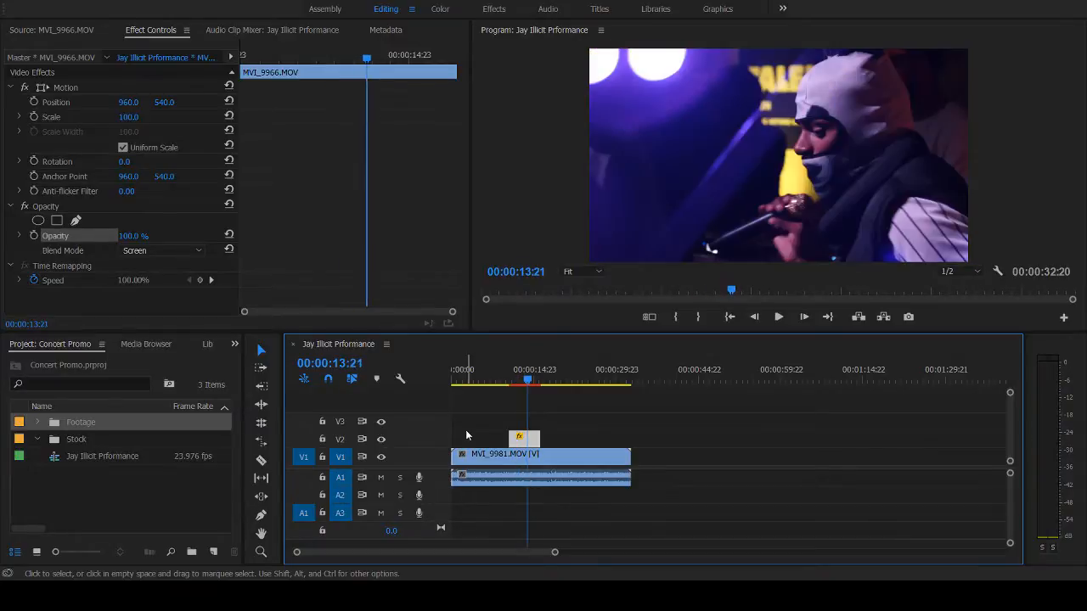
- Rate-stretch the MVI_9966.MOV clip on V2 so it ends at about 27 seconds, and play back the slowed overlay
click(261, 441)
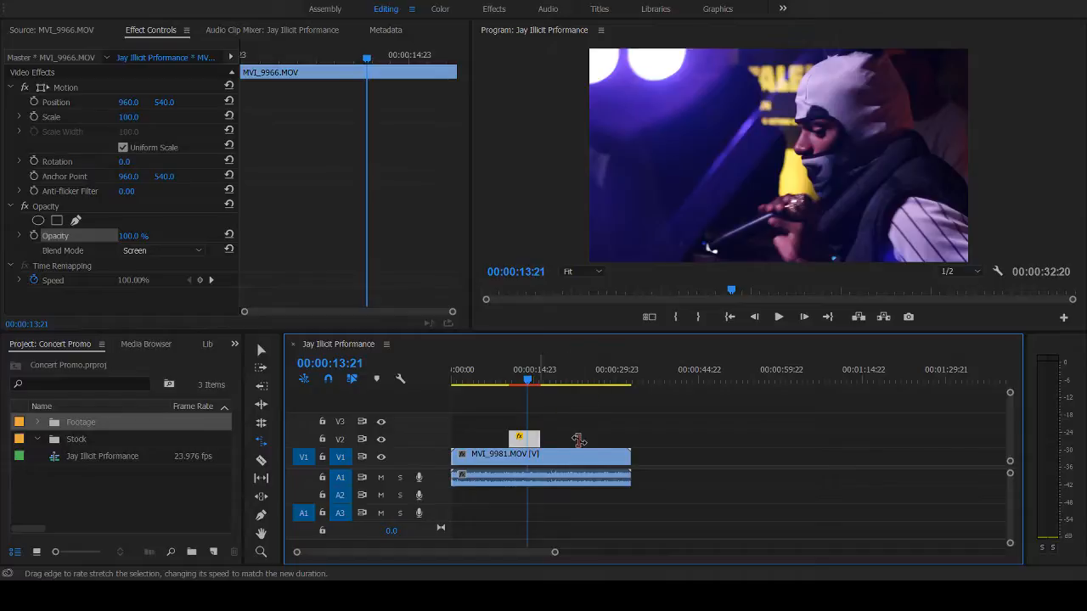
drag(579, 440, 599, 440)
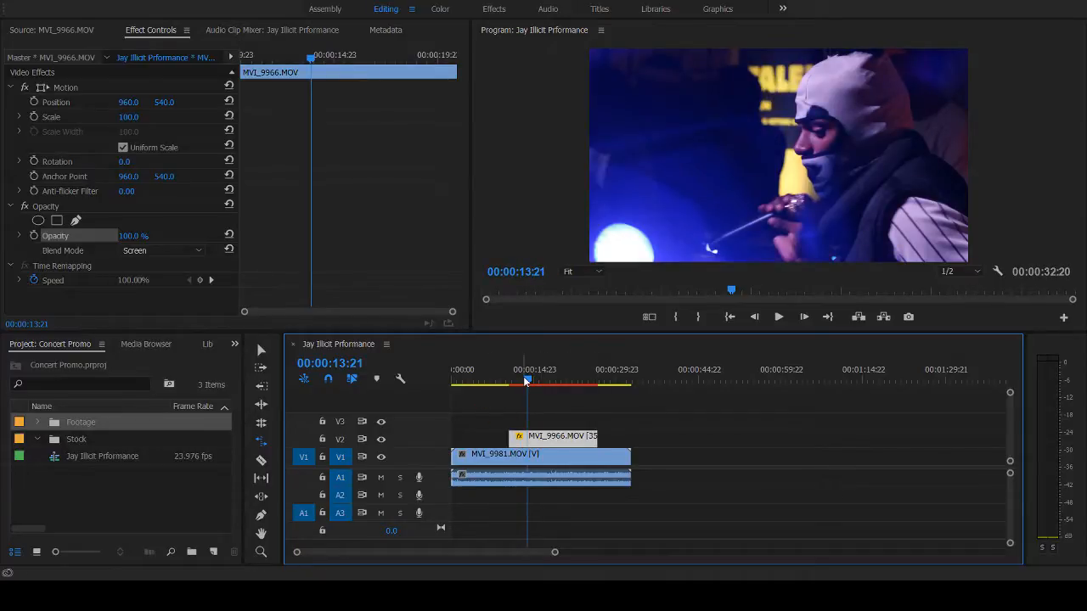
key(space)
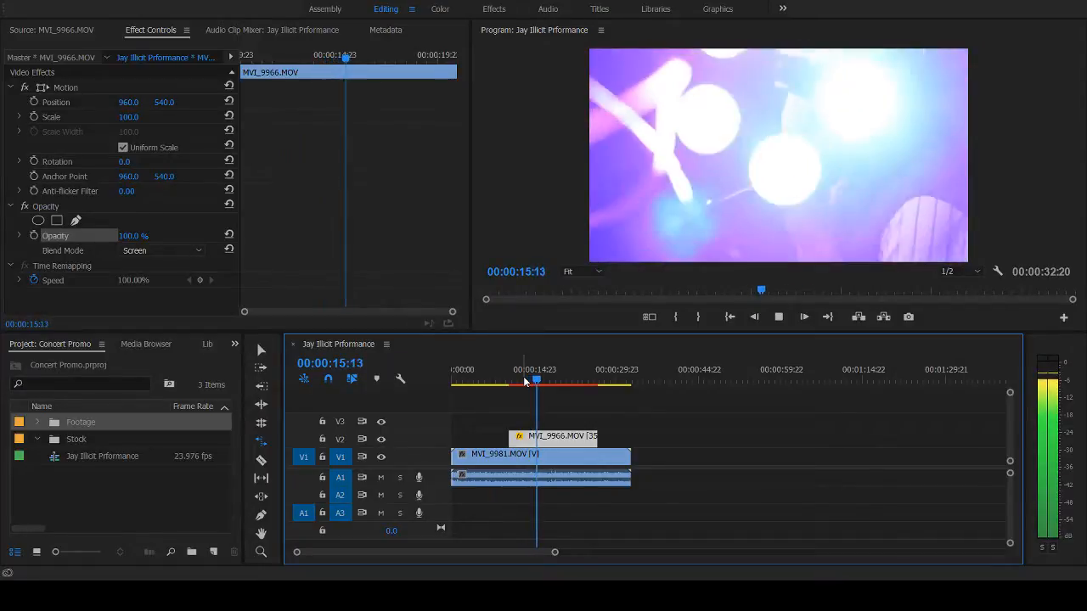
key(space)
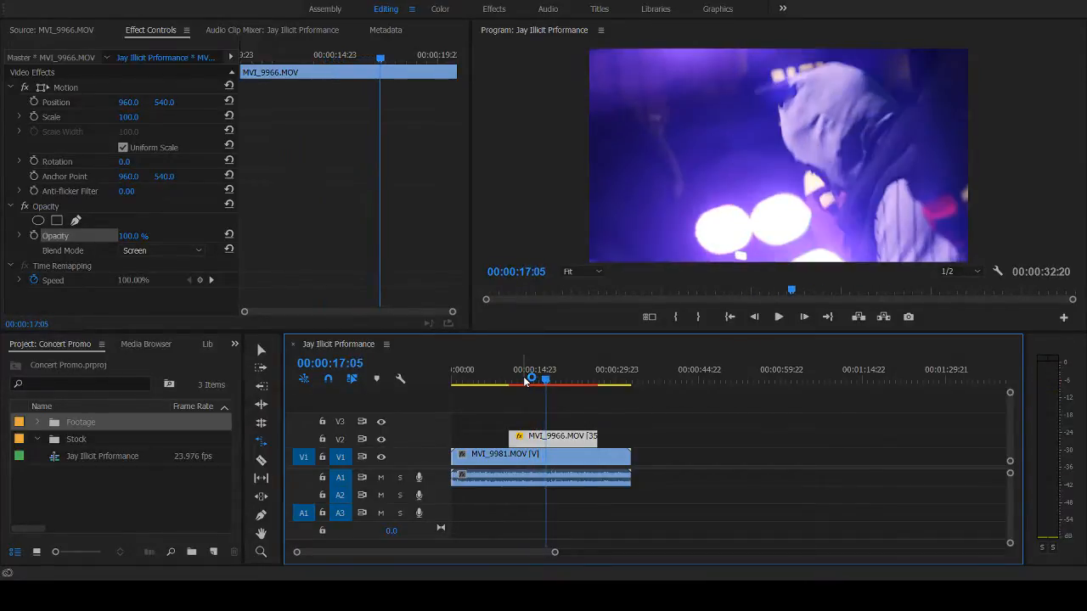
key(space)
key(space)
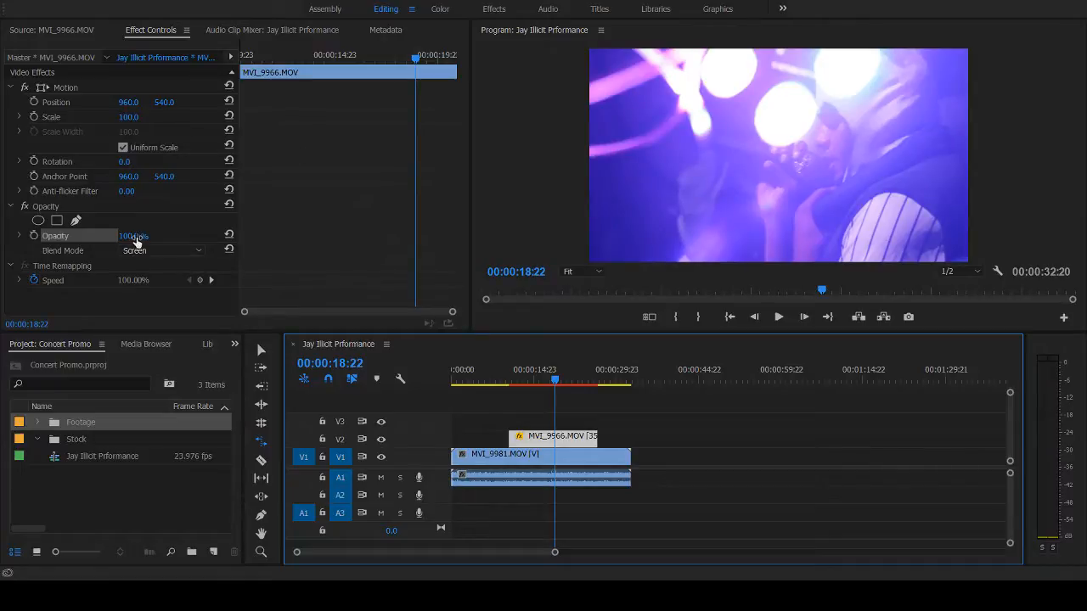
- Set the MVI_9966.MOV overlay's opacity to 39% and play back the sequence to review the blended section
drag(134, 239, 82, 238)
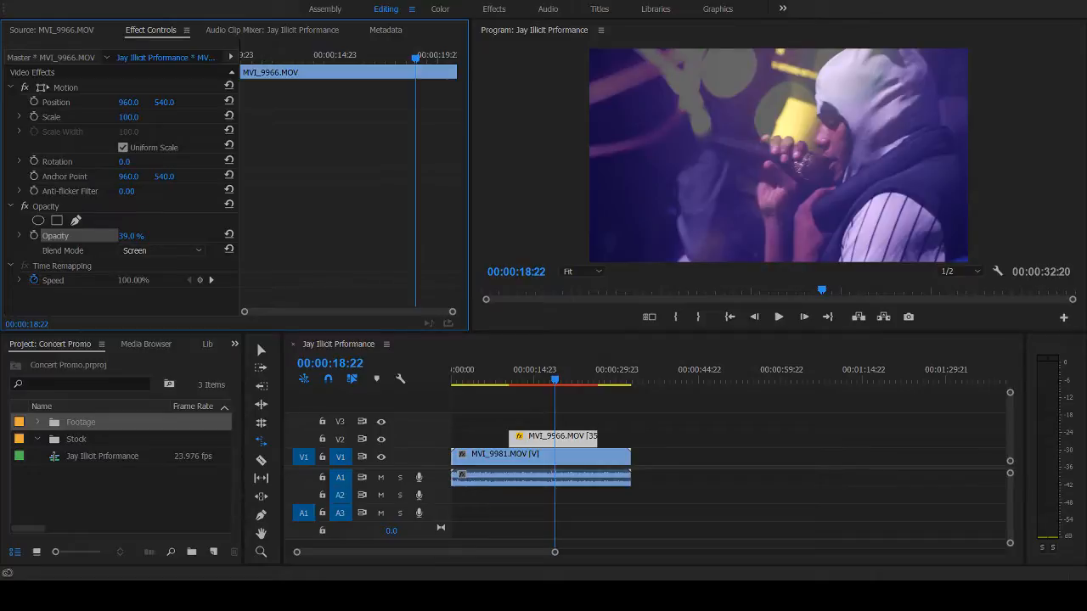
key(space)
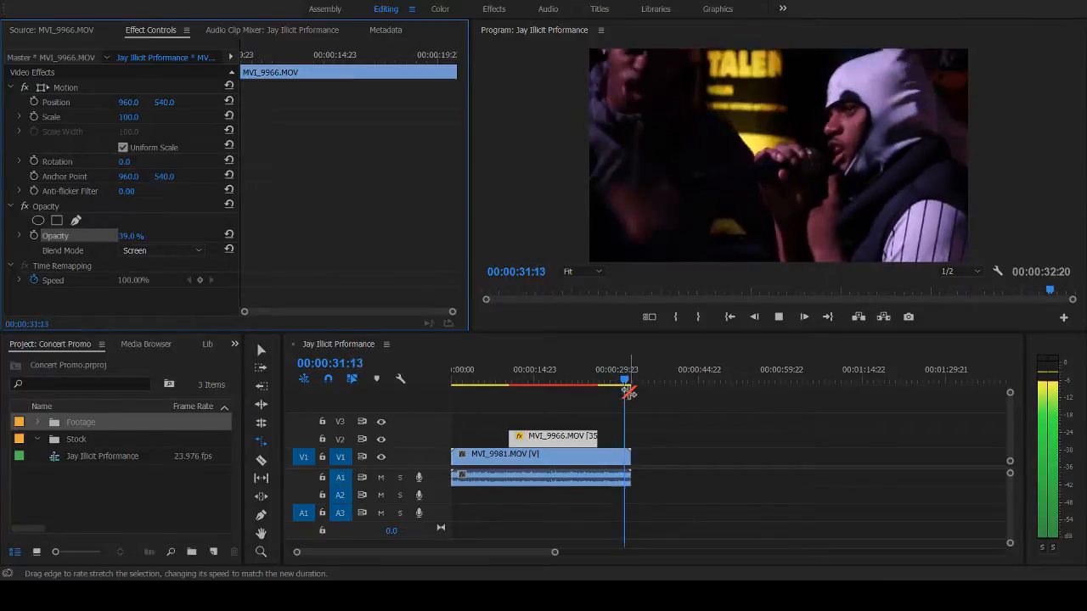
key(space)
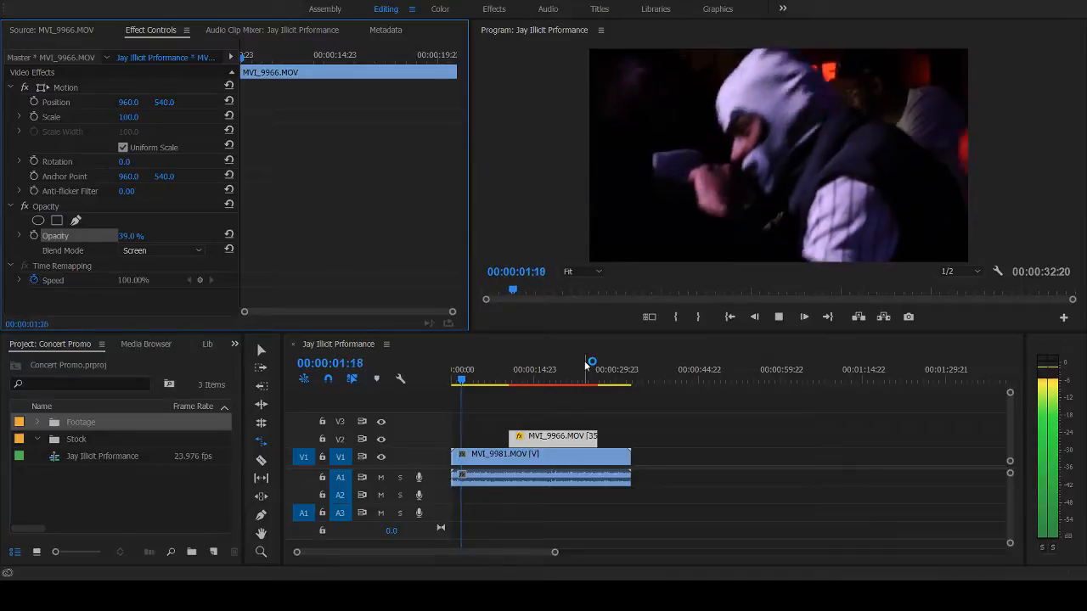
click(528, 378)
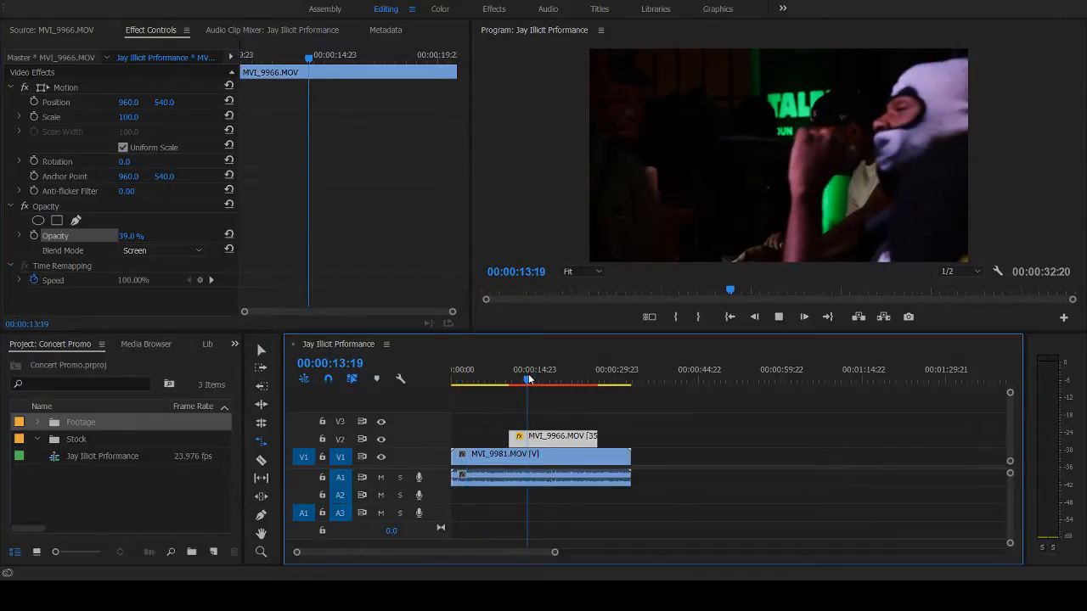
key(space)
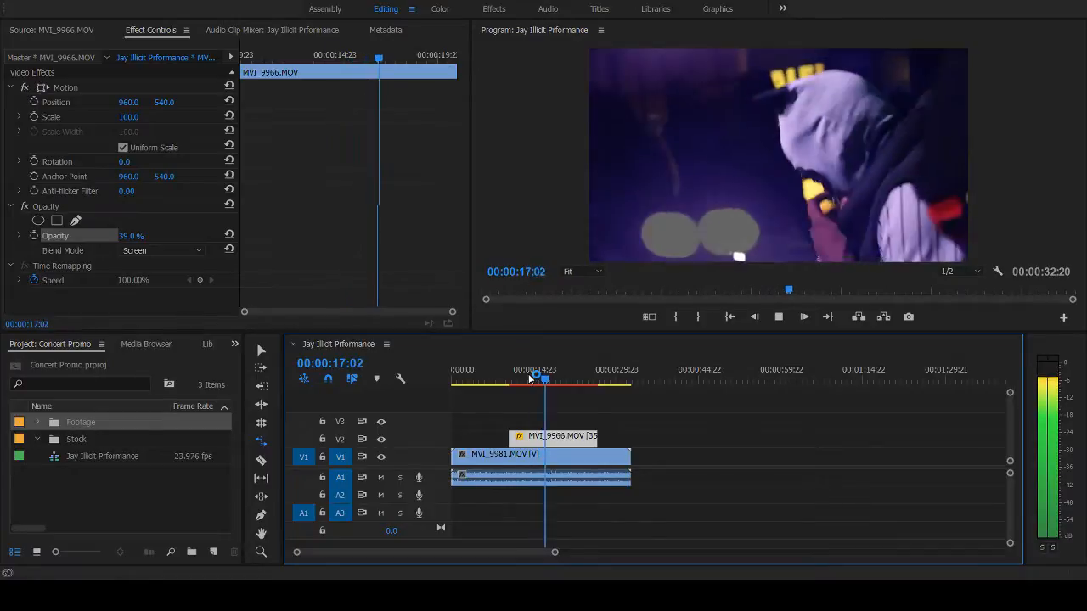
key(space)
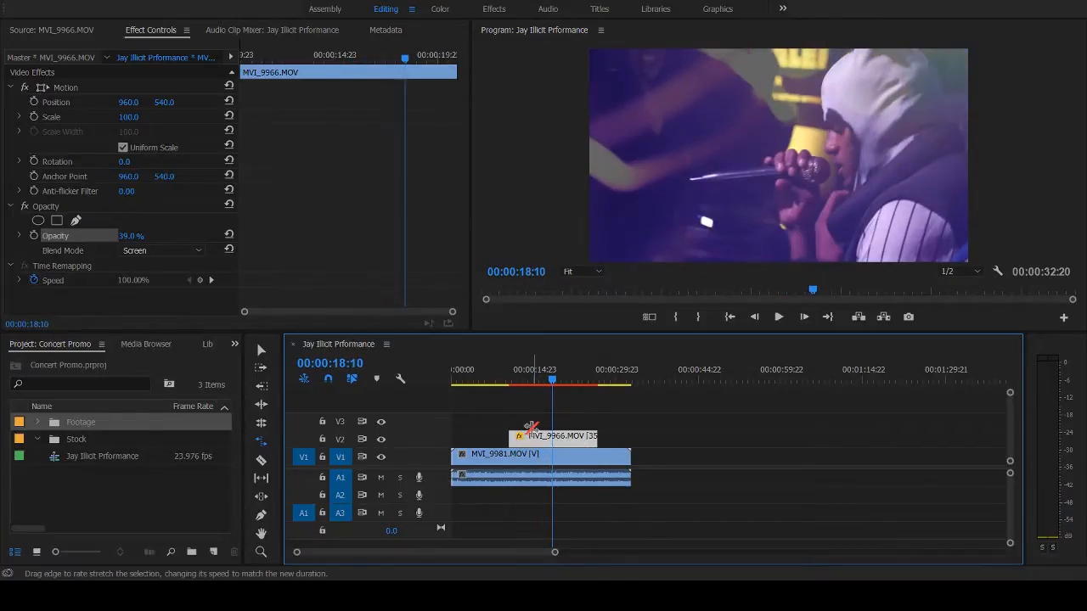
- Switch to the Selection tool, set the overlay's blend mode to Hard Light and play back from 00:00:18:10
click(263, 350)
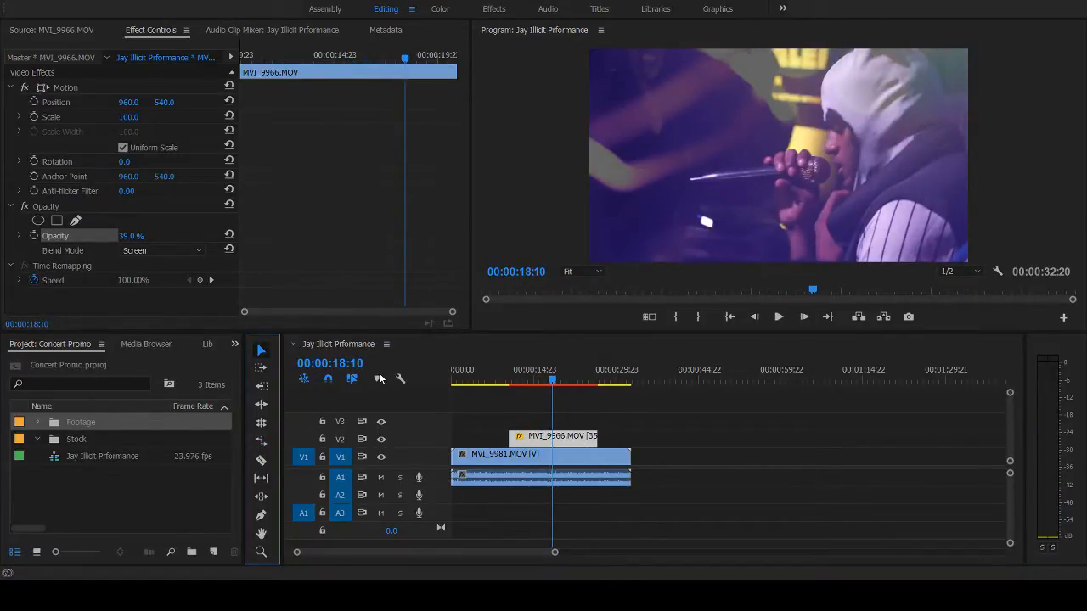
click(184, 278)
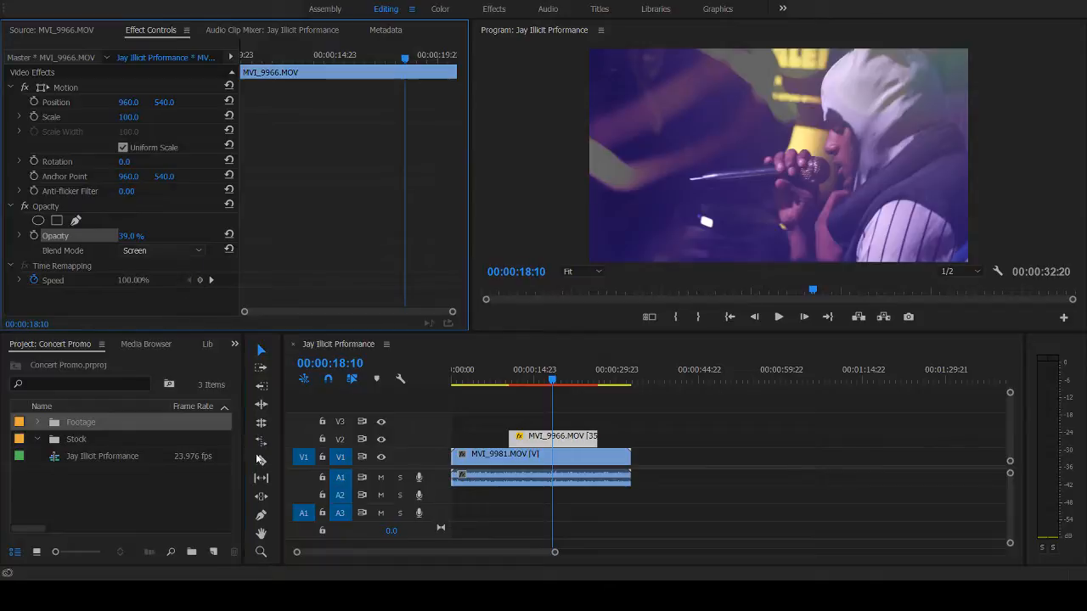
click(187, 312)
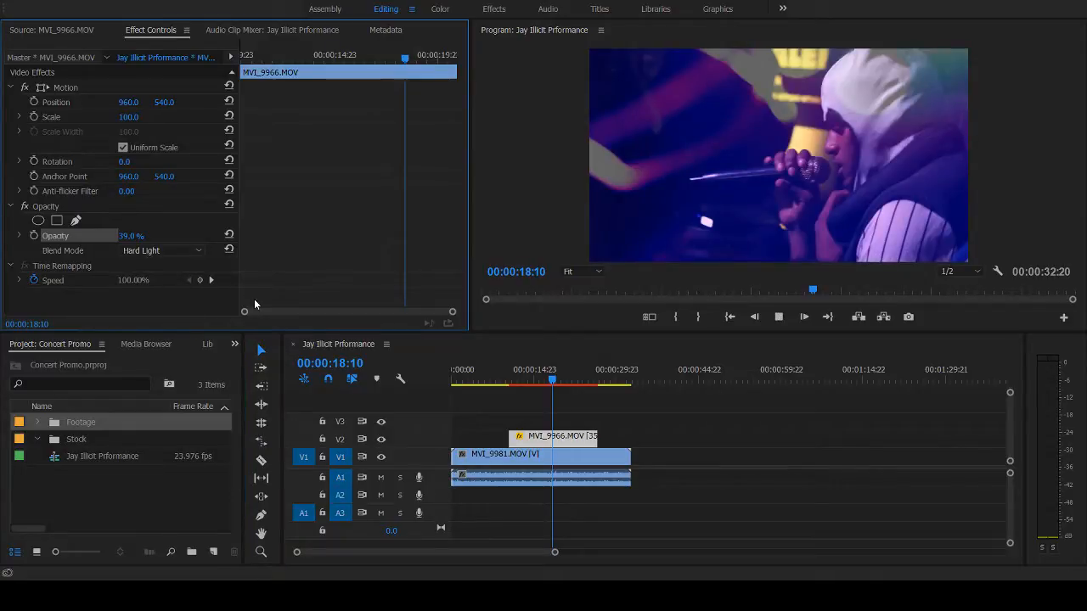
key(space)
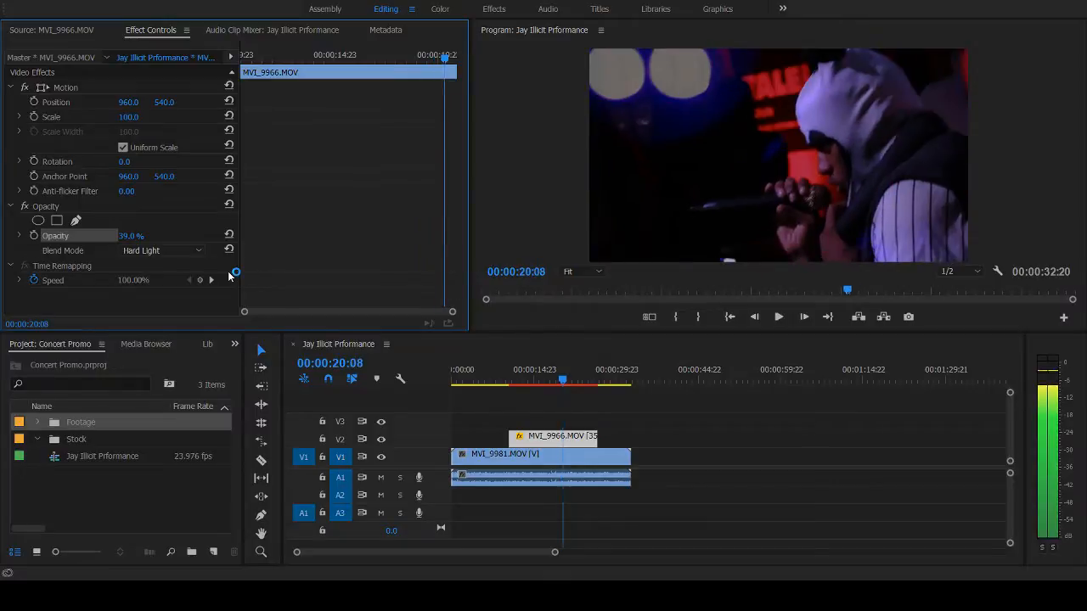
- Rate-stretch the MVI_9966.MOV clip on V2 shorter so it ends at about 21 seconds, and play back the sequence
click(536, 380)
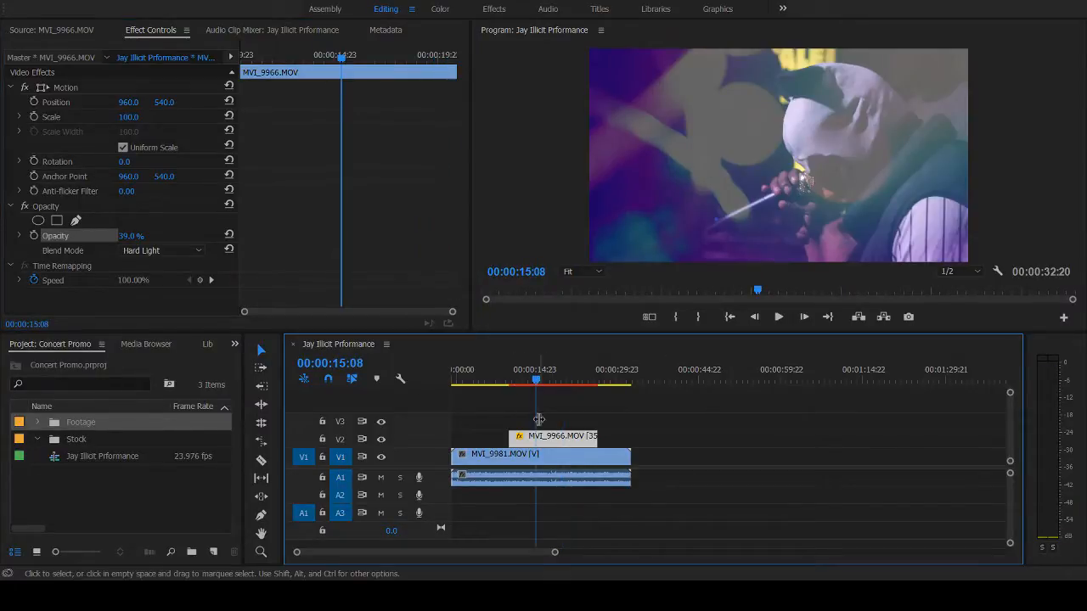
key(r)
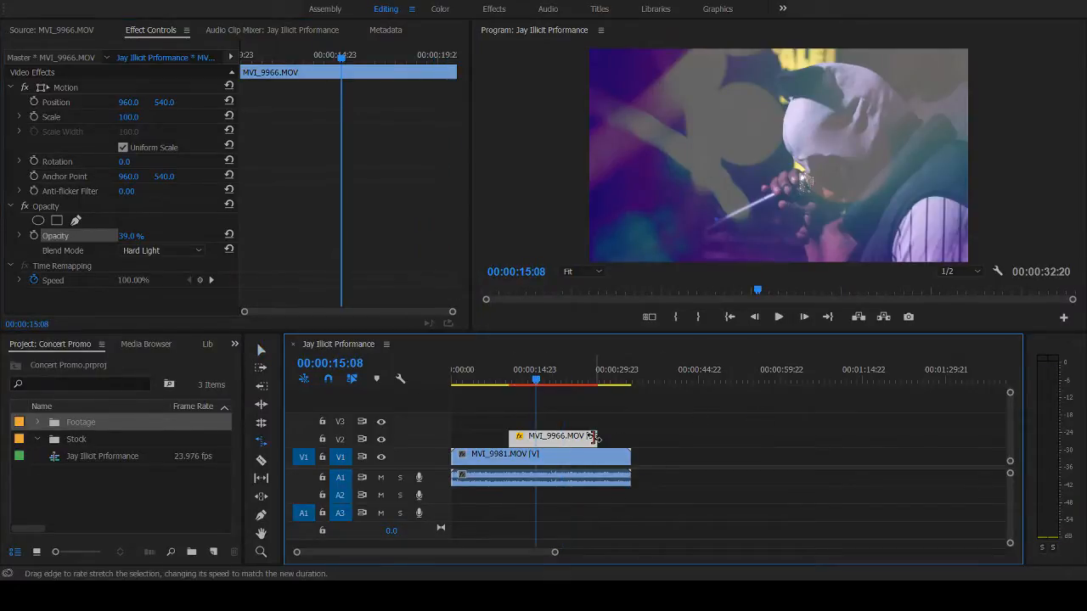
drag(594, 437, 564, 437)
key(space)
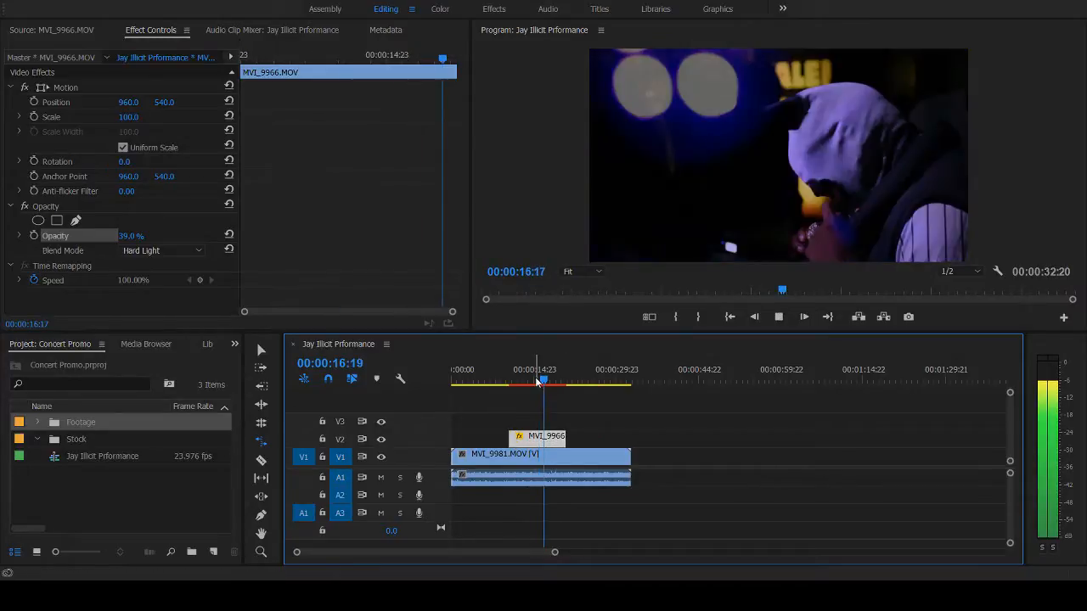
- Try the Lighter Color blend mode on the MVI_9966.MOV overlay, switch it to Hue, and play back the blended section
key(space)
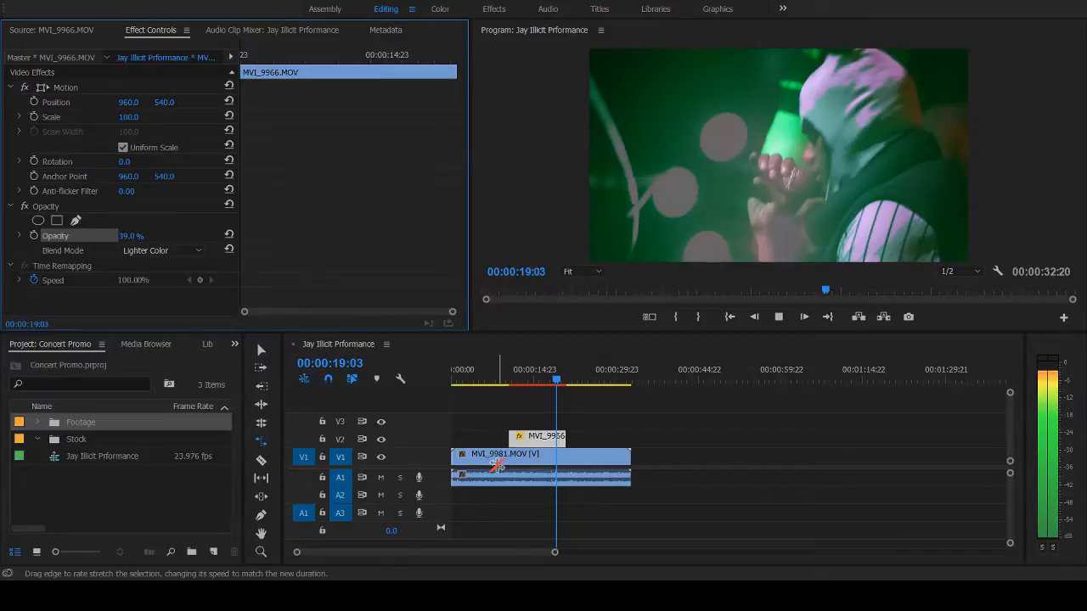
key(space)
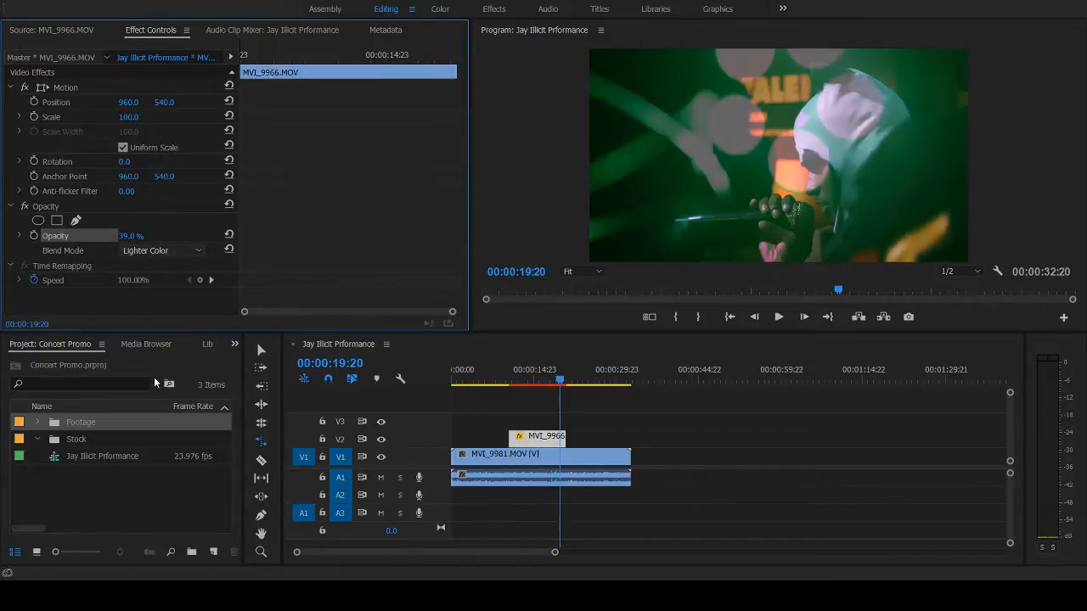
click(262, 571)
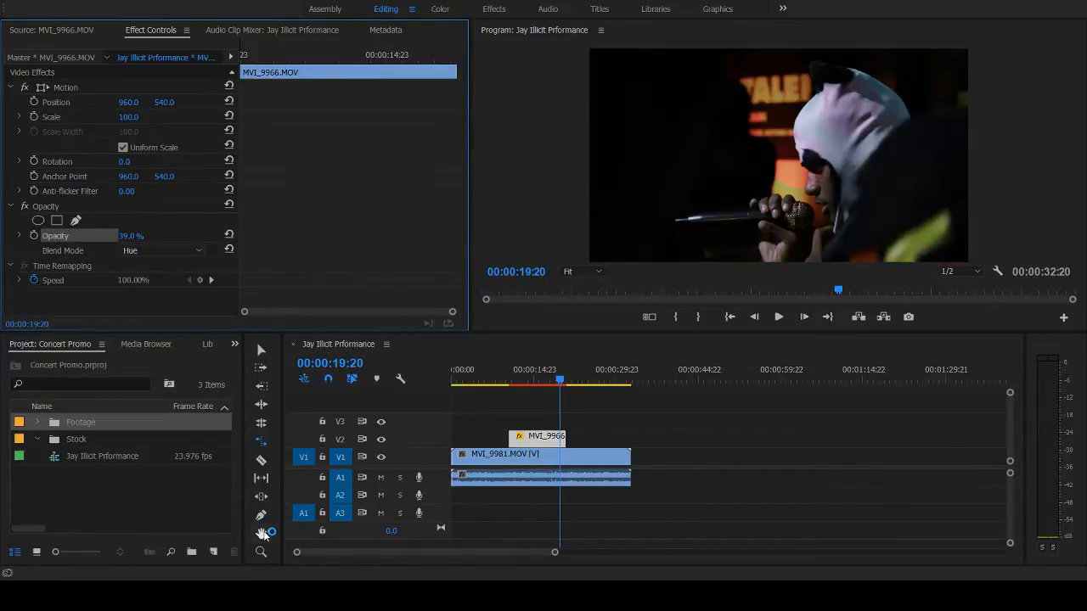
key(space)
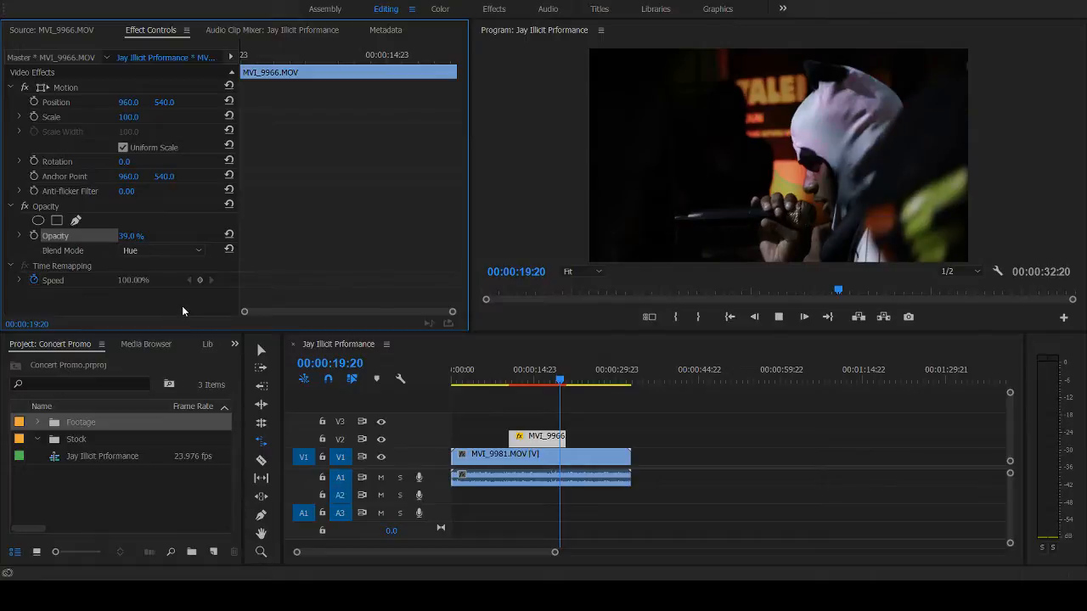
click(525, 369)
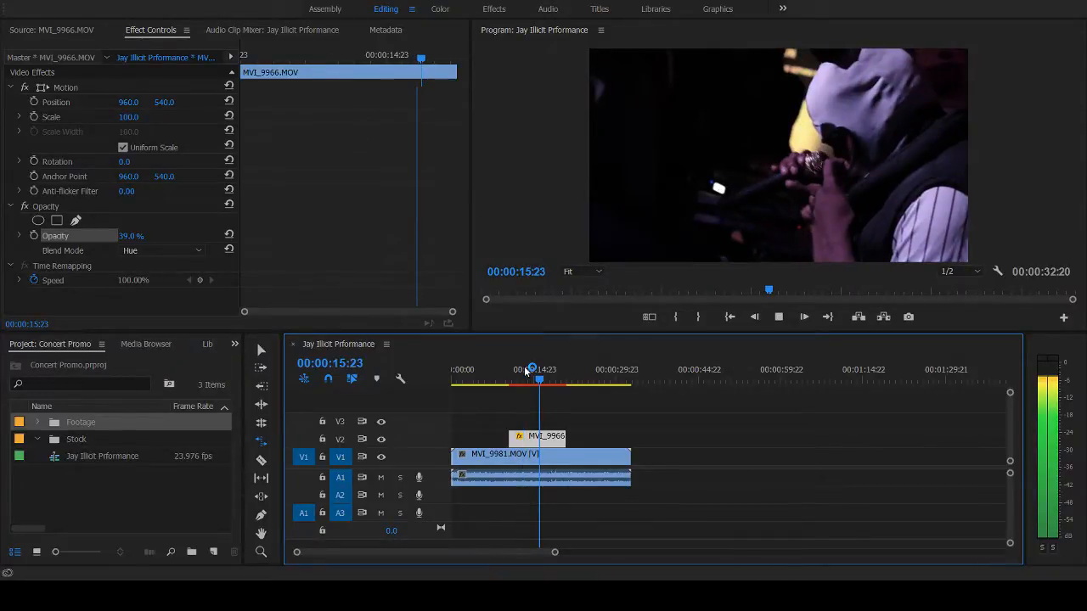
- Set the MVI_9966.MOV overlay's opacity to 100% and play back the sequence from 00:00:10:23
click(513, 367)
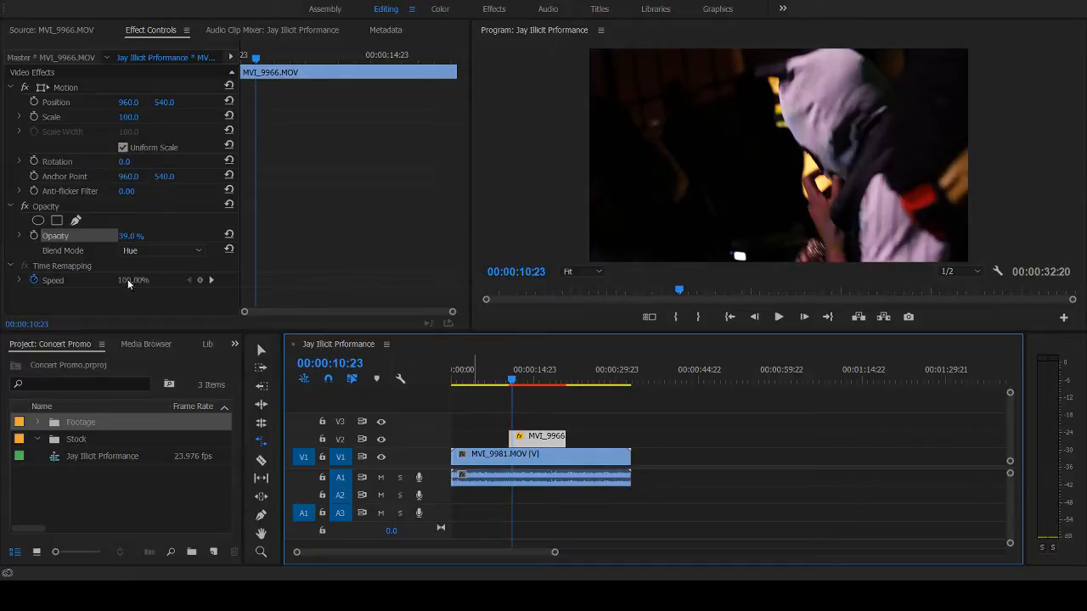
drag(129, 237, 181, 237)
key(space)
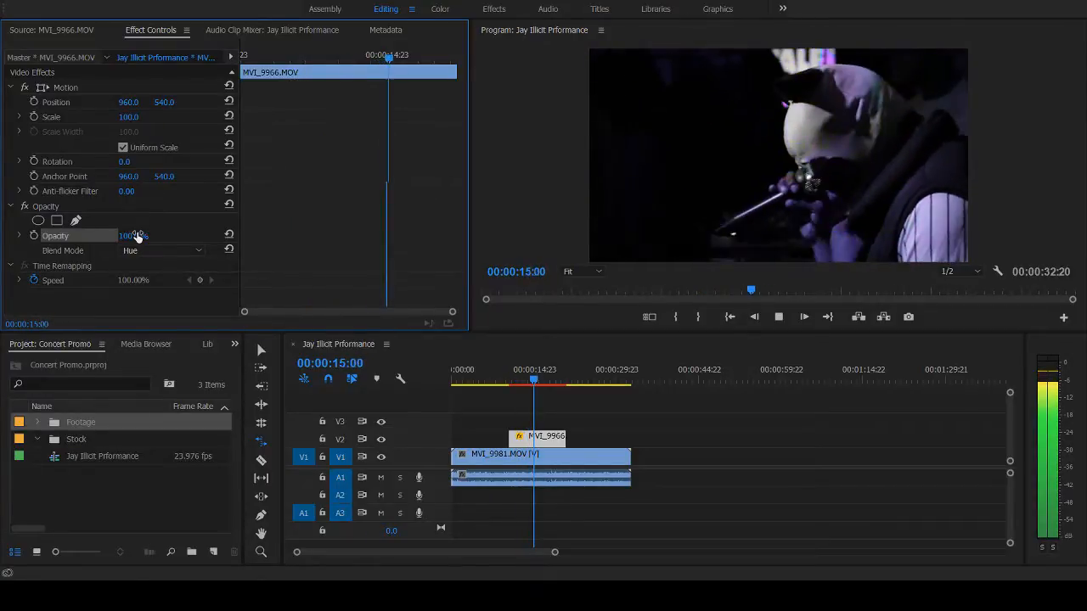
key(space)
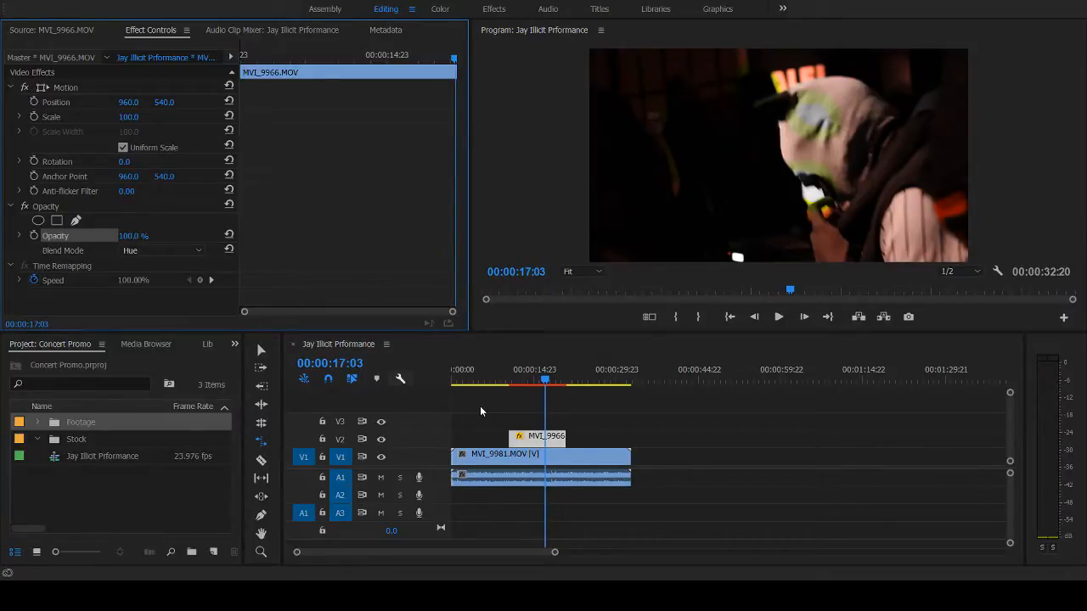
- Switch to the Selection tool and play back the Hue overlay from 00:00:10:04
key(v)
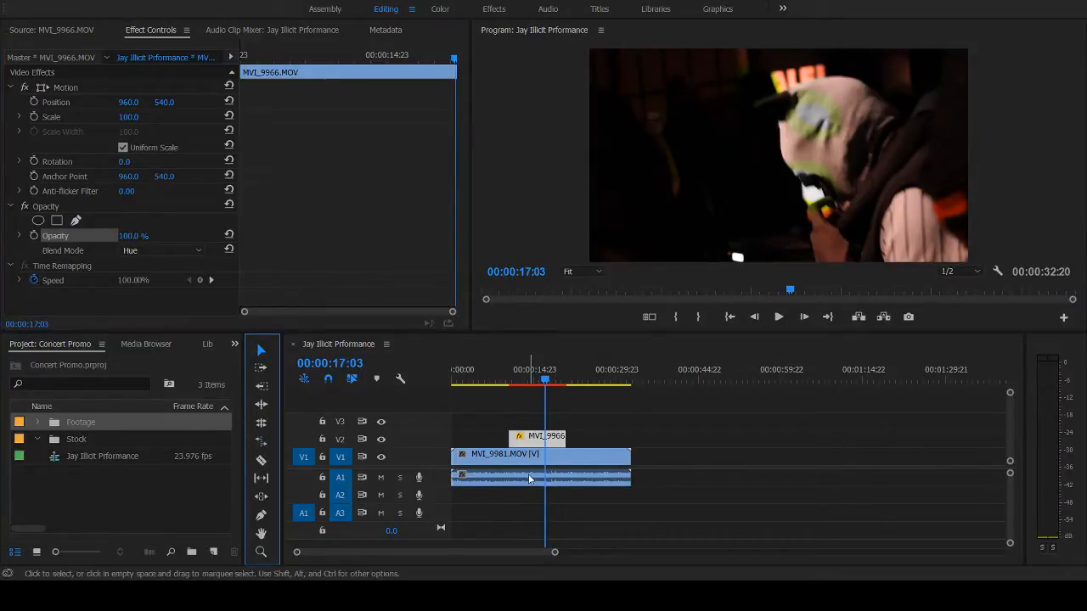
click(509, 379)
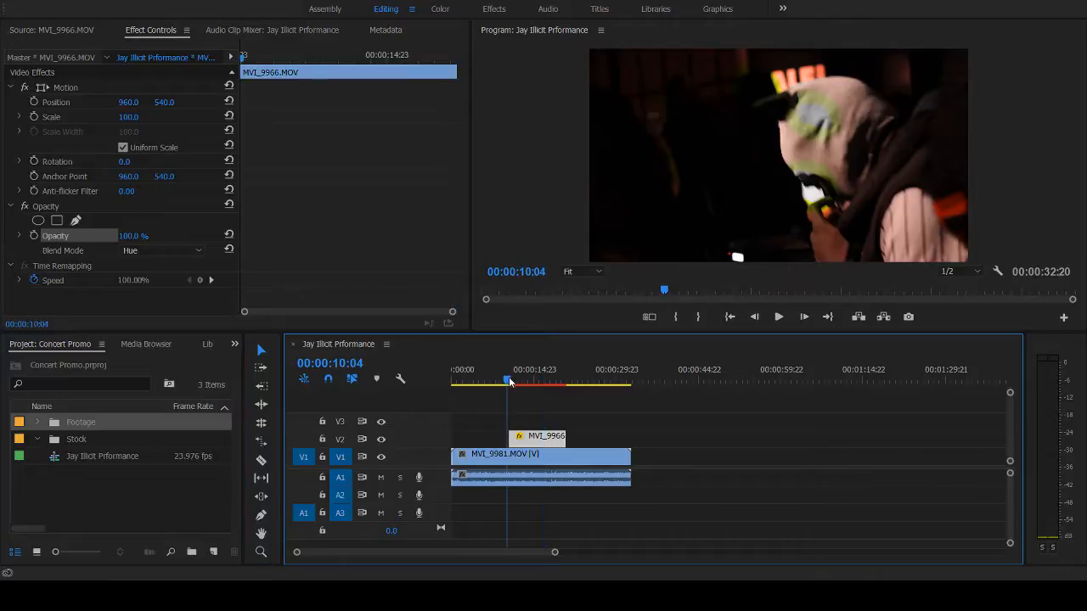
key(space)
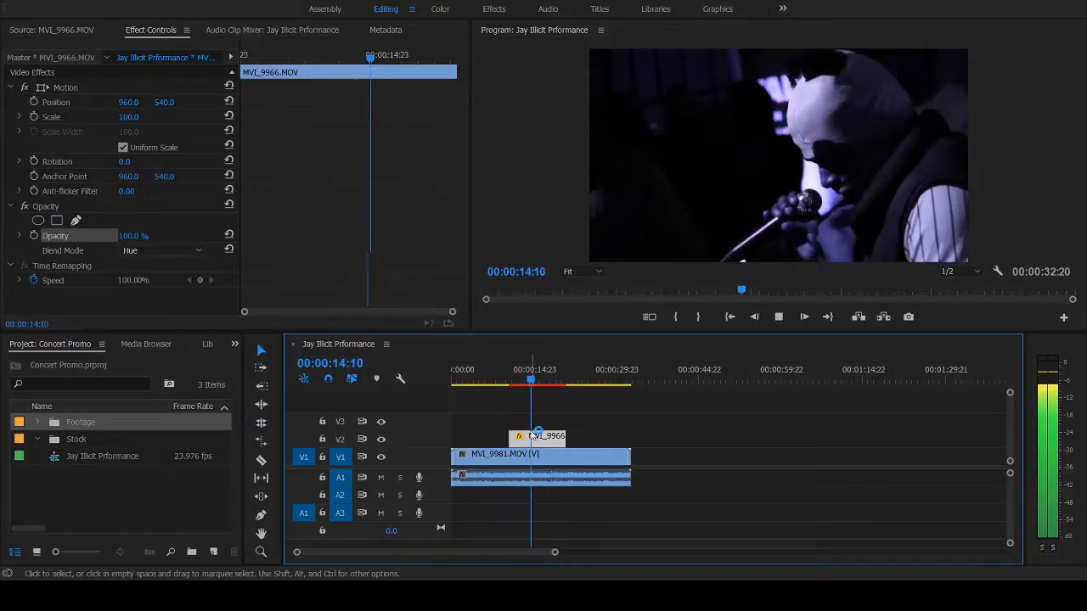
key(space)
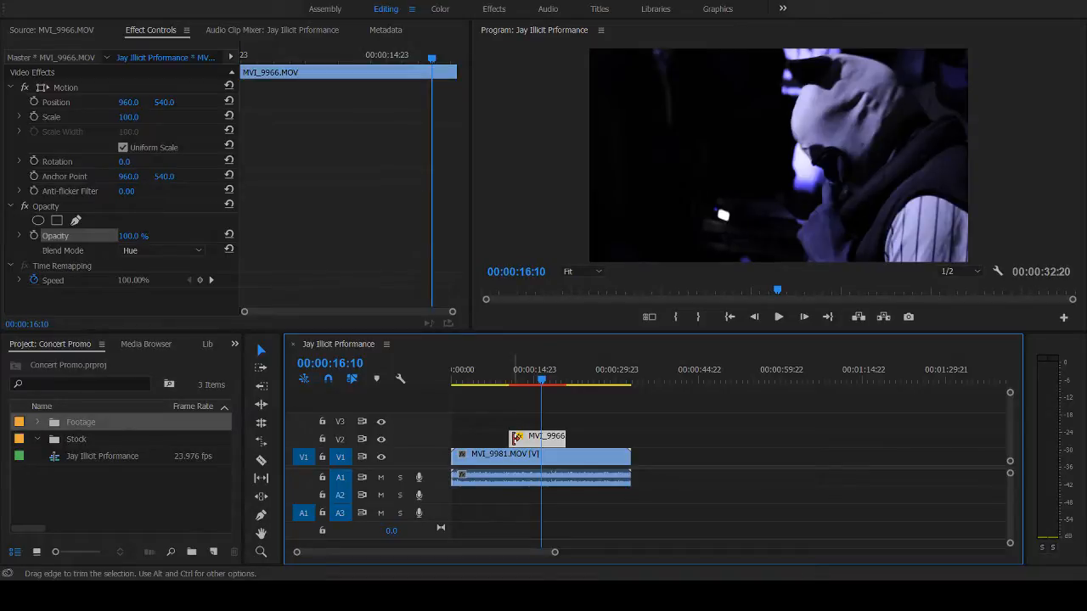
- Extend the start of the MVI_9966.MOV clip on V2 to the beginning of the sequence and play back from there
drag(516, 439, 455, 438)
click(494, 378)
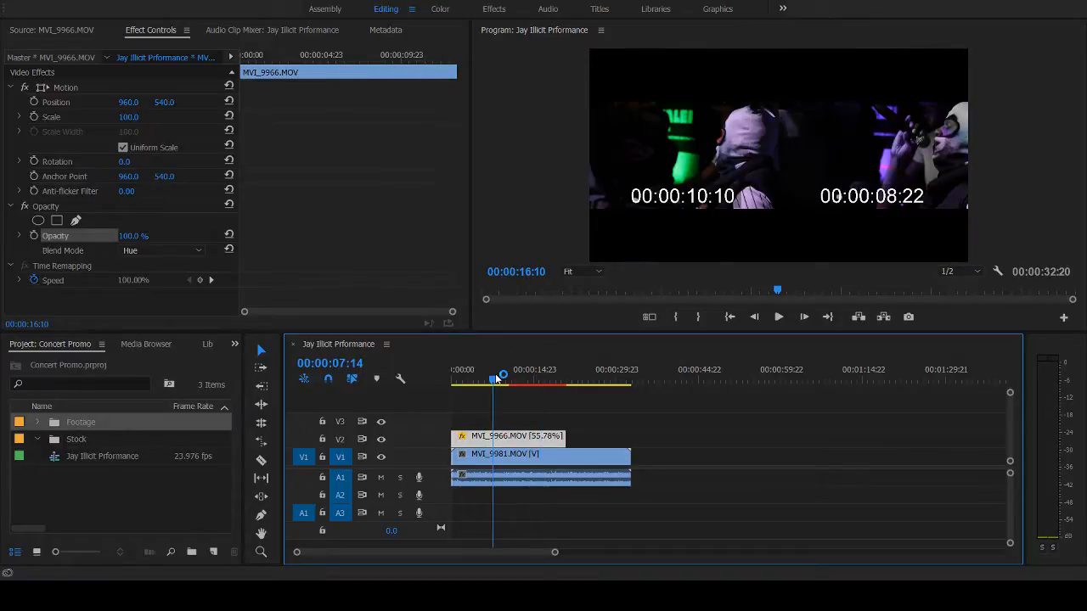
drag(496, 378, 435, 373)
key(space)
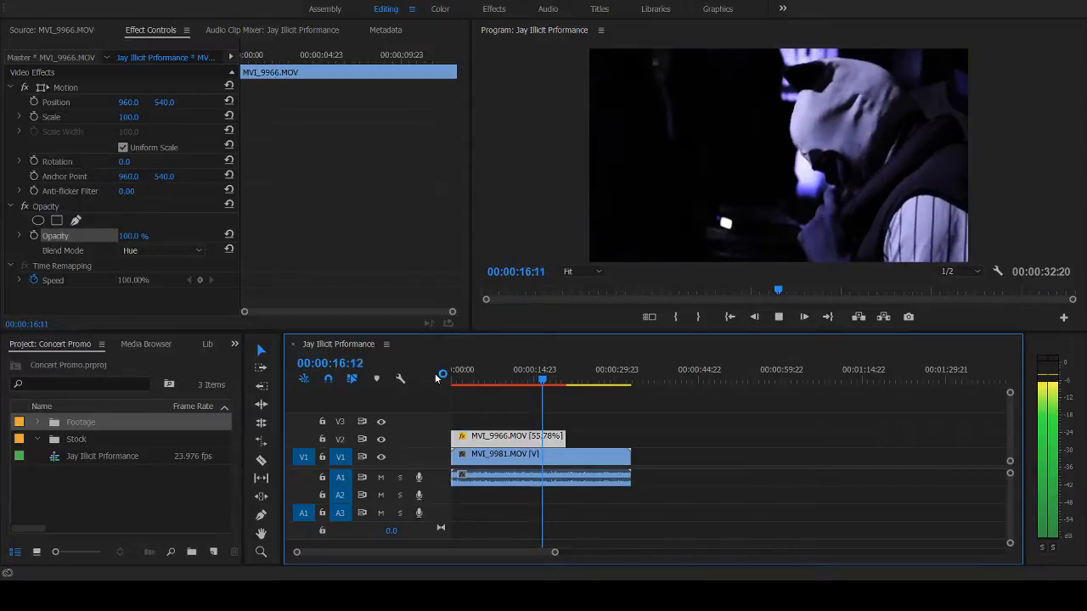
key(space)
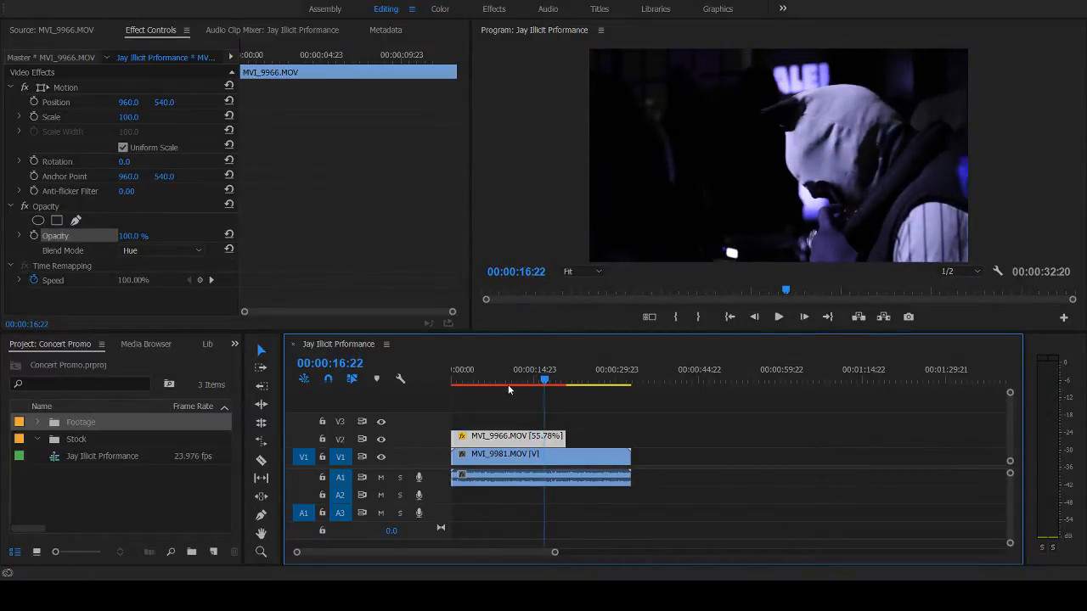
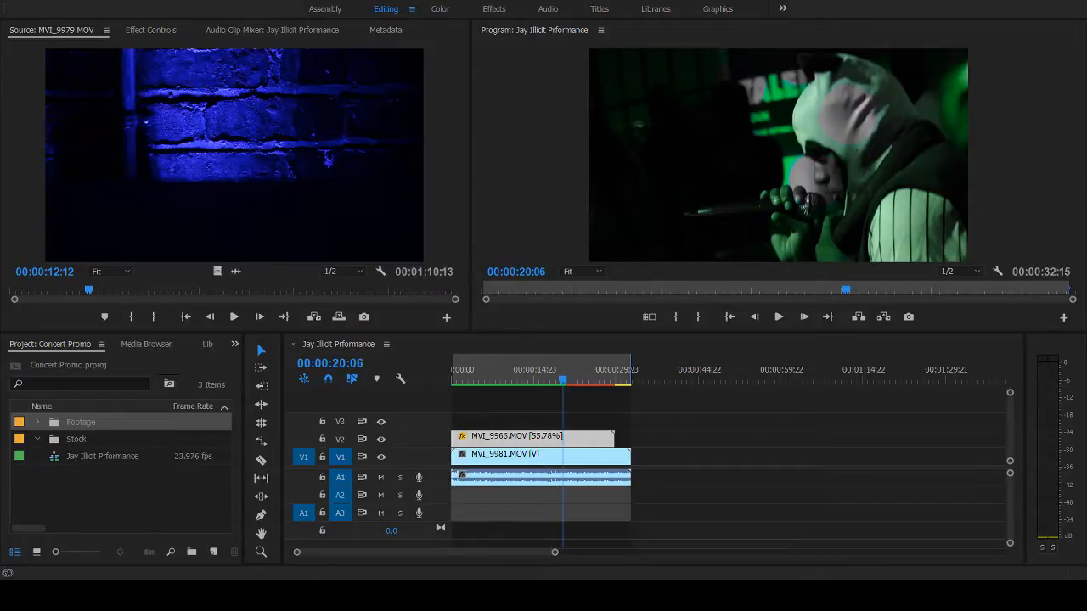
- Play back the Hue overlay from 00:00:09:07 and again from further along the sequence
click(393, 595)
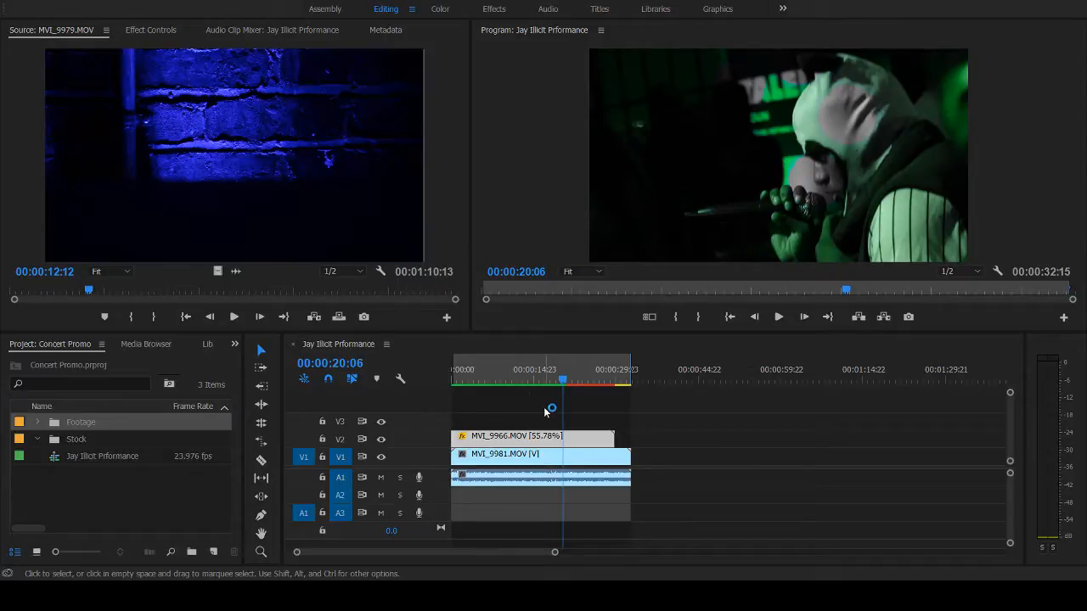
click(503, 370)
key(space)
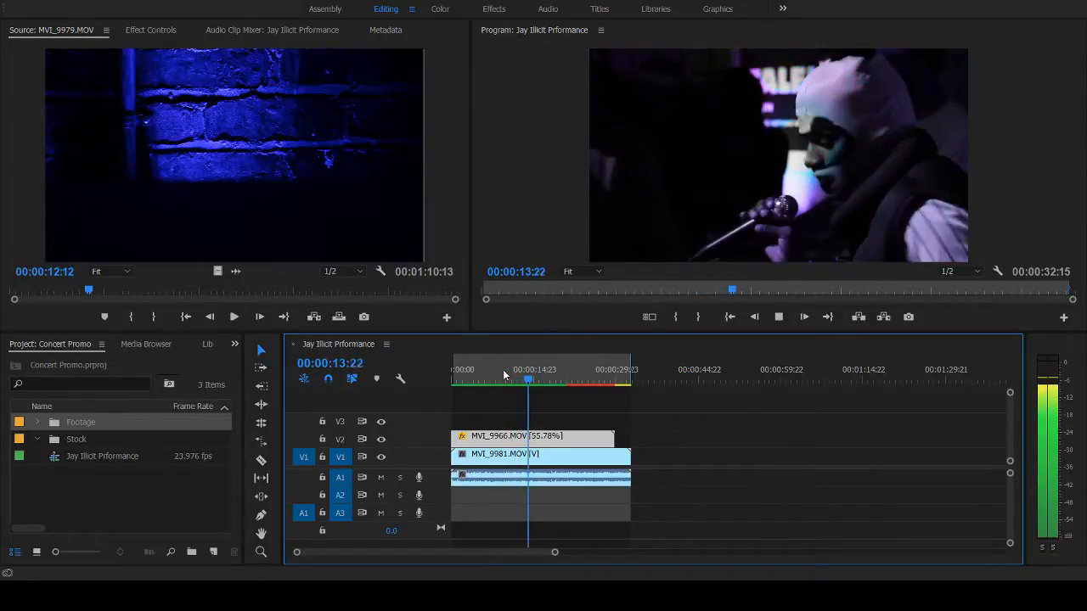
key(space)
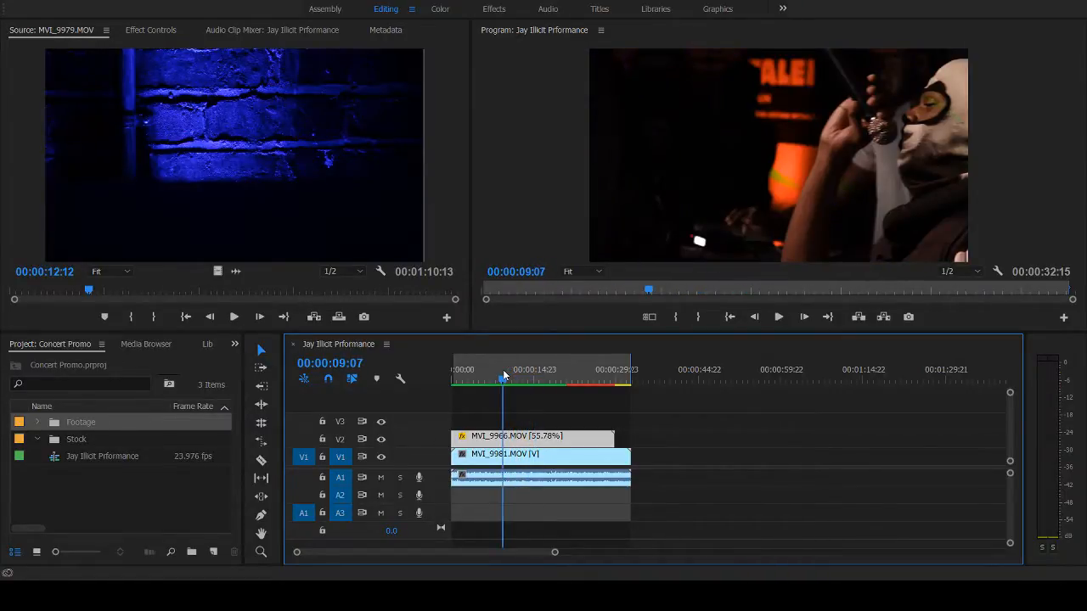
click(538, 378)
key(space)
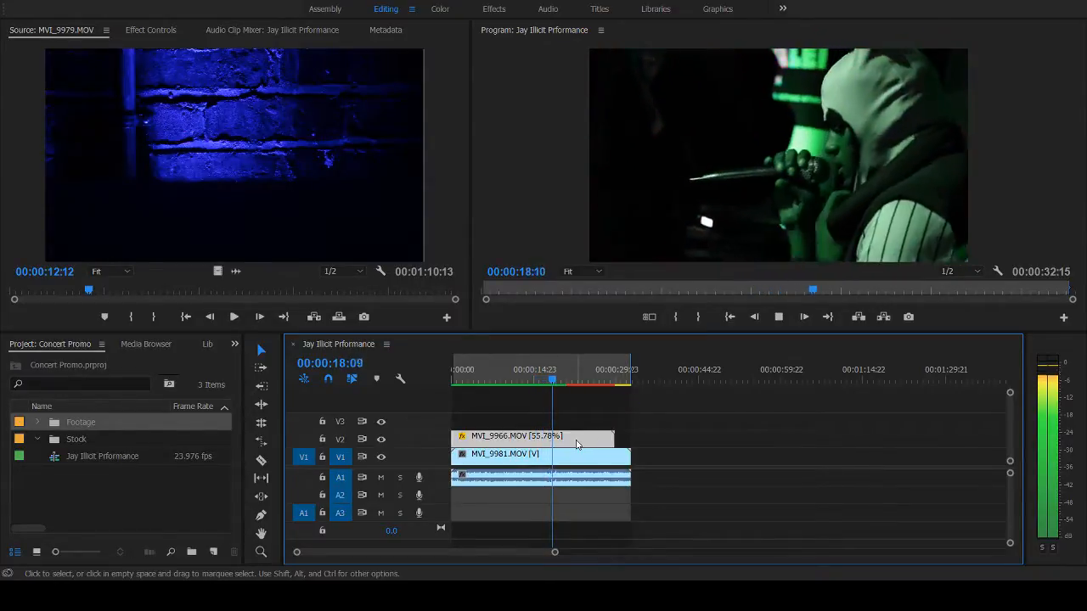
- Reposition and extend MVI_9966.MOV on V2 to span the whole V1 clip, and play it back from the beginning
drag(575, 444, 595, 445)
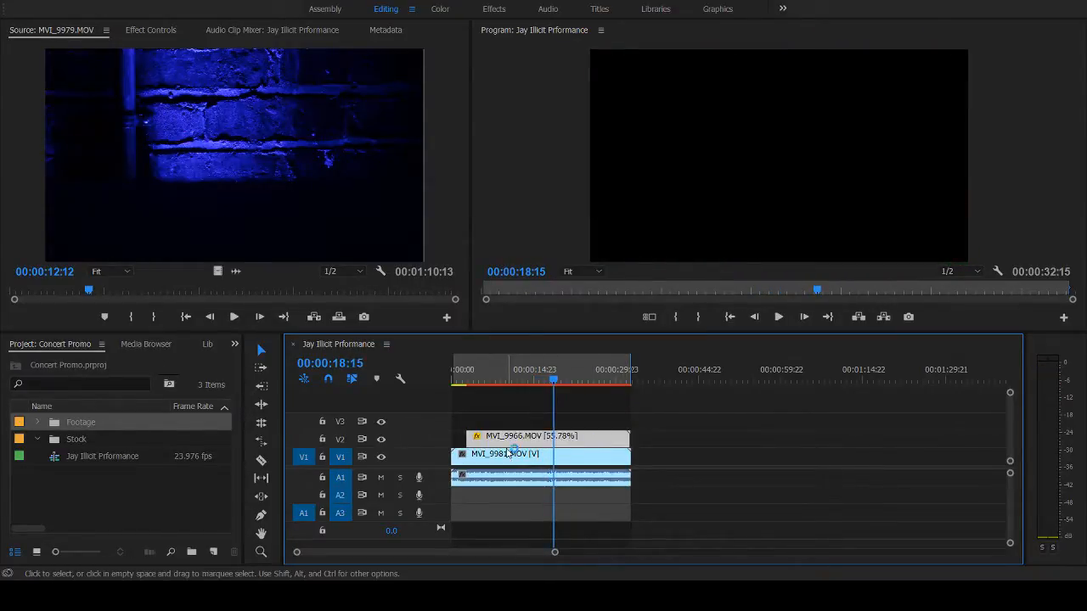
drag(445, 440, 445, 440)
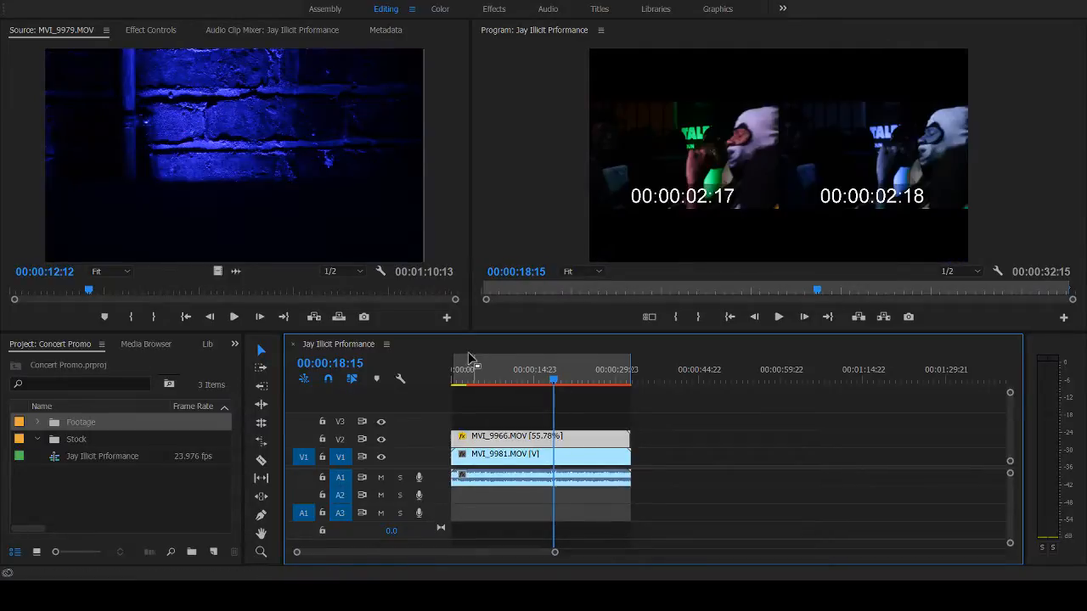
drag(457, 372, 438, 375)
key(space)
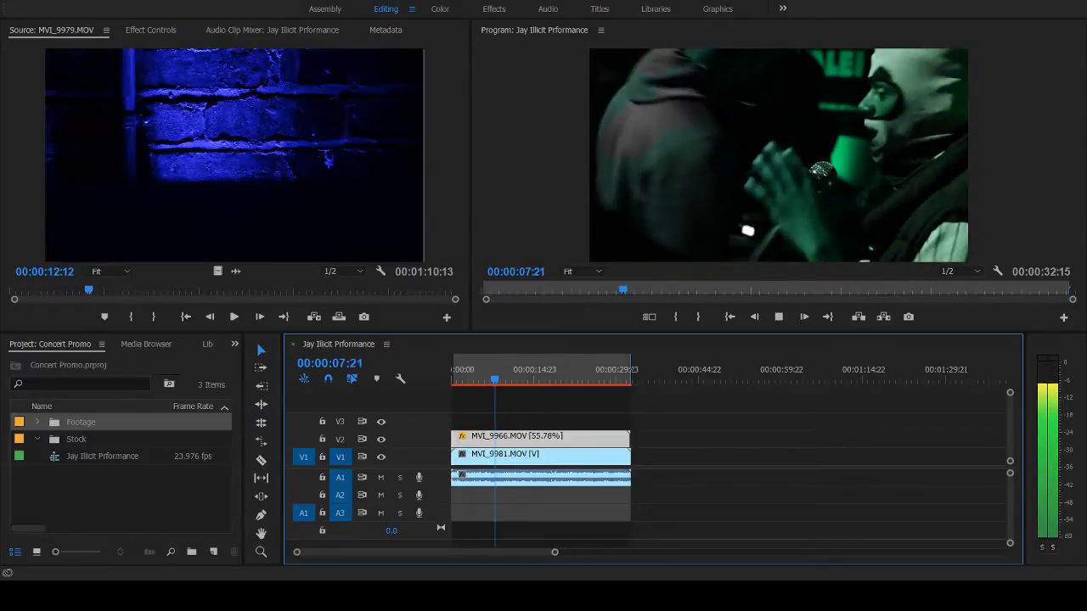
key(space)
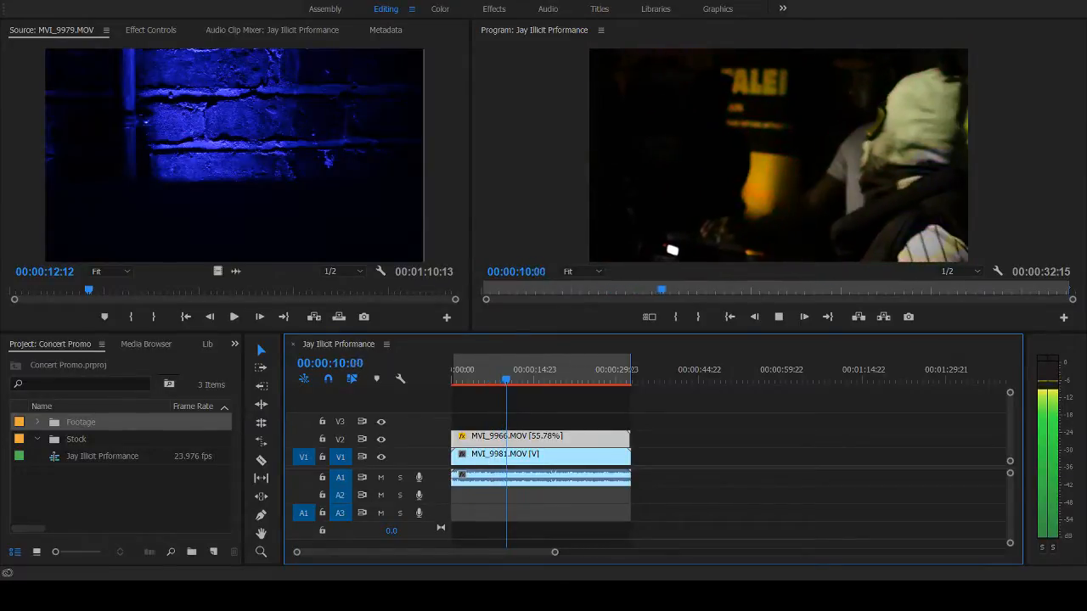
- Play back the rest of the extended overlay and replay the whole sequence from its beginning
click(501, 383)
key(space)
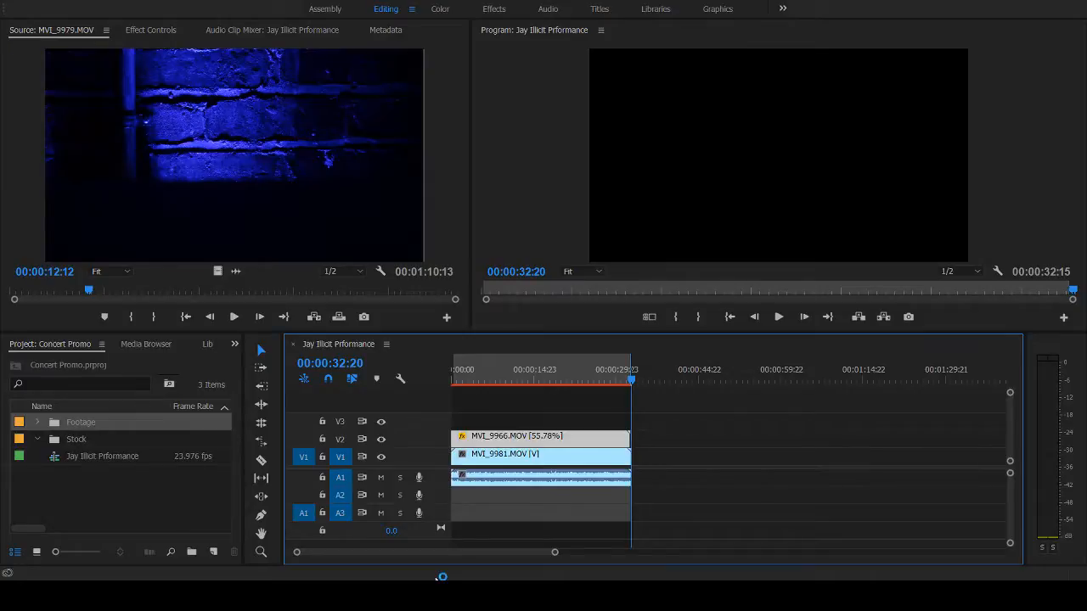
click(492, 374)
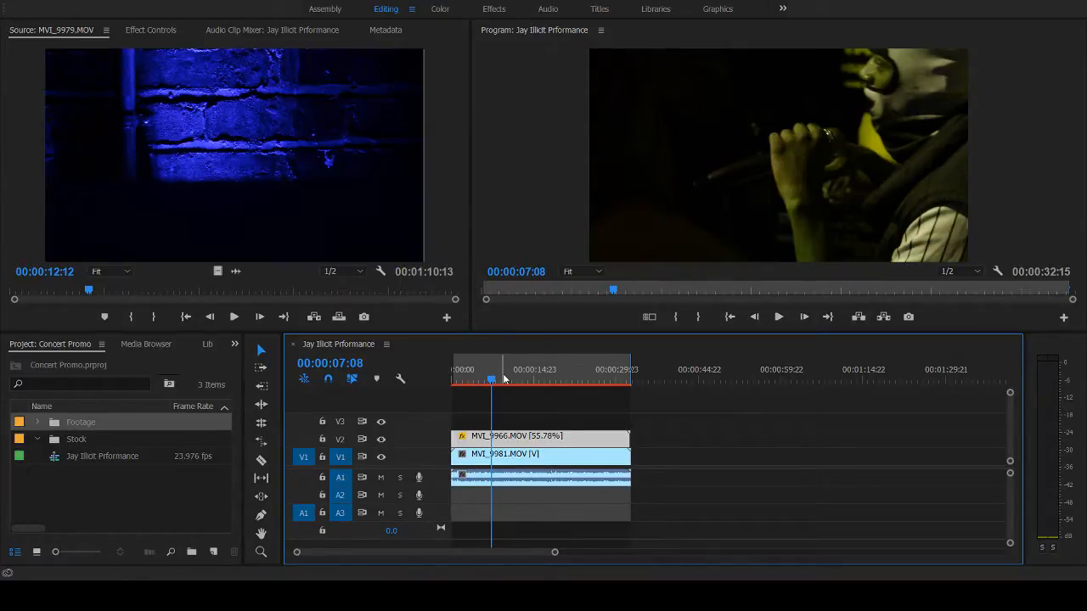
drag(491, 372, 424, 394)
key(space)
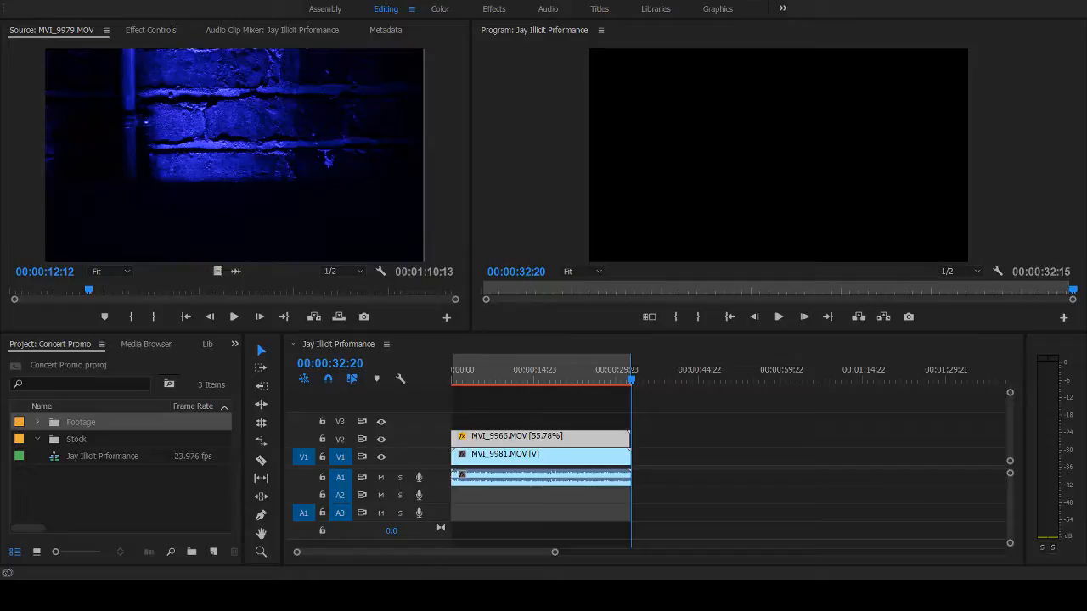
- Park the playhead at 00:00:04:06 and create a bin named Stock Footage inside the Stock bin
click(445, 577)
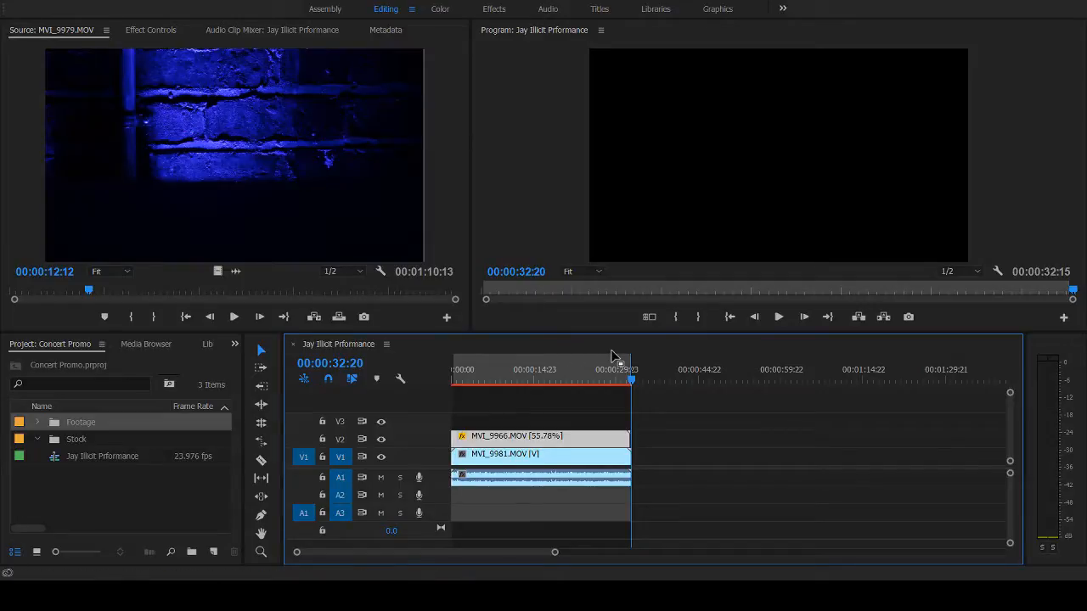
click(474, 371)
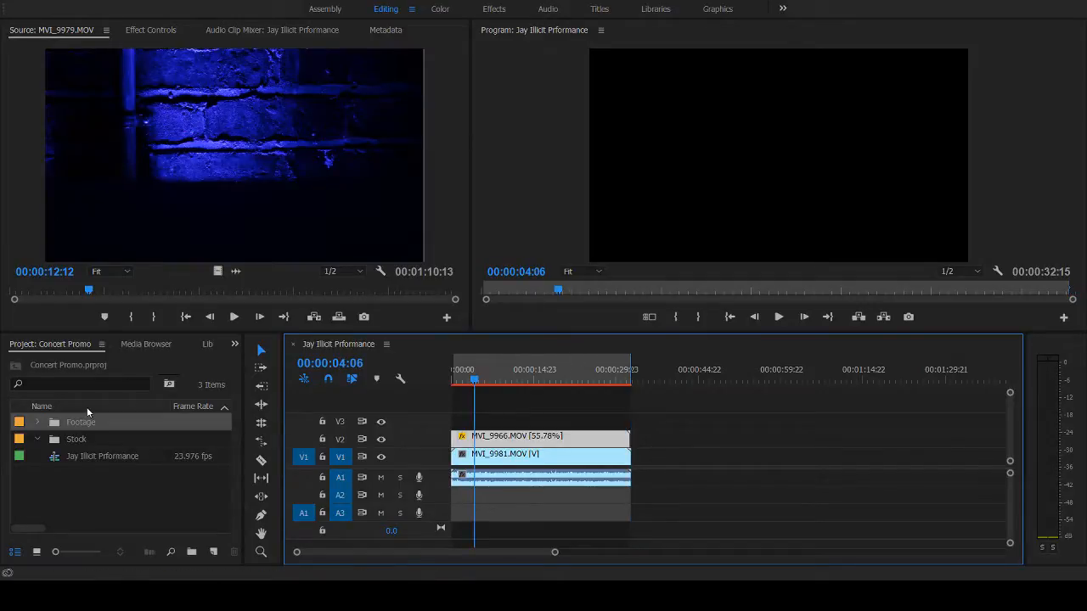
click(58, 439)
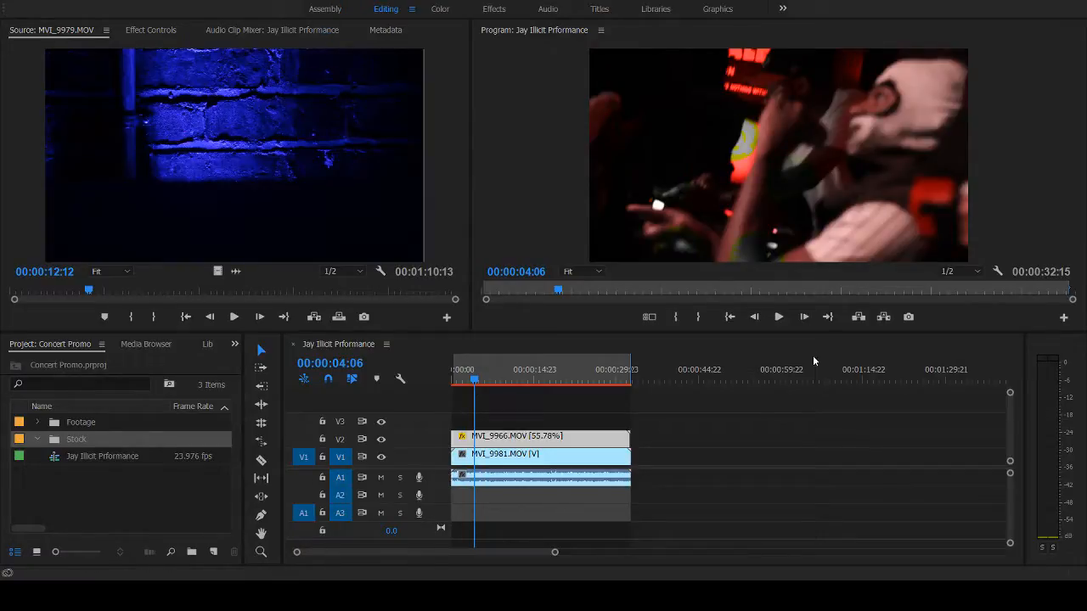
click(807, 112)
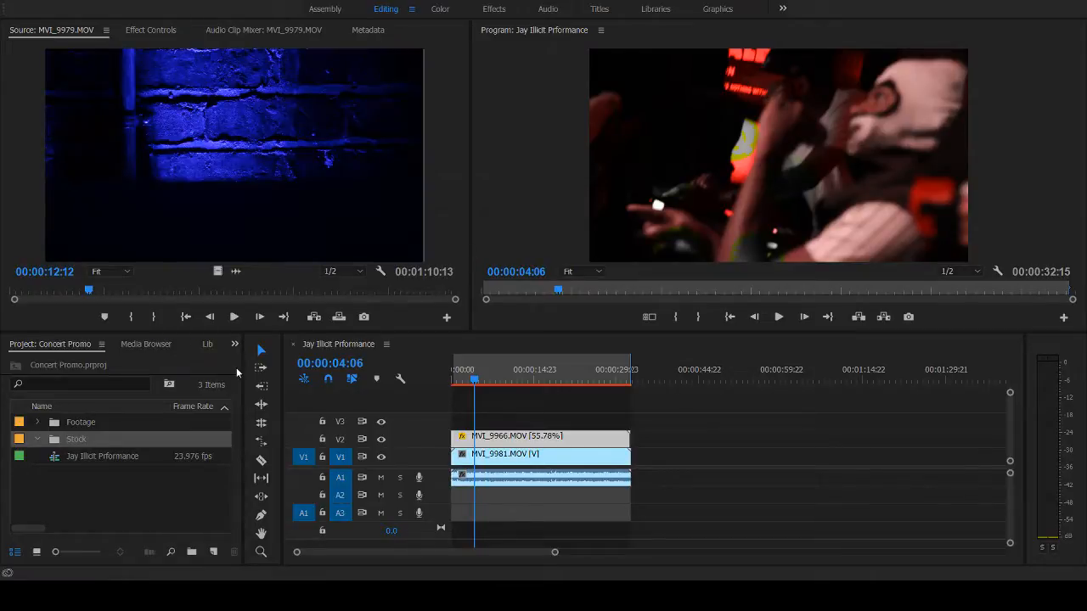
double_click(57, 438)
key(ctrl+b)
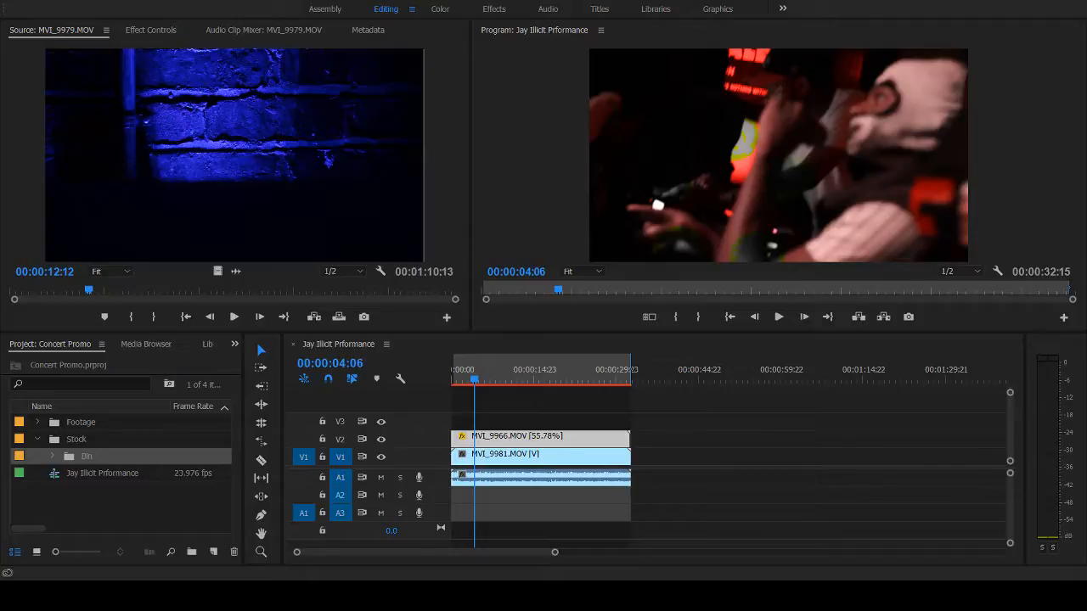
text(Sdtock Footage)
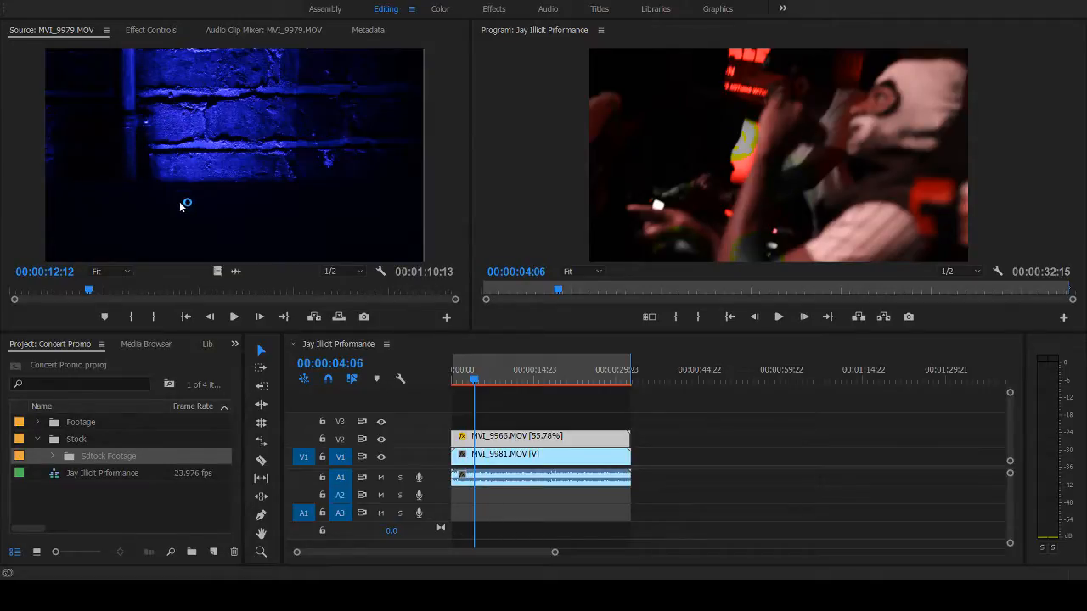
key(BackSpace)
key(Return)
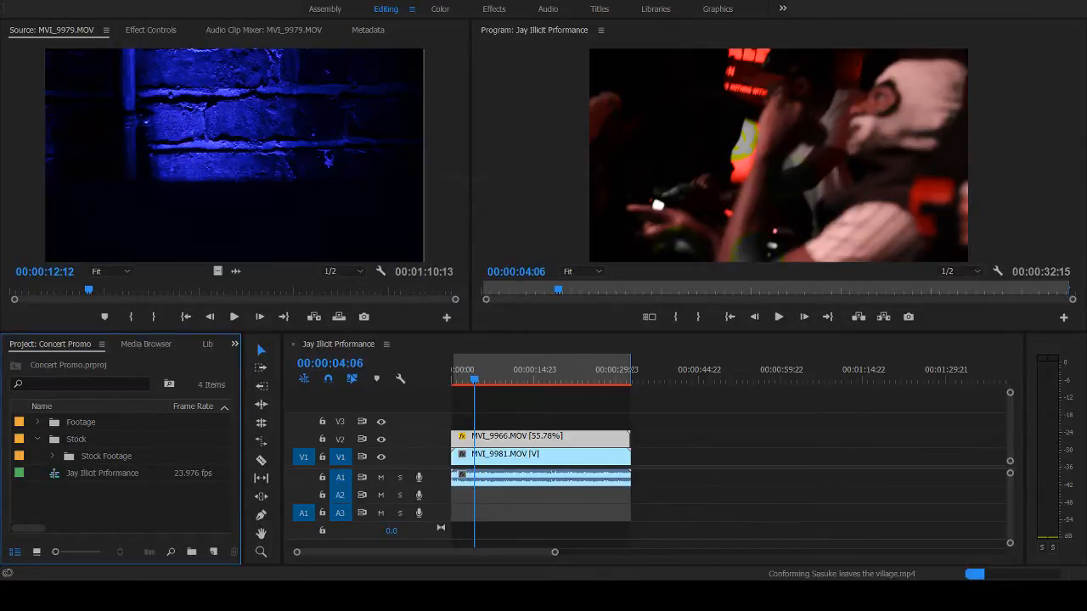
- Open Sasuke leaves the village.mp4 from the Stock Footage bin in the Source Monitor and play it from the start
click(68, 460)
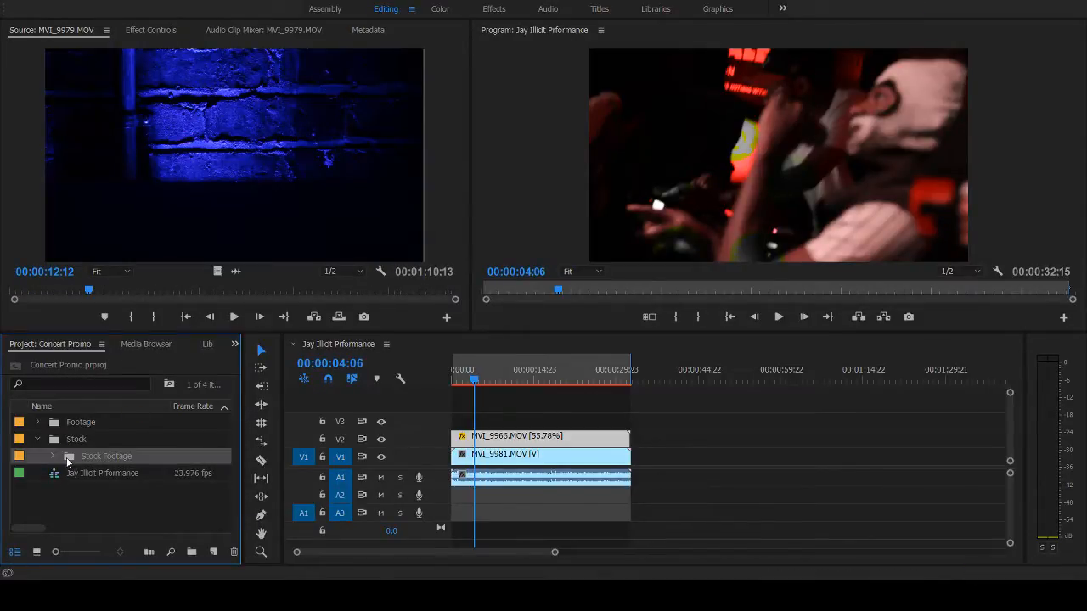
double_click(109, 136)
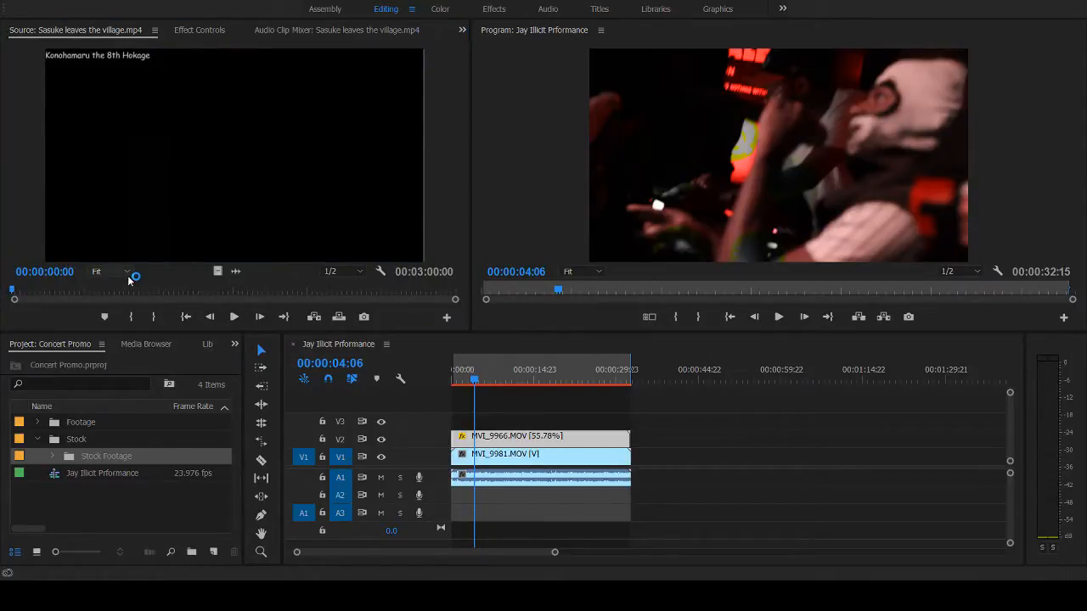
click(29, 292)
mouse_move(31, 294)
mouse_down()
mouse_move(59, 295)
mouse_move(18, 299)
mouse_up()
key(space)
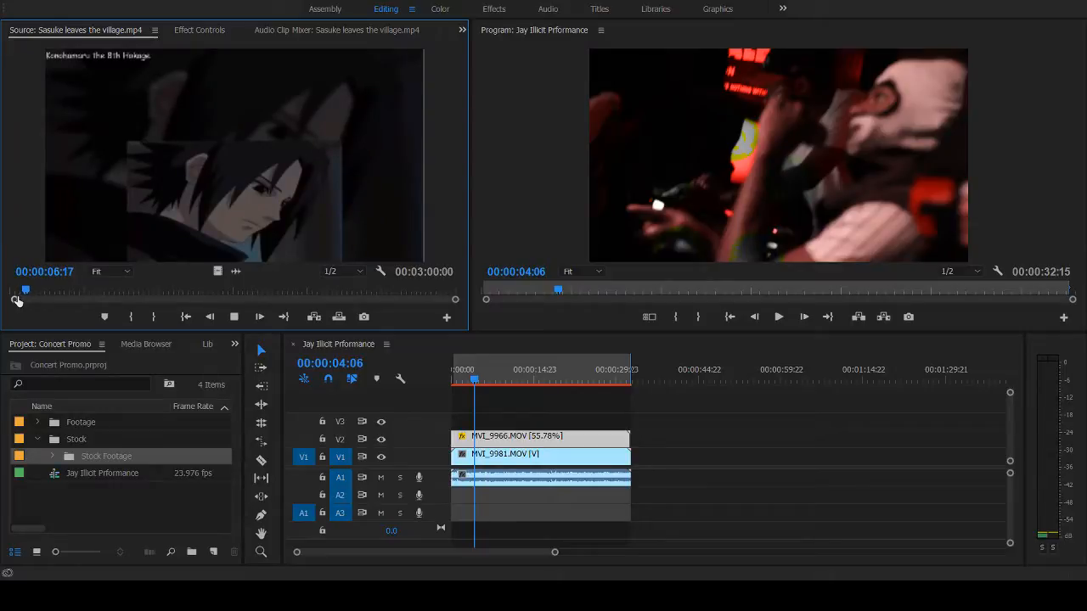
click(52, 456)
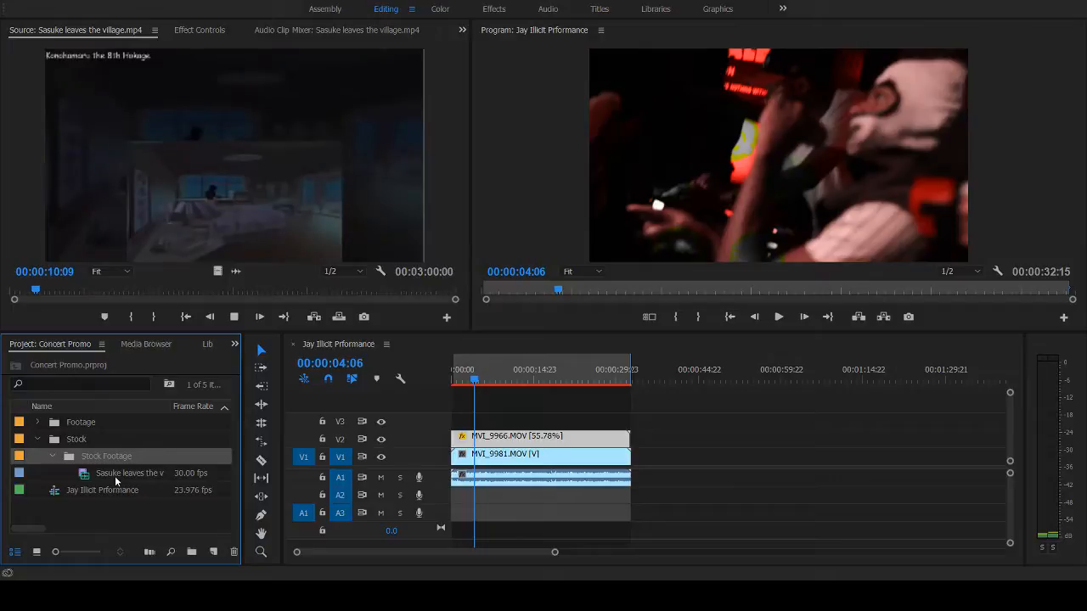
click(102, 289)
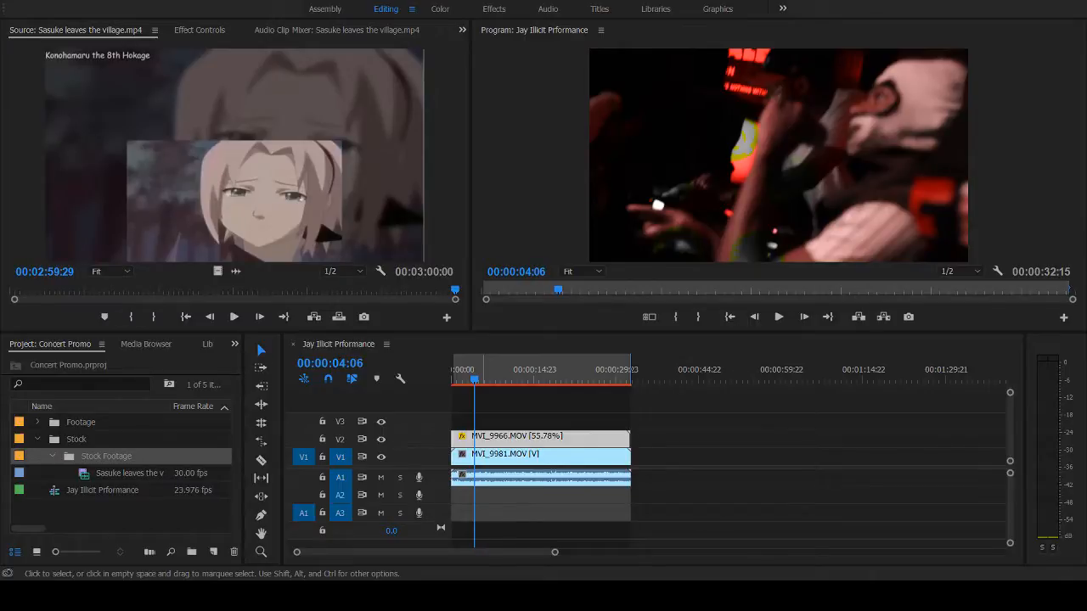
- Scrub through Sasuke leaves the village.mp4 in the Source Monitor and mark an In point at about 00:00:48
click(150, 245)
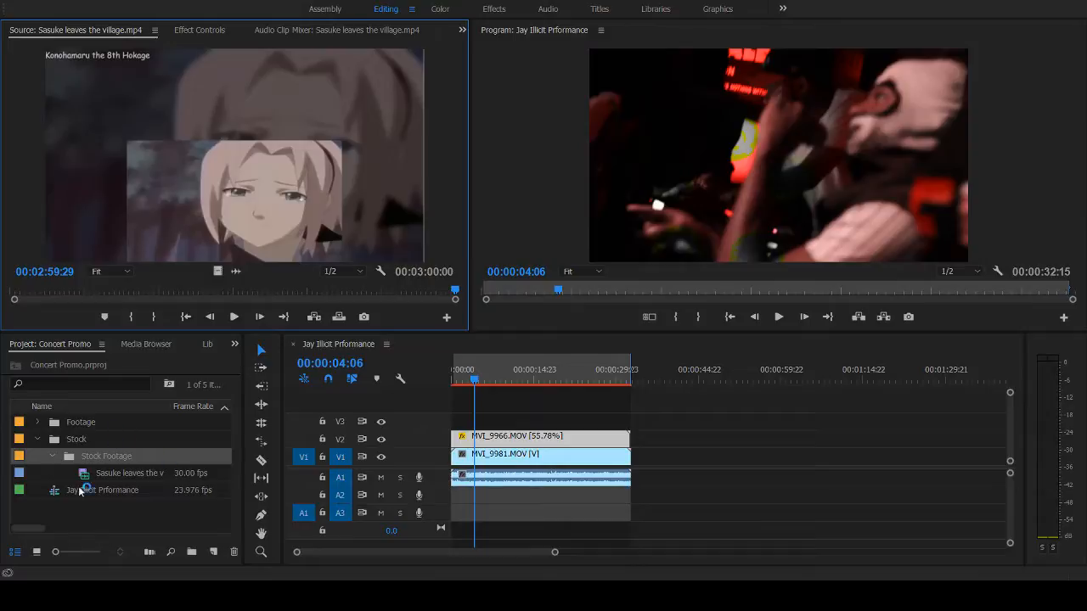
click(157, 293)
drag(157, 293, 132, 295)
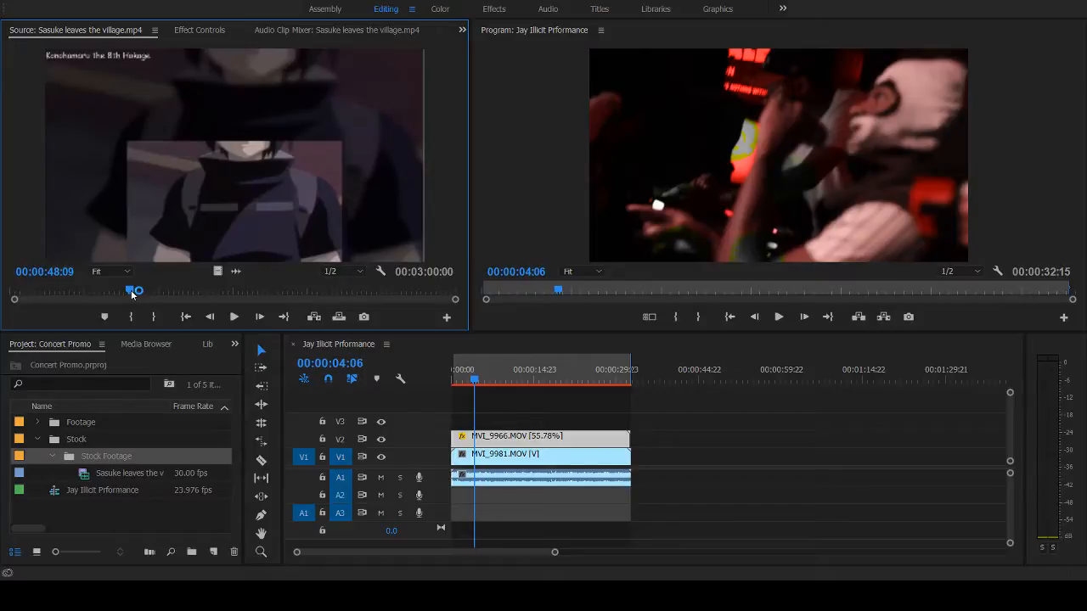
drag(132, 293, 175, 289)
key(i)
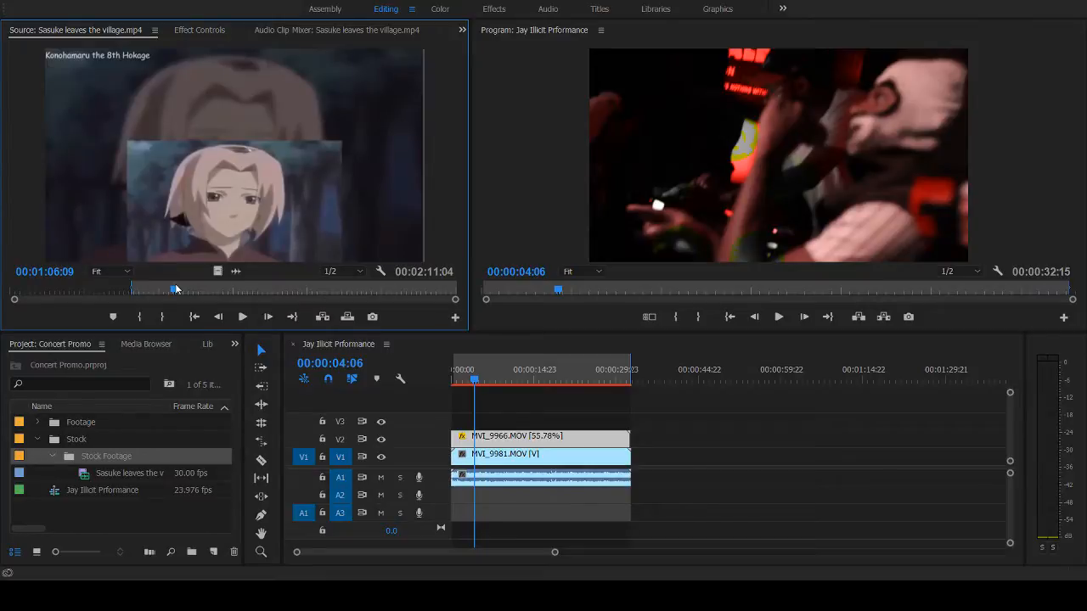
- Advance frame by frame through the Sasuke close-up and mark the source clip's Out point at 00:01:10:03
click(176, 289)
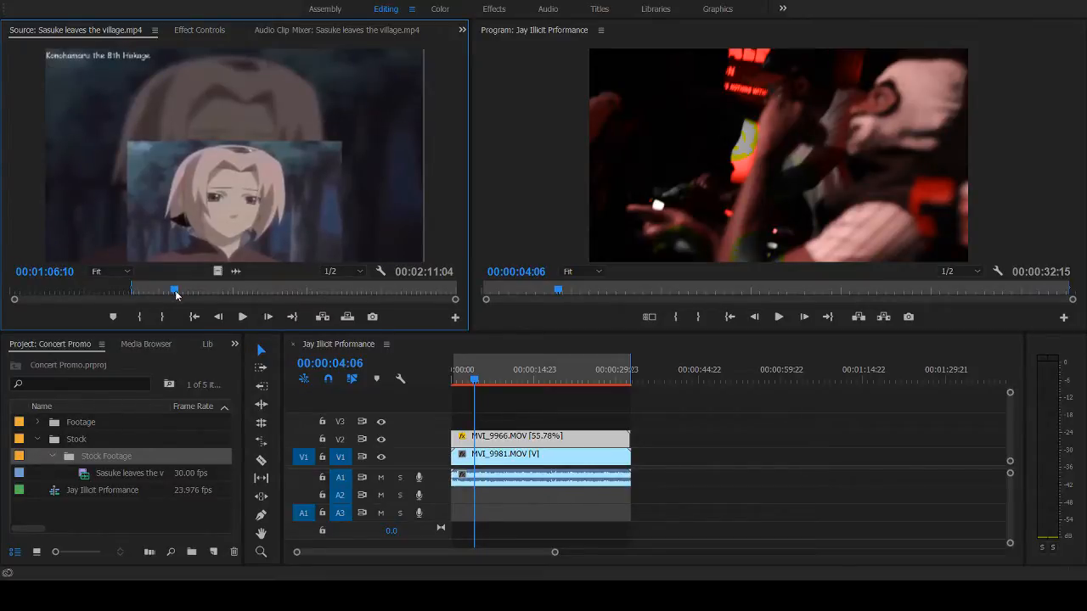
drag(176, 290, 183, 292)
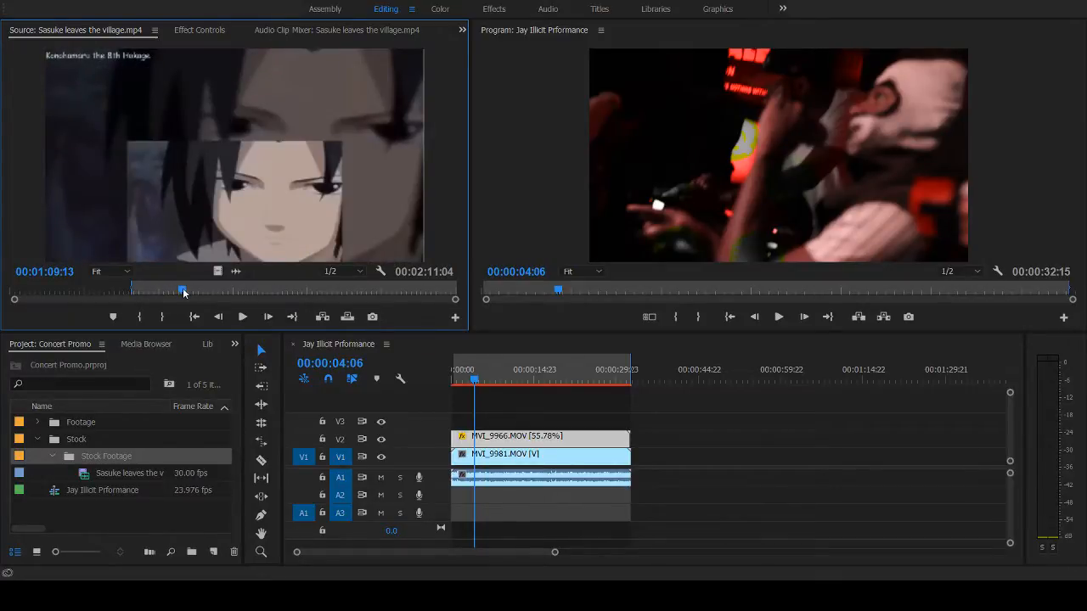
key(Right)
key(Right)
key(Right)
key(Right)
key(Right)
key(Right)
key(Right)
key(Right)
key(Right)
key(Right)
key(Right)
key(Right)
key(Right)
key(Right)
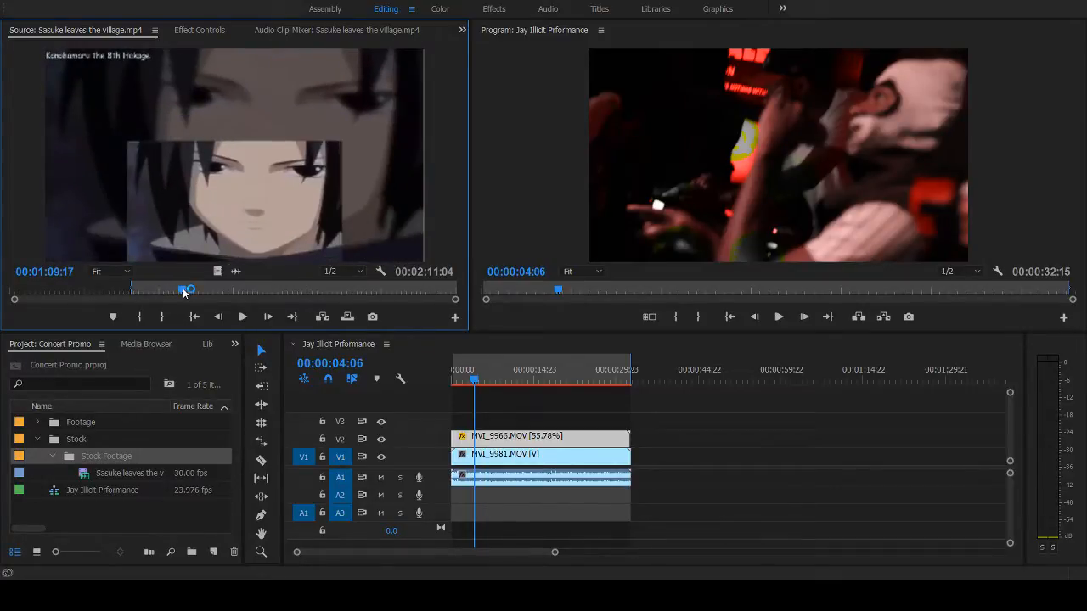
key(Right)
key(Right)
key(Right)
key(Right)
key(Right)
key(Right)
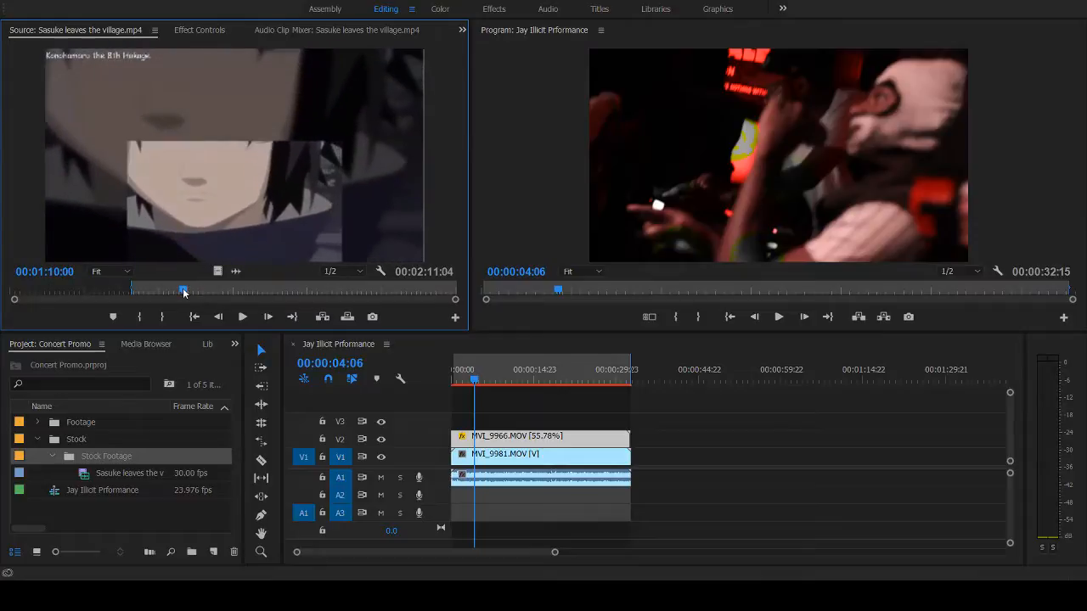
key(o)
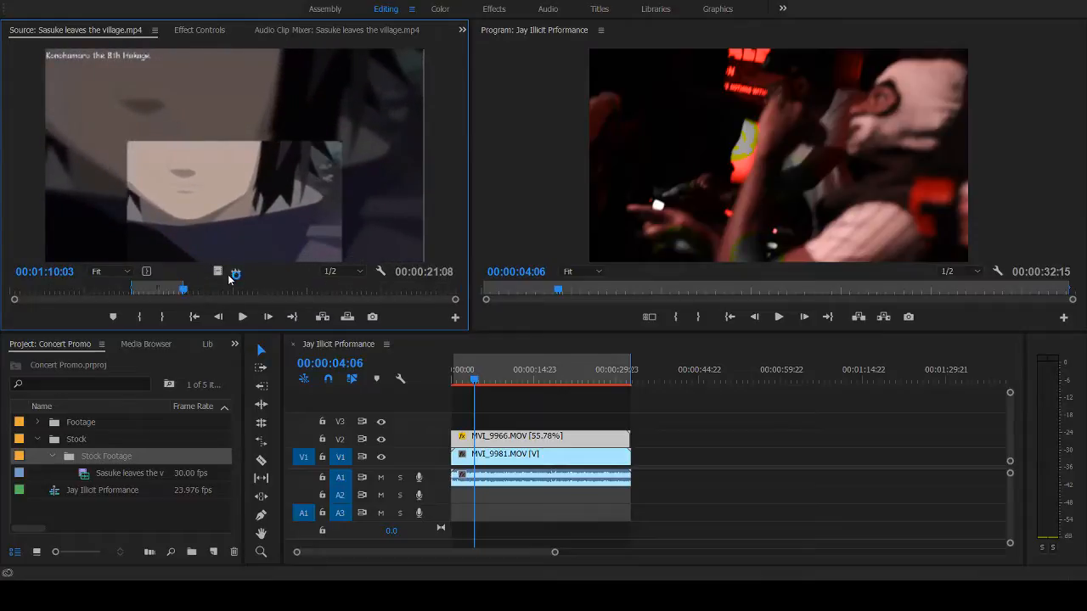
- Place only the video of the marked Sasuke clip on V3 at the sequence start and open its effect controls
drag(219, 270, 457, 428)
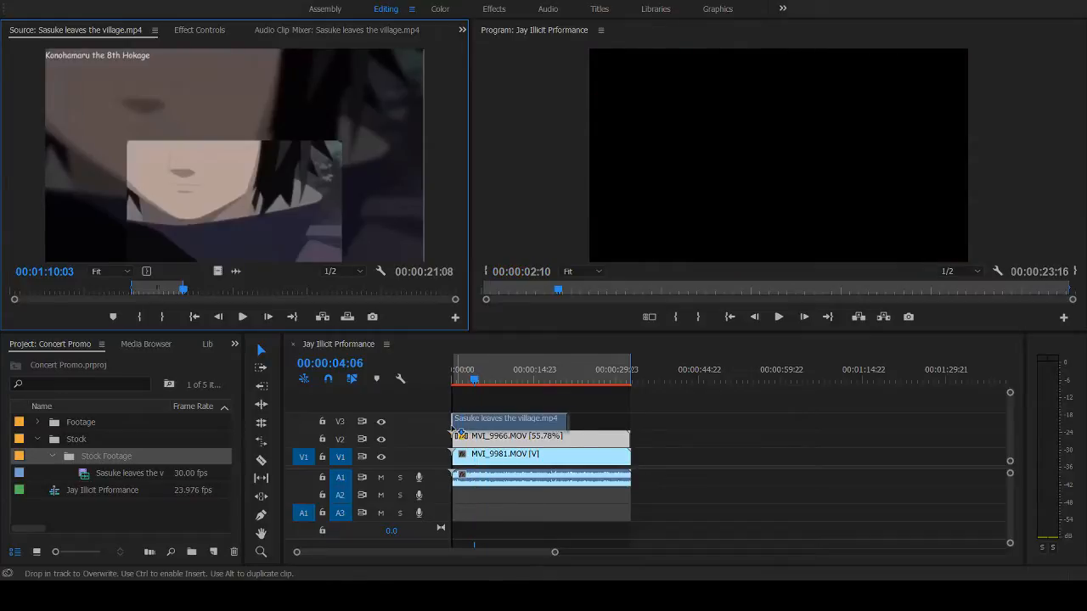
drag(458, 431, 459, 431)
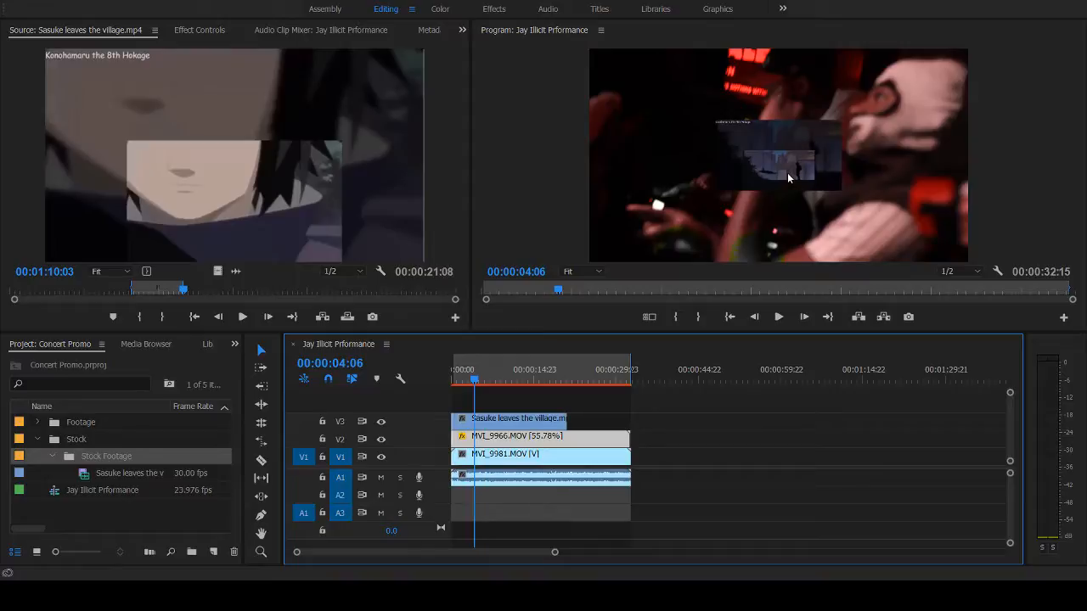
click(518, 420)
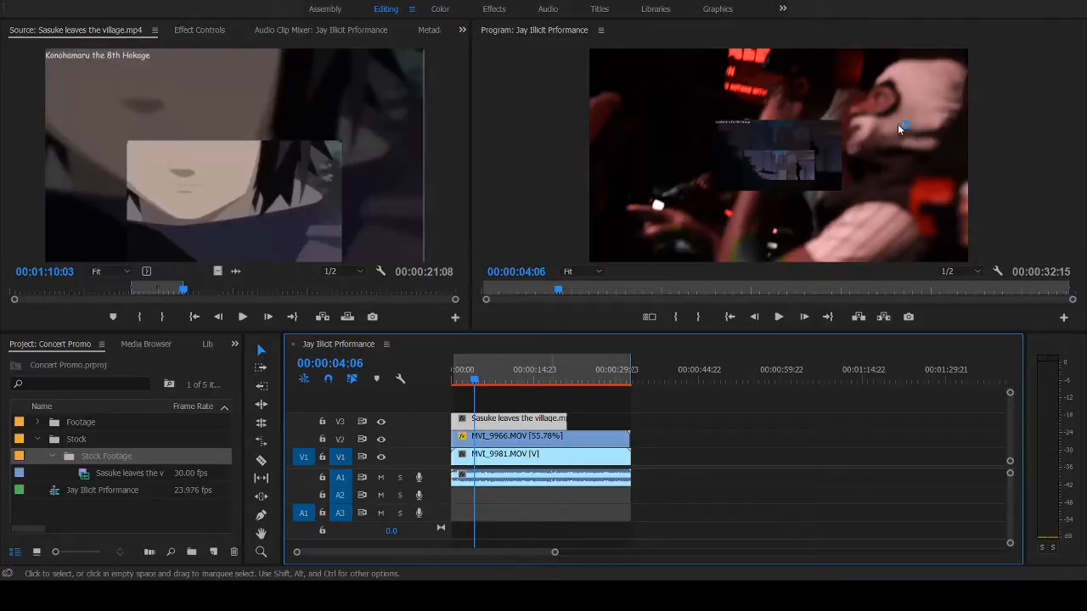
click(202, 30)
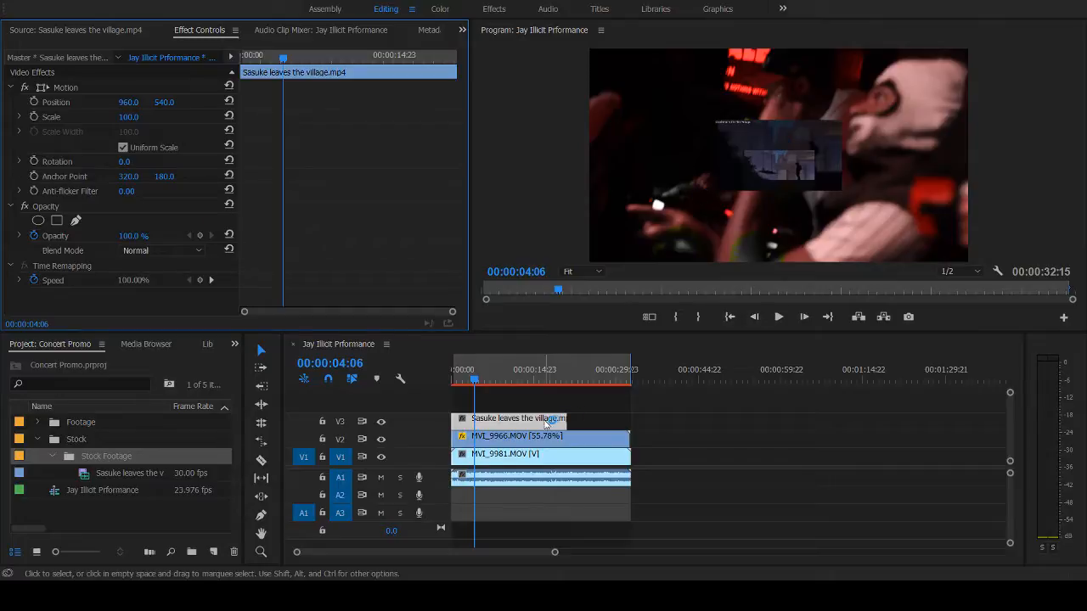
- Remove the Sasuke clip from V3 and take Sasuke leaves the village.mp4 out of the Stock Footage bin
click(548, 420)
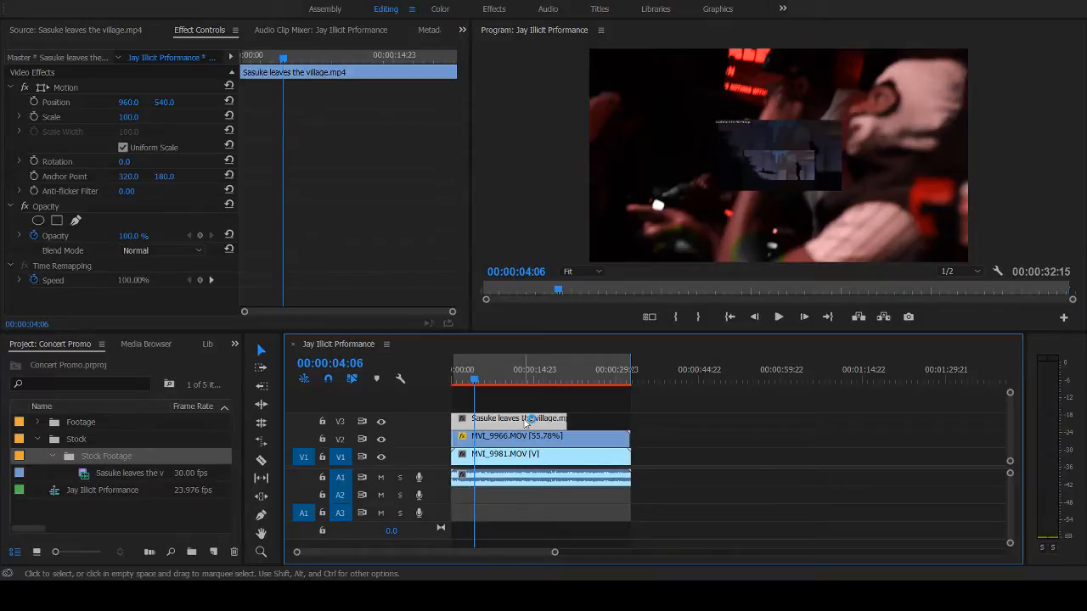
key(Delete)
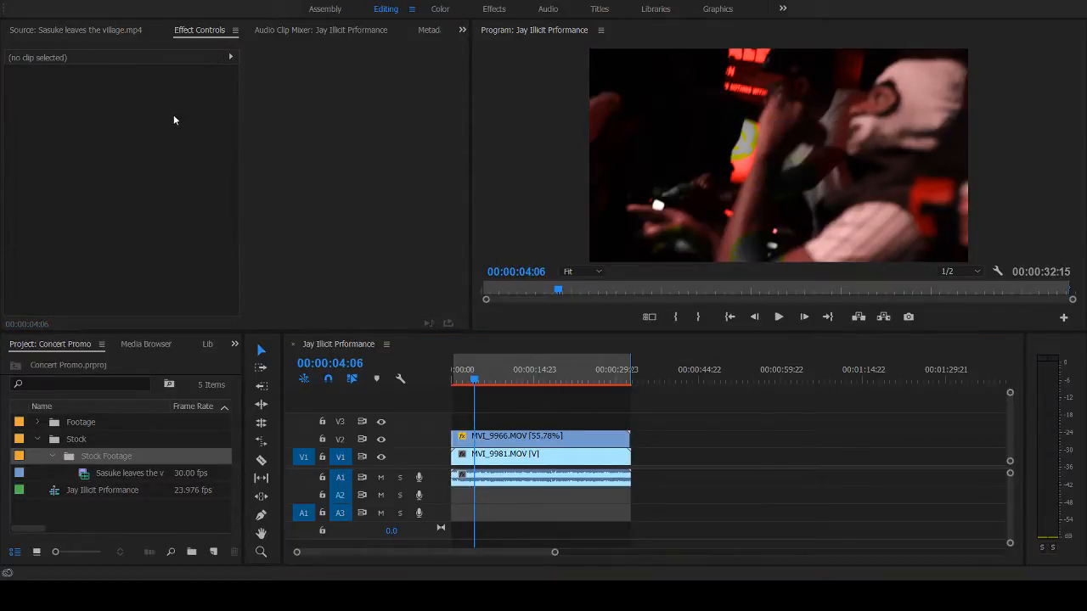
key(ctrl+z)
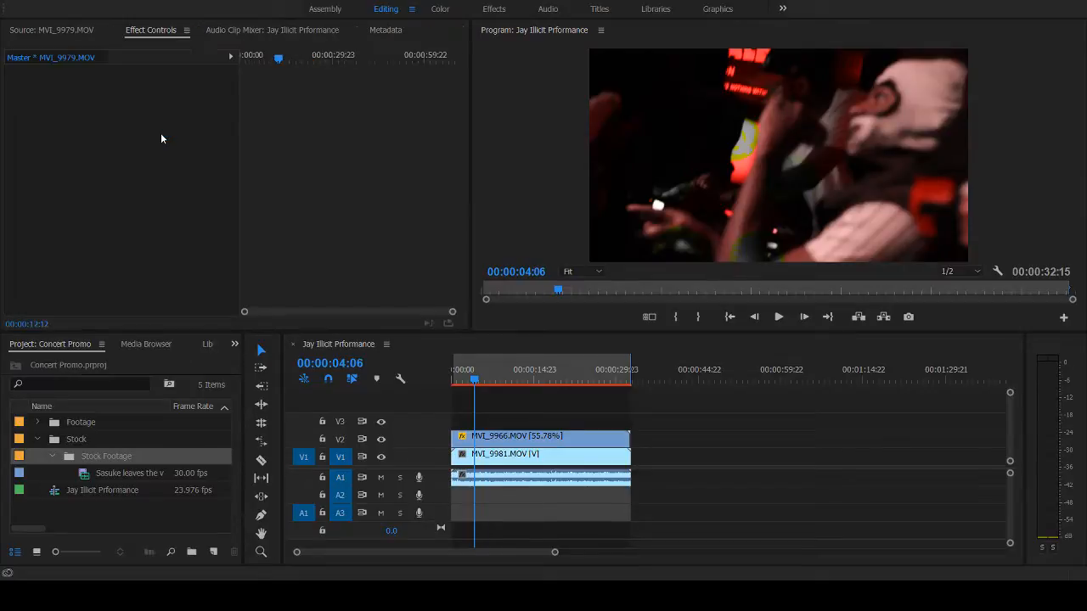
key(ctrl+z)
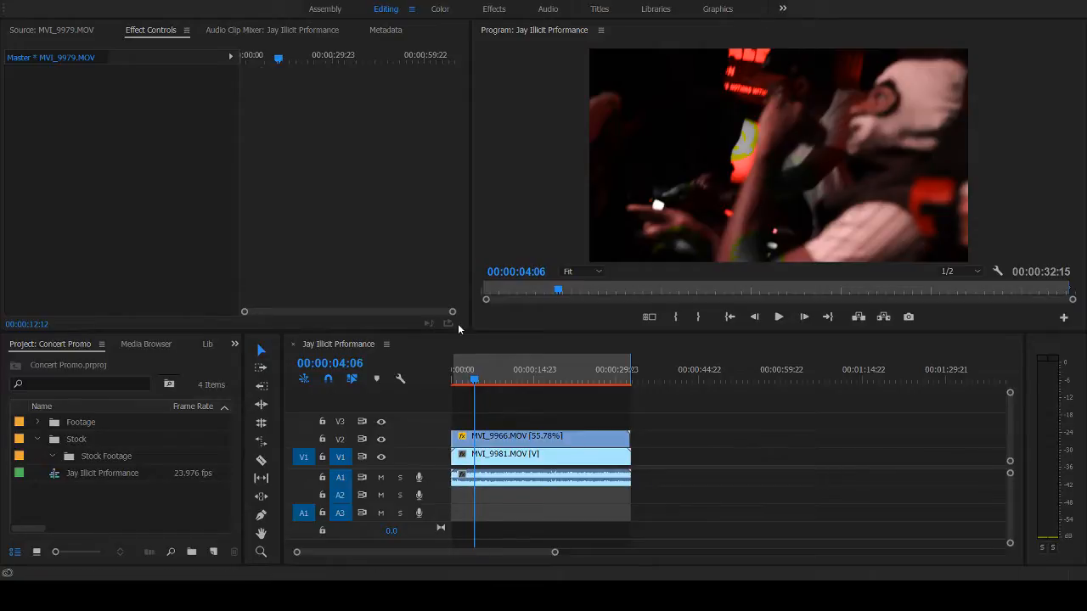
- Play the blended sequence from near its start to the end and review it again from about 7 seconds
drag(470, 376, 456, 379)
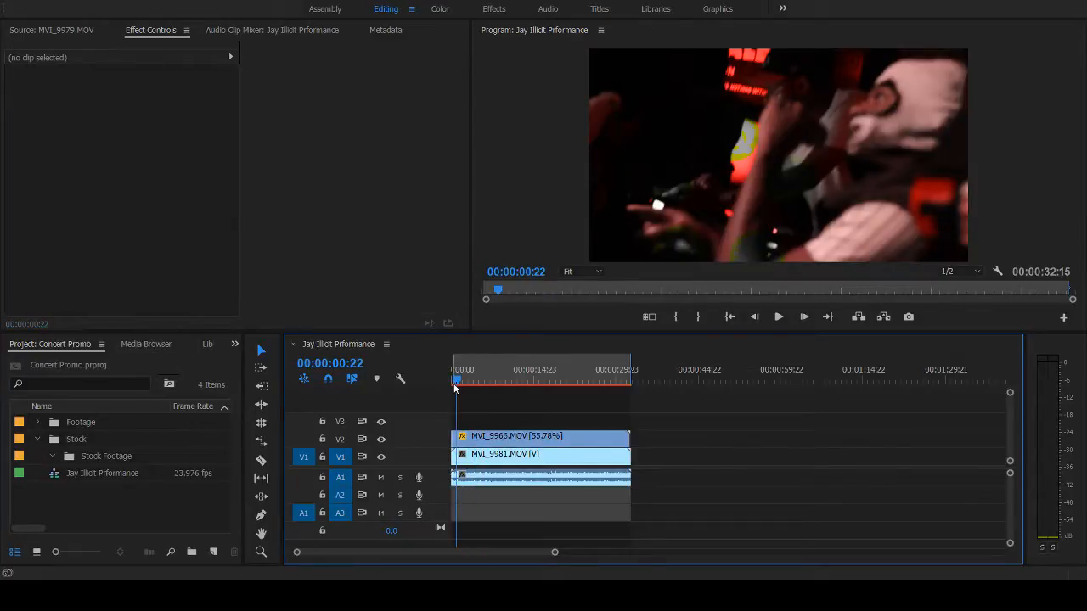
key(space)
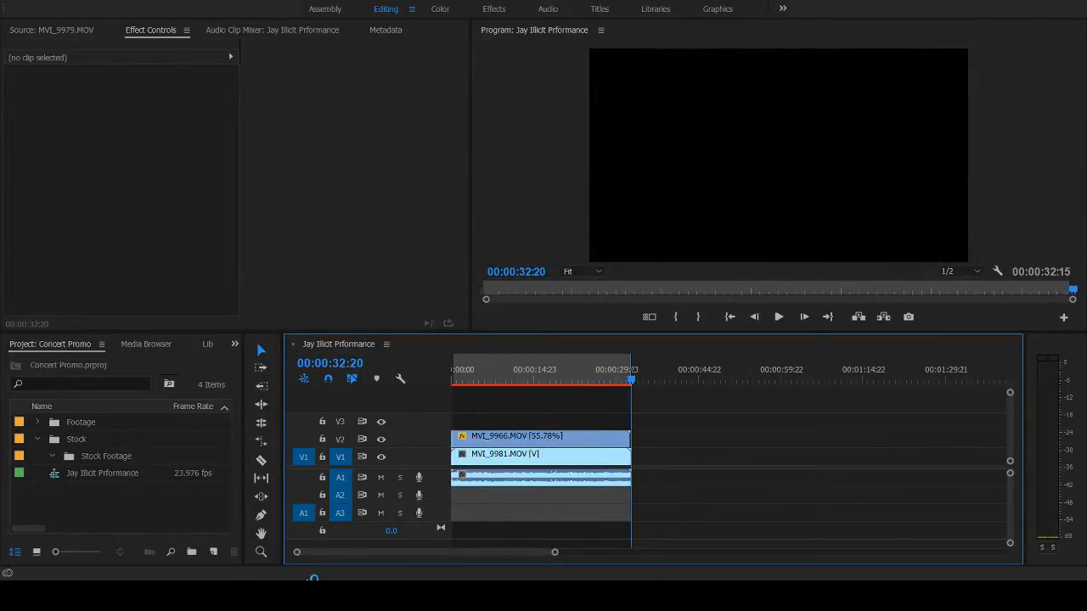
click(328, 578)
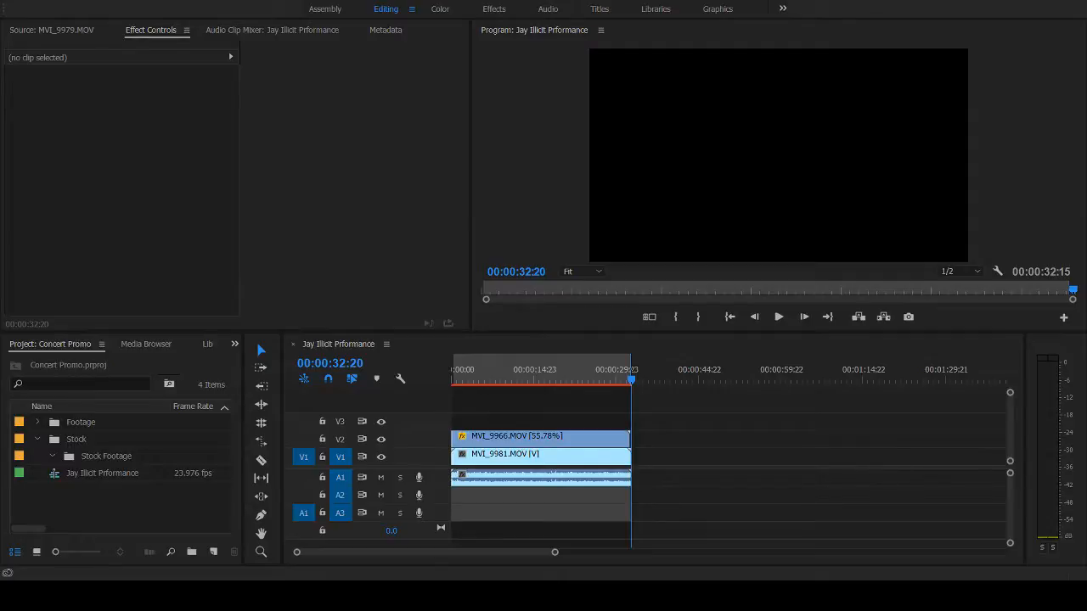
click(450, 590)
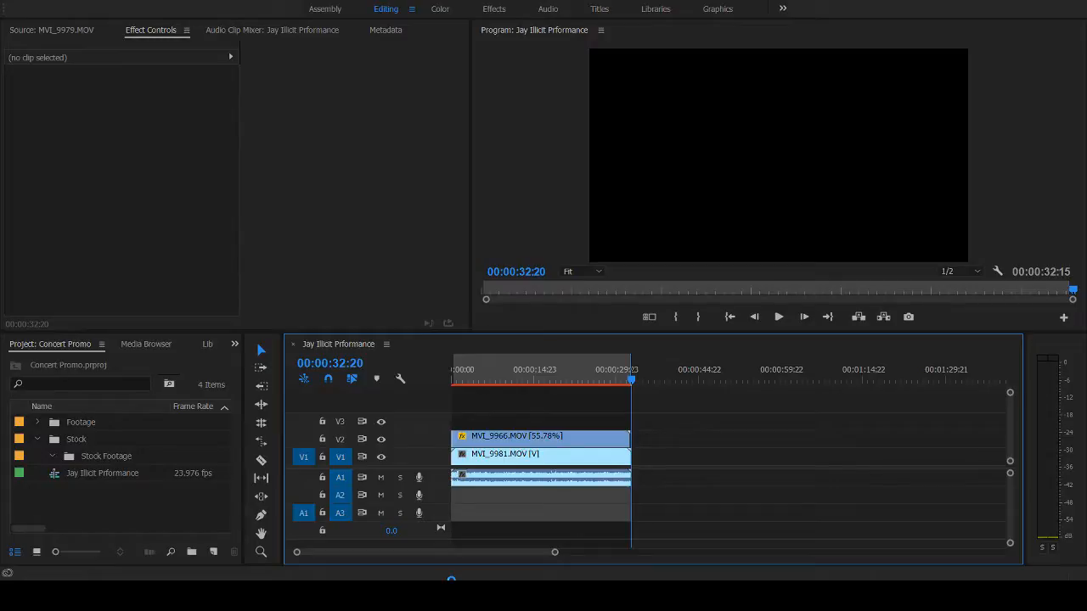
click(493, 376)
key(space)
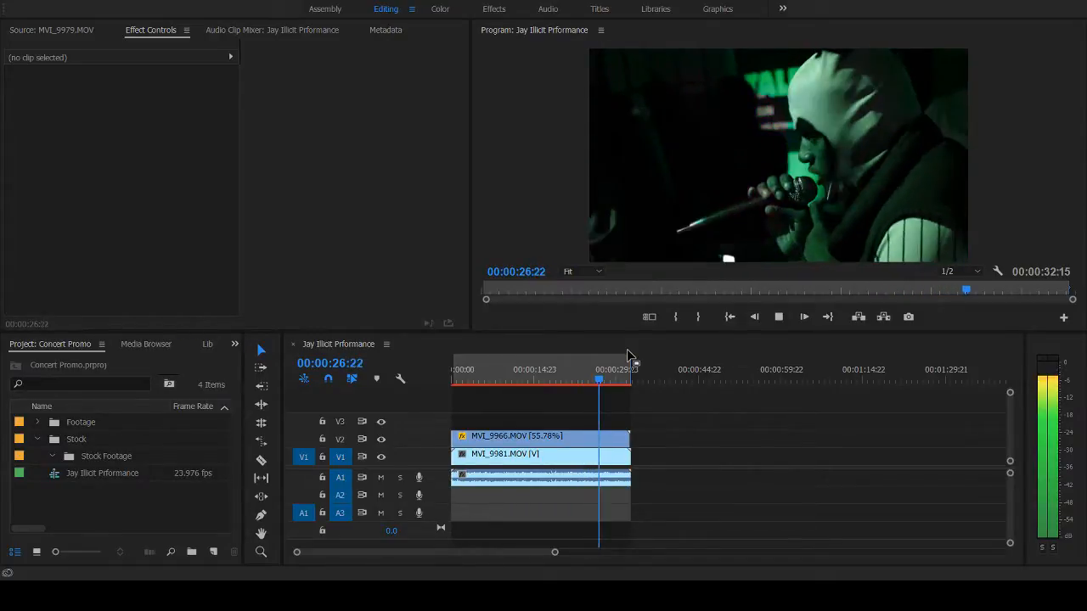
key(space)
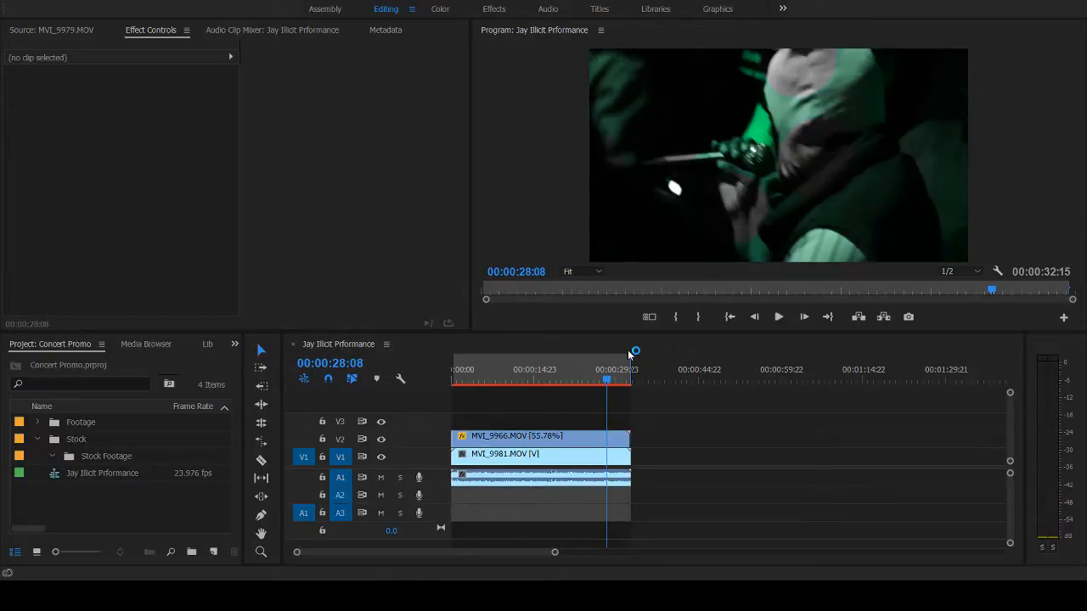
mouse_move(481, 381)
mouse_down()
mouse_move(500, 386)
mouse_move(488, 386)
mouse_up()
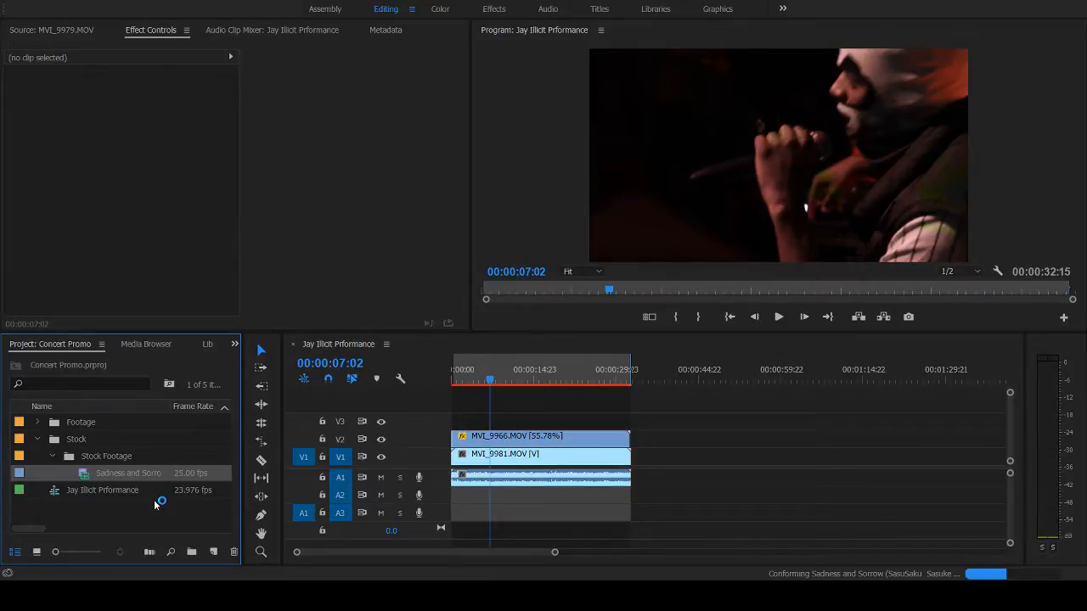
- Open the Sadness and Sorrow stock clip in the Source Monitor and mark the picture-frame shot from about 00:00:10 to 00:00:13
double_click(86, 477)
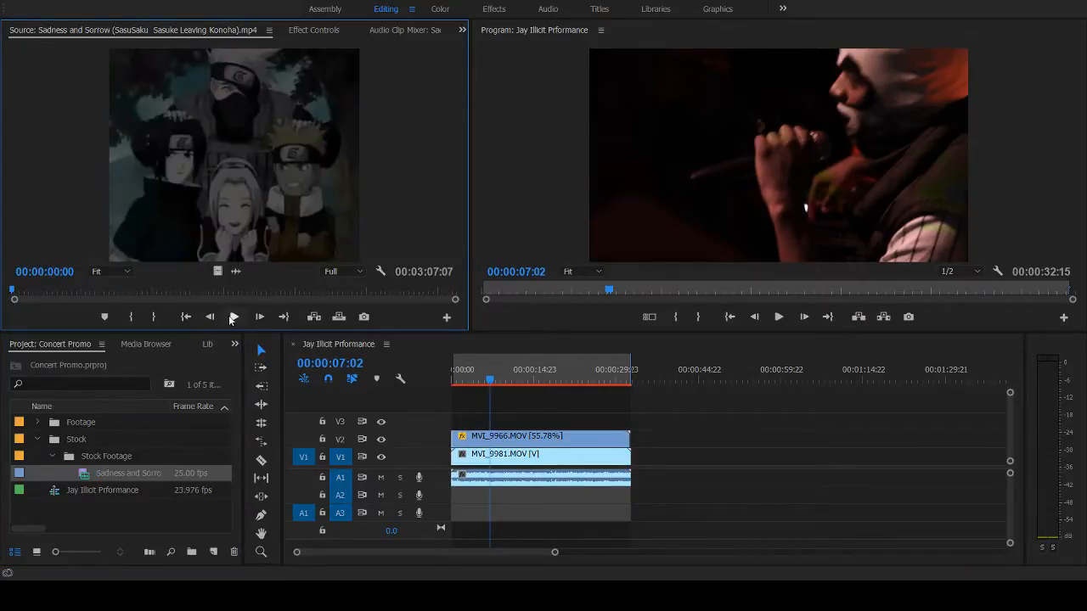
click(234, 317)
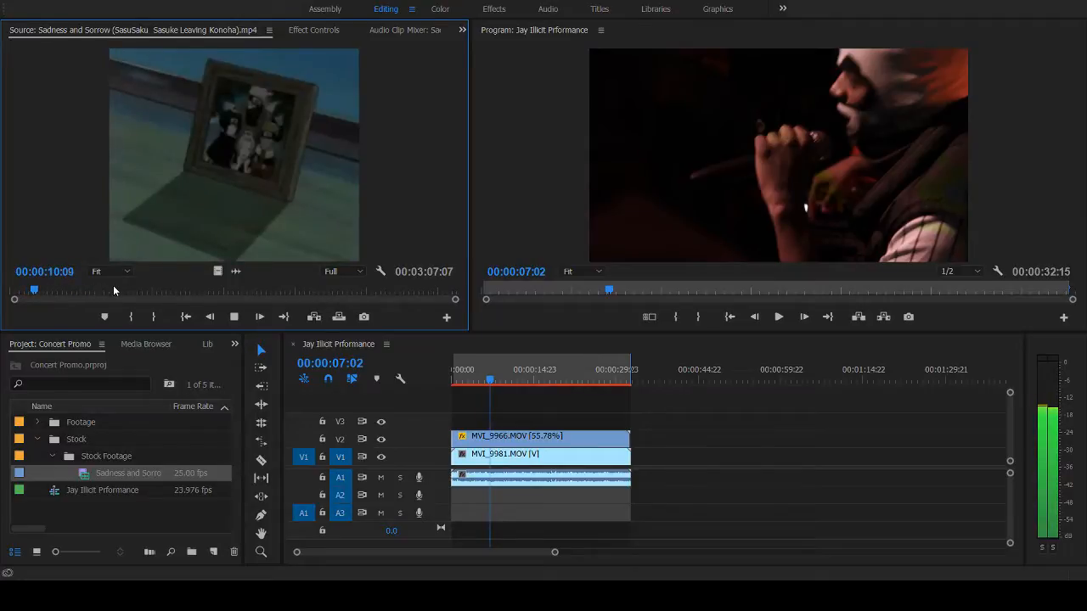
click(32, 288)
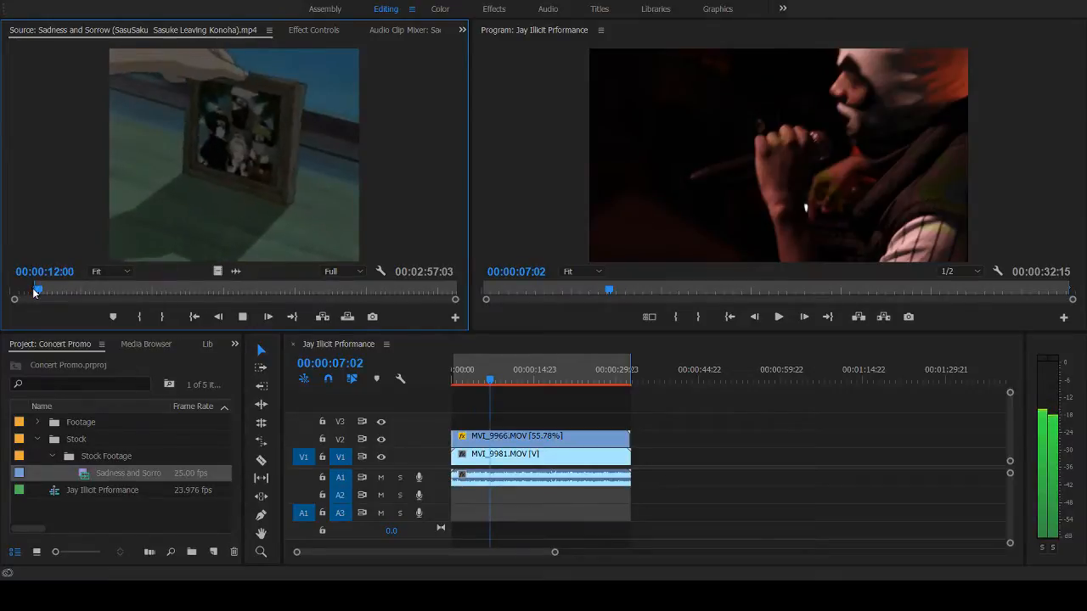
key(o)
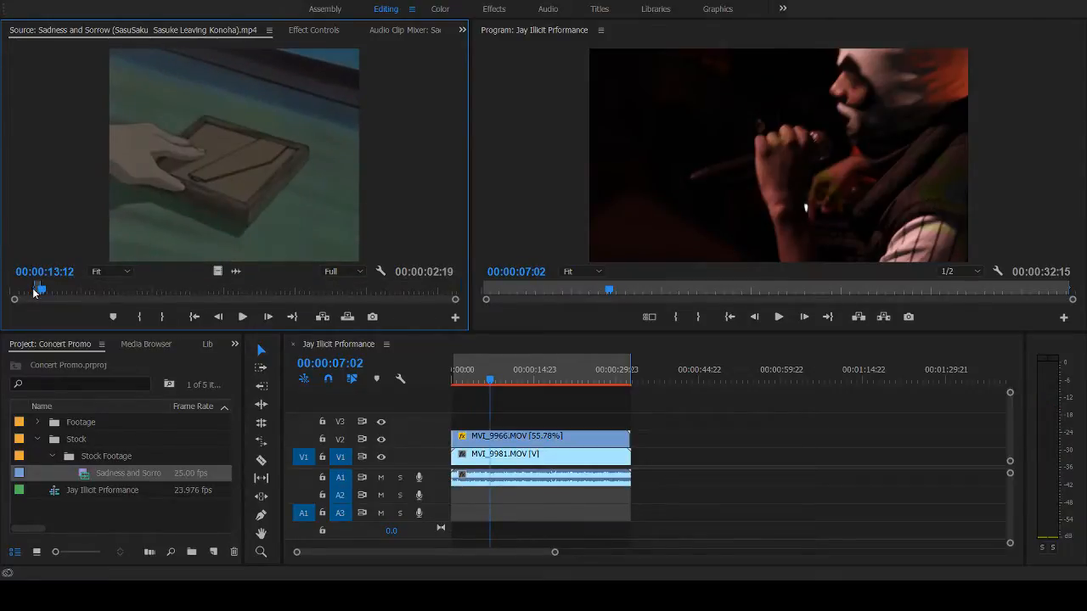
- Place only the video of the marked Sadness and Sorrow section on V3 at the sequence start and hide track V2
drag(217, 272, 456, 422)
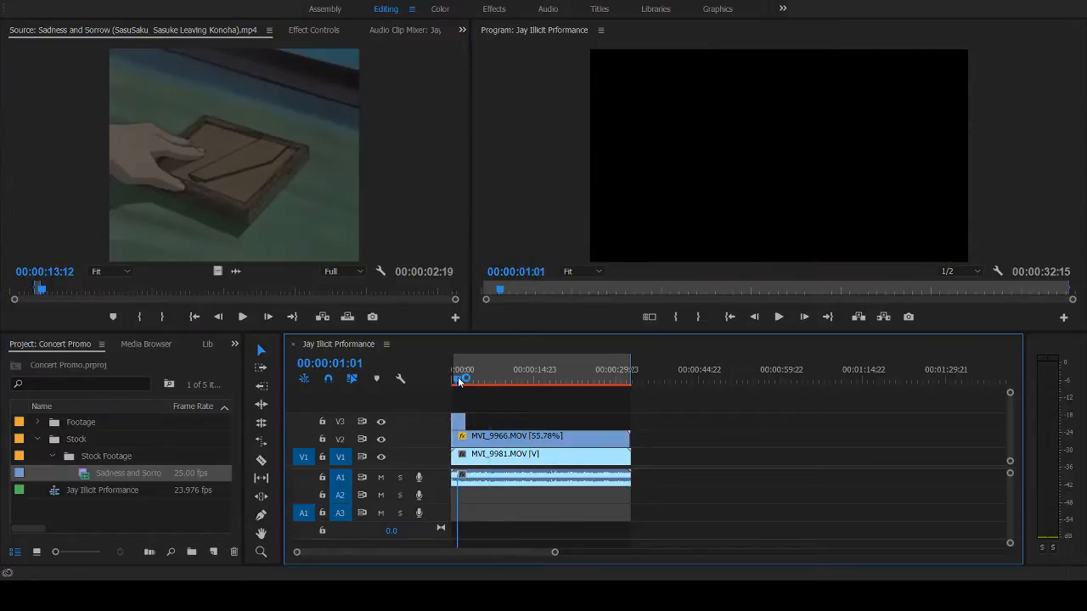
click(521, 443)
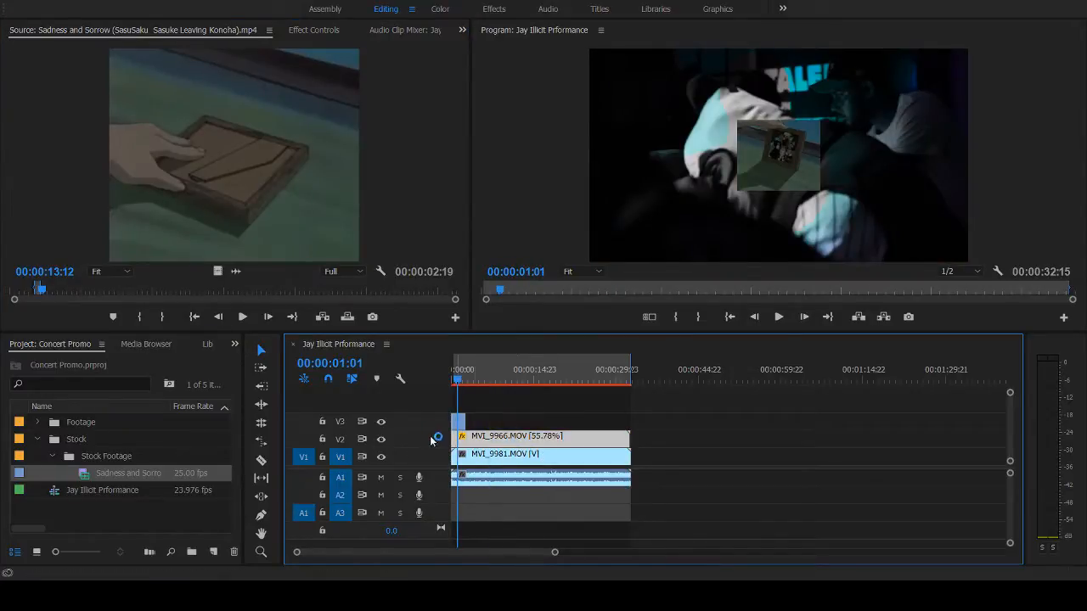
click(381, 440)
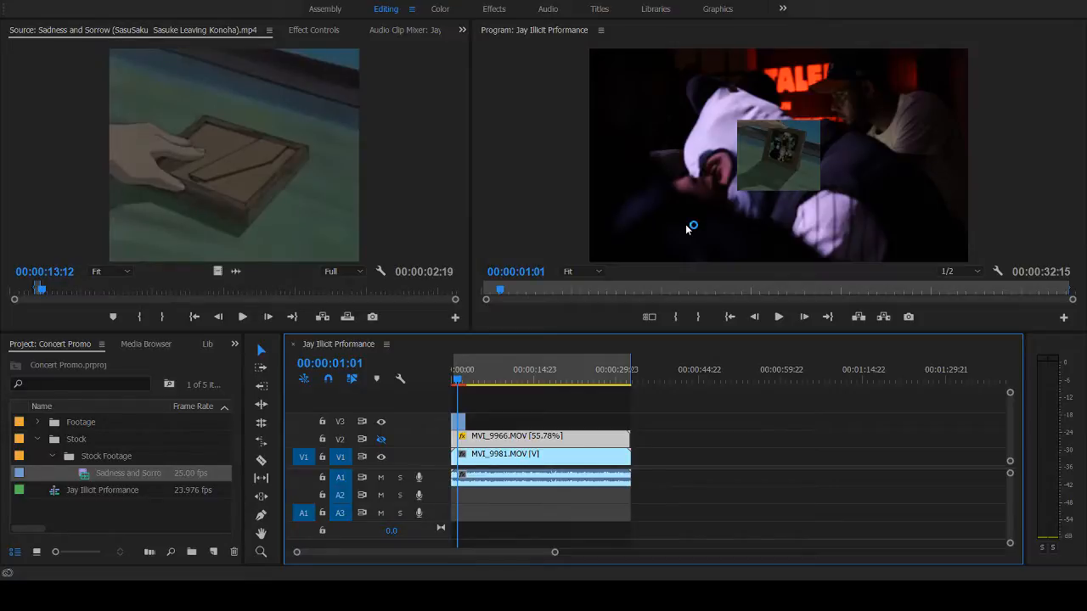
- Turn off opacity keyframing for the V3 clip and try blend modes Color Dodge and Linear Dodge (Add), ending on Lighter Color
click(462, 423)
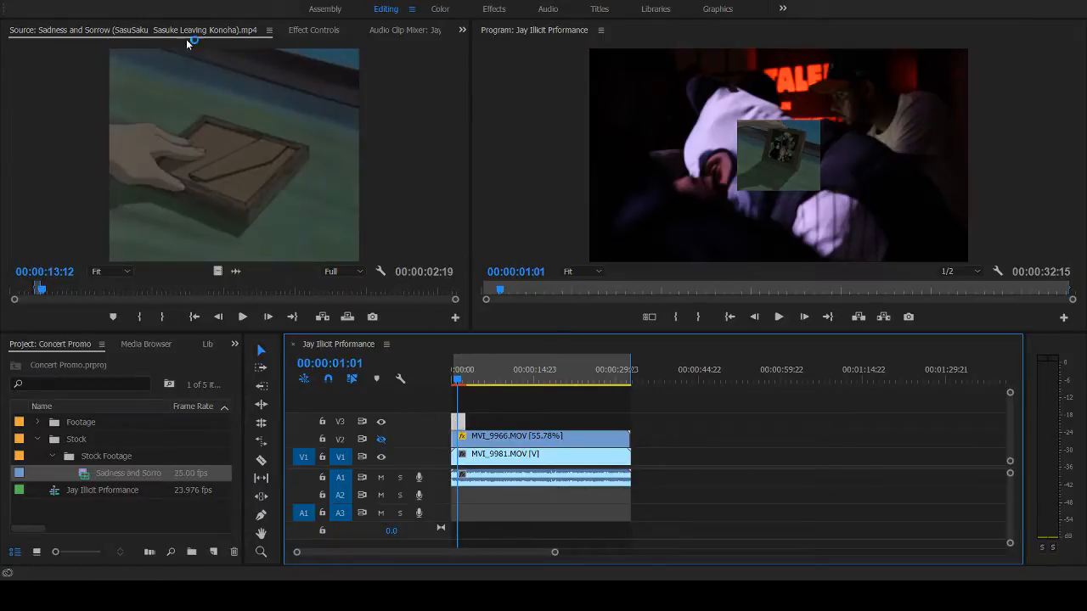
click(314, 32)
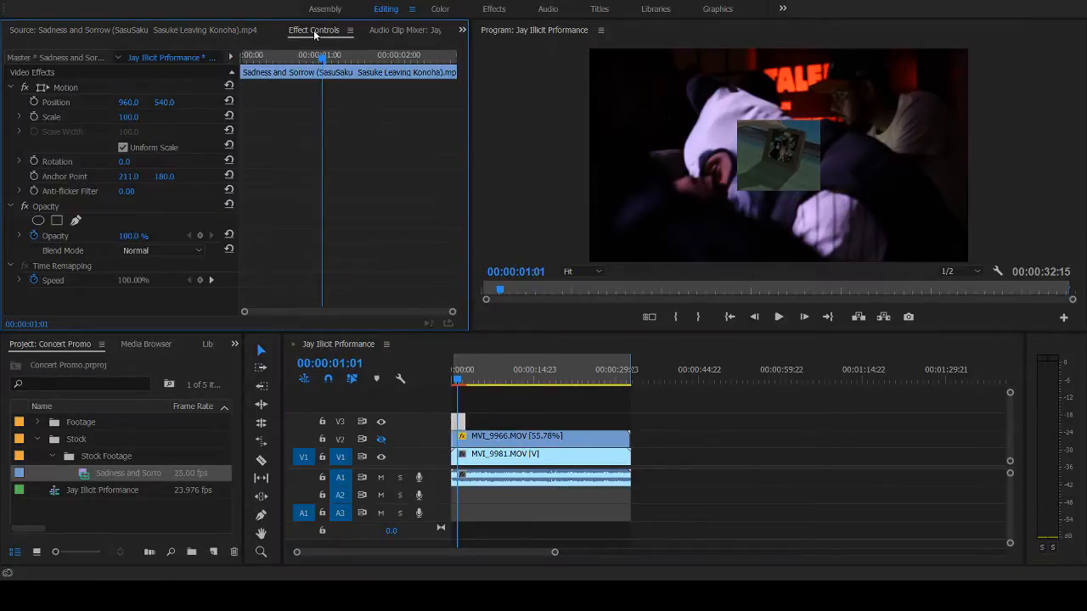
click(34, 236)
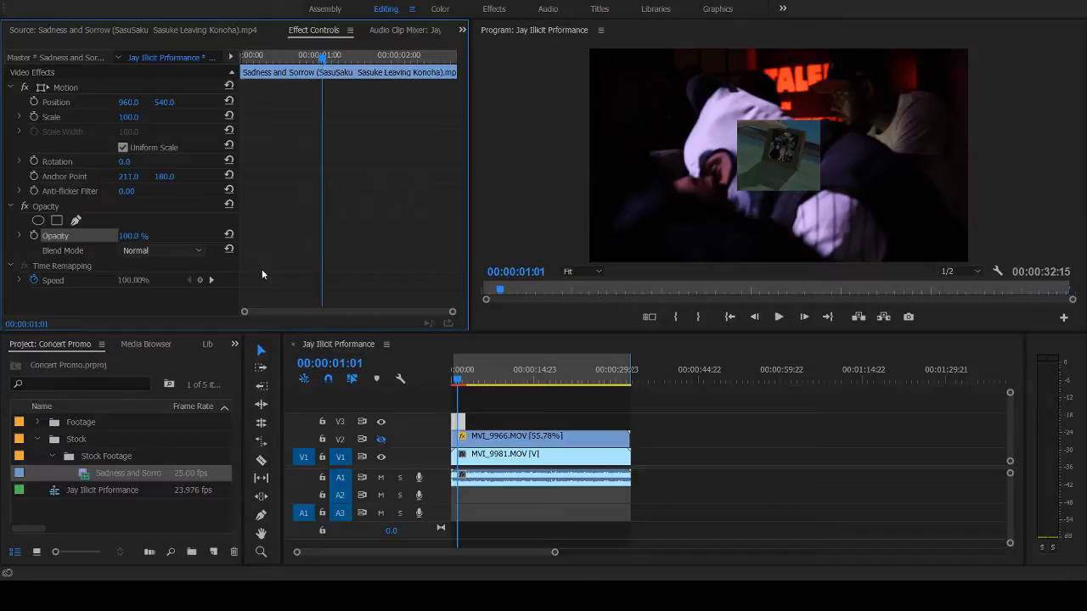
click(272, 333)
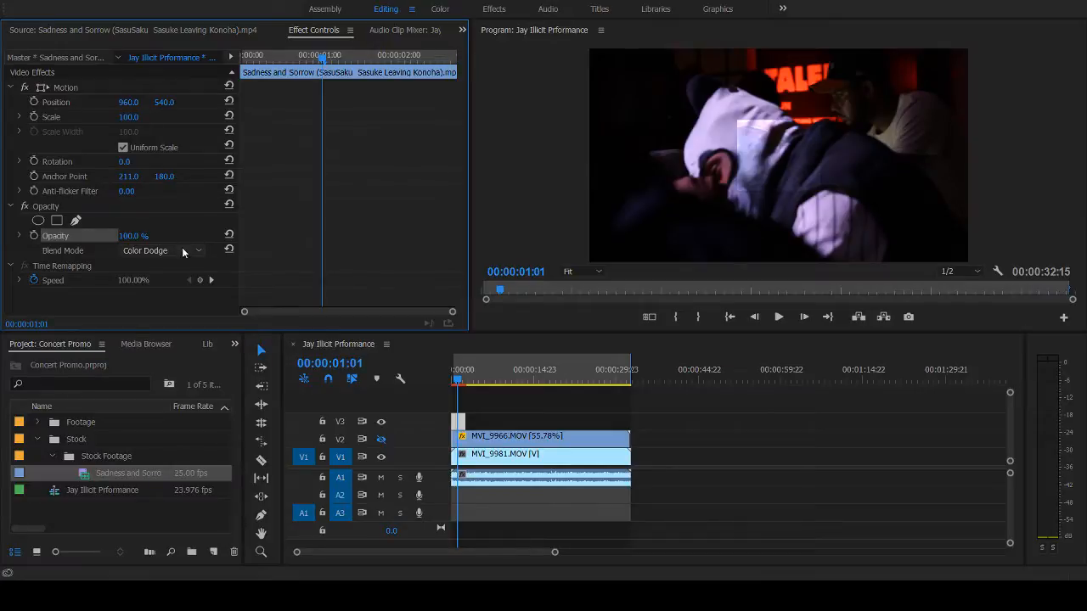
key(Down)
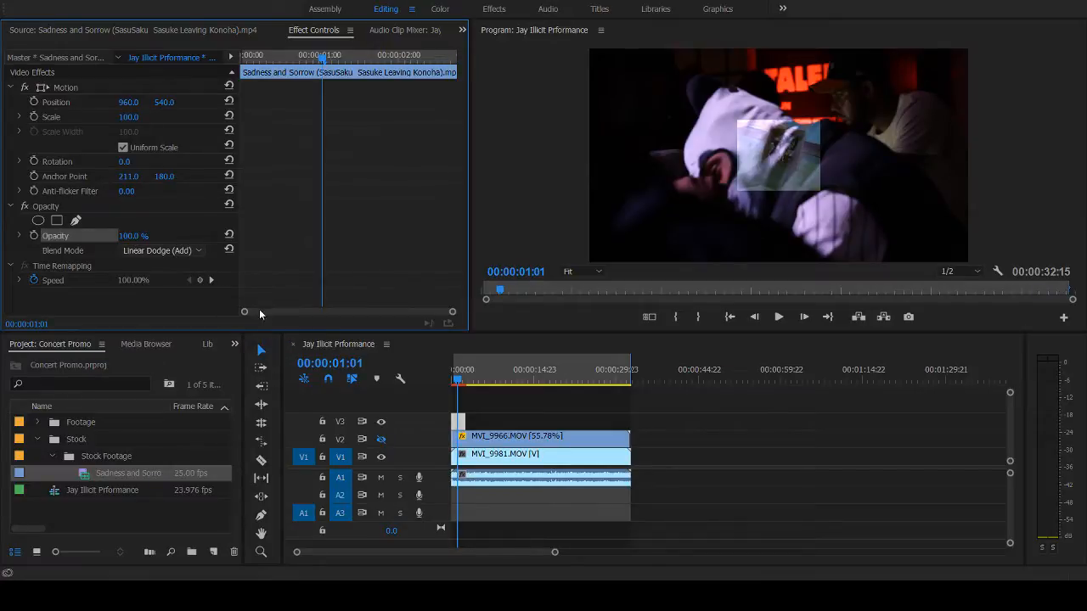
key(Down)
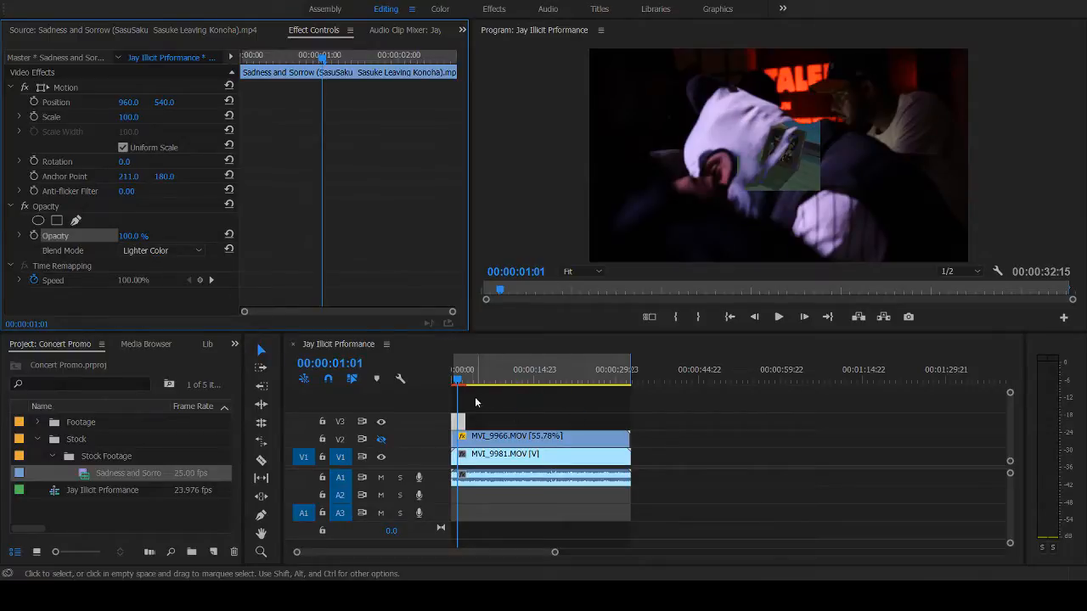
- Scale the V3 anime clip to the sequence frame size, keeping its Scale value at 100
click(460, 421)
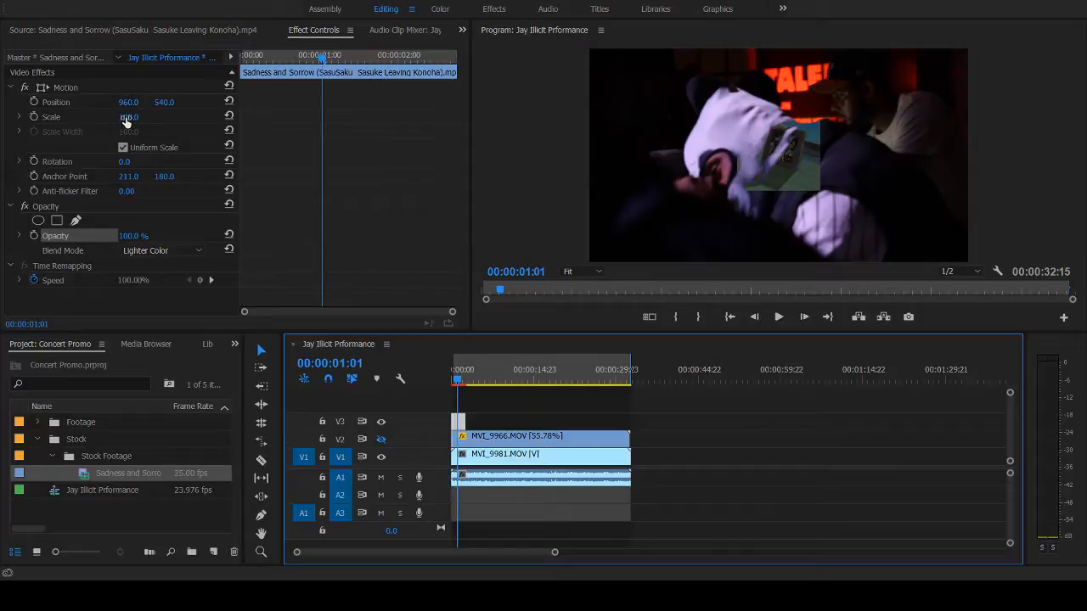
click(125, 118)
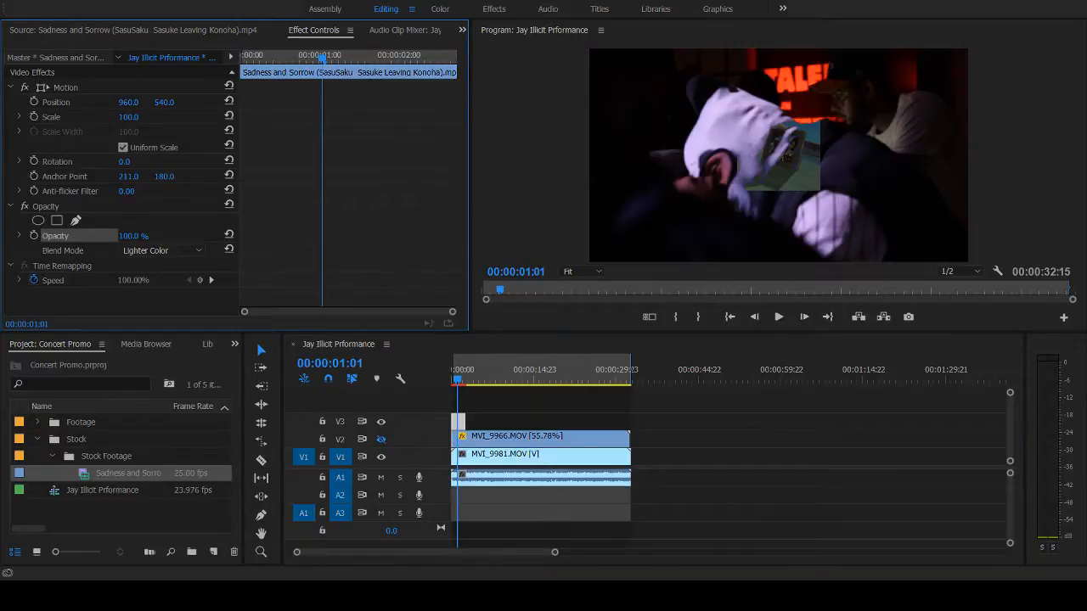
click(463, 422)
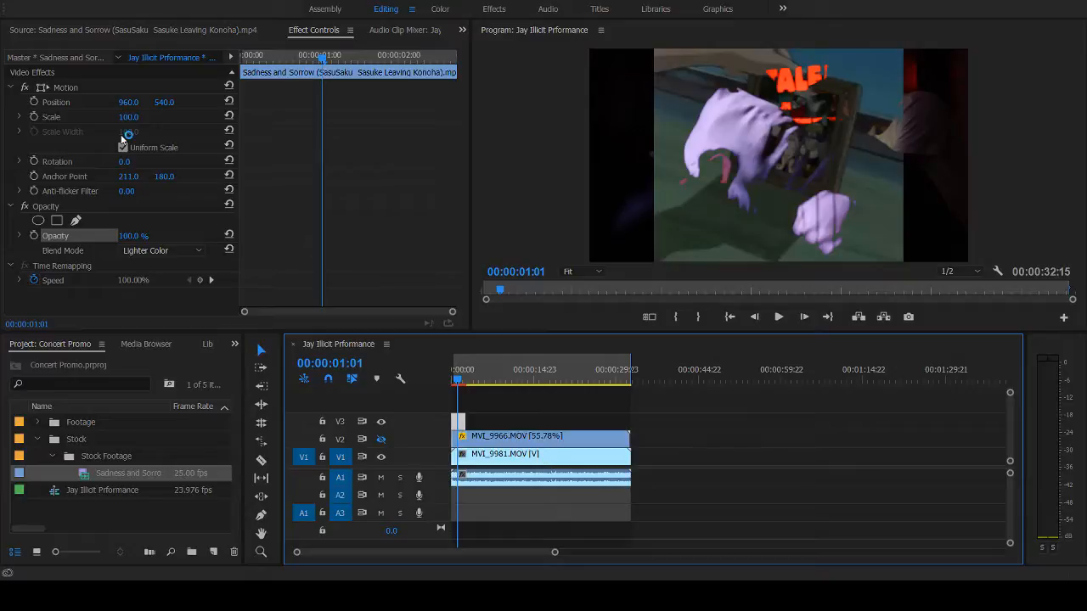
- Play back the sequence's opening three seconds to review the enlarged anime overlay
key(space)
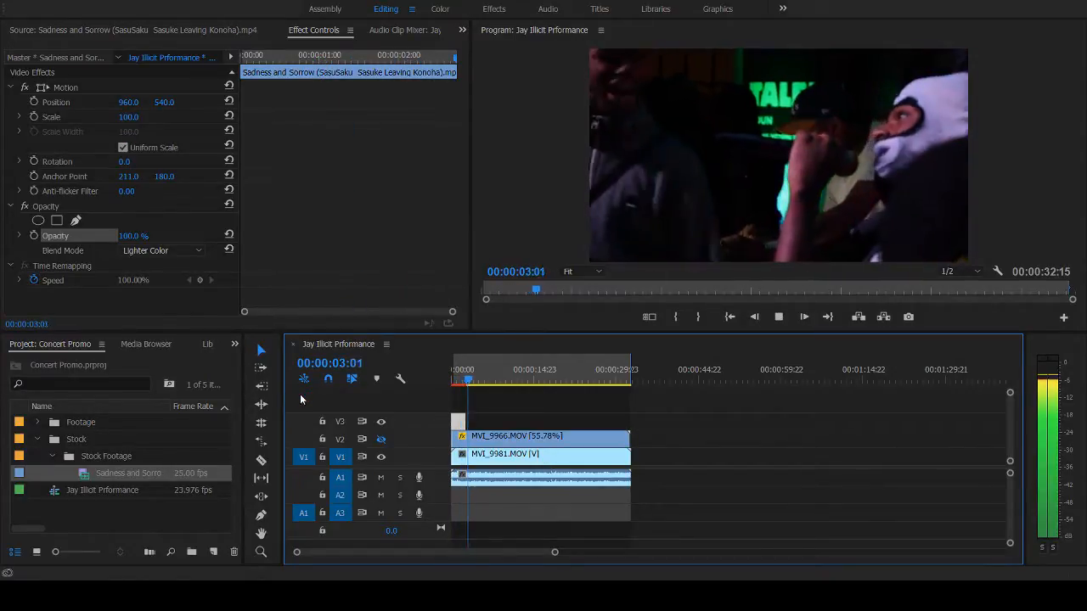
key(space)
click(455, 381)
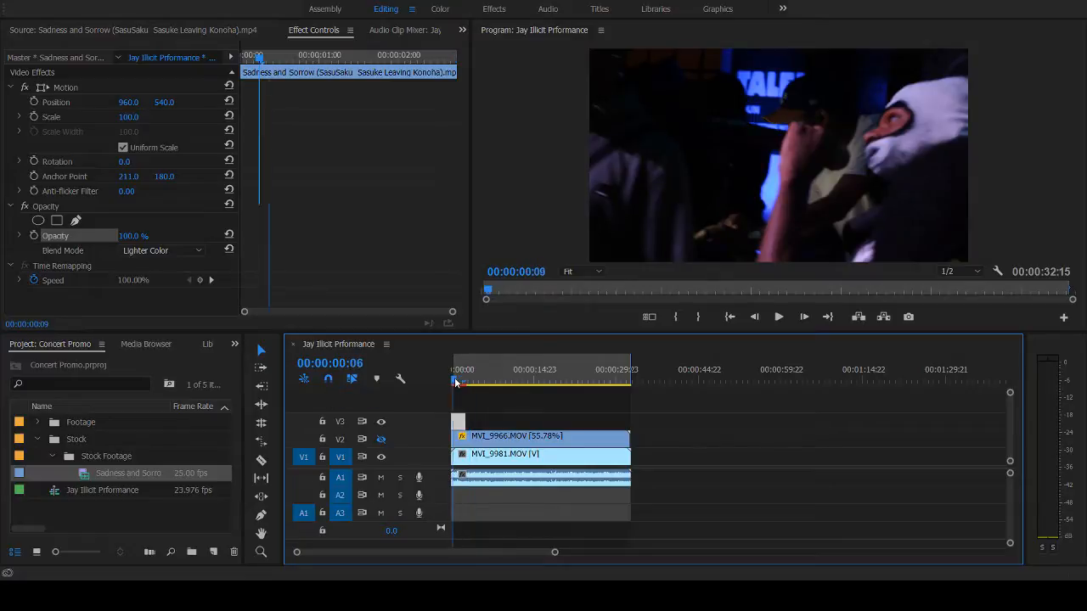
key(space)
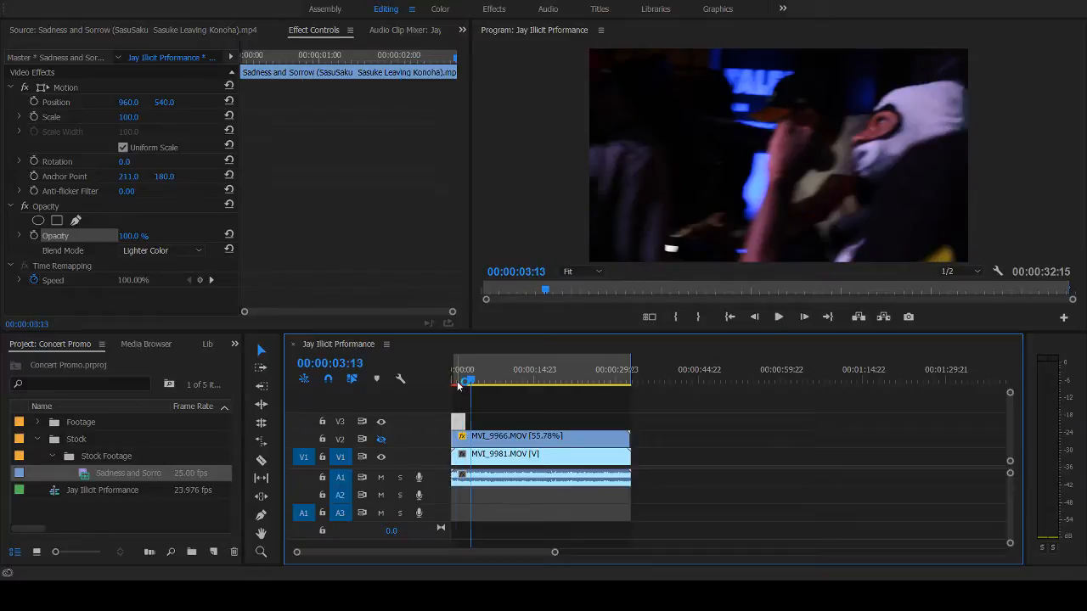
- Compare Linear Dodge (Add) and Color Dodge on the V3 clip at 00:00:00:19 and set its blend mode to Screen
click(456, 382)
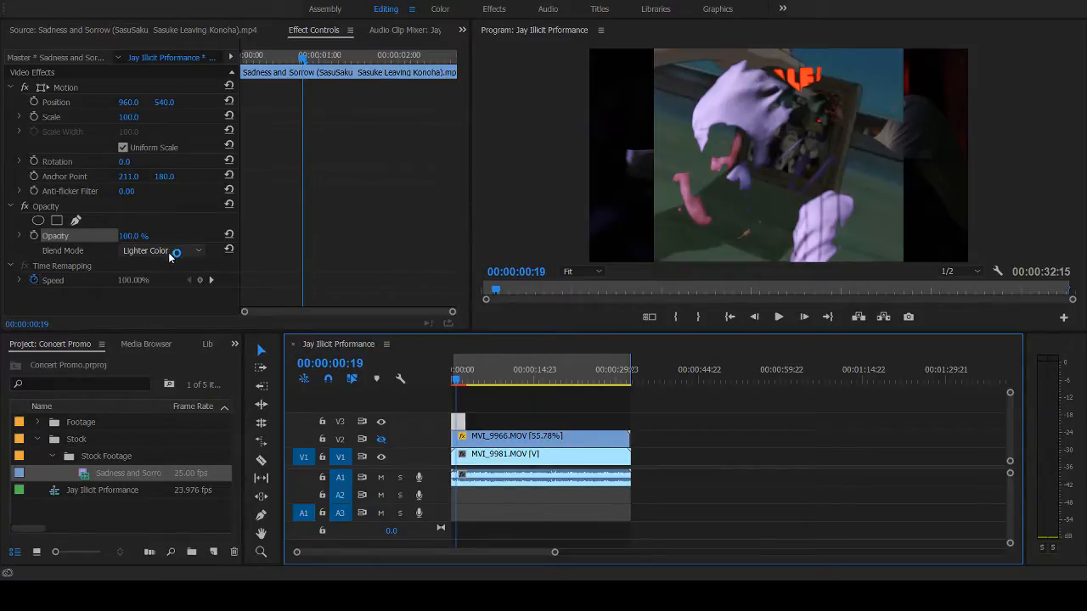
click(169, 311)
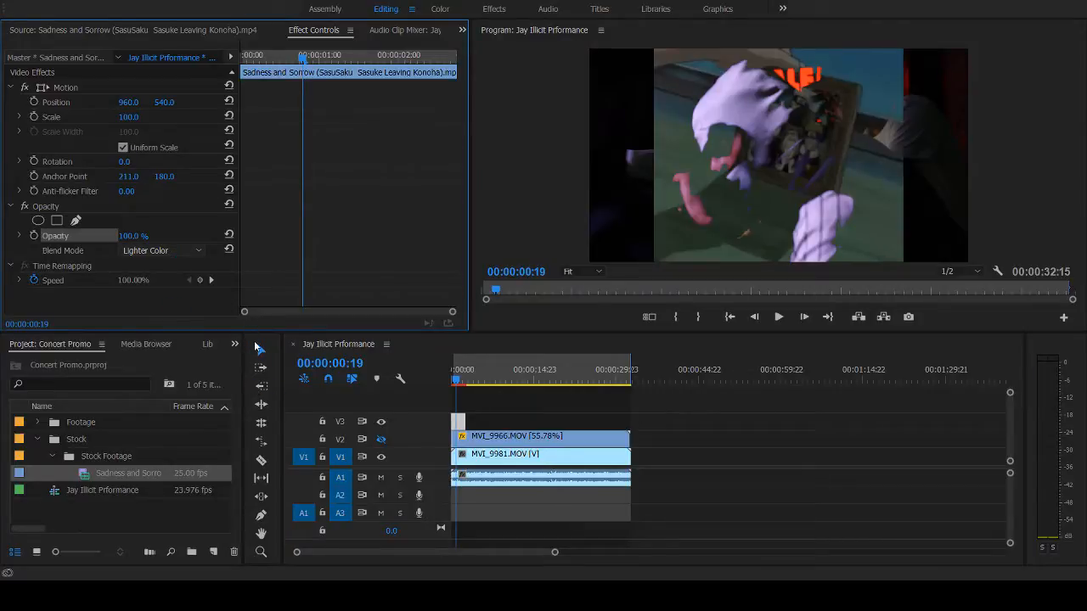
click(257, 347)
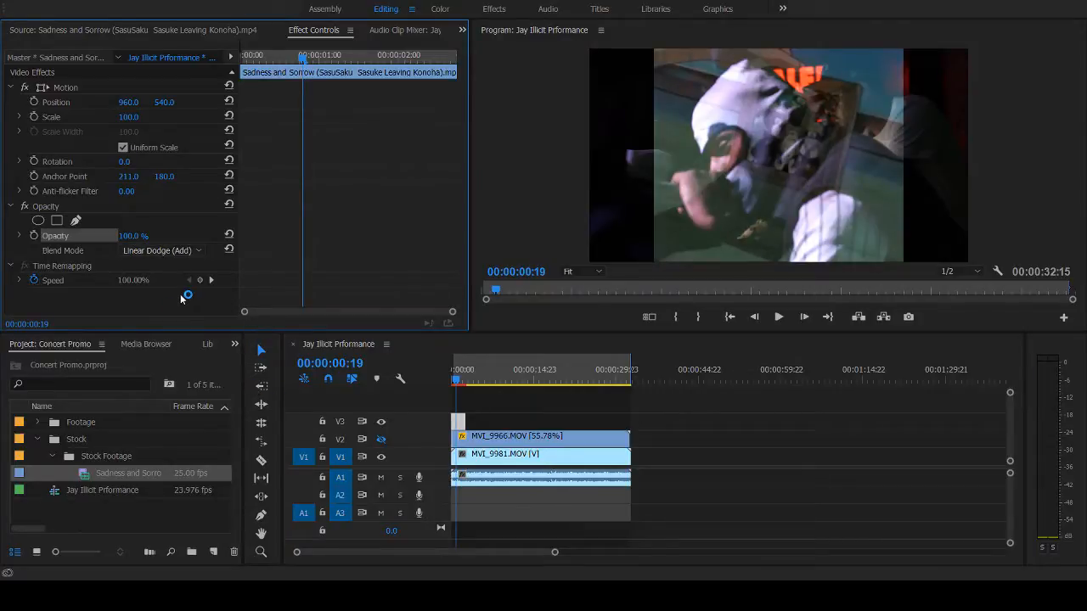
click(160, 255)
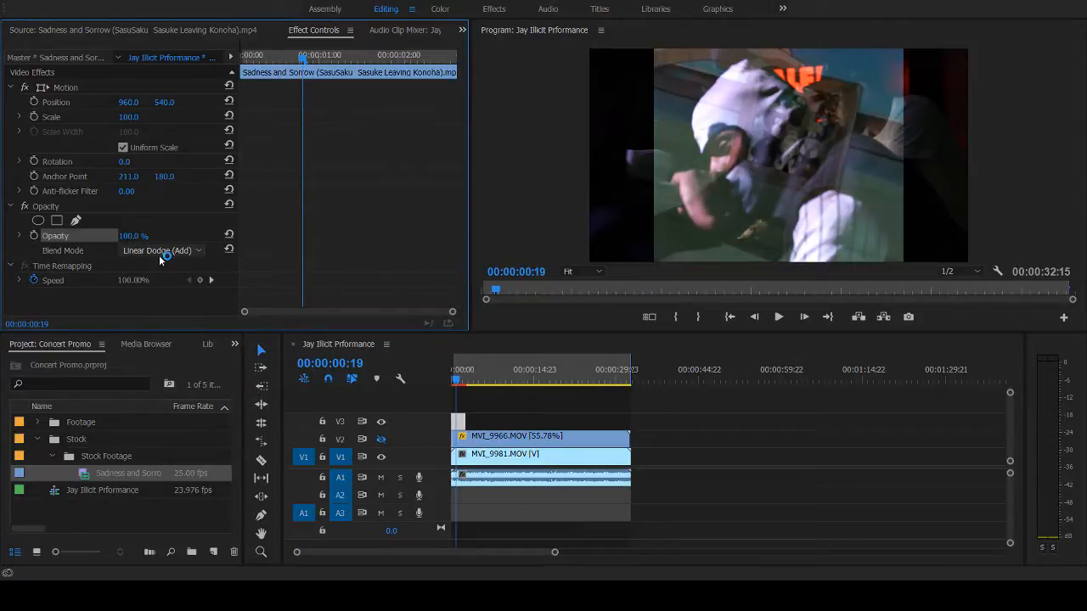
click(256, 332)
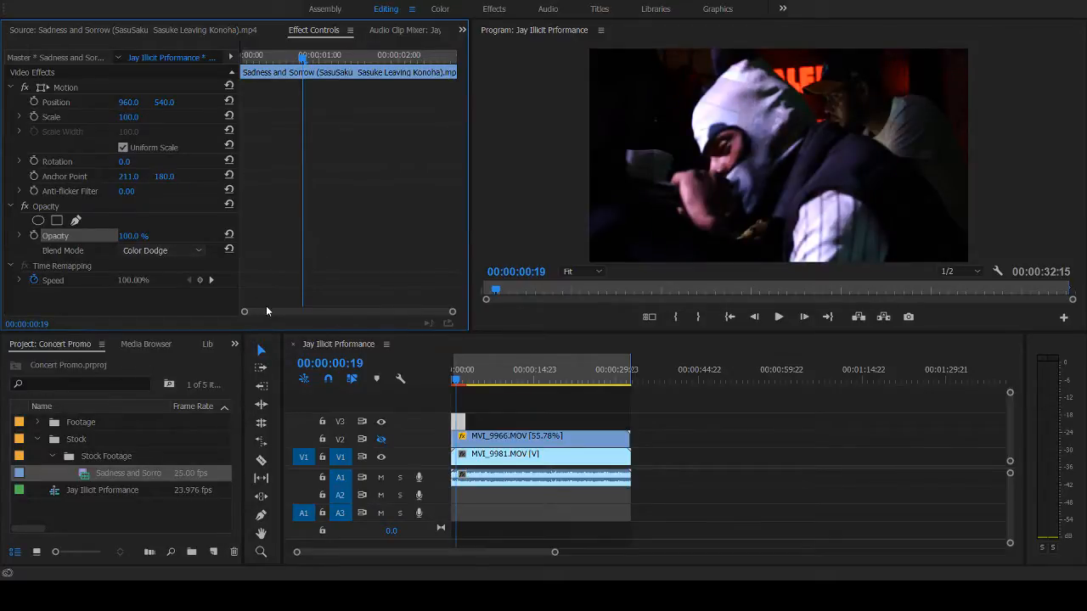
click(266, 315)
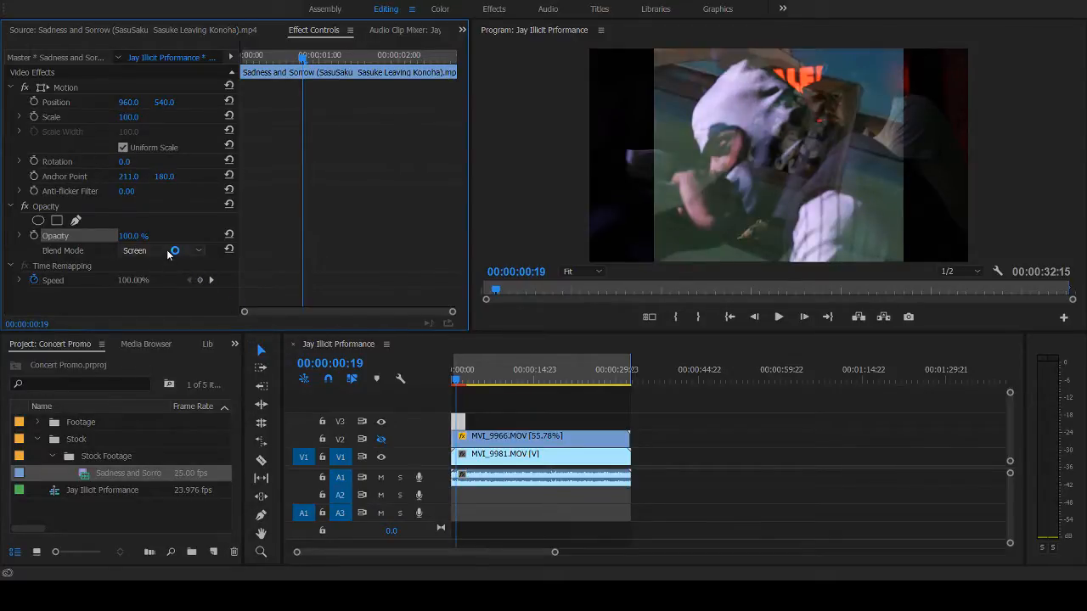
- Compare the blend modes Subtract, Difference and Hue on the V3 anime clip at 00:00:00:19, ending on Darken
click(168, 254)
click(253, 298)
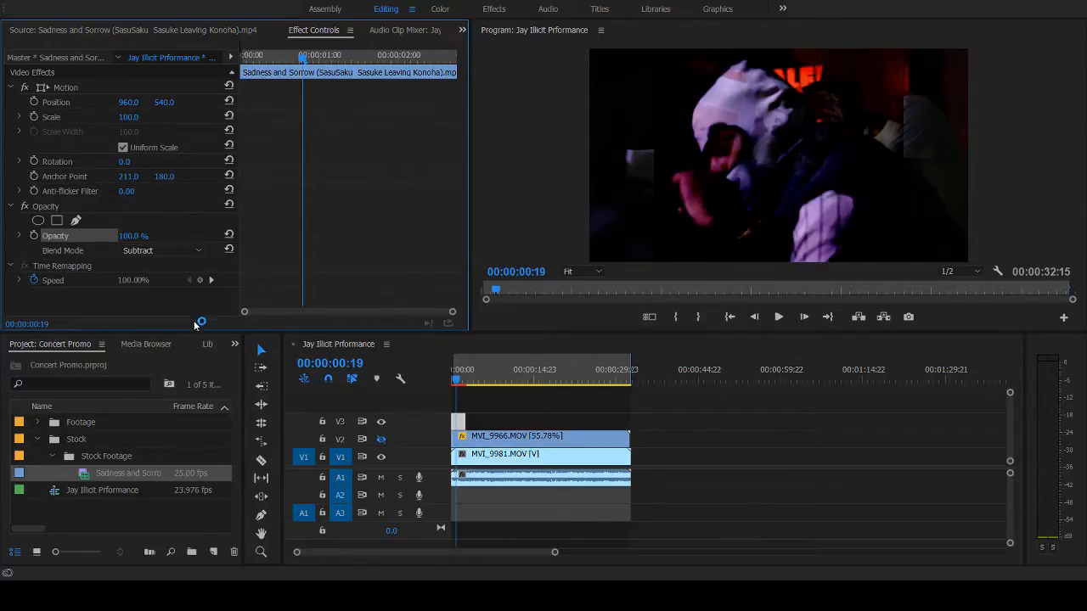
click(255, 479)
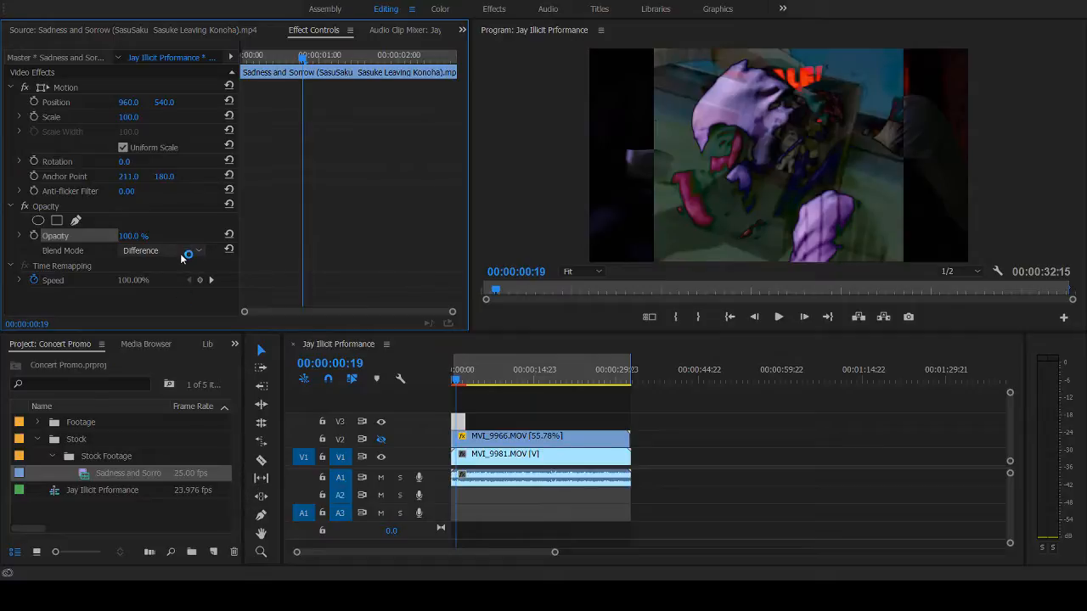
click(181, 255)
click(247, 532)
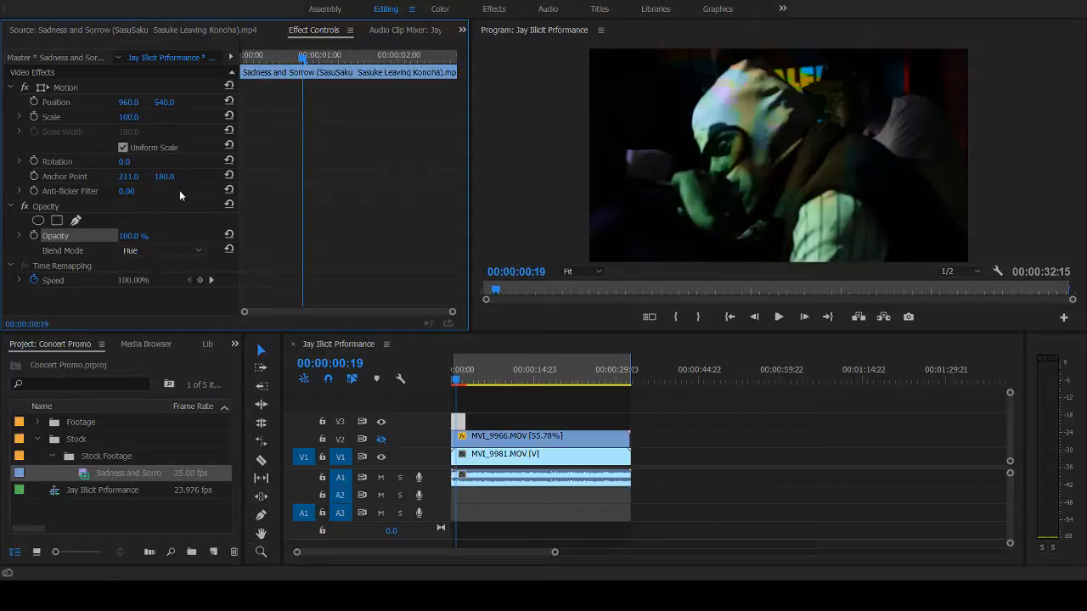
click(182, 253)
click(257, 232)
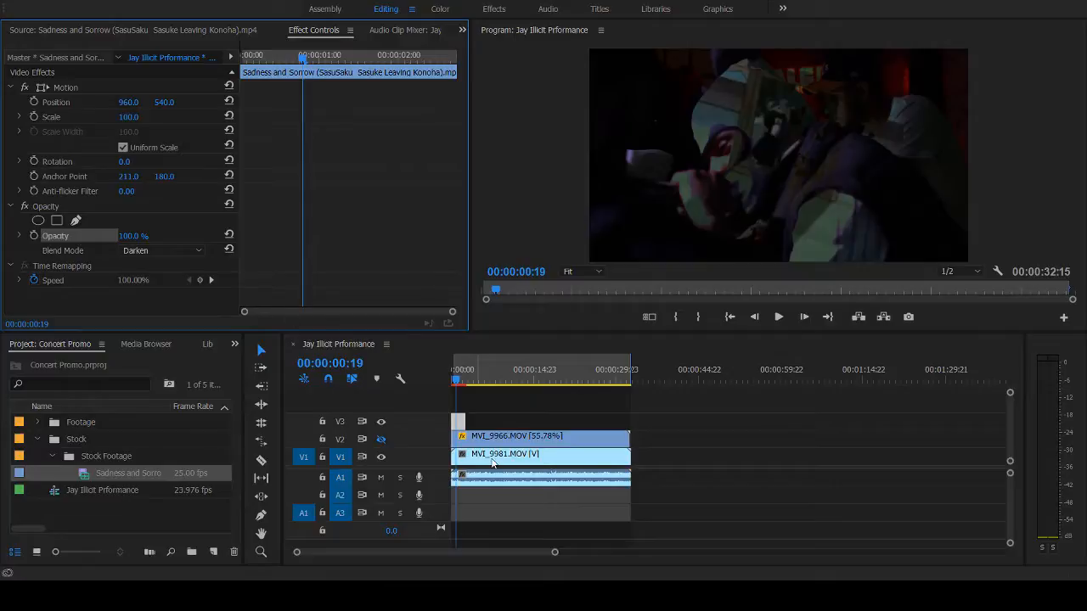
- Play back the opening three seconds twice to review the anime overlay in Darken mode
key(space)
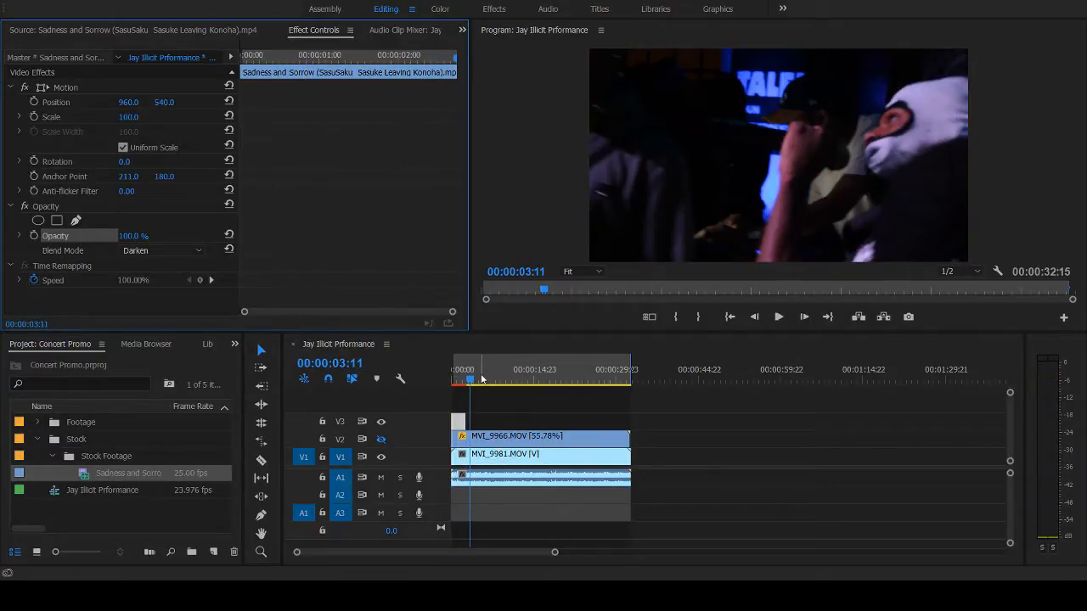
drag(465, 381, 440, 379)
key(space)
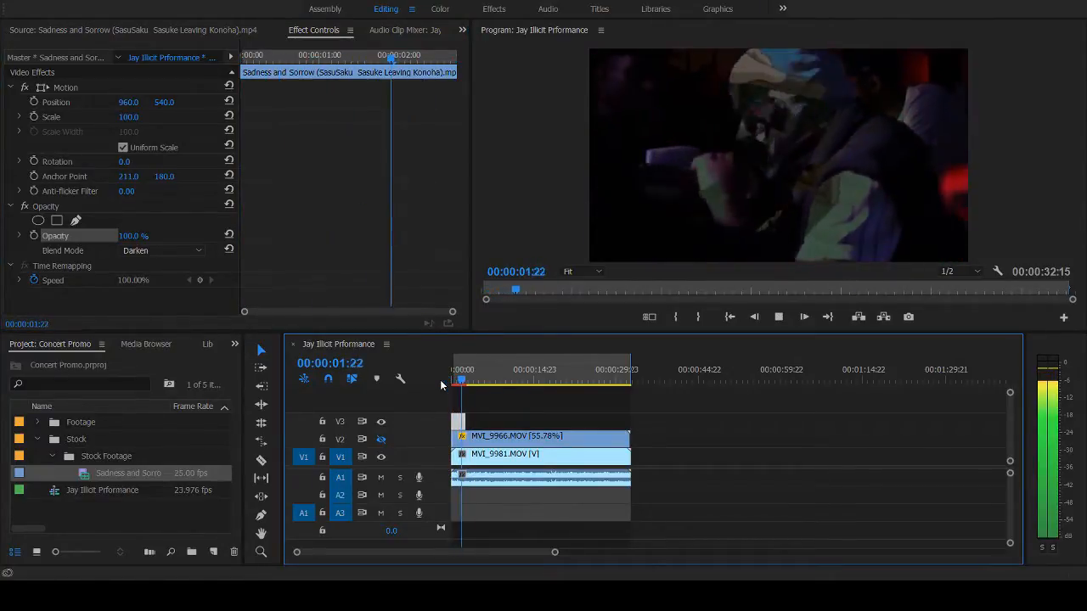
key(space)
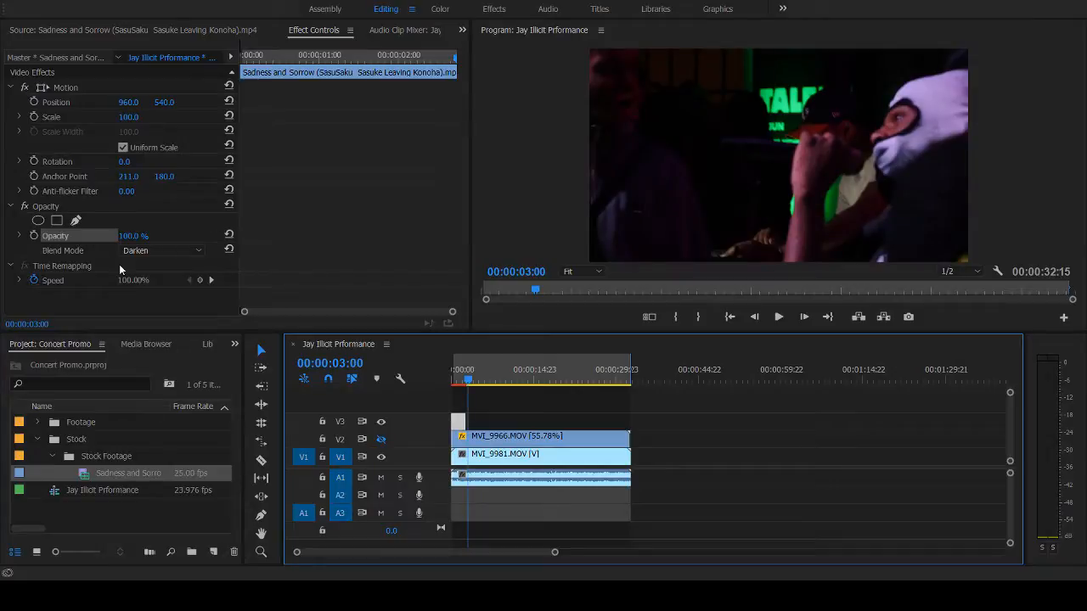
- Try Multiply, Color Burn and Linear Burn on the V3 clip, previewing Color Burn in playback and ending on Darker Color
click(154, 251)
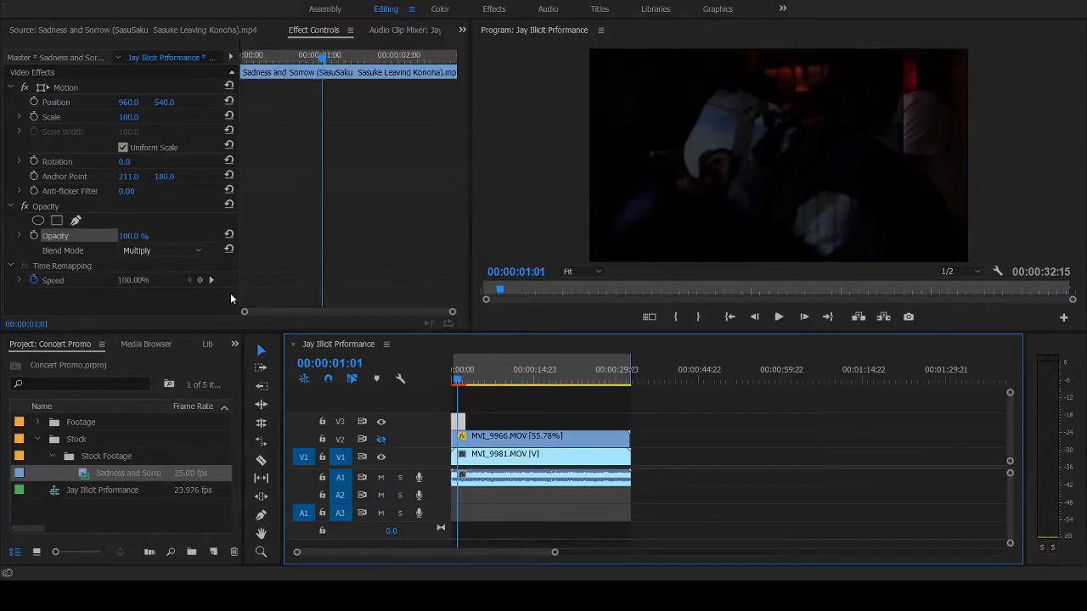
click(188, 250)
key(Down)
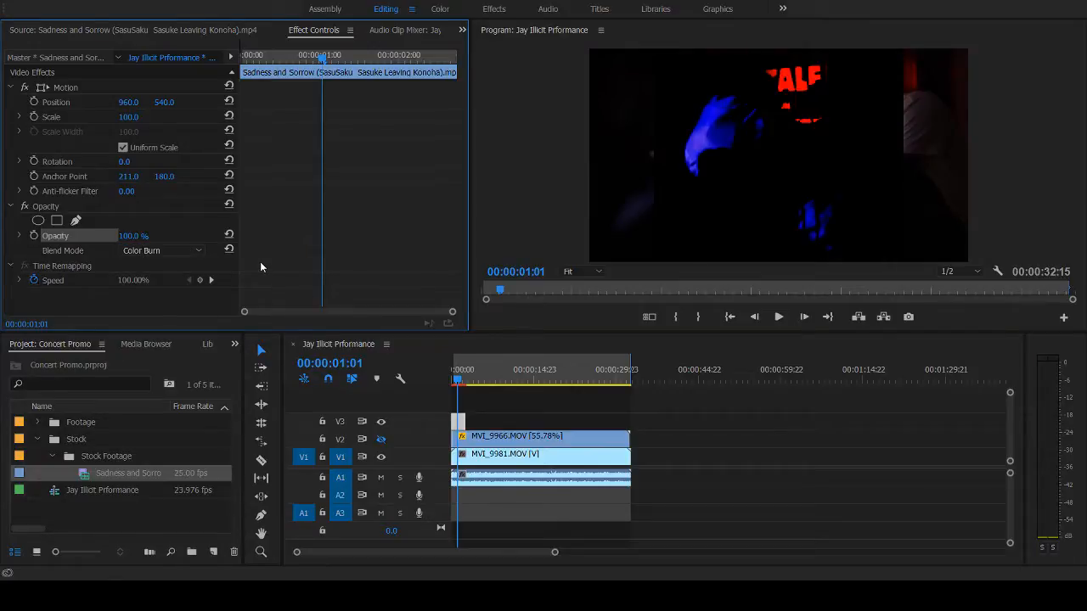
key(space)
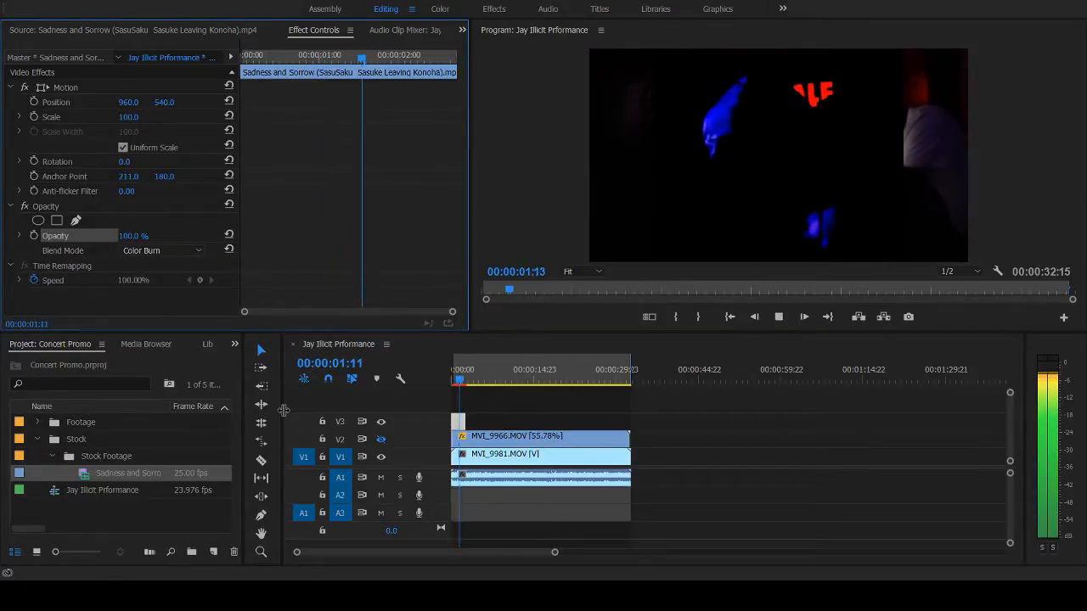
key(space)
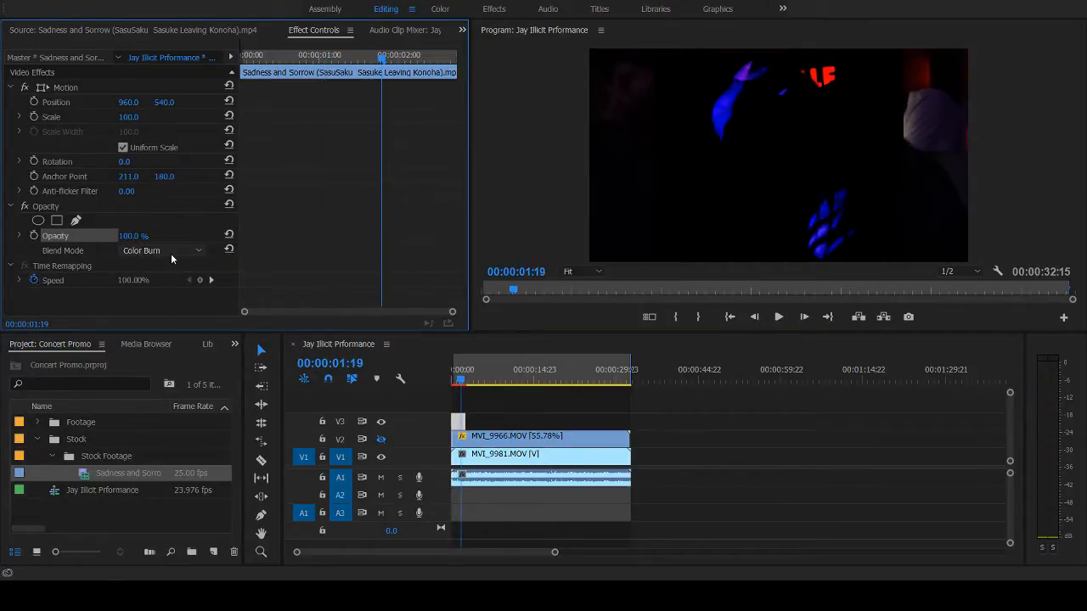
key(Down)
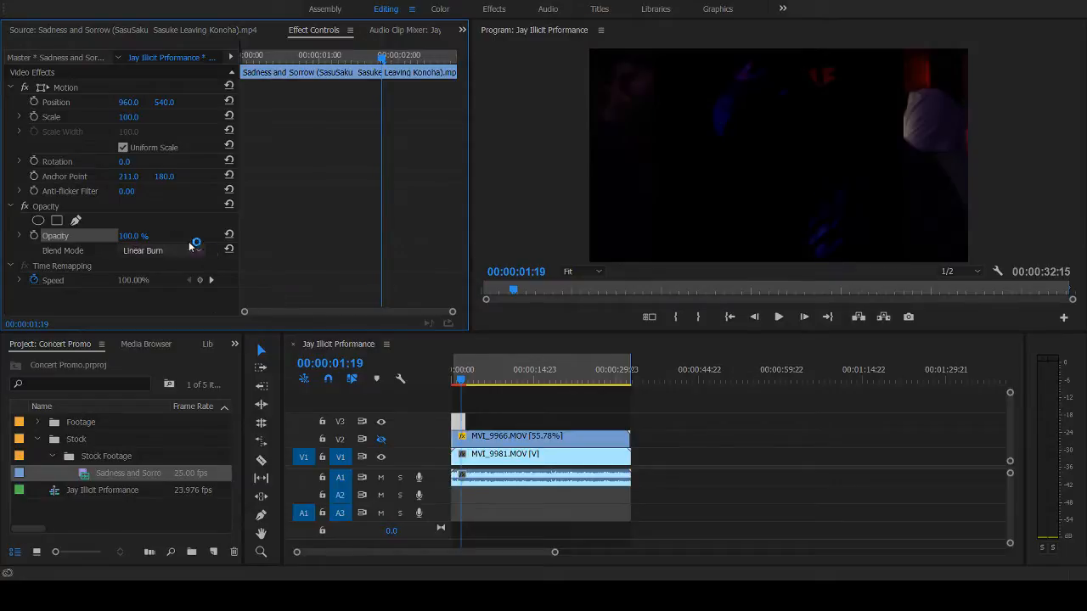
key(Down)
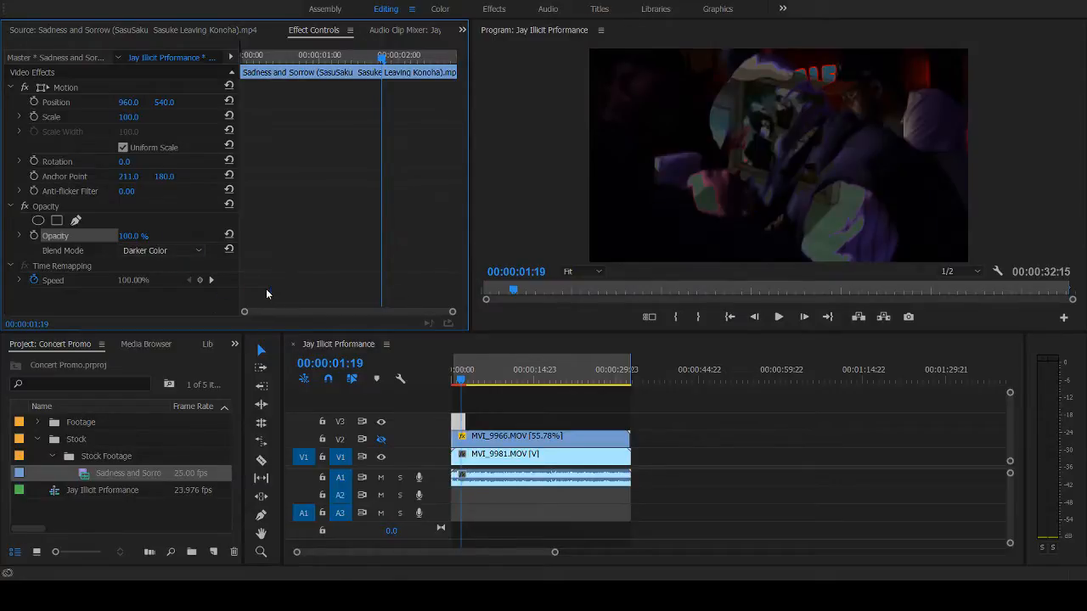
- Return to the sequence start and try Overlay, Soft Light and Hard Mix on the V3 clip, previewing Hard Mix in playback
click(461, 384)
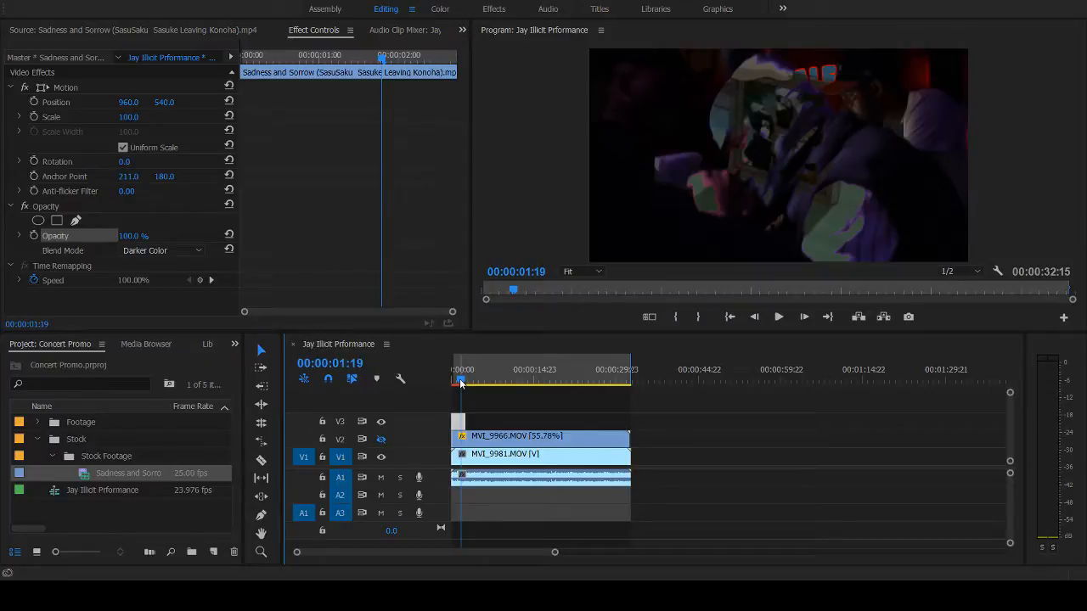
drag(461, 384, 448, 382)
click(204, 222)
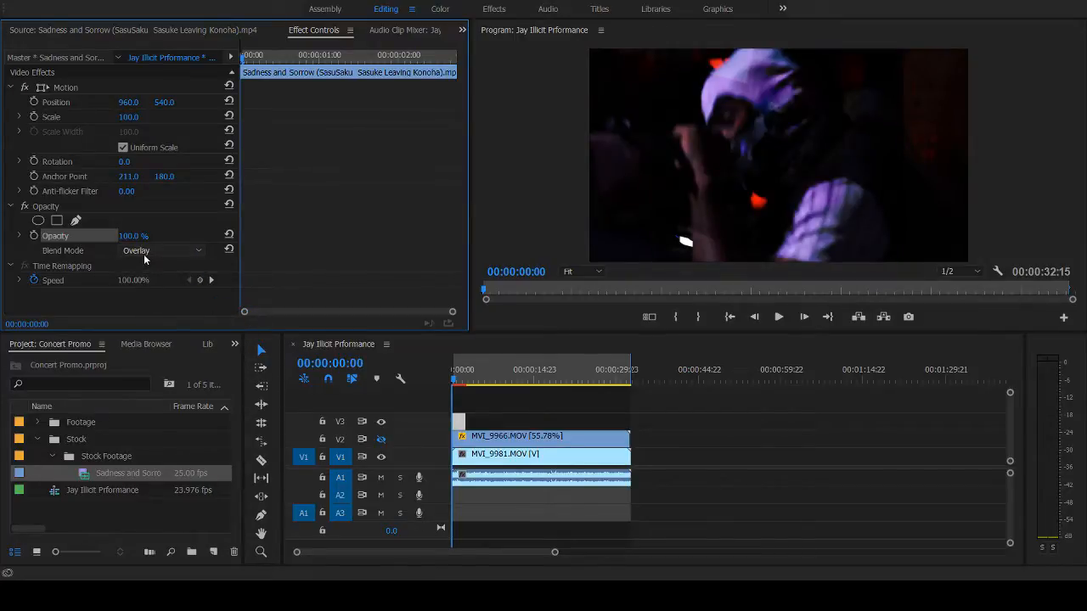
key(Down)
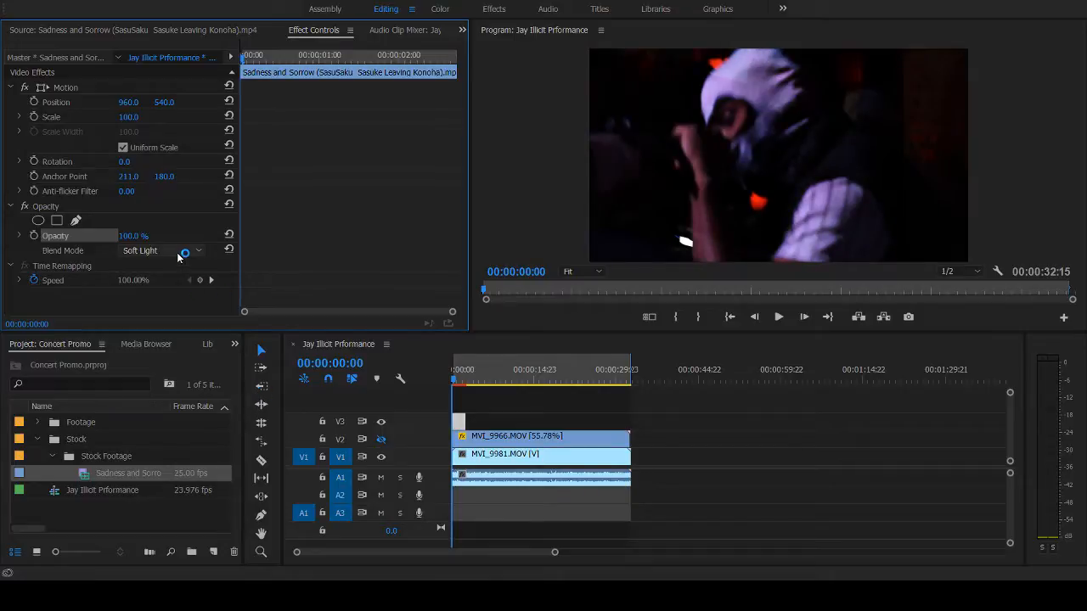
click(266, 457)
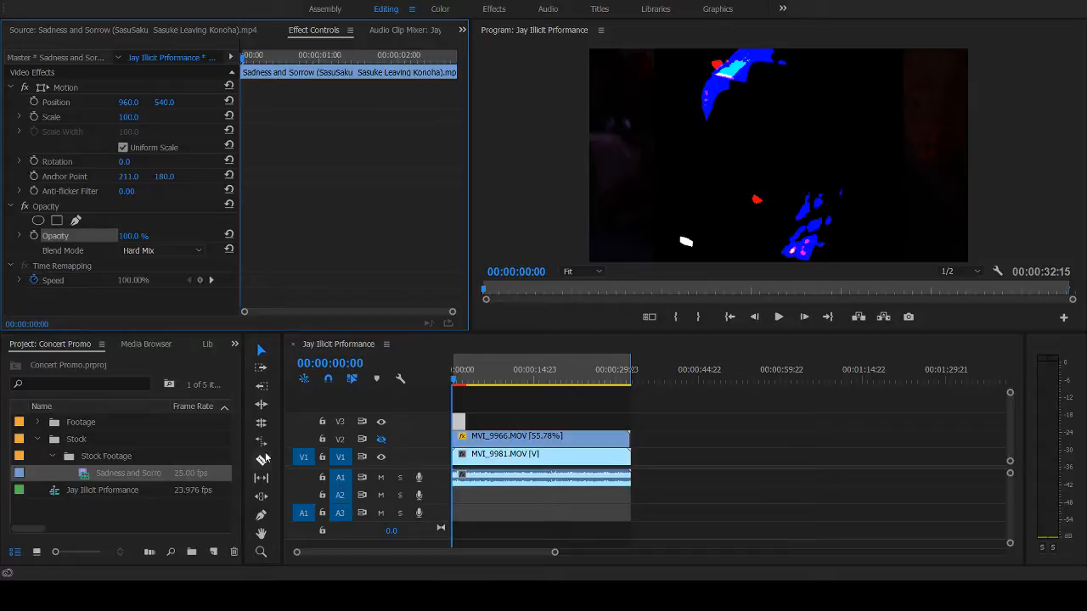
key(space)
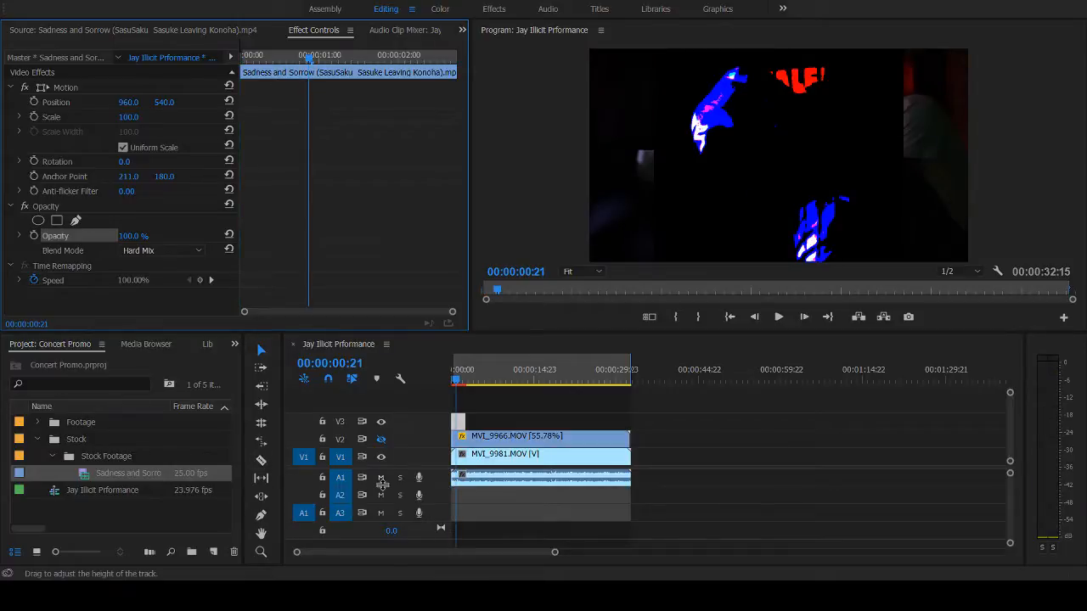
- Try the Pin Light blend mode on the V3 clip, play back the opening seconds twice and return to the sequence start
click(182, 251)
click(287, 446)
key(space)
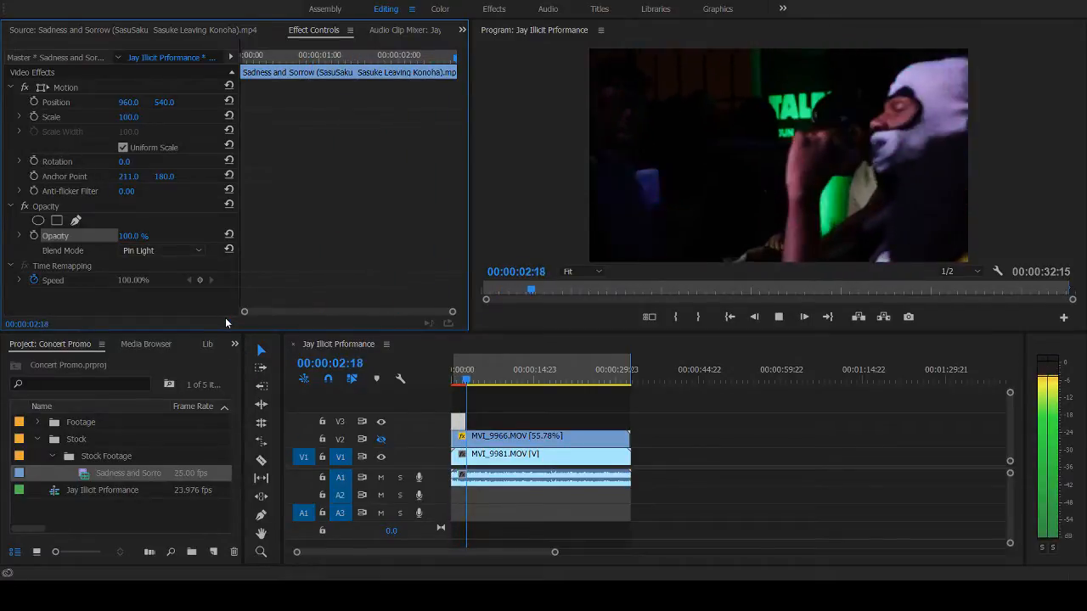
key(space)
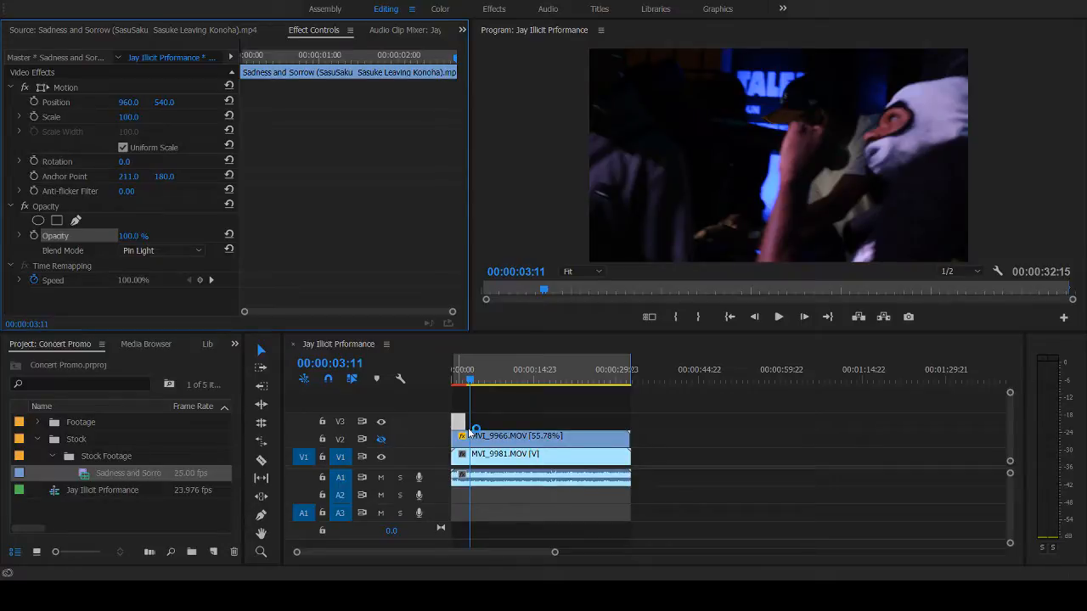
click(456, 381)
key(space)
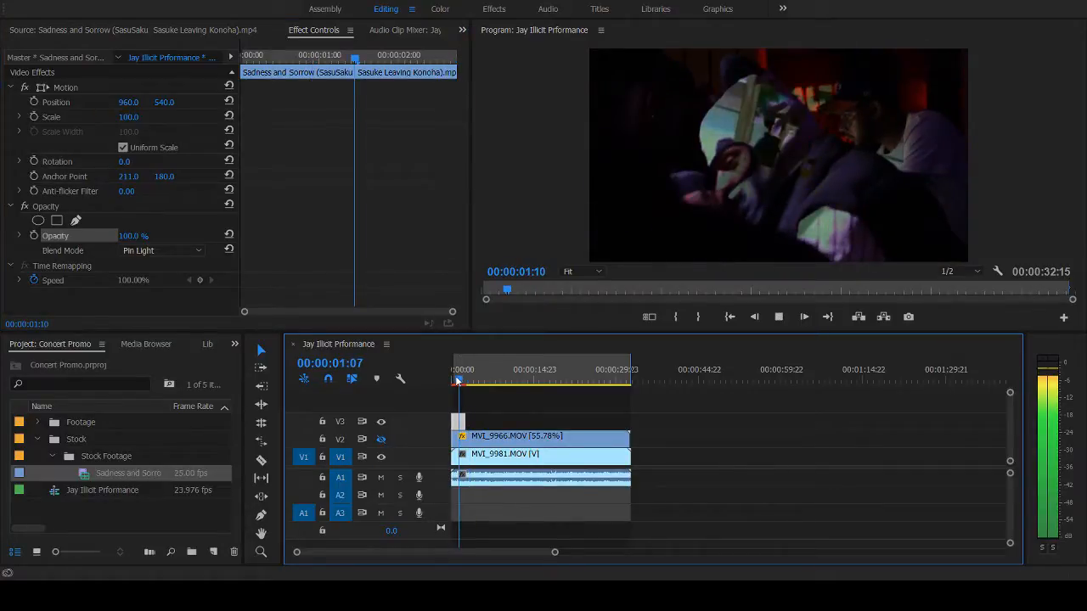
key(space)
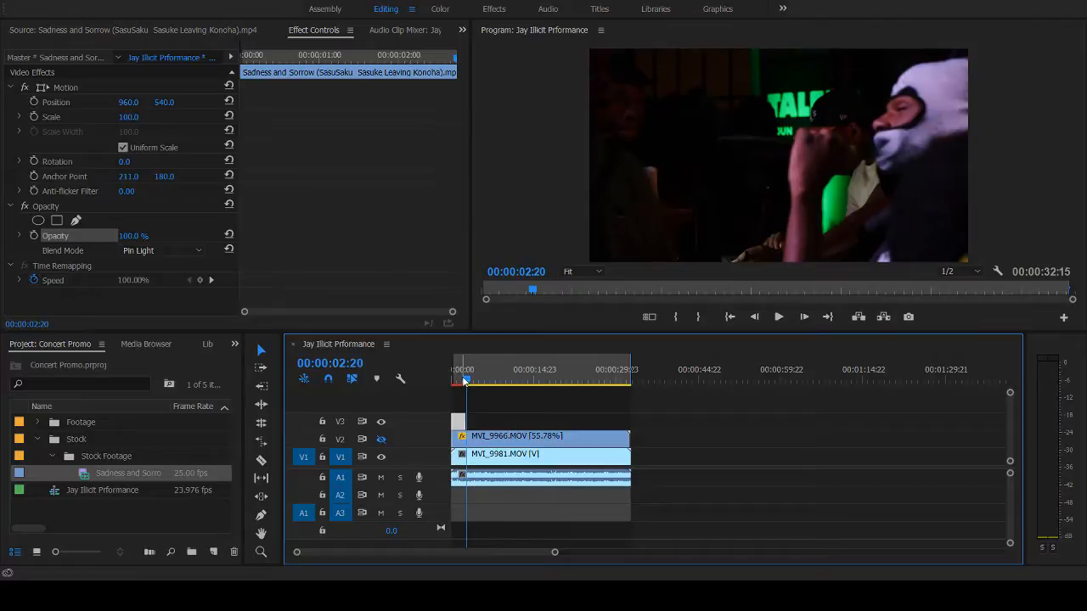
click(464, 381)
drag(464, 379, 427, 378)
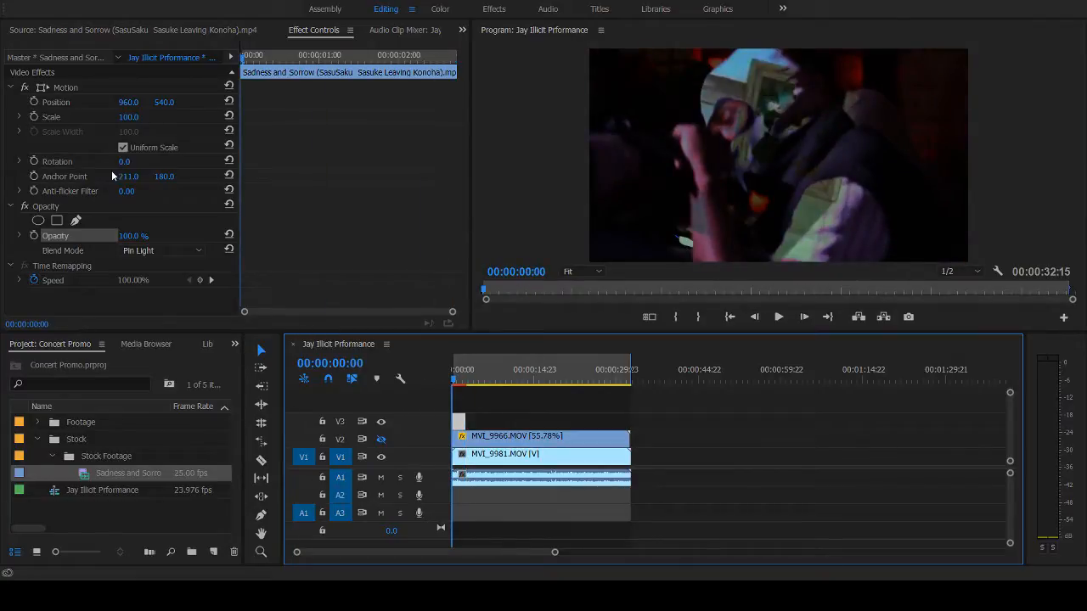
- Set the V3 anime clip's blend mode to Exclusion and play back the opening seconds to check the overlay
click(142, 251)
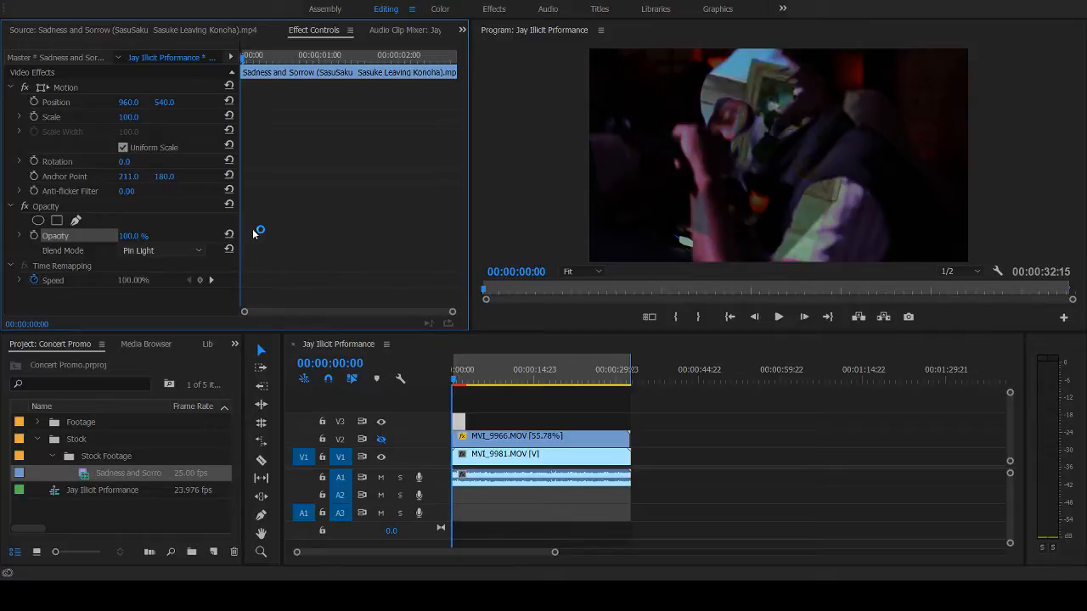
click(271, 494)
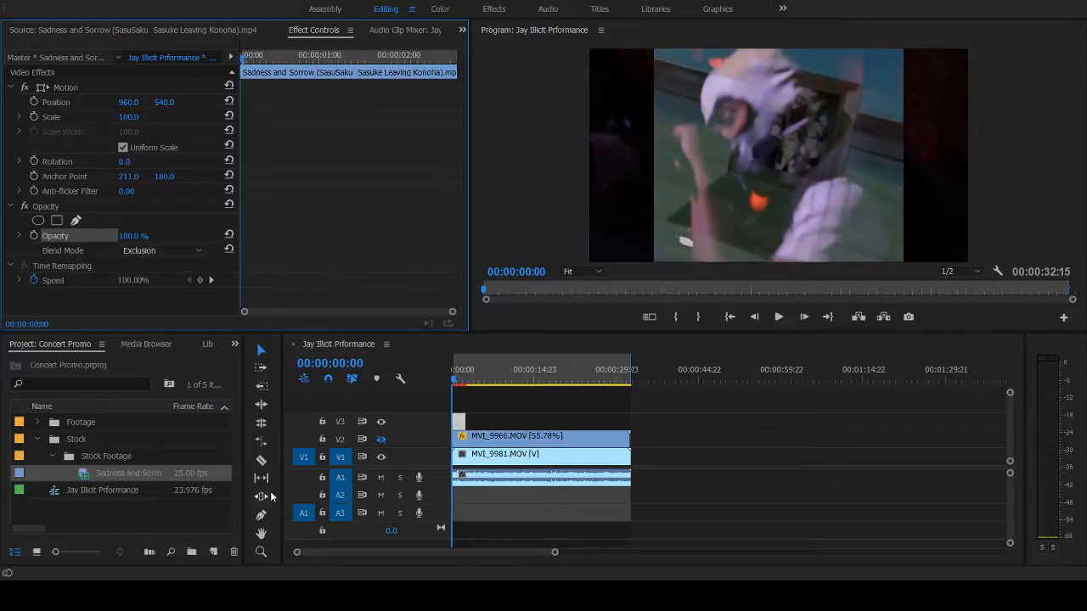
key(space)
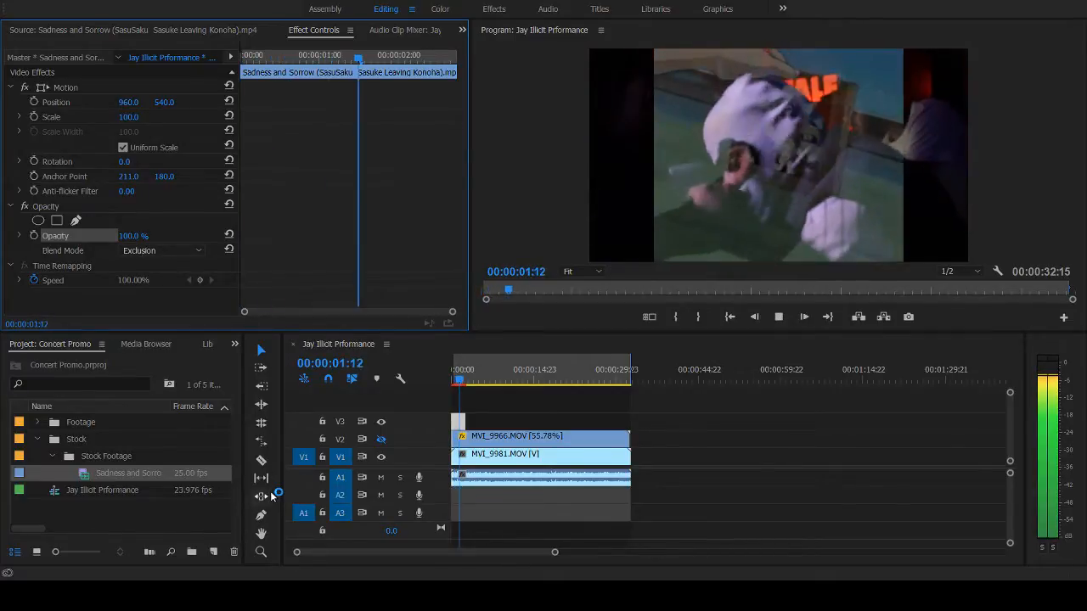
key(space)
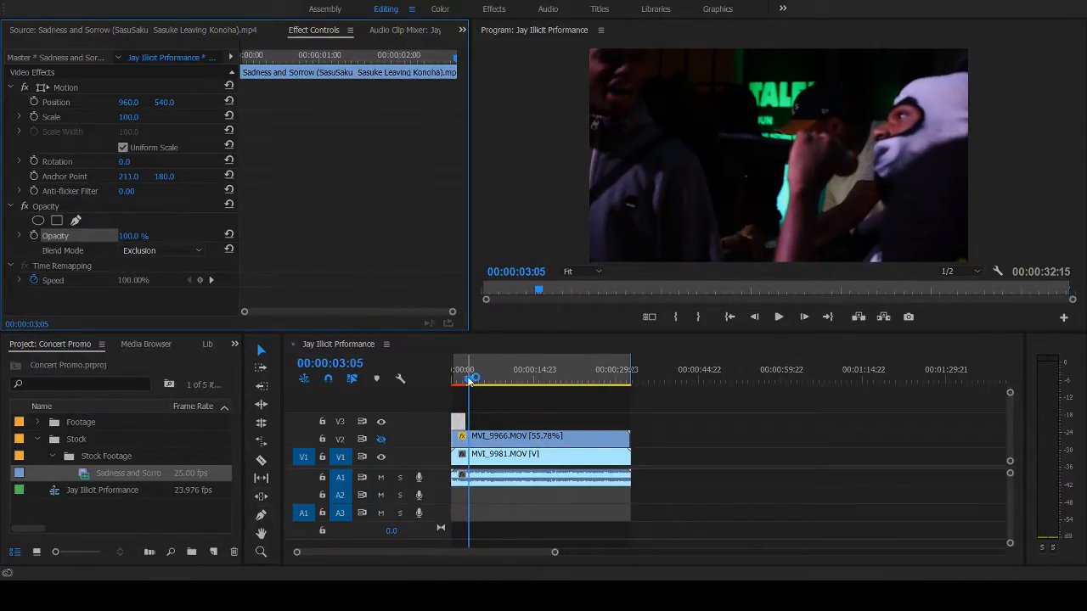
drag(470, 382, 389, 379)
key(space)
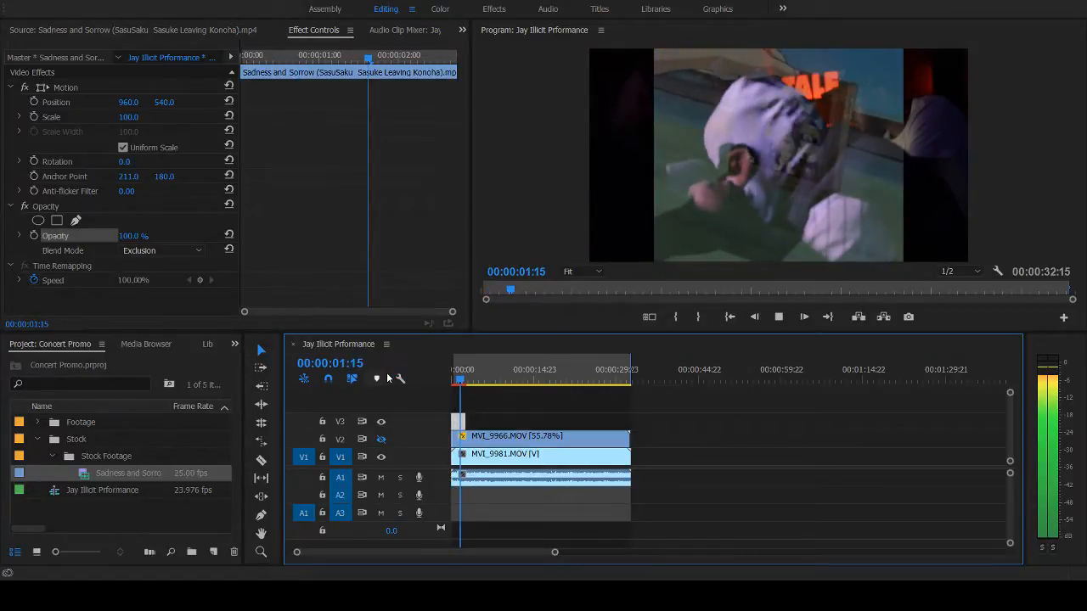
key(space)
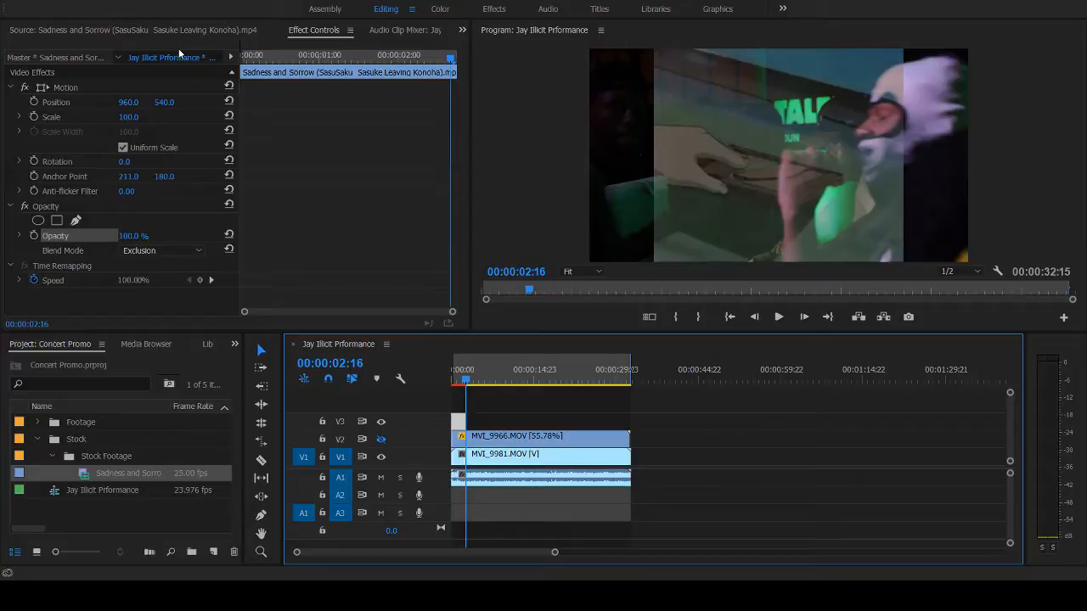
- Review the source anime clip from its marked range through about 00:00:35 to find another usable shot
click(73, 31)
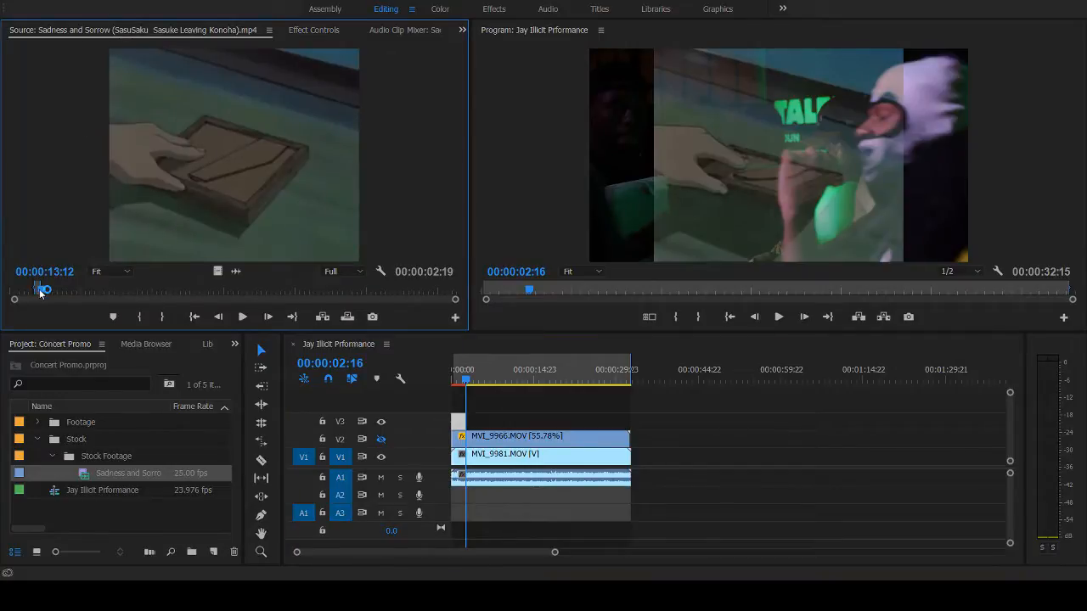
mouse_move(41, 291)
mouse_down()
mouse_move(75, 295)
mouse_move(9, 289)
mouse_move(32, 290)
mouse_up()
key(space)
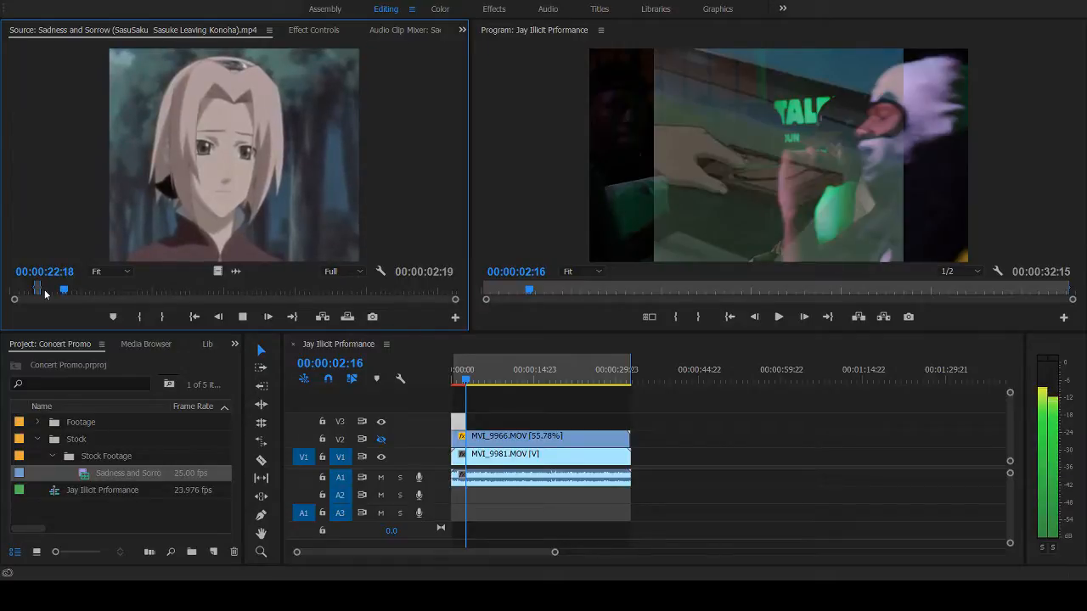
key(space)
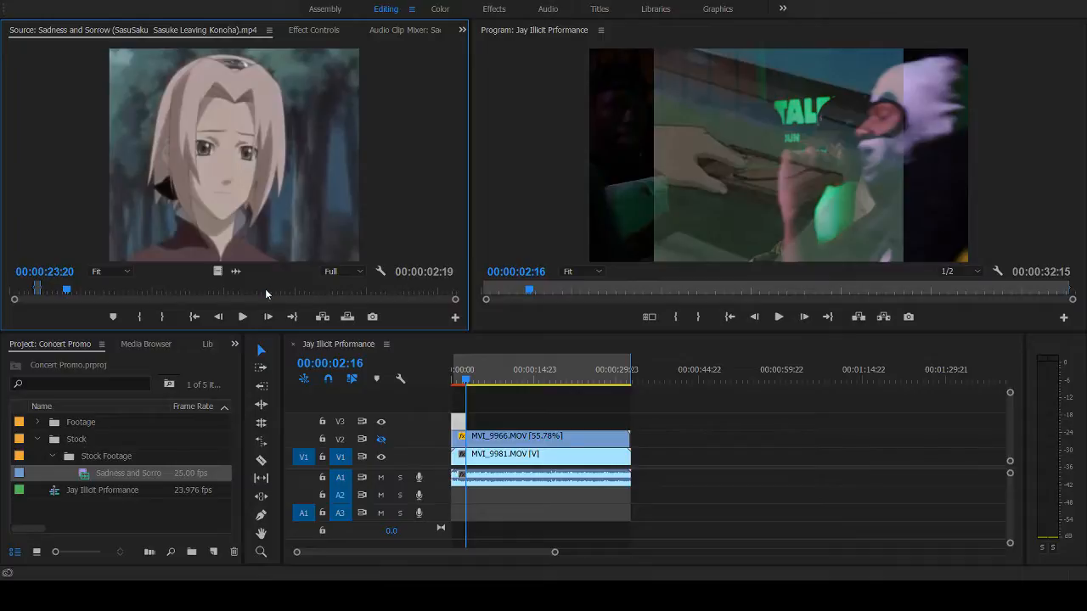
key(space)
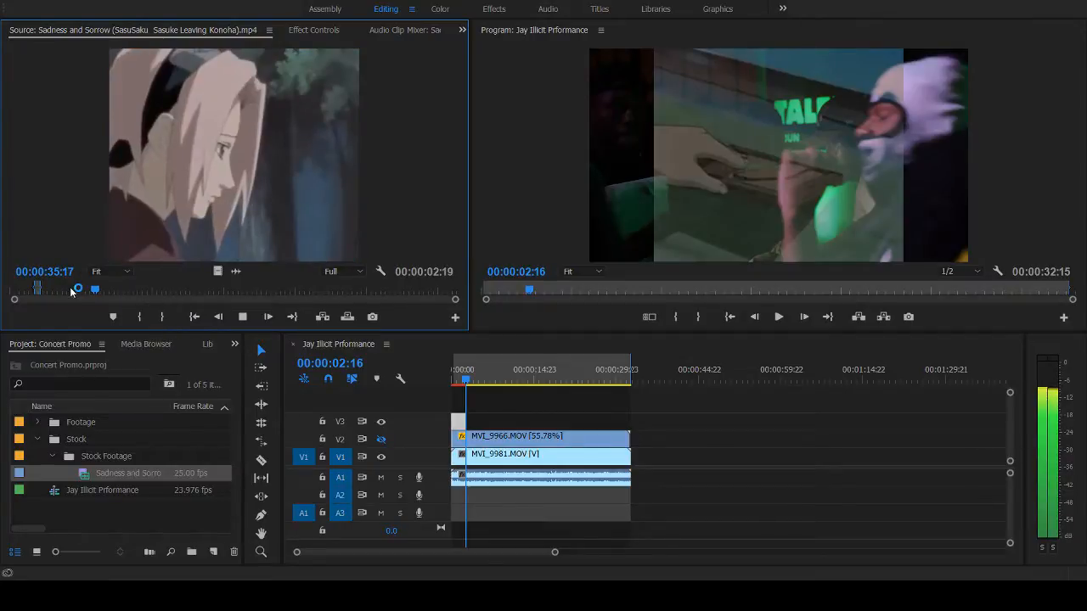
- Replay the source anime clip from before 00:00:30 and mark a new In point near 00:00:33, at the walking-feet shot
click(74, 292)
key(space)
key(i)
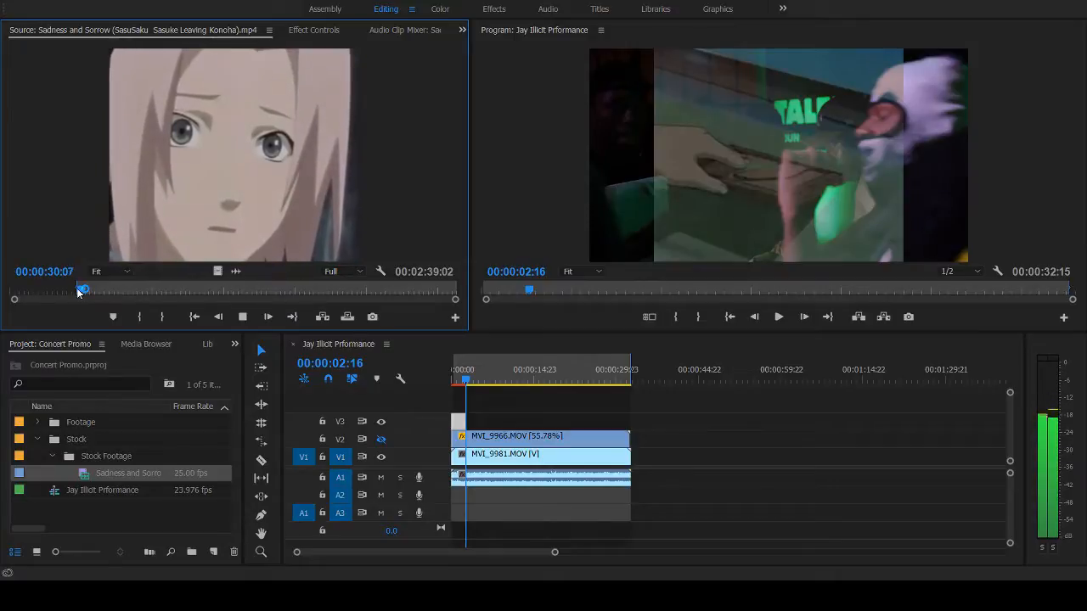
key(i)
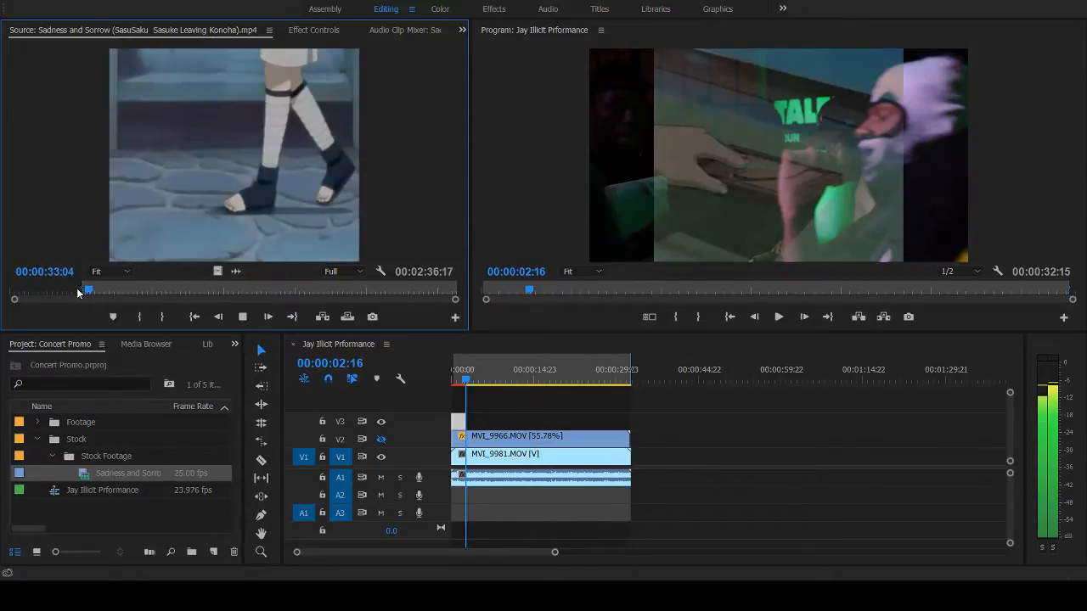
- Mark the source clip's Out point near 00:00:34:18 and place the video-only shot on V3 directly after the first anime clip
key(o)
key(space)
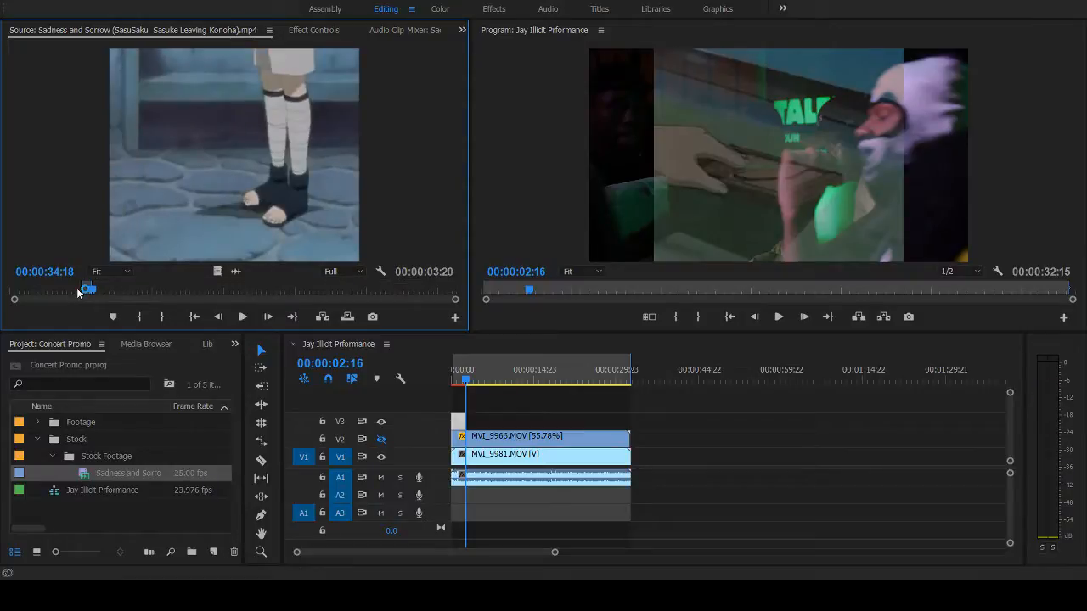
drag(218, 271, 480, 429)
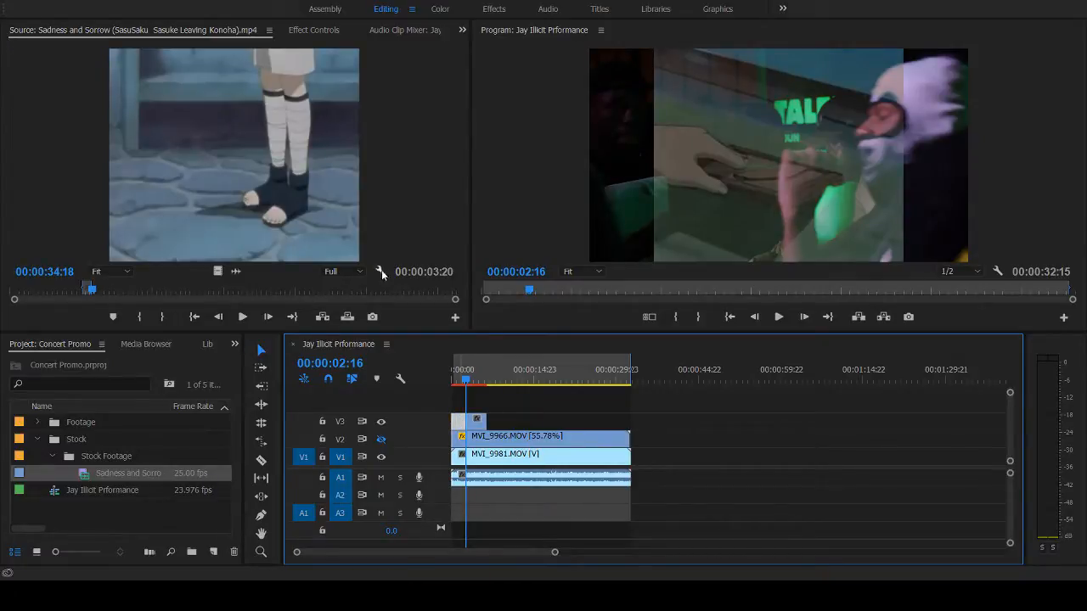
- Set the second V3 anime clip's blend mode to Exclusion, with the playhead at 00:00:04:06 to preview it
click(302, 30)
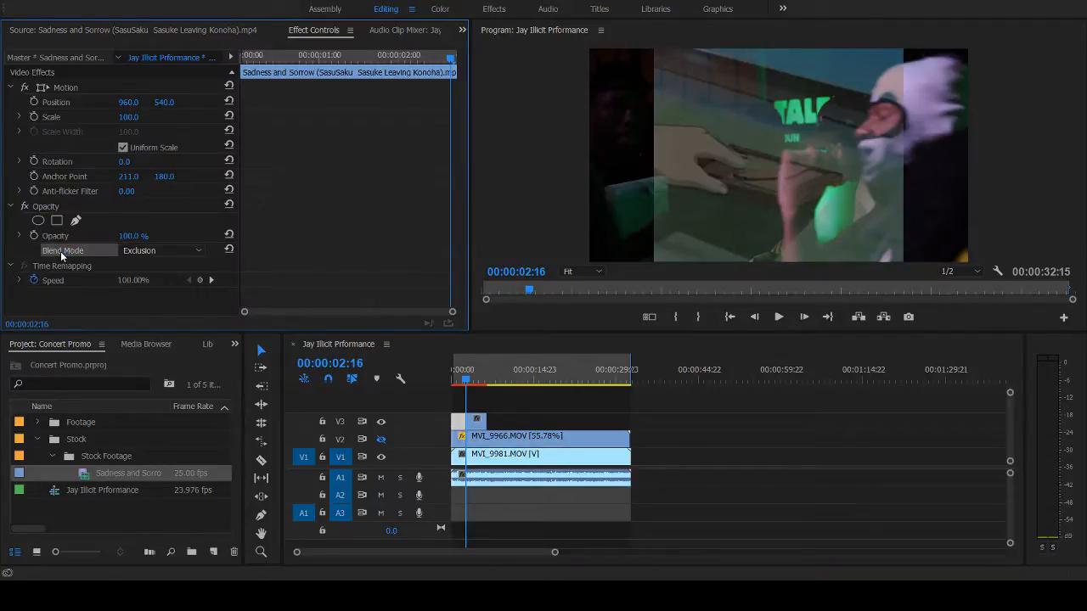
click(475, 424)
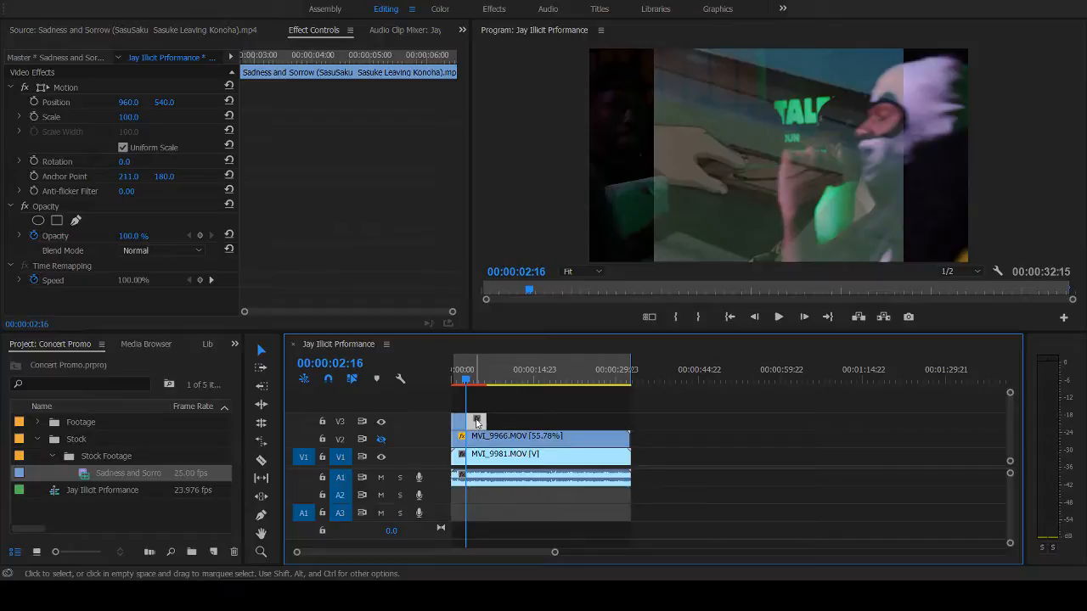
click(477, 372)
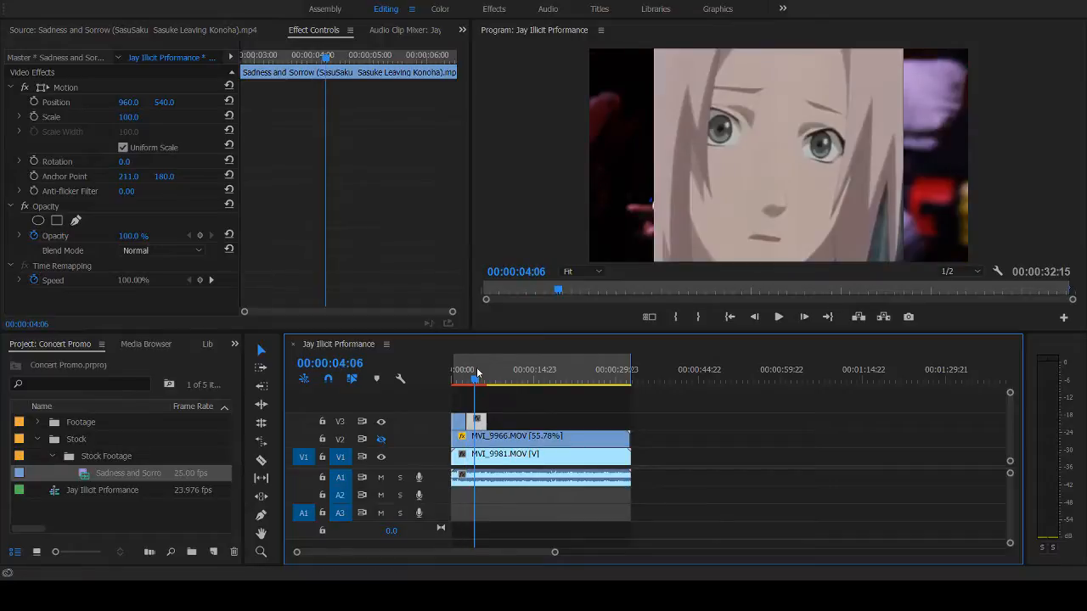
click(149, 258)
click(284, 485)
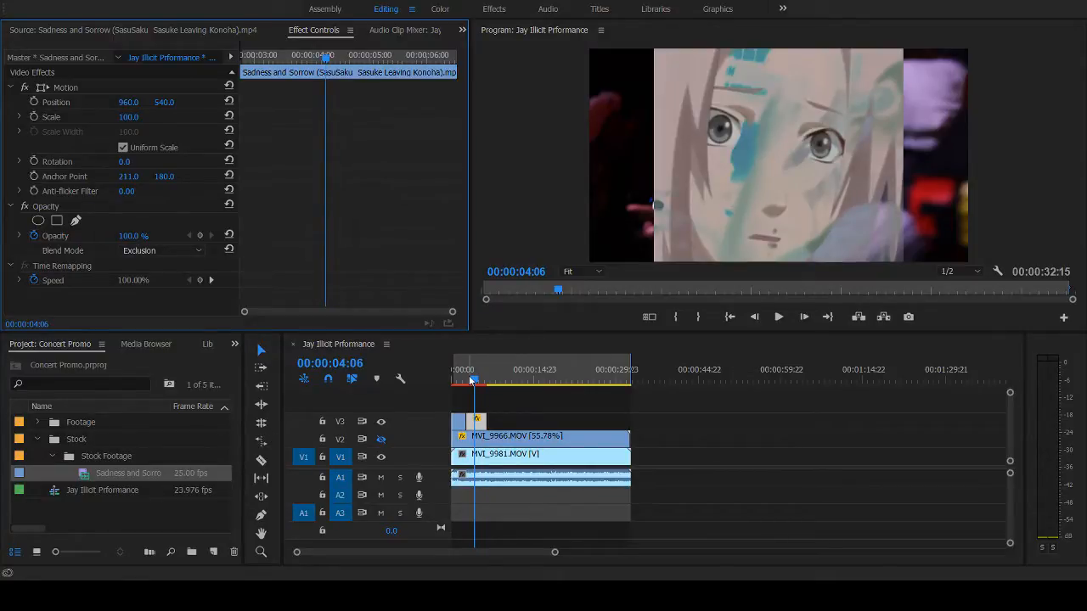
- Play back the second overlay and review both V3 anime clips from the sequence start
key(space)
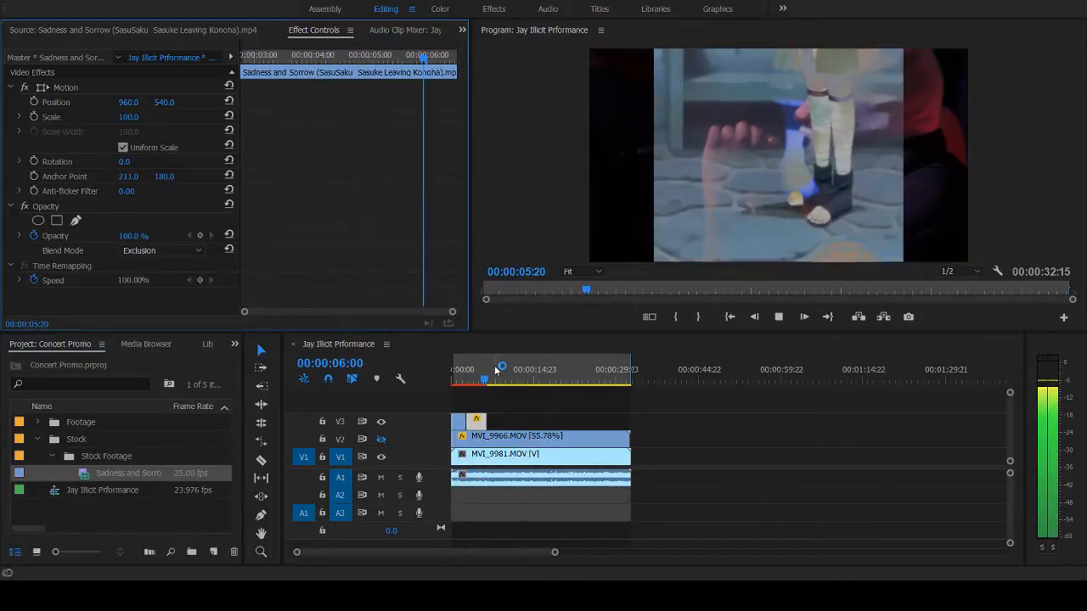
click(475, 379)
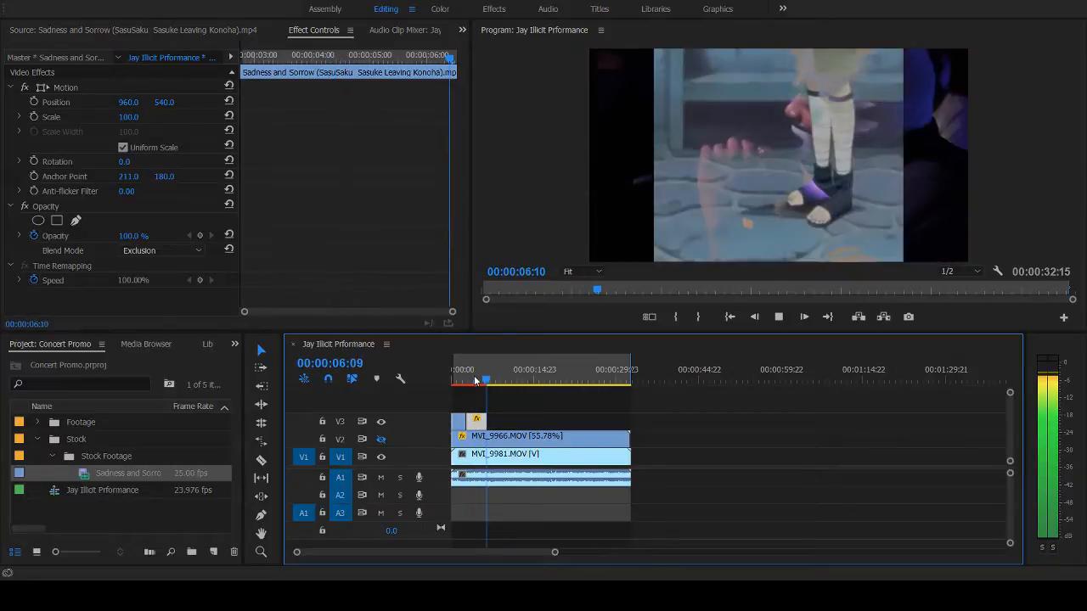
key(space)
click(482, 379)
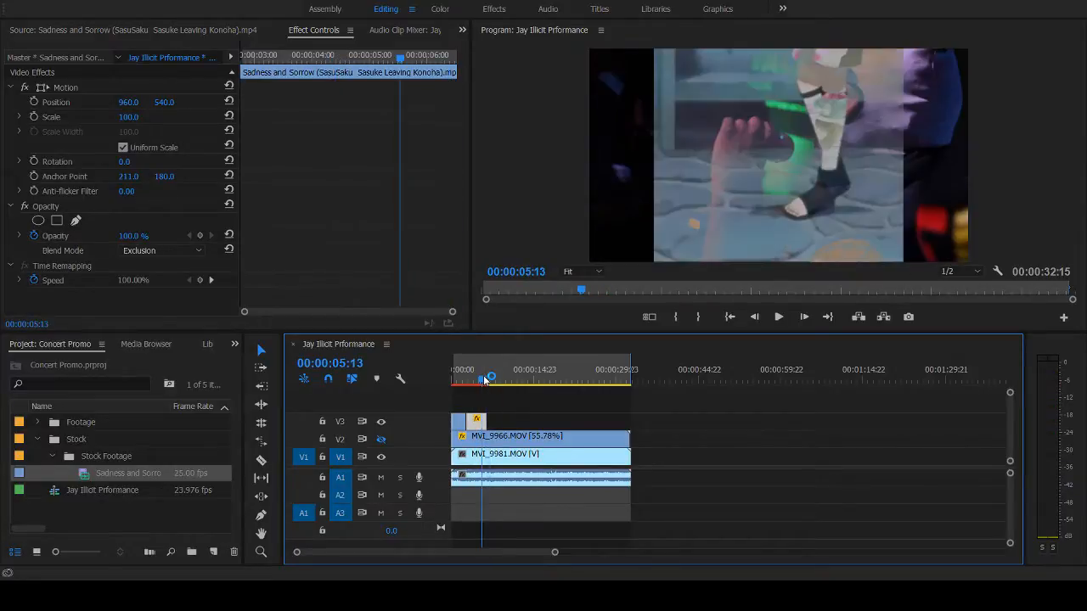
drag(482, 379, 451, 378)
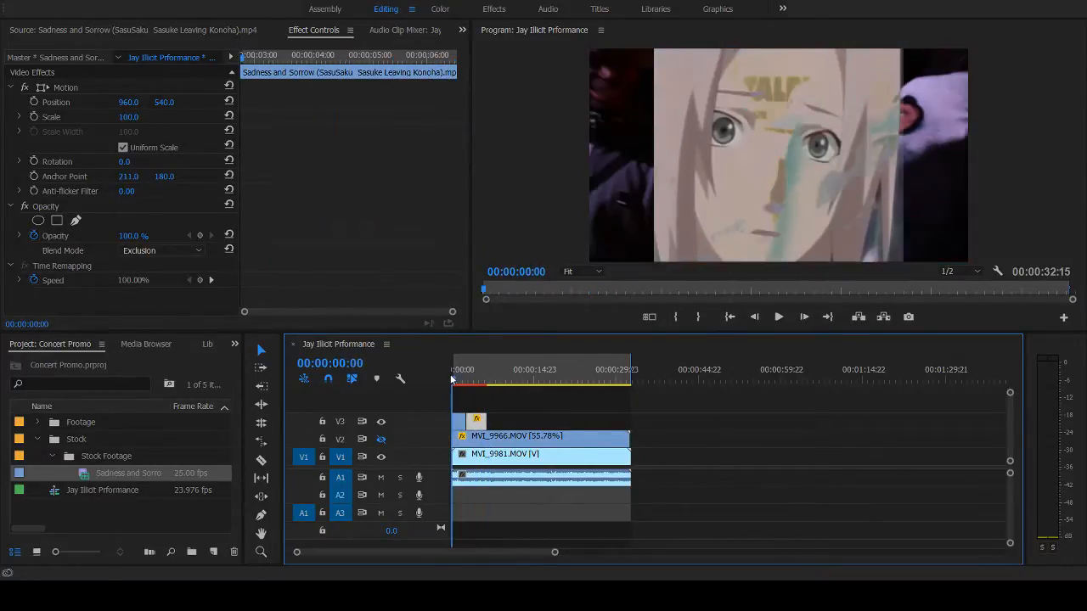
key(space)
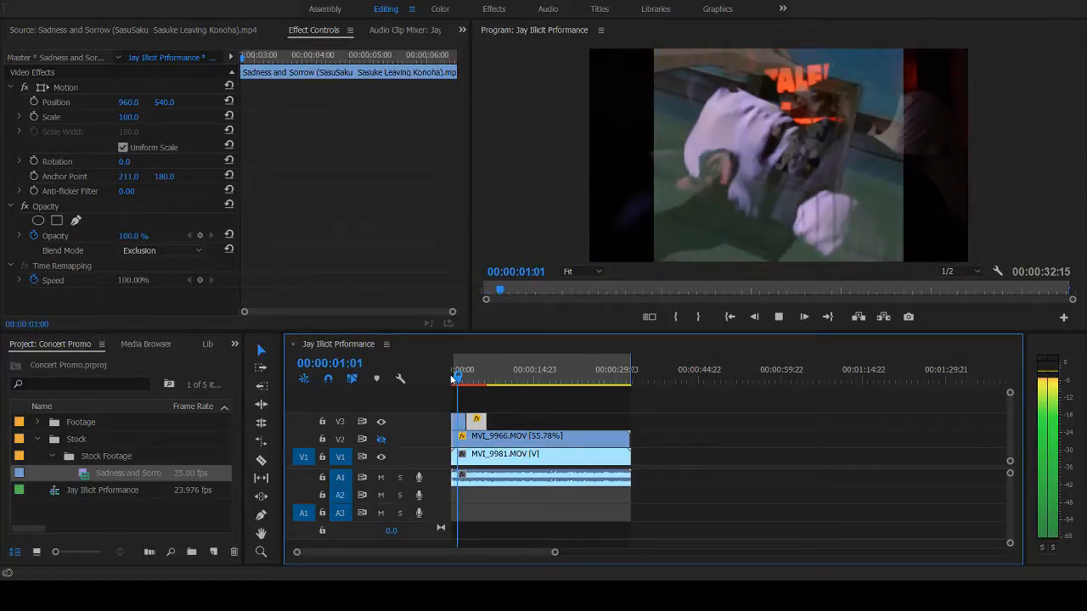
key(space)
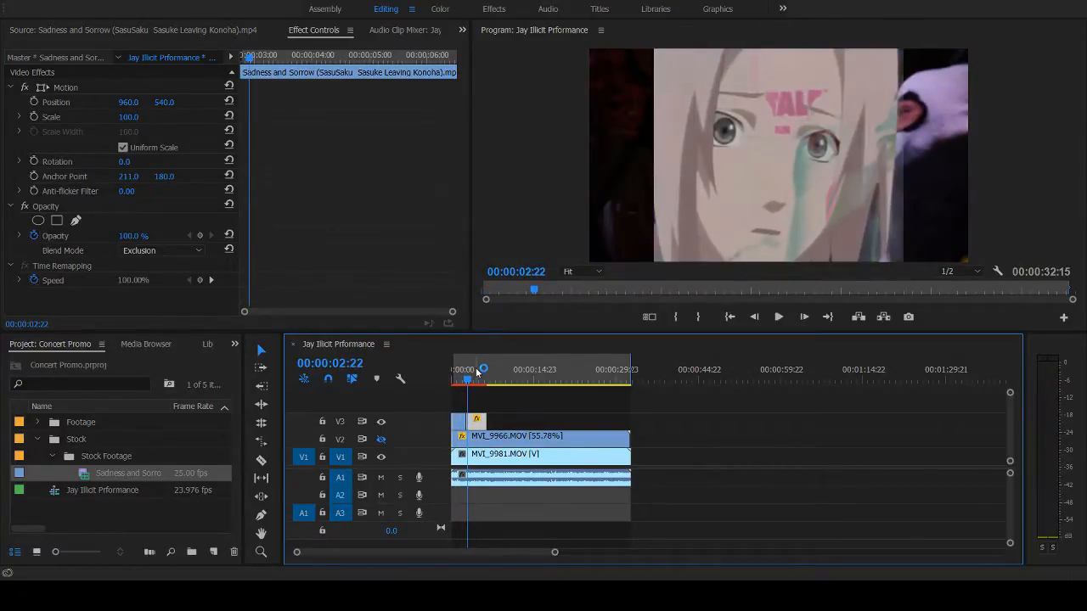
- Try the opening without the first V3 anime clip, play it back, and undo the deletion
click(460, 424)
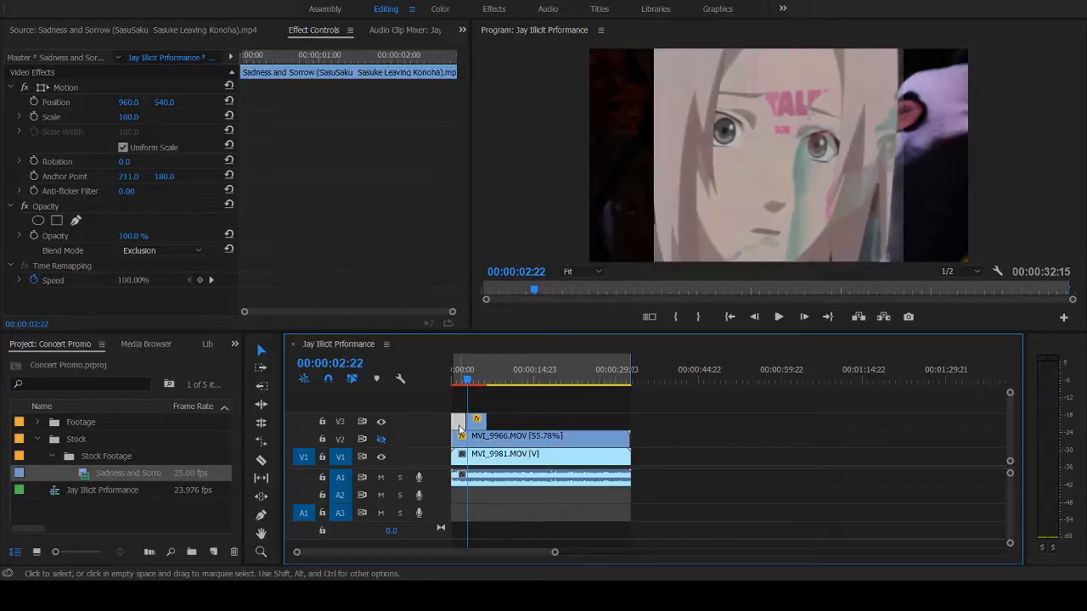
key(Delete)
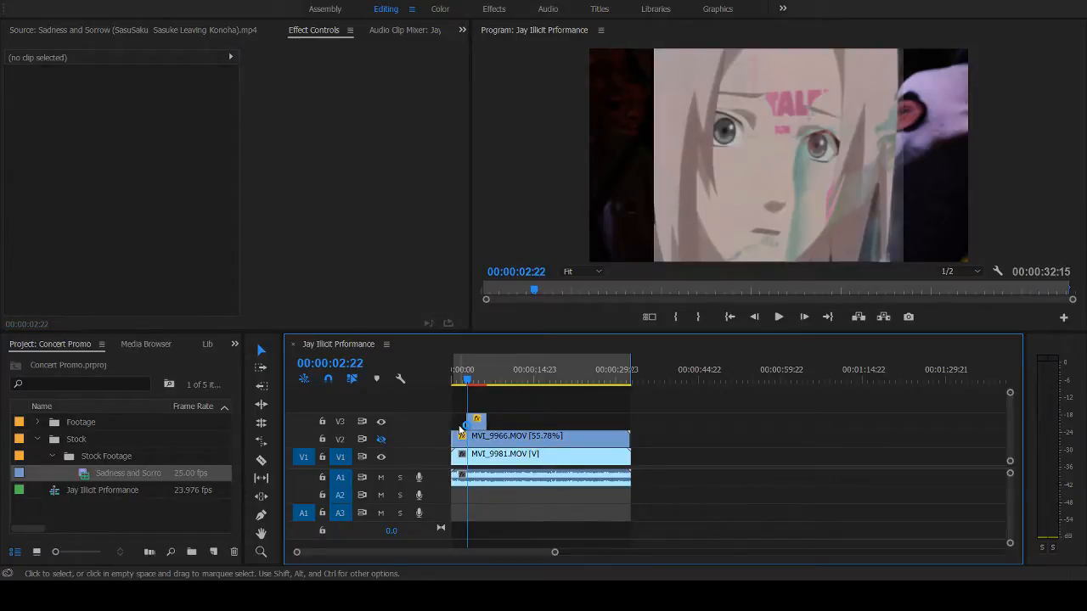
drag(465, 384, 457, 382)
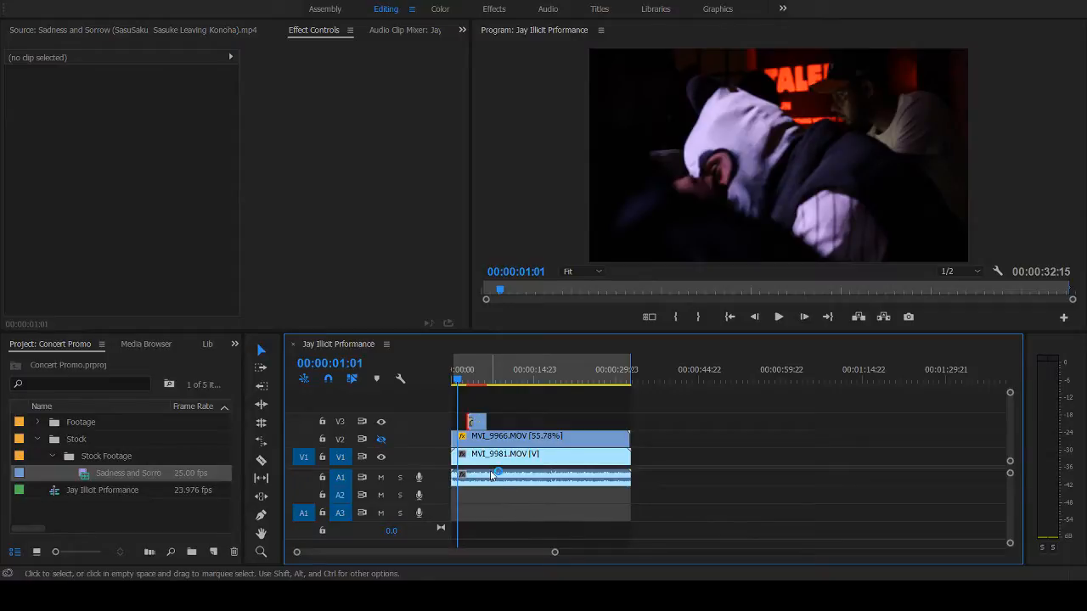
key(space)
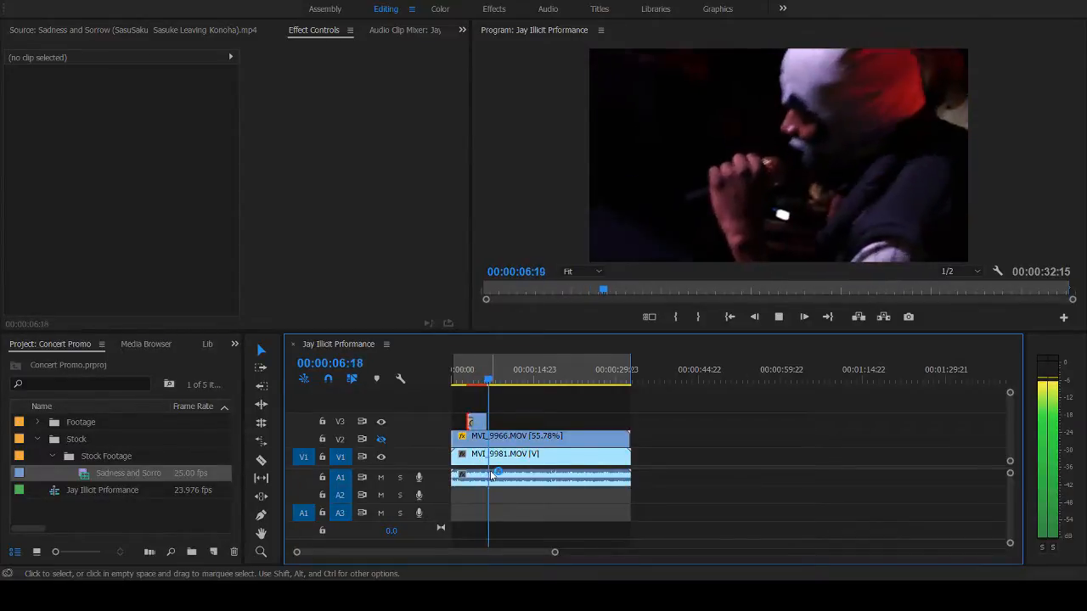
key(space)
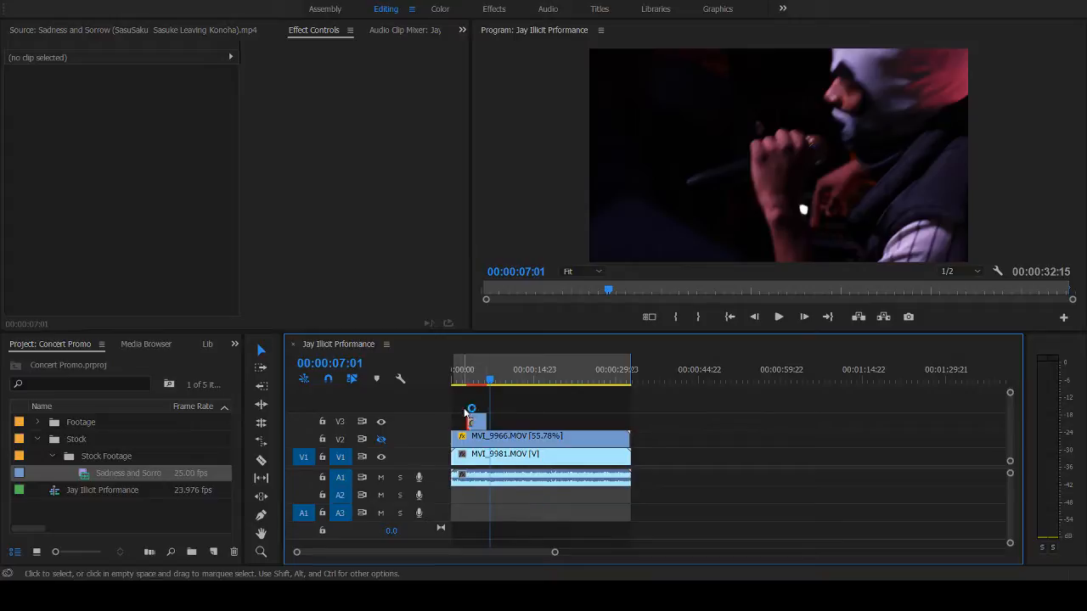
click(467, 381)
key(space)
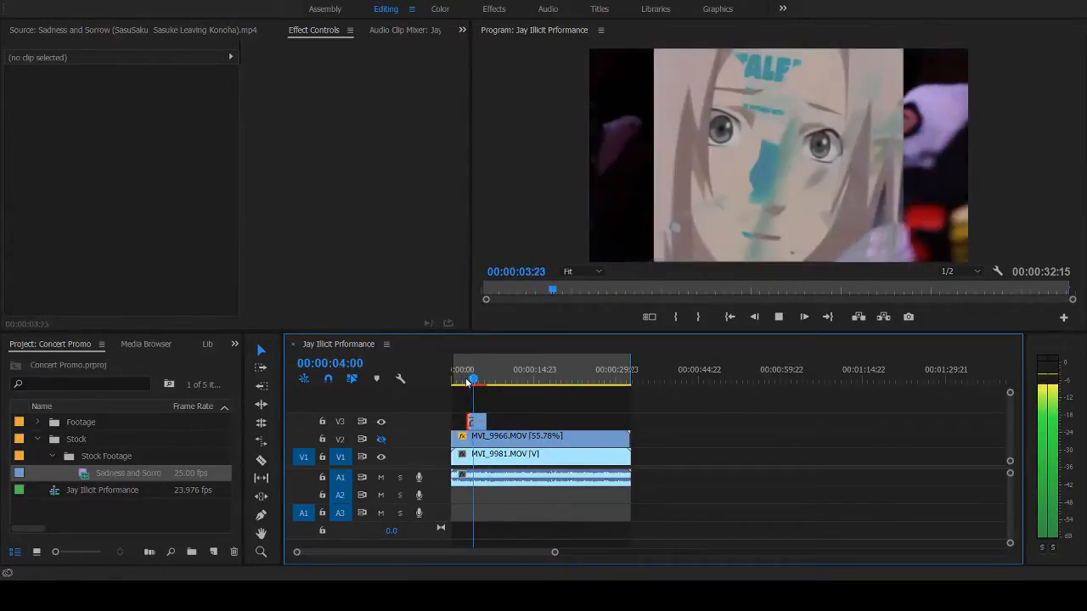
key(space)
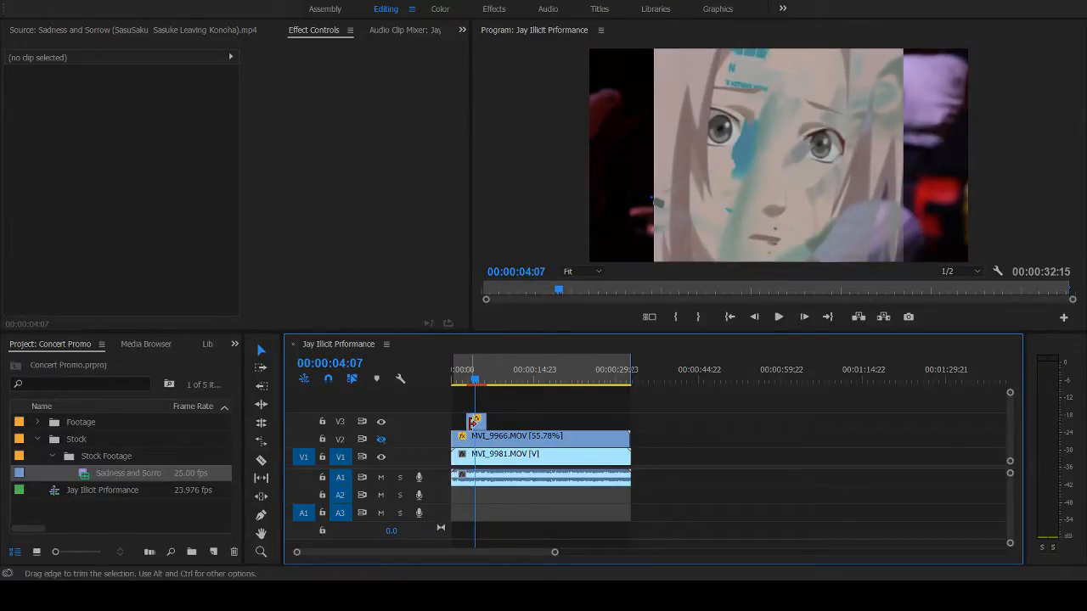
key(ctrl+z)
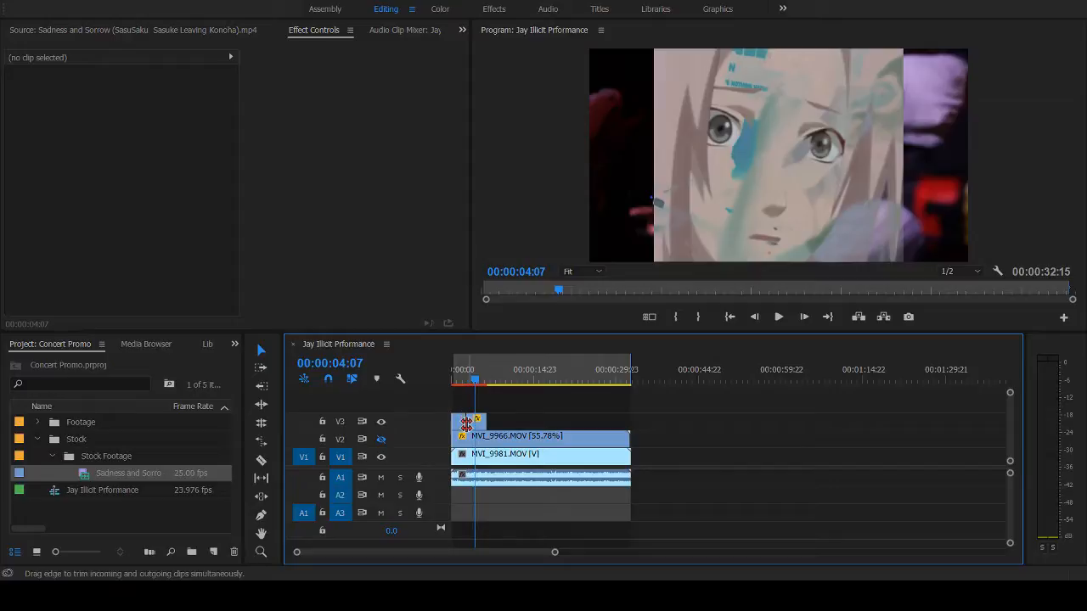
- Play the sequence from the start through the end of the second V3 anime clip to compare the overlays
click(454, 384)
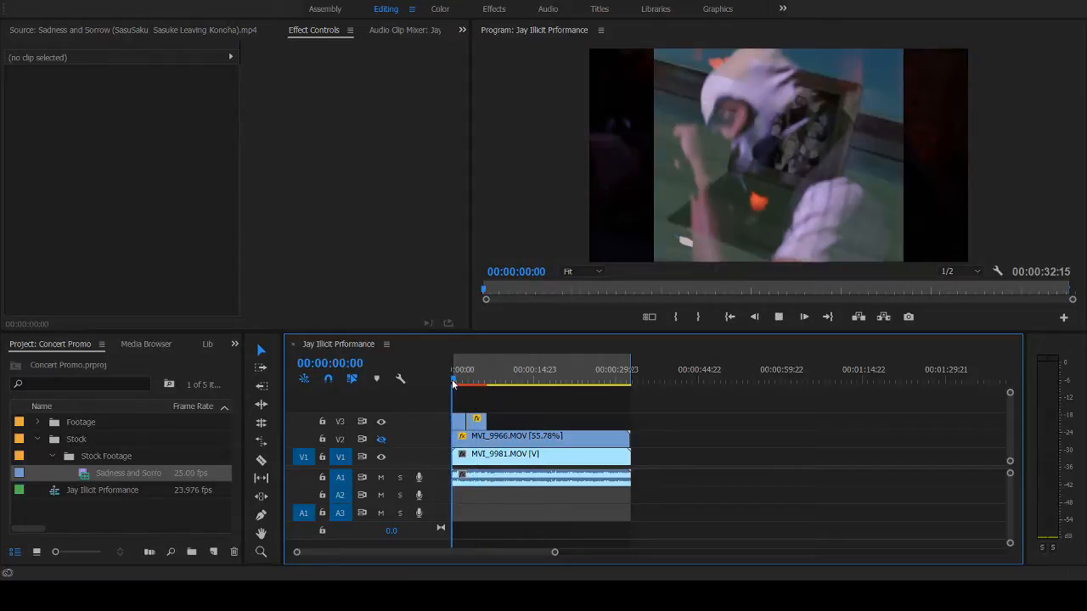
key(space)
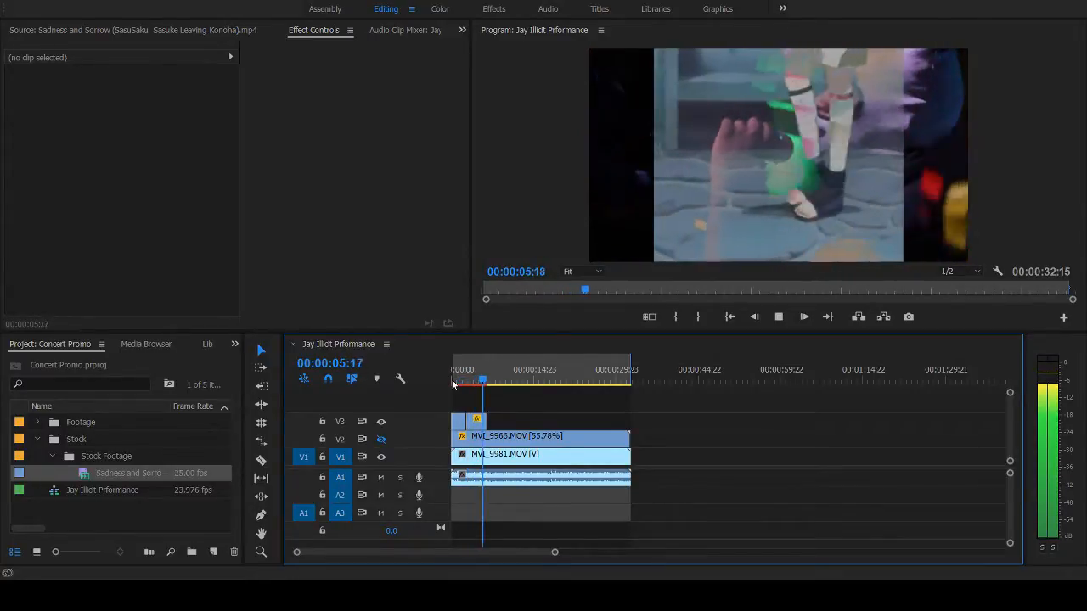
key(space)
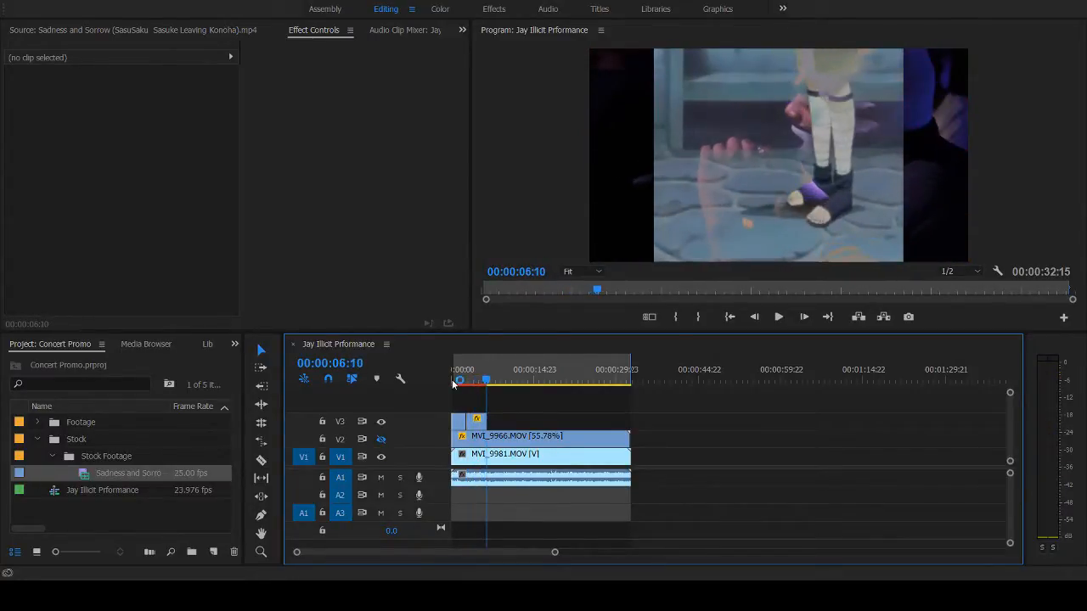
- Turn off opacity keyframing on the second V3 anime clip and set its opacity to 46%
click(476, 424)
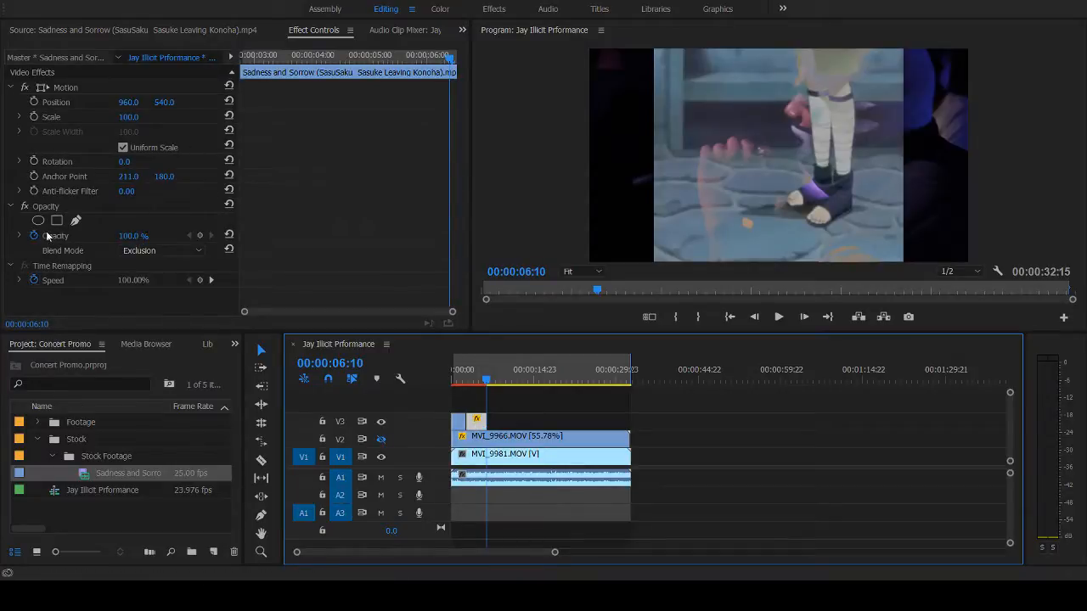
click(85, 236)
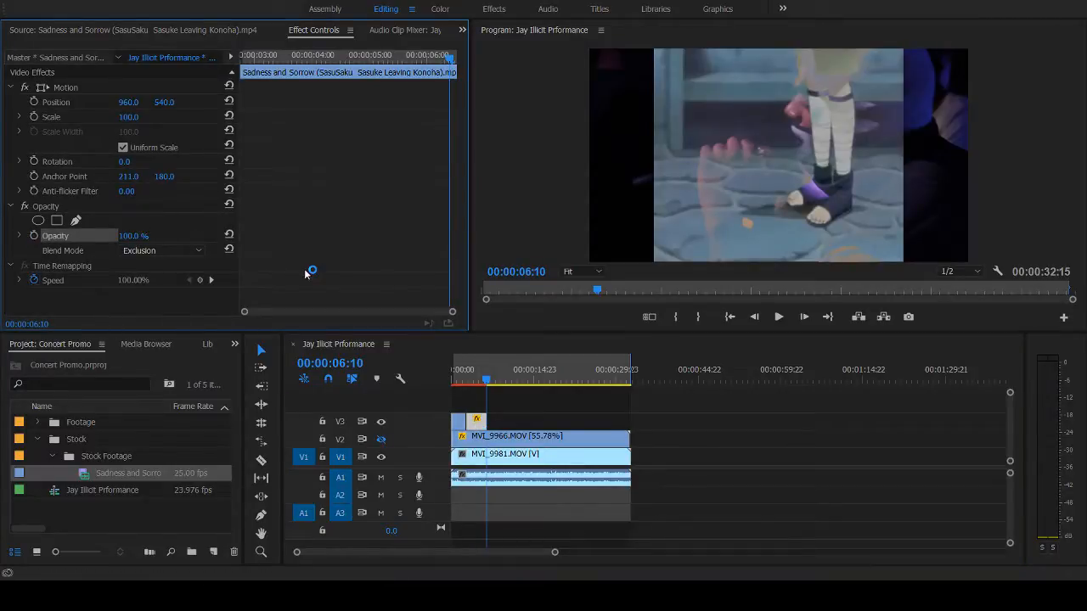
click(127, 237)
text(50)
key(Return)
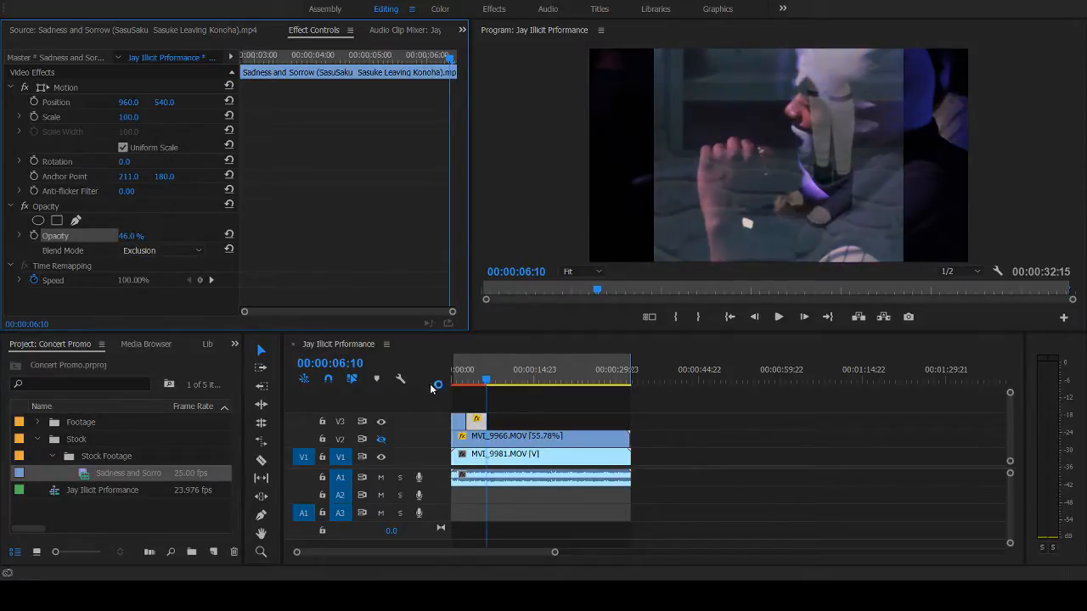
- Find where the face shot ends near 00:00:04:08 and ripple-trim the second V3 clip's start to there, keeping it against the first clip
click(473, 389)
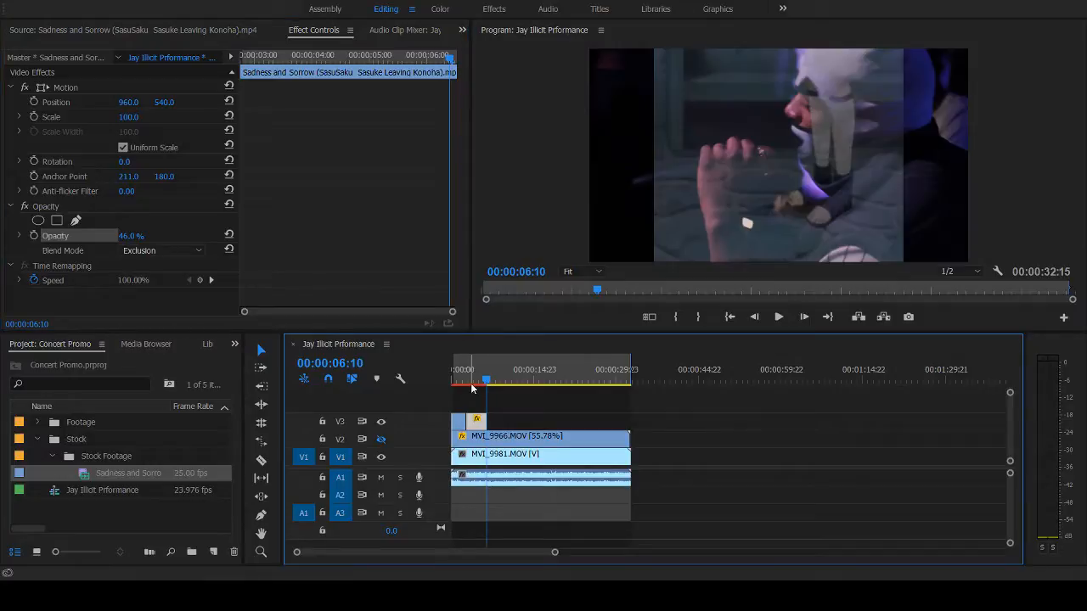
key(space)
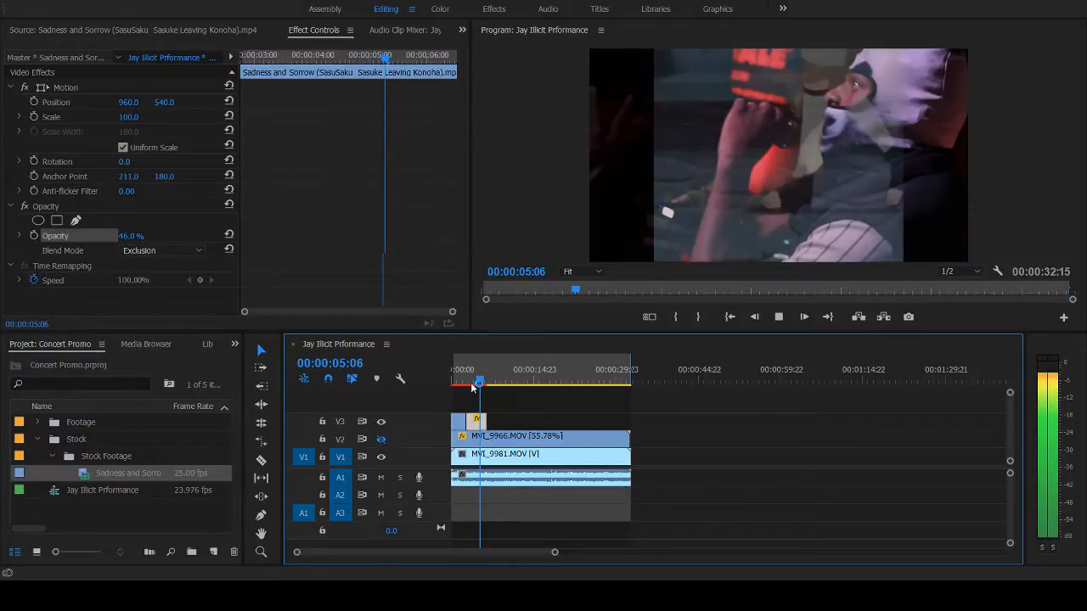
key(space)
click(473, 383)
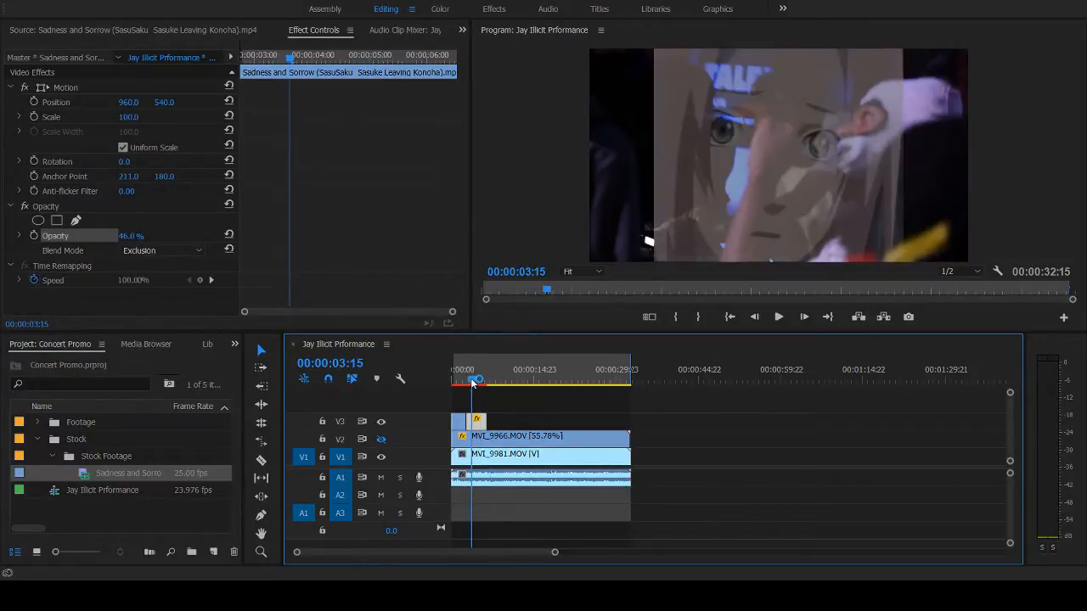
drag(473, 383, 478, 384)
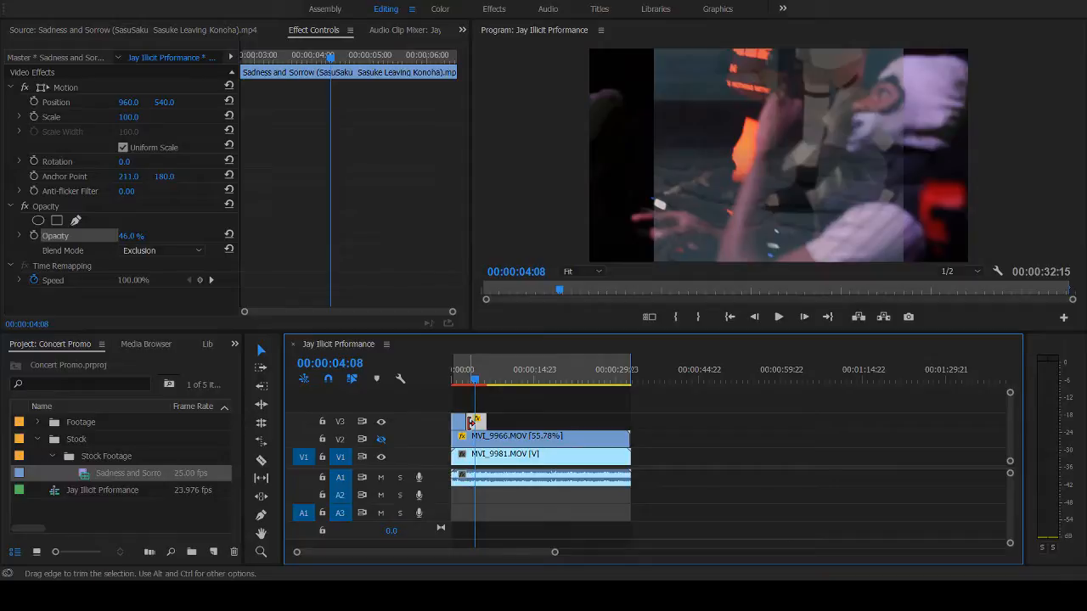
drag(470, 422, 476, 430)
- Play back the opening from about 00:00:00:22 to check the trimmed walking-feet overlay
click(458, 380)
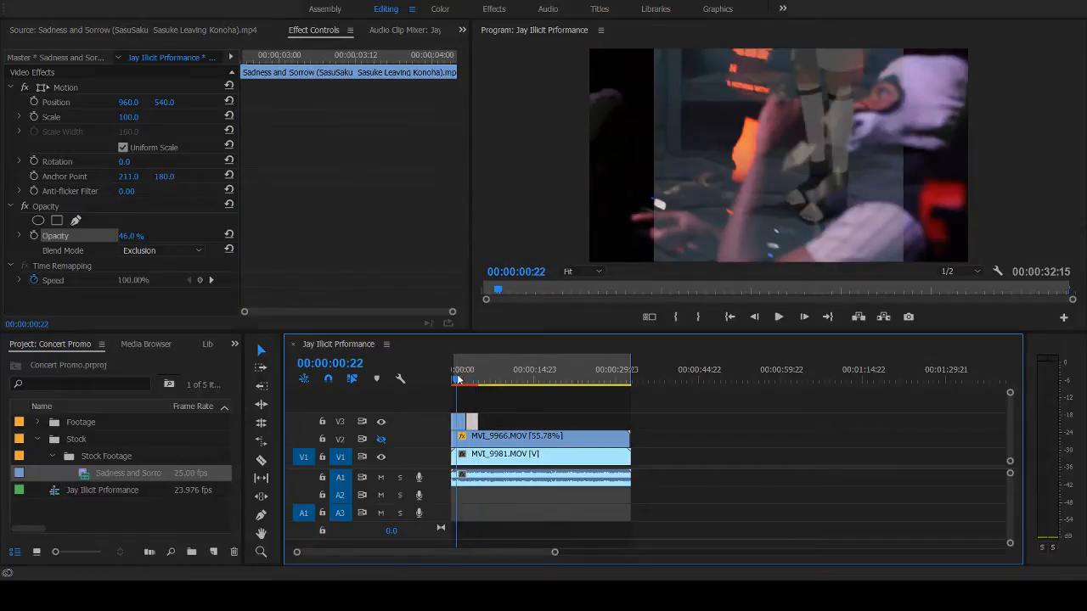
key(space)
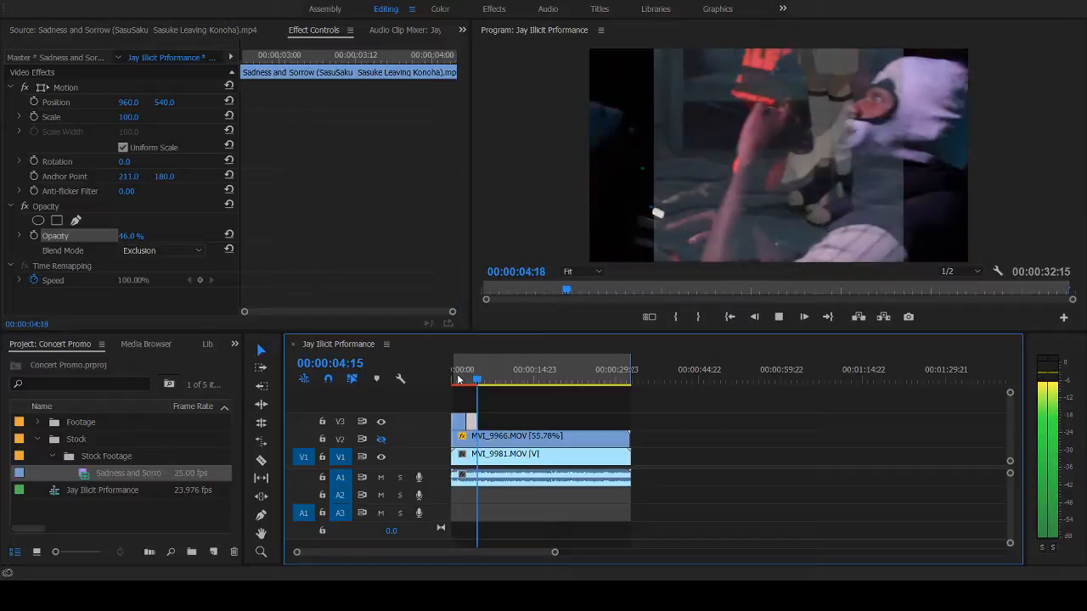
key(space)
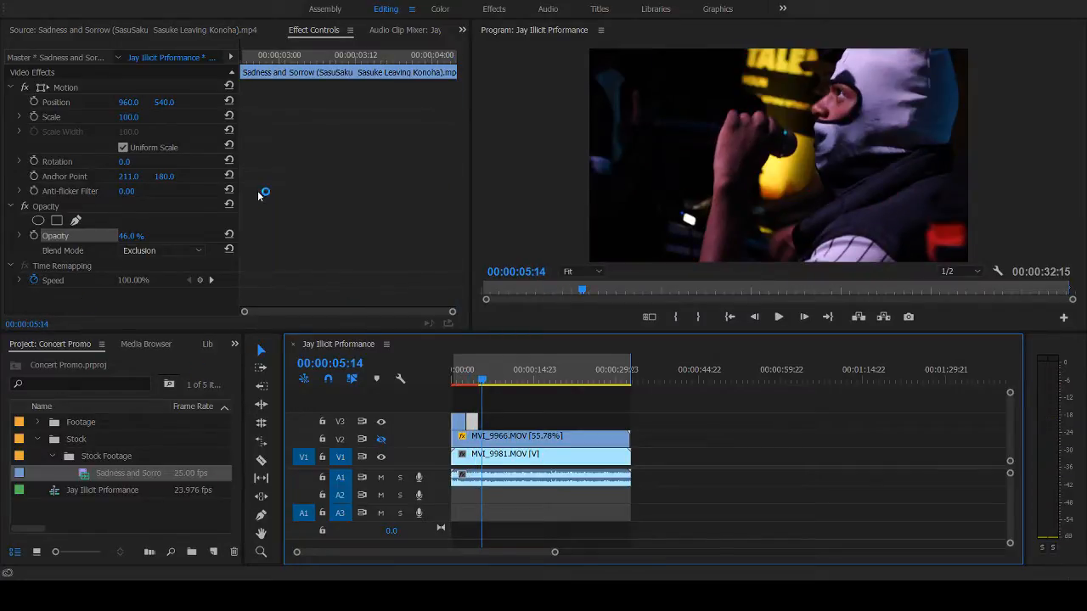
- Preview the source anime video from about 00:00:34:18 to 00:00:39:19 to find the next shot
click(95, 30)
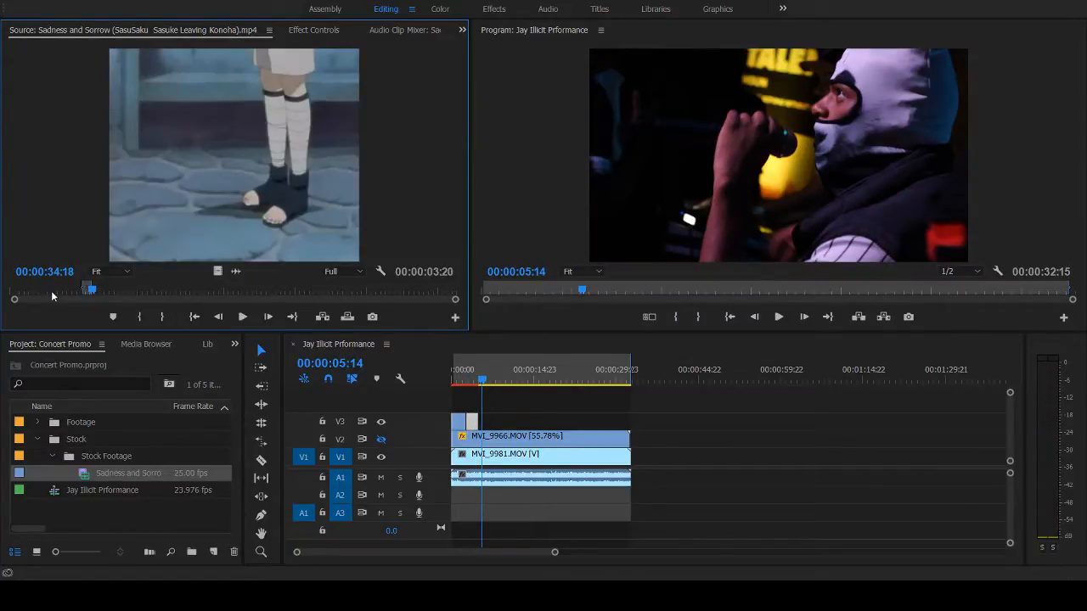
click(95, 291)
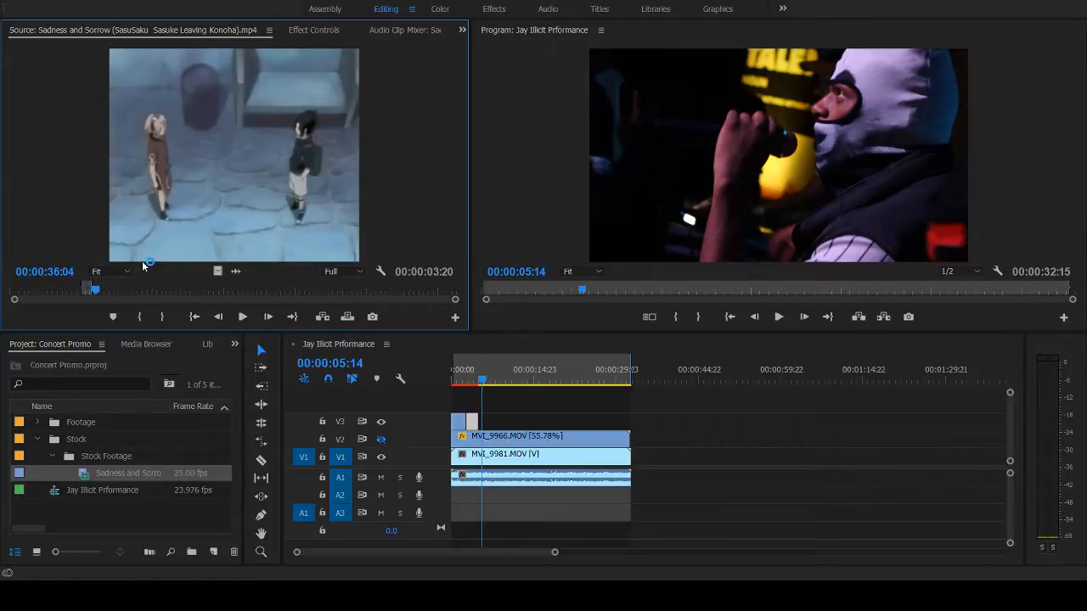
key(space)
key(space)
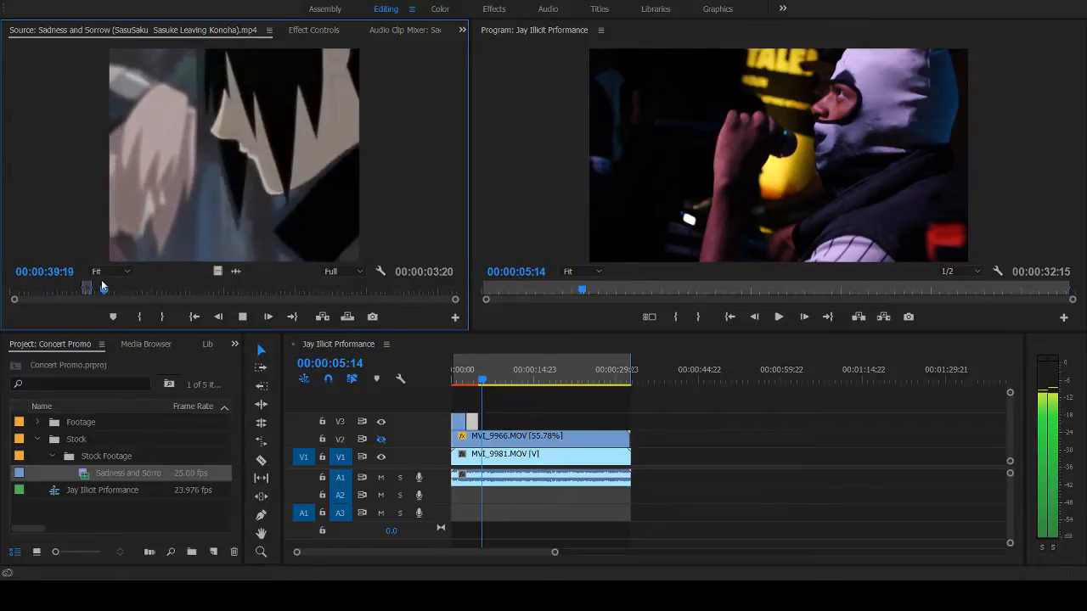
drag(106, 292, 95, 292)
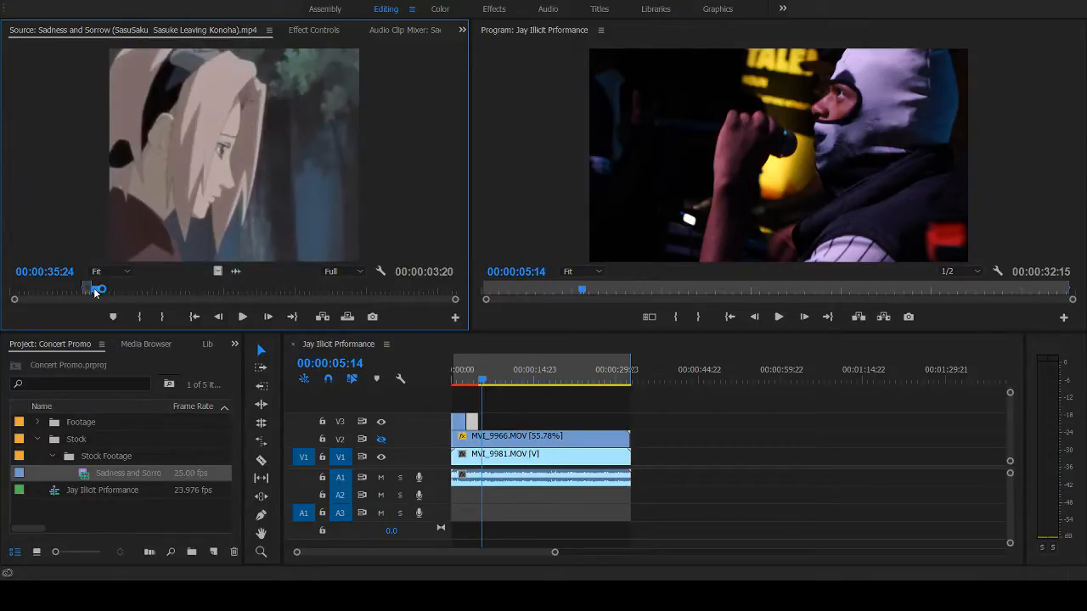
key(space)
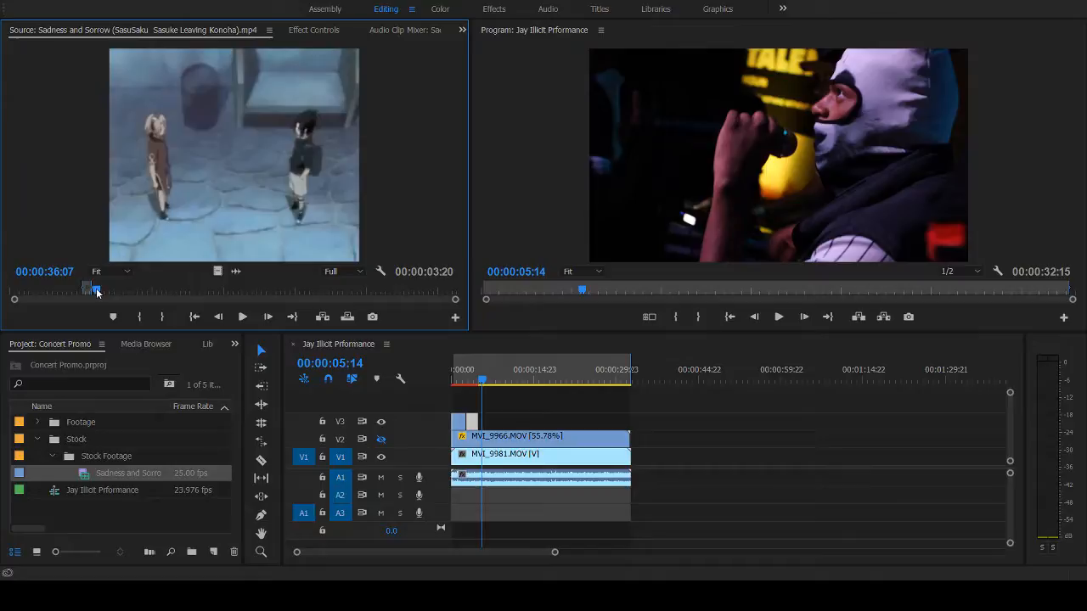
- Mark the source video's In point at the start of the pink-haired character's close-up, checking it with a short playback
click(95, 293)
key(i)
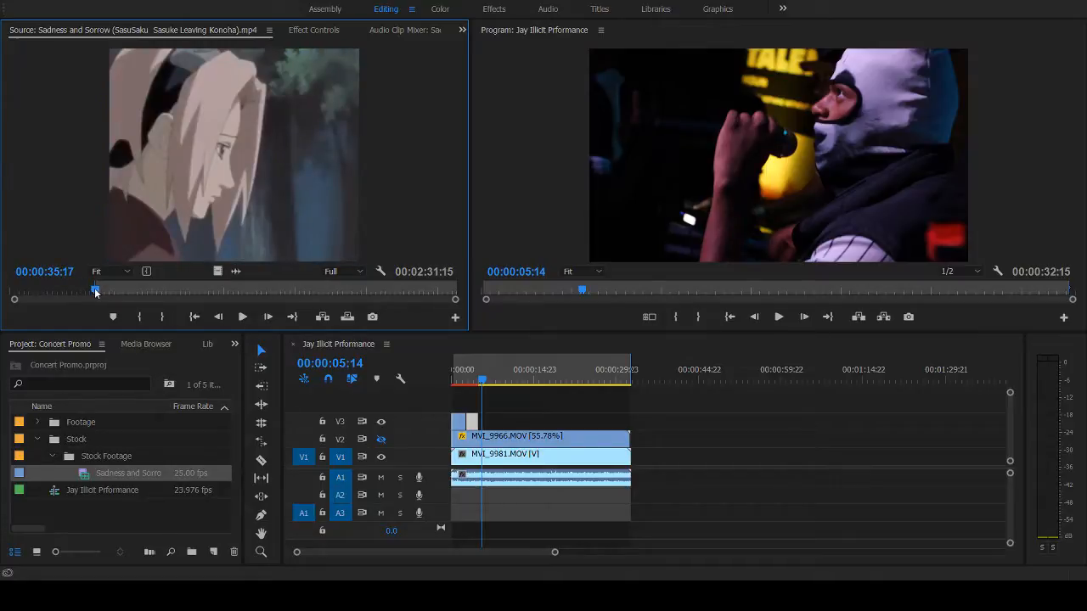
key(space)
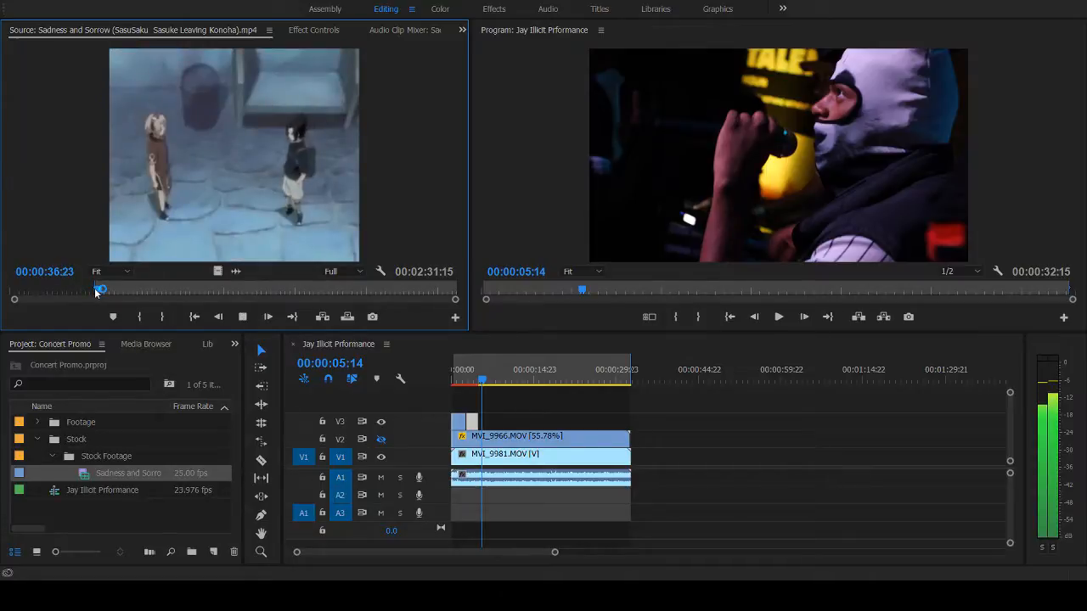
key(space)
click(95, 293)
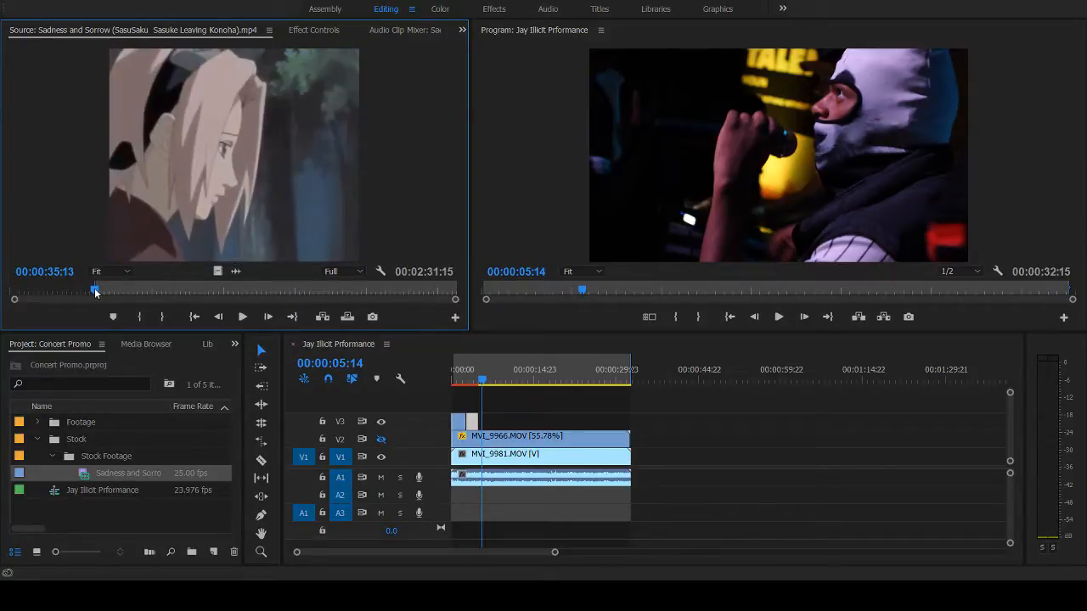
- Find the end of the shot with the dark-haired figure facing forward and mark the source's Out point at 00:00:45:09
drag(95, 293, 109, 294)
key(space)
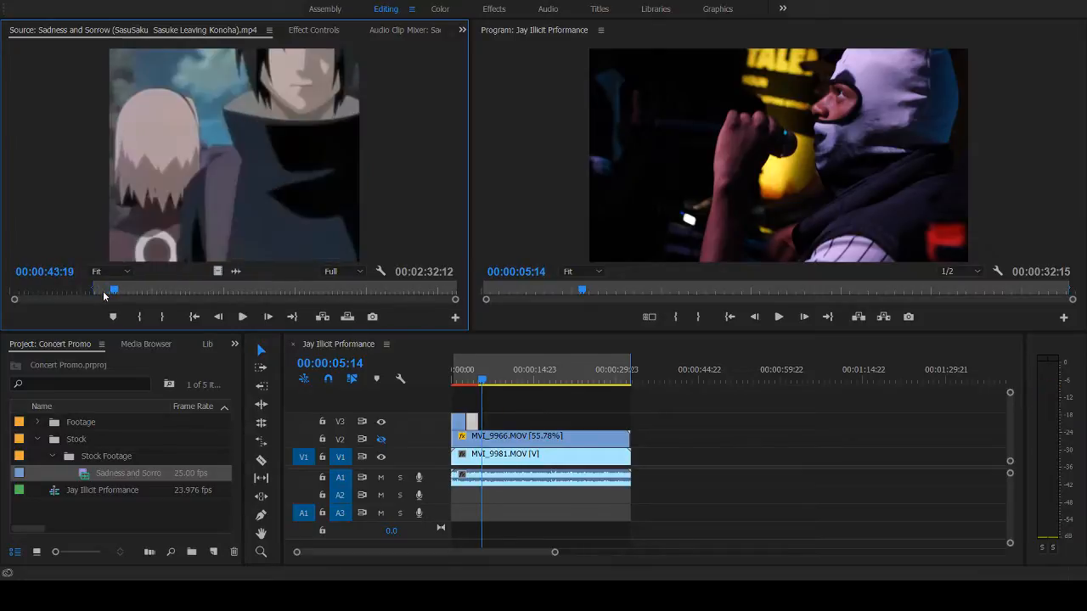
key(space)
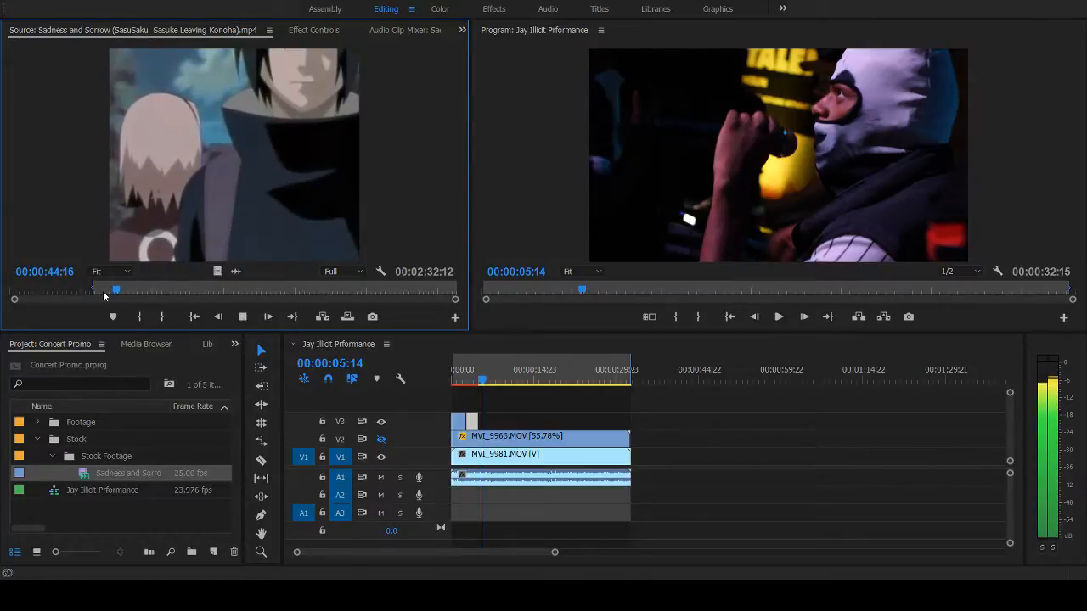
key(space)
key(o)
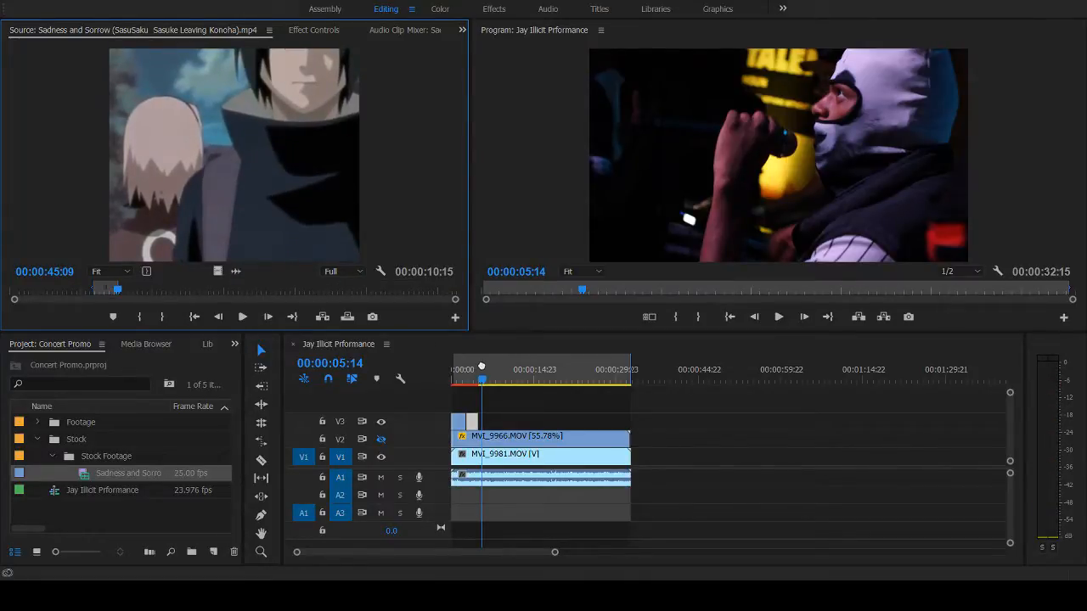
- Place the marked range on V3 as video only, directly after the second anime clip, and scale it to the frame height
drag(218, 272, 496, 418)
click(476, 383)
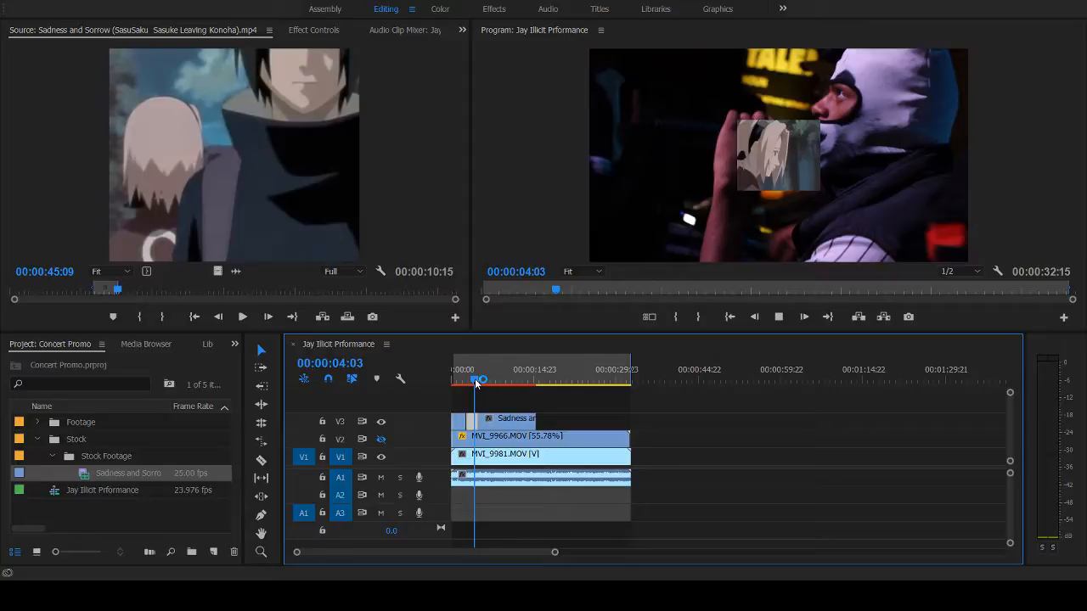
key(space)
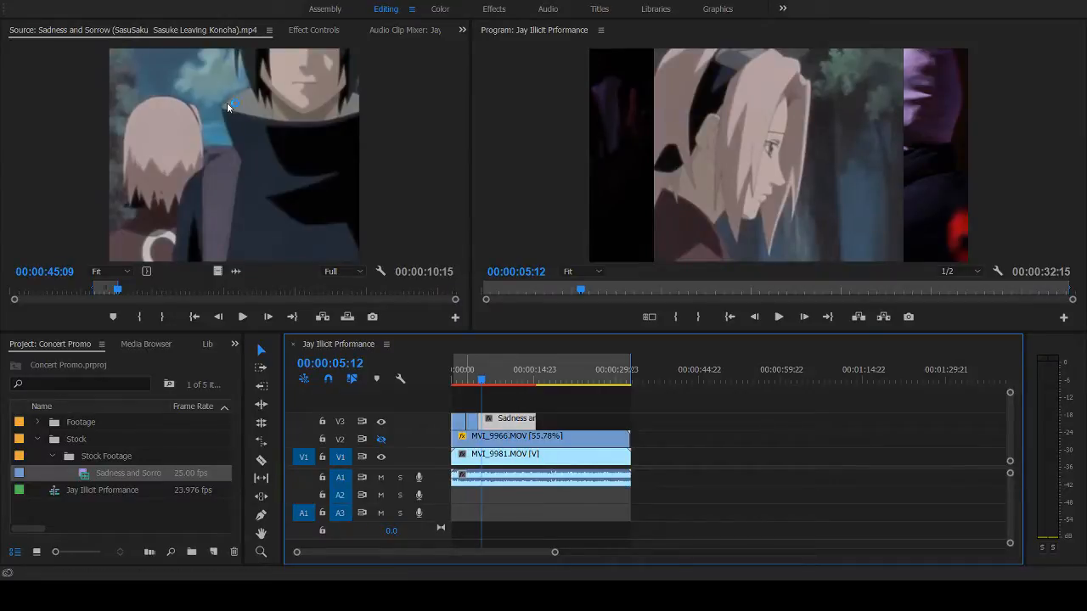
- Turn off opacity keyframing on the third V3 clip, set its blend mode to Divide and play it back
click(313, 32)
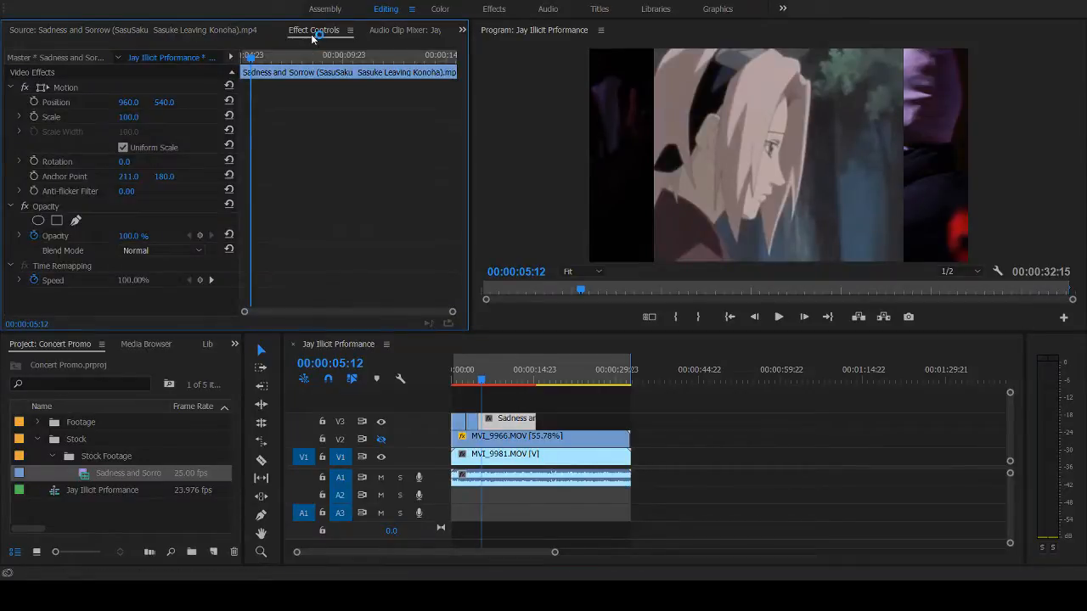
click(42, 235)
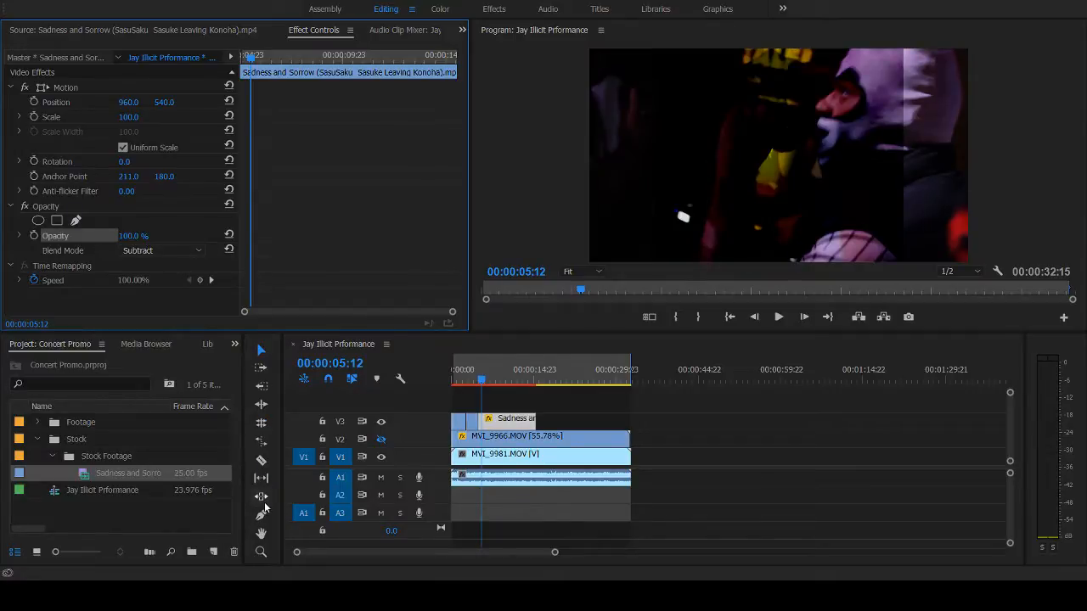
key(Down)
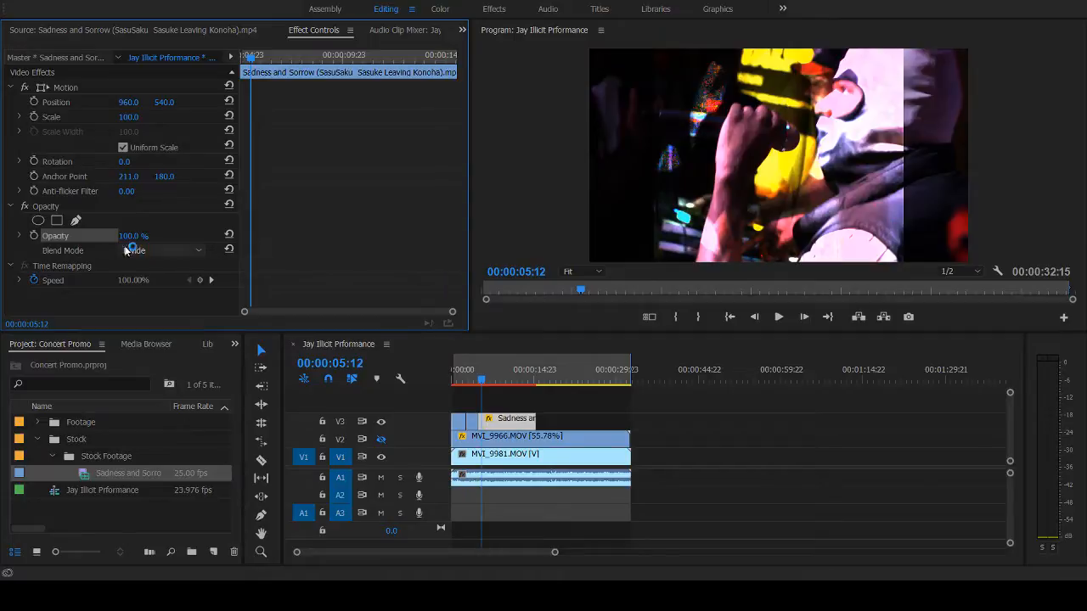
key(space)
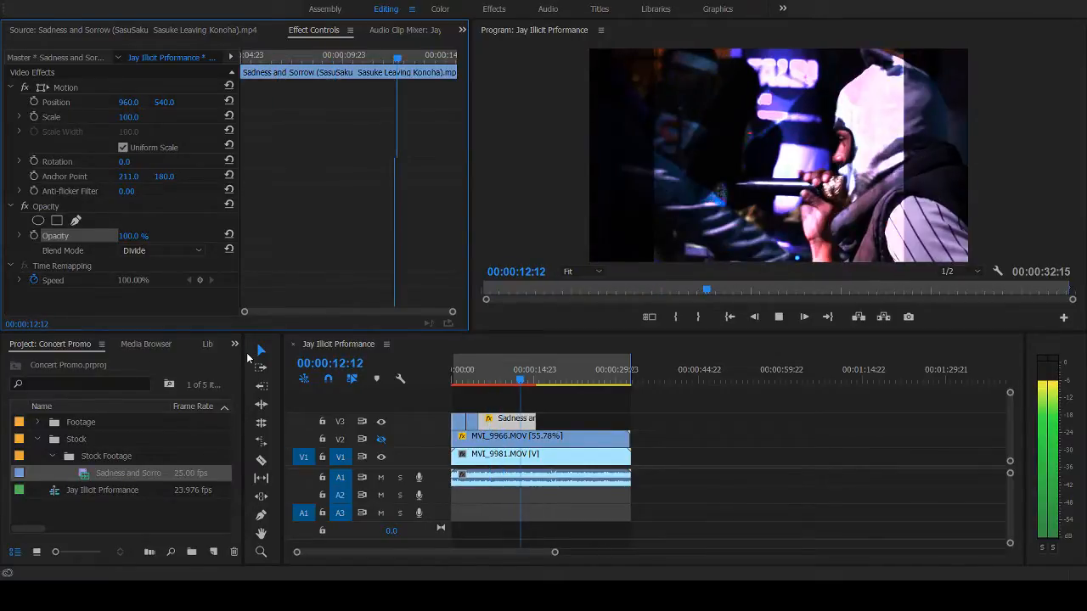
key(space)
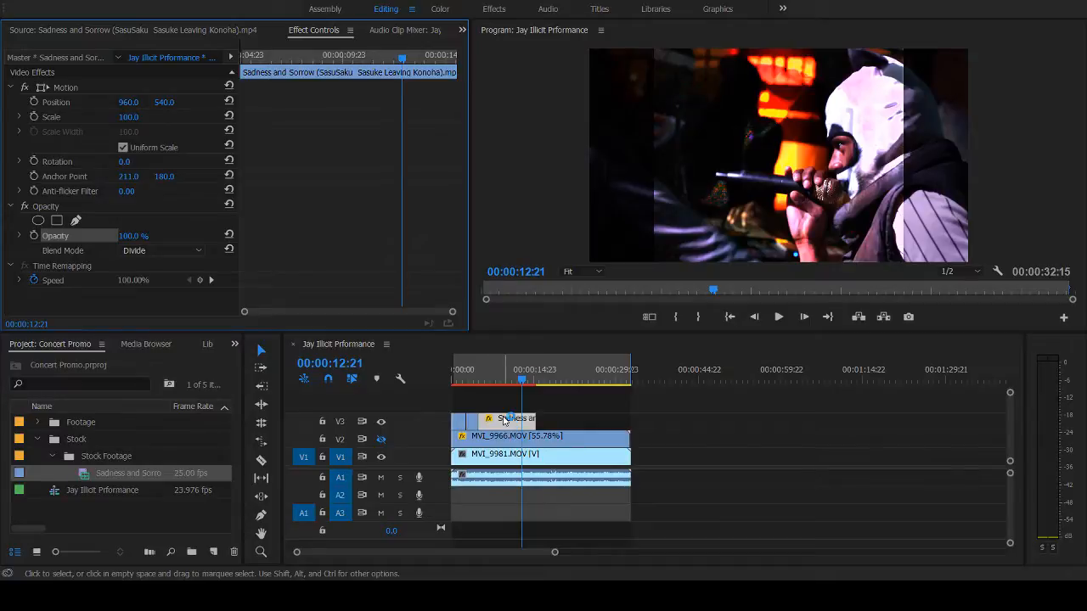
- Add more tracks to the sequence and duplicate the third V3 anime clip onto V4 directly above it
click(402, 406)
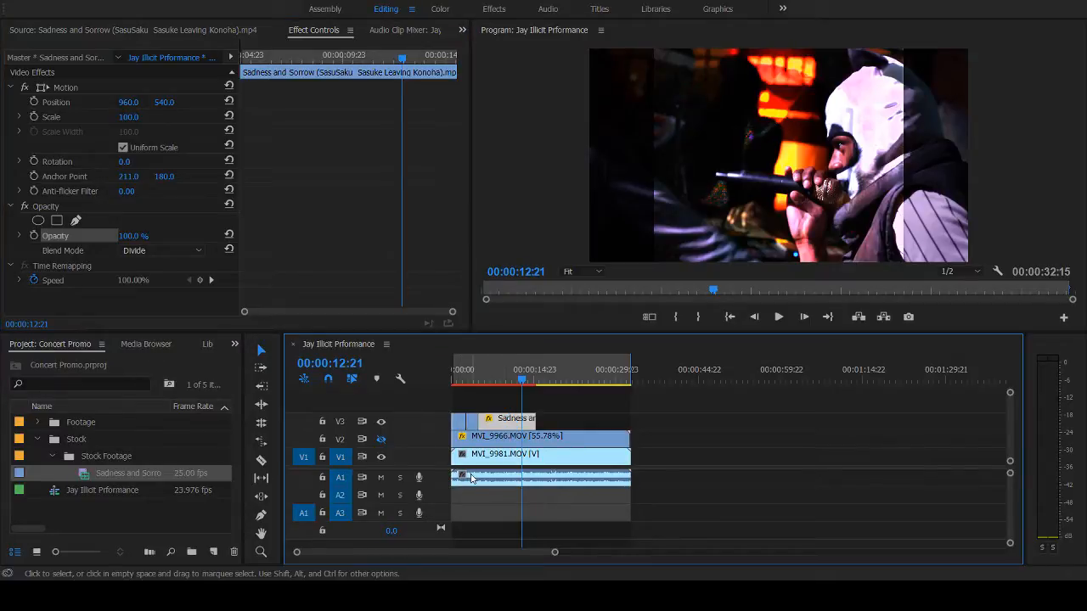
key(Return)
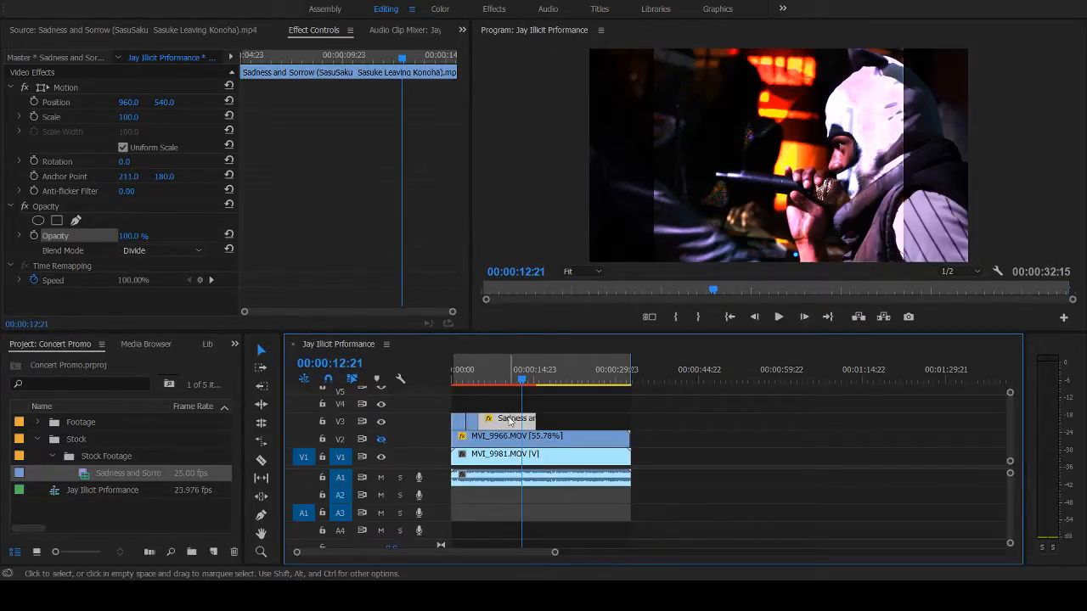
drag(511, 422, 509, 408)
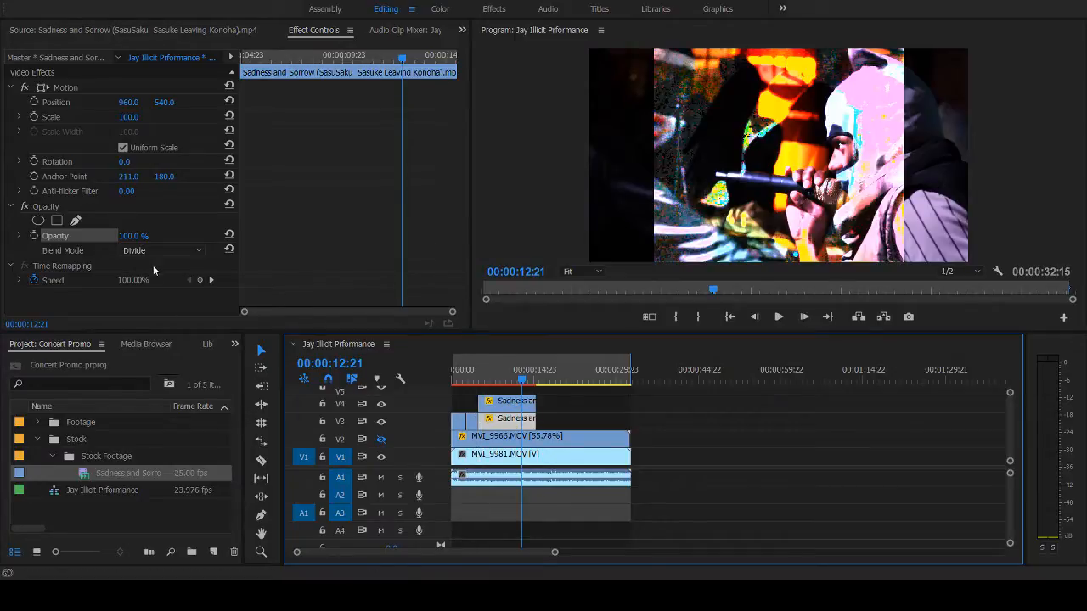
- Set the third V3 clip's blend mode to Exclusion and shift its V4 copy slightly later in the timeline
click(164, 255)
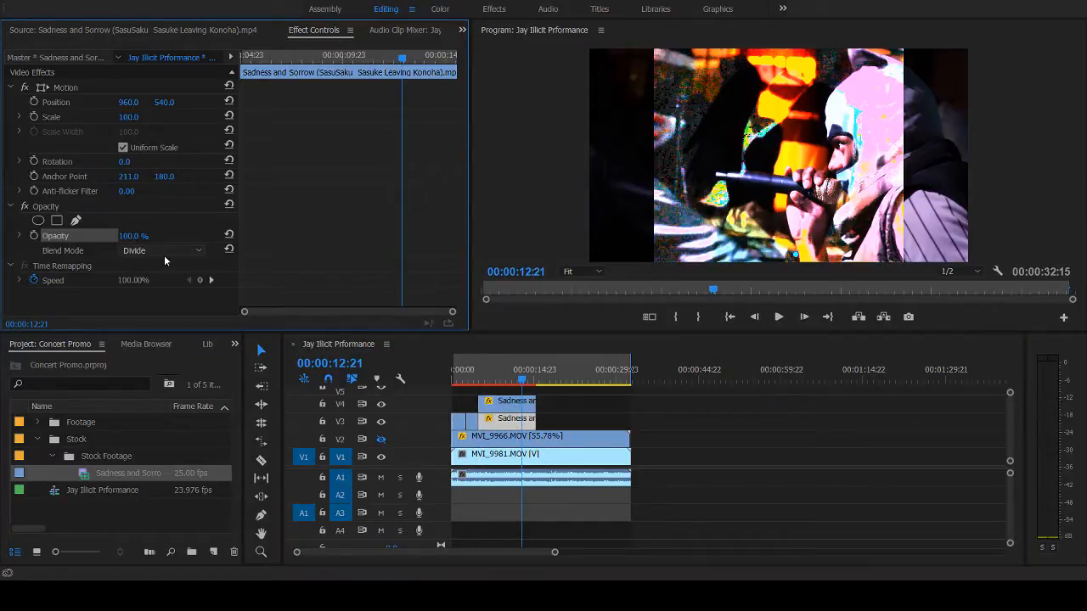
click(266, 481)
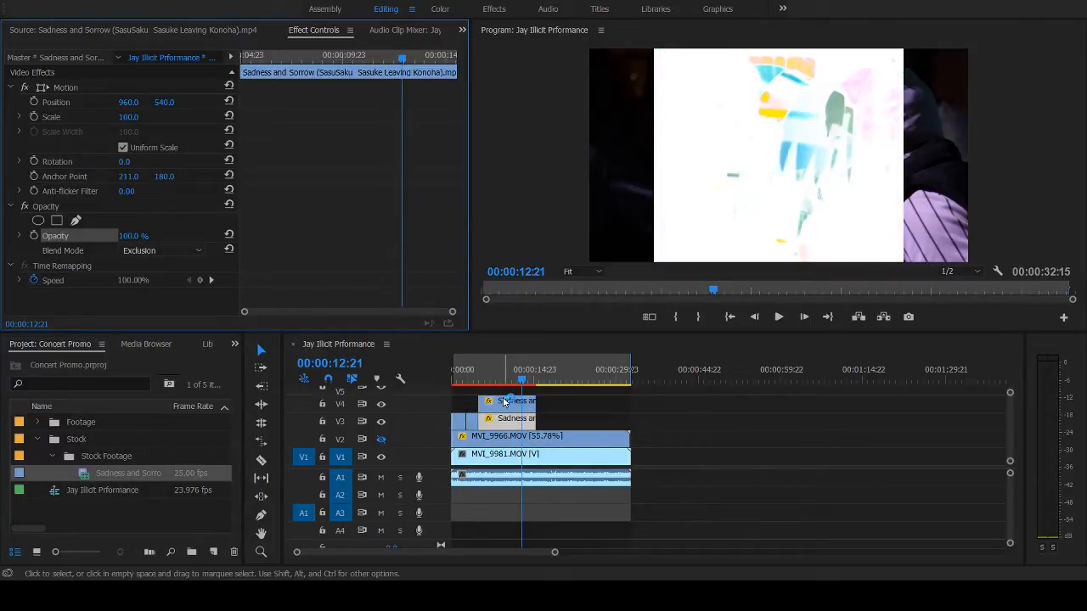
click(504, 401)
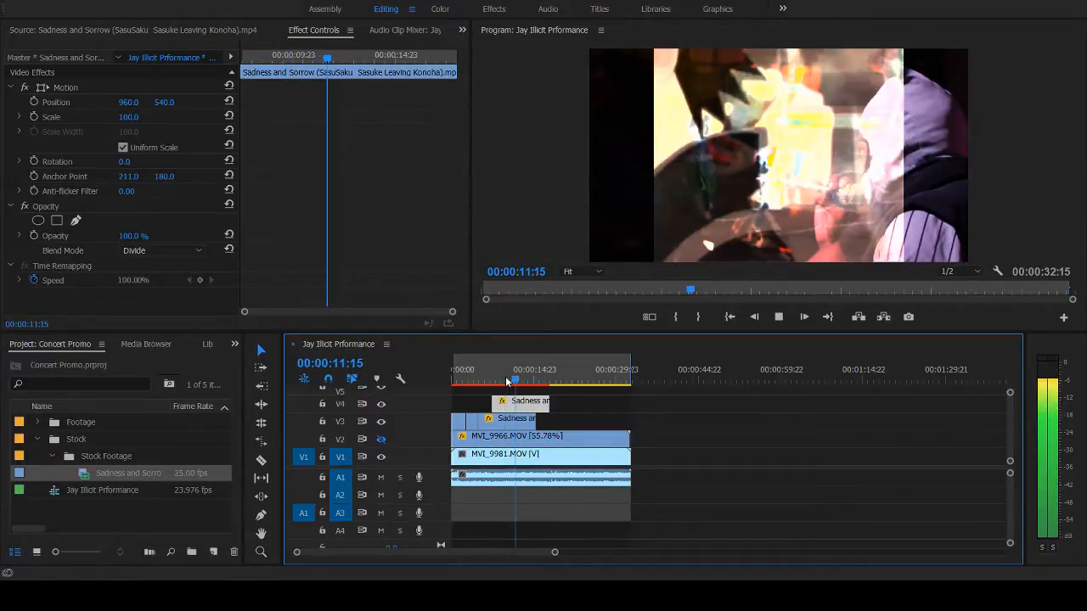
- Replay the overlapping V3 and V4 anime overlays from about 00:00:09:07 to judge the blend
key(space)
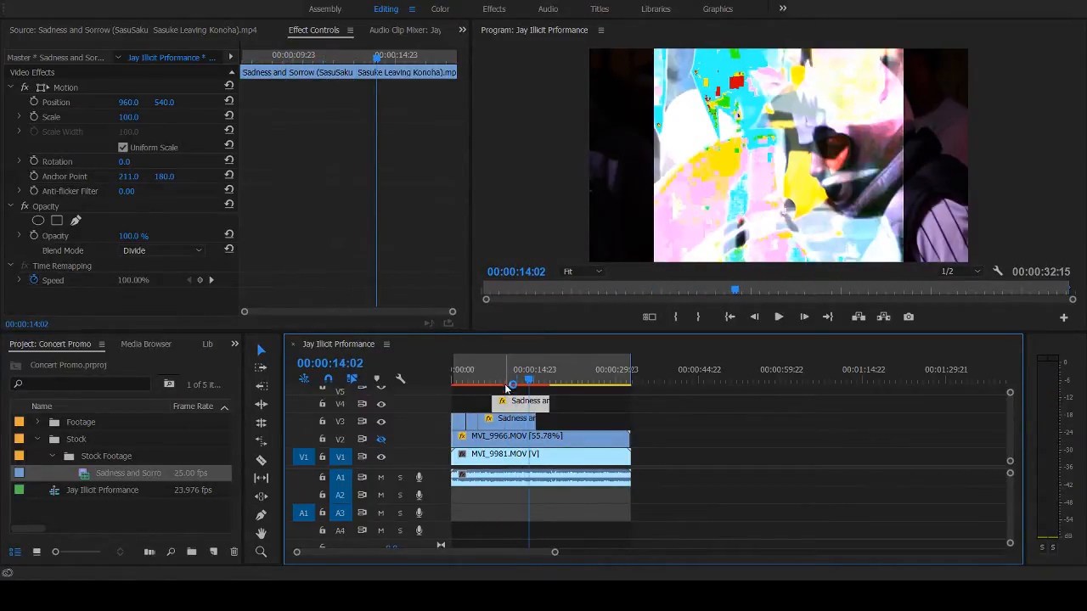
click(504, 377)
key(space)
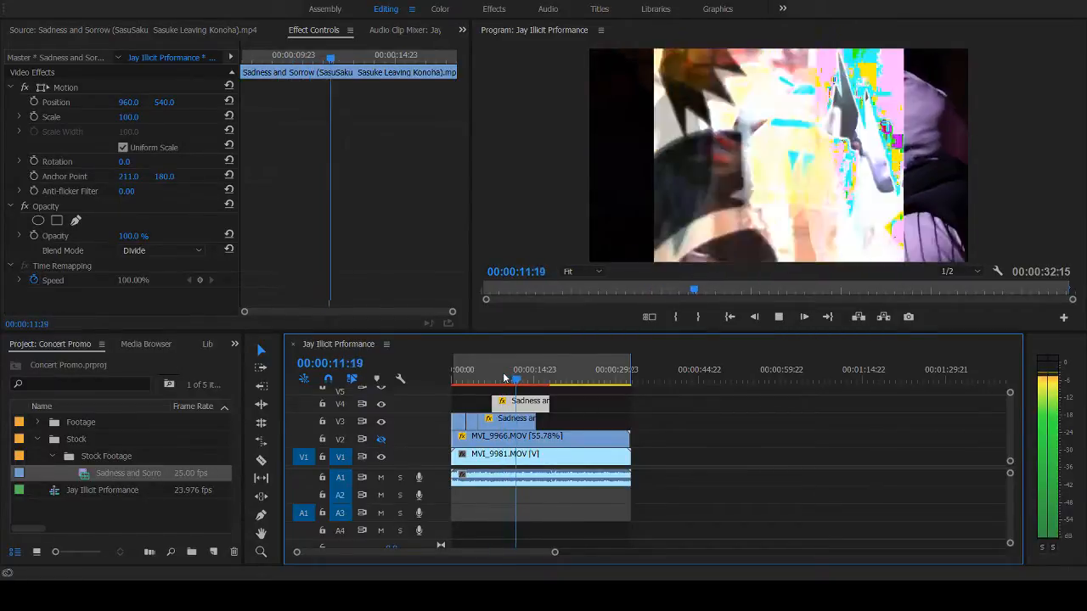
click(503, 372)
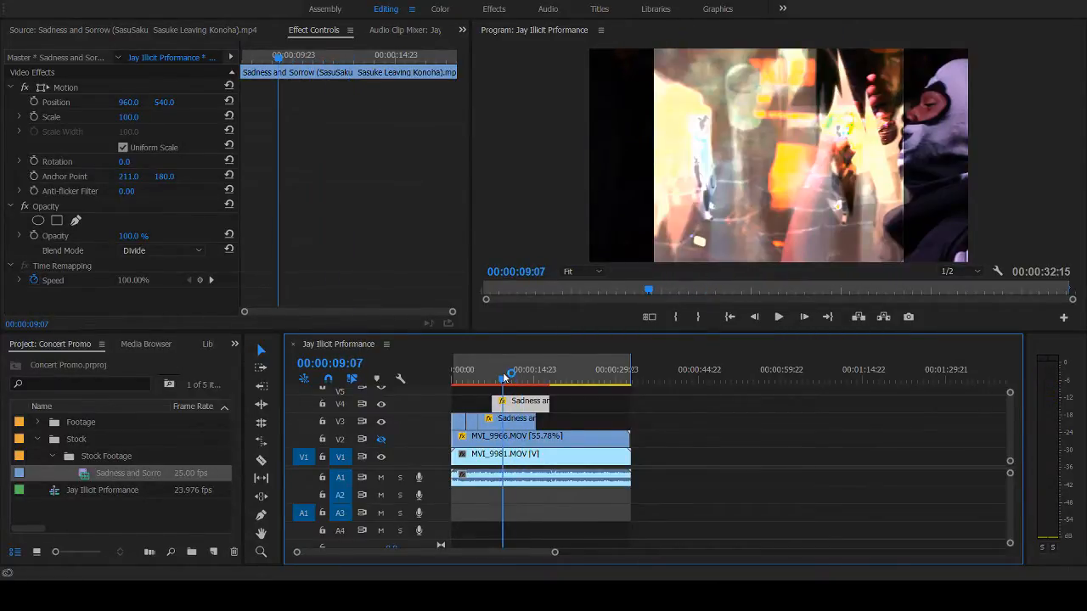
- Play the sequence from about 00:00:04:15 and move to the end of the third V3 clip to review the layered overlays
drag(503, 372, 478, 383)
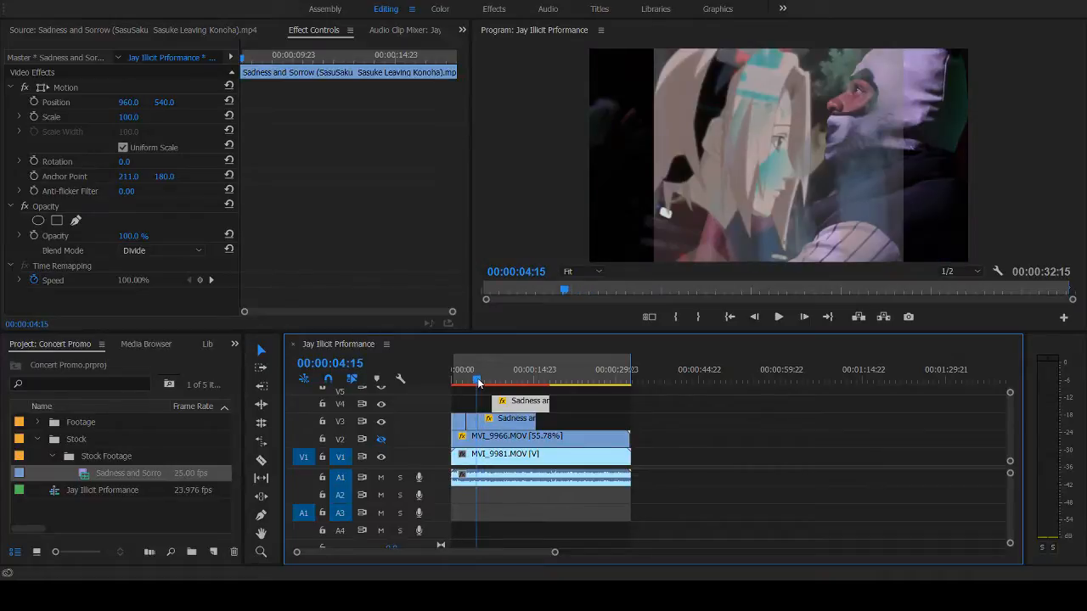
key(space)
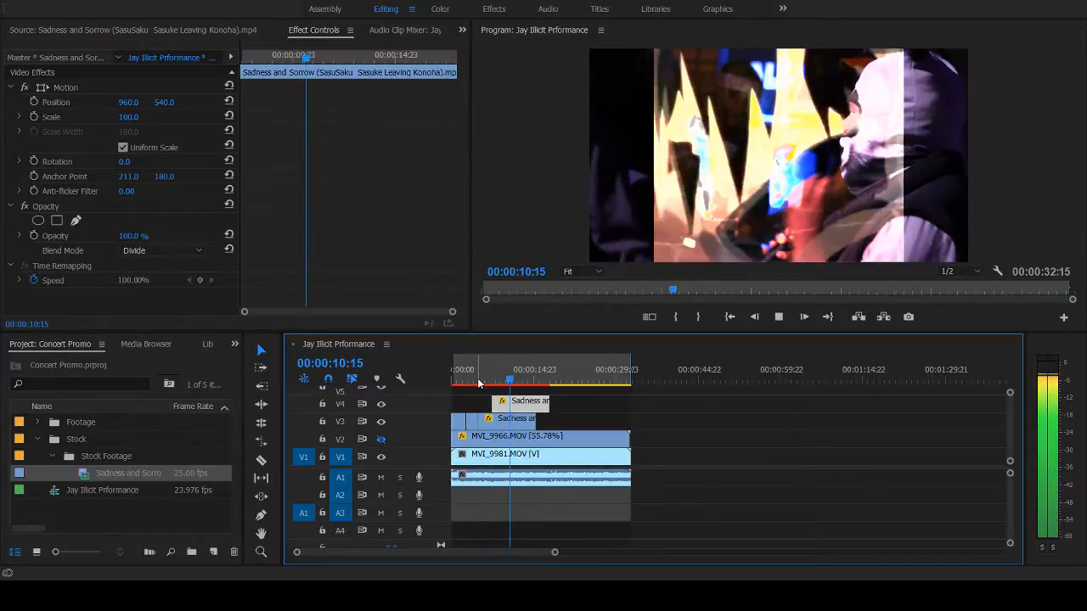
key(space)
key(space)
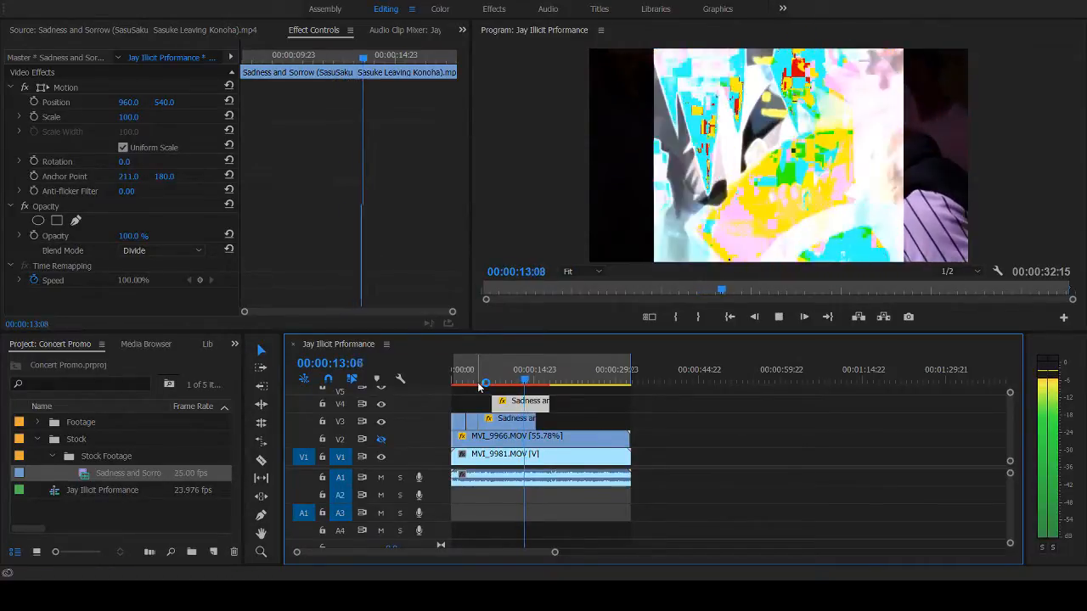
key(space)
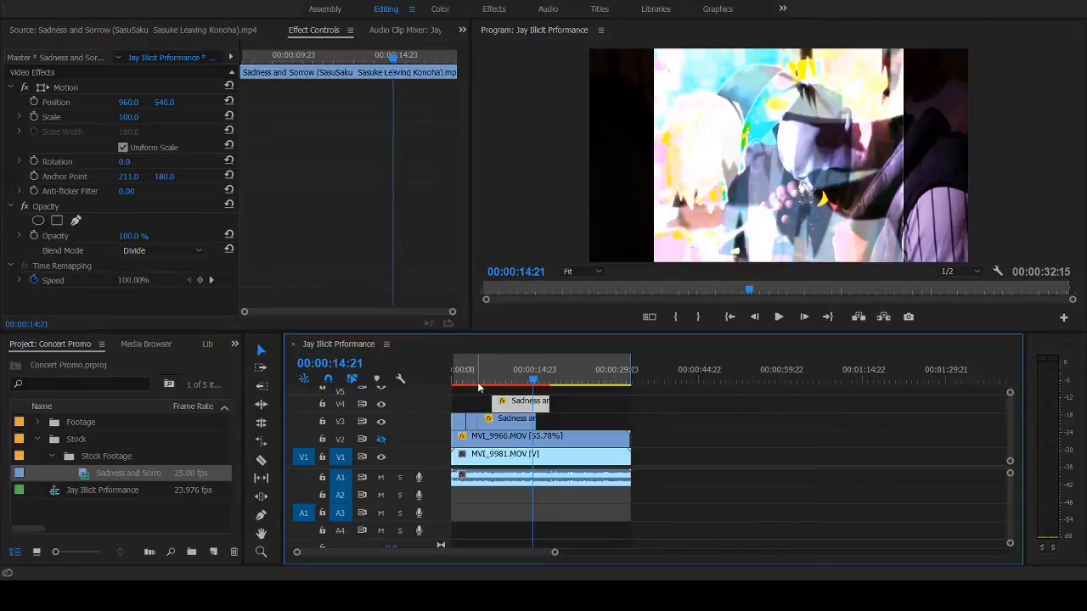
key(Down)
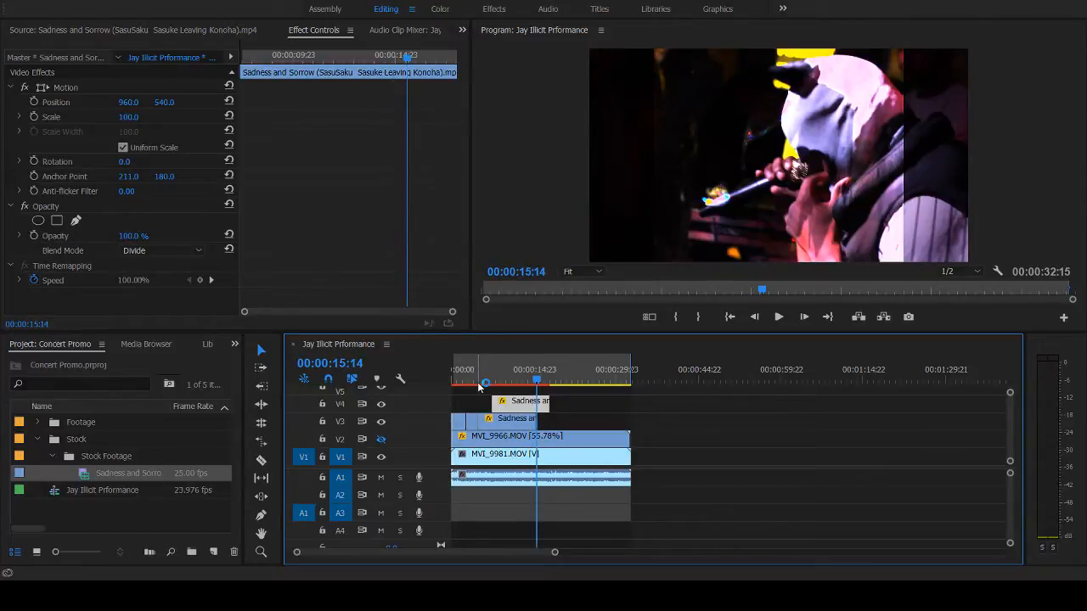
- Play the layered overlays again from about 00:00:05:16, stopping at 00:00:13:18
drag(479, 386, 486, 384)
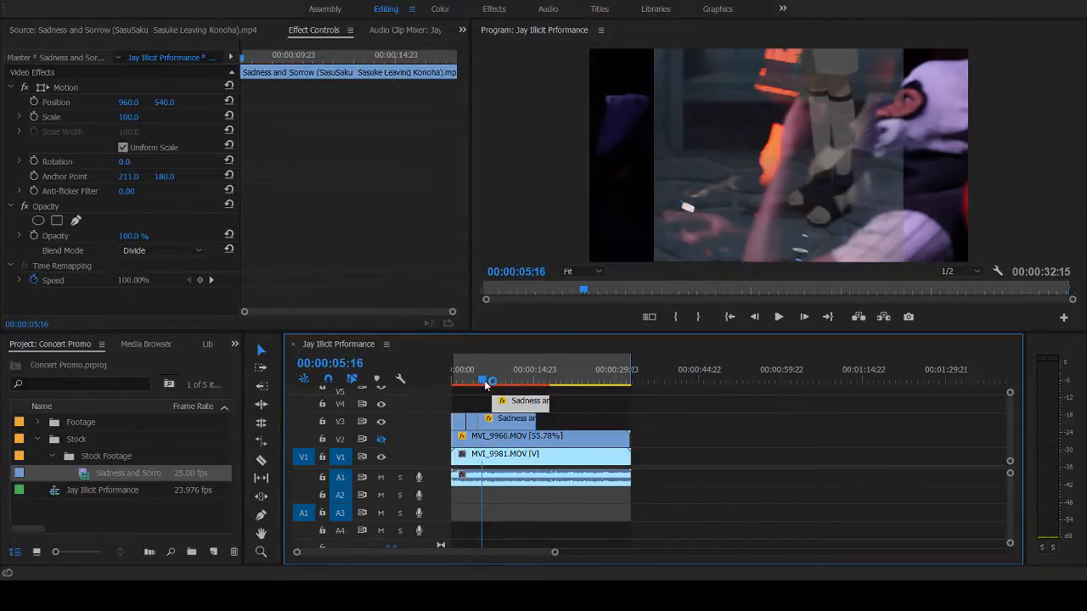
key(space)
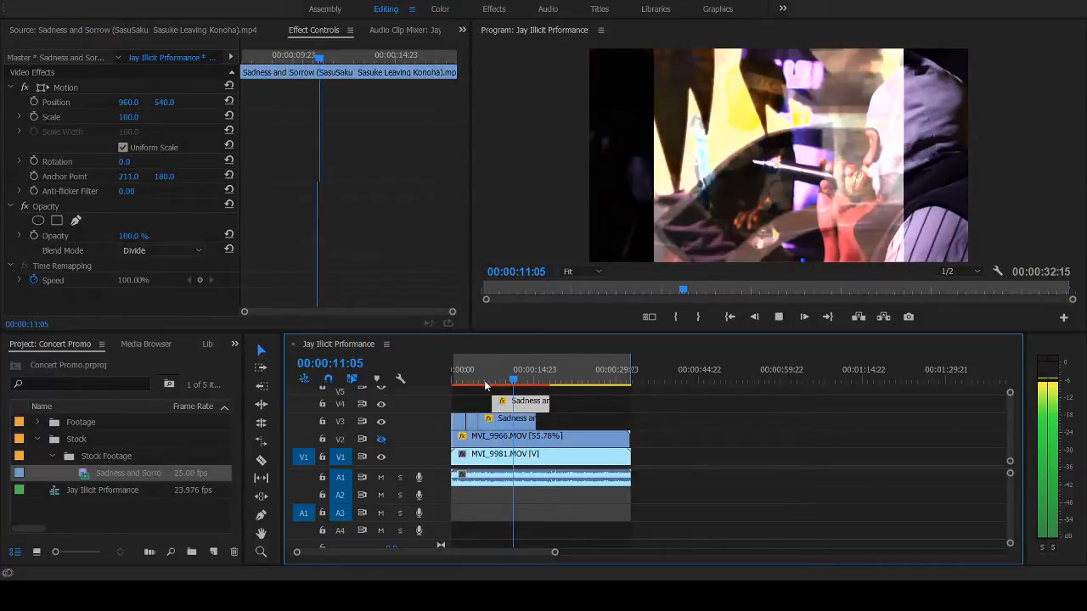
key(space)
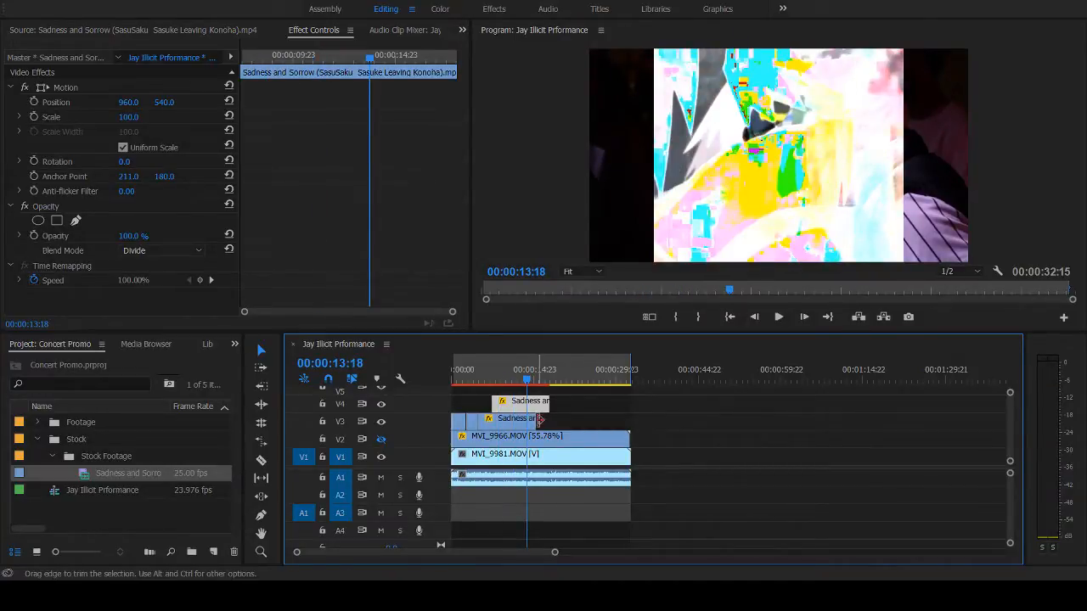
- Play the overlays up to 00:00:14:13 and expand the A1 track's height to show its audio waveform
key(space)
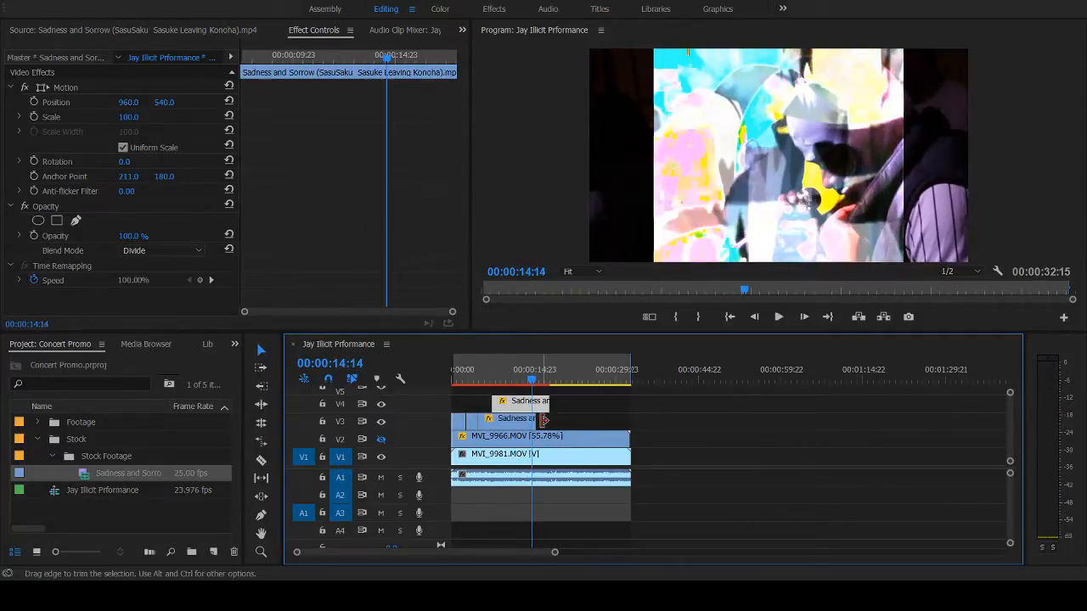
key(space)
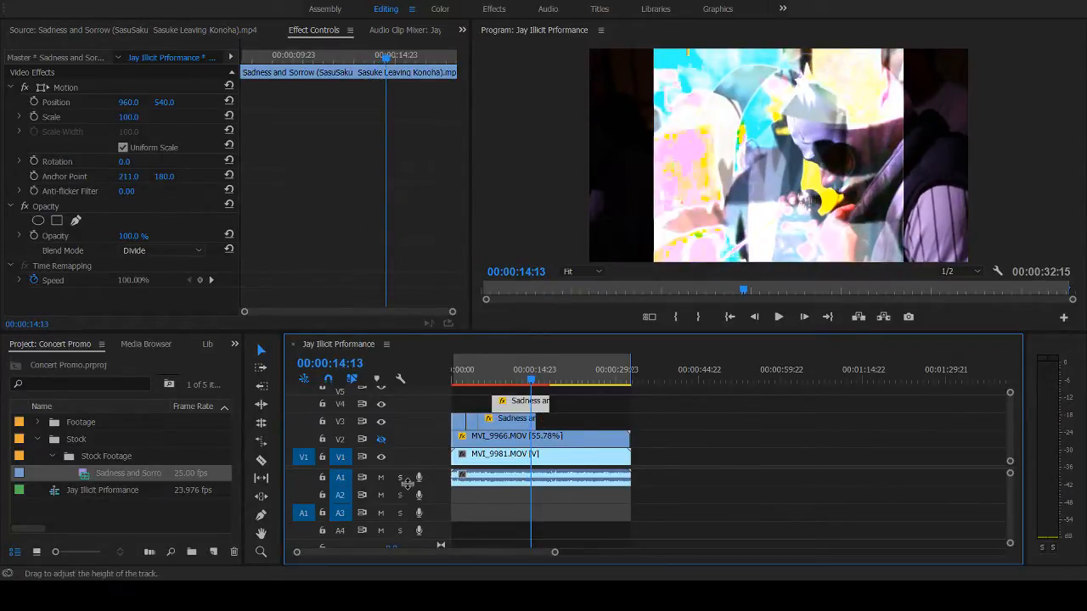
drag(408, 483, 412, 526)
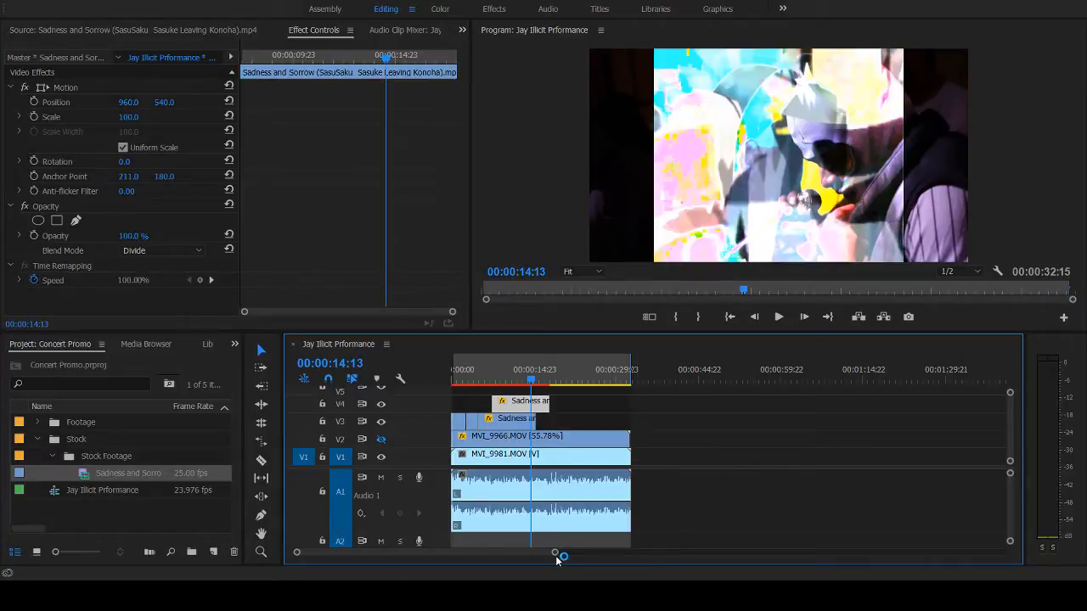
- Trim the end of the third V3 anime clip back to the playhead at 00:00:14:13
drag(558, 560, 521, 553)
key(backslash)
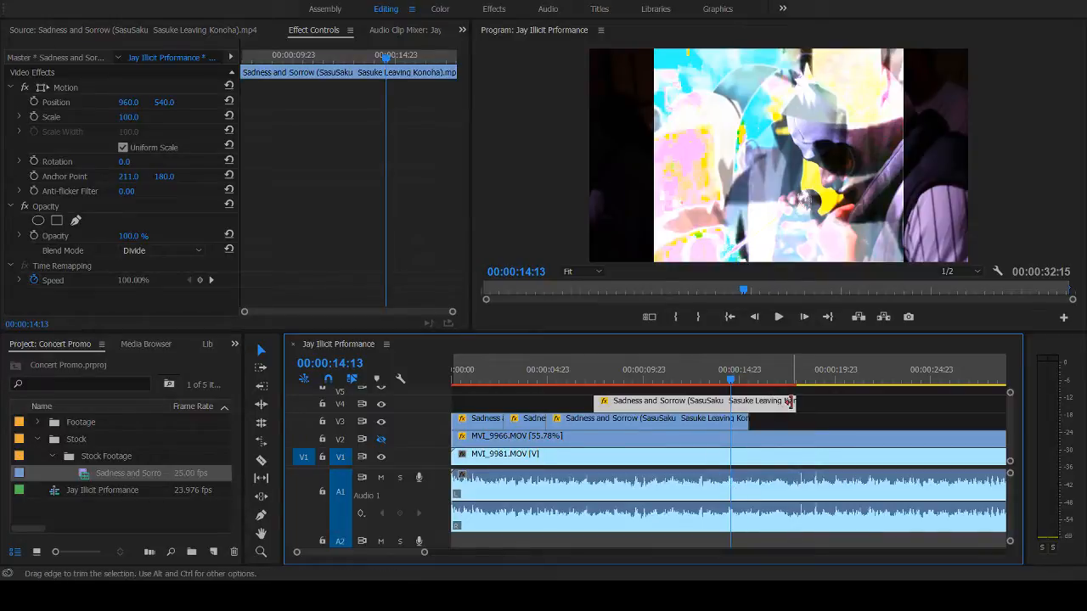
drag(773, 403, 728, 422)
- Play past the third V3 clip's new end, replaying from about 00:00:12:00 and stopping at 00:00:15:19
key(space)
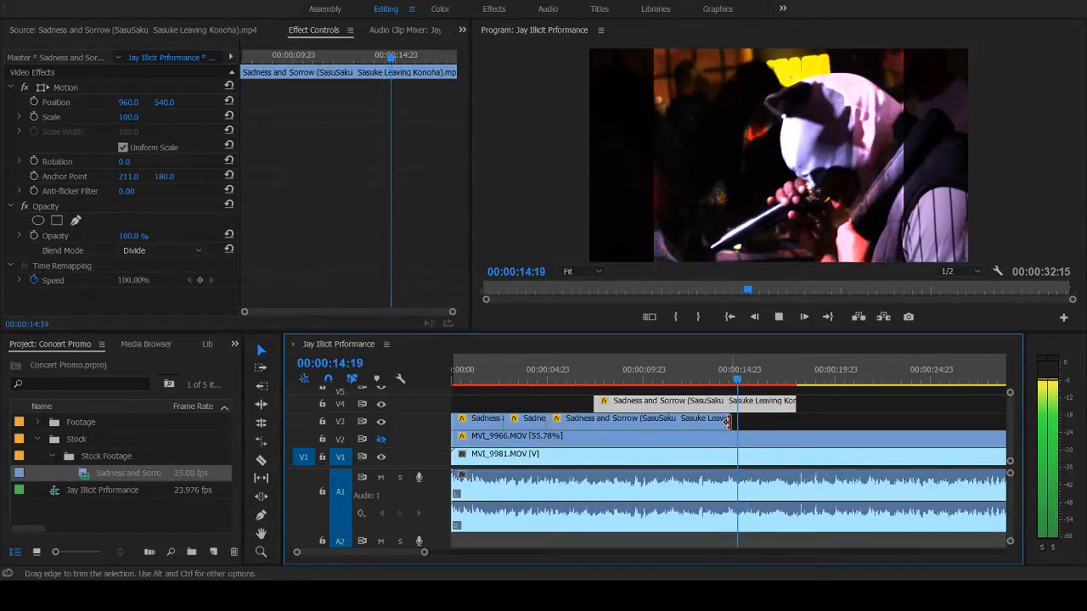
click(683, 379)
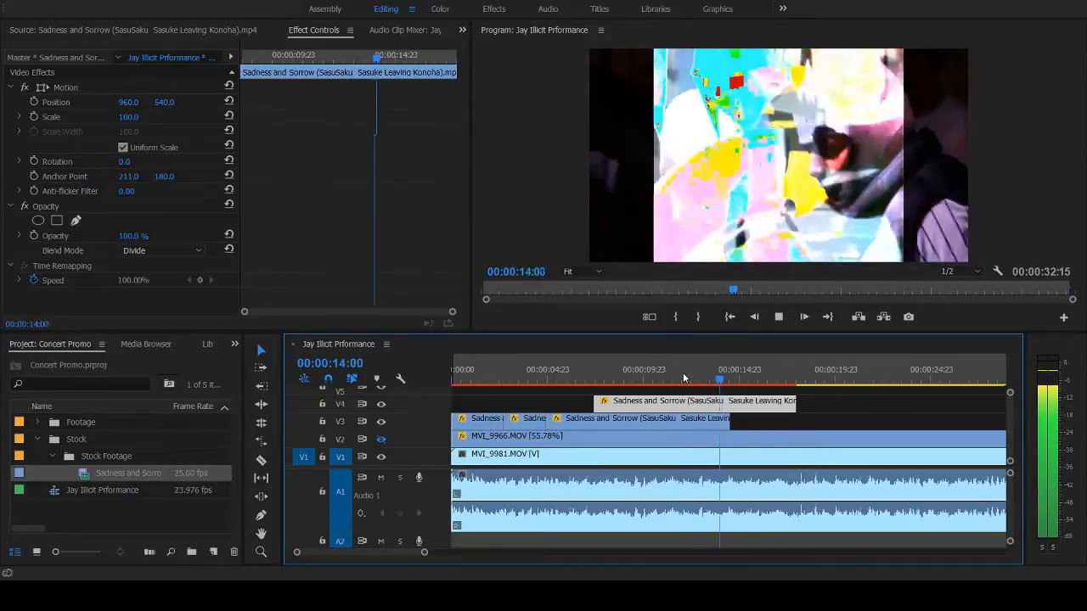
key(space)
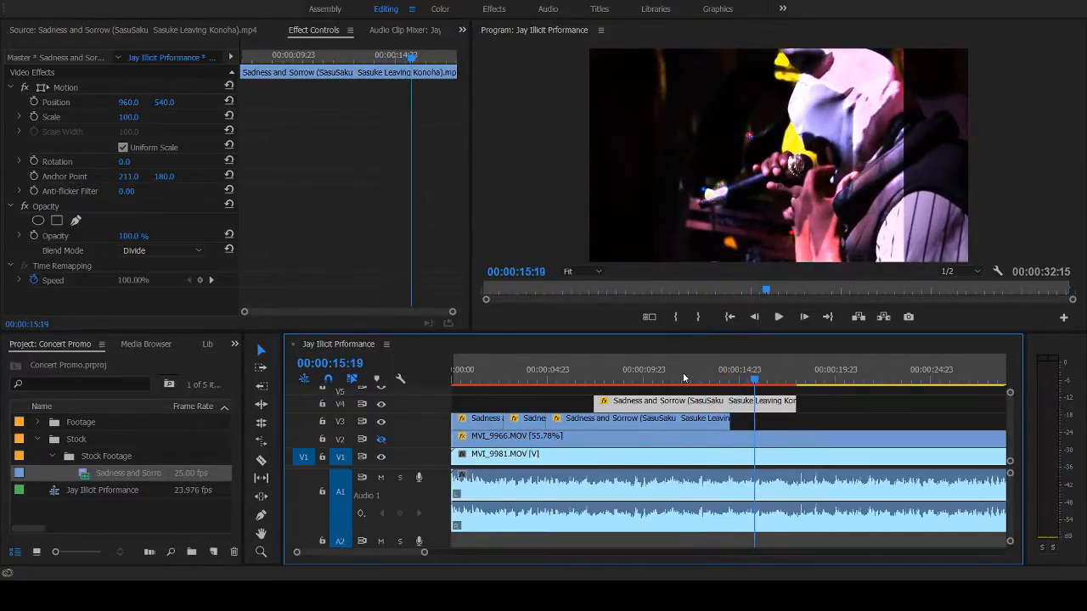
- Hide and restore the V1 footage to view the anime overlay alone, and turn on the V2 track's visibility
click(382, 456)
click(381, 457)
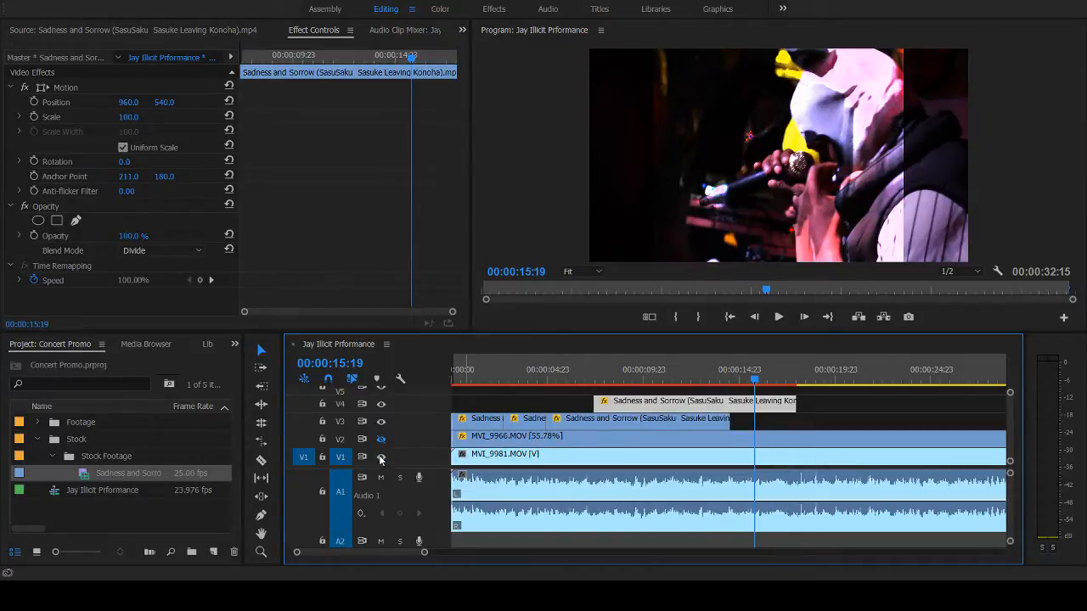
click(381, 457)
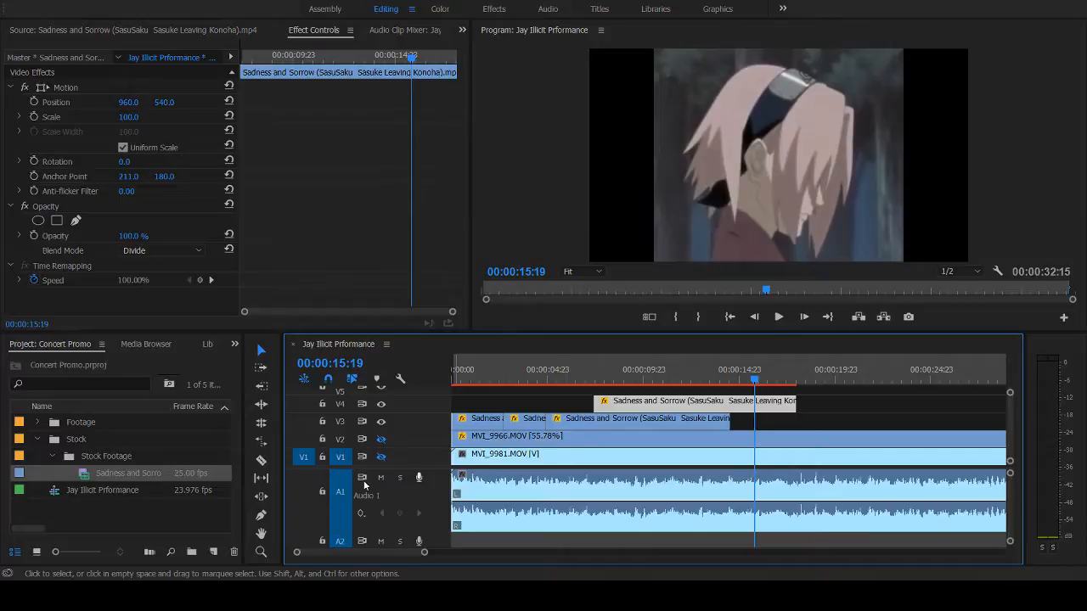
click(381, 457)
click(381, 439)
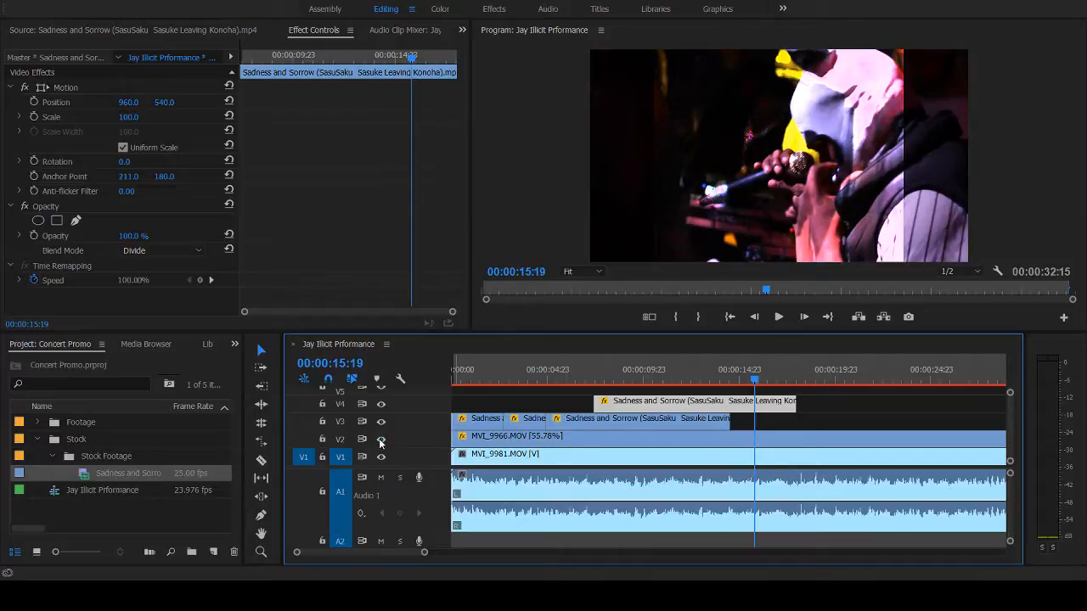
- Play the sequence with V2 visible from 00:00:04:07 to 00:00:17:14 to judge the combined blend
click(535, 377)
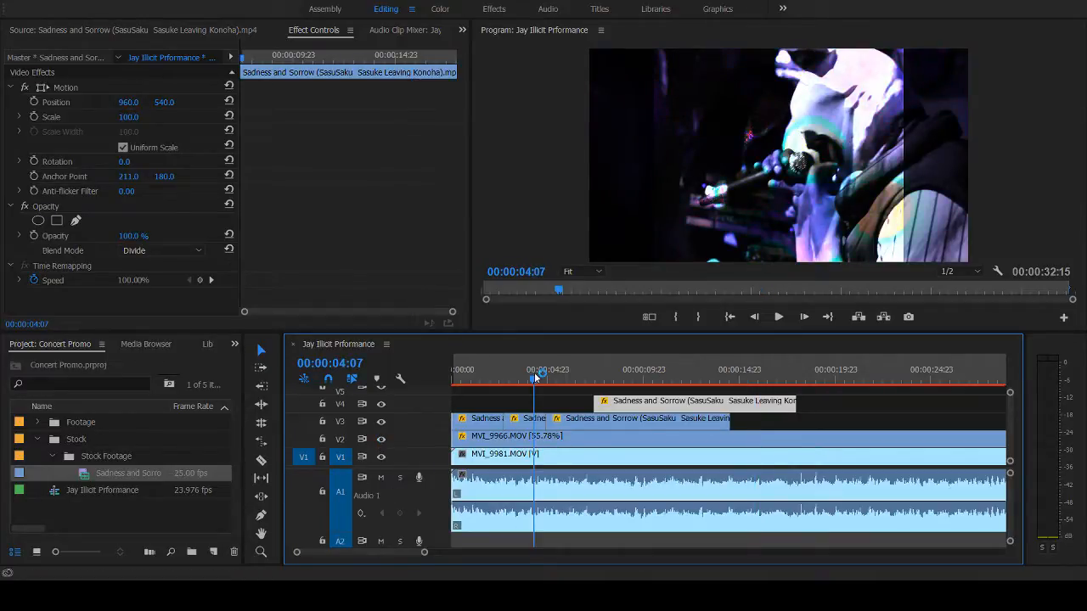
key(space)
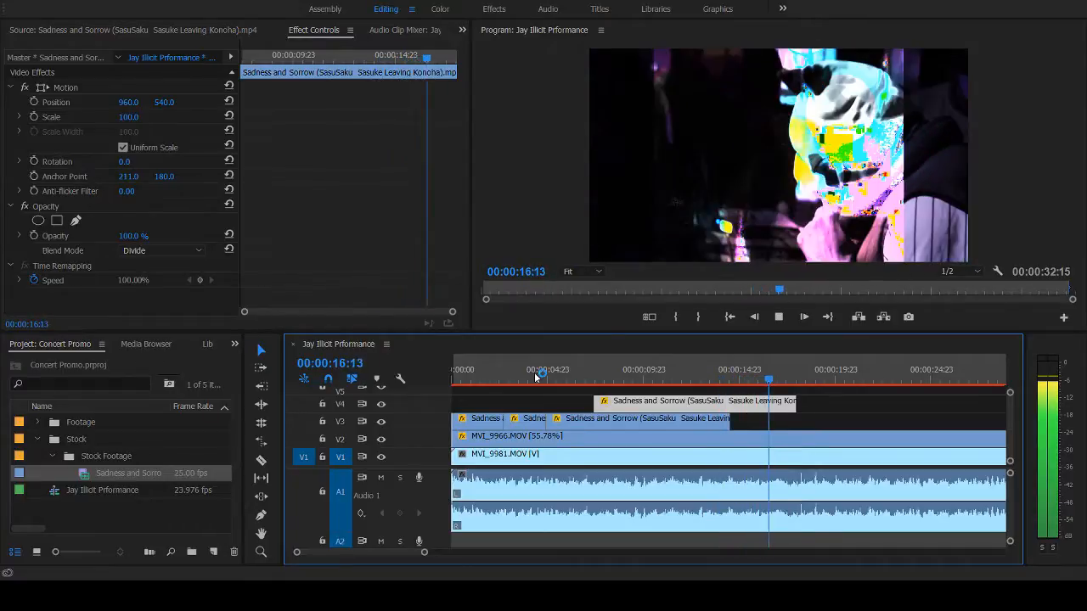
key(space)
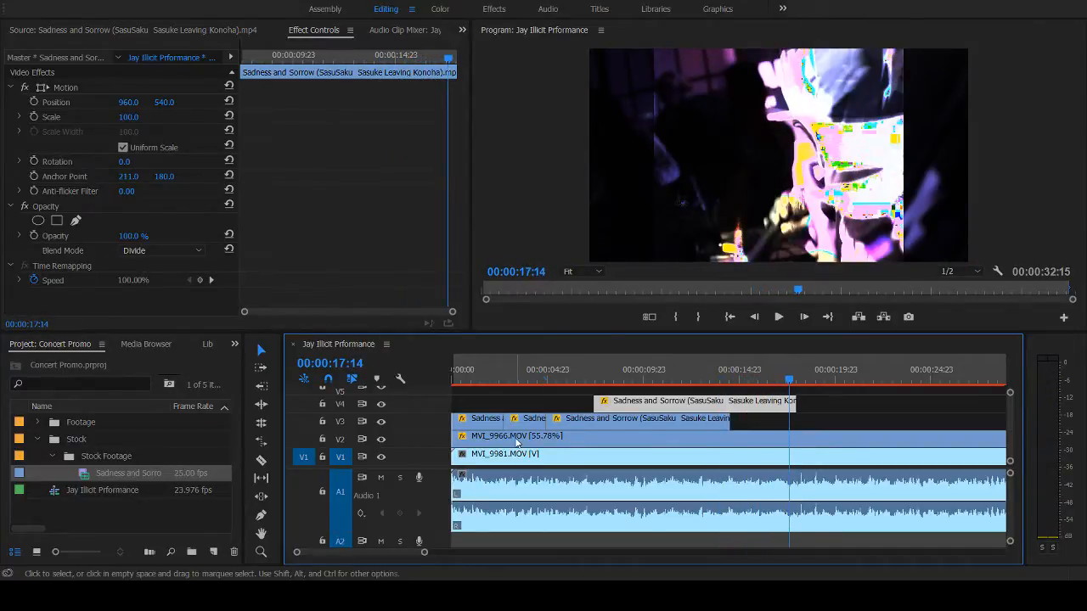
- Select MVI_9966.MOV on V2 and review the opening overlays from 00:00:02:04 and again from 00:00:00:04
click(488, 436)
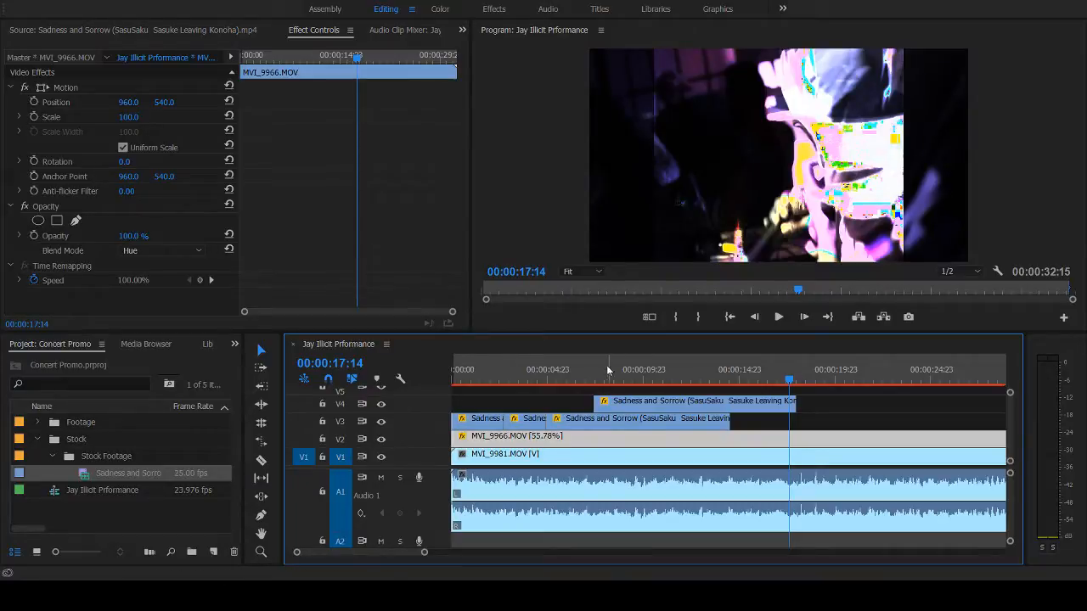
drag(576, 379, 497, 384)
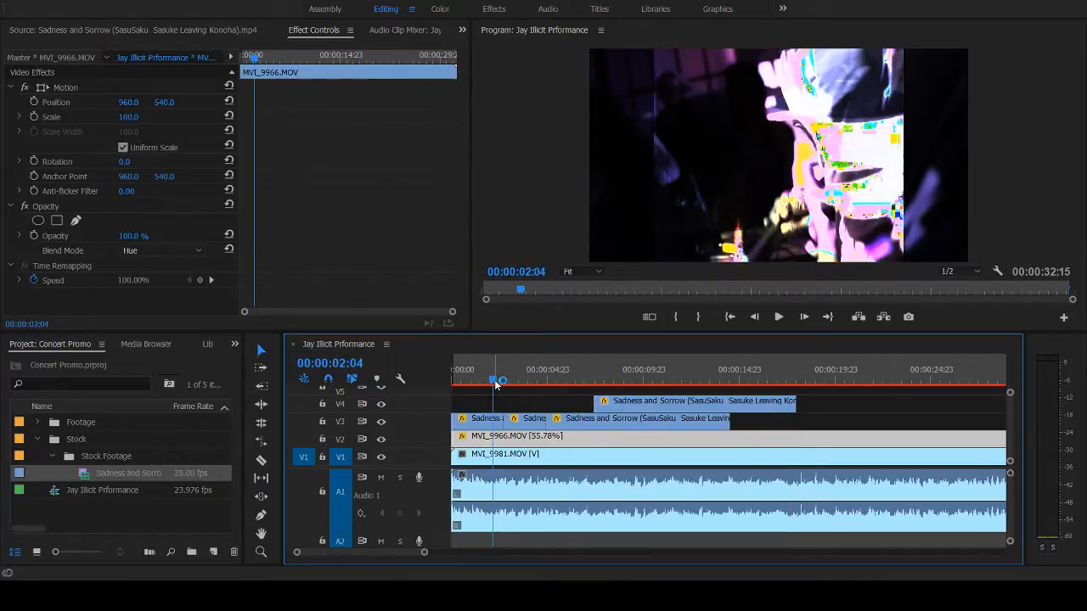
click(381, 439)
key(space)
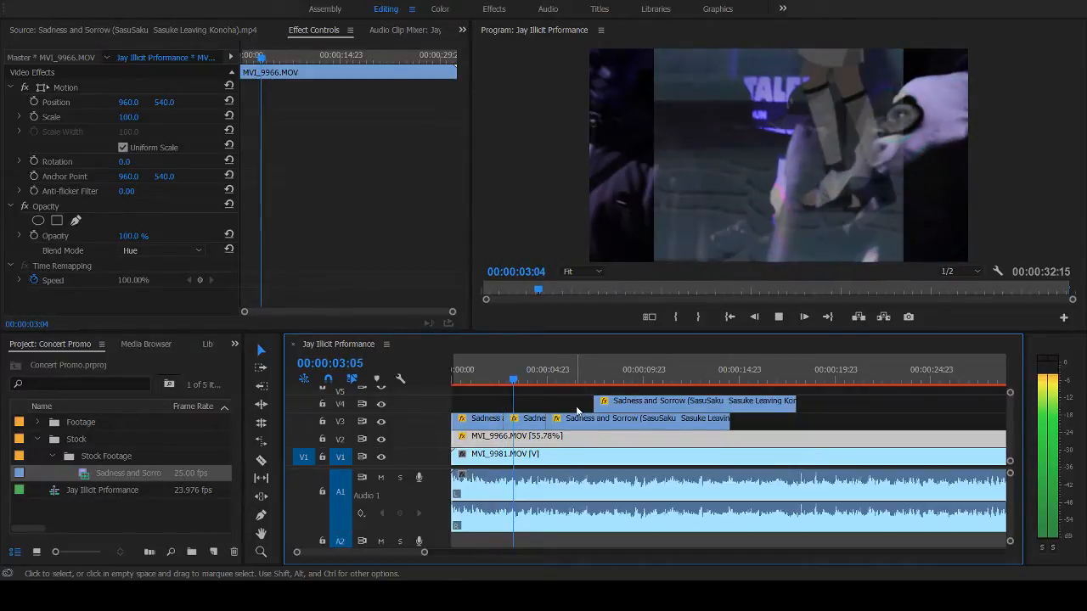
click(457, 376)
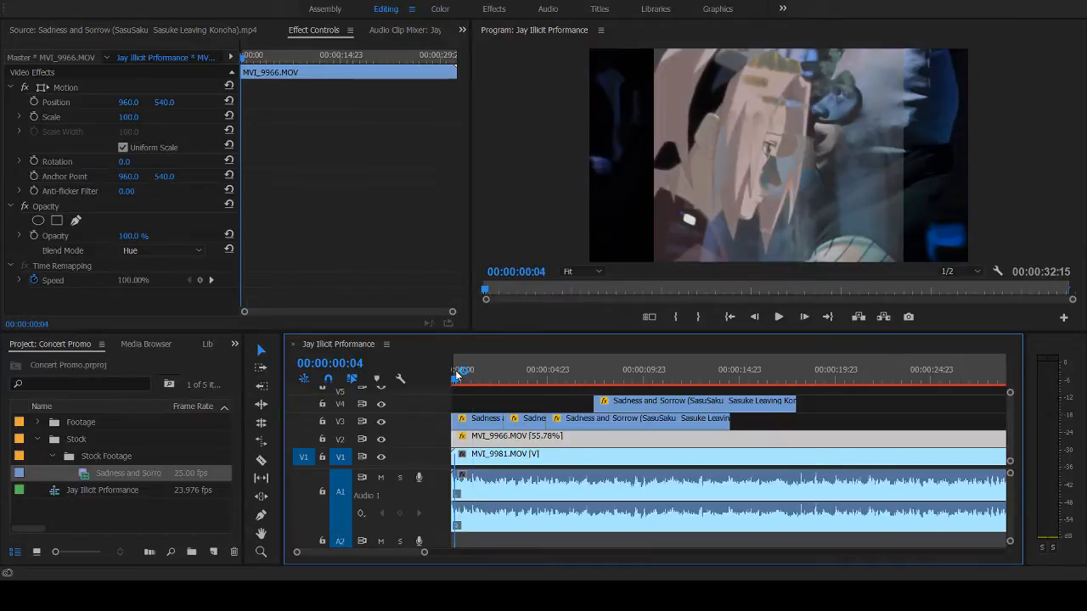
key(space)
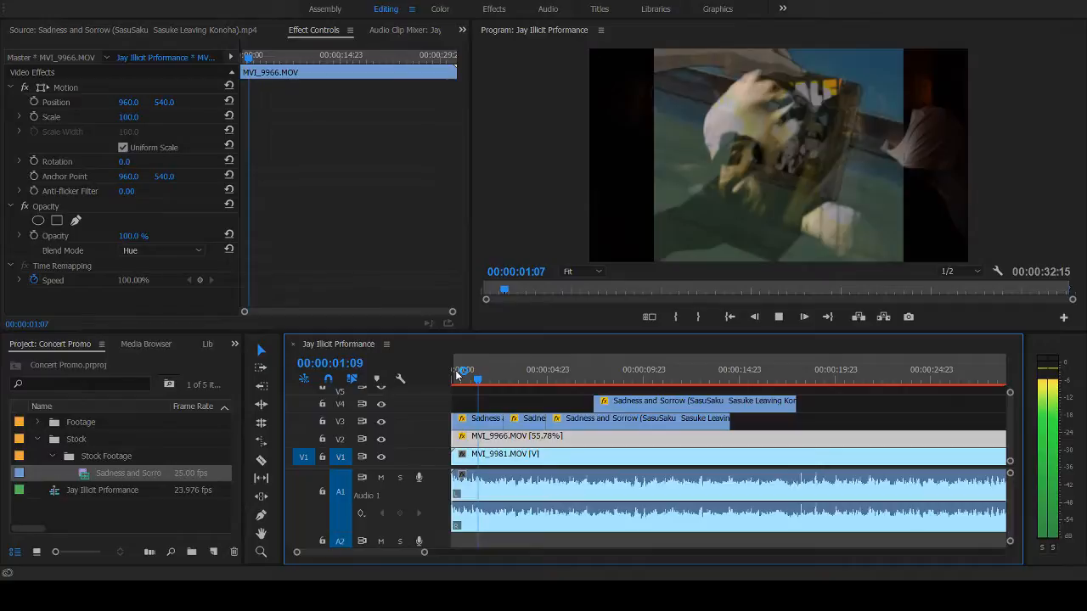
- Move the playhead to about 00:00:09:00 and back to 00:00:08:18 to examine the overlapping V3 and V4 overlays
click(624, 378)
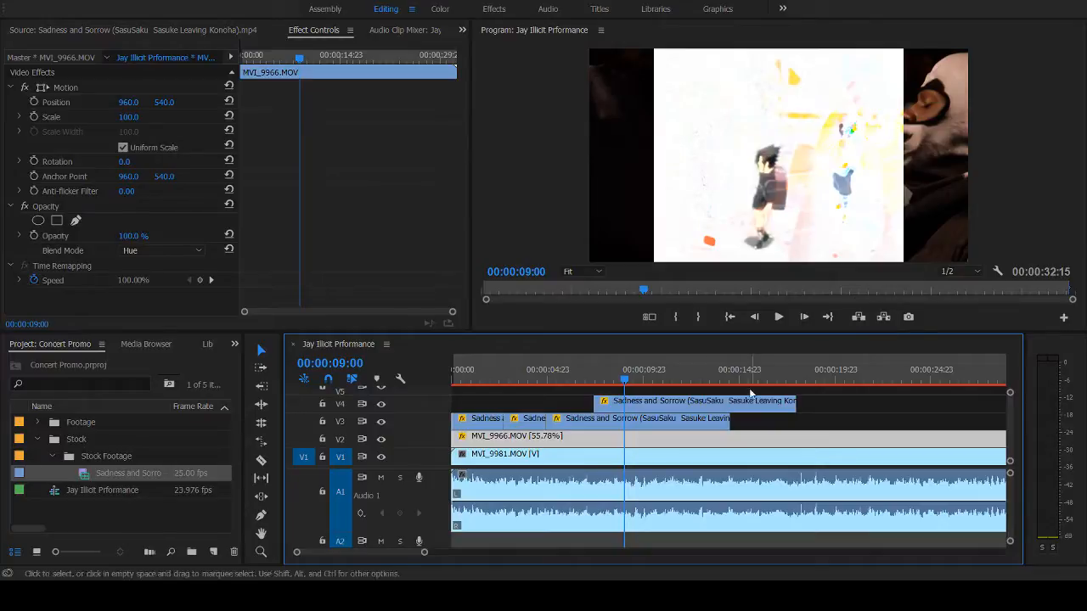
click(625, 382)
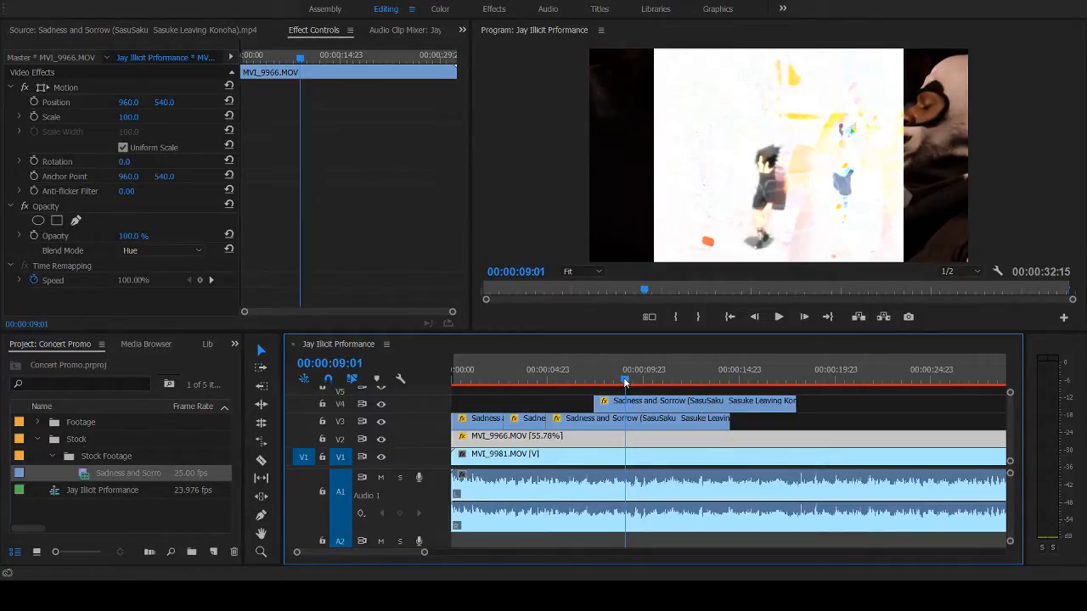
drag(625, 382, 620, 380)
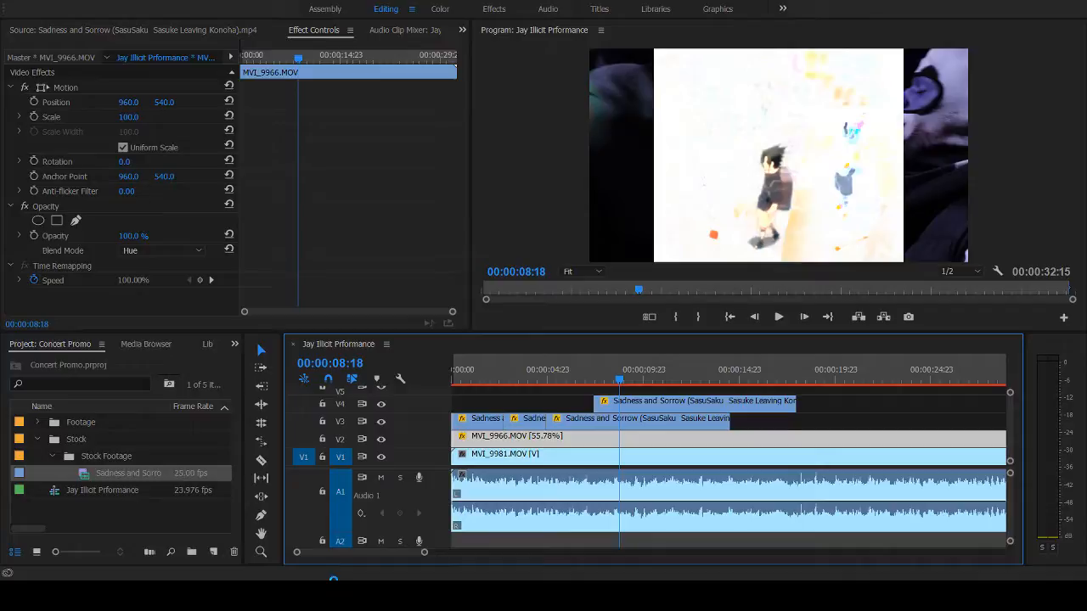
click(333, 587)
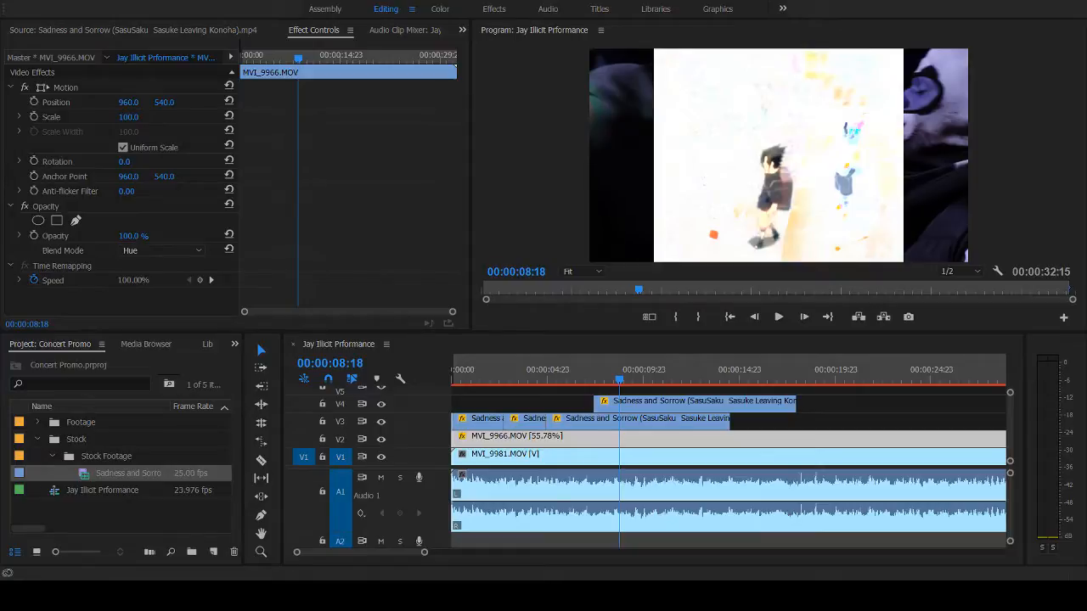
- Play the overlapping V3 and V4 overlays through about 00:00:25:09, then return the playhead to 00:00:06:21
click(585, 370)
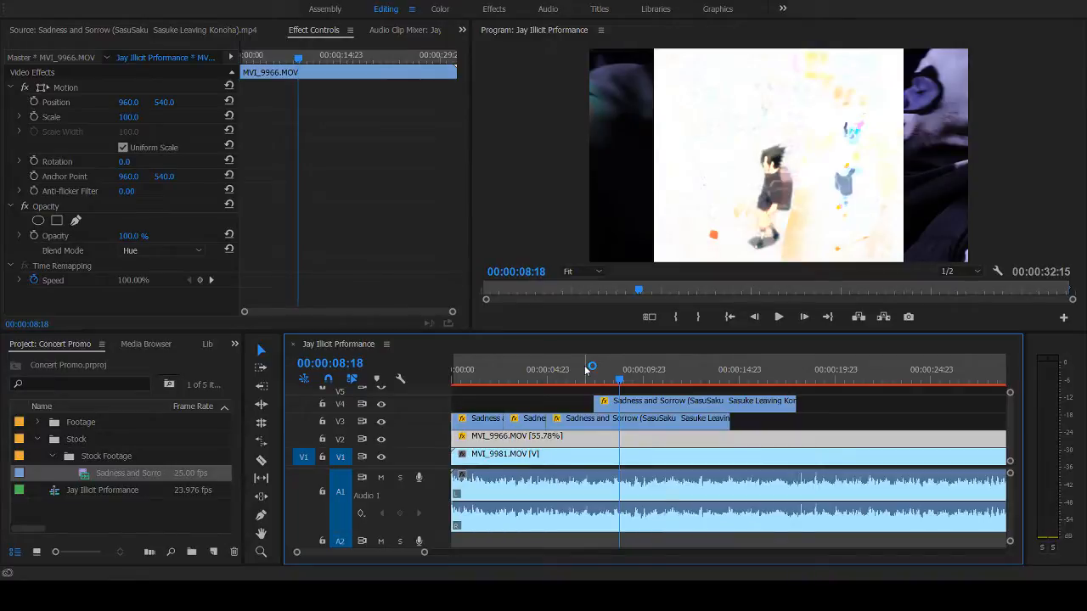
key(space)
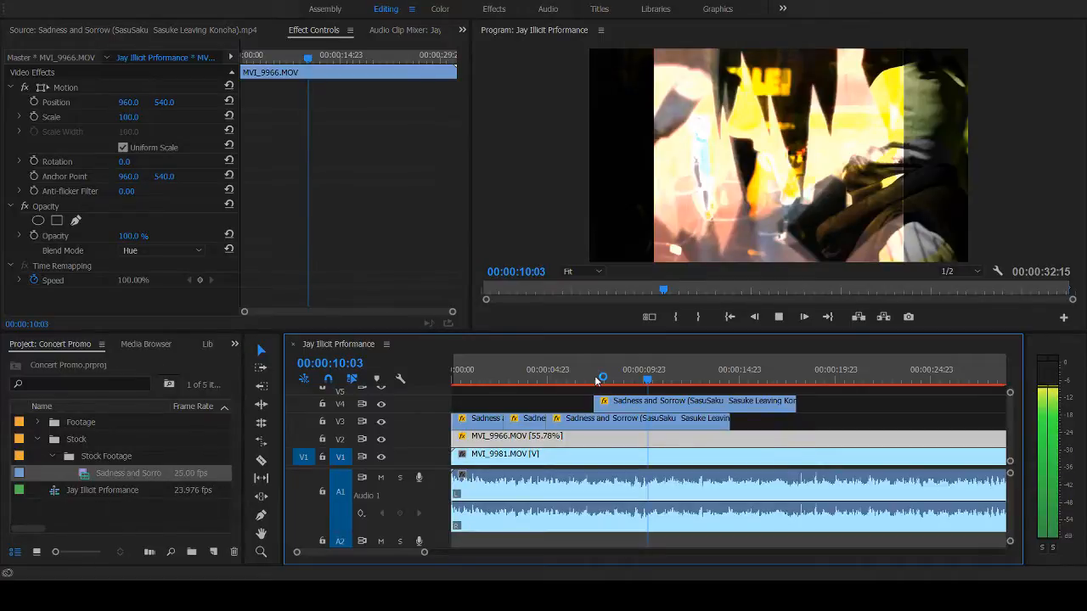
click(726, 372)
click(692, 374)
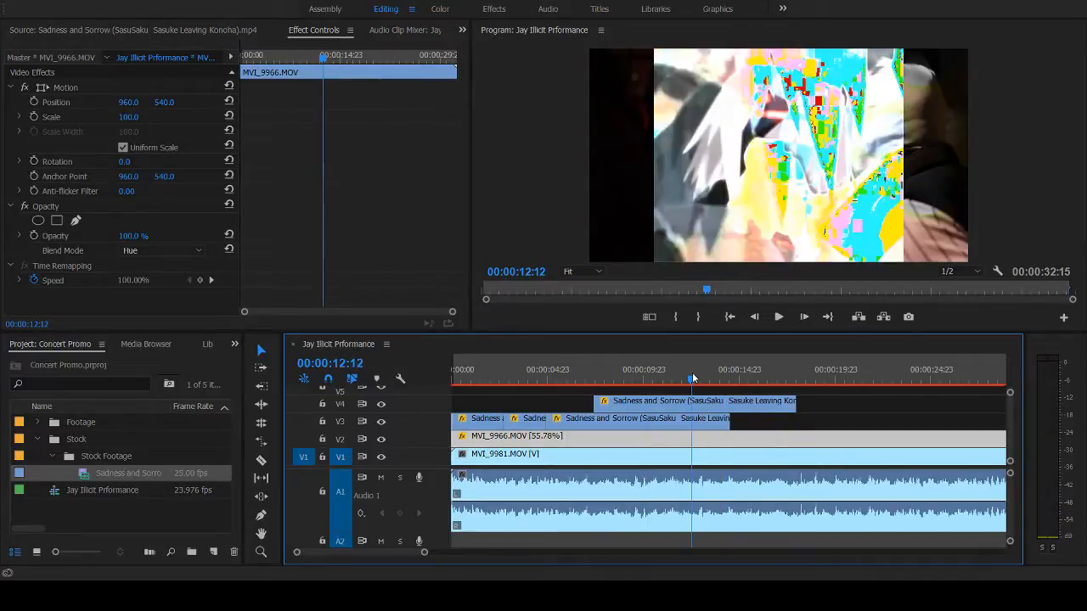
drag(692, 374, 603, 391)
key(space)
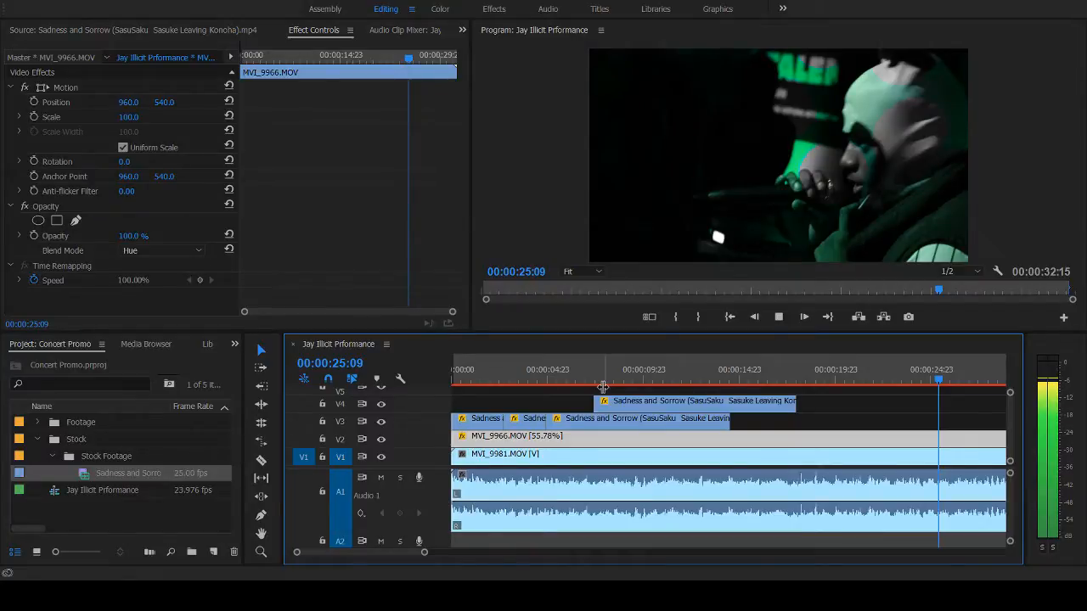
key(space)
click(602, 389)
click(586, 380)
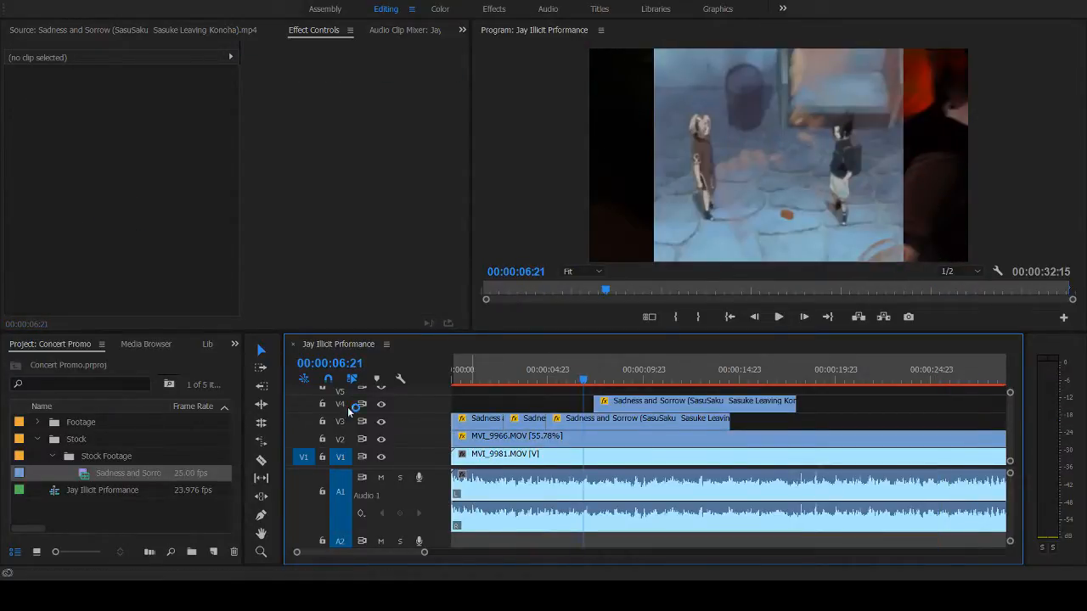
- Open the Sadness and Sorrow stock clip in the source viewer and play it from 00:00:45:09 to about 00:00:53:09
double_click(88, 476)
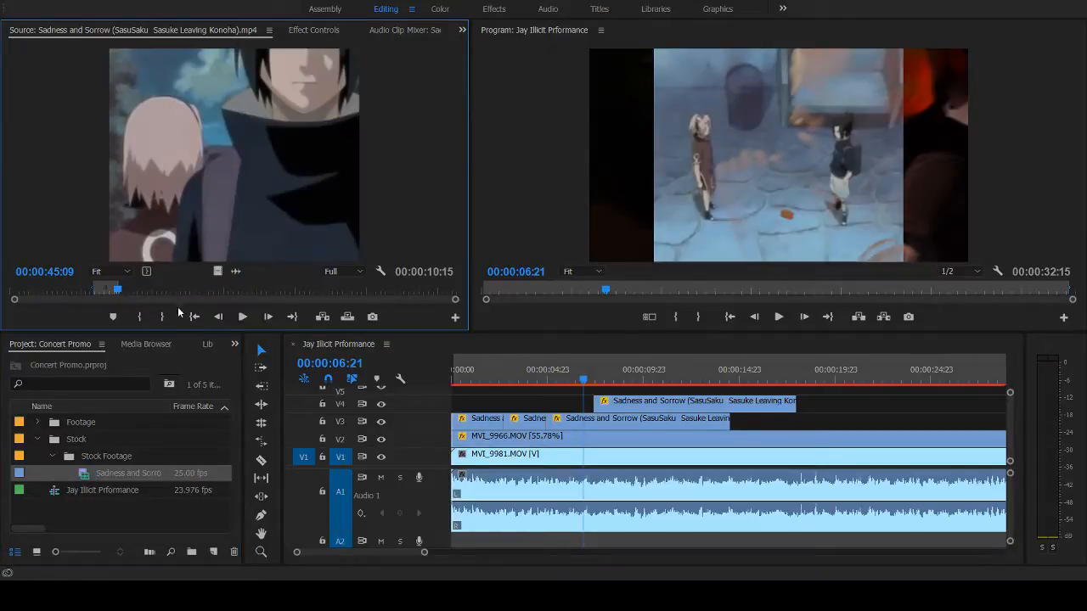
click(243, 317)
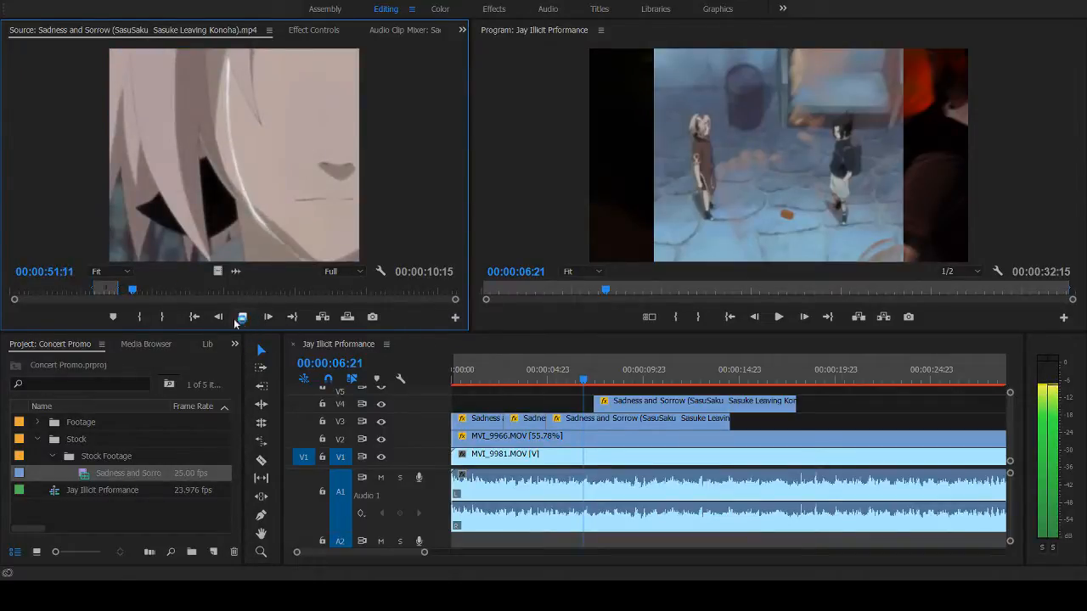
key(space)
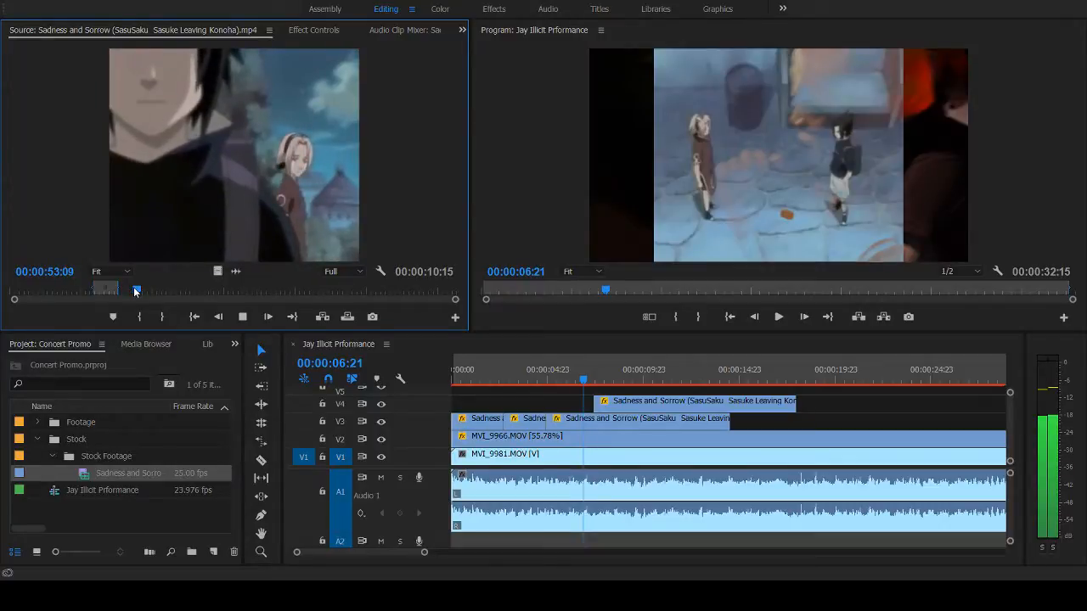
- Replace the source clip's marked range with a new In point at the shot change at 00:00:46:17
drag(136, 288, 121, 294)
key(Left)
key(Left)
key(Left)
key(Left)
key(Left)
key(Left)
key(Left)
key(Right)
key(Right)
key(Right)
key(Right)
key(Right)
key(Right)
key(Right)
key(Right)
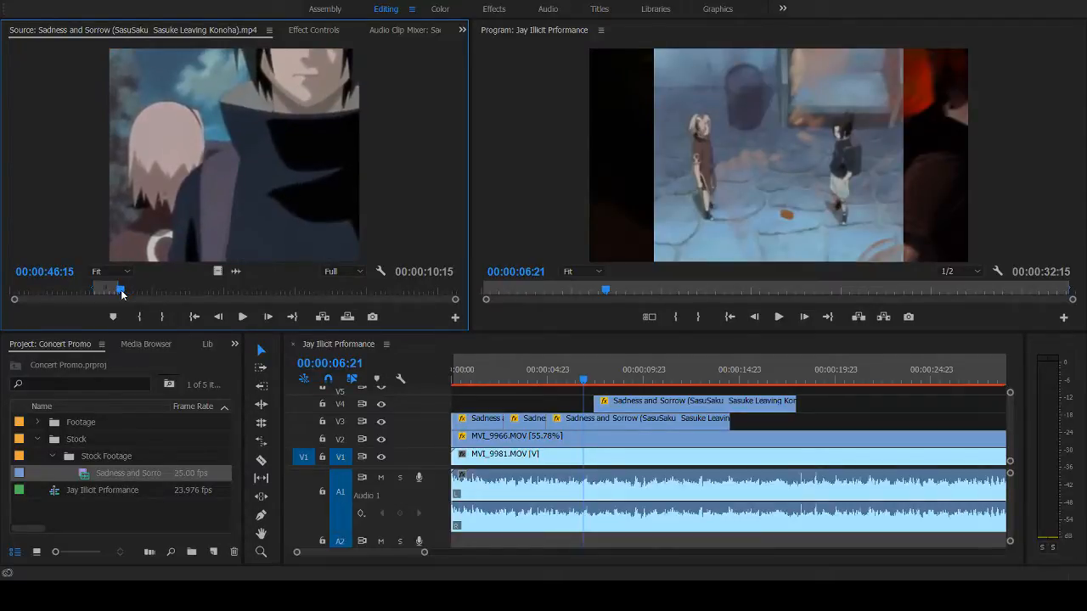
key(Left)
key(Right)
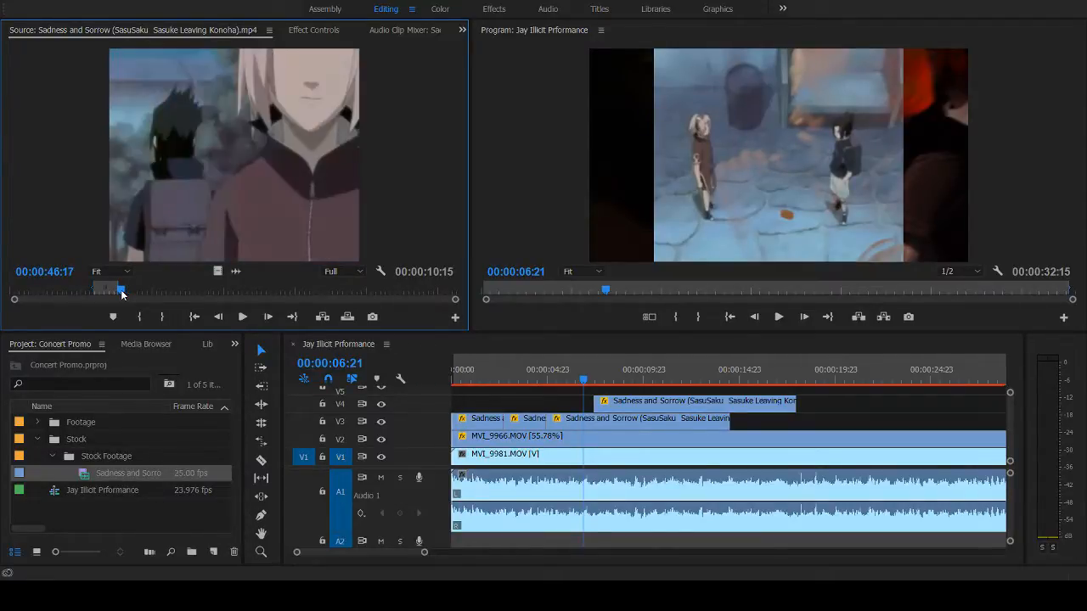
key(Left)
key(Right)
key(ctrl+shift+x)
- Play the tear close-up and mark an Out point at its end, a few frames past 00:00:51:12
key(space)
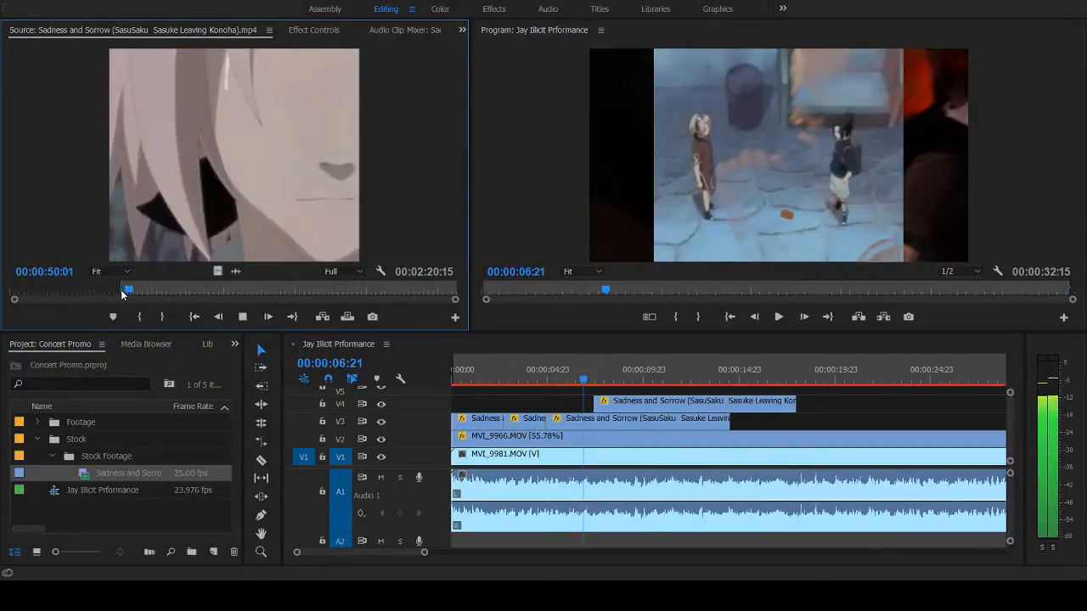
key(space)
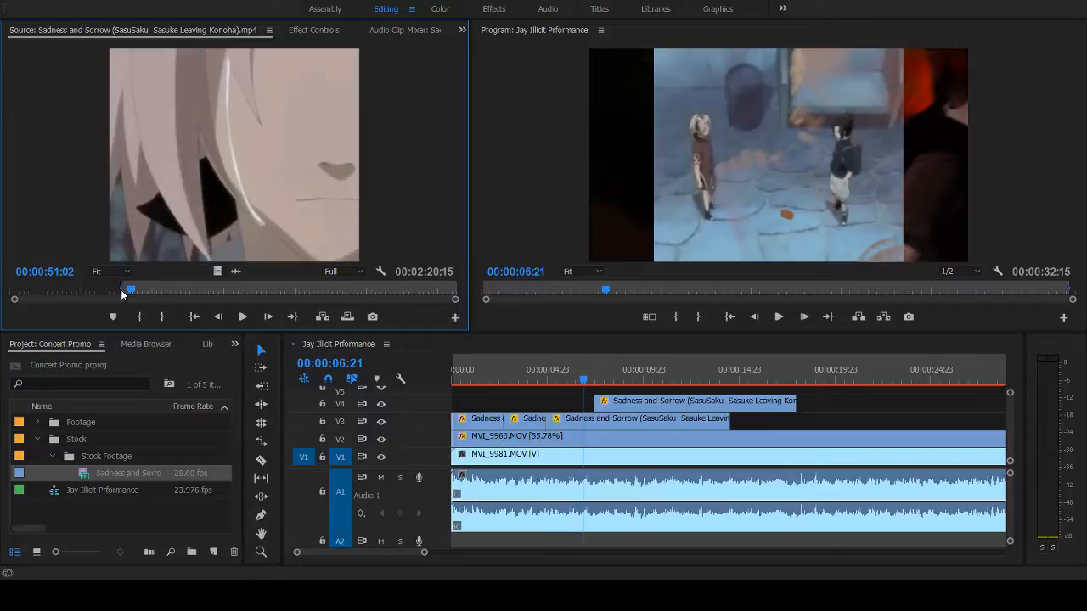
key(Right)
key(Right)
key(Right)
key(Right)
key(Right)
key(Right)
key(Right)
key(Right)
key(Right)
key(Right)
key(Right)
key(Right)
key(Right)
key(Right)
key(Right)
key(Right)
key(Right)
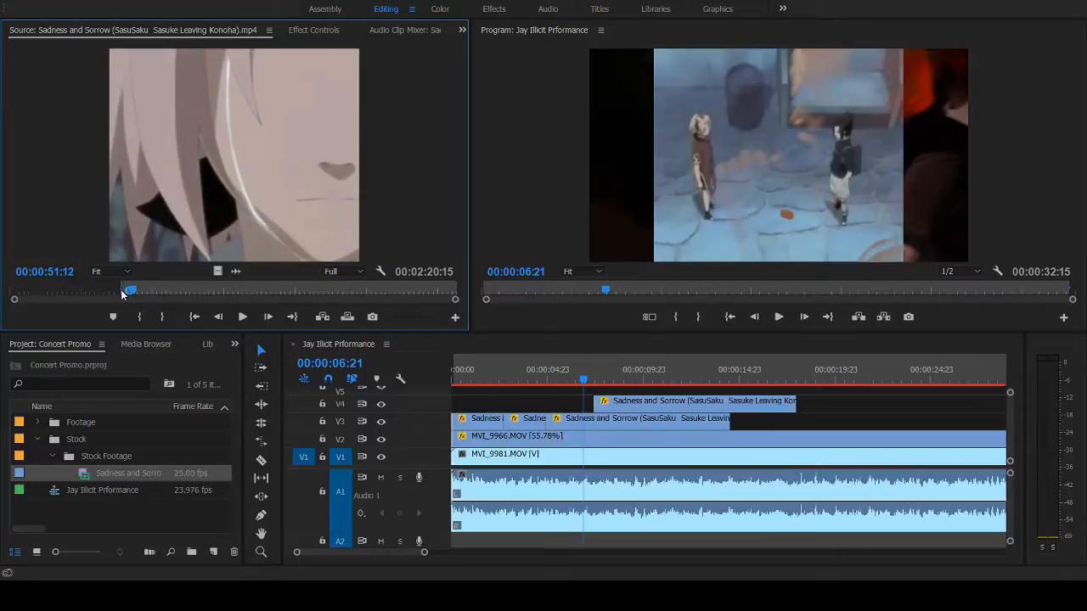
key(Right)
key(Right)
key(Right)
key(Right)
key(Right)
key(Right)
key(o)
- Play further through the source clip and extend the Out point to 00:00:57:00, then return to that mark
key(space)
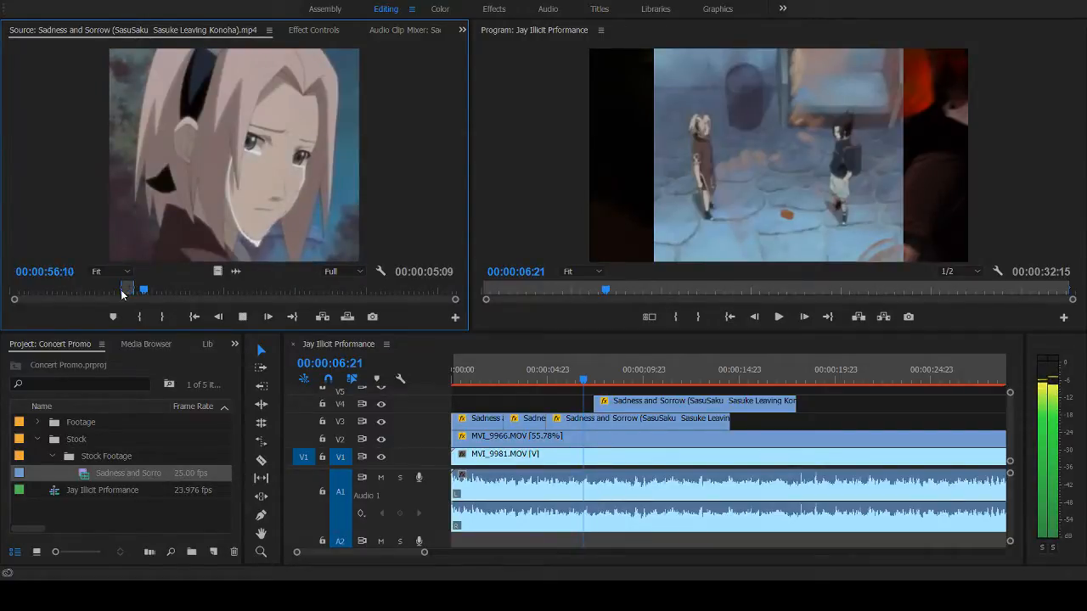
key(o)
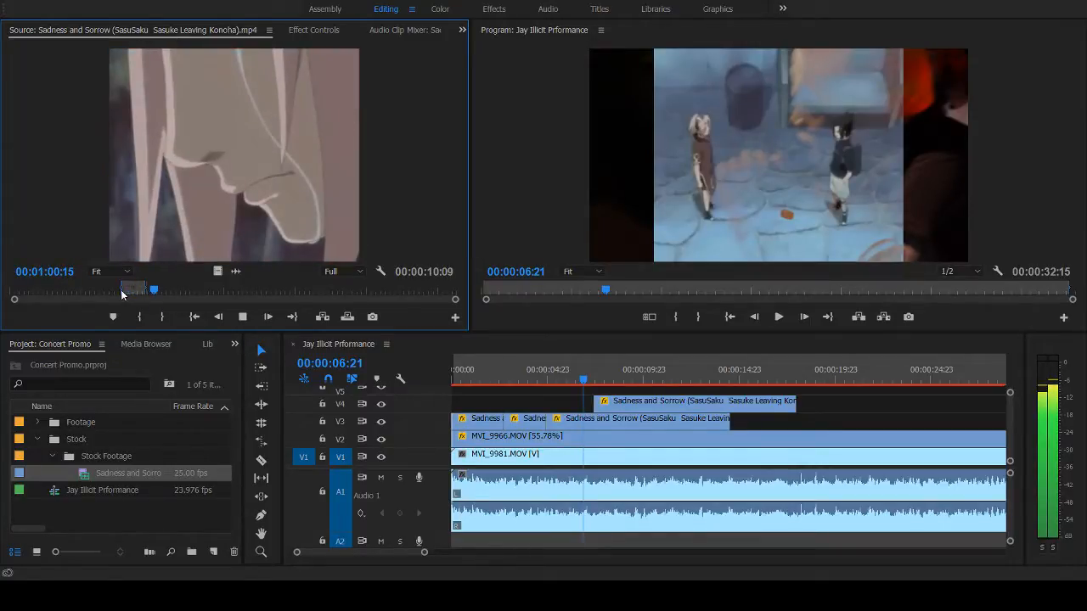
key(space)
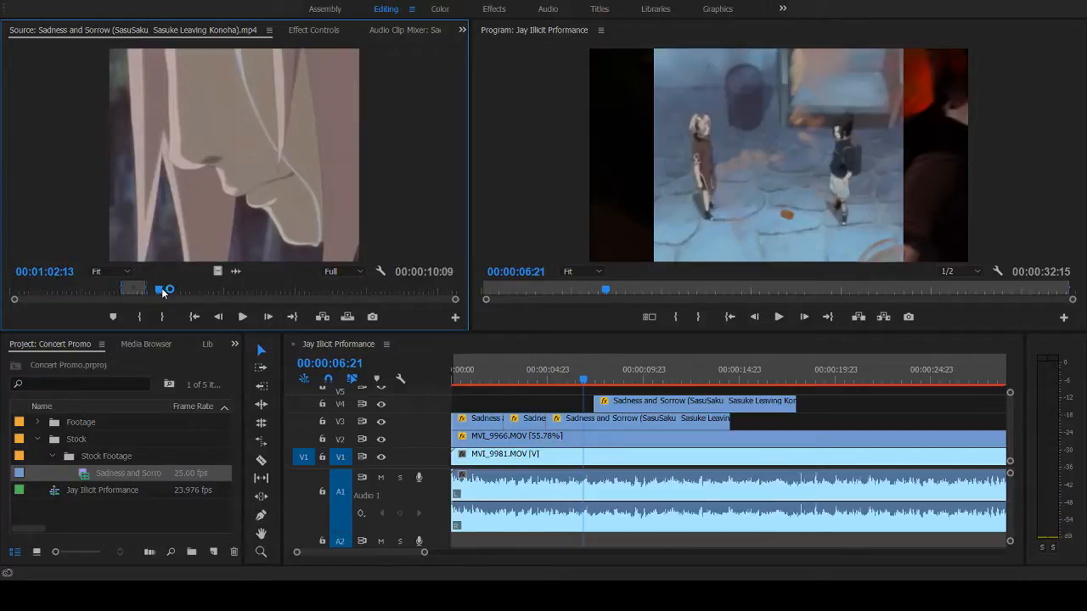
key(shift+o)
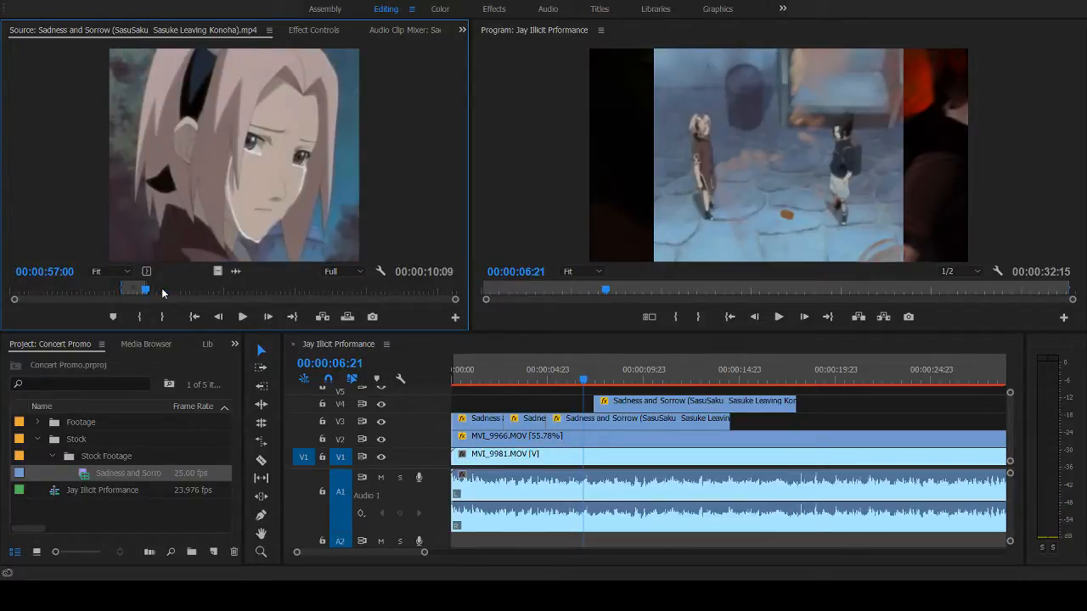
- Review the stock clip from 00:00:57:00 to 00:02:03:07 for other usable shots
key(space)
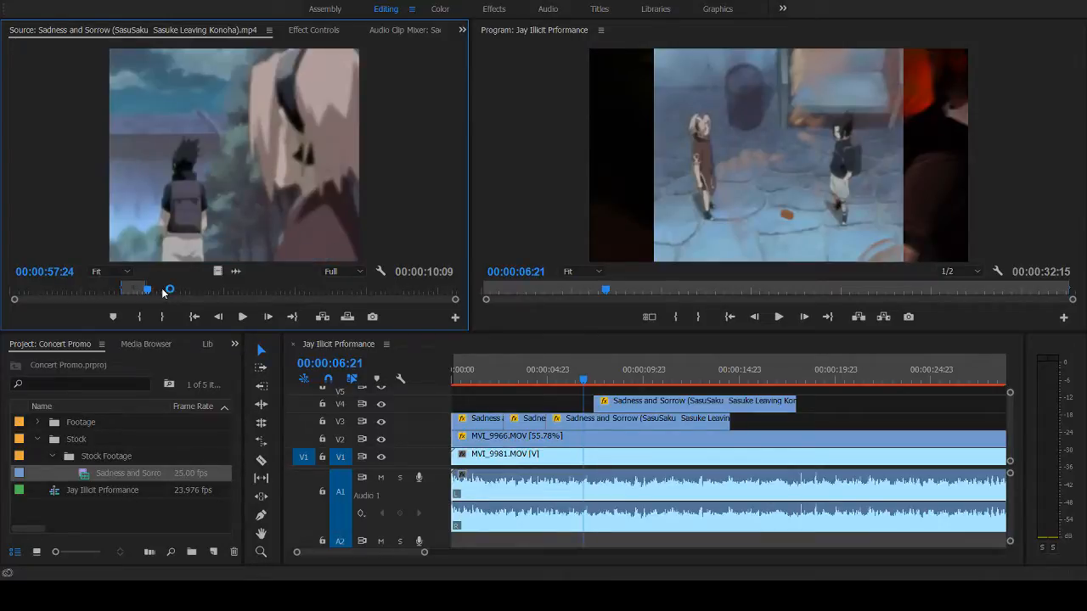
key(Left)
drag(146, 290, 166, 291)
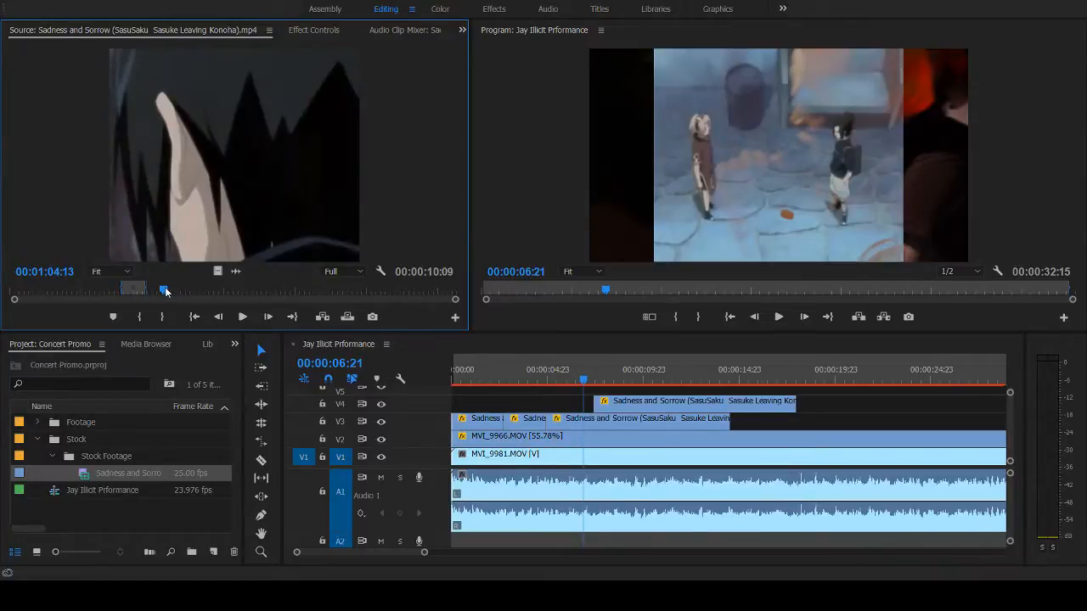
key(space)
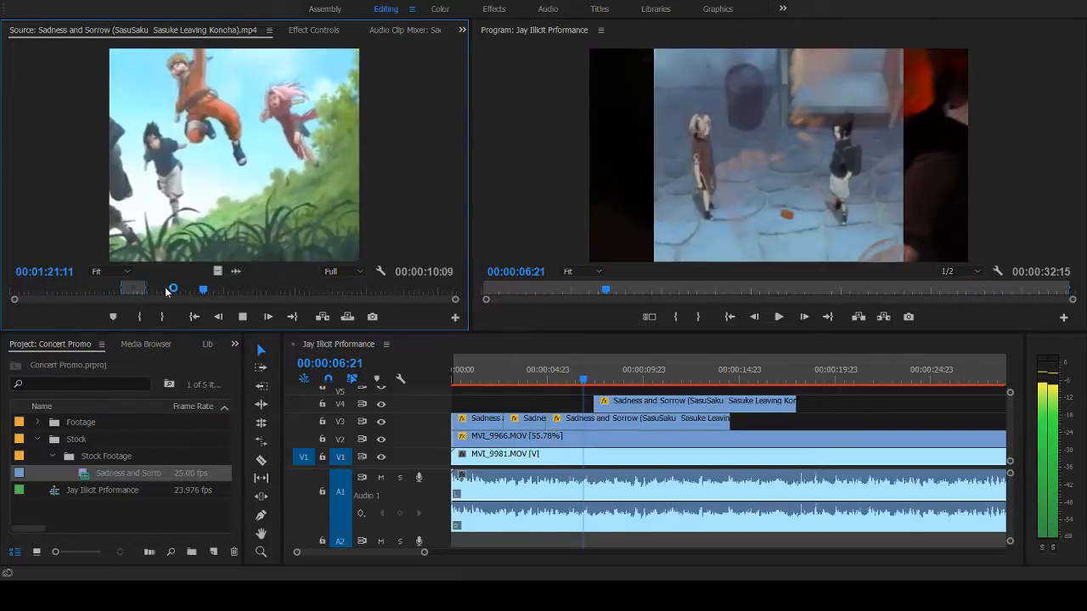
key(space)
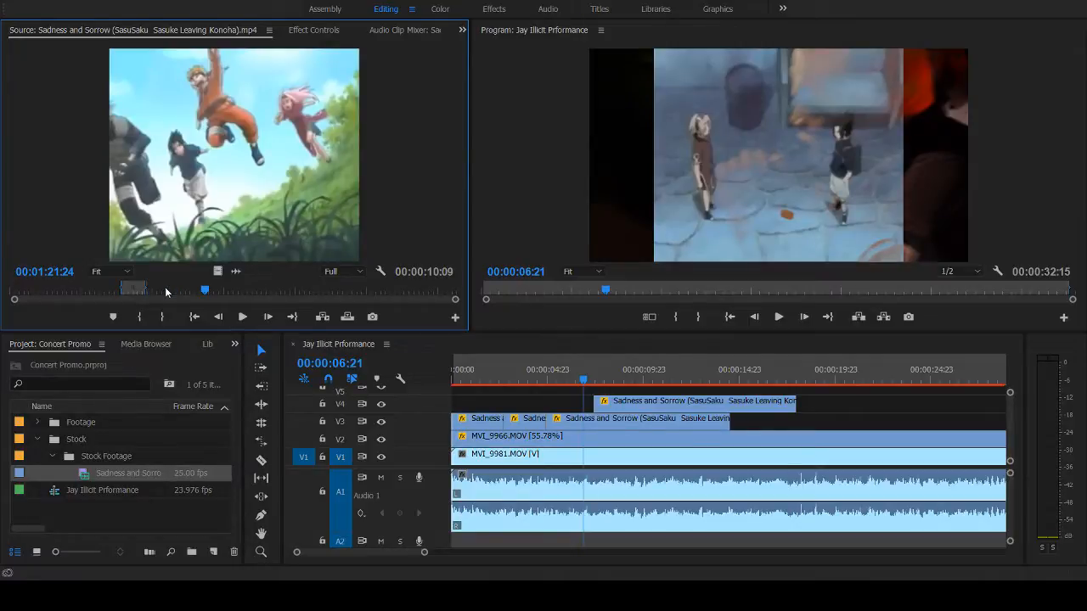
key(space)
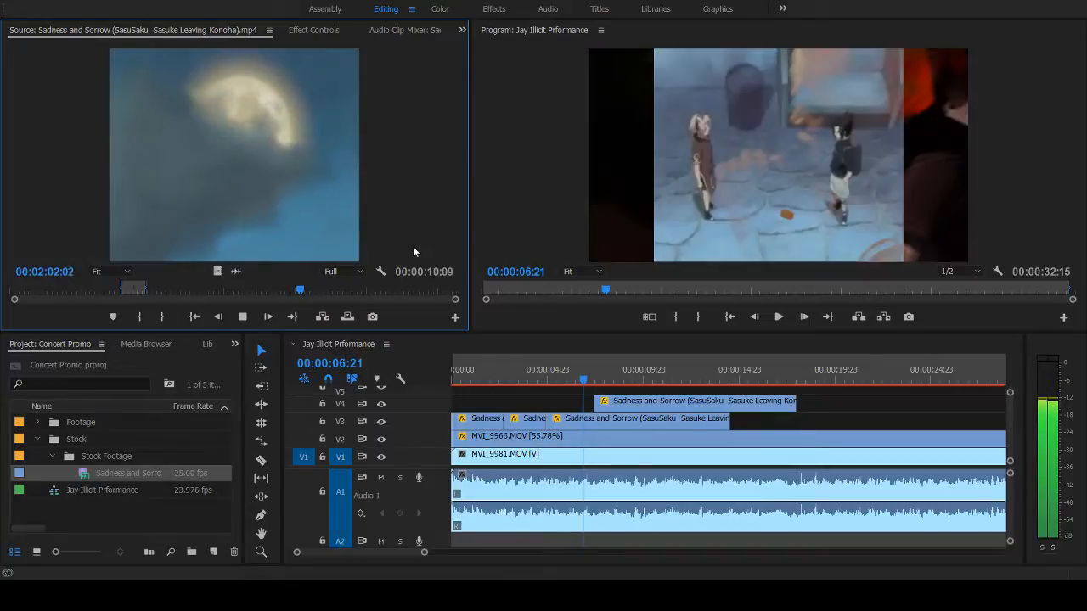
key(space)
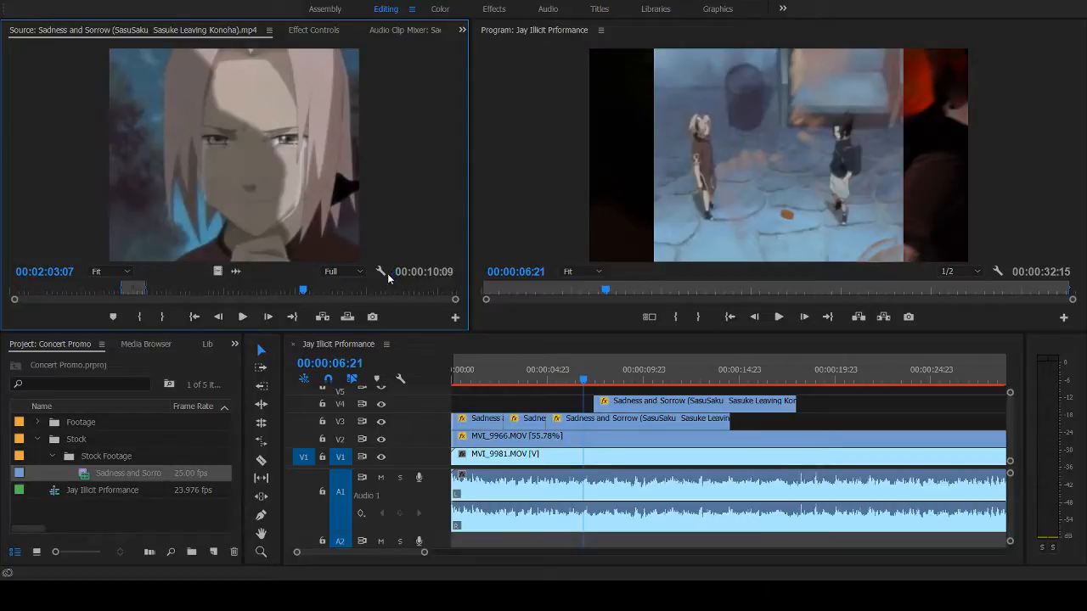
- Replay the source passage from 00:01:55:16 and from 00:01:58:08 to examine the eye, moon and crying shots
click(292, 290)
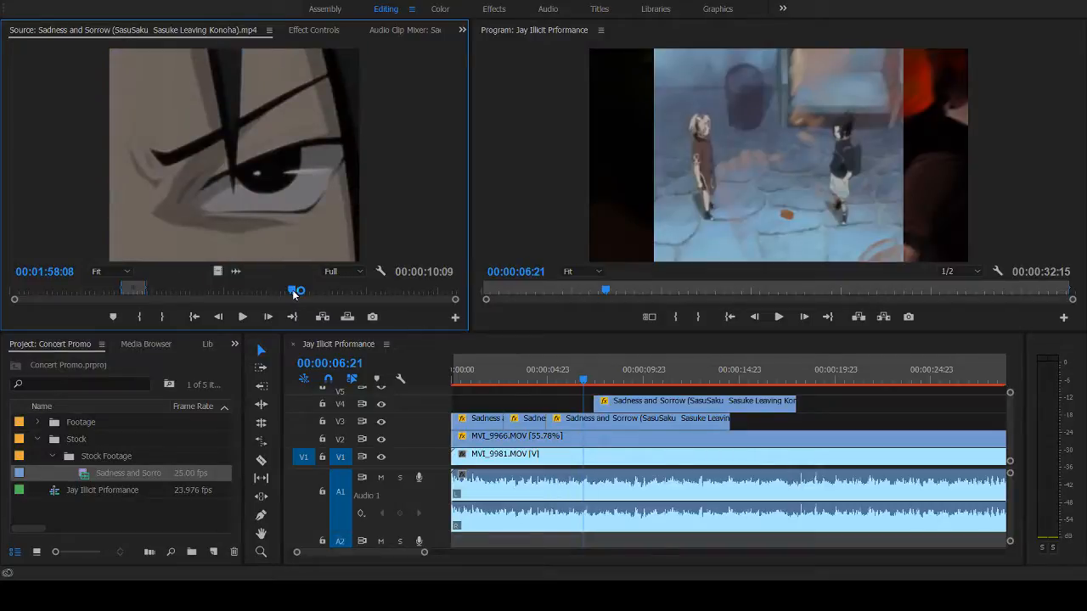
click(286, 293)
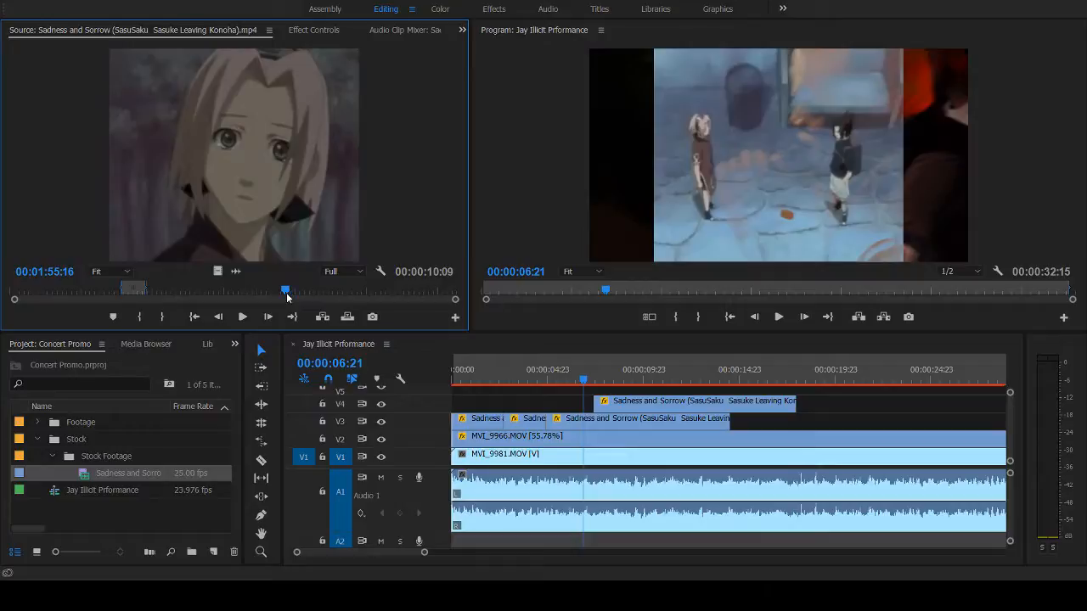
key(space)
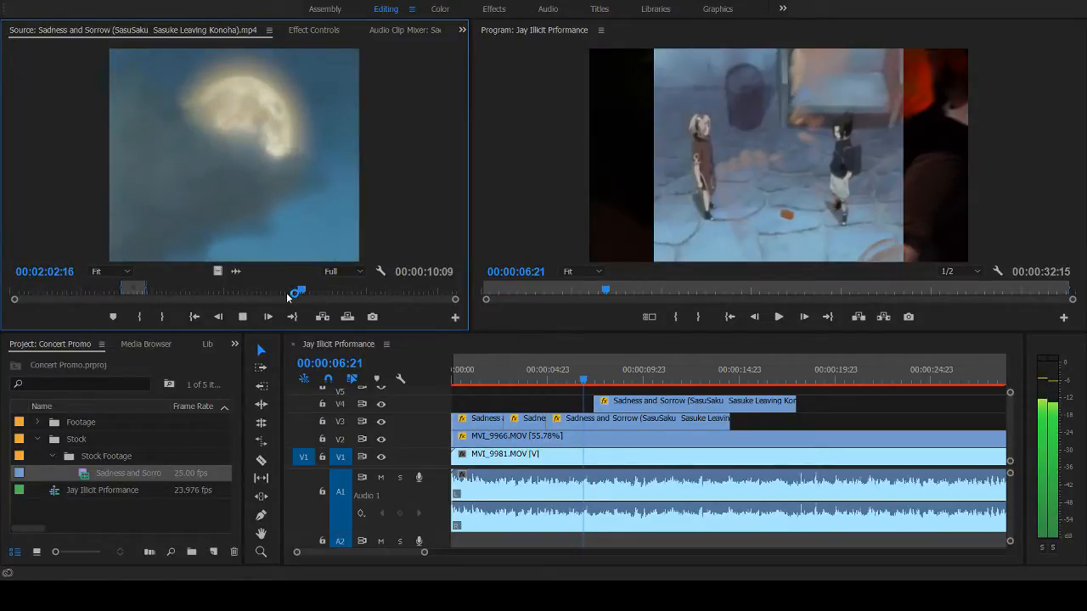
click(286, 292)
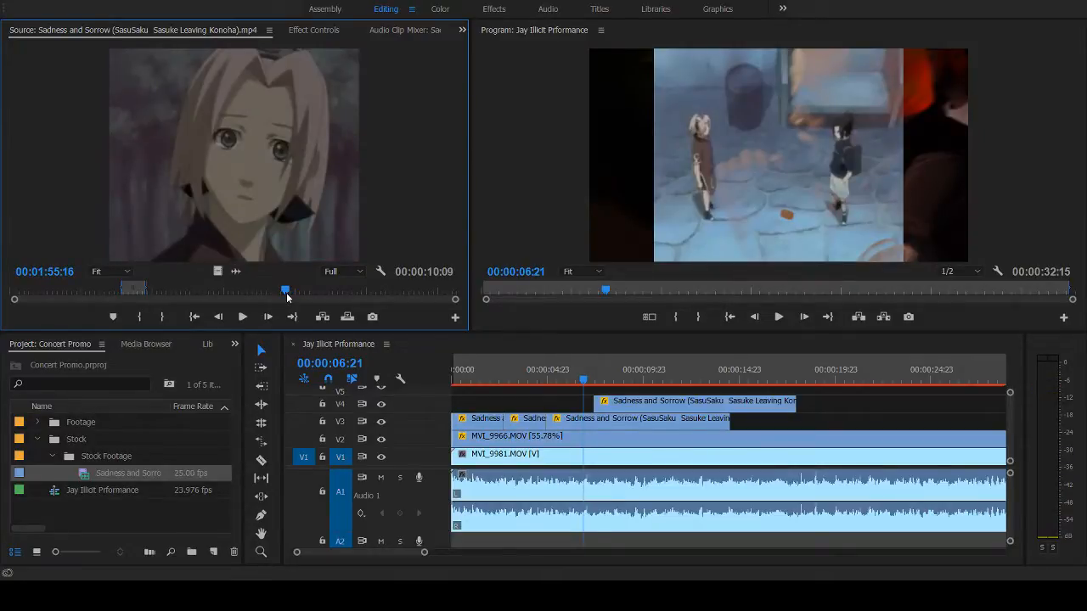
key(space)
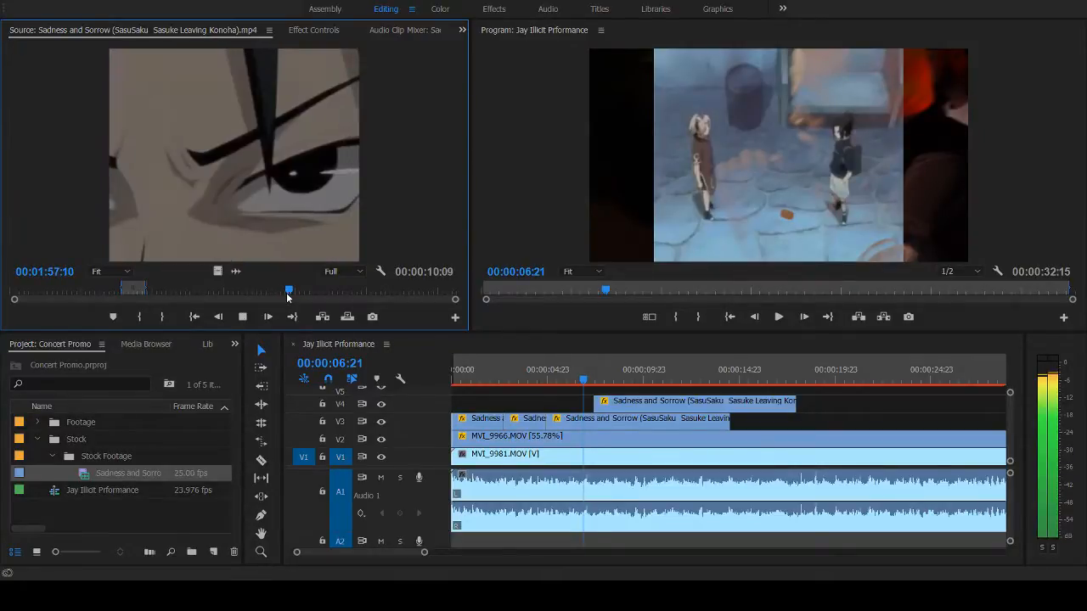
click(294, 292)
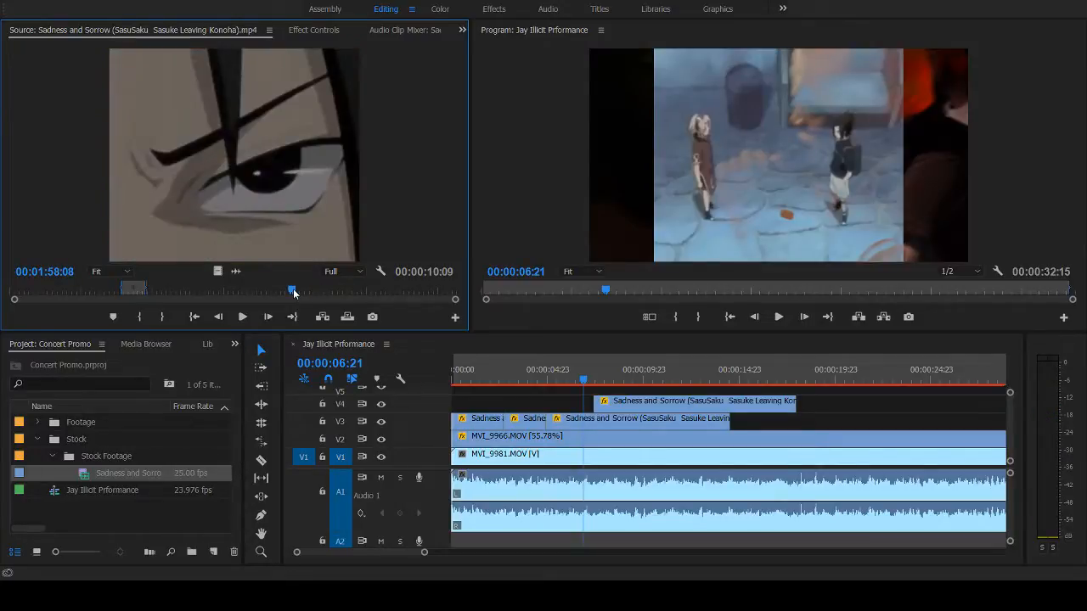
key(space)
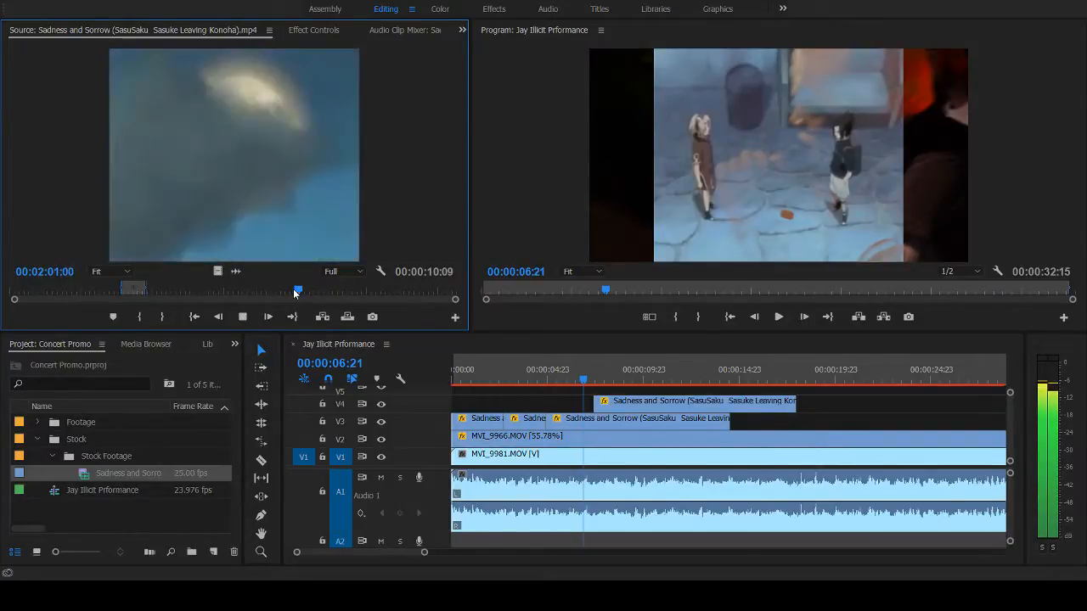
key(space)
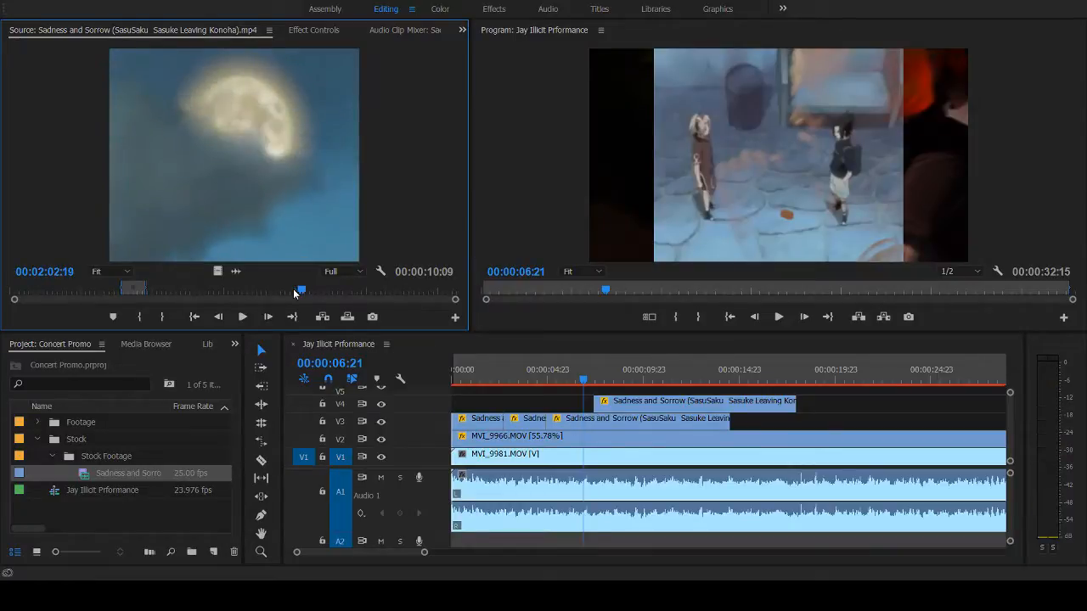
- Mark a new In point at the start of the clouded moon shot, about 00:02:00:23 in the source clip
key(j)
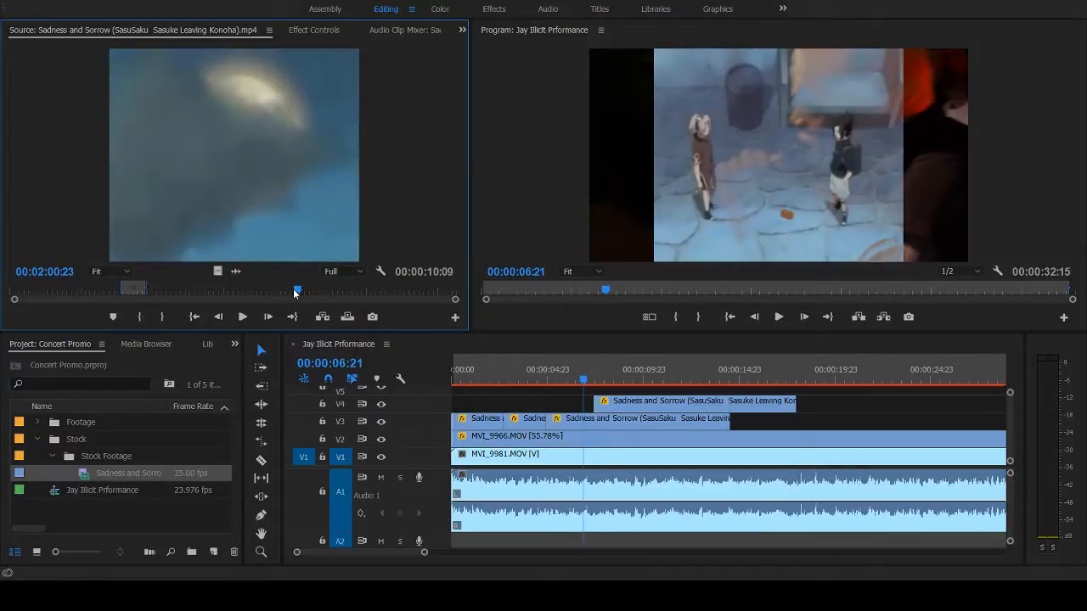
click(295, 292)
key(Right)
key(Right)
key(Right)
key(Right)
key(Right)
key(Right)
- Play on through the crying close-up and set the source Out point at 00:02:05:13, just before the mouth opens
key(space)
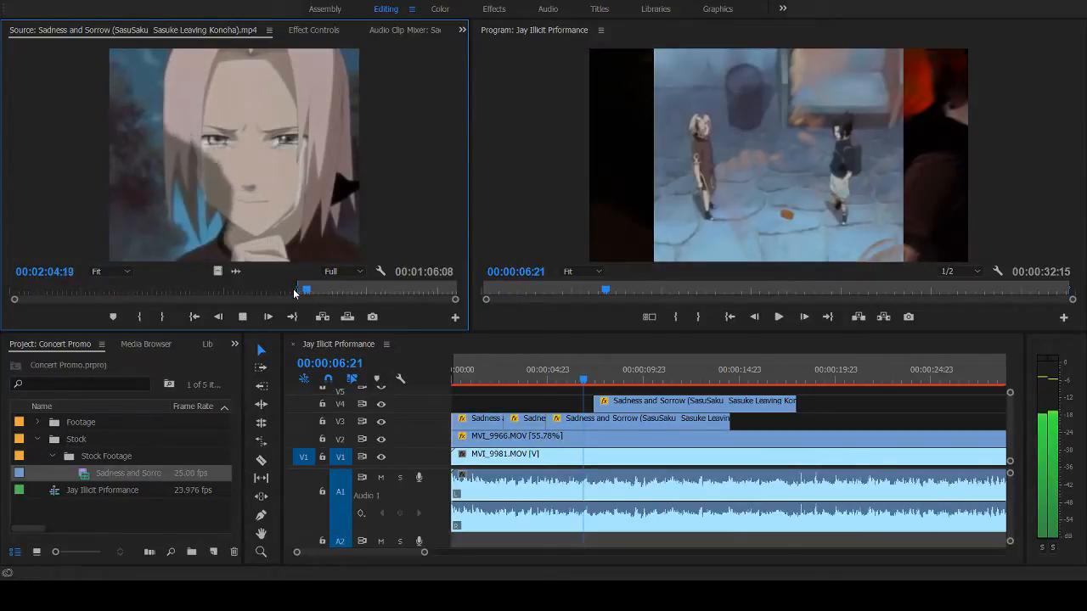
key(o)
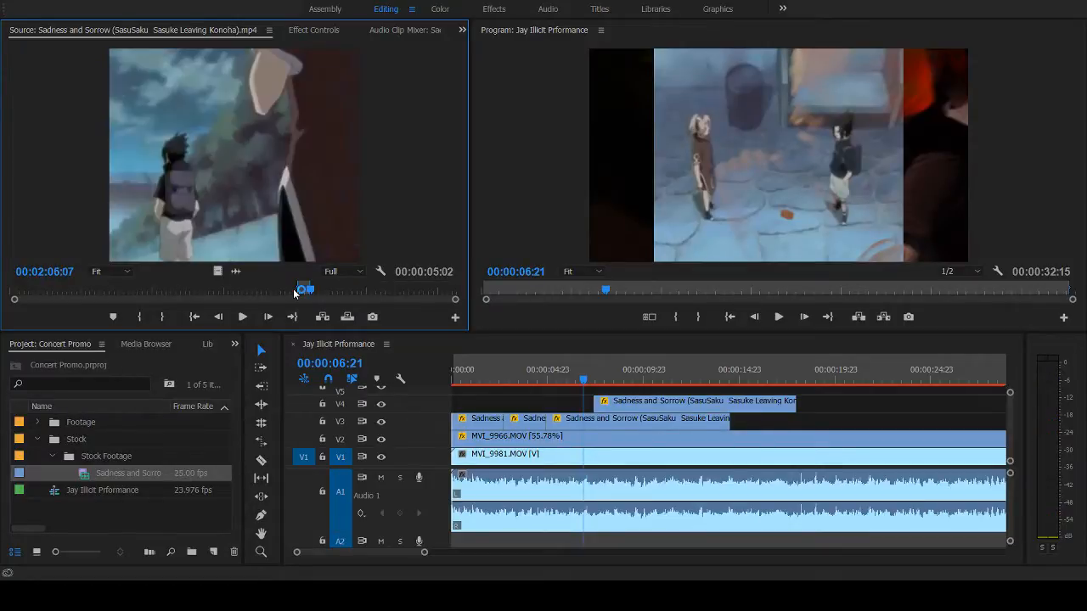
click(295, 292)
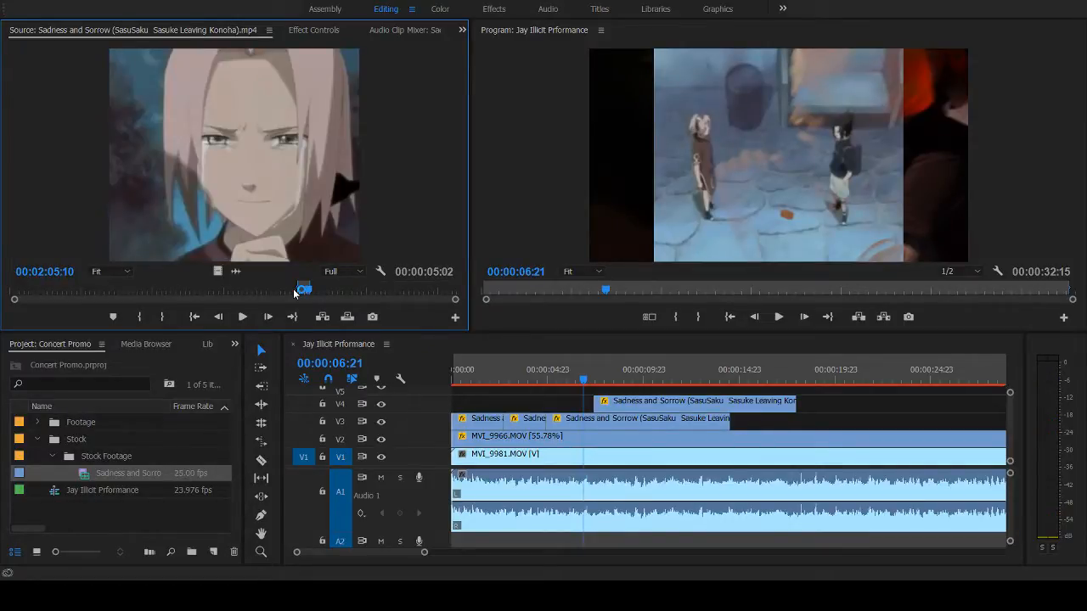
key(Right)
key(Right)
key(Right)
key(Right)
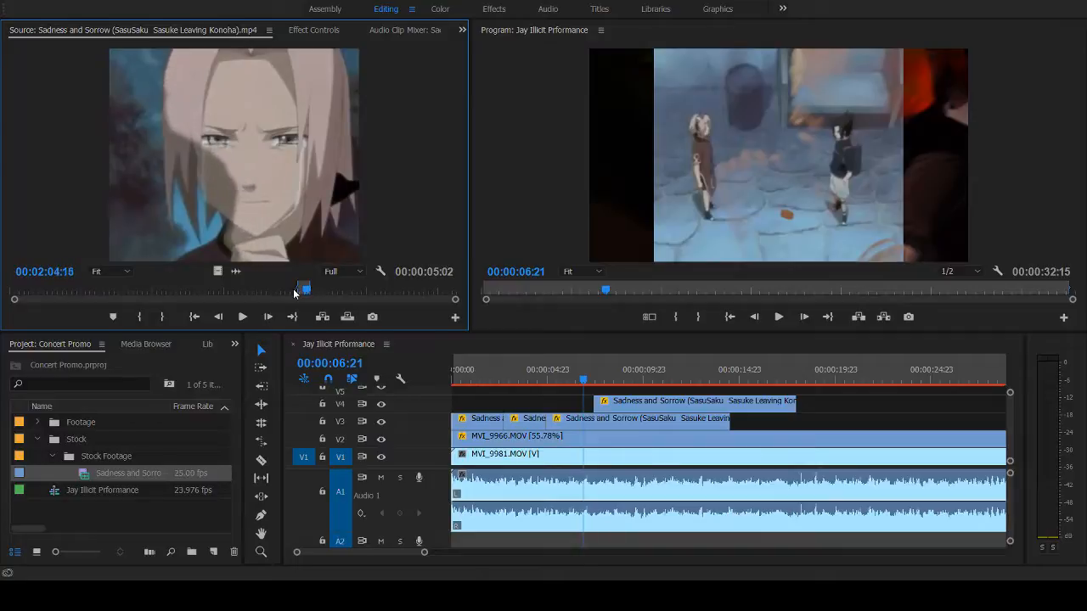
key(Right)
key(Right)
key(Right)
key(Right)
key(Right)
key(Right)
key(Right)
key(Right)
key(Right)
key(Right)
key(Right)
key(Right)
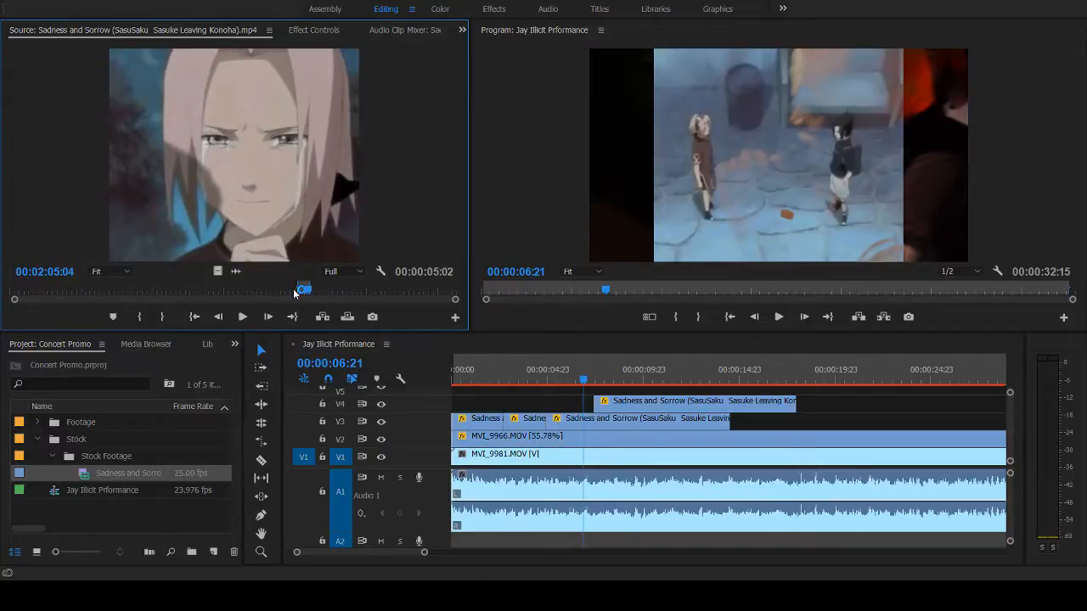
key(Right)
key(Right)
key(Right)
key(Right)
key(Right)
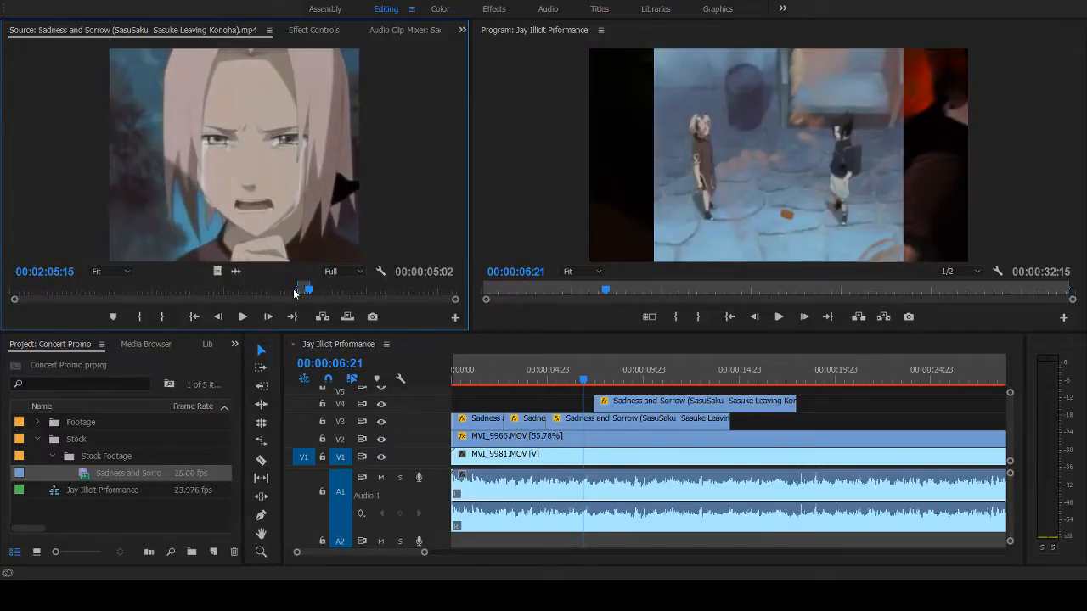
key(Left)
key(Left)
key(Left)
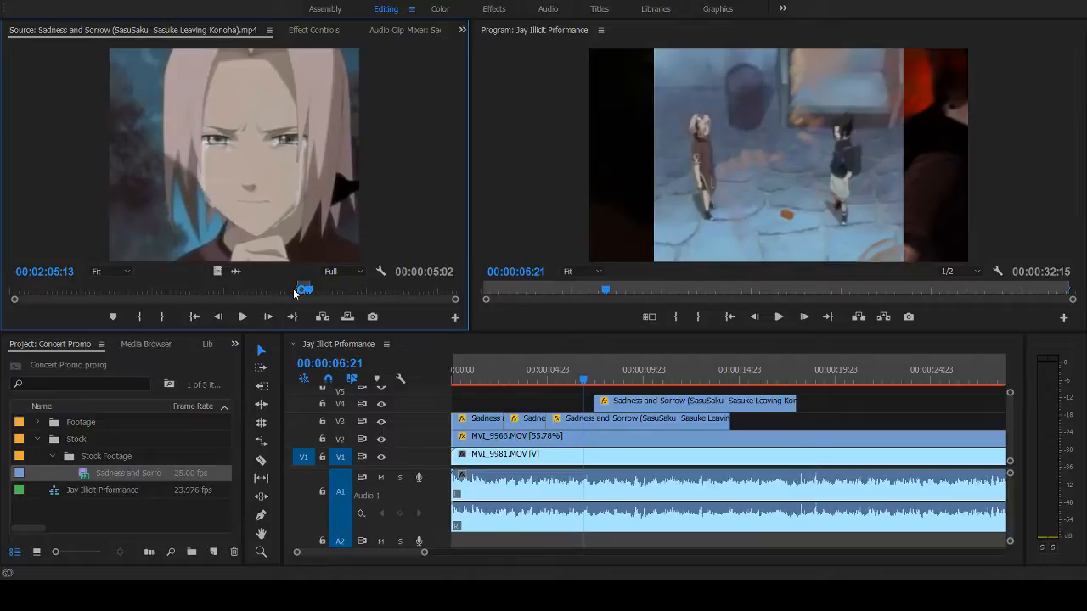
key(o)
- Place the marked moon and crying shot on track V3 at about 00:00:16:07 and select it
drag(812, 380, 764, 427)
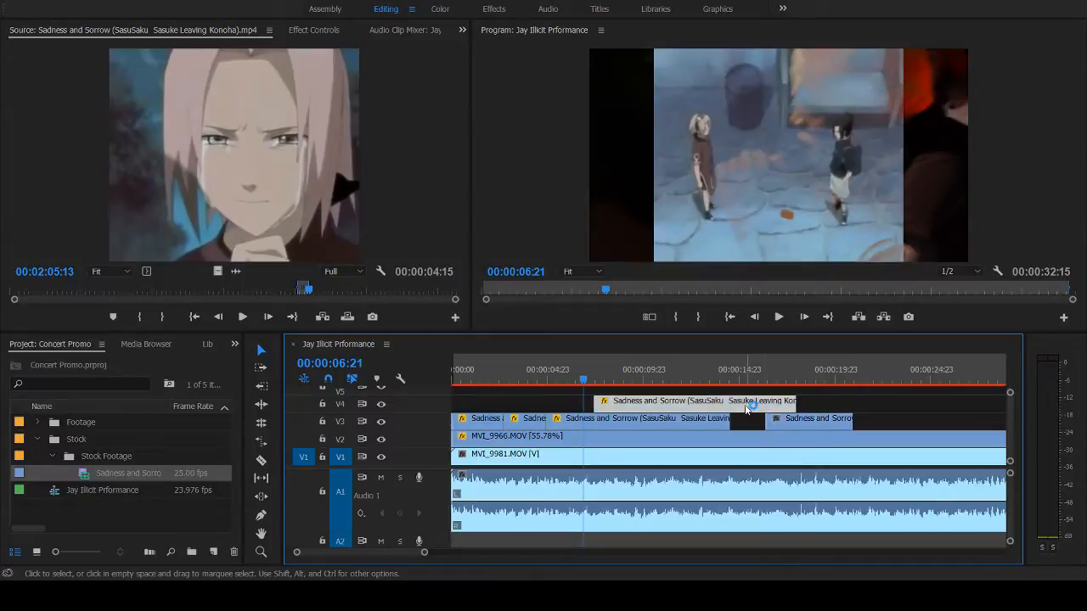
click(818, 428)
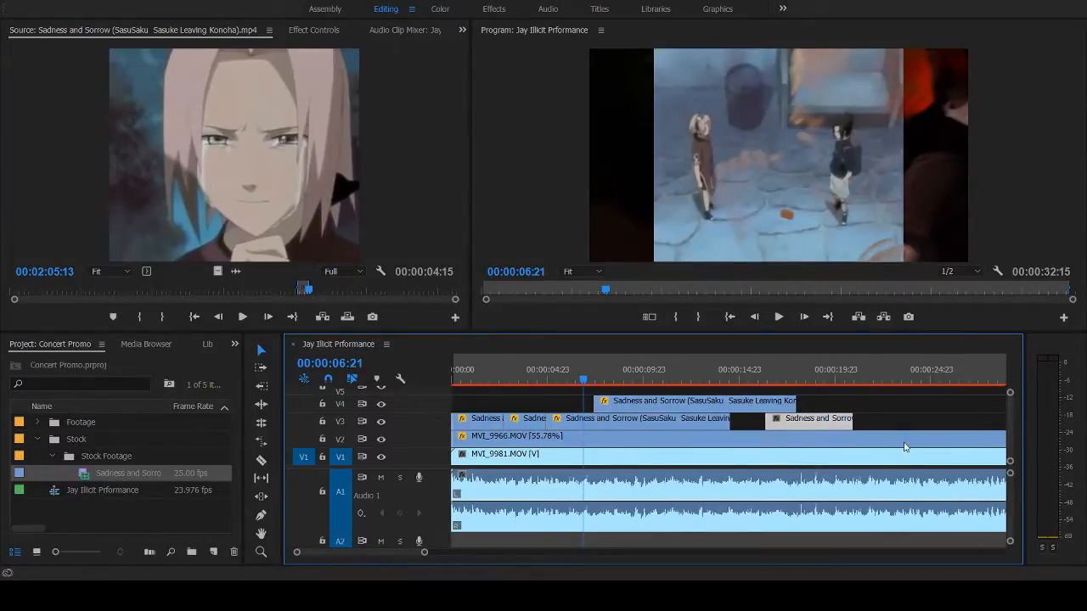
- Play the sequence from about 00:00:14:19 and again from the new V3 clip to review its overlap with the V4 clip
click(781, 366)
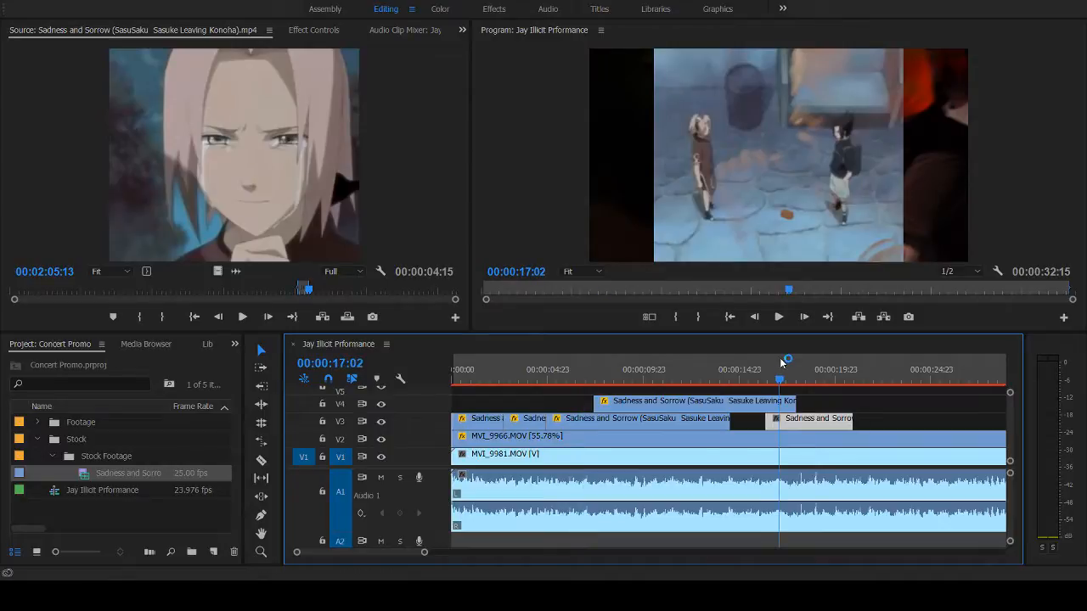
drag(780, 363, 738, 368)
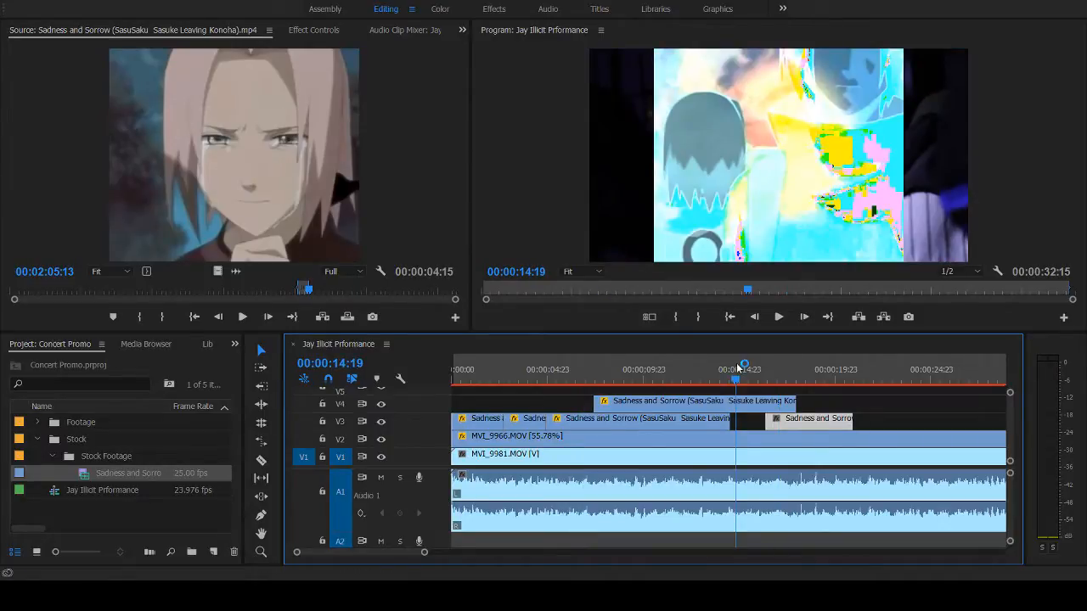
key(space)
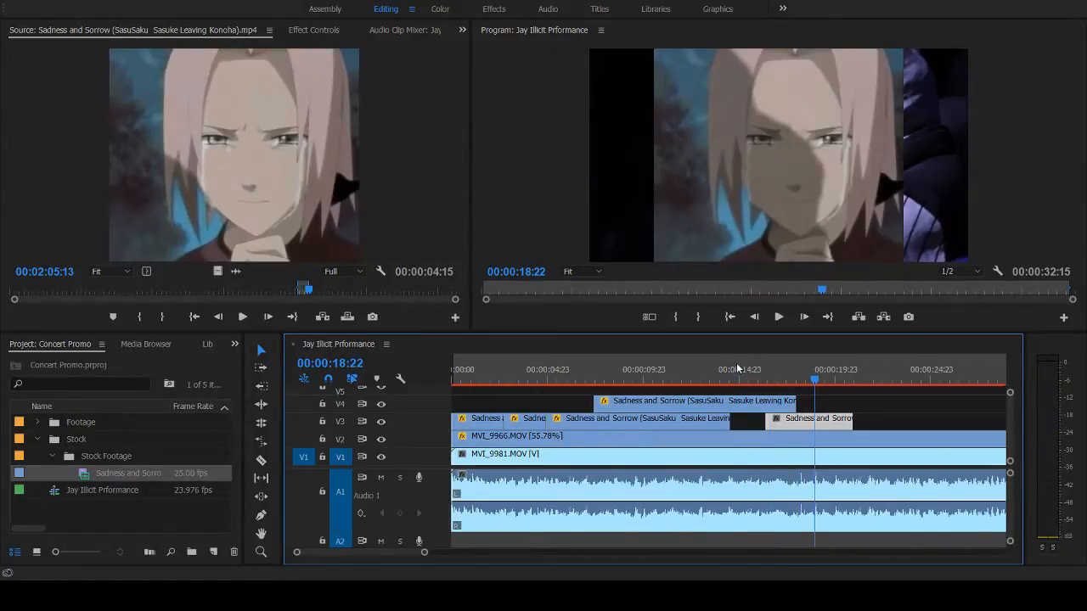
key(space)
key(space)
key(space)
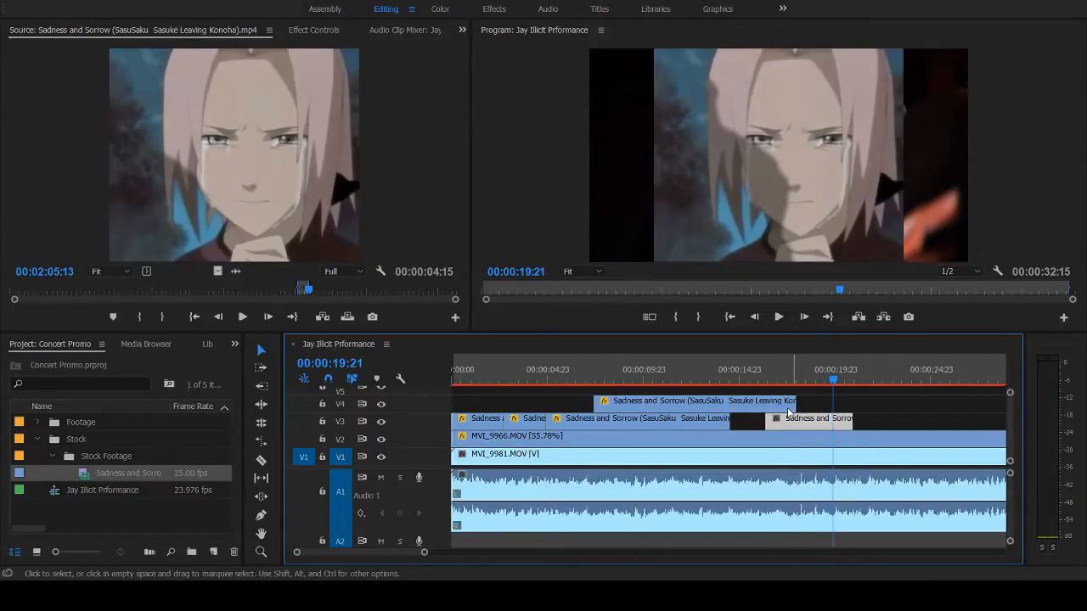
click(772, 373)
key(space)
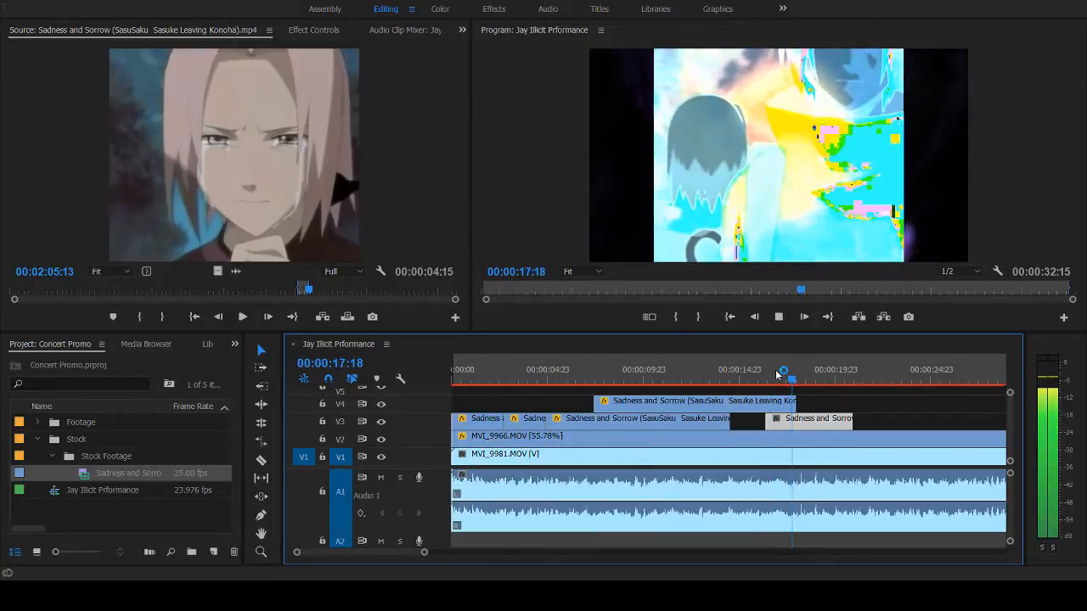
key(space)
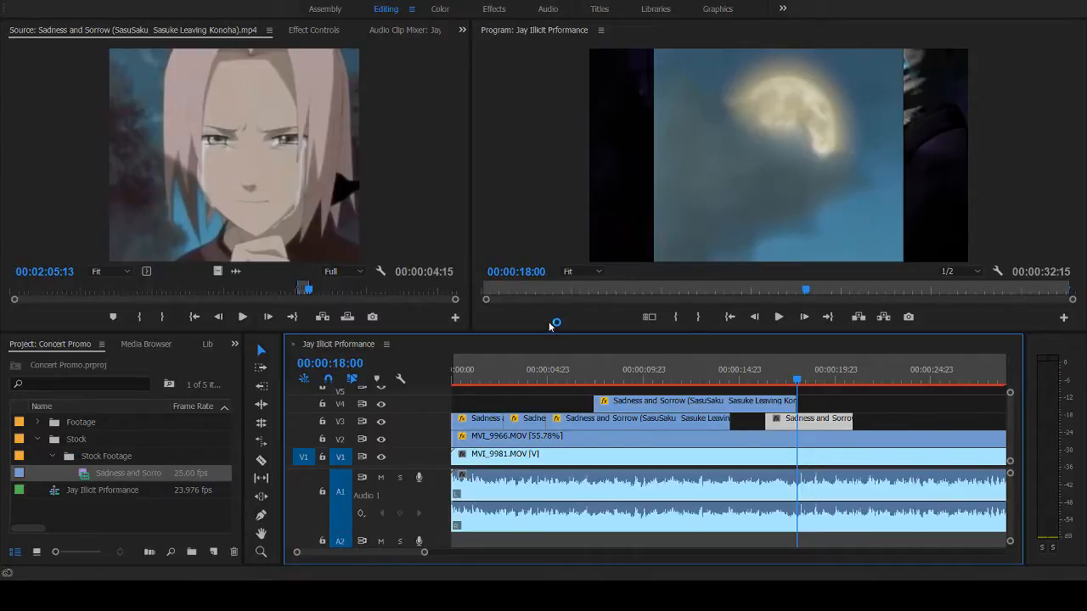
- Turn off opacity keyframing for the new V3 clip and set its blend mode to Exclusion
click(309, 30)
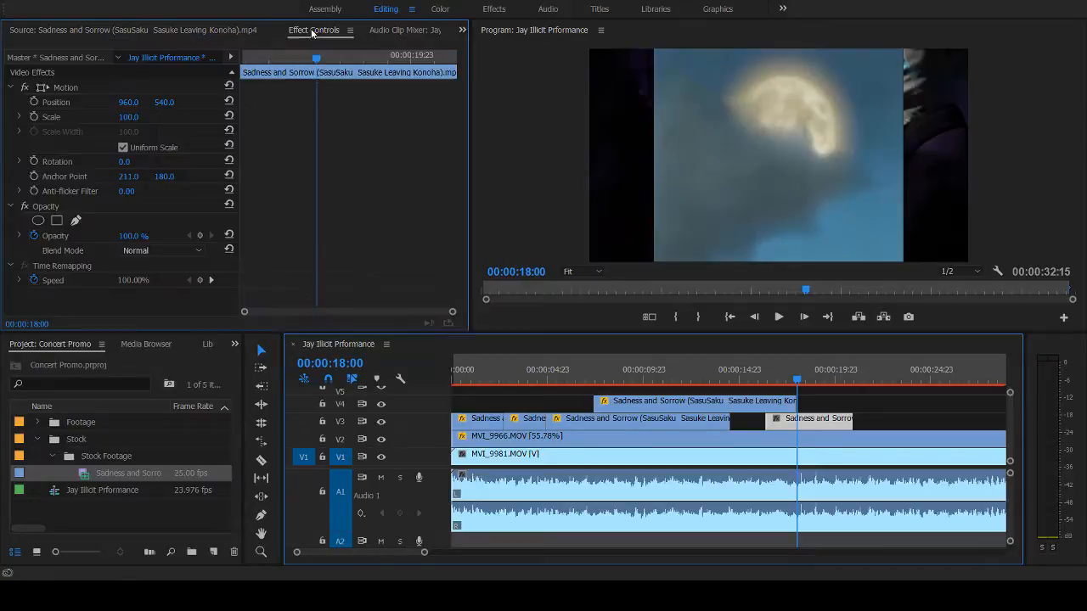
click(34, 236)
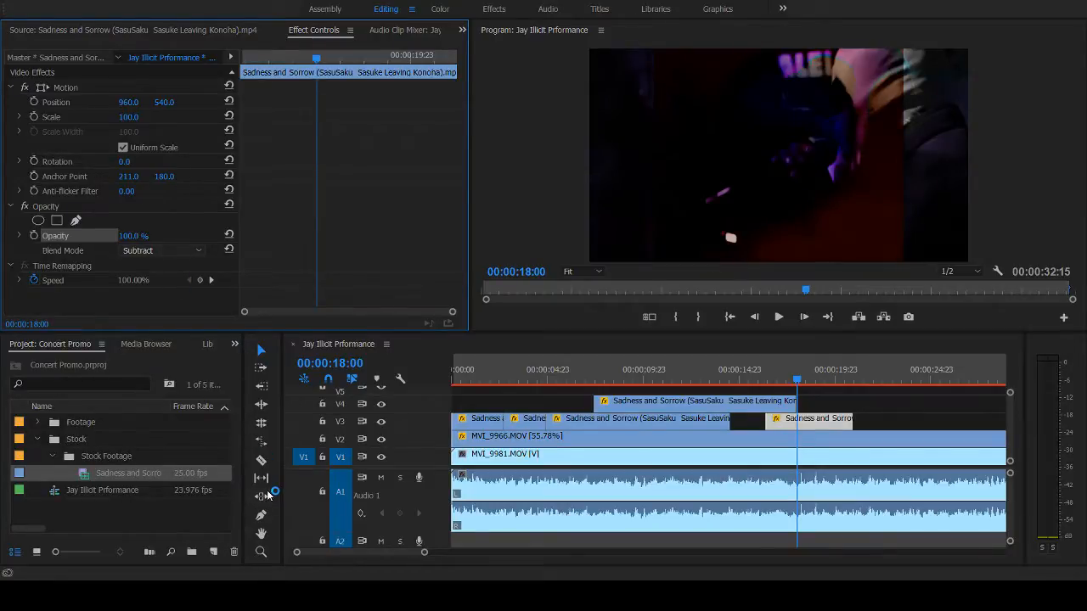
key(Up)
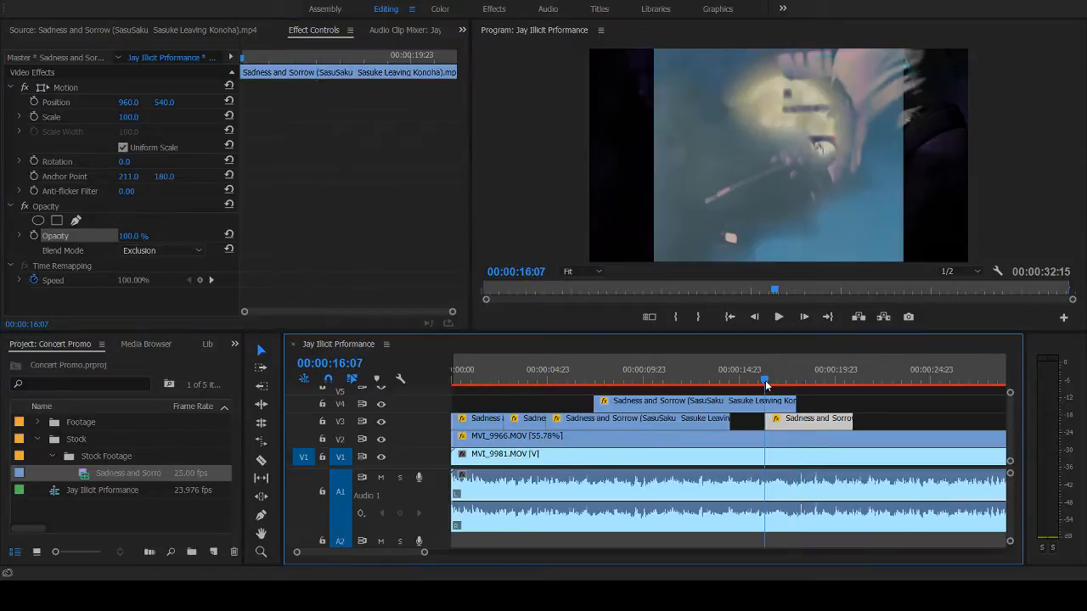
- Replay the sequence repeatedly from 00:00:16:07 to examine the Exclusion blend and where the V4 clip ends
click(765, 380)
key(space)
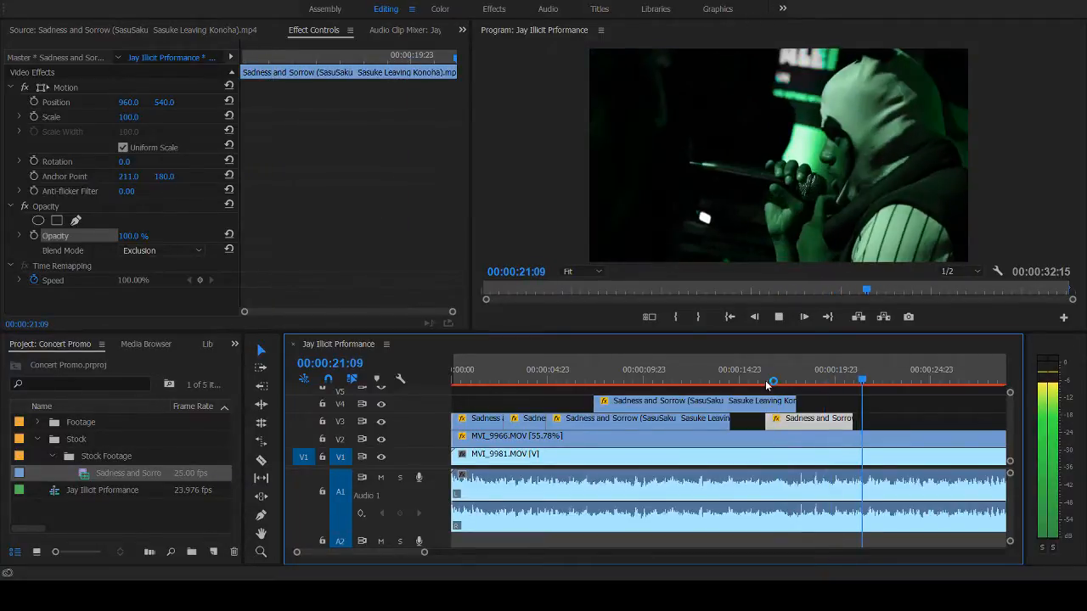
click(767, 384)
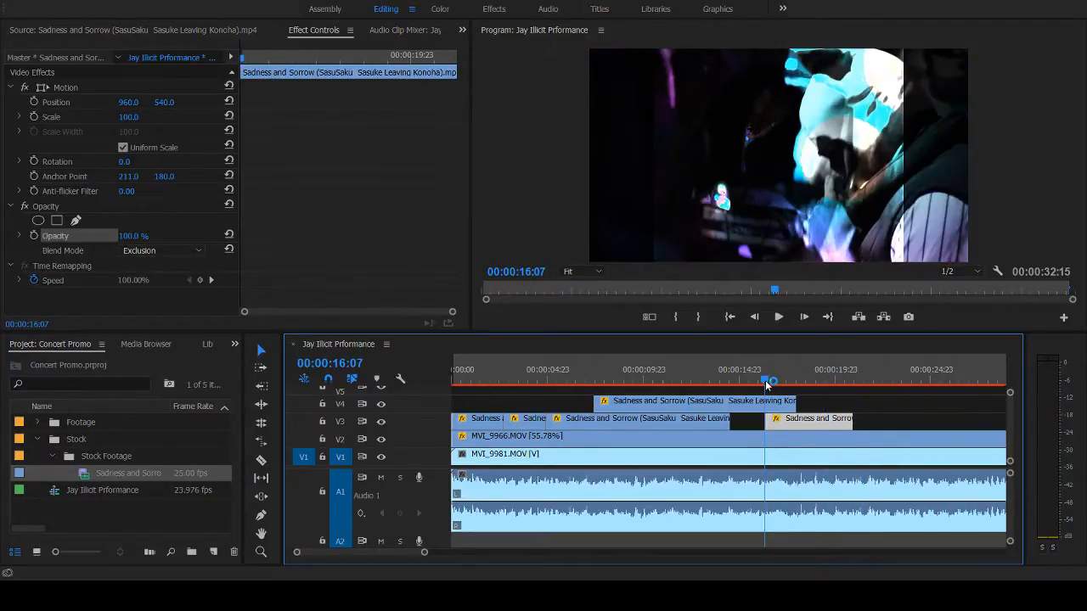
key(space)
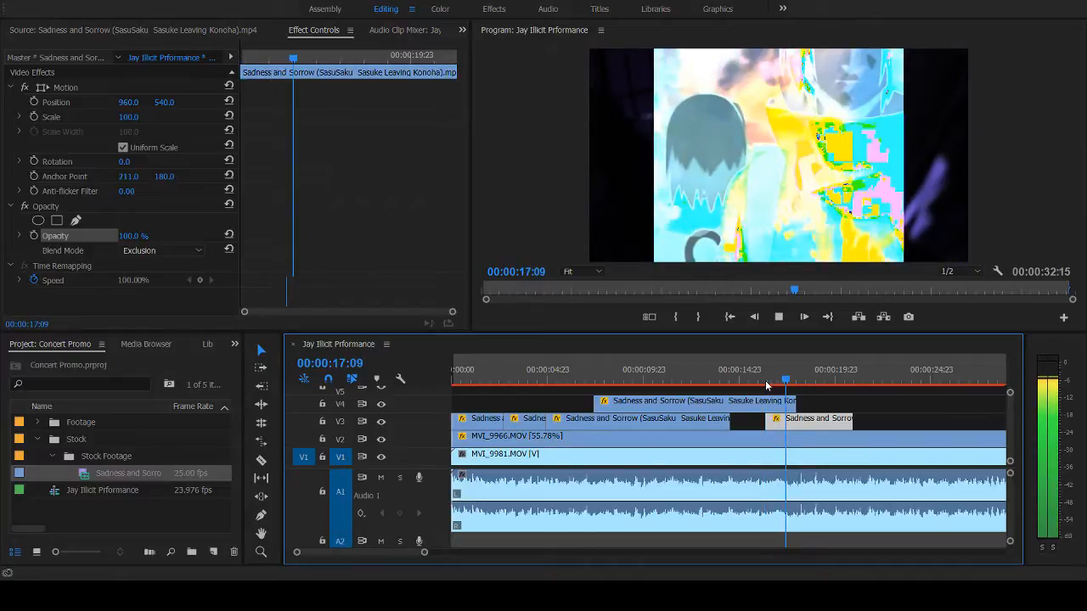
key(space)
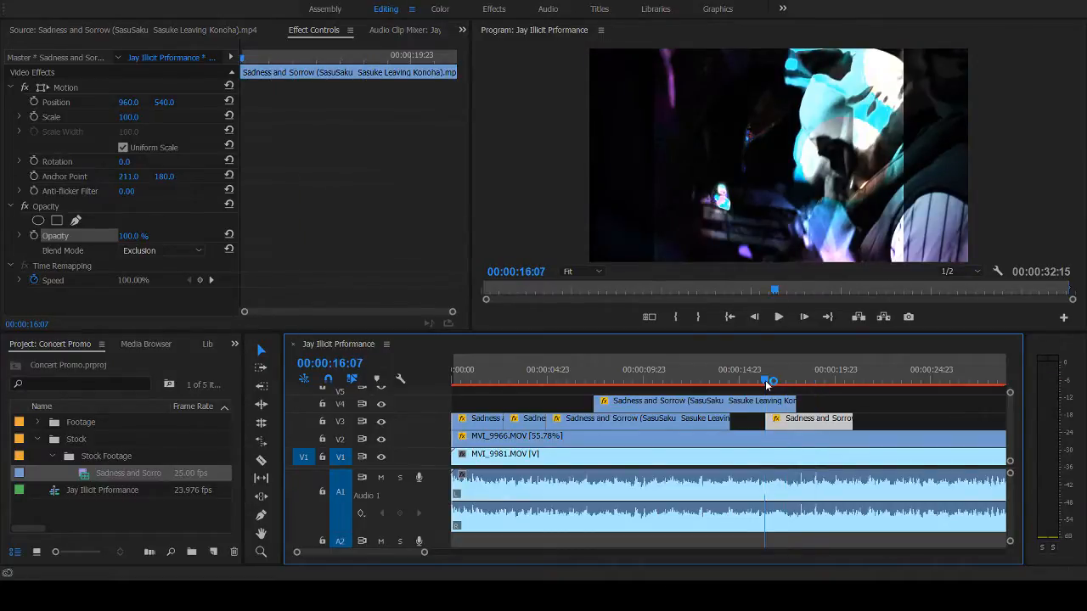
key(space)
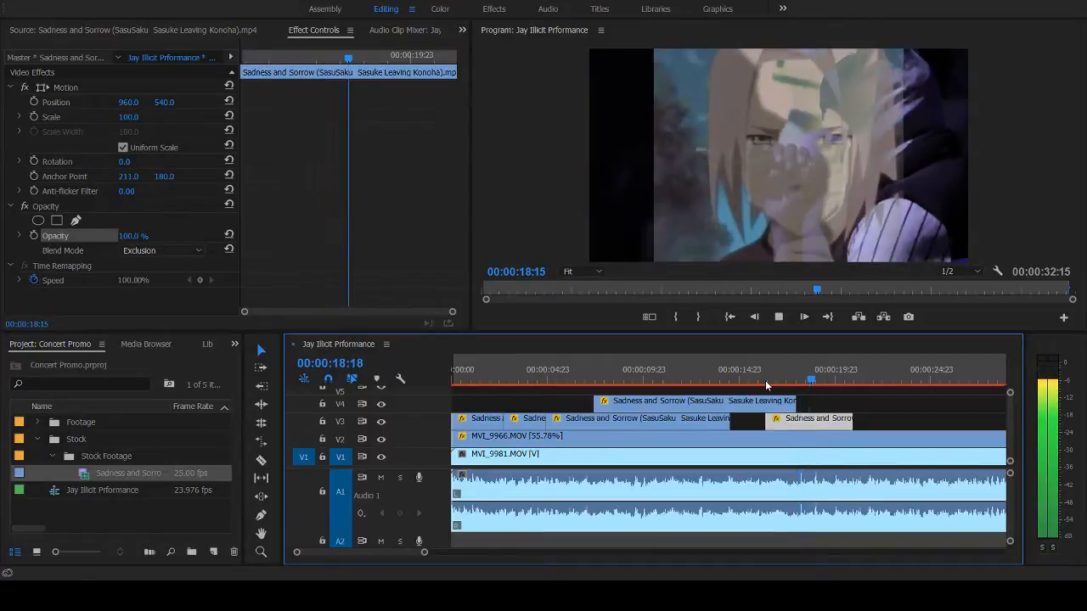
key(space)
key(space)
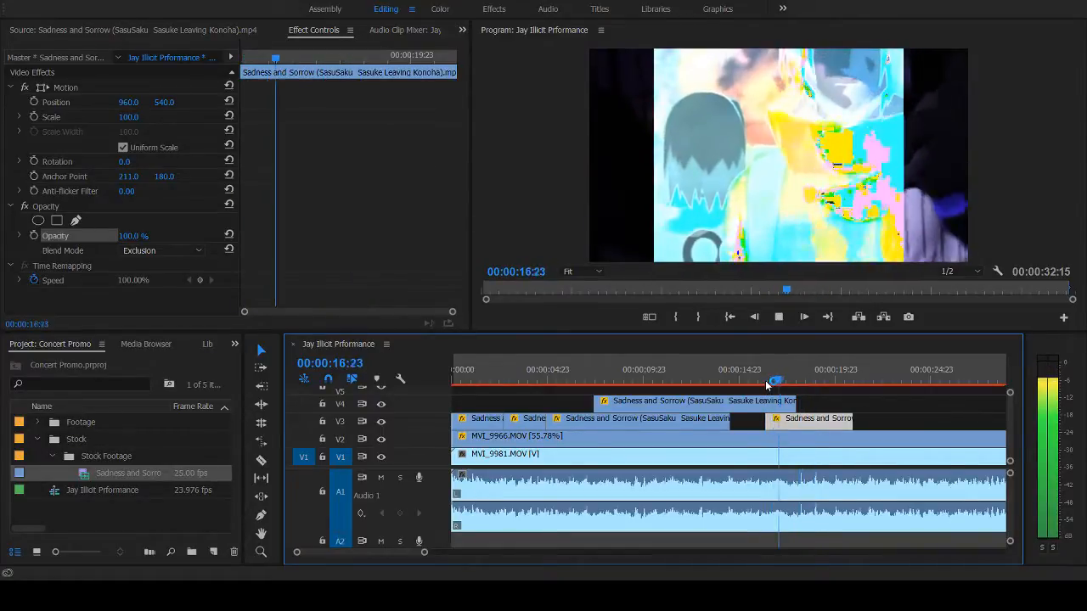
key(space)
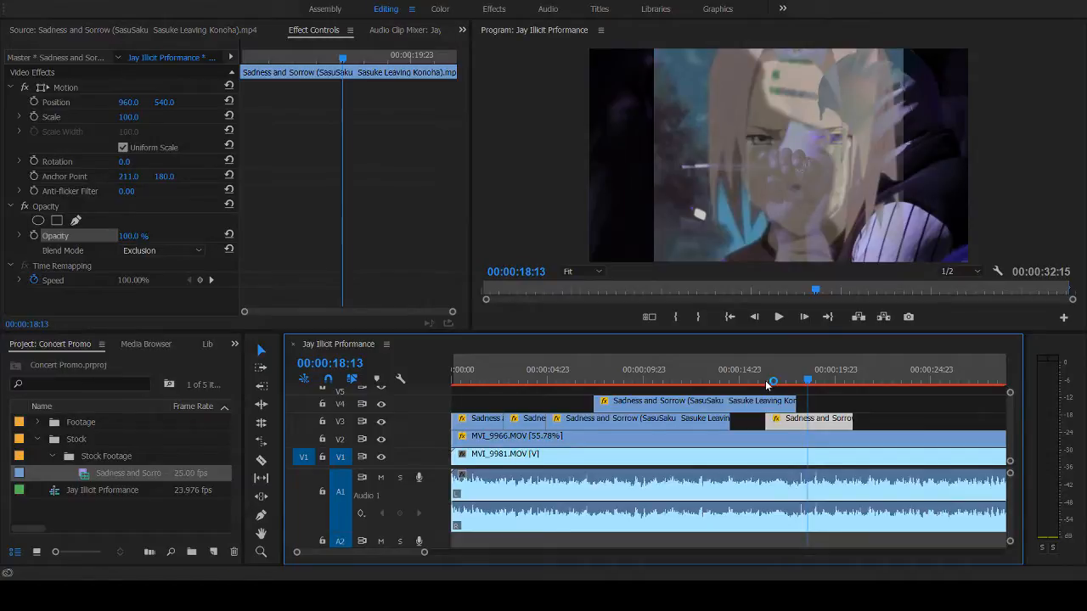
click(766, 384)
key(space)
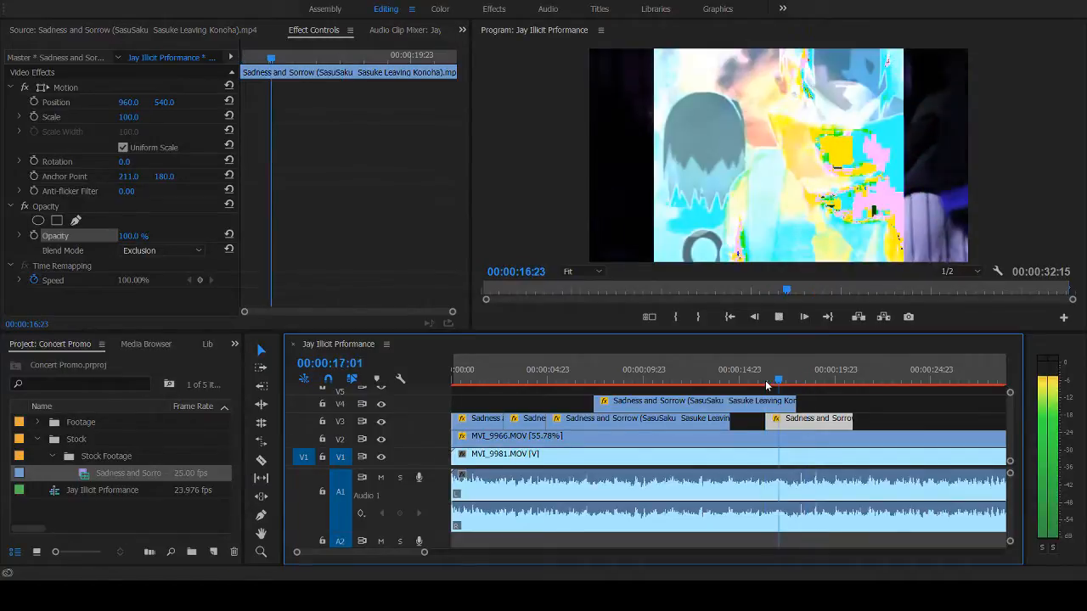
key(space)
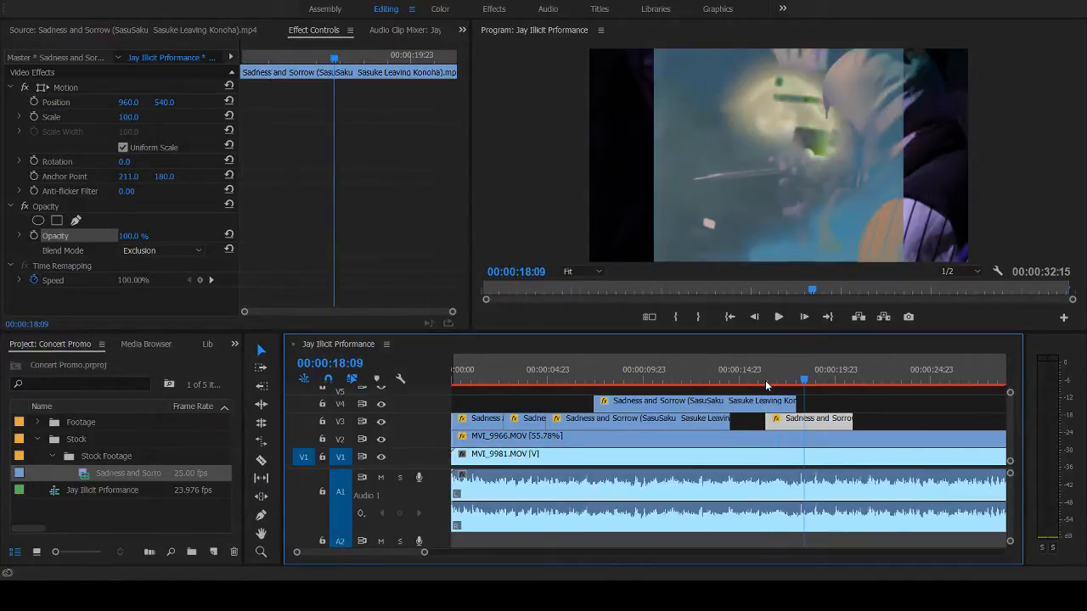
click(767, 384)
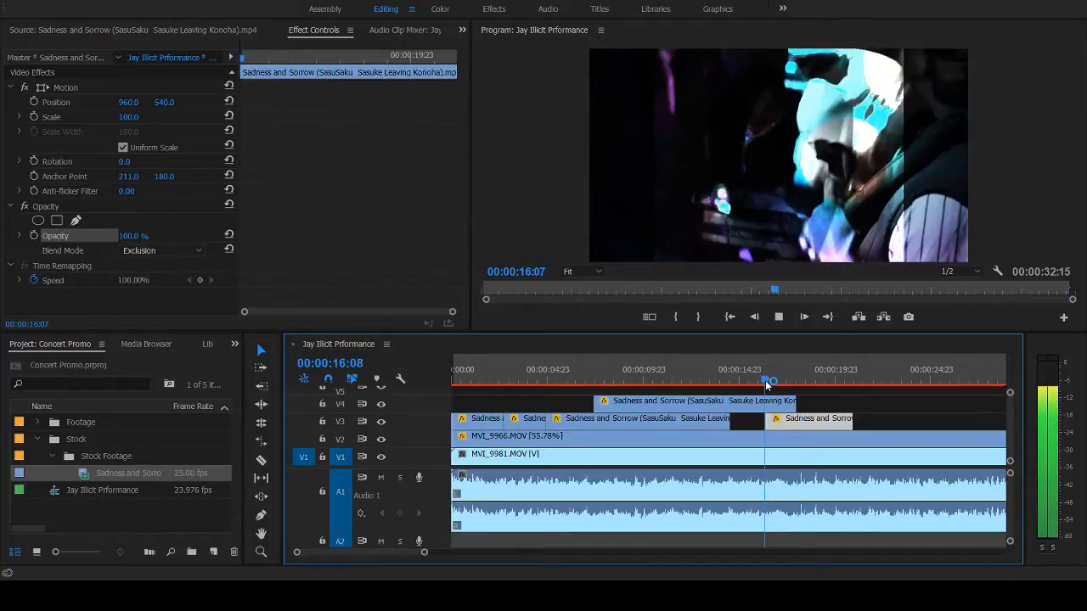
key(space)
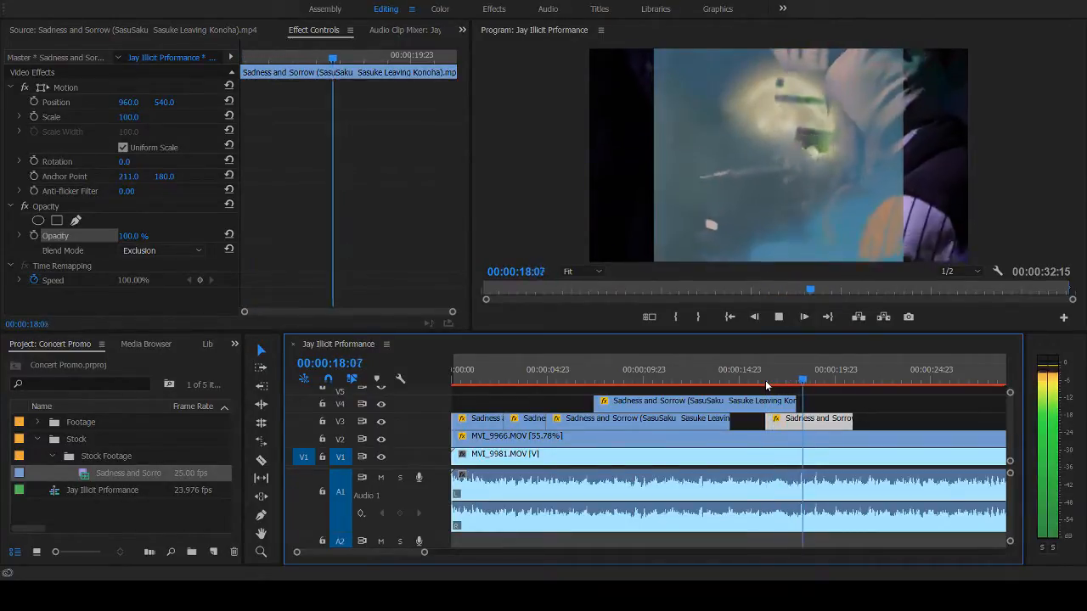
key(space)
click(765, 382)
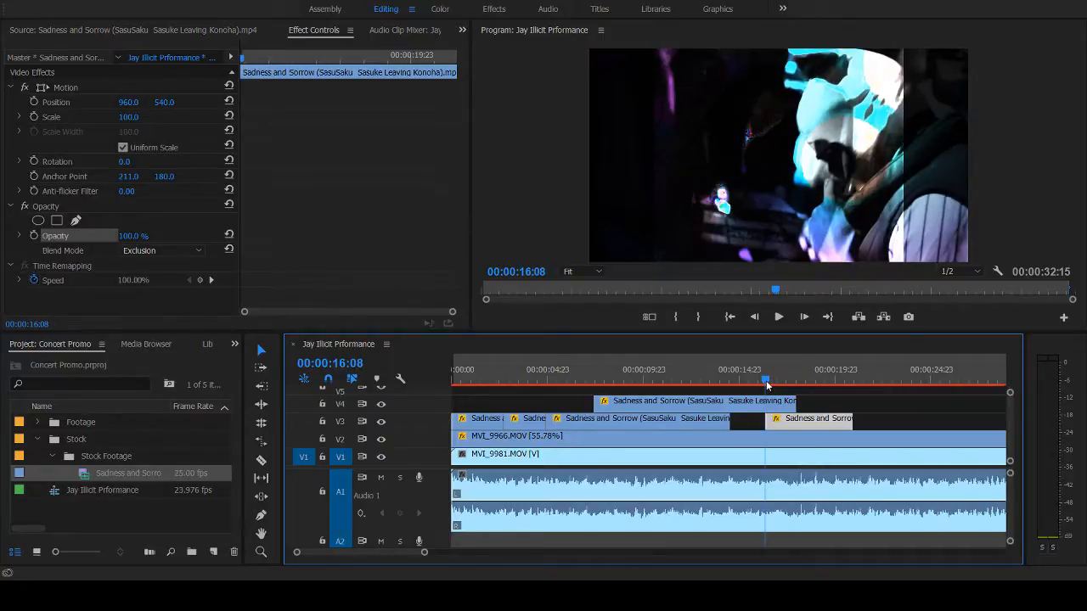
key(space)
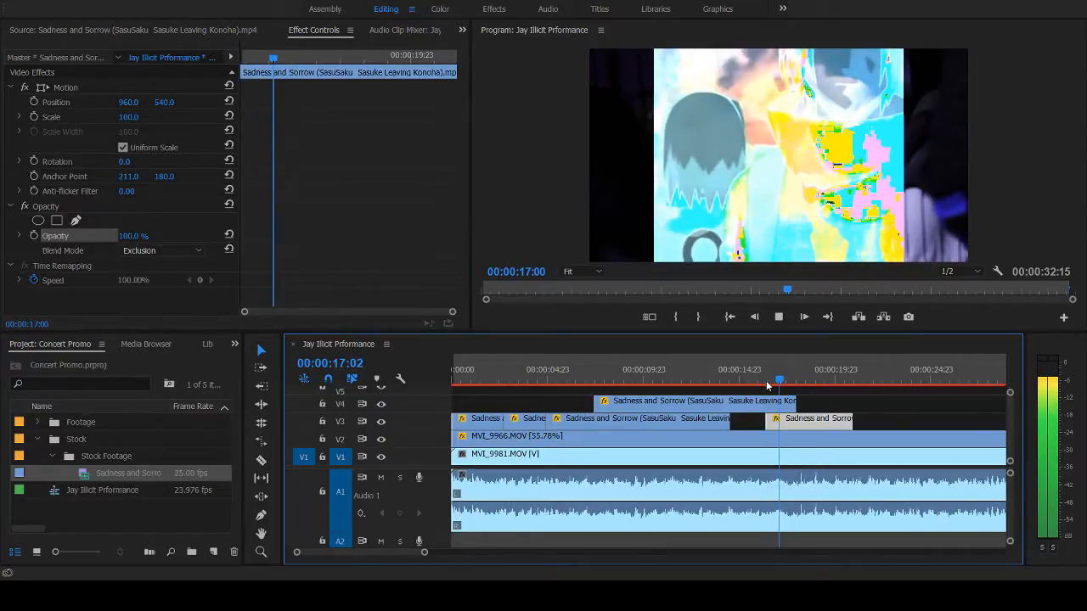
key(space)
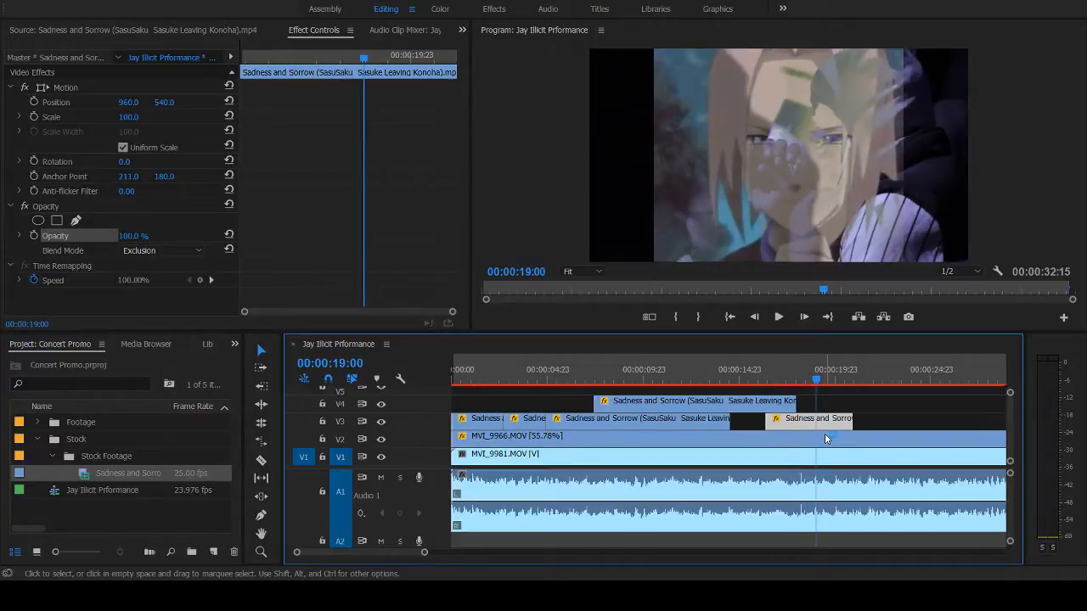
- Replay from just before the new V3 clip and park the playhead at 00:00:18:08 on the moon shot
click(760, 370)
key(space)
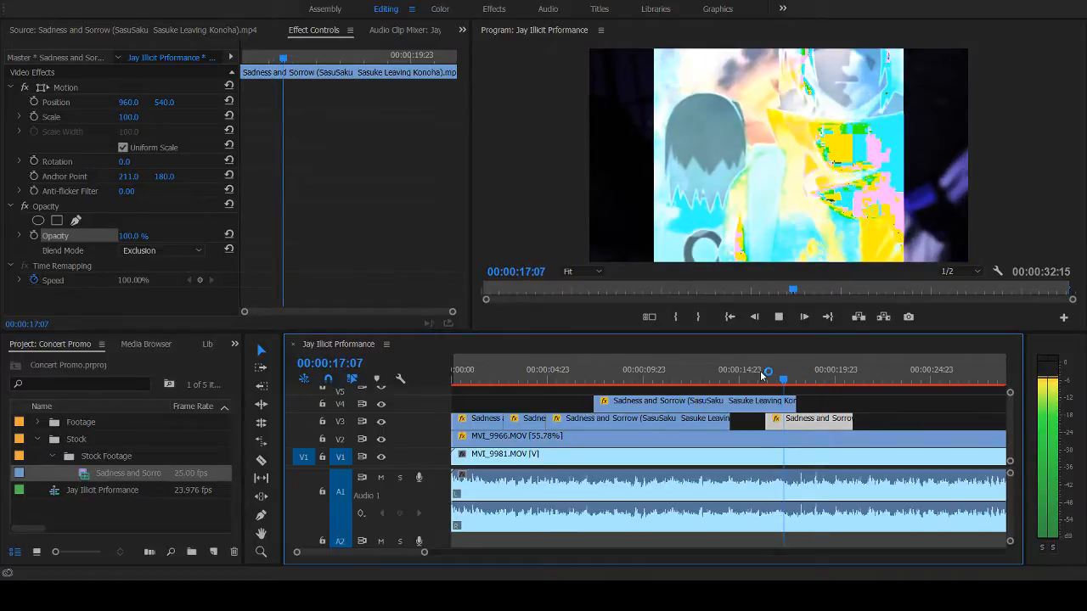
key(space)
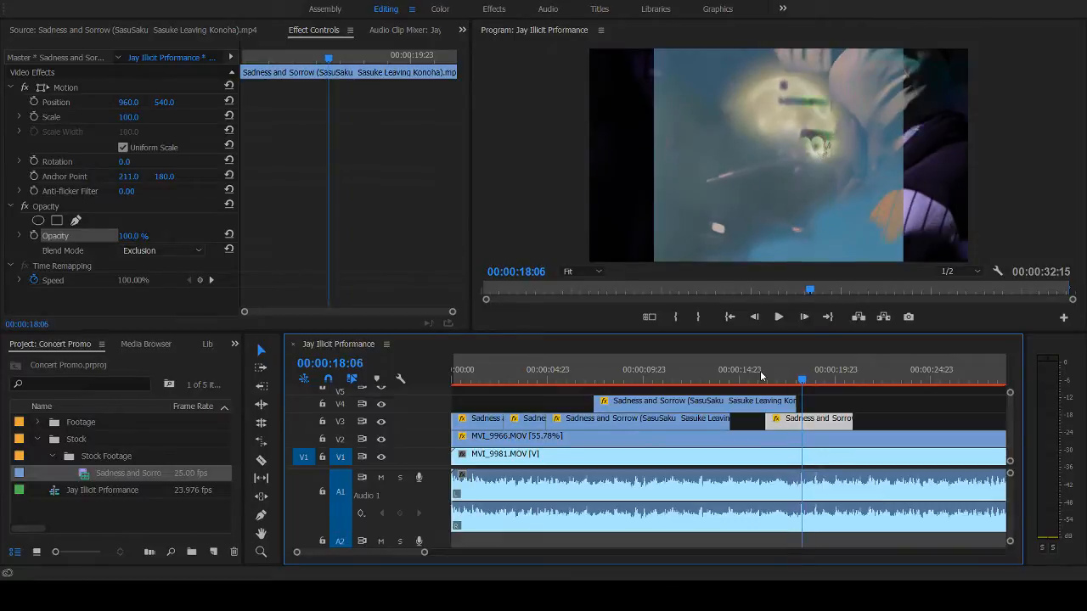
key(Right)
key(Right)
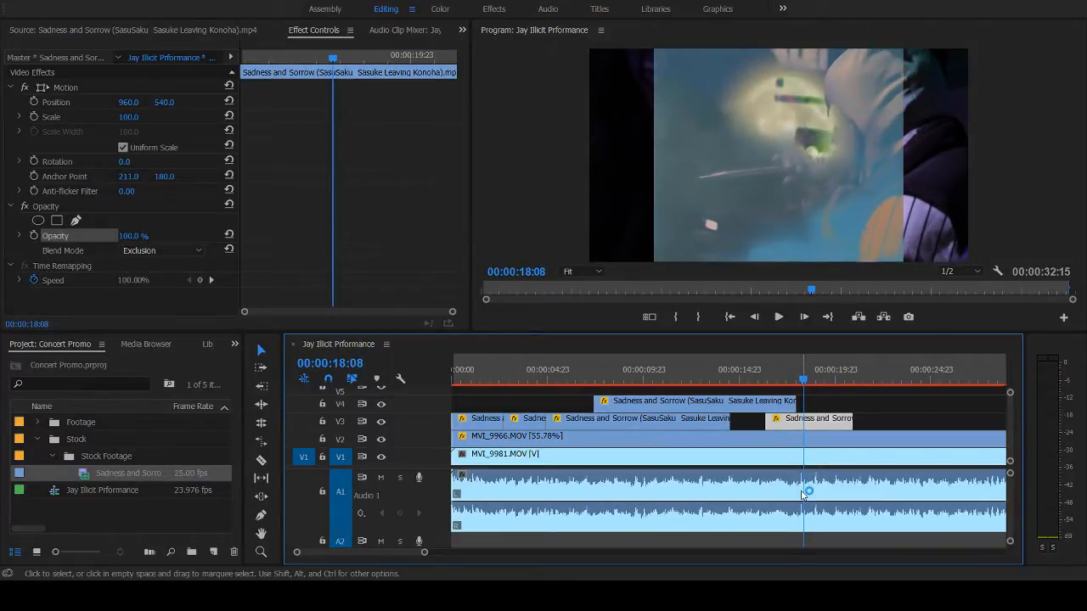
- Move the new V3 clip about half a second earlier, with the playhead at 00:00:18:05, and play back the transition
key(Left)
key(Left)
key(Left)
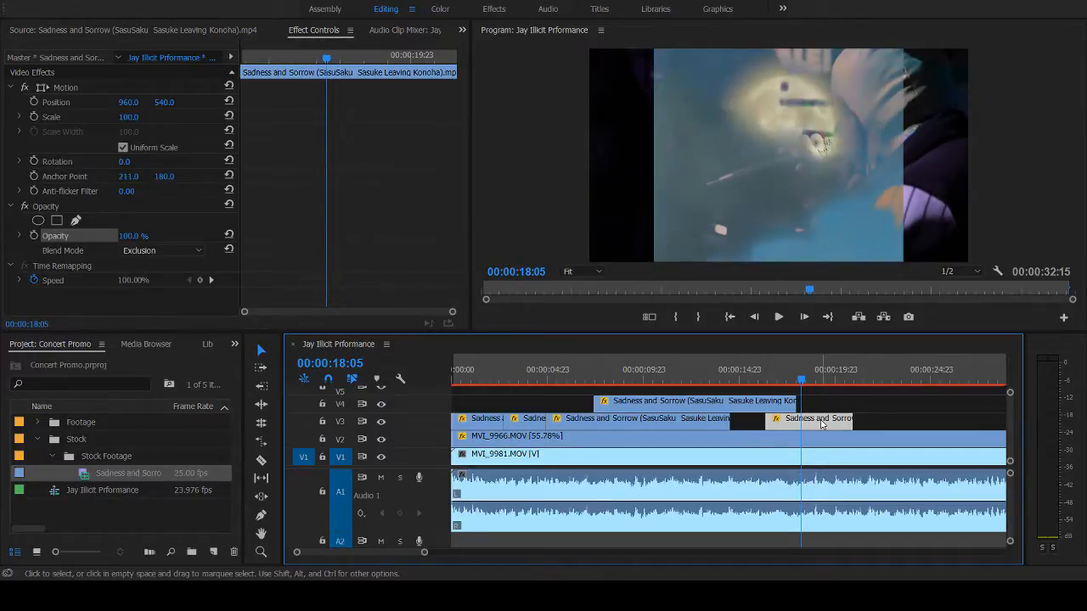
mouse_move(816, 427)
mouse_down()
mouse_move(808, 429)
mouse_move(827, 430)
mouse_up()
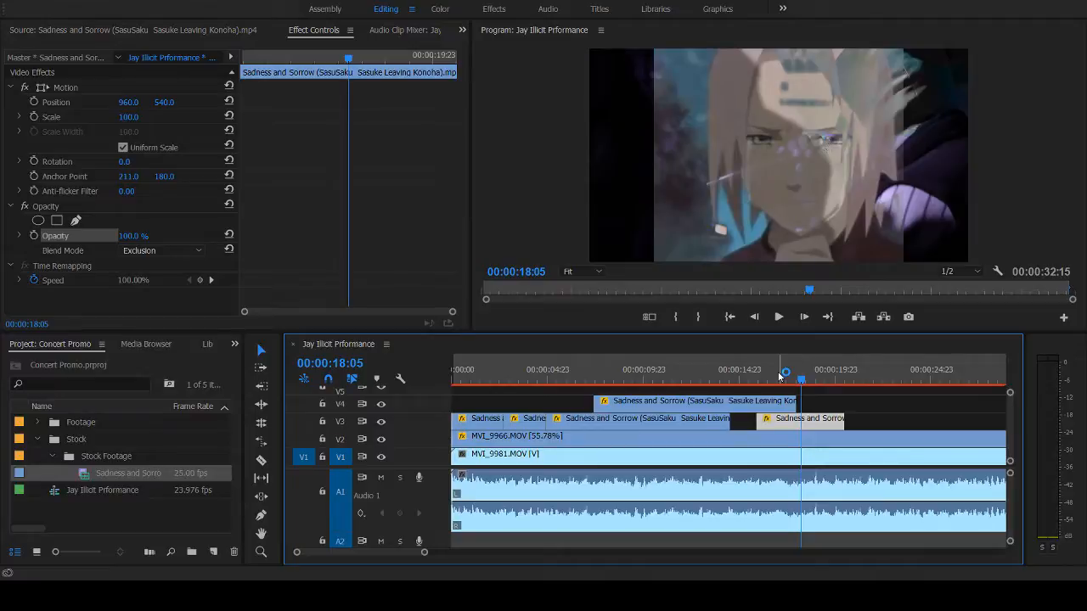
click(761, 377)
key(space)
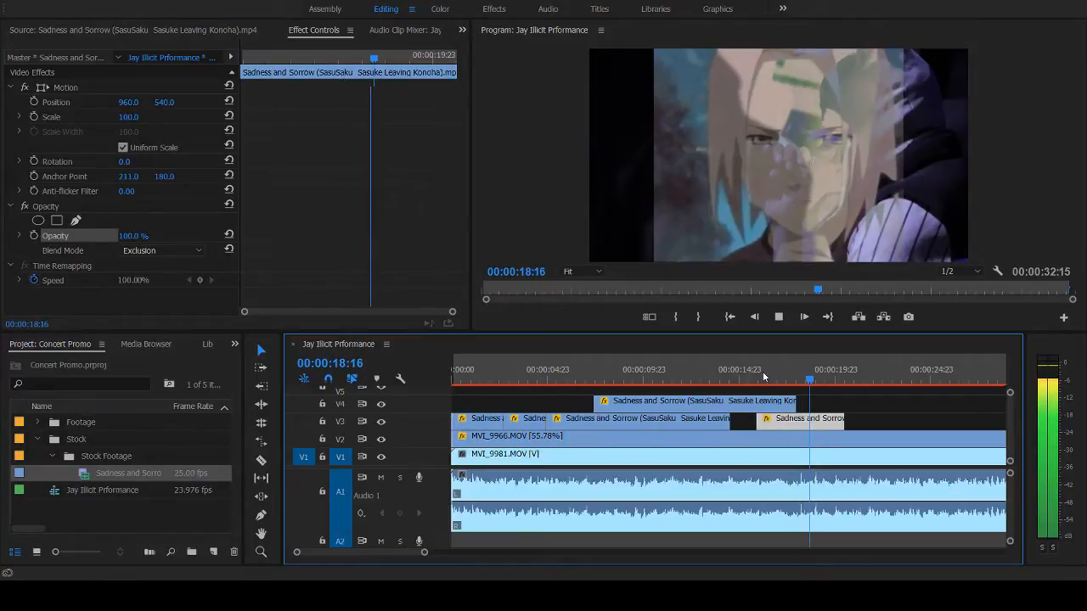
key(space)
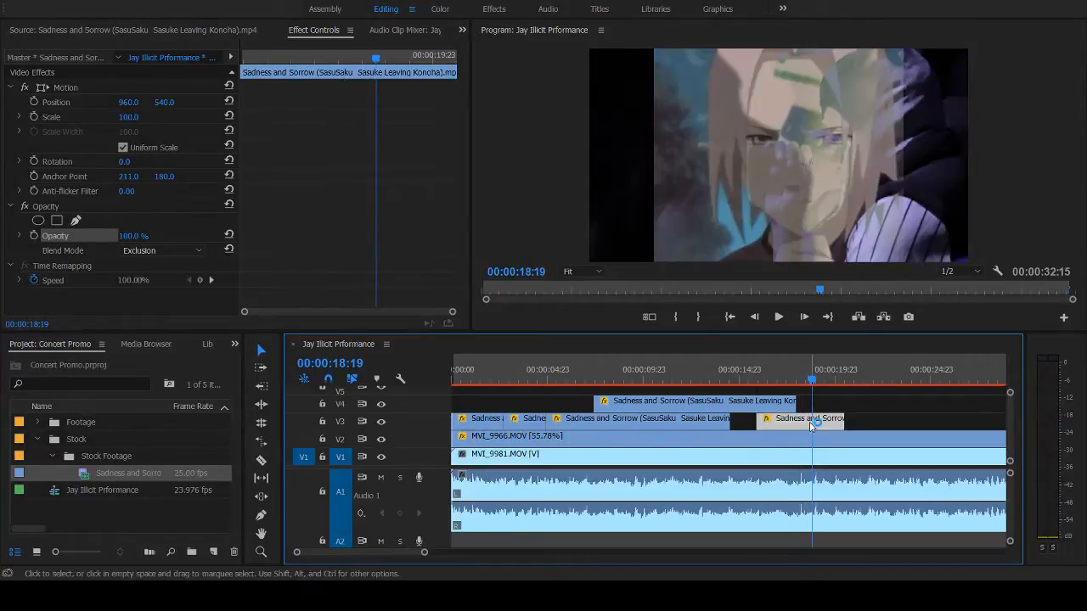
- Locate the audio peak at 00:00:18:05 and shift the new V3 clip about three frames later to match its shot change to it
drag(424, 553, 389, 555)
click(692, 382)
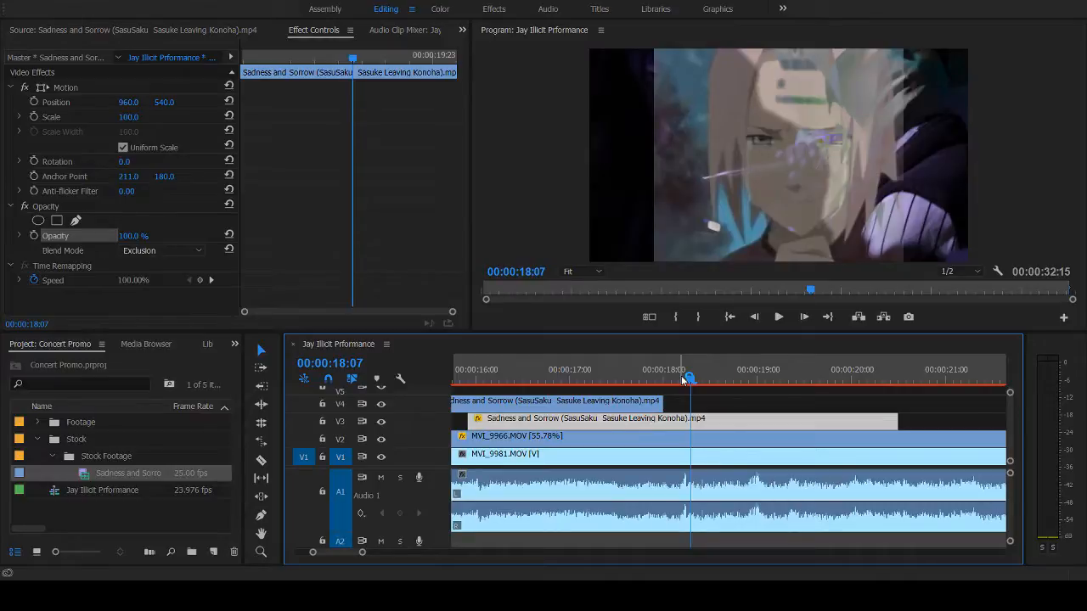
click(683, 380)
key(Right)
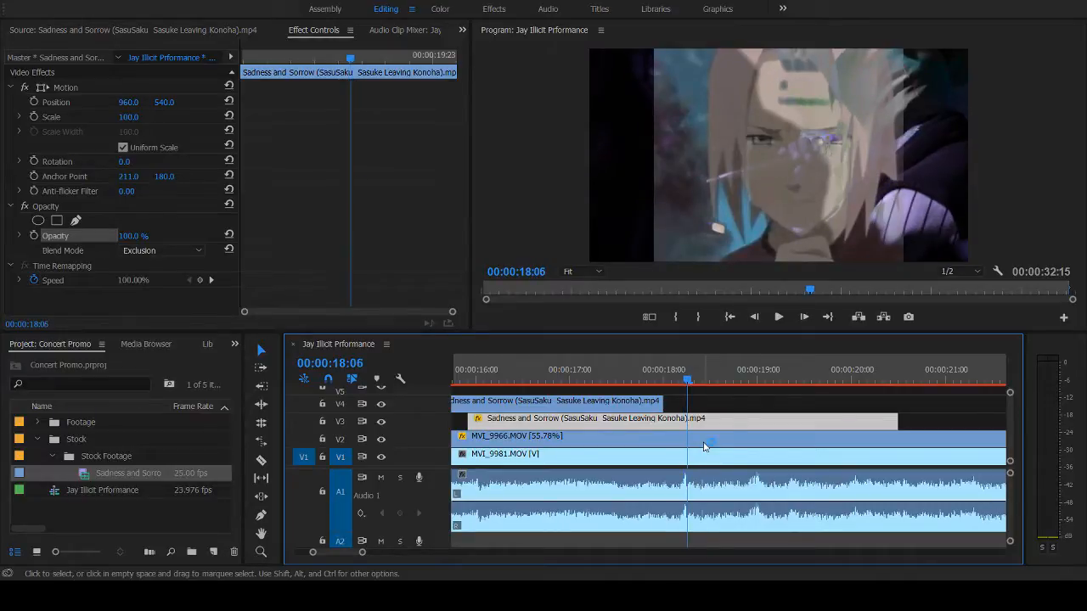
key(Left)
key(Right)
key(Left)
key(Right)
key(Left)
key(Right)
key(Left)
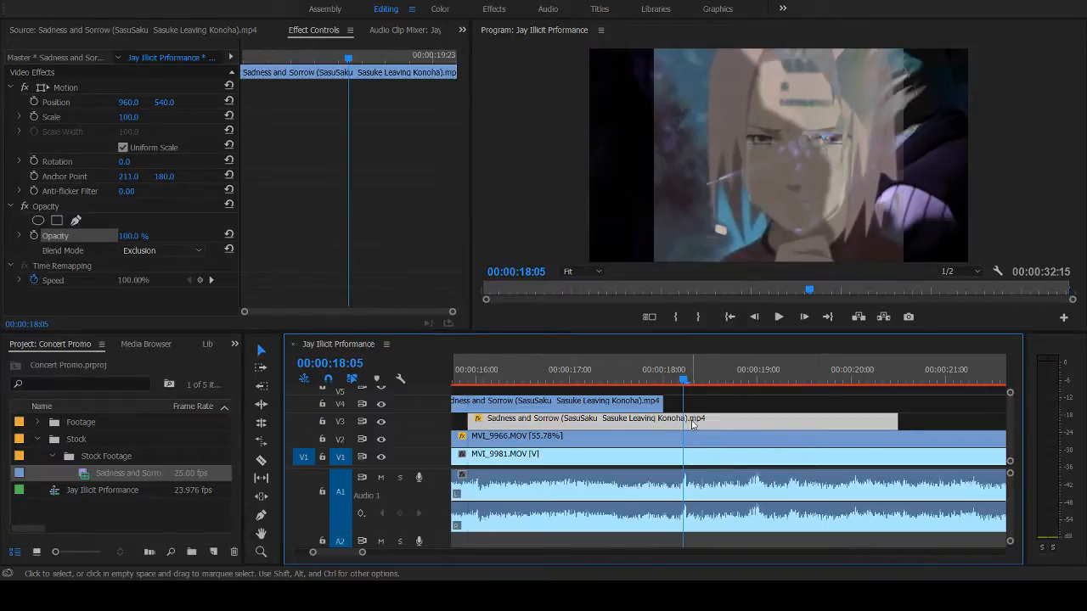
mouse_move(693, 424)
mouse_down()
mouse_move(714, 427)
mouse_move(693, 424)
mouse_up()
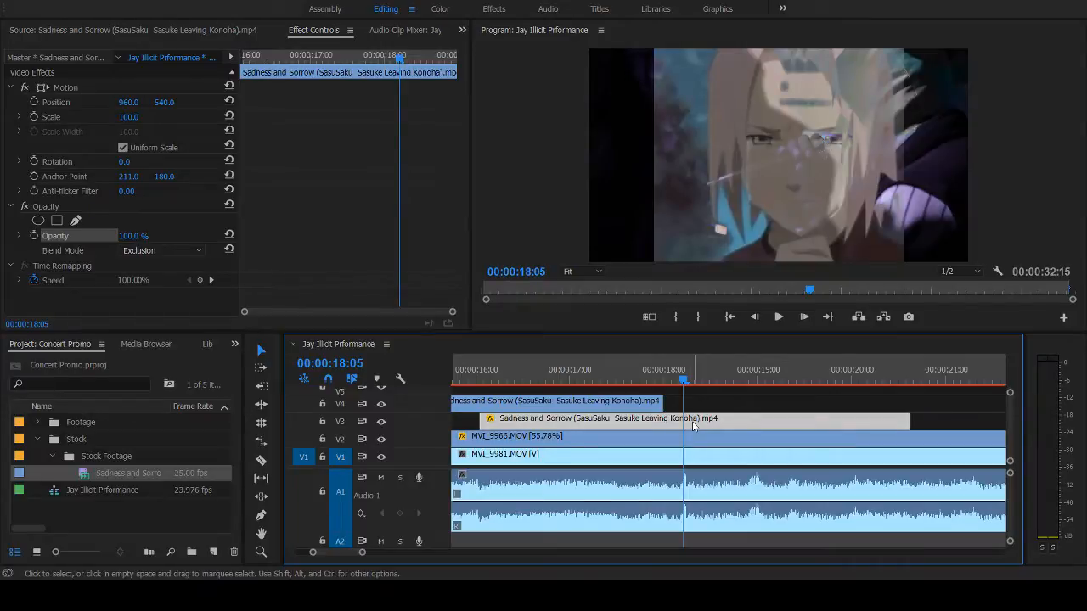
- Check the frames after the V4 clip's end, shift the new V3 clip about two frames later, and replay the transition
click(664, 378)
key(space)
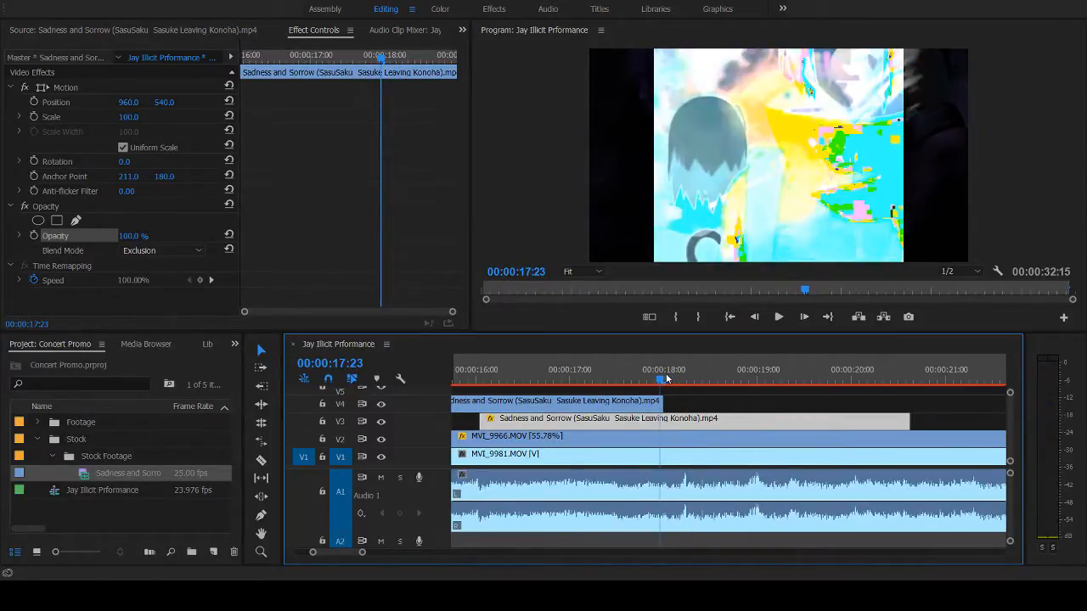
click(672, 378)
click(678, 379)
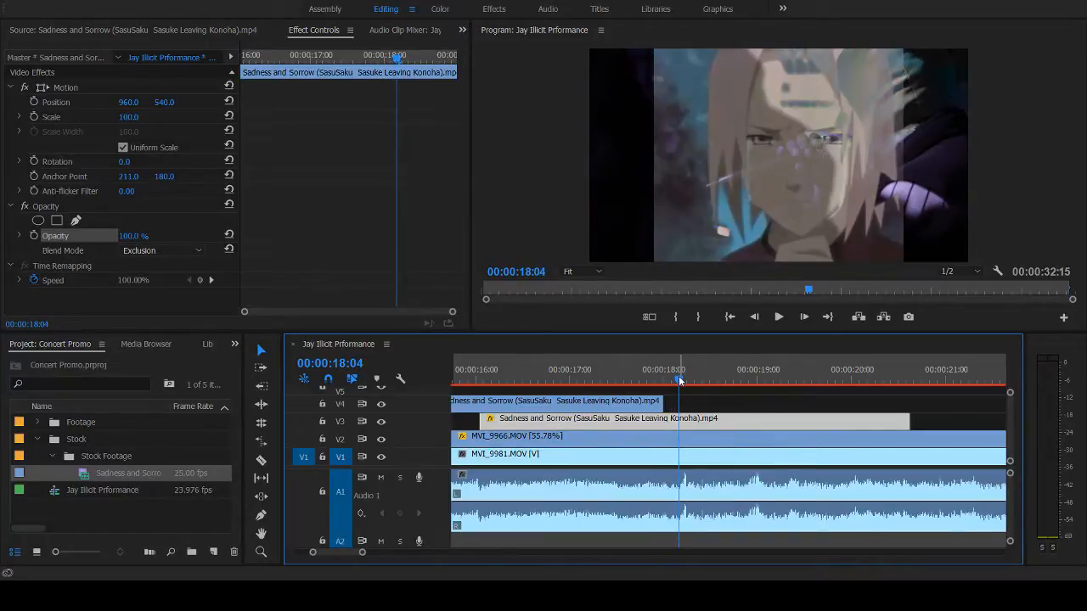
drag(701, 425, 720, 427)
click(650, 380)
key(space)
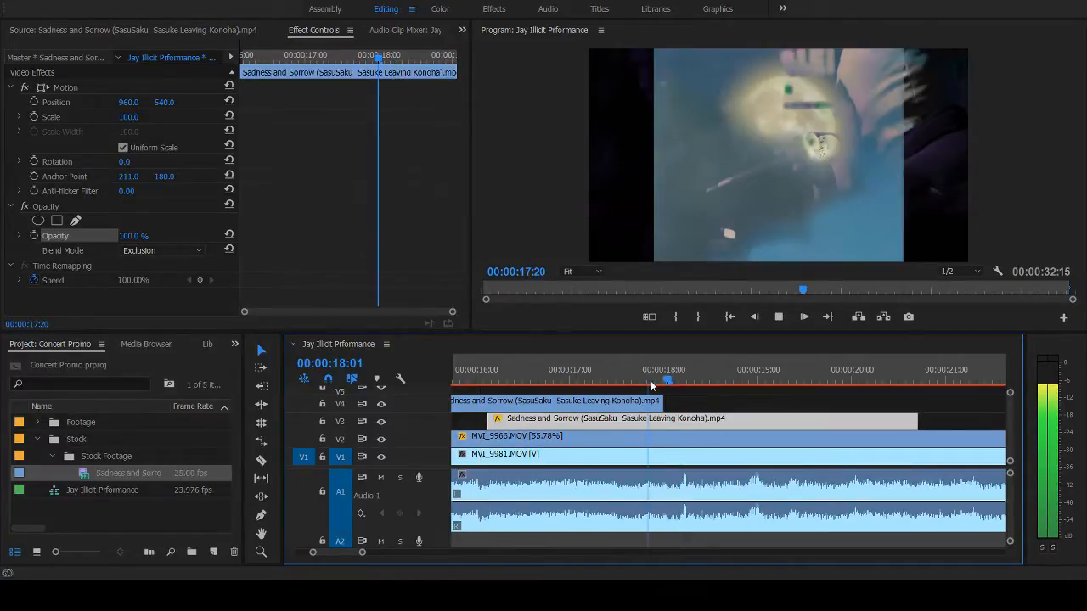
key(space)
key(space)
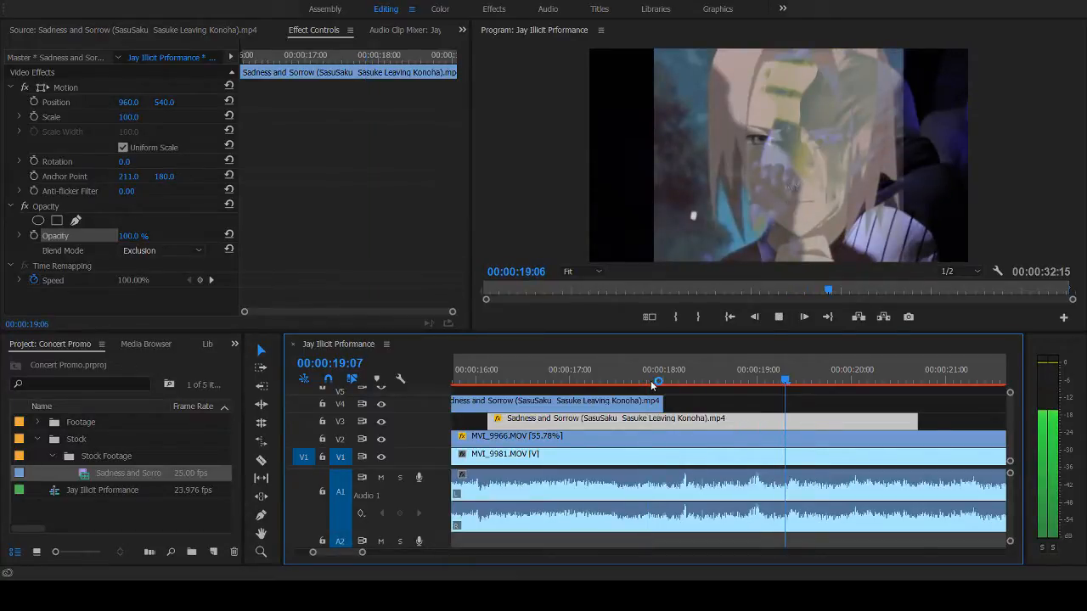
key(space)
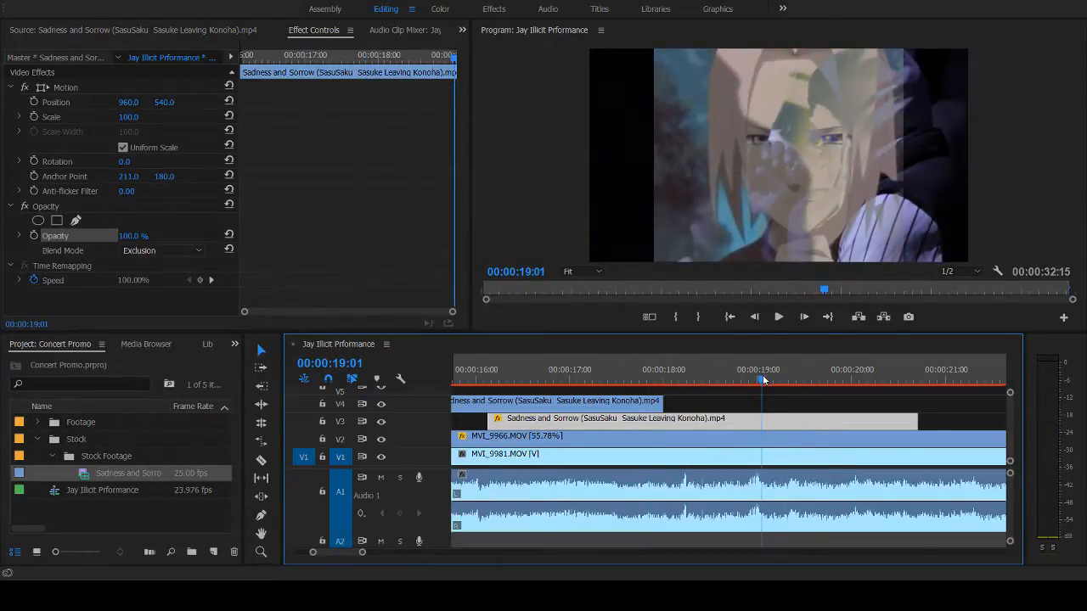
- Trim the end of the new V3 clip to 00:00:19:00 and replay from 00:00:17:08
drag(763, 380, 760, 380)
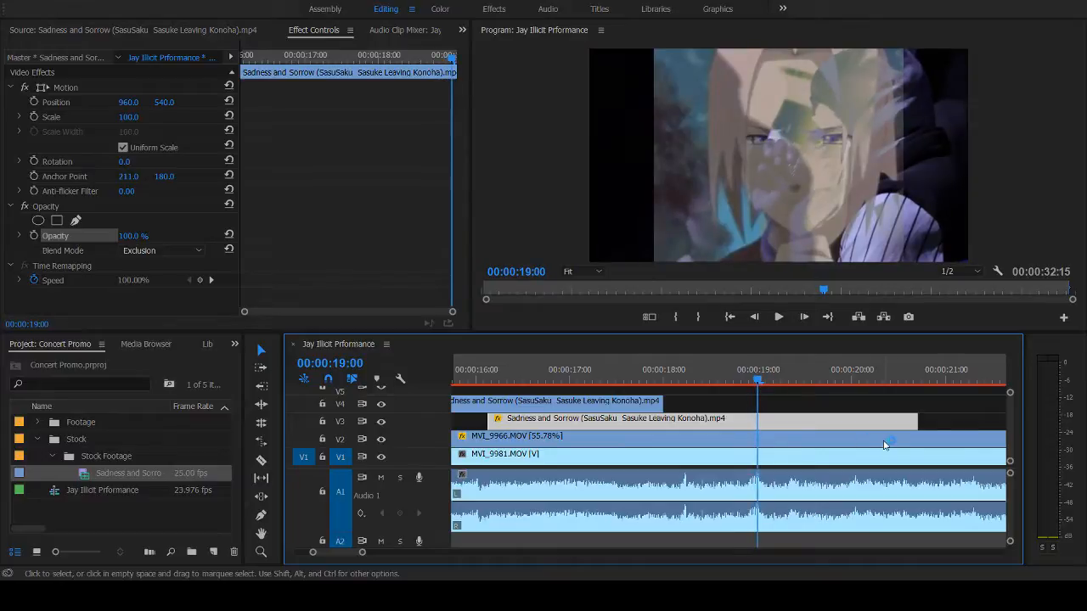
drag(916, 420, 756, 422)
click(603, 376)
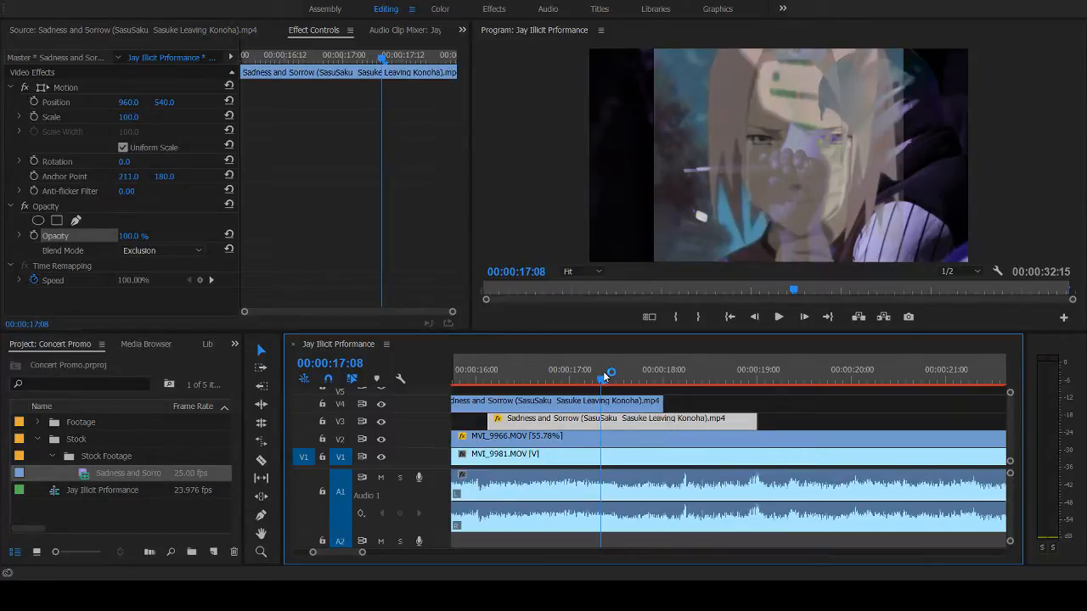
key(space)
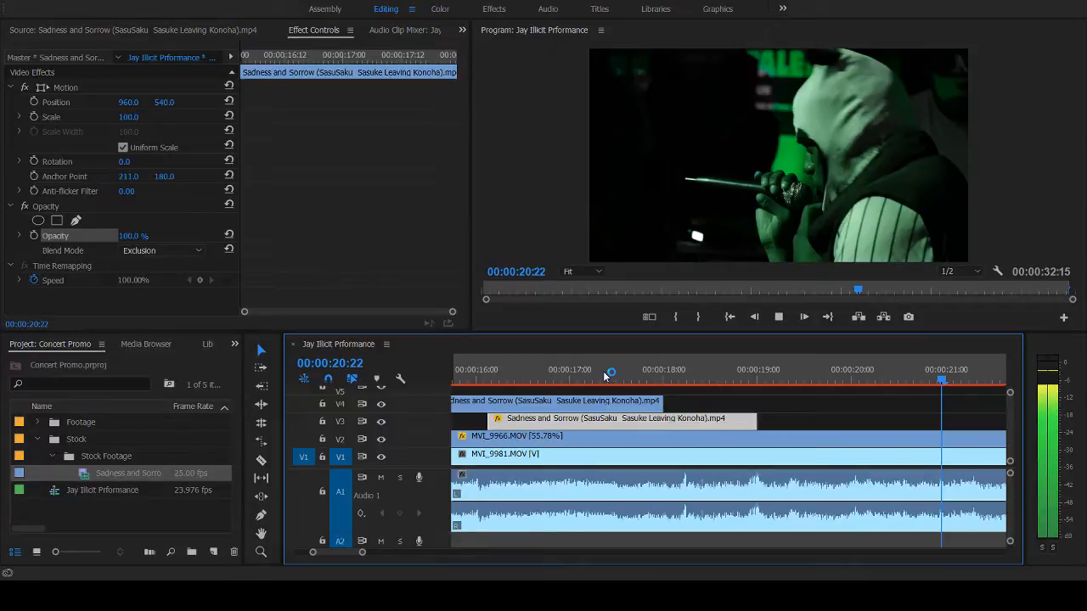
key(space)
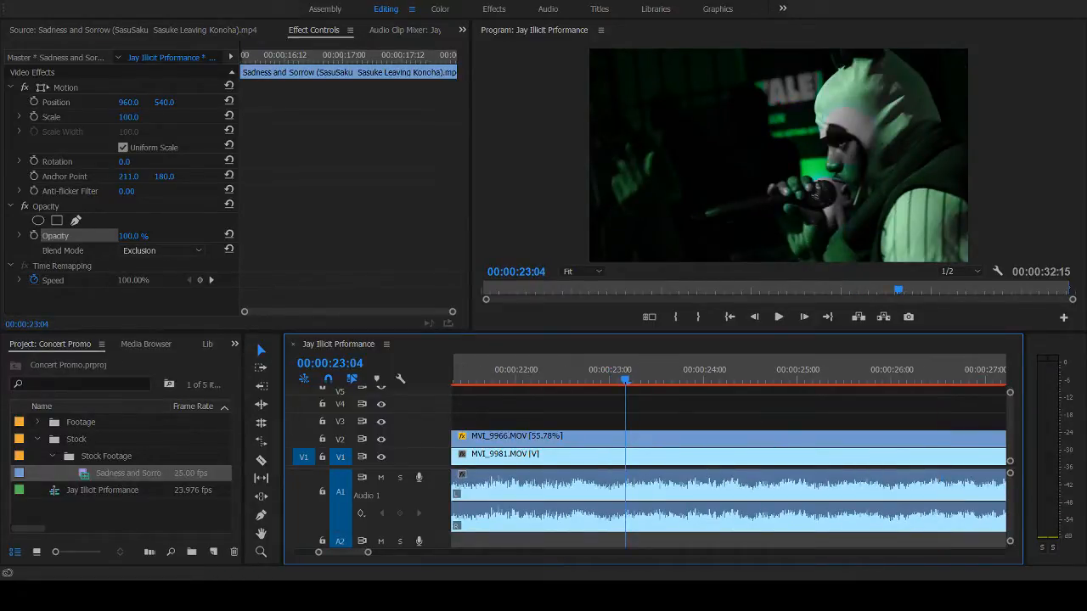
- Play the whole sequence from the beginning, and again from 00:00:11:08, to review the layered stock shots
key(ctrl+m)
drag(371, 558, 508, 555)
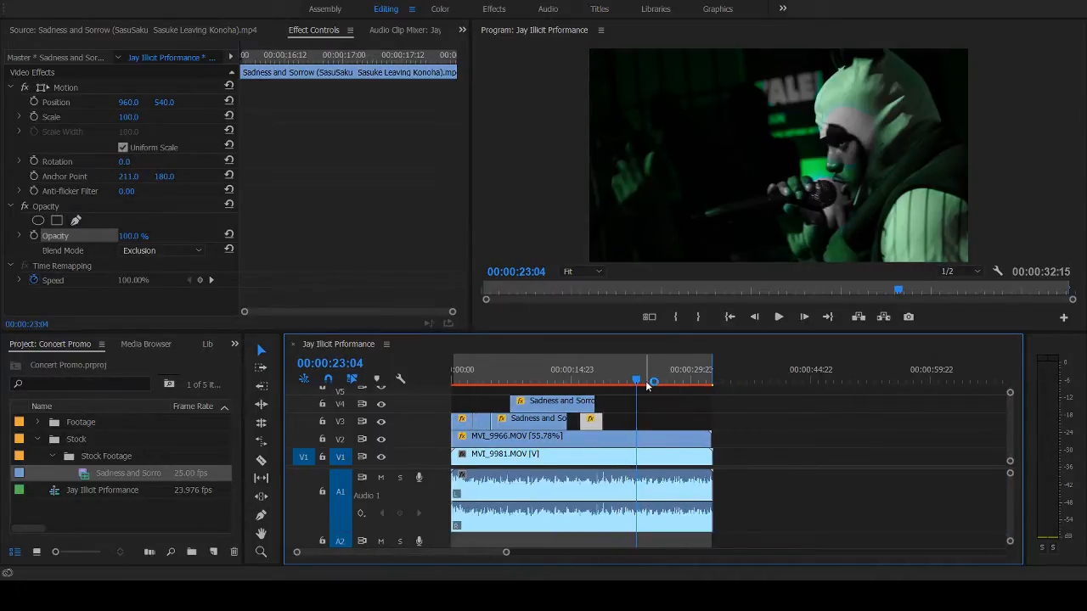
key(Home)
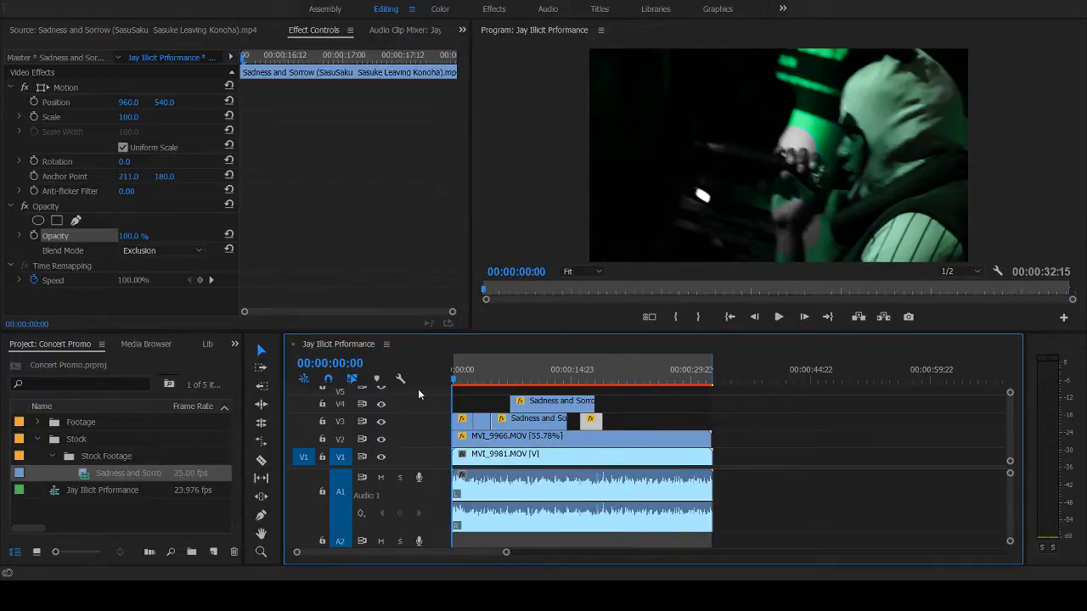
key(space)
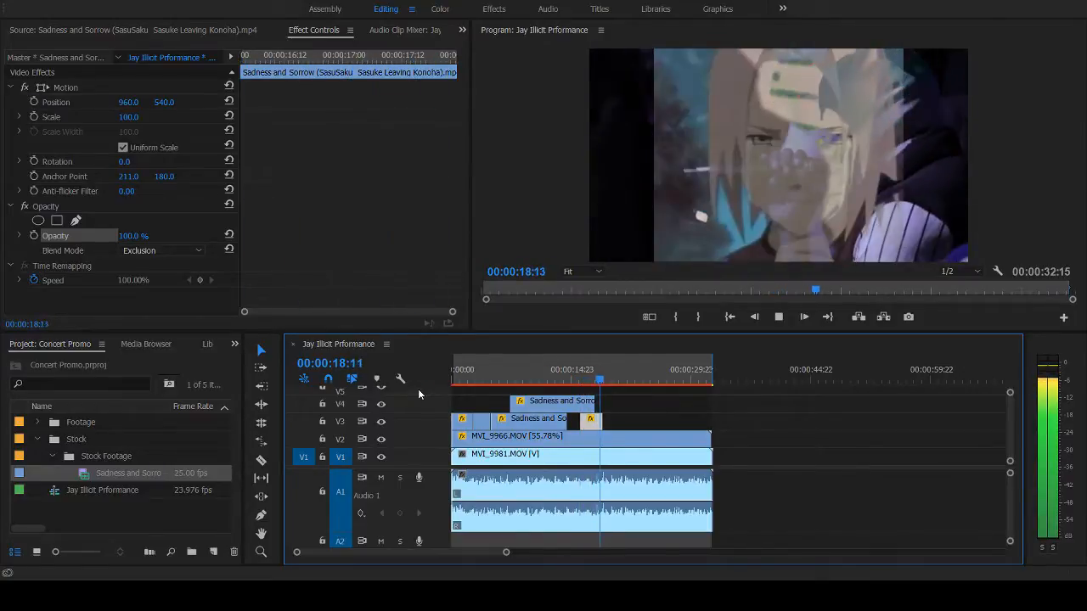
click(544, 373)
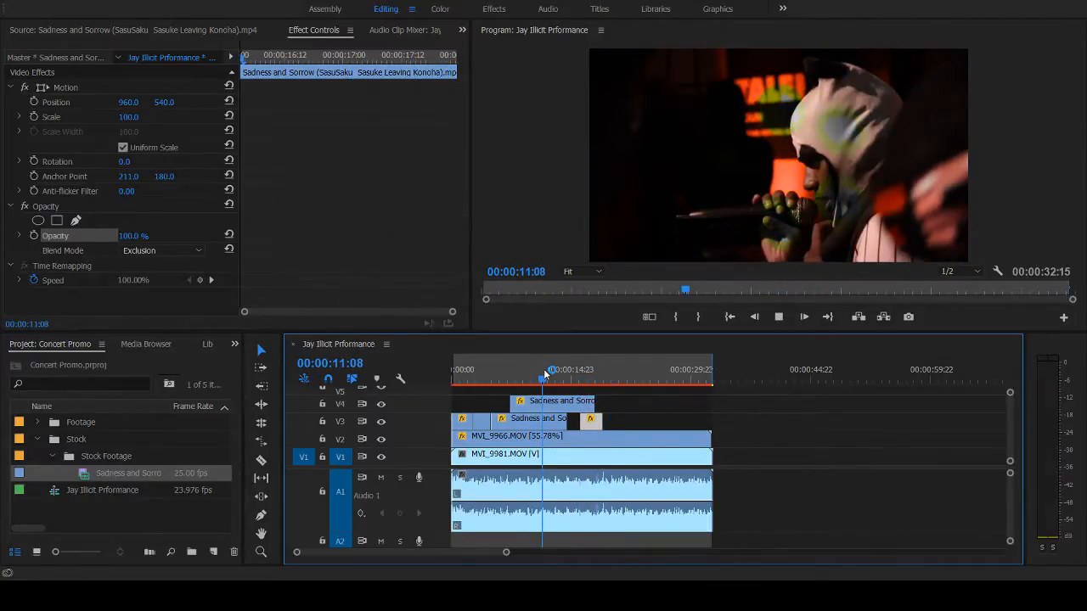
key(space)
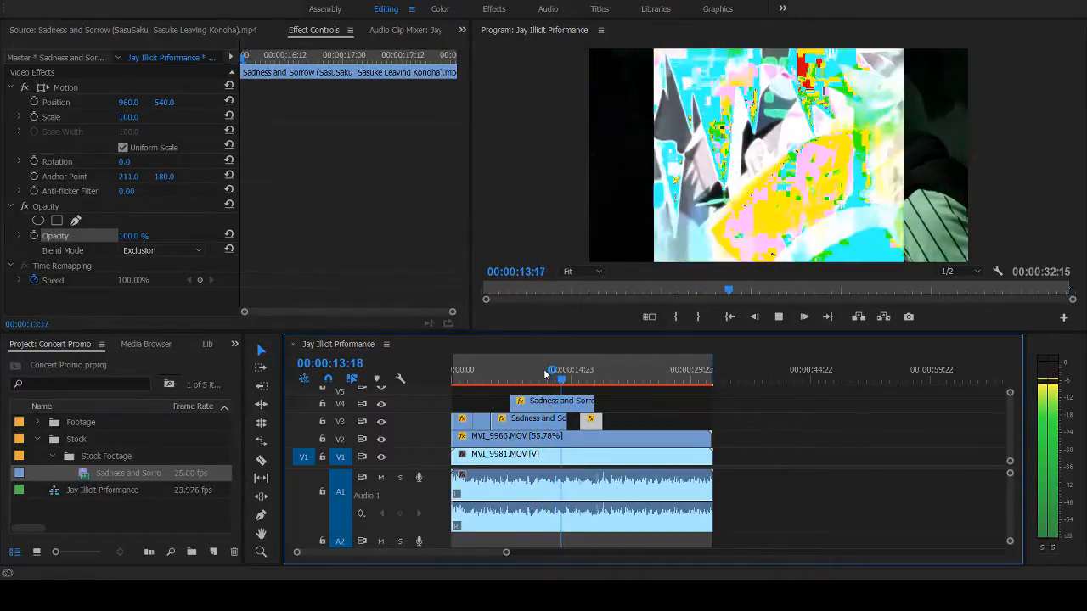
key(space)
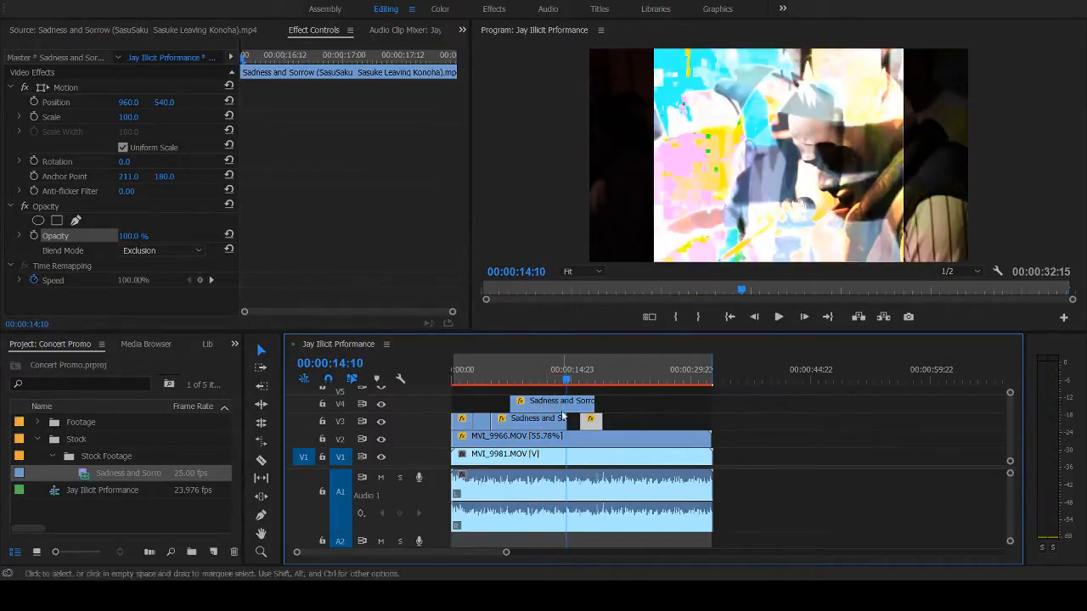
- Select the V4 clip, inspect the frames up to 00:00:14:13, and play through its end
click(573, 408)
key(Right)
key(Right)
key(Right)
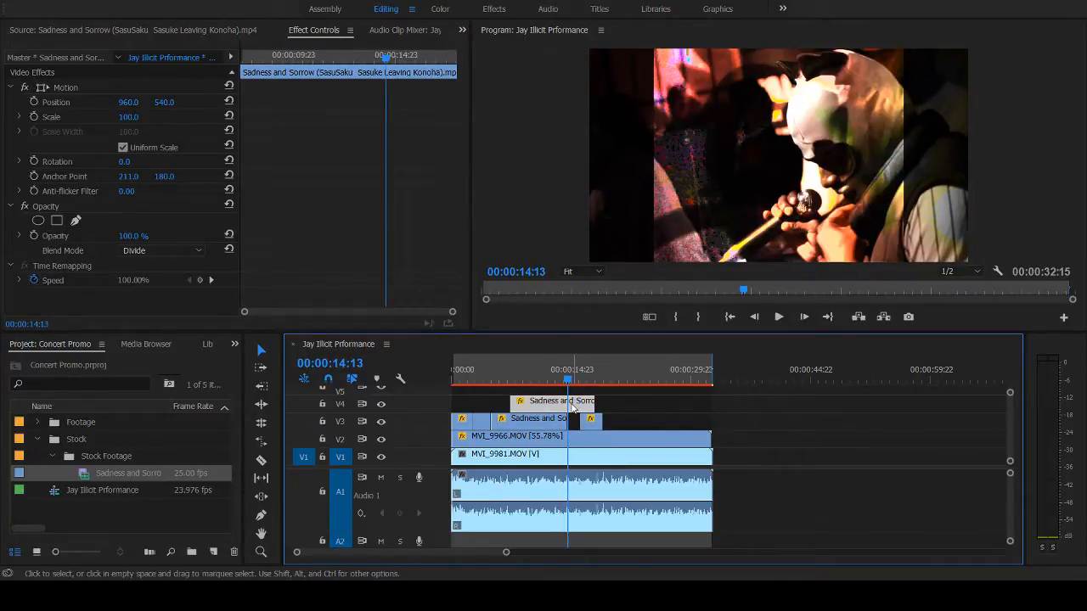
key(space)
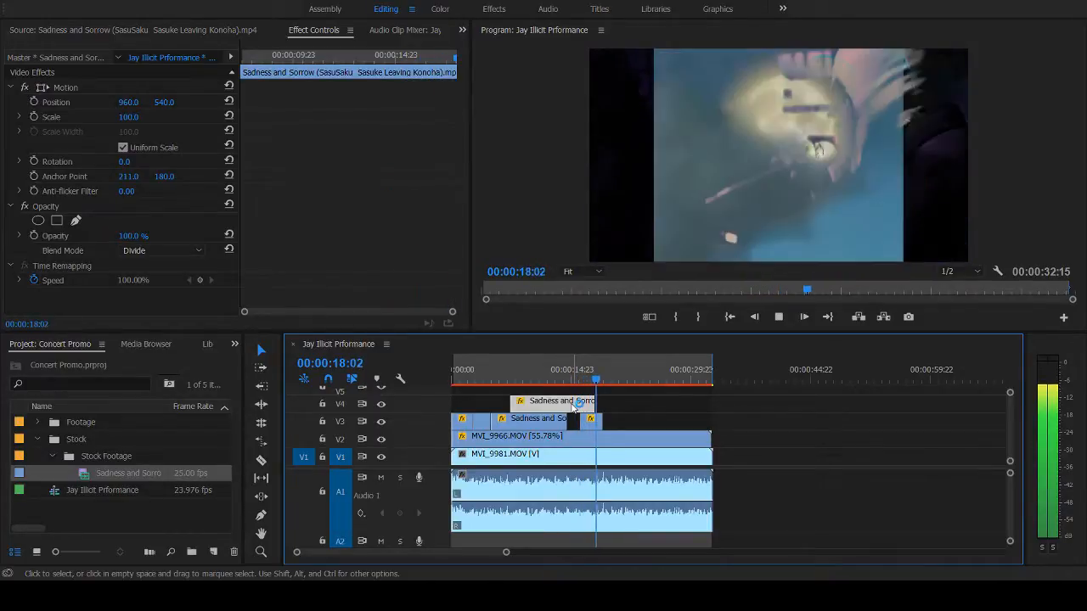
key(space)
- Replay the overlap of the V4 clip and the last V3 clip from several points between 00:00:15:16 and 00:00:17:03
click(577, 370)
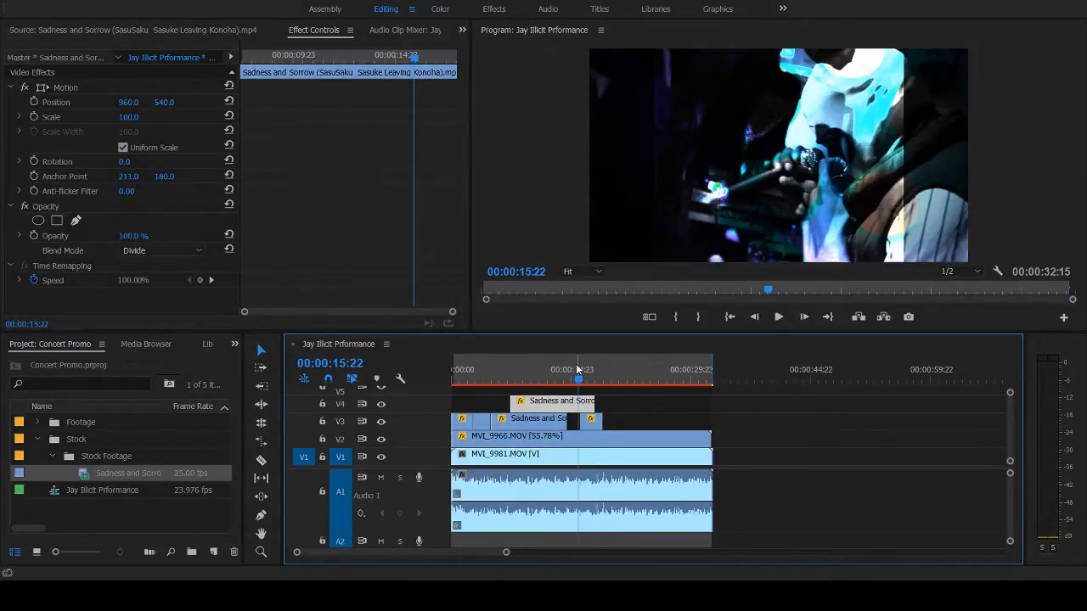
key(space)
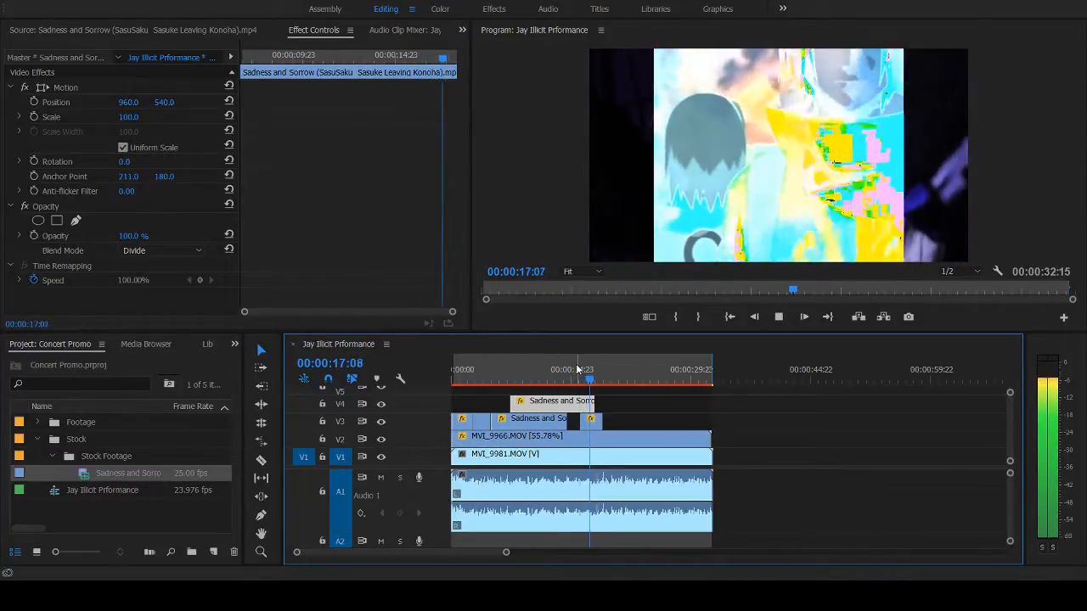
key(space)
click(589, 371)
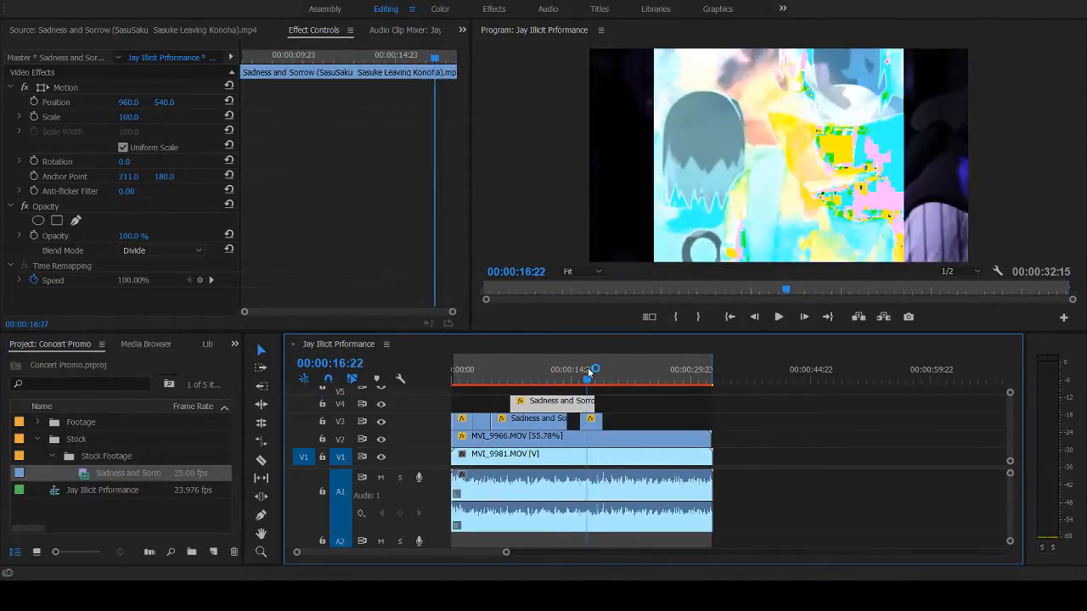
key(space)
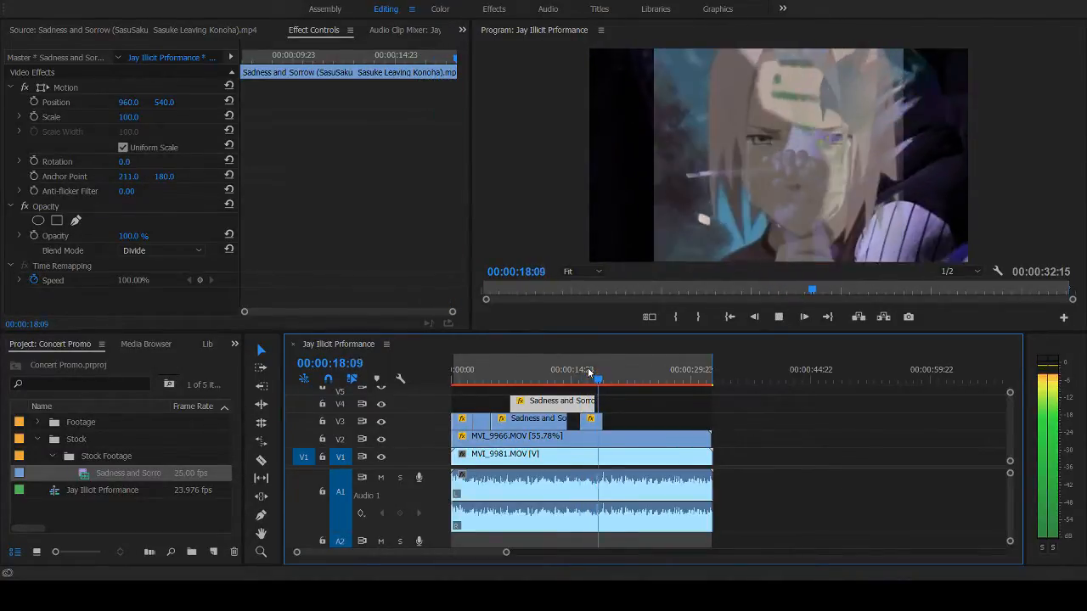
click(584, 371)
key(space)
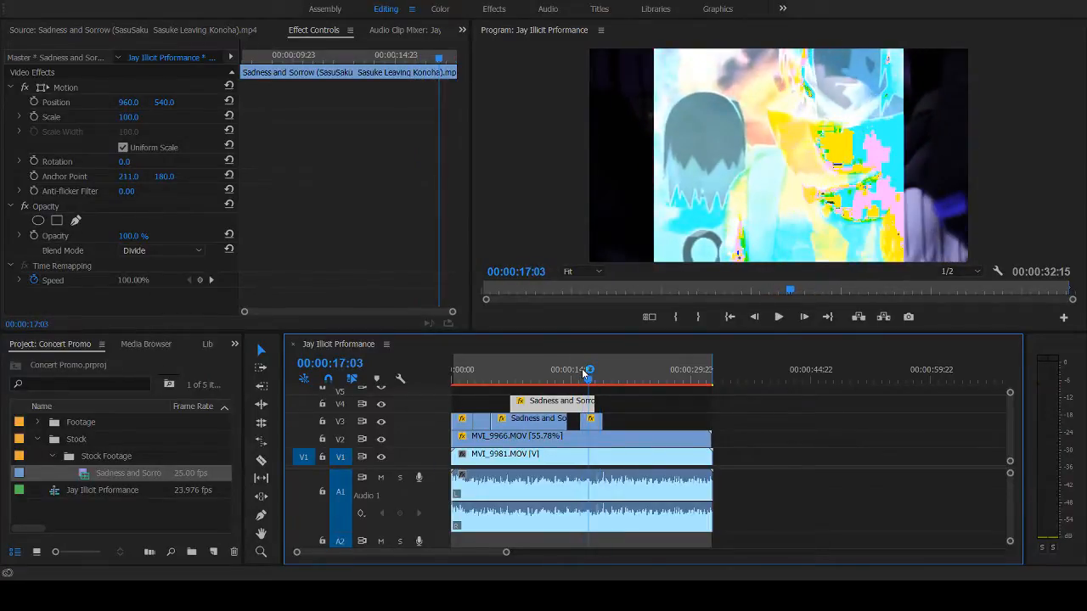
key(space)
click(577, 371)
key(space)
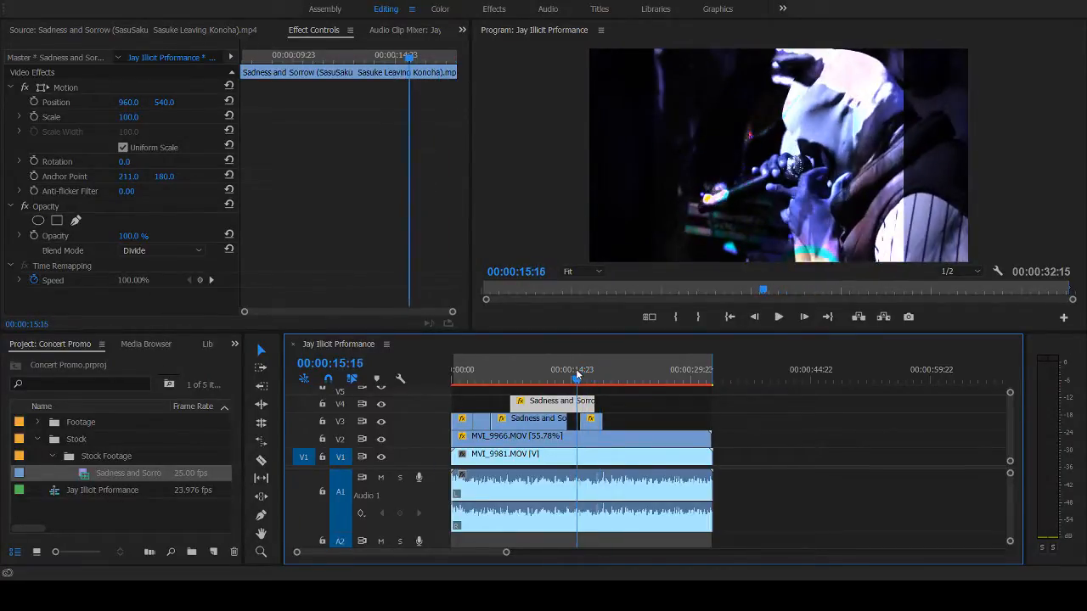
- Split the V4 clip at 00:00:16:01, where the last V3 clip starts, and select the piece after the cut
key(Right)
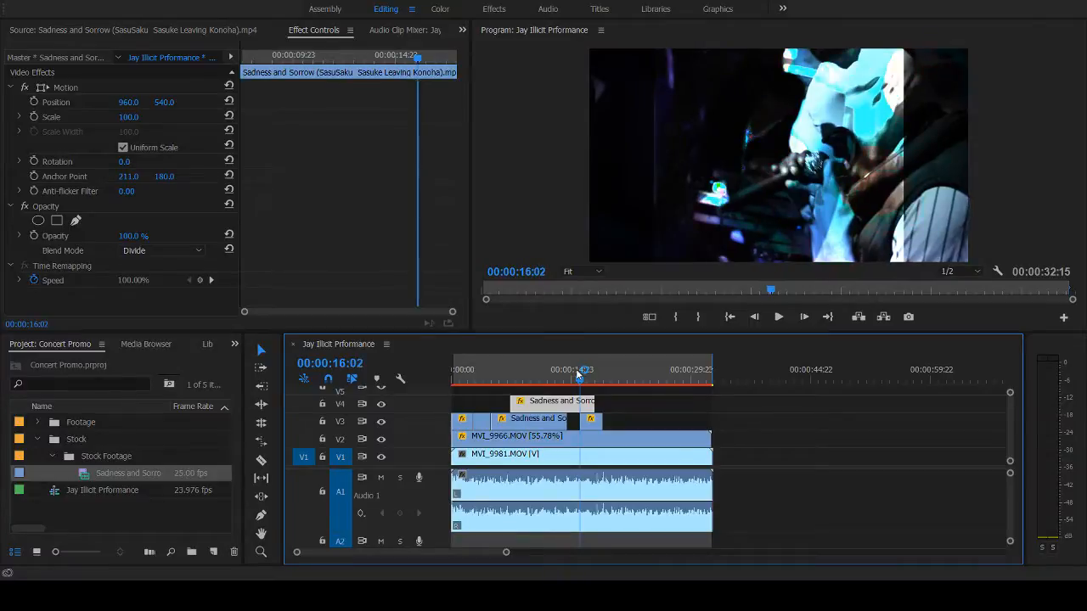
key(Left)
key(Left)
key(Right)
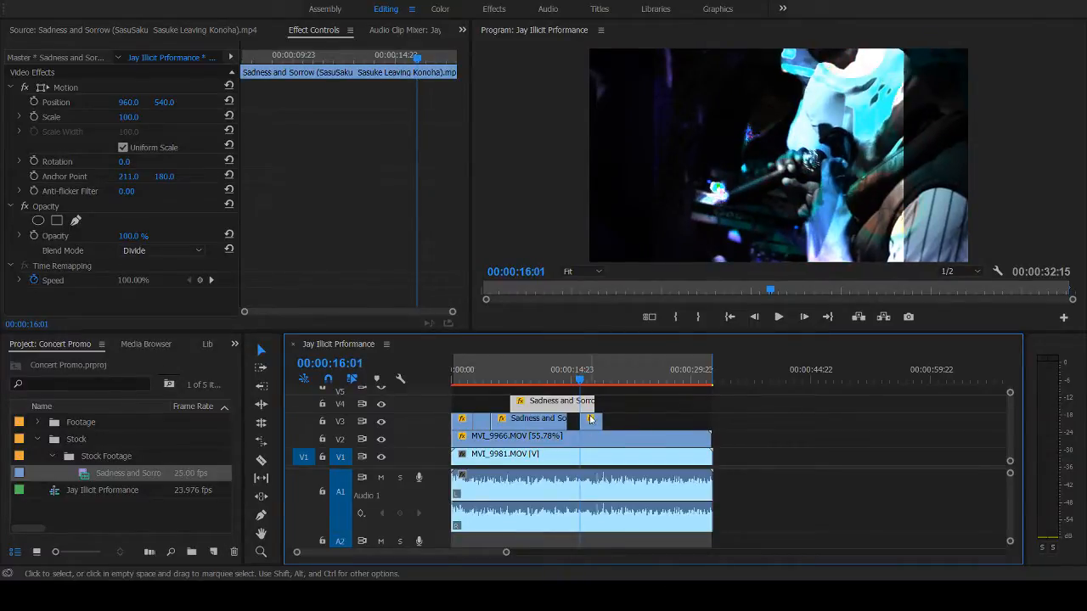
click(581, 408)
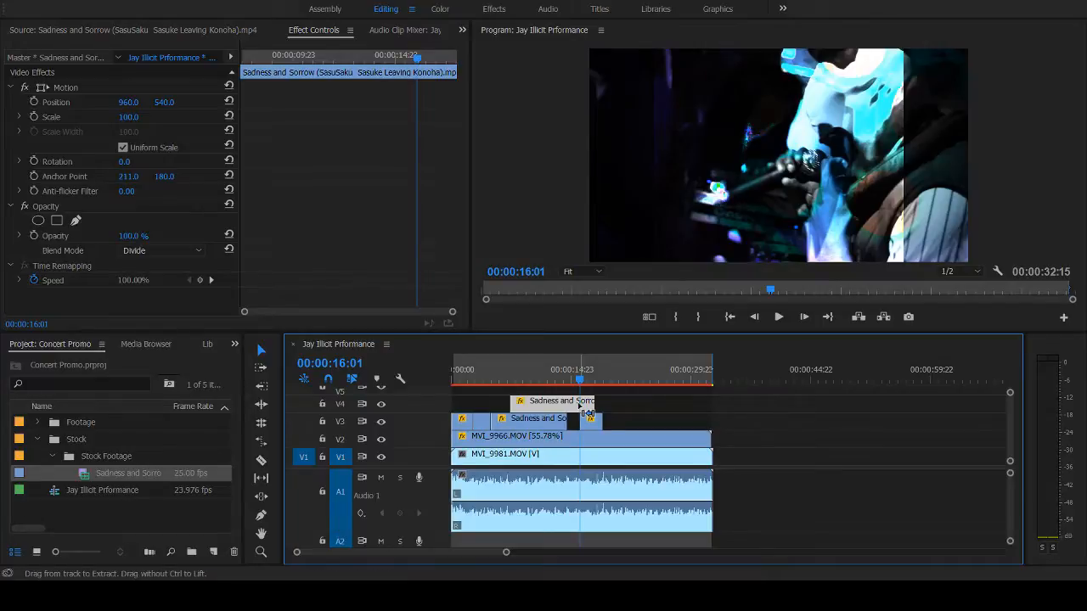
key(ctrl+k)
click(591, 409)
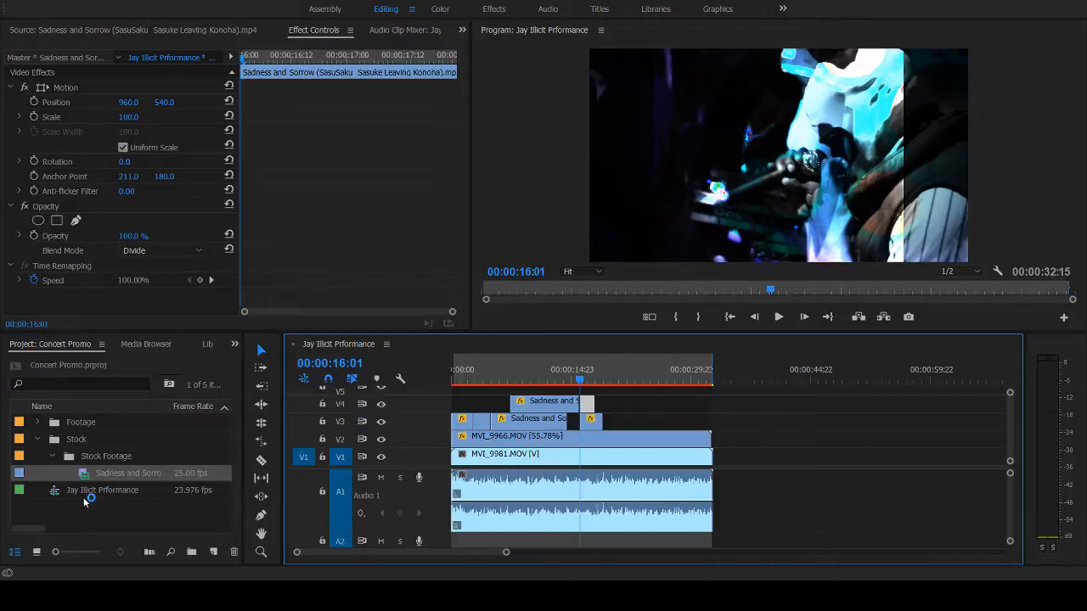
- Lower the opacity of the V4 piece after the cut to 15%, checking the frame at 00:00:17:02
click(590, 381)
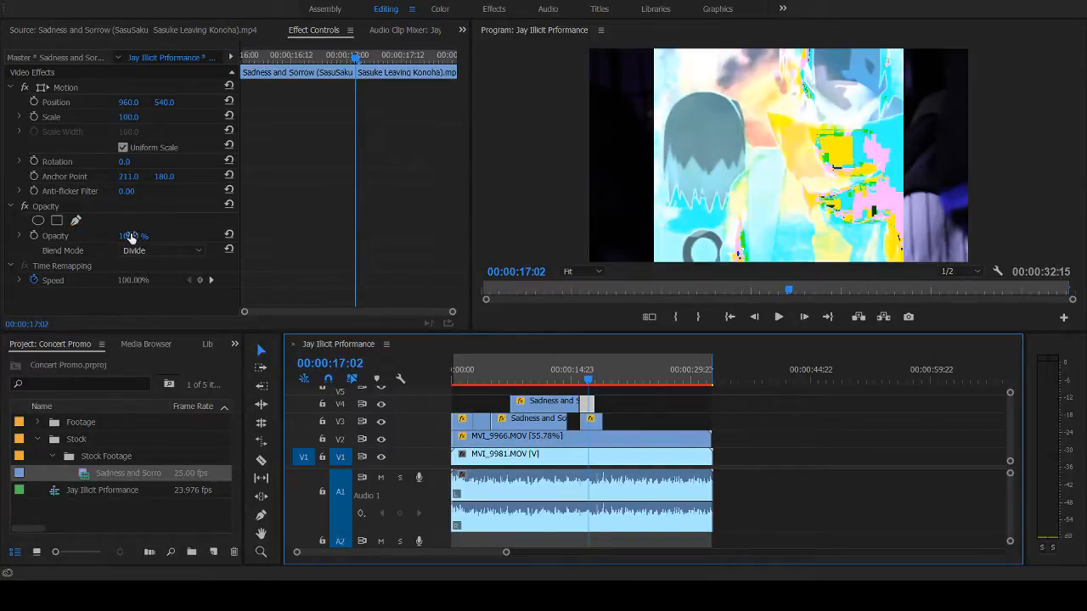
drag(128, 237, 117, 237)
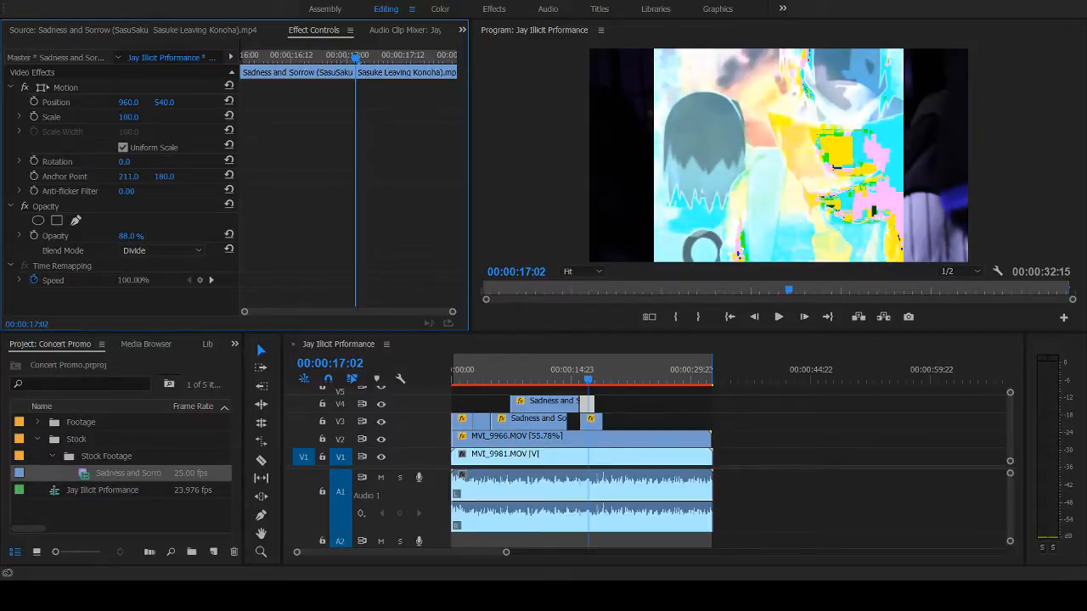
drag(127, 236, 138, 236)
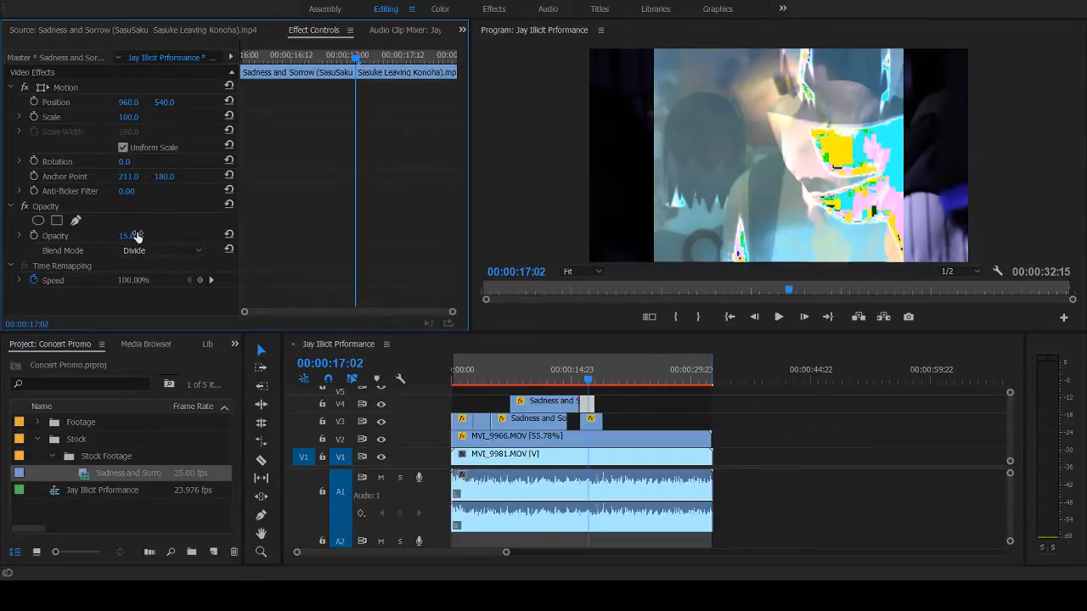
- Replay the V3 and V4 overlap from about 00:00:16 several times, and play the footage from about 00:00:20 to 00:00:25:06
click(579, 381)
key(space)
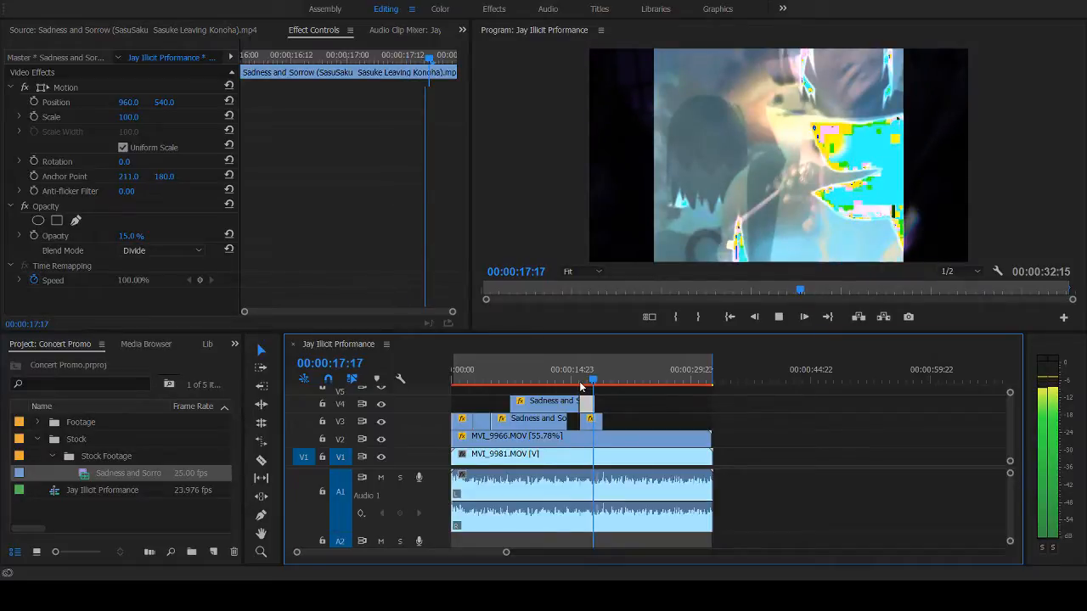
click(581, 382)
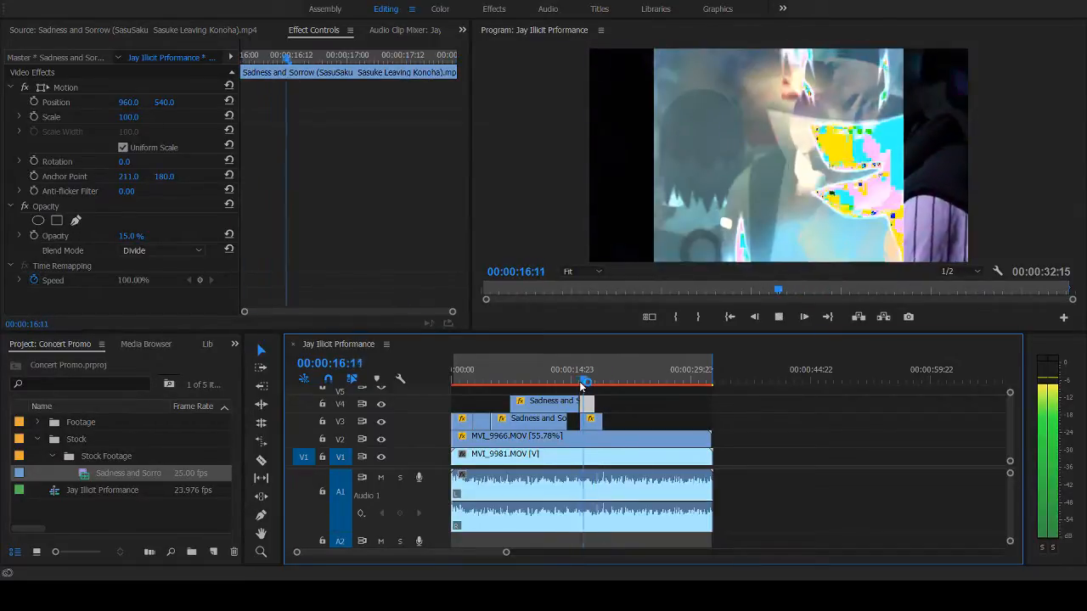
click(580, 383)
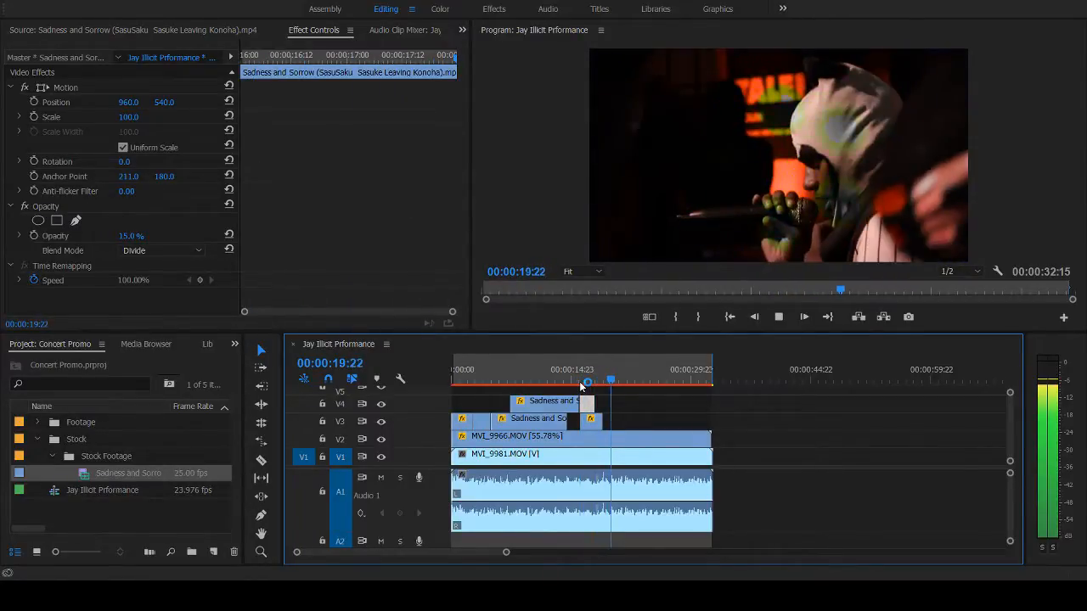
click(580, 382)
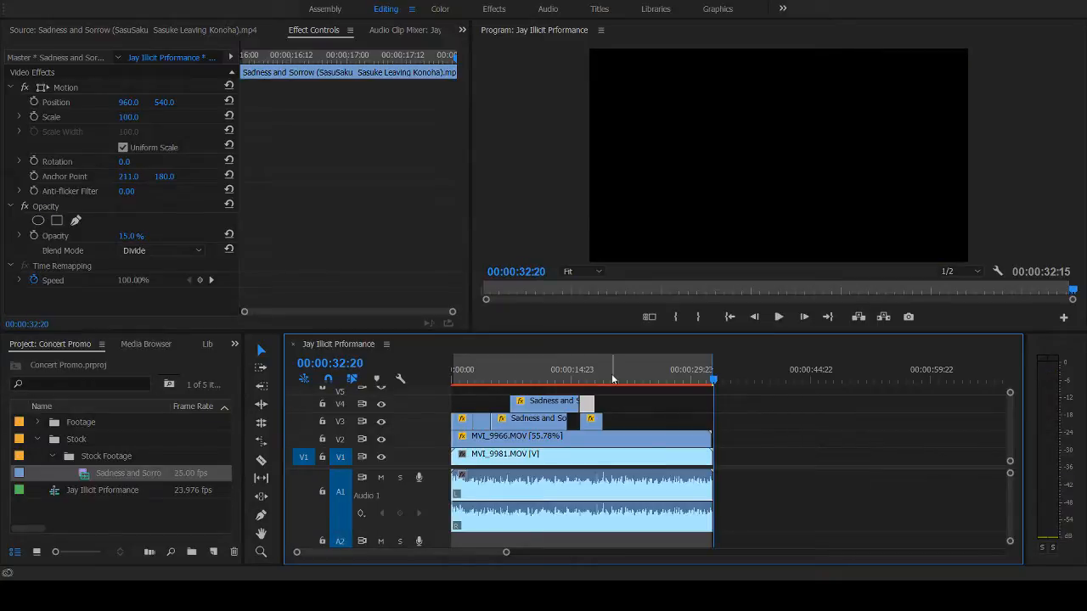
click(612, 379)
key(space)
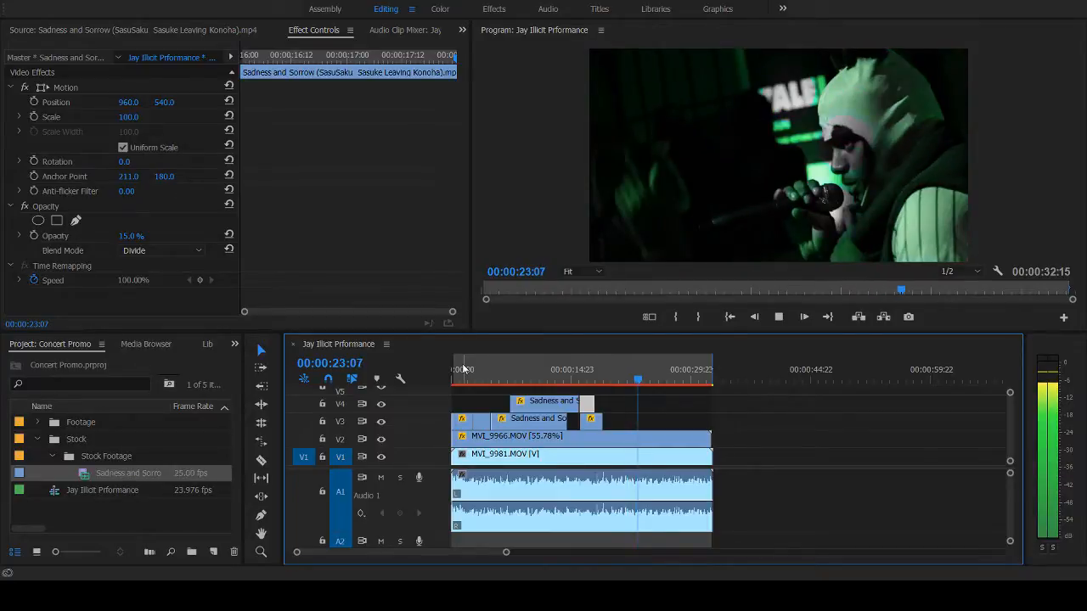
key(space)
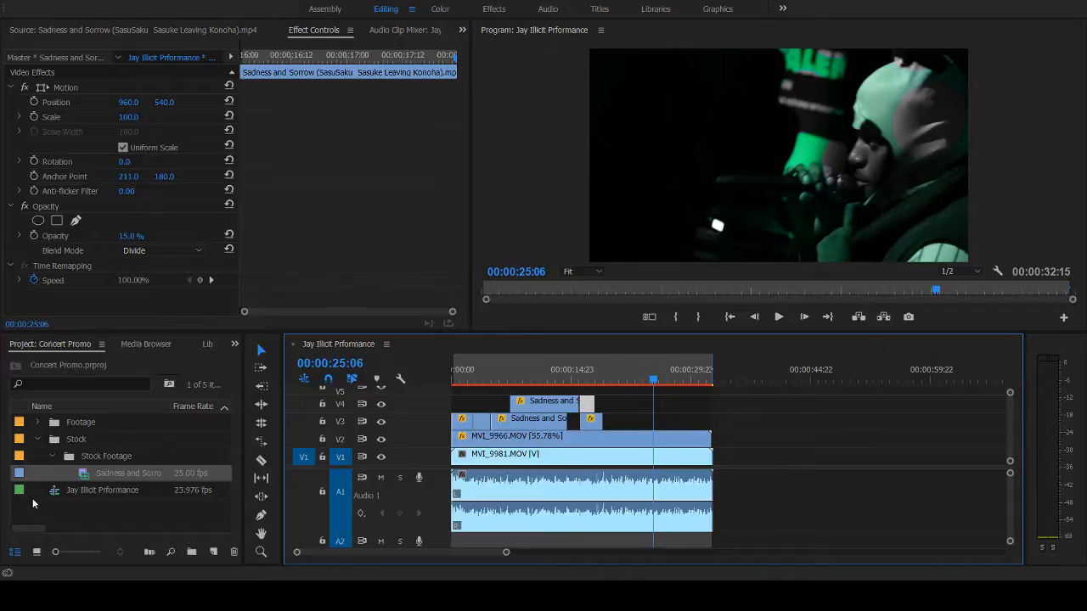
- Open the Sadness and Sorrow stock clip in the source viewer and preview it from about 00:02:05 to 00:02:16
click(82, 473)
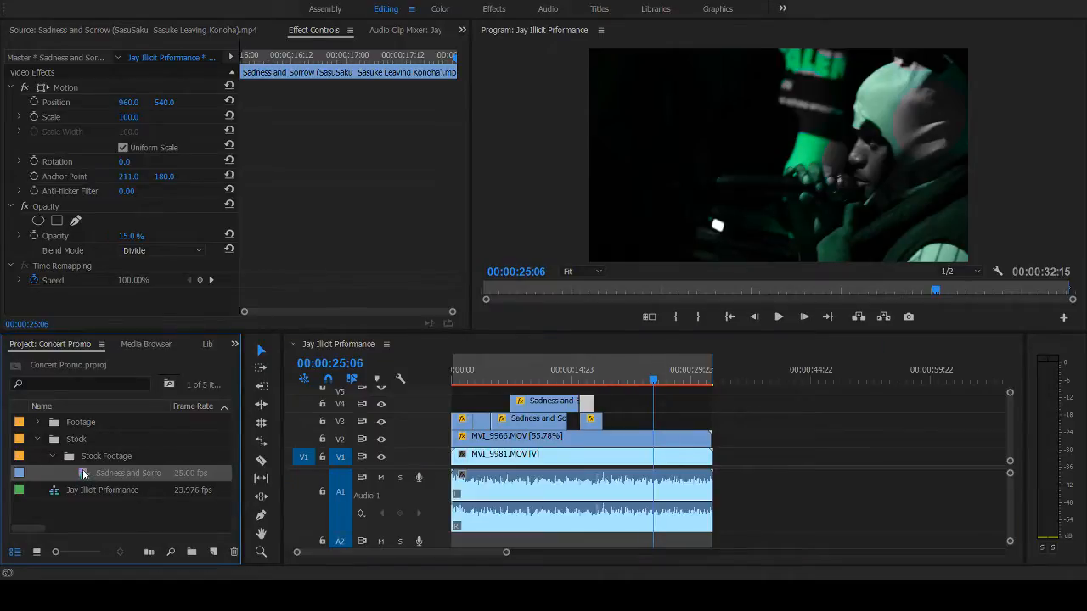
double_click(82, 470)
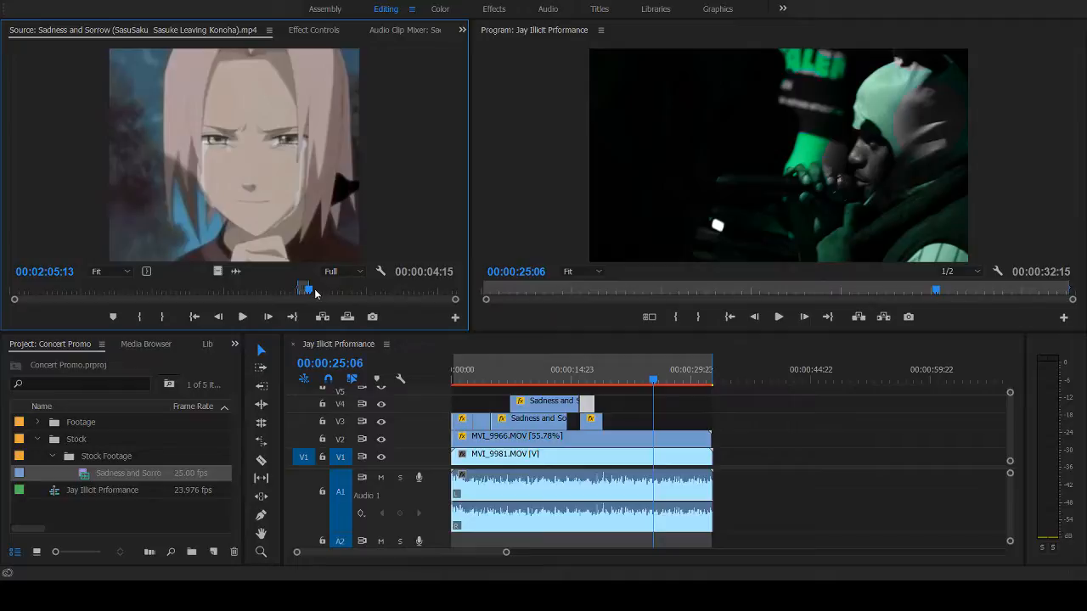
drag(315, 293, 319, 292)
key(space)
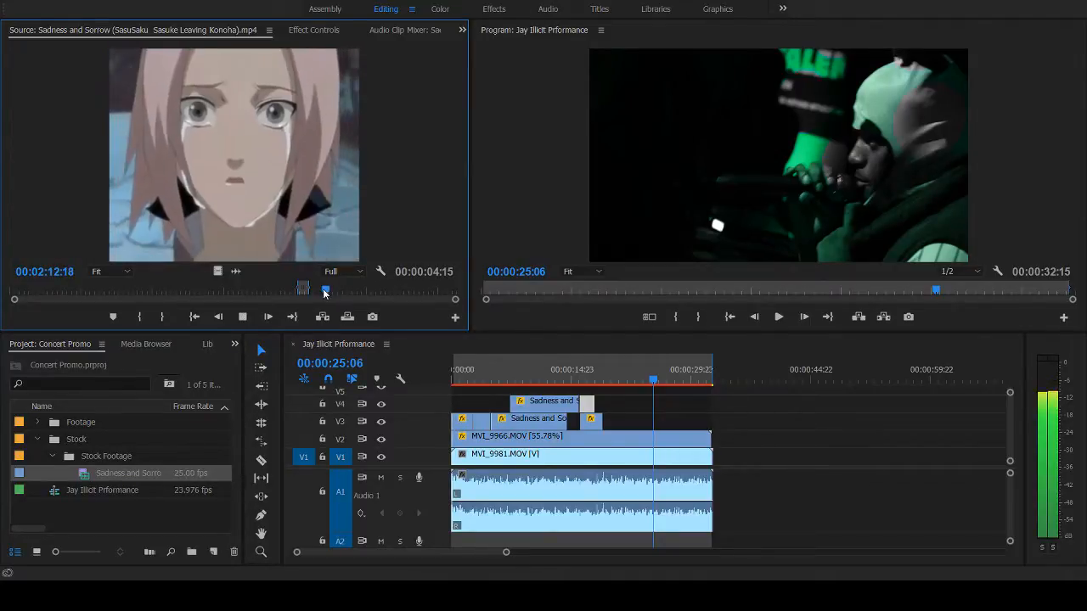
mouse_move(327, 291)
mouse_down()
mouse_move(346, 293)
mouse_move(324, 291)
mouse_up()
key(space)
key(space)
key(space)
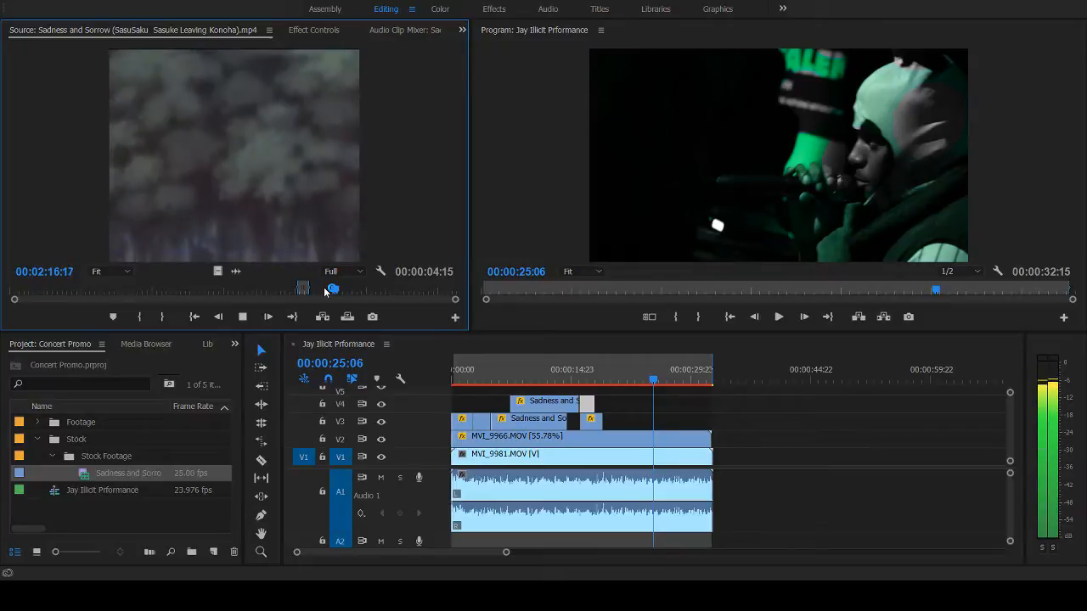
- Scan the stock clip between about 00:02:30 and 00:02:45 for another shot of the crying girl
click(366, 294)
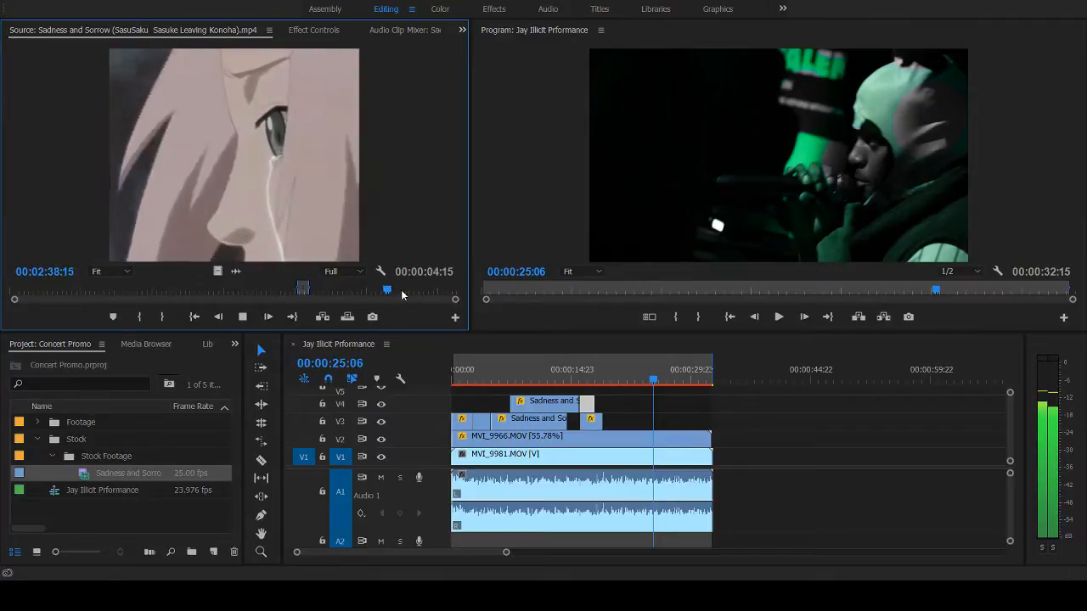
click(402, 293)
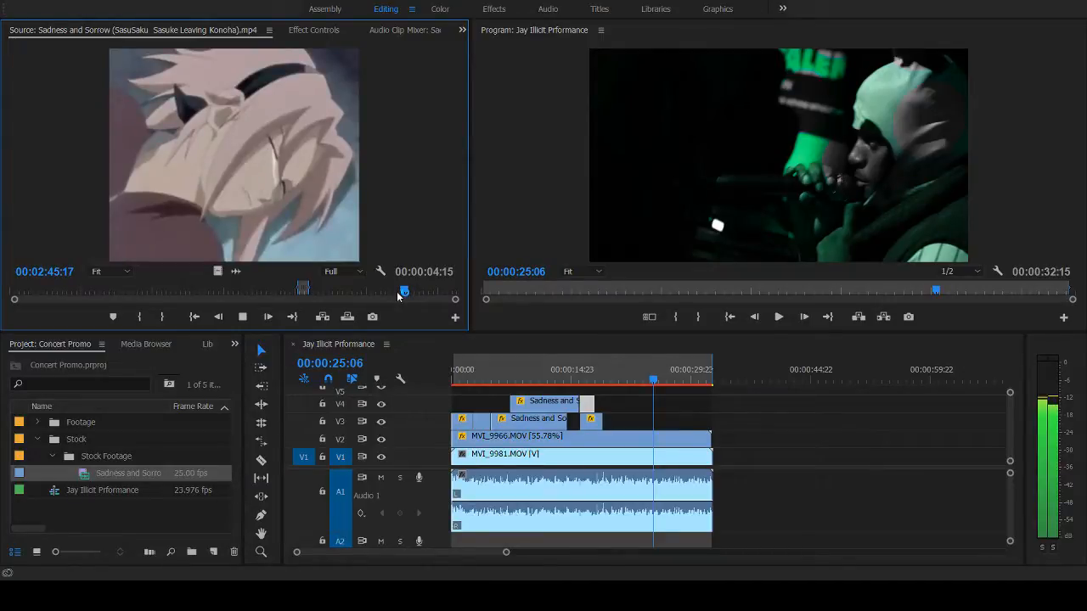
click(364, 293)
mouse_move(364, 293)
mouse_down()
mouse_move(434, 294)
mouse_move(339, 293)
mouse_move(361, 290)
mouse_up()
key(space)
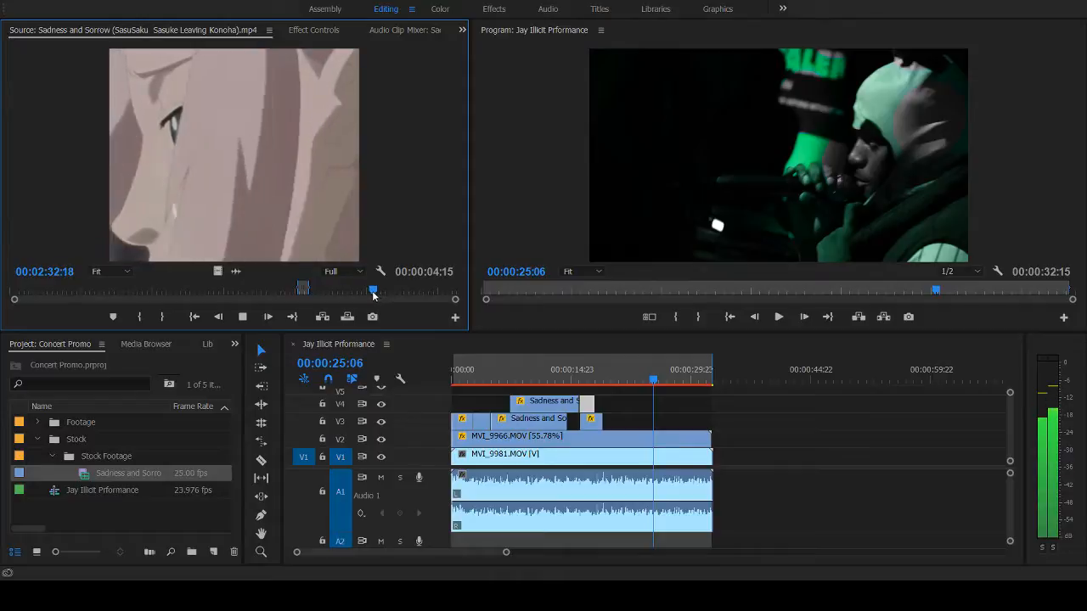
key(space)
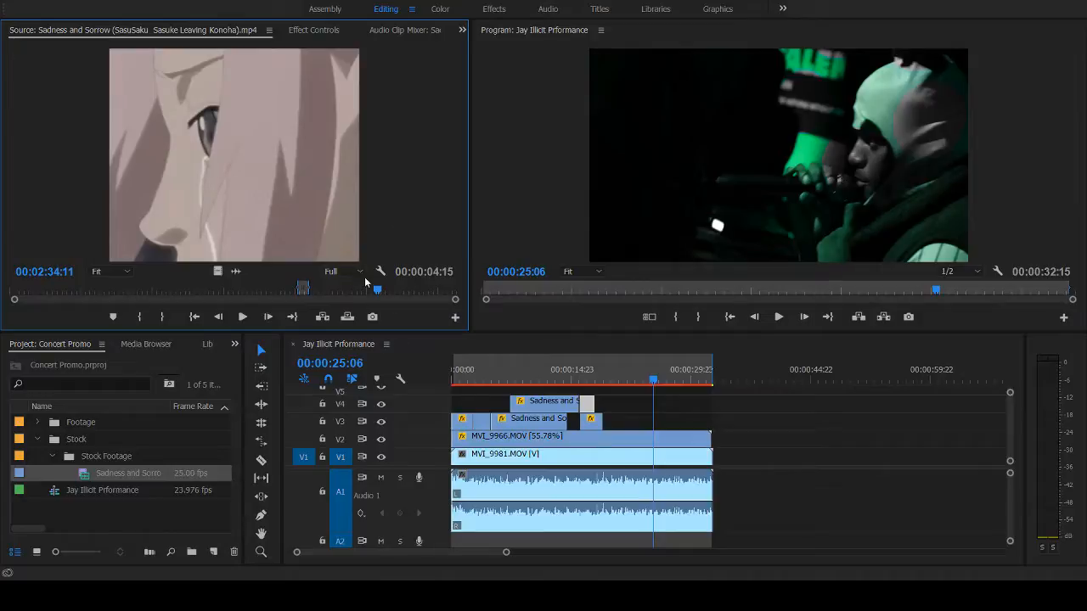
key(space)
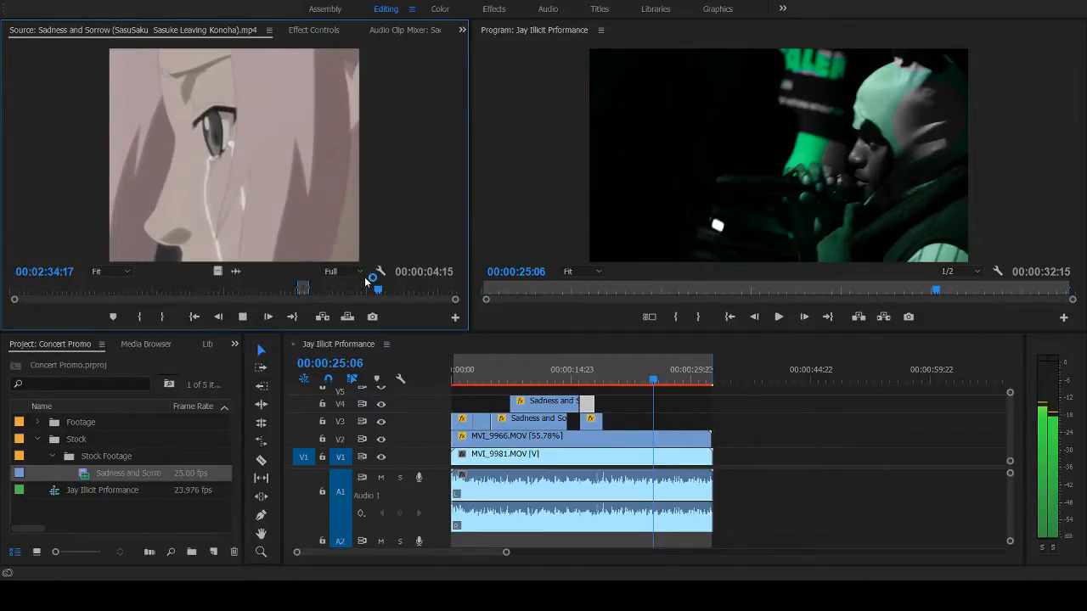
- Try an In point at 00:02:16:04 in the stock clip and preview the frames after it
click(366, 290)
drag(365, 290, 336, 297)
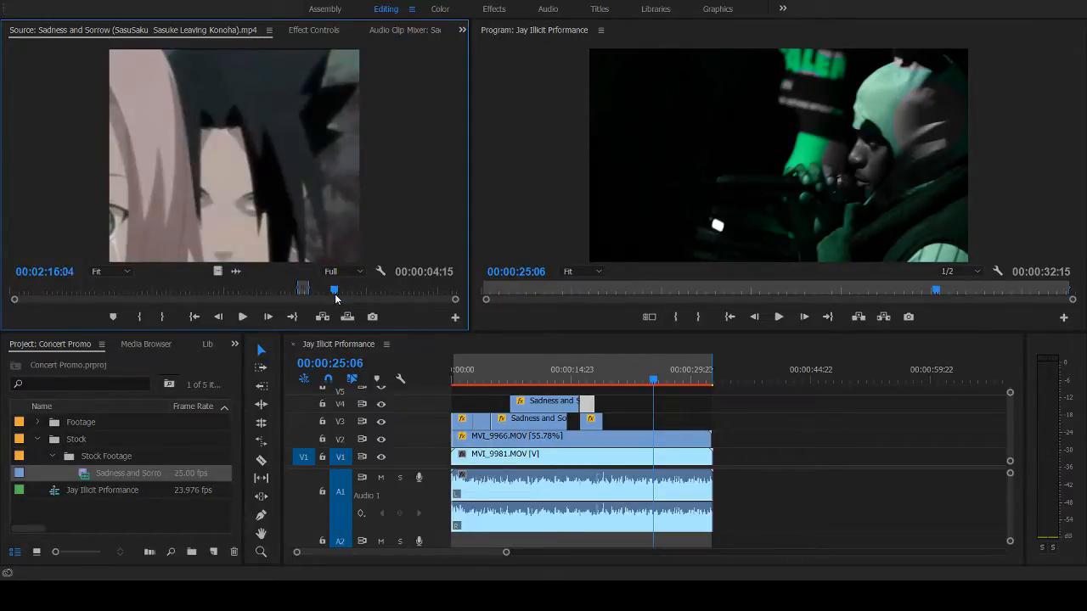
key(i)
key(space)
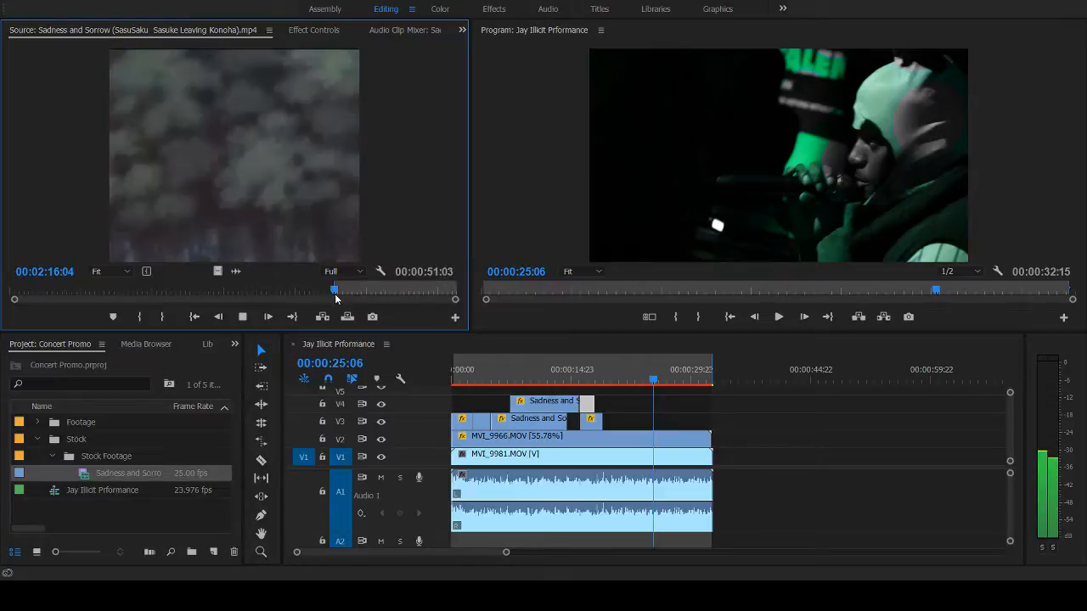
key(space)
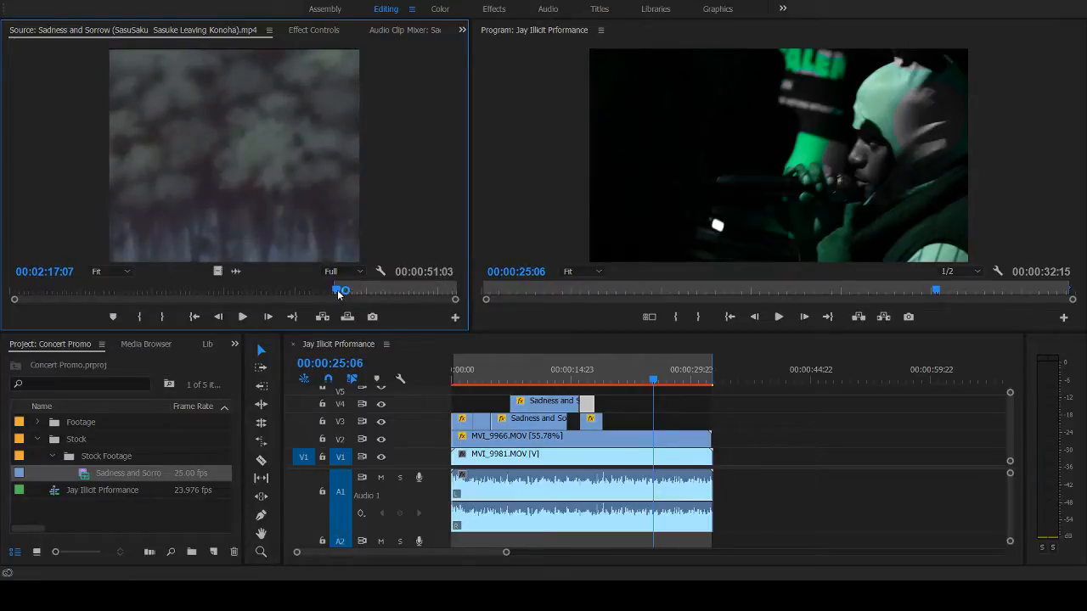
- Mark the stock shot's In point at 00:02:23:05 and its Out point at 00:02:39:03
drag(338, 294, 353, 293)
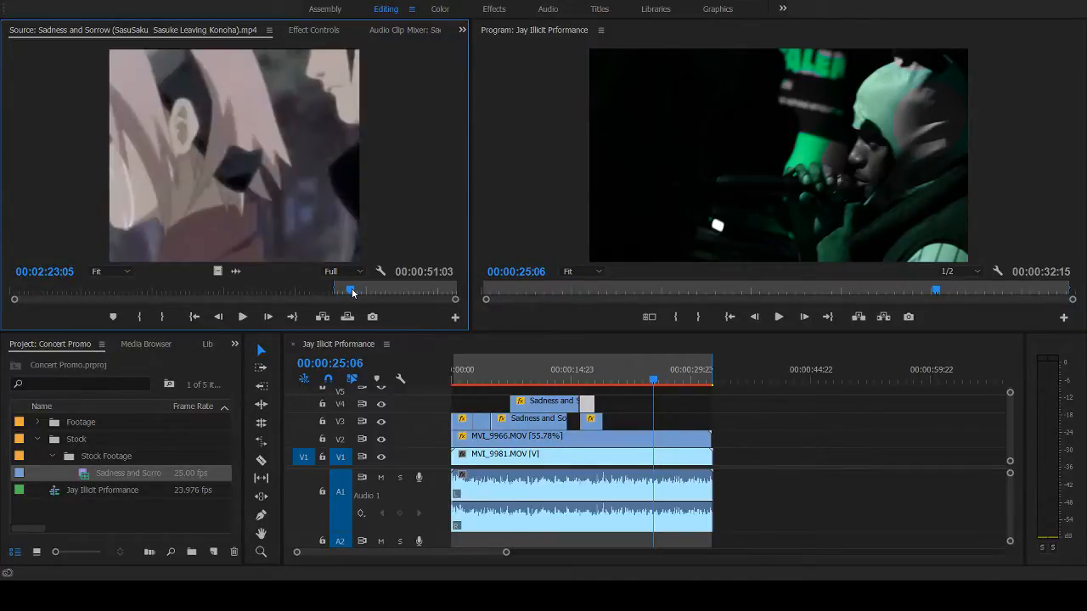
key(i)
key(space)
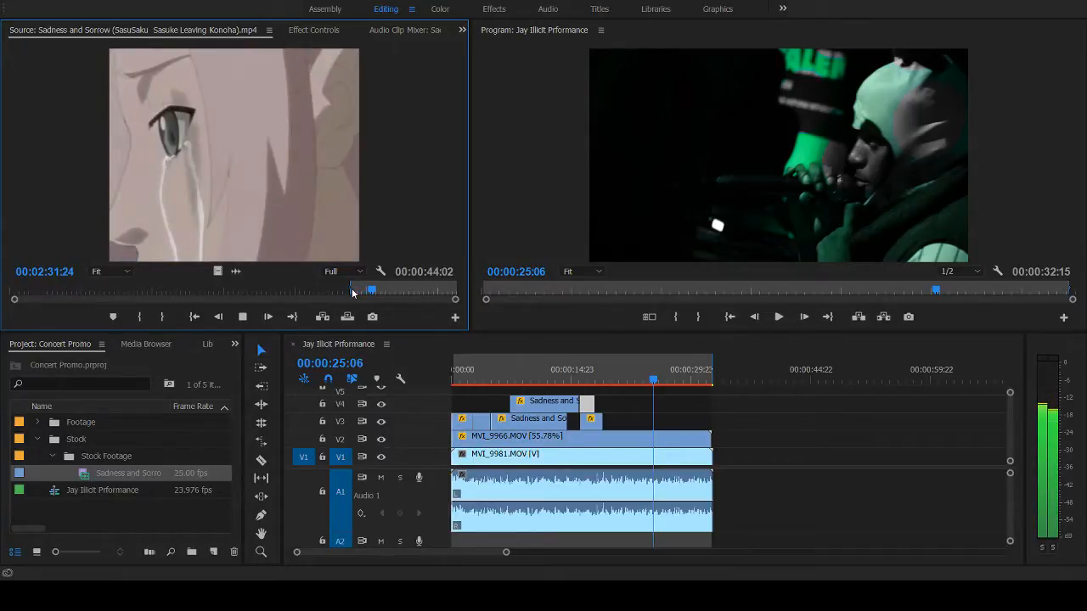
click(352, 291)
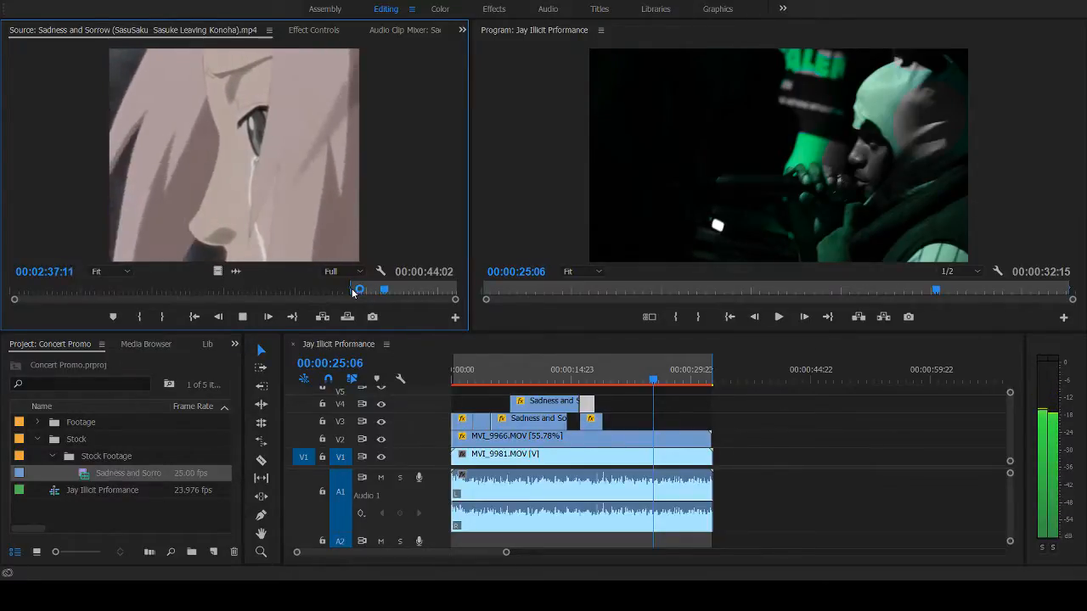
key(space)
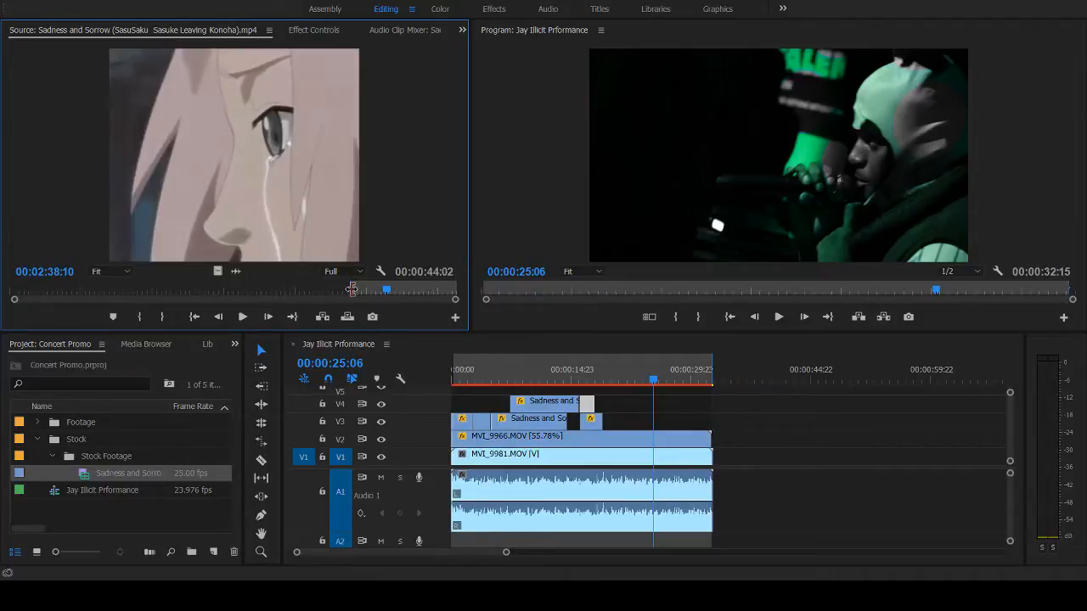
key(space)
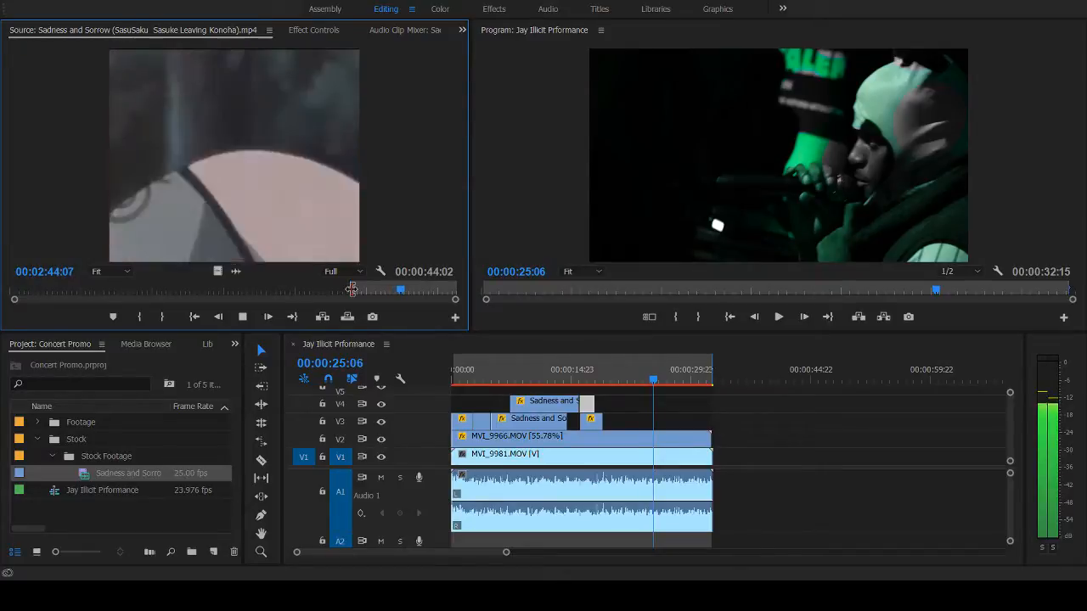
key(space)
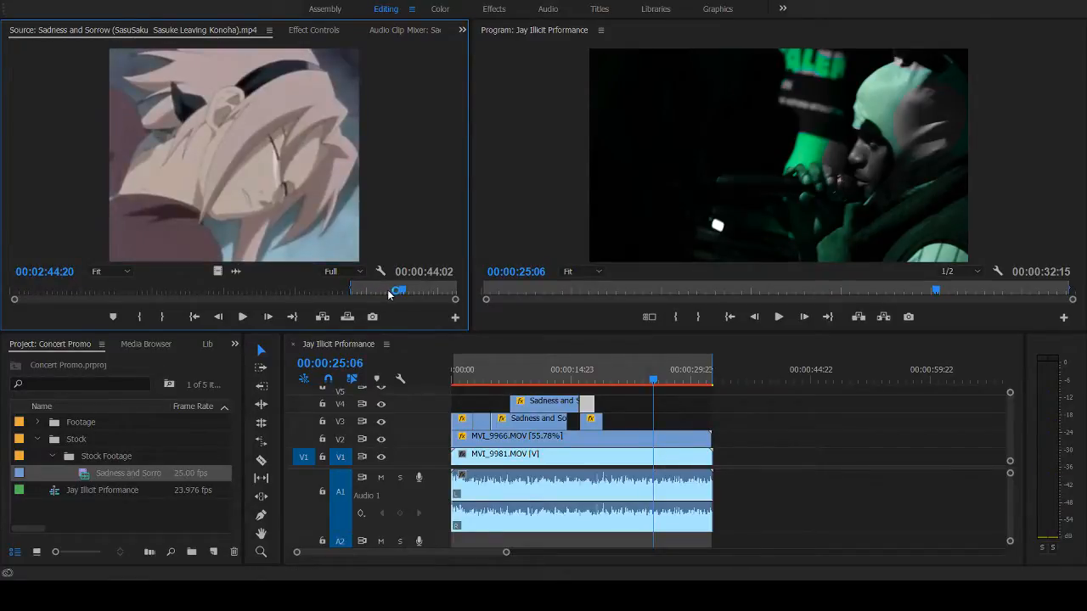
click(389, 292)
drag(389, 293, 391, 296)
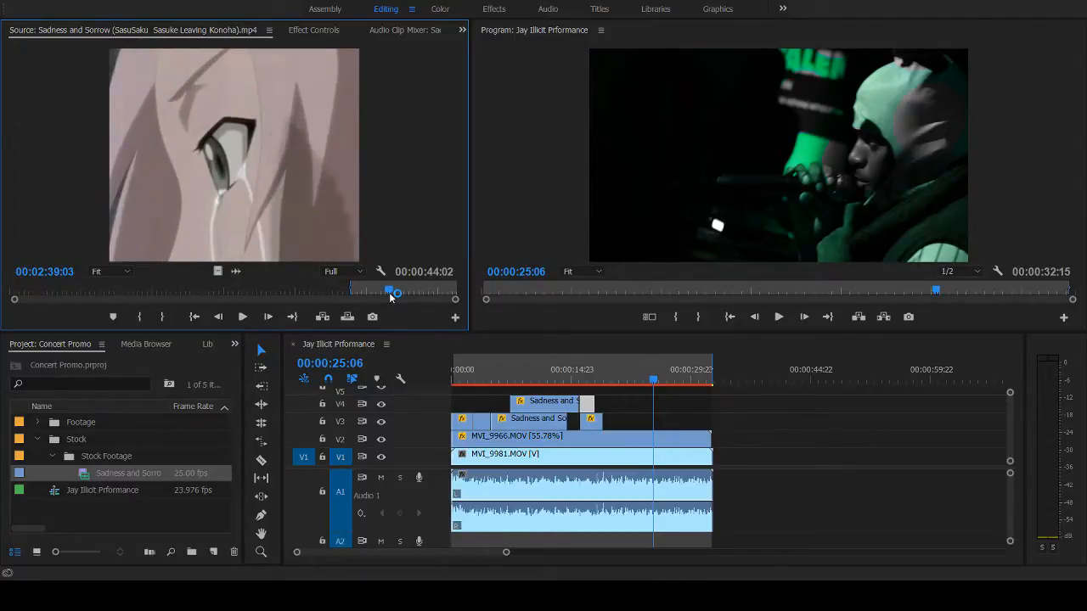
key(o)
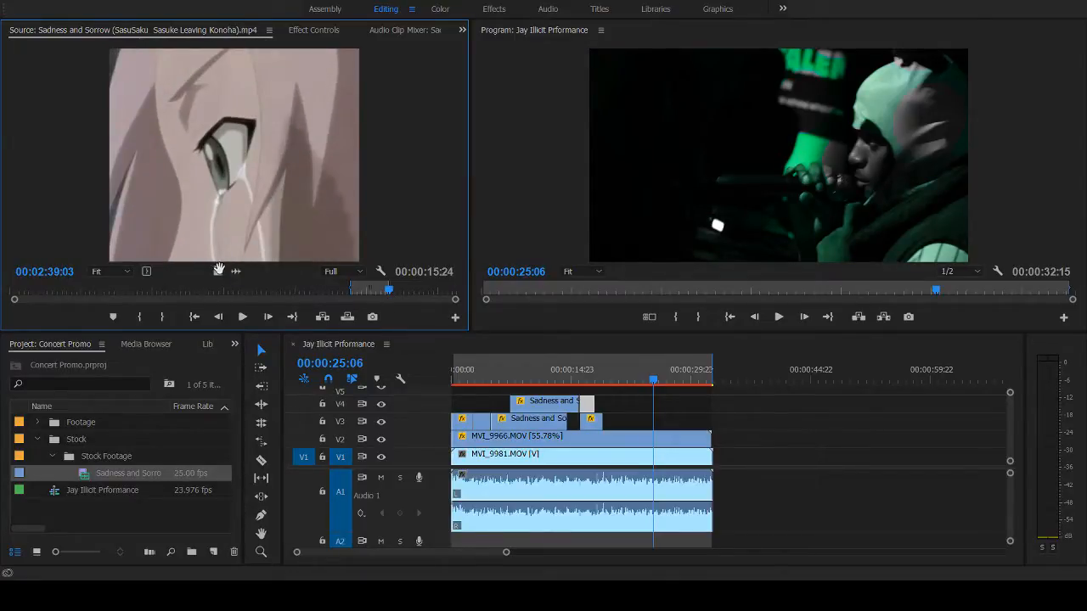
- Place the marked shot's video on V3, trim off its beginning, and move it to start at about 00:00:21 over the performance footage
drag(218, 272, 726, 420)
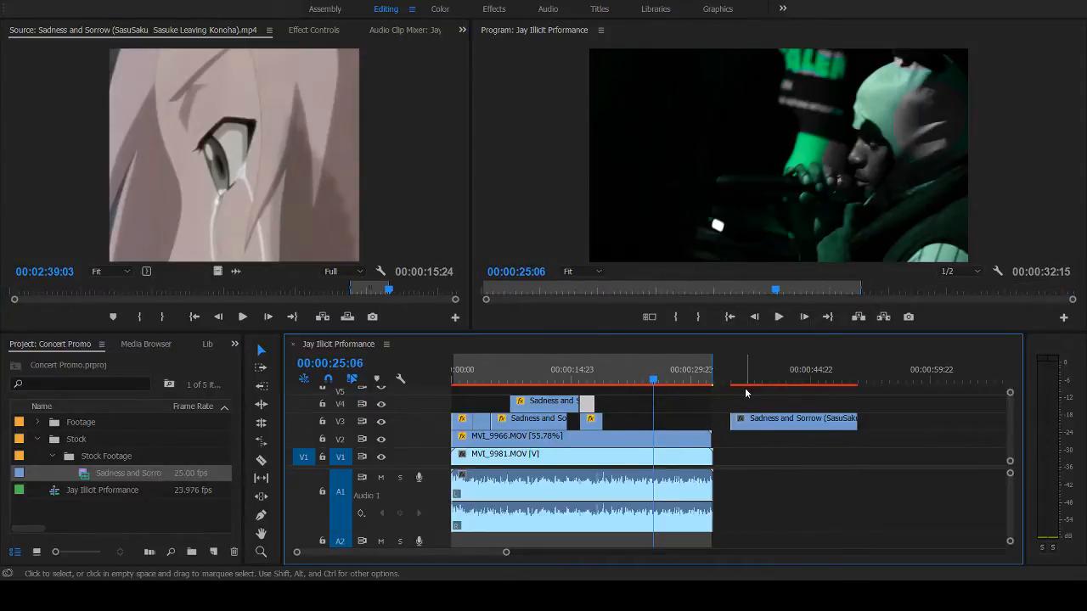
click(742, 381)
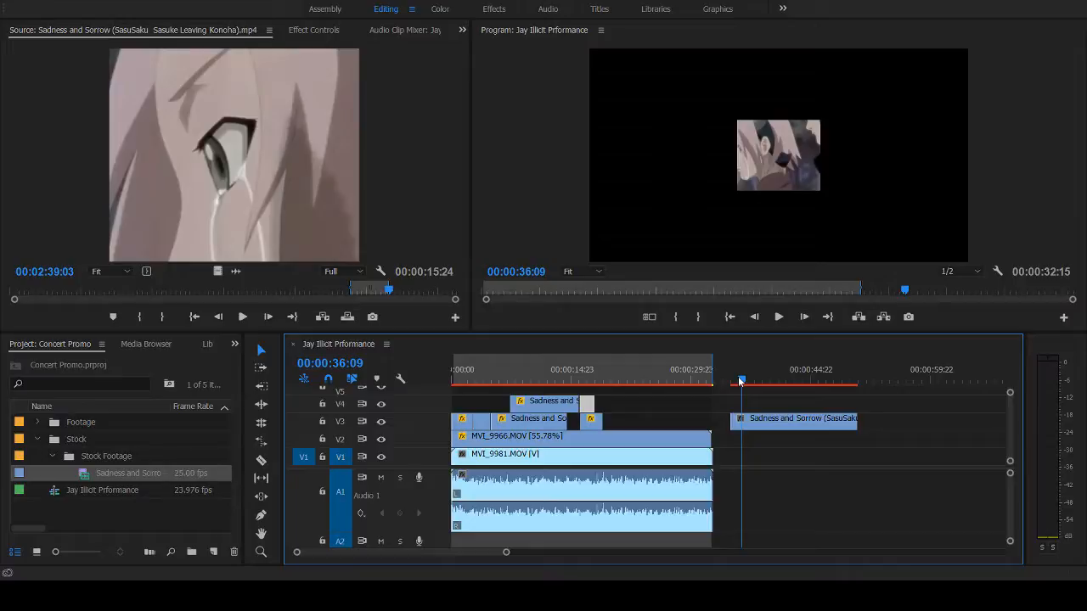
drag(741, 382, 801, 381)
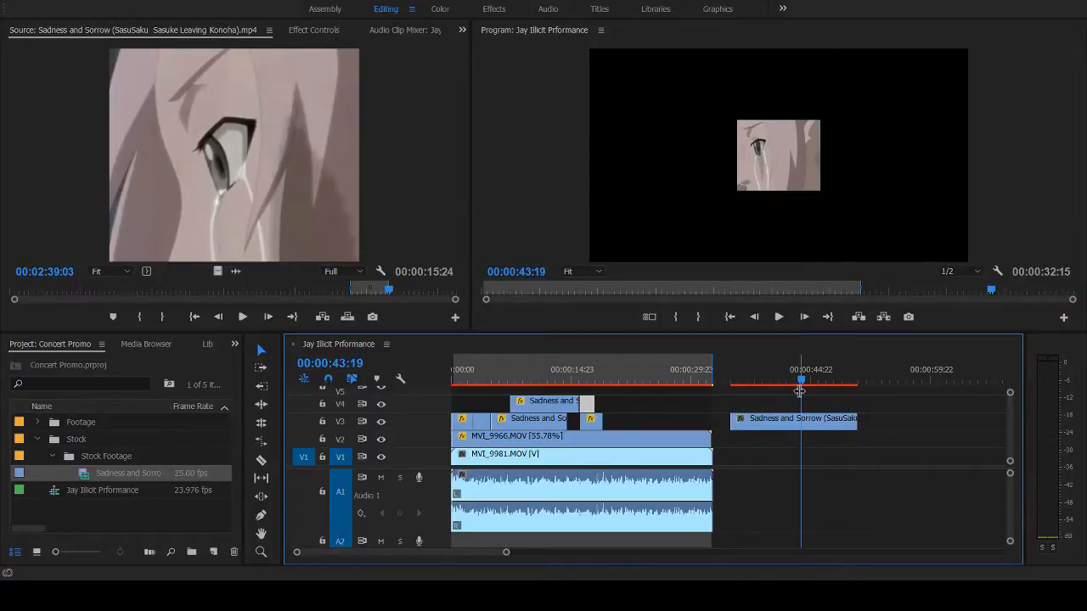
drag(830, 423, 669, 420)
click(621, 381)
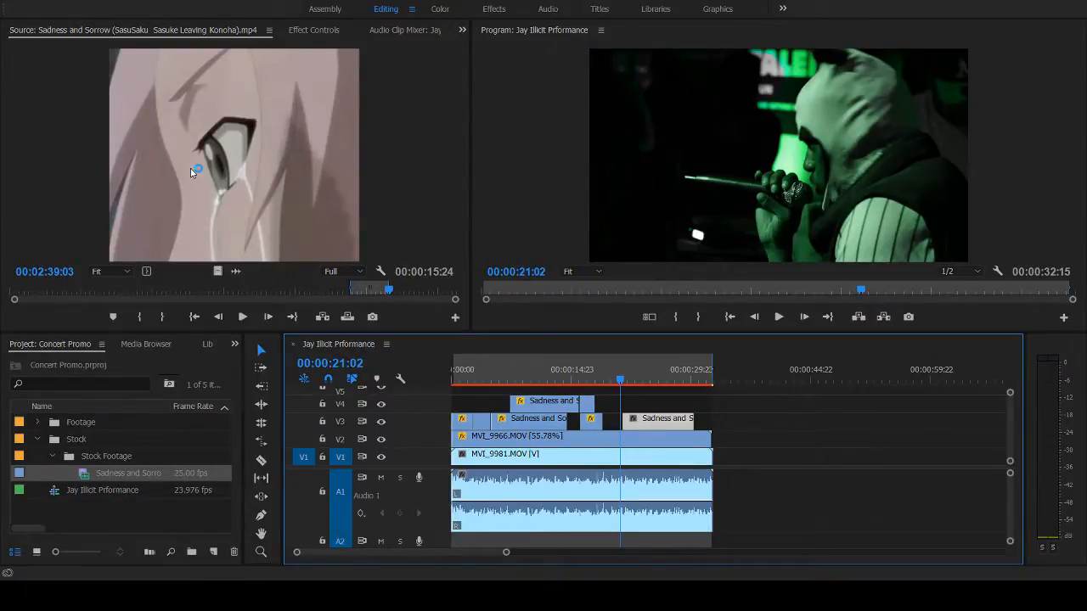
- Turn off opacity keyframing for the new V3 clip and set its blend mode to Exclusion
click(314, 30)
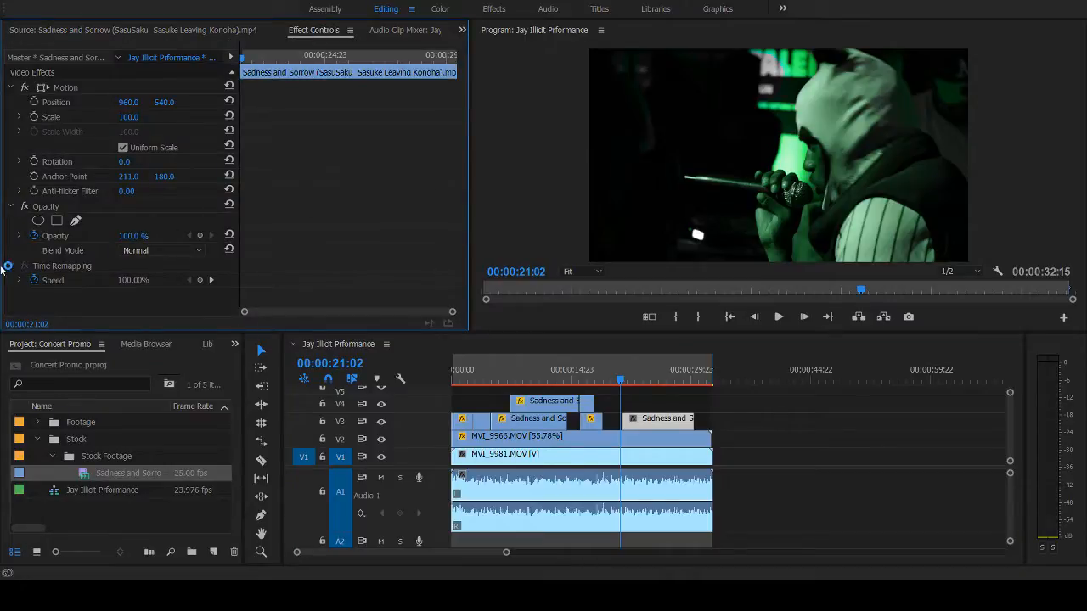
click(34, 237)
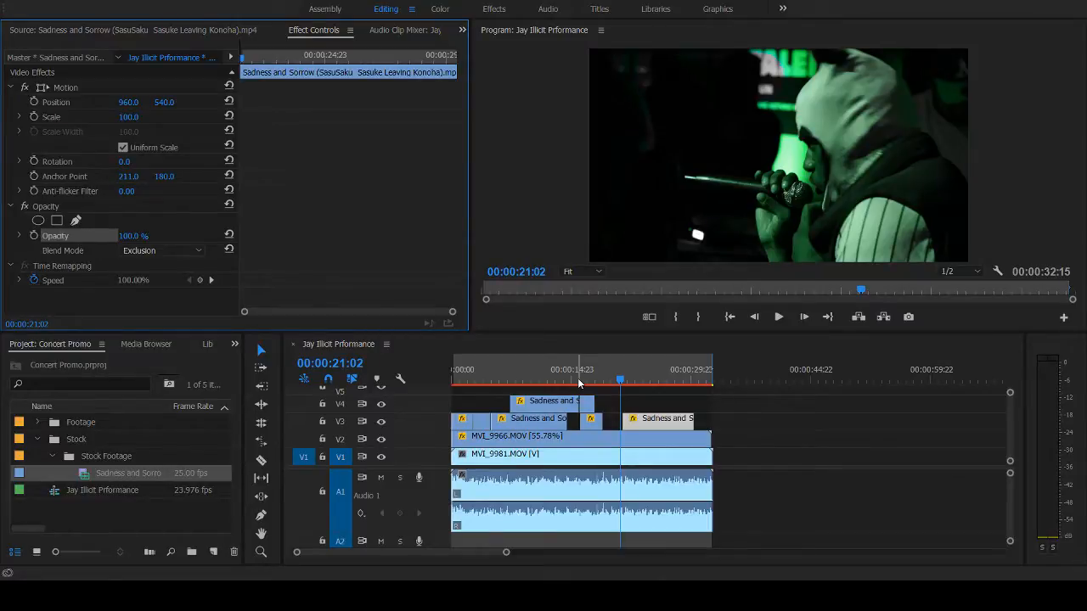
- Review the sequence's ending and trim the end of the MVI_9981.MOV performance clip and its audio to match the V2 clip
key(space)
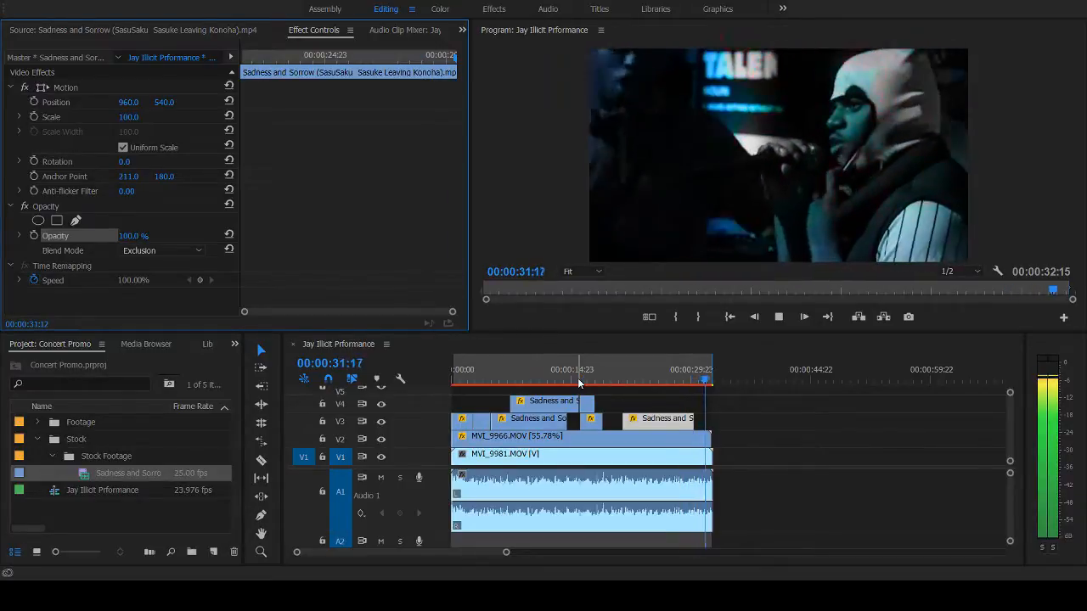
click(627, 382)
key(space)
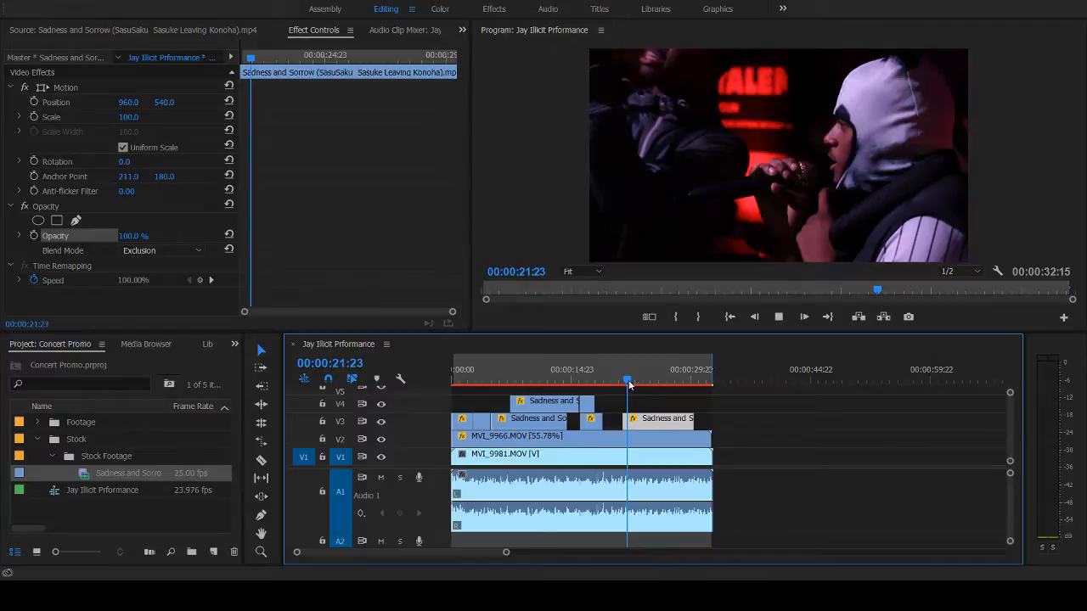
click(700, 378)
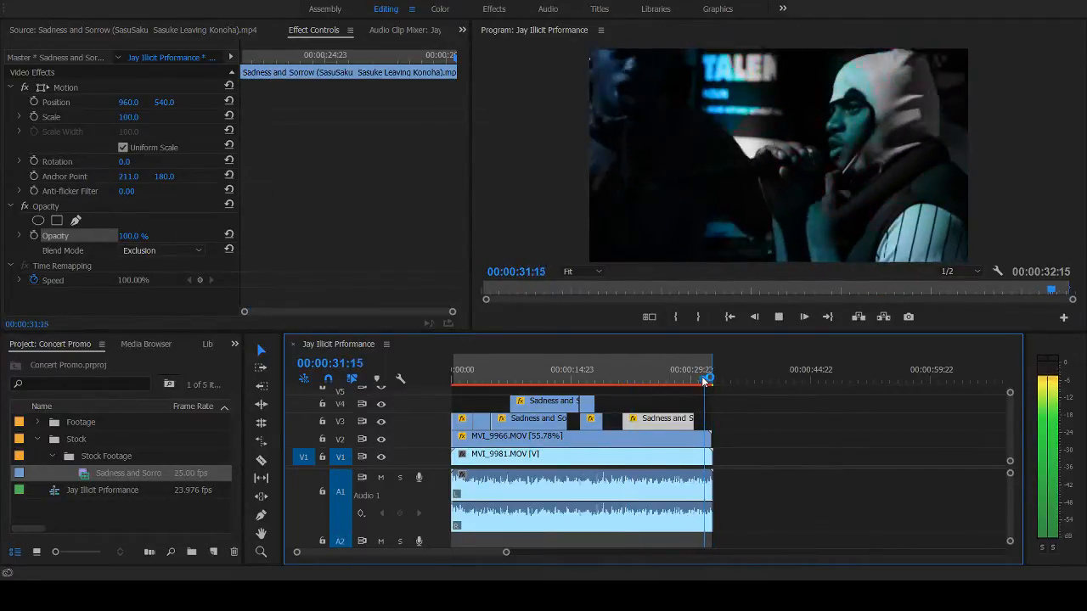
click(703, 380)
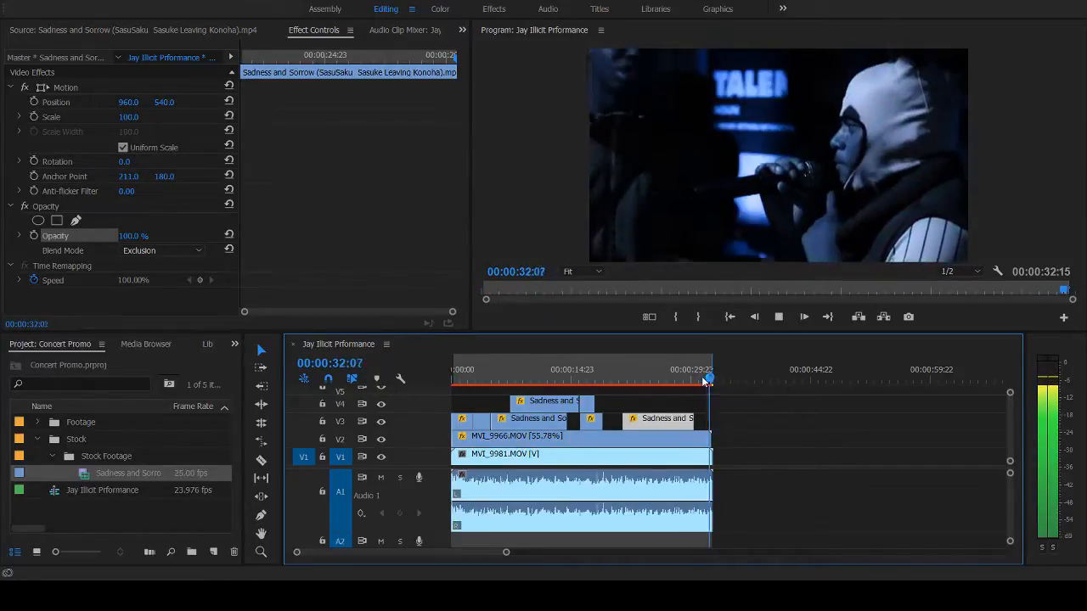
key(space)
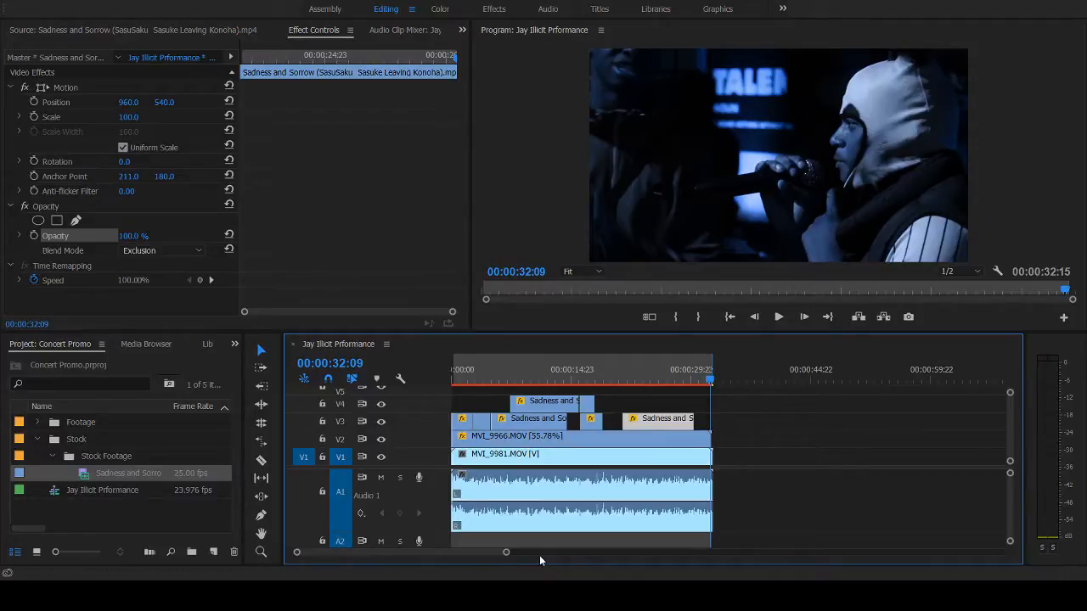
drag(506, 553, 478, 553)
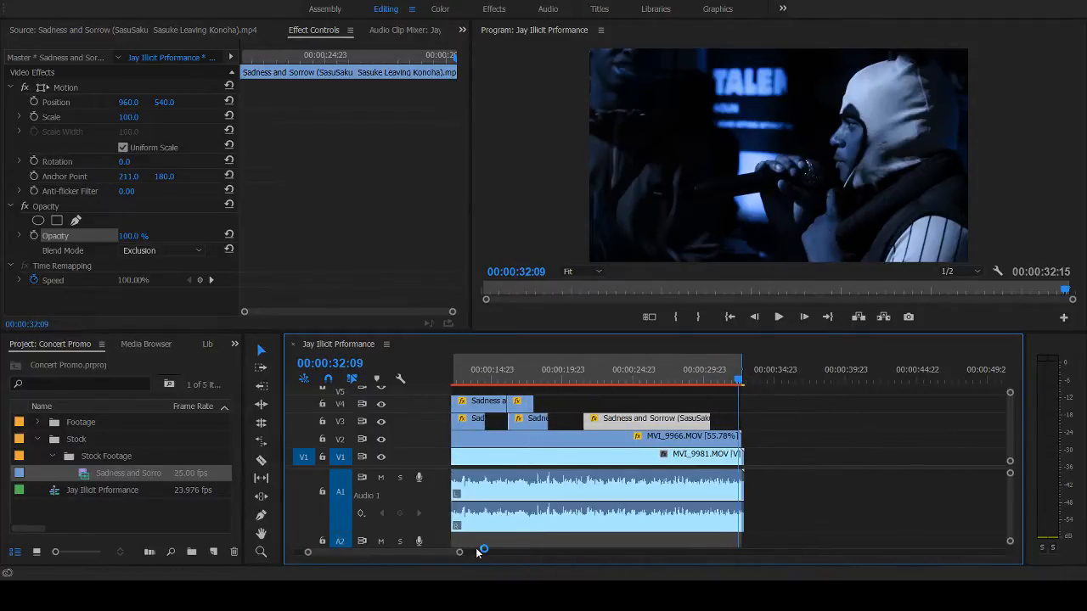
click(737, 480)
drag(737, 480, 734, 481)
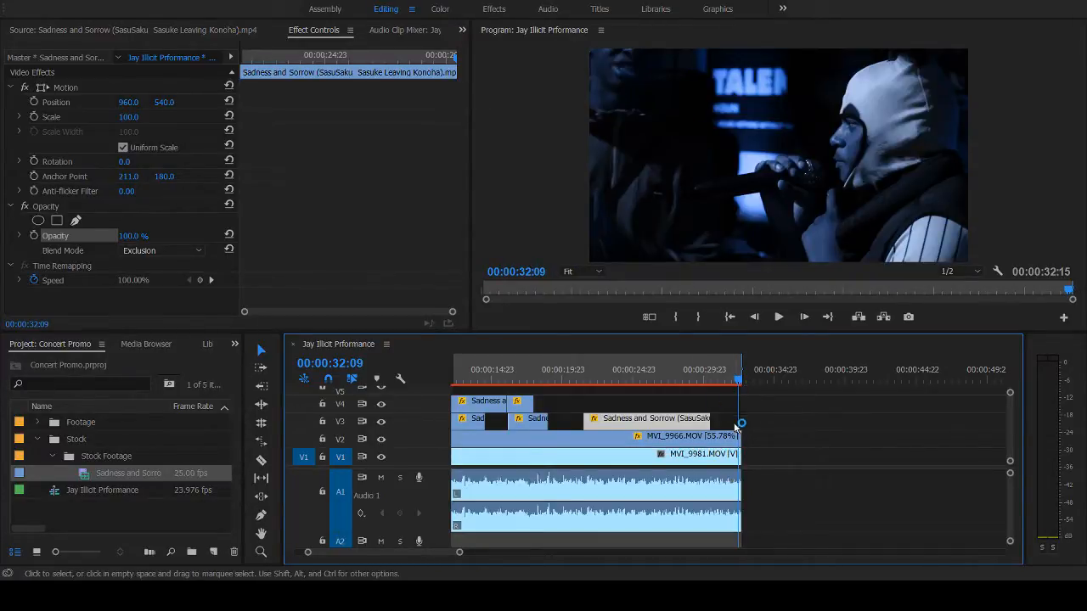
- Play back the Exclusion-blended V3 shot from about 00:00:21 to check how it overlays the performance footage
click(696, 379)
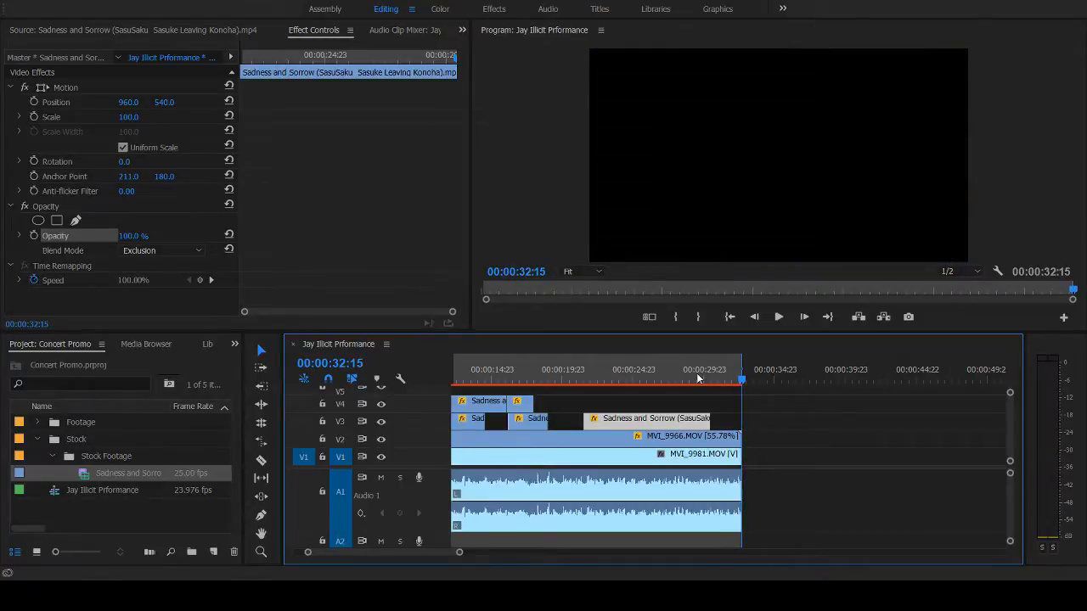
click(696, 373)
key(space)
click(697, 372)
click(586, 380)
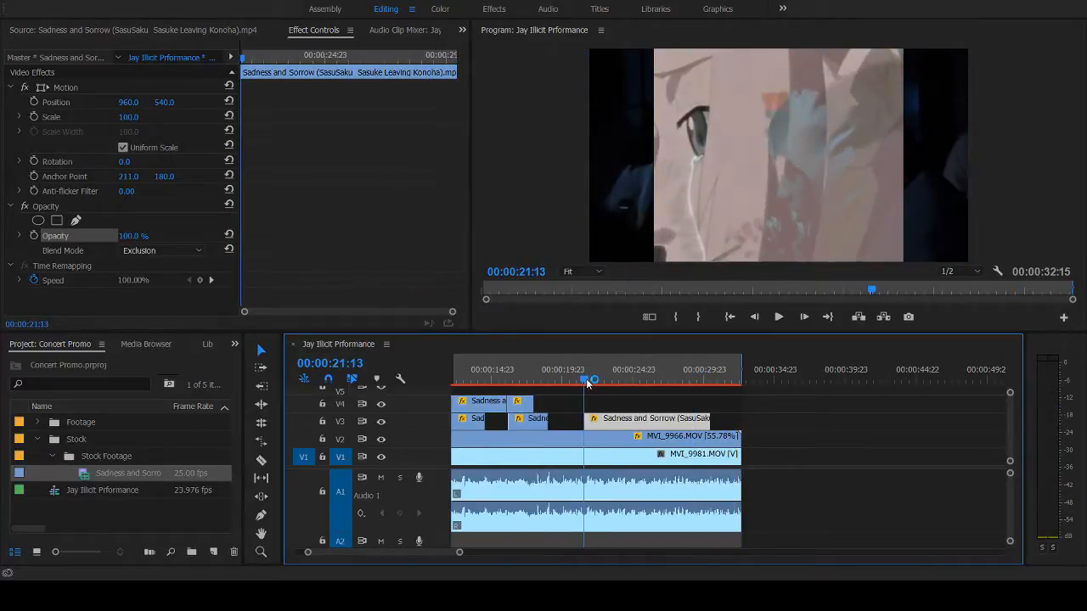
key(space)
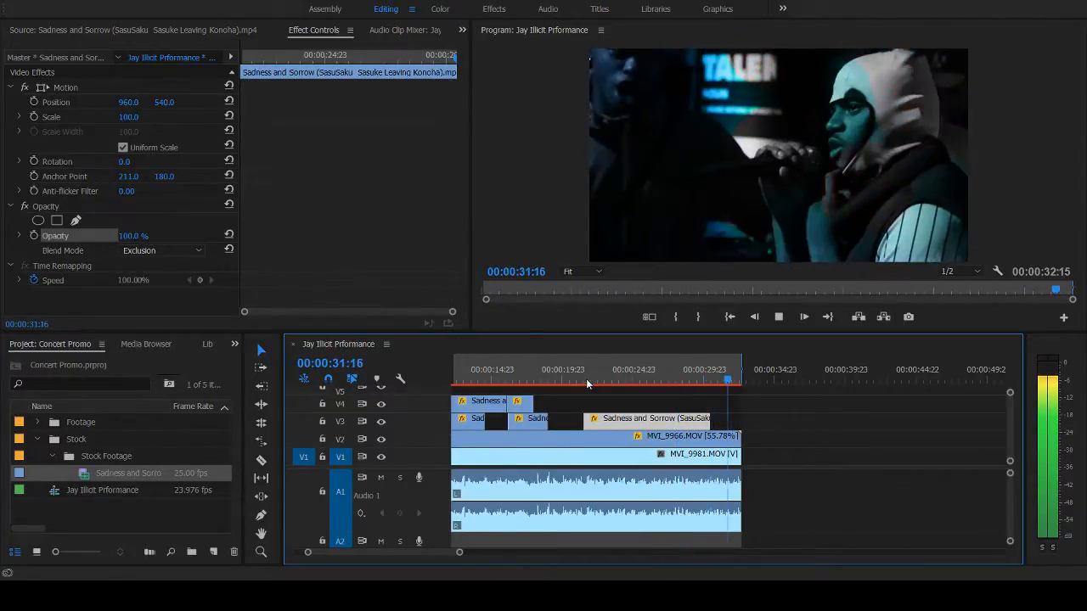
click(598, 382)
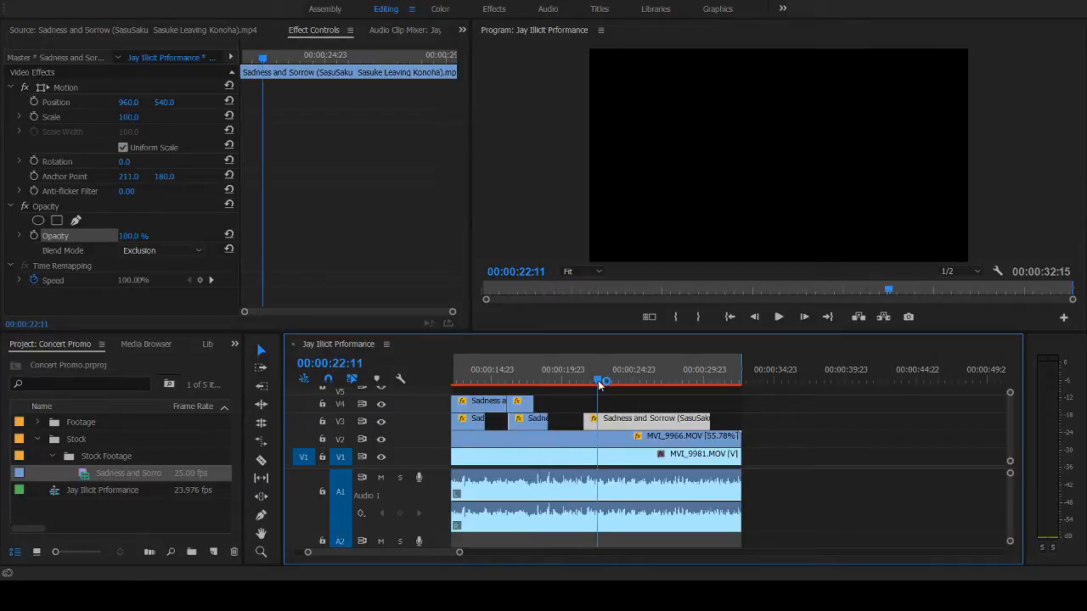
drag(598, 383, 584, 383)
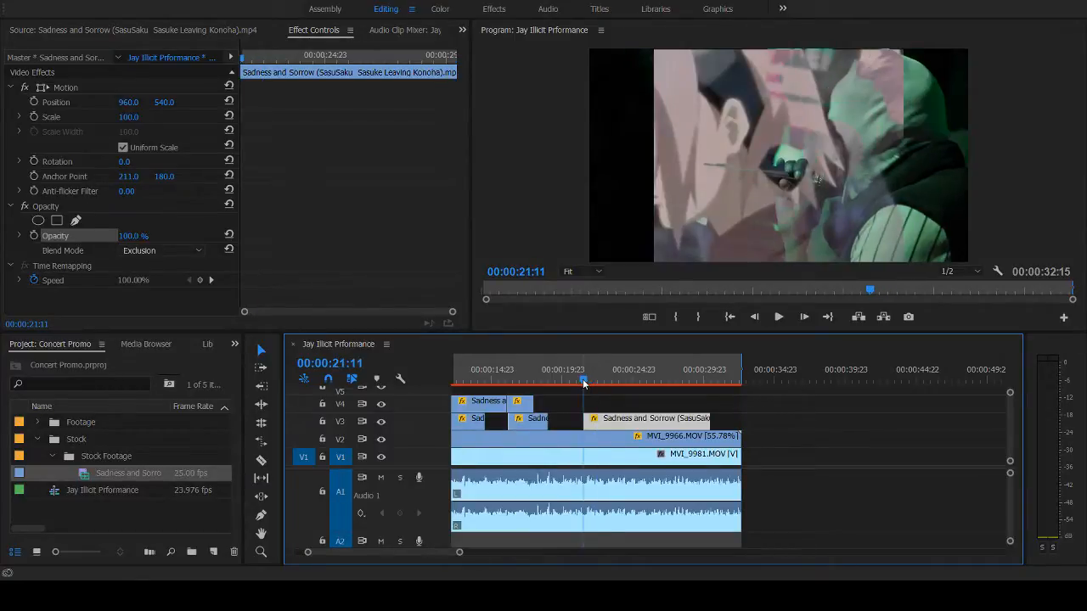
key(space)
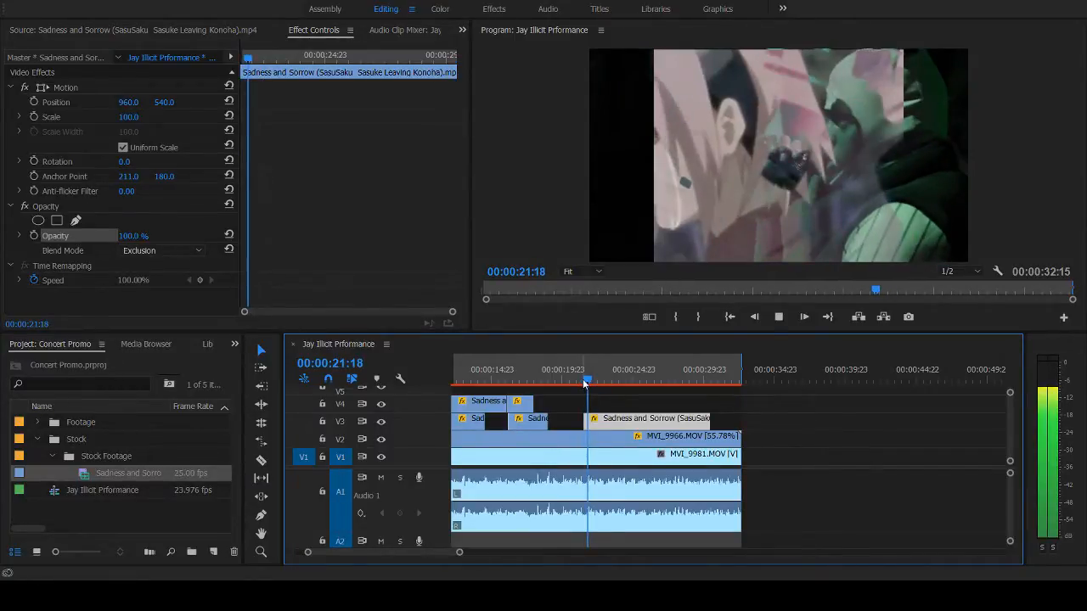
key(space)
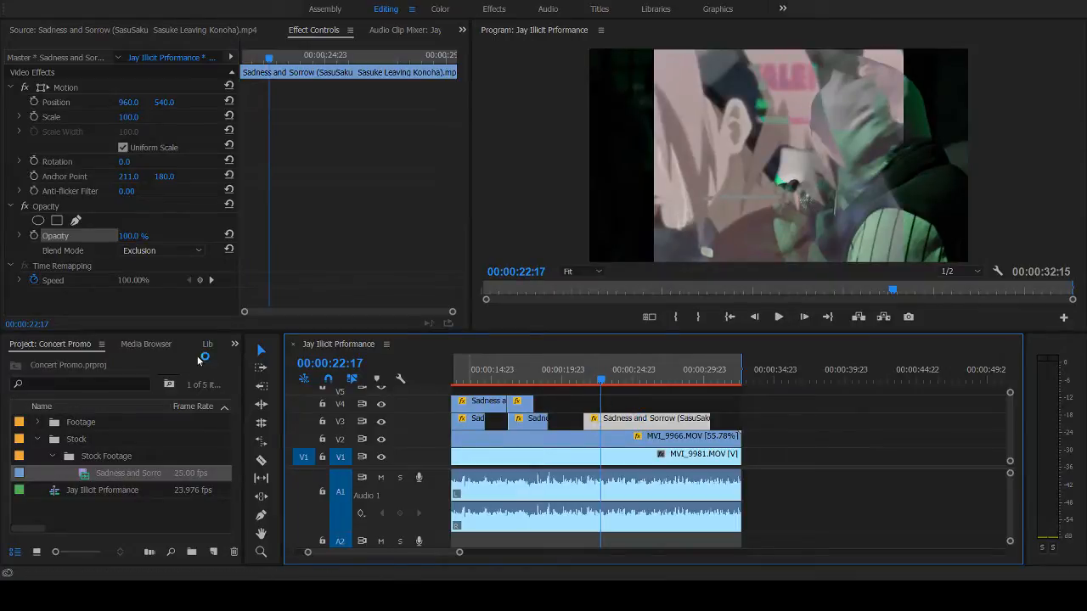
- Lower the opacity of the Exclusion-blended V3 clip to 68% and preview it through the end
drag(124, 240, 103, 240)
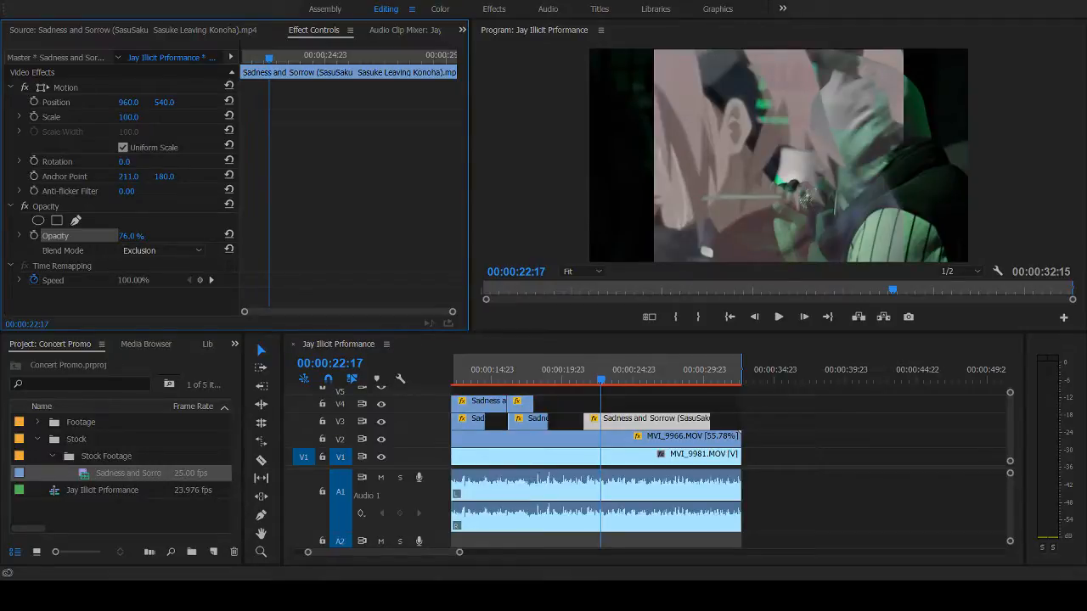
key(space)
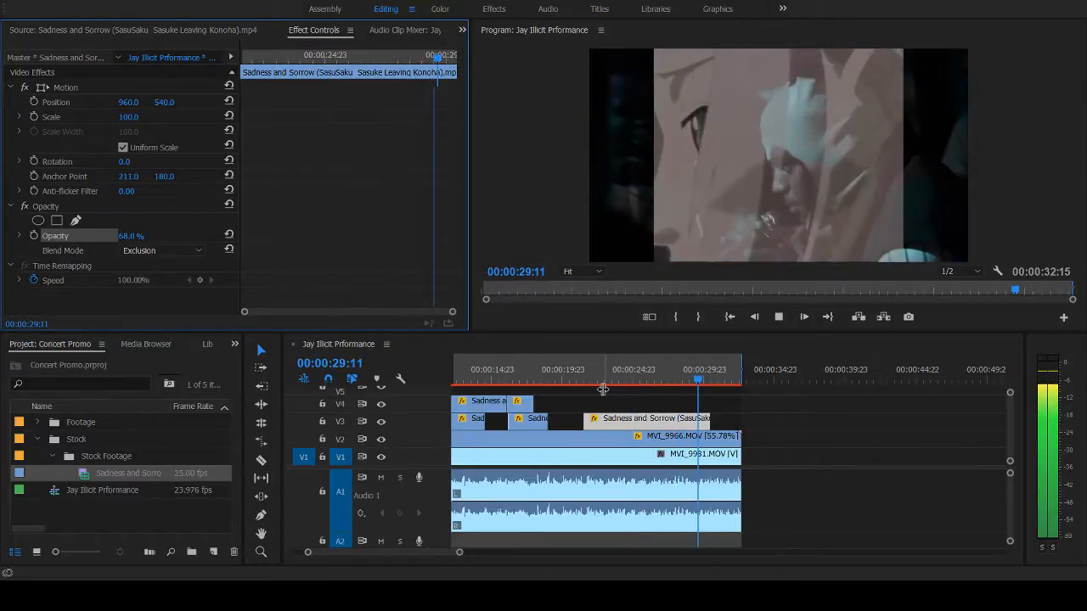
key(space)
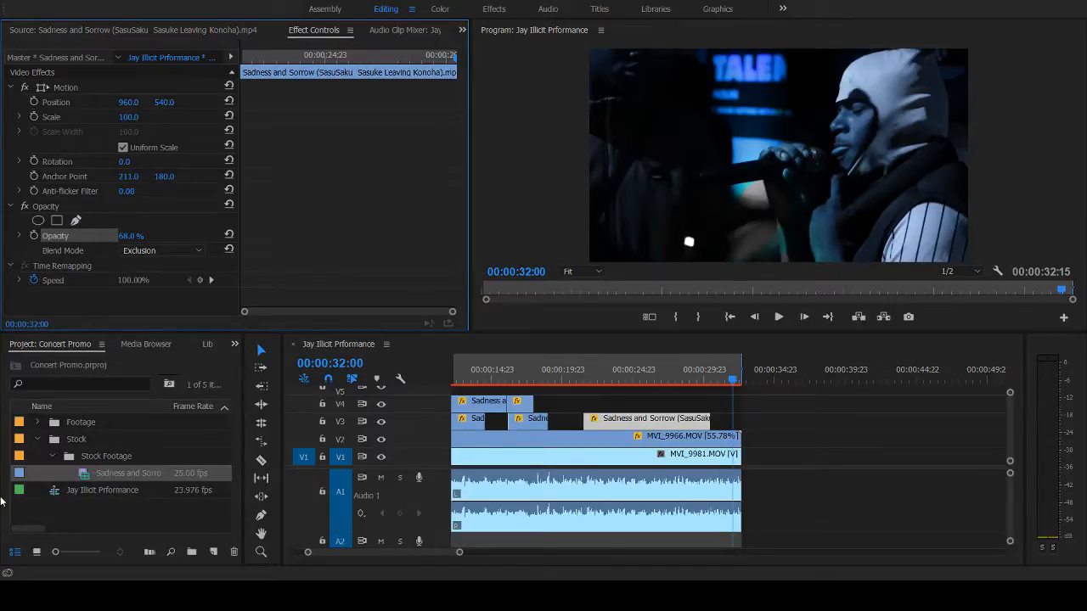
- Open the stock clip again and mark an In point at 00:02:48:16, where the figure stands overlooking the village
double_click(89, 475)
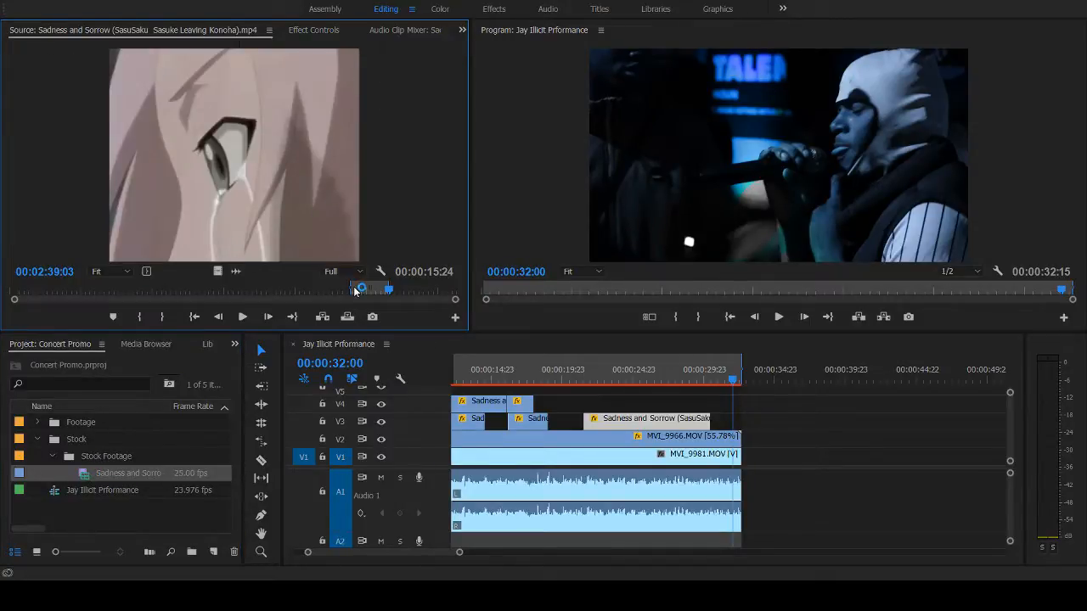
drag(388, 292, 412, 293)
key(Left)
key(Left)
key(Left)
key(Left)
key(Left)
key(Left)
key(Left)
key(Left)
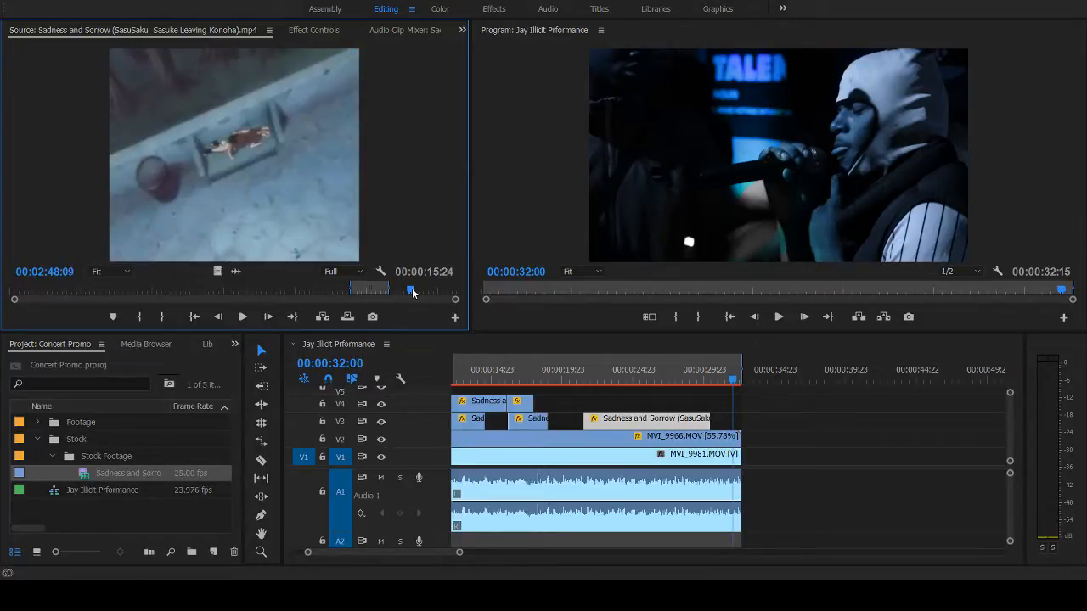
key(Right)
key(Right)
key(Right)
key(Right)
key(Right)
key(Right)
key(Right)
key(Right)
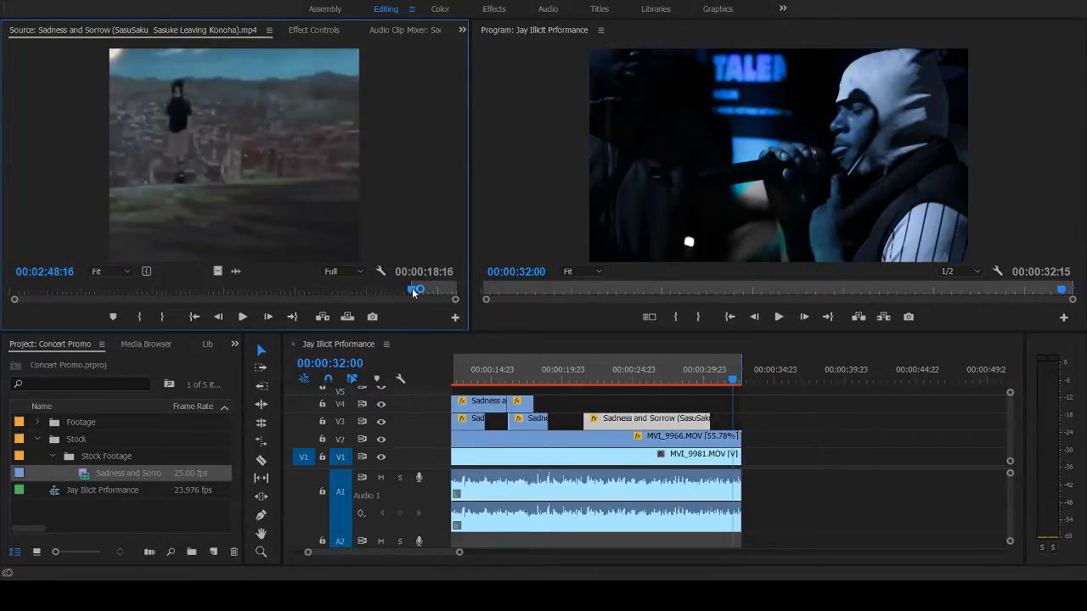
- Set the stock shot's Out point at 00:02:50:04, on the white frame before the group picture
key(space)
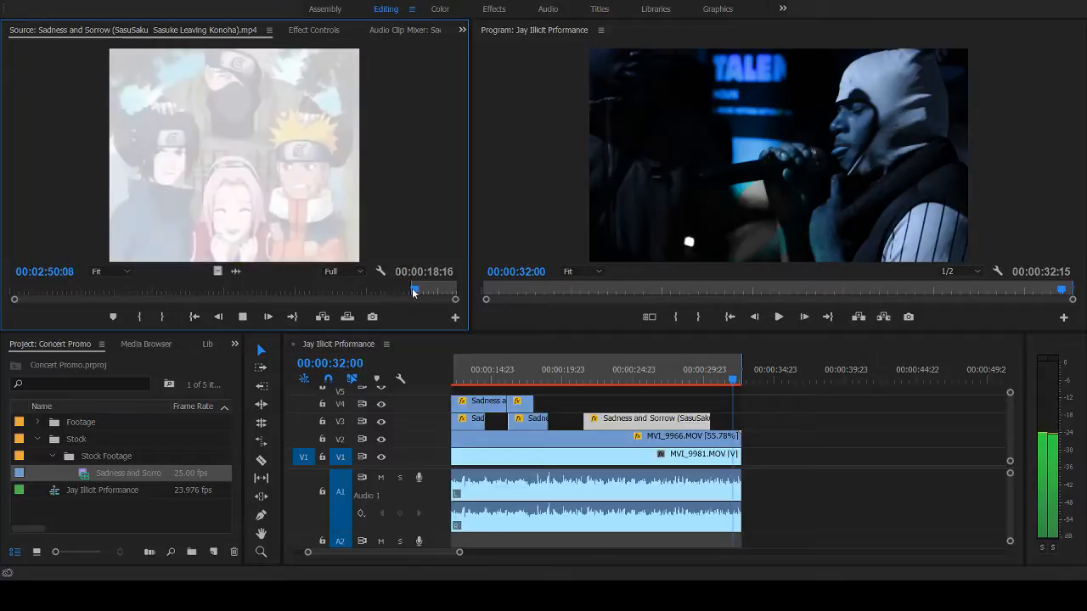
key(space)
key(o)
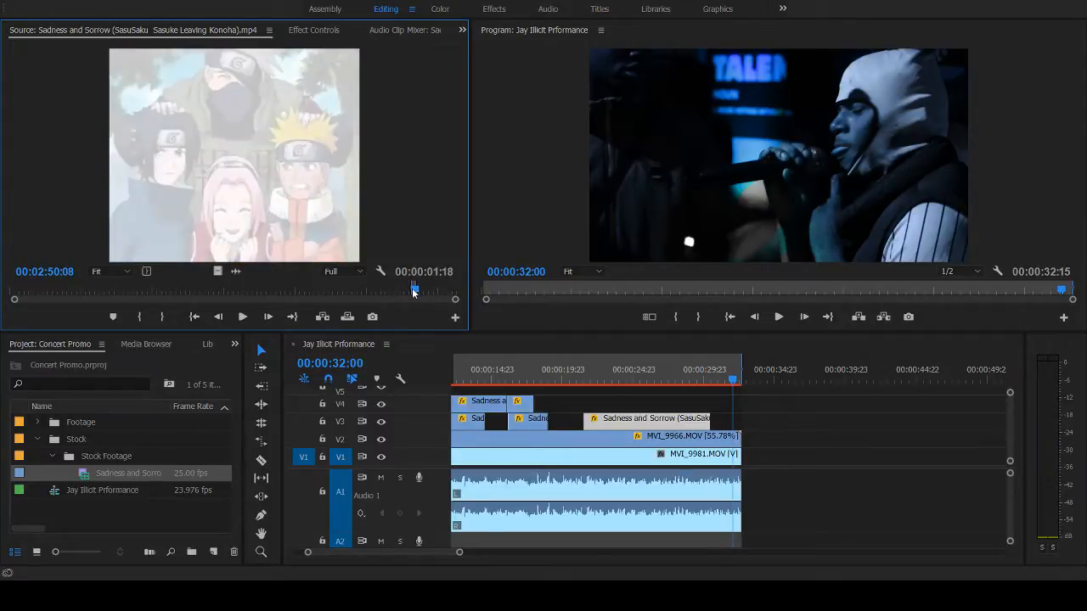
key(Left)
key(Left)
key(Left)
key(Left)
key(Left)
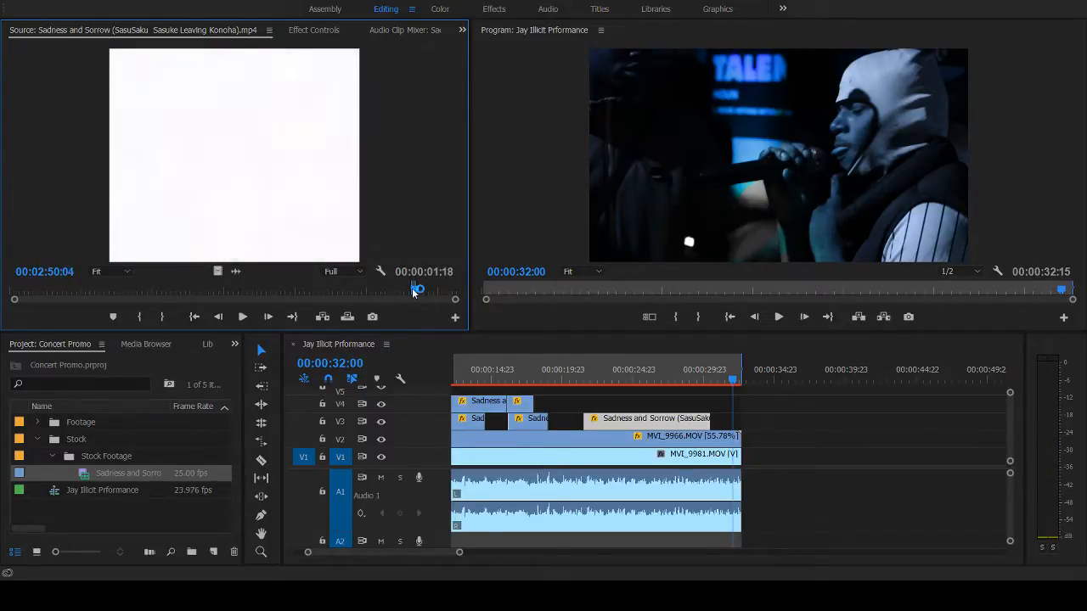
key(o)
- Place the marked shot's video on V3 from about 00:00:31 to the end of the sequence and preview it
drag(476, 299, 723, 408)
key(space)
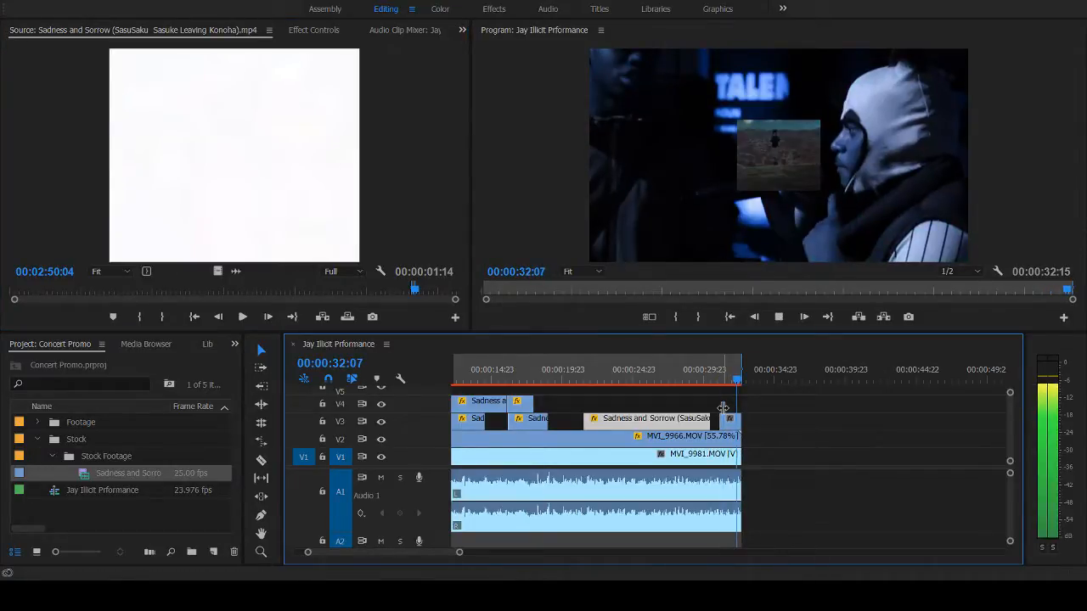
click(731, 424)
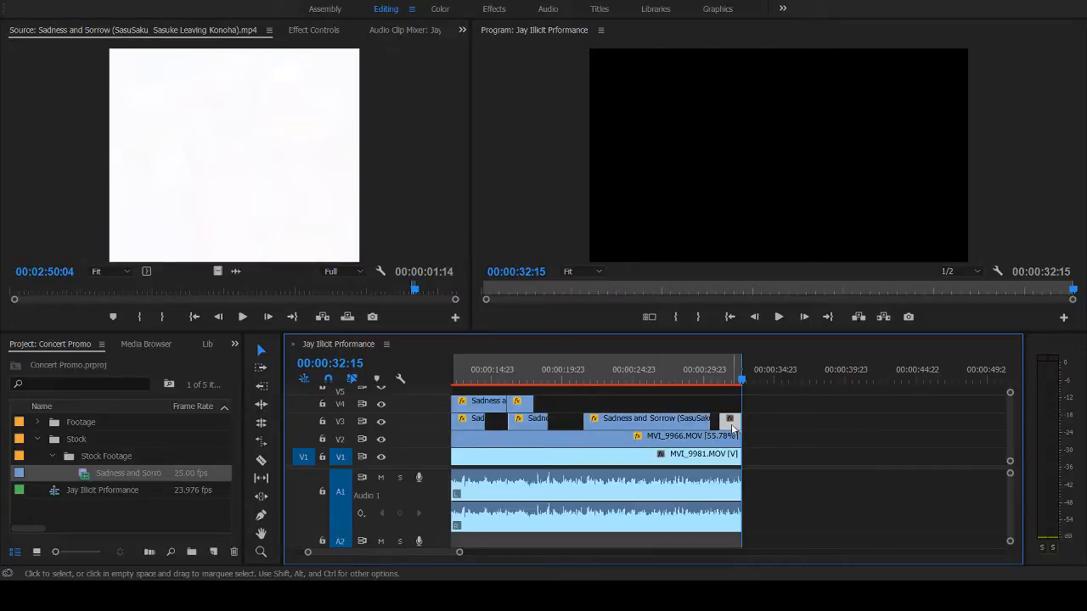
click(705, 379)
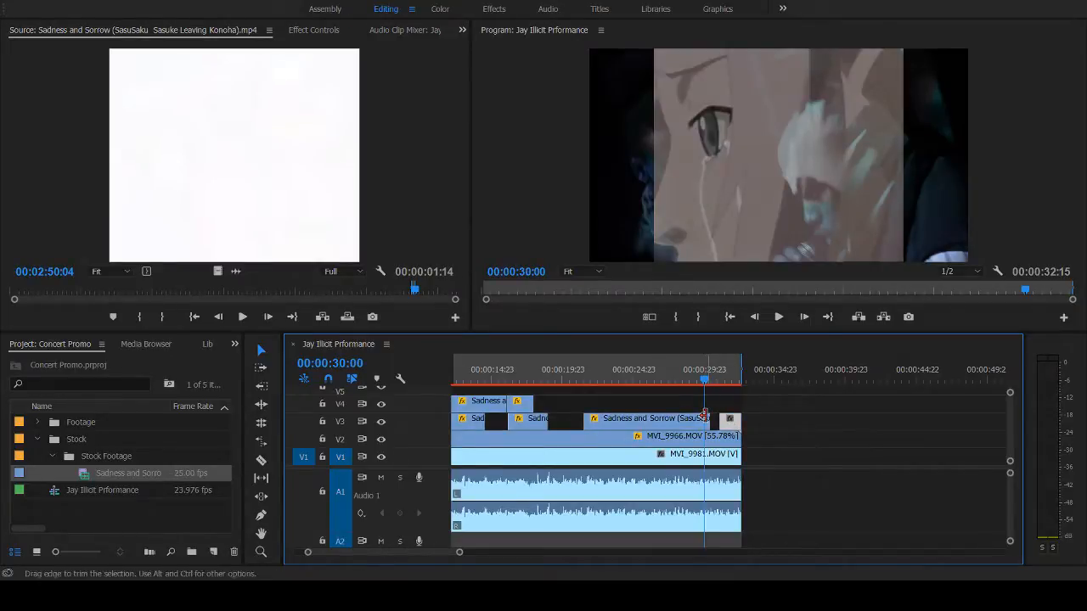
key(space)
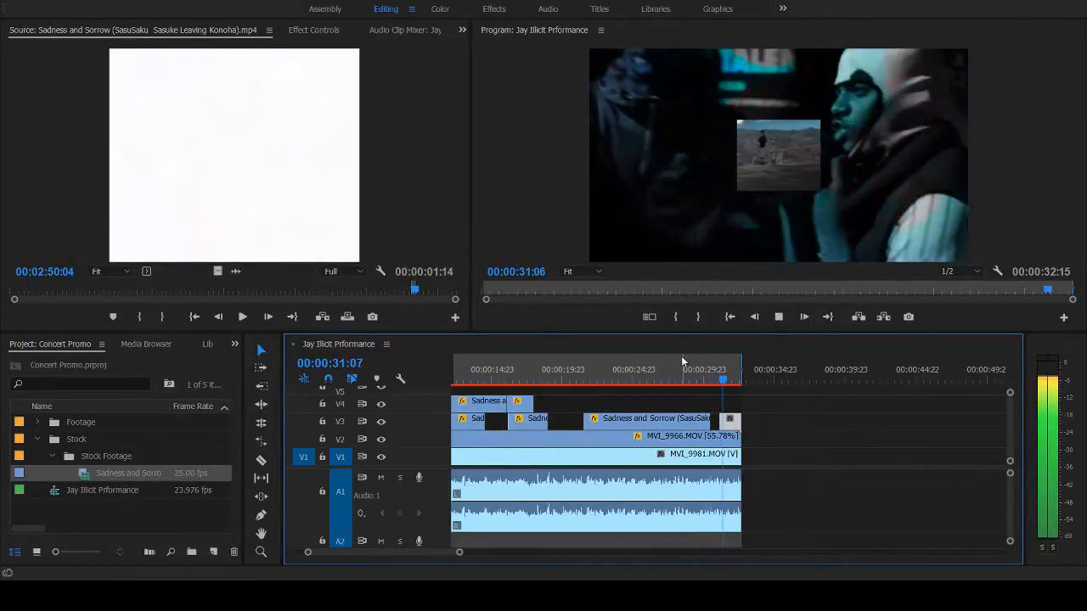
- Play back the sequence from several points, including its beginning, to review all the layered stock shots
click(628, 369)
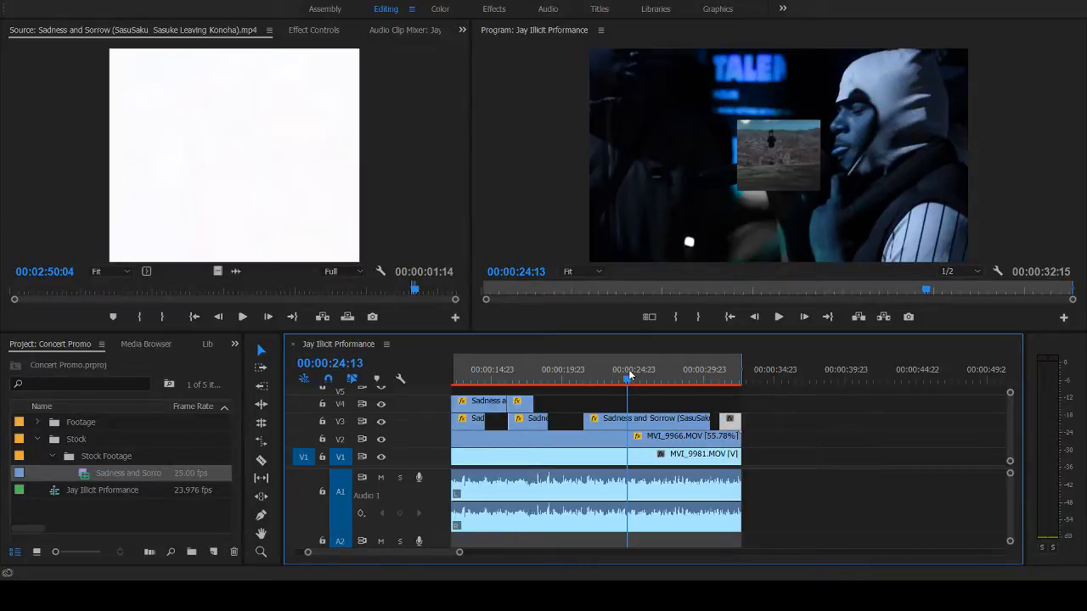
click(605, 365)
key(space)
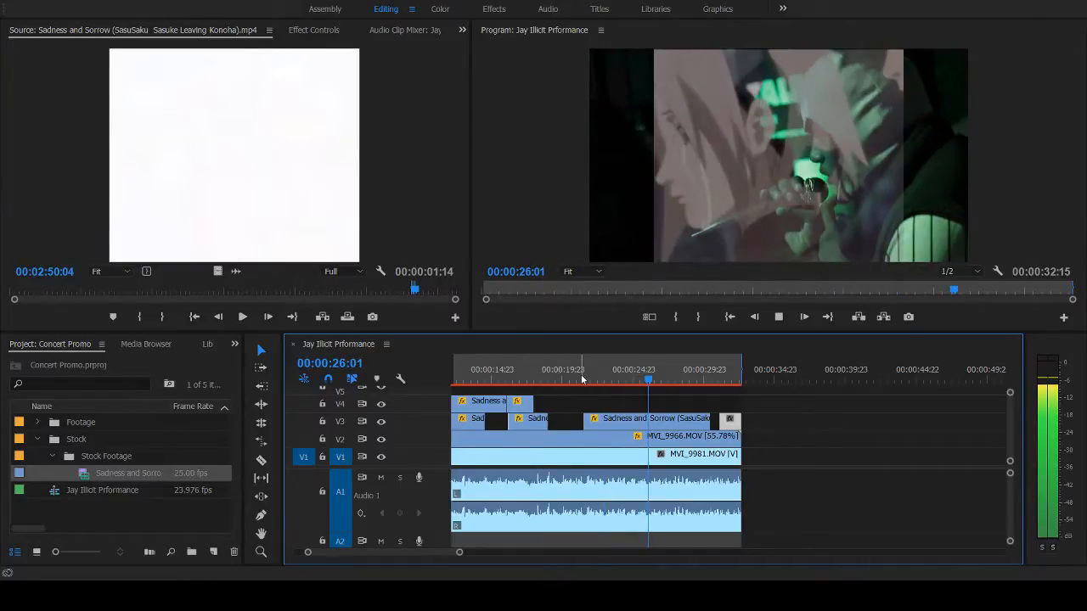
click(582, 377)
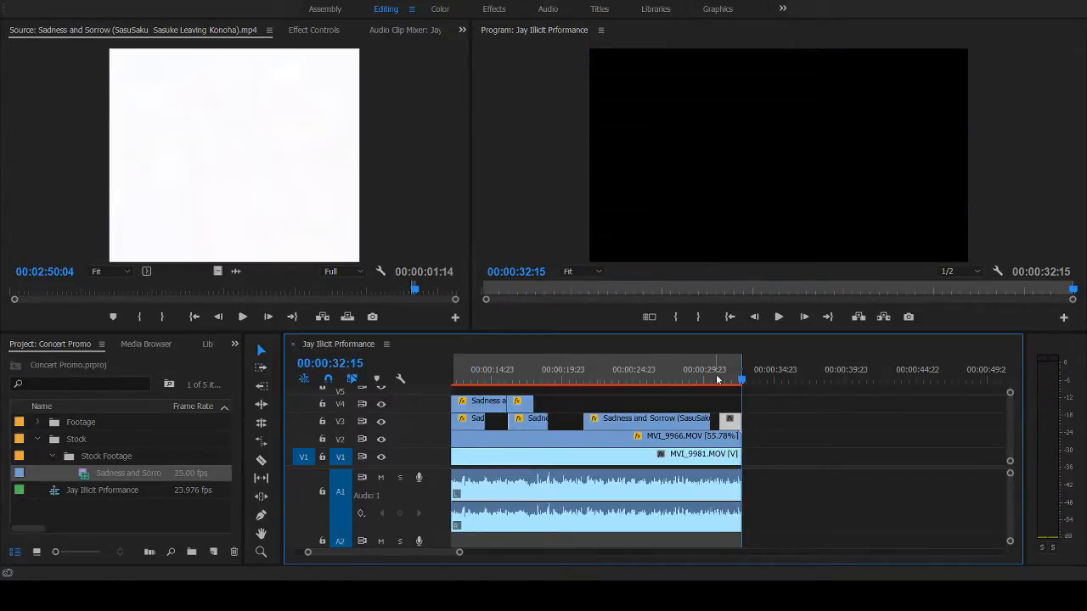
click(718, 380)
key(space)
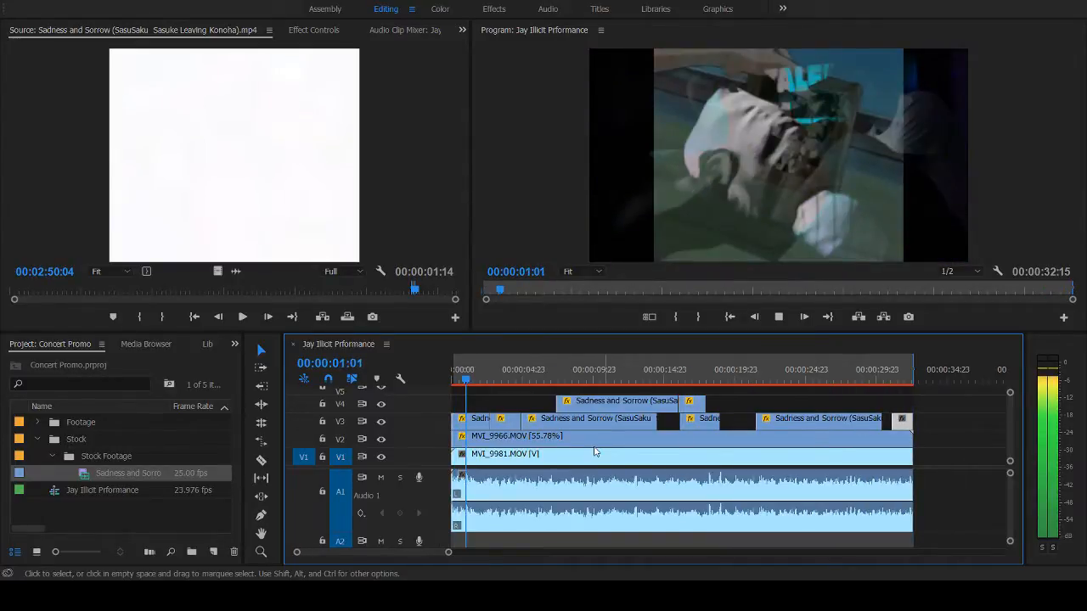
key(space)
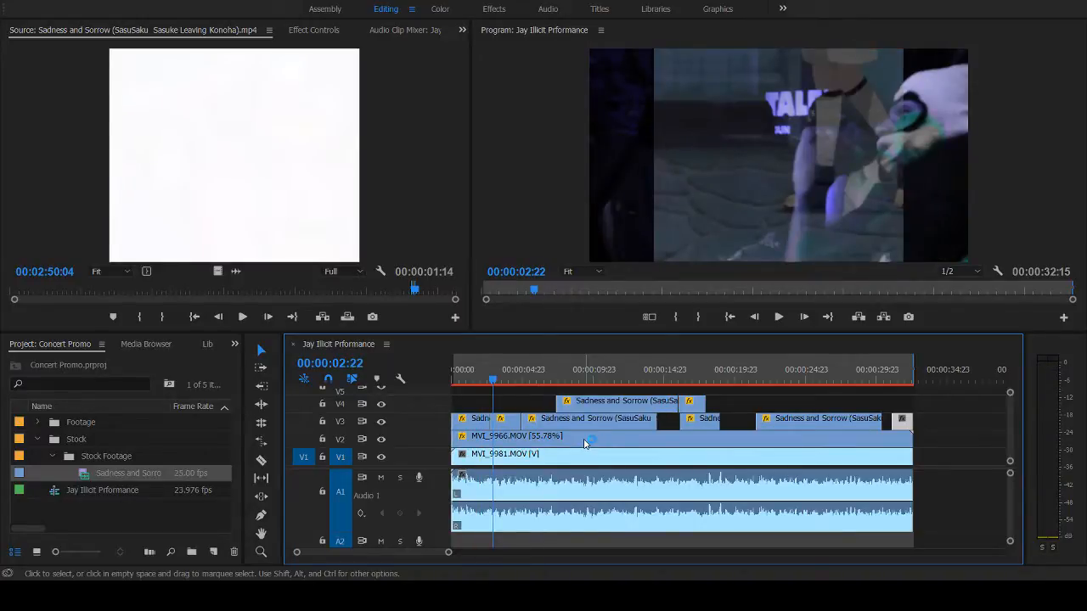
click(459, 374)
key(space)
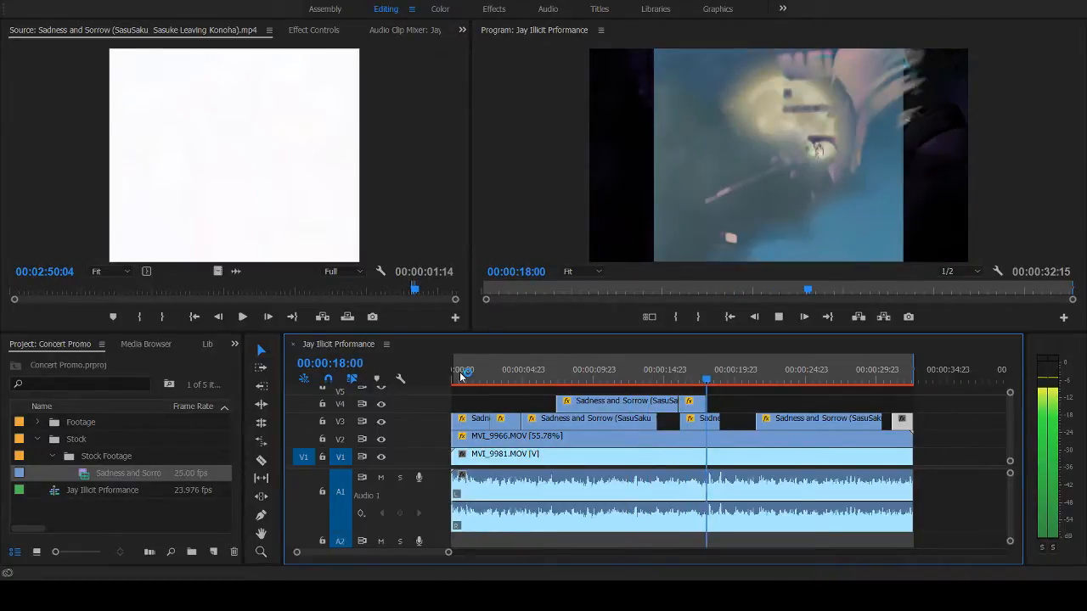
click(657, 378)
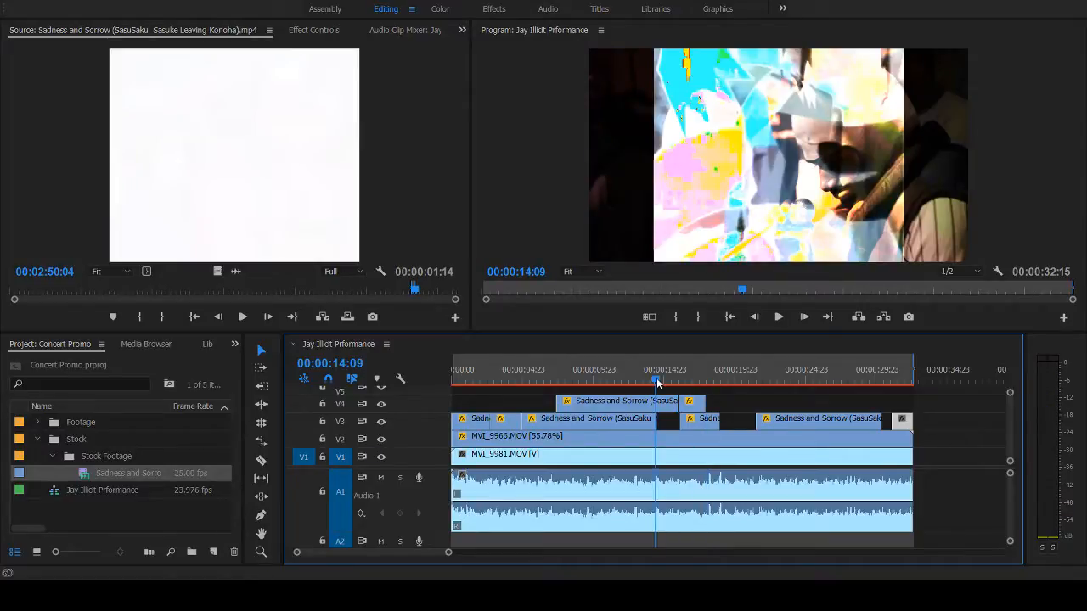
key(space)
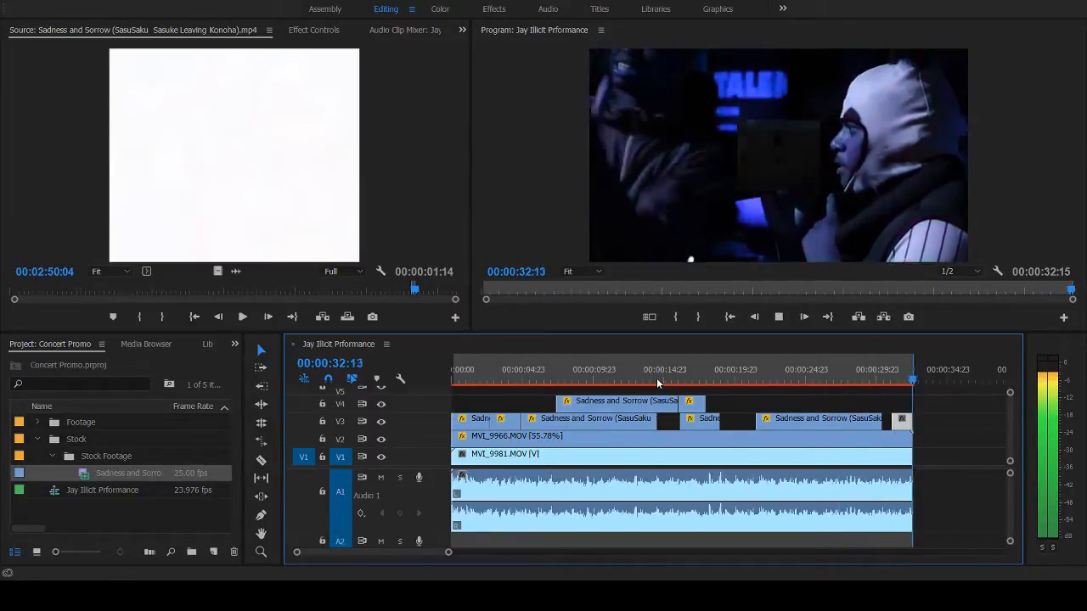
- Duplicate the closing stock shot from V3 onto V4 directly above it and play back the end of the sequence
click(903, 373)
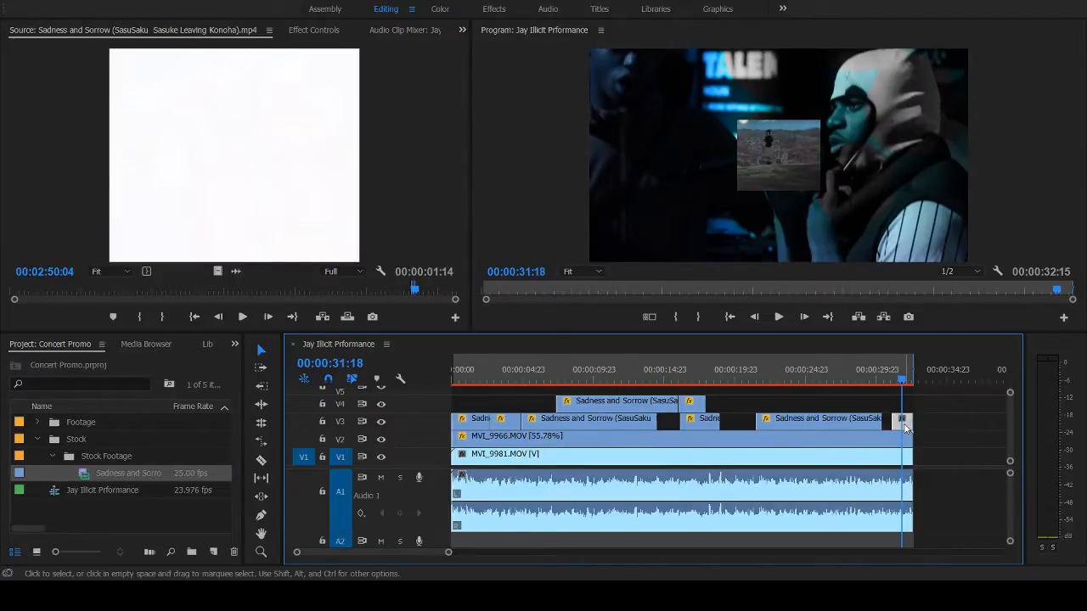
click(846, 373)
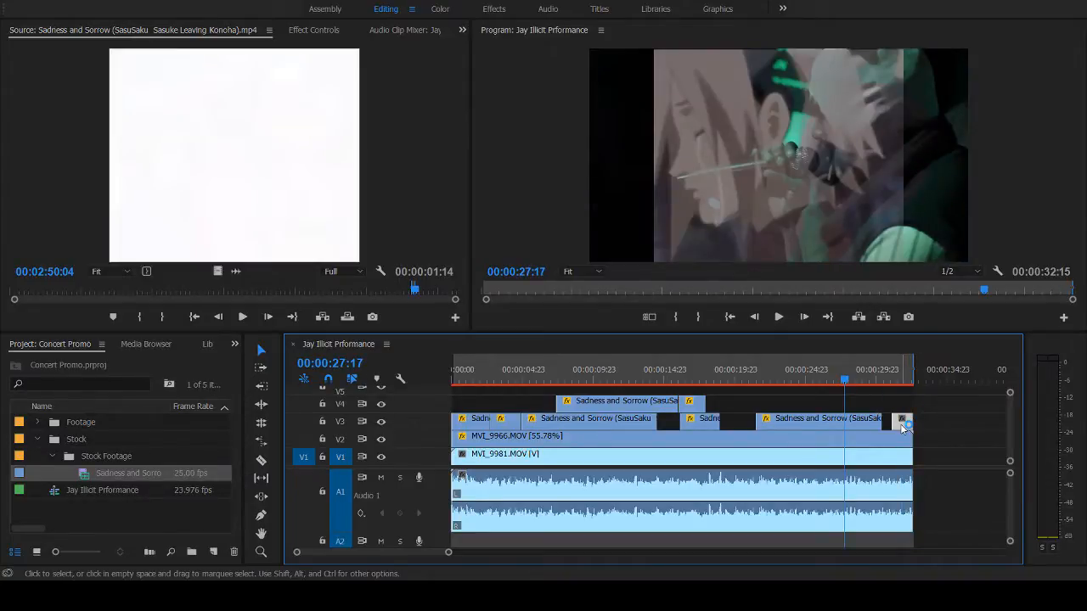
drag(902, 428, 902, 410)
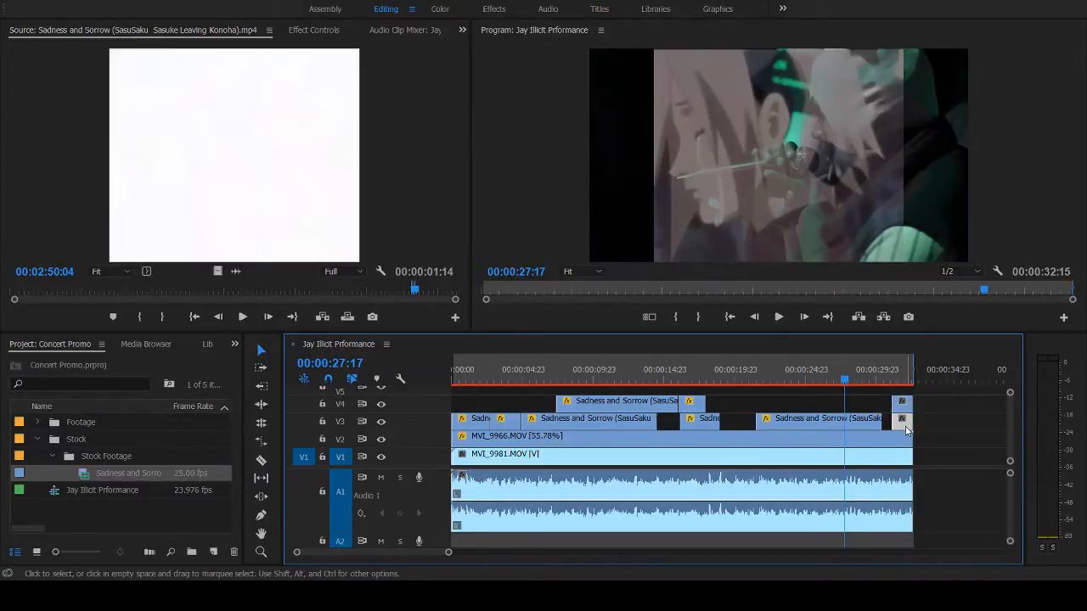
click(884, 380)
key(space)
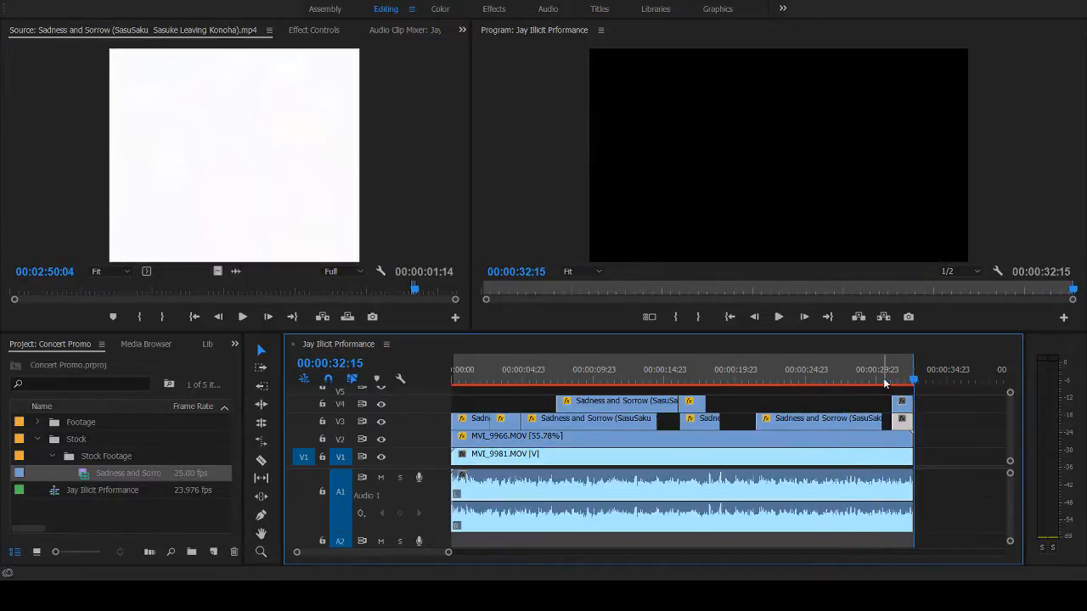
click(894, 379)
key(space)
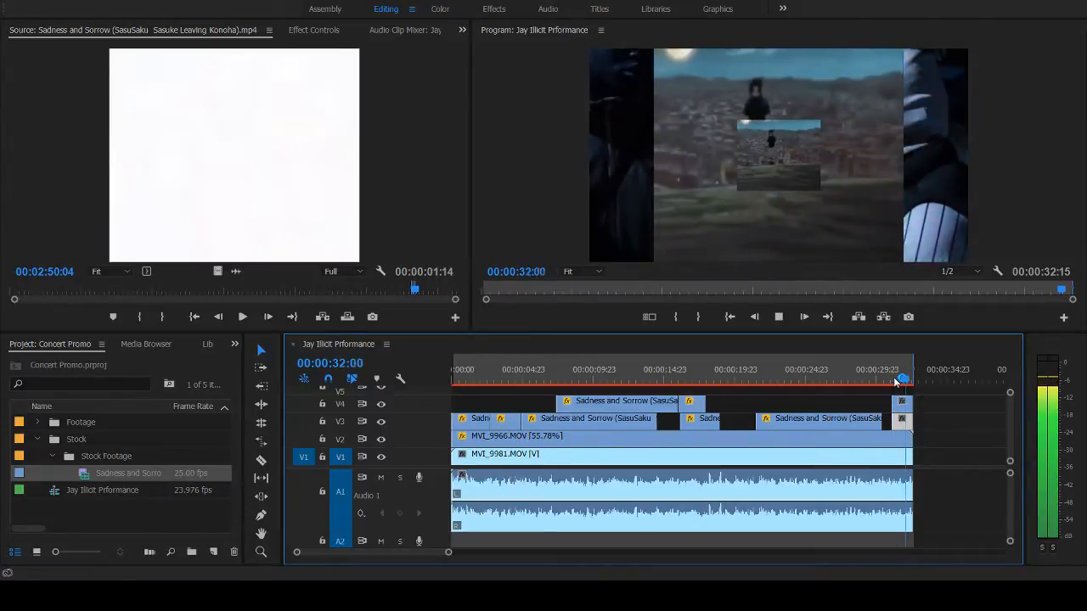
key(space)
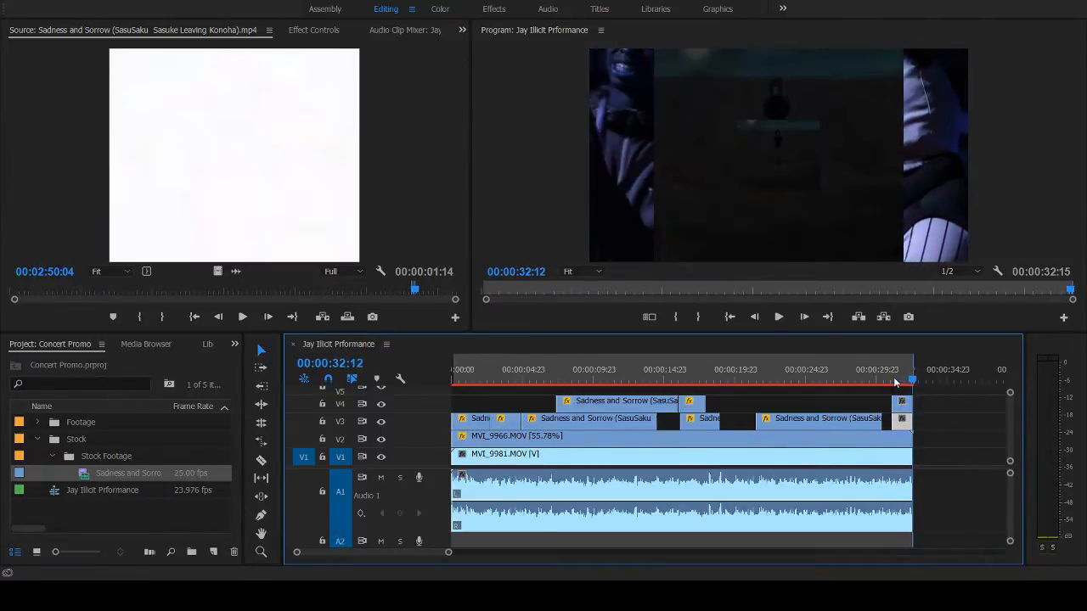
- Play back the sequence from its beginning to about 00:00:15:05 to review the layered shots
key(Home)
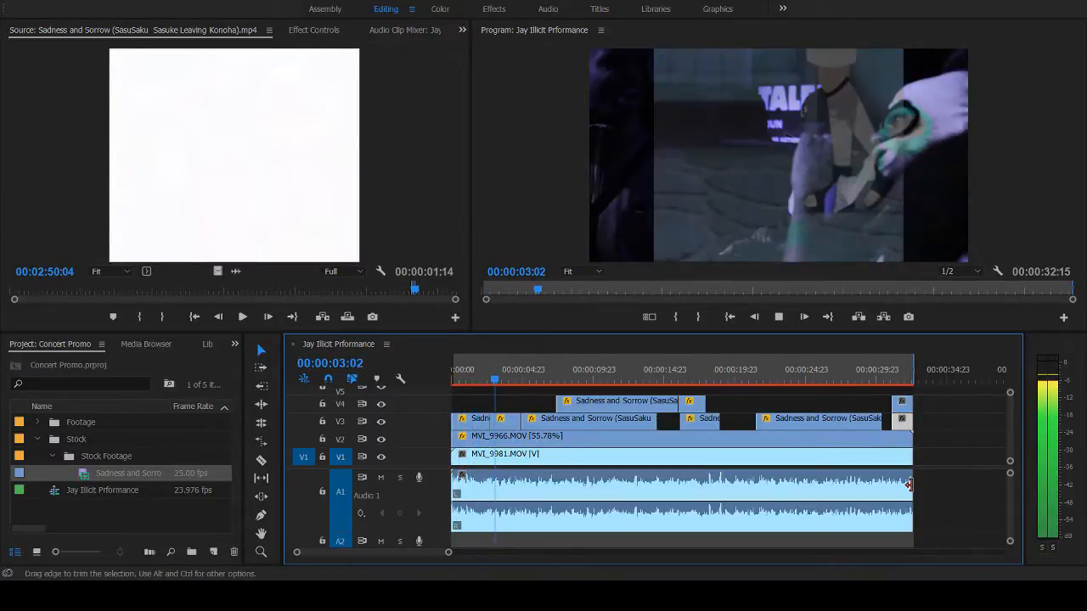
drag(909, 486, 911, 488)
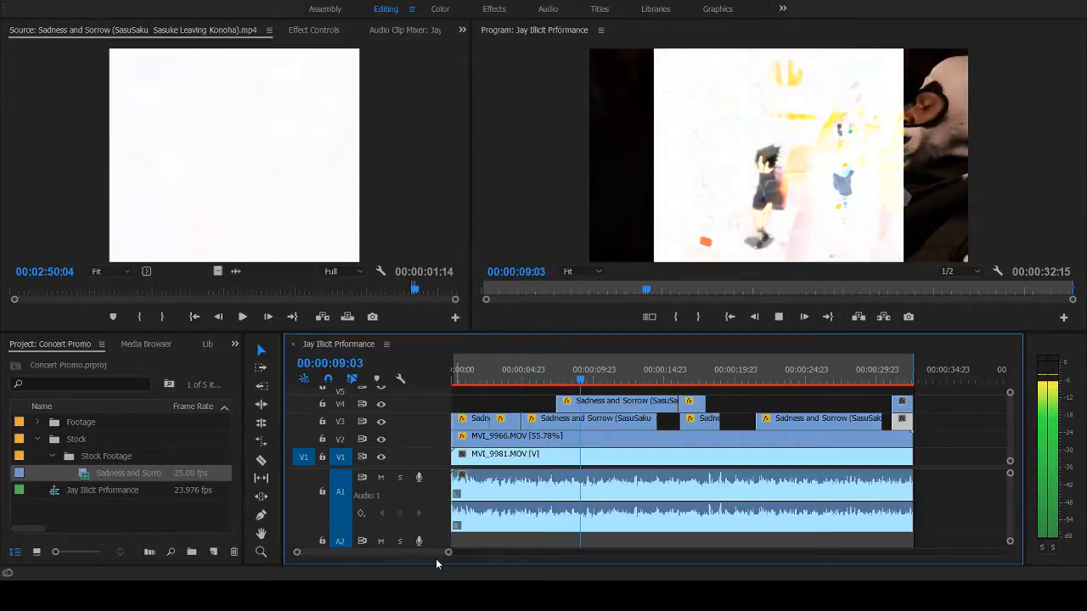
drag(449, 556, 392, 558)
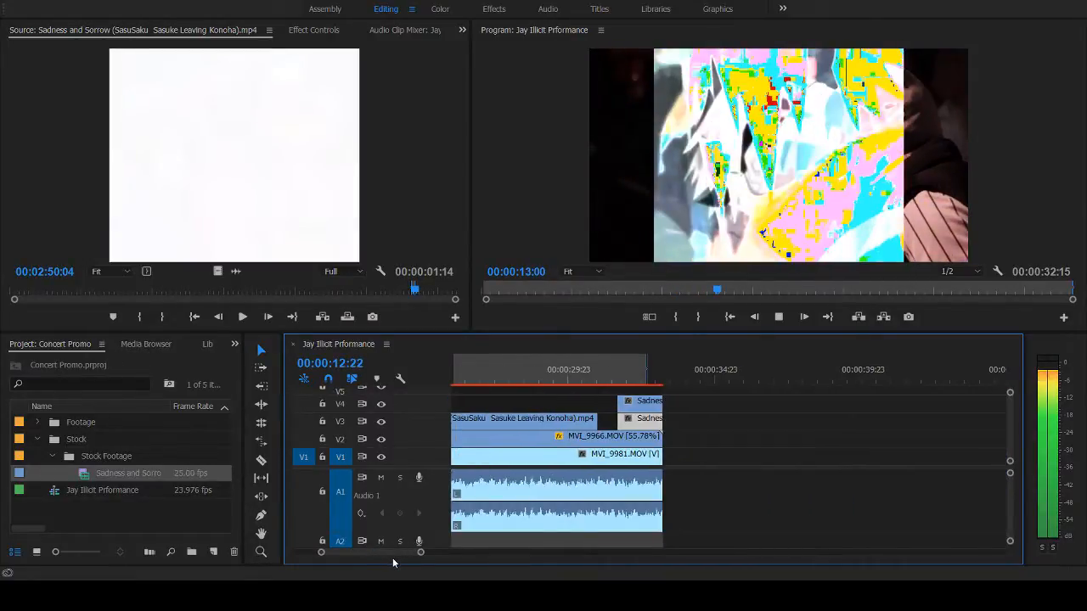
key(space)
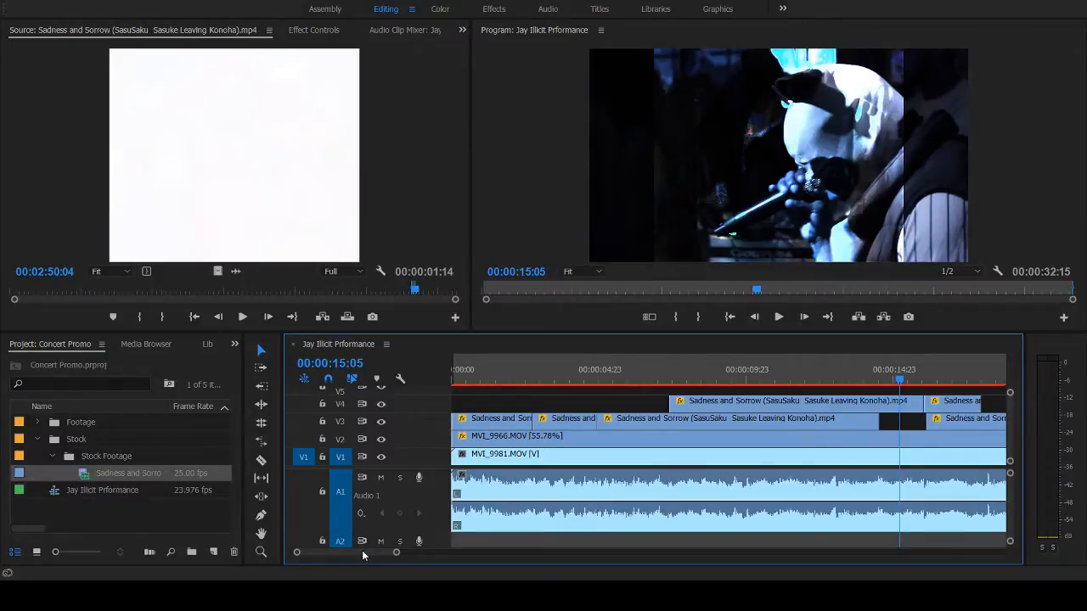
- Trim the end of MVI_9981.MOV on V1 and its audio to about 00:00:32:10 and preview the ending
drag(361, 552, 387, 552)
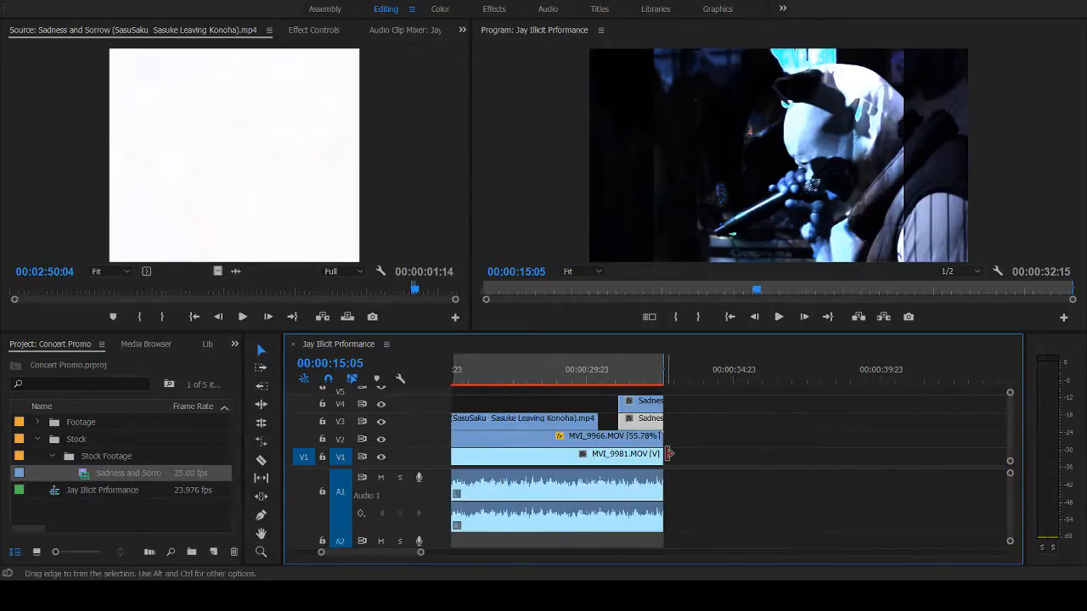
click(654, 379)
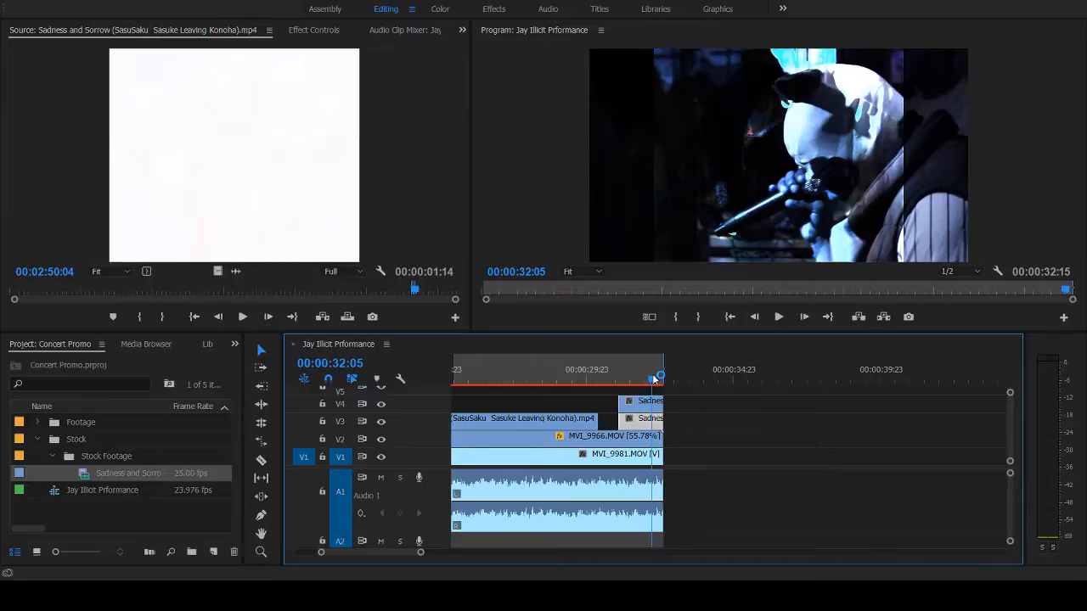
drag(654, 380, 659, 380)
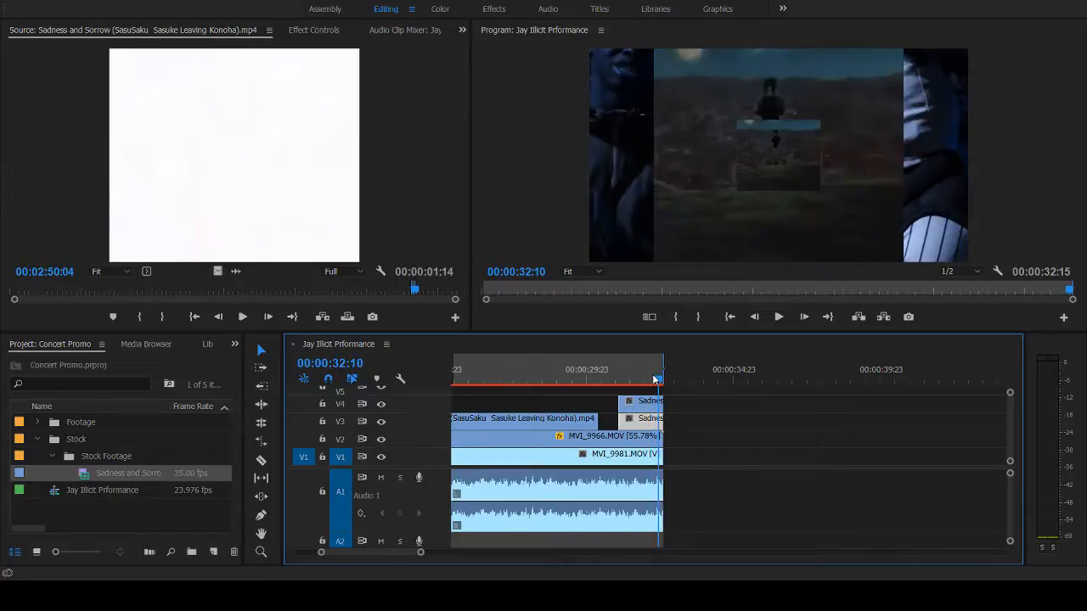
drag(660, 495, 657, 496)
click(628, 371)
key(space)
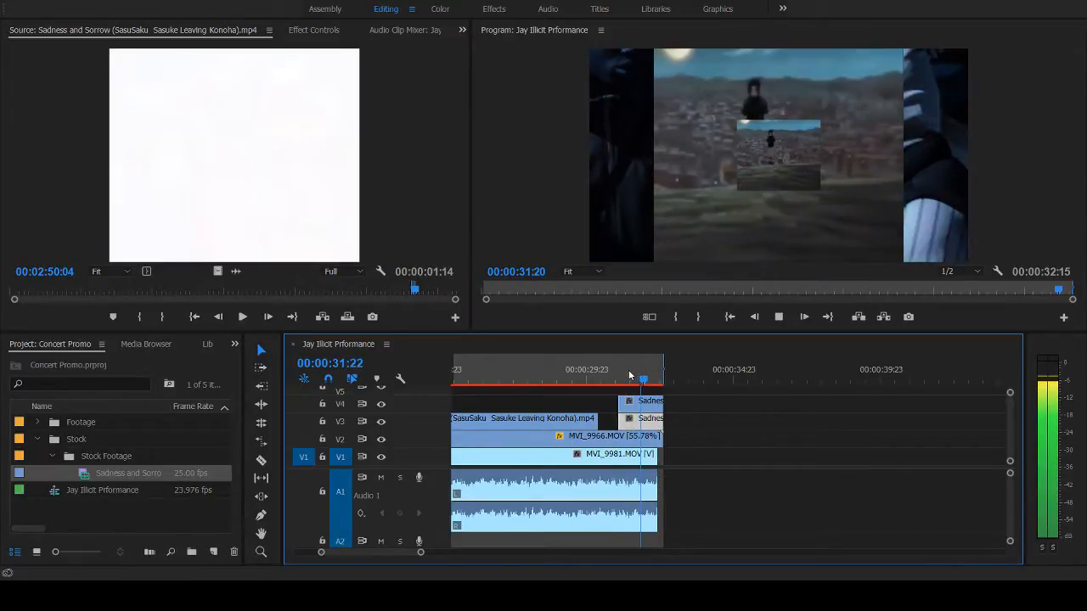
click(629, 373)
key(space)
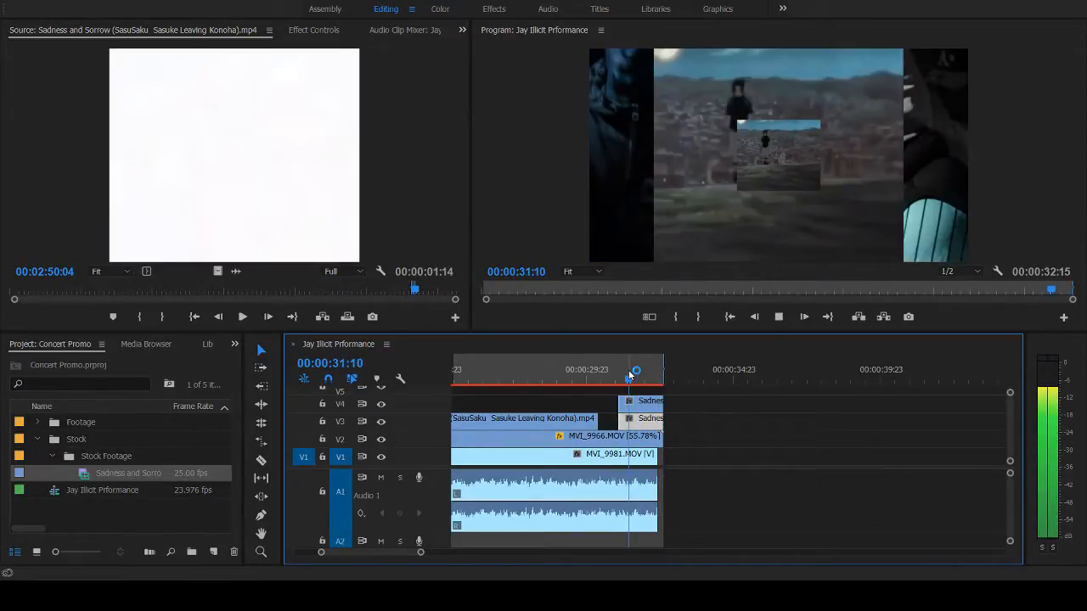
key(space)
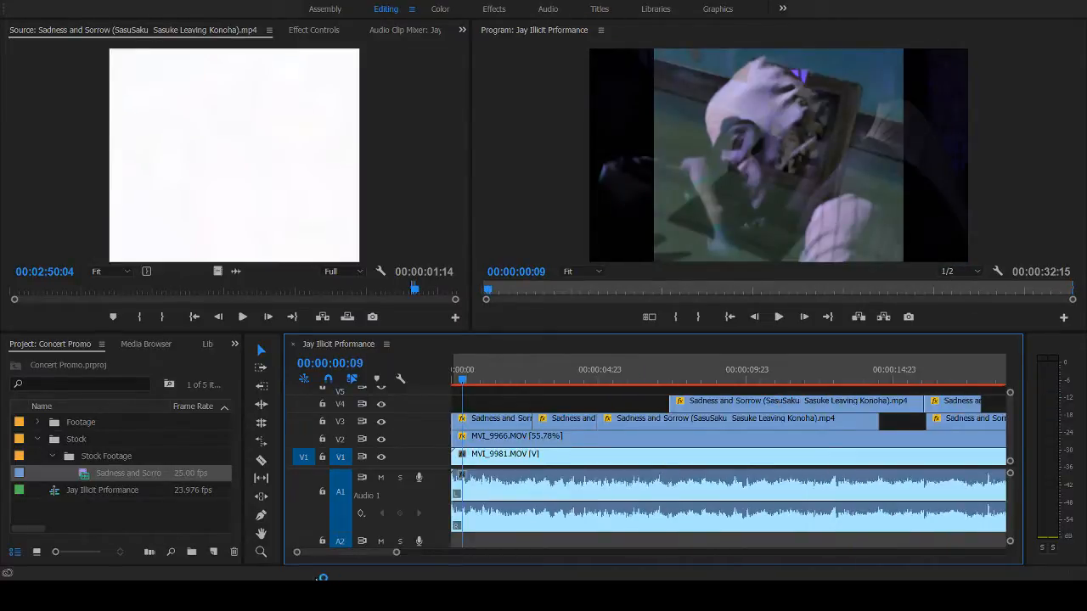
- Extend the end of MVI_9981.MOV on V1 and its audio by one frame to about 00:00:32:11
mouse_move(352, 553)
mouse_down()
mouse_move(406, 554)
mouse_move(371, 552)
mouse_up()
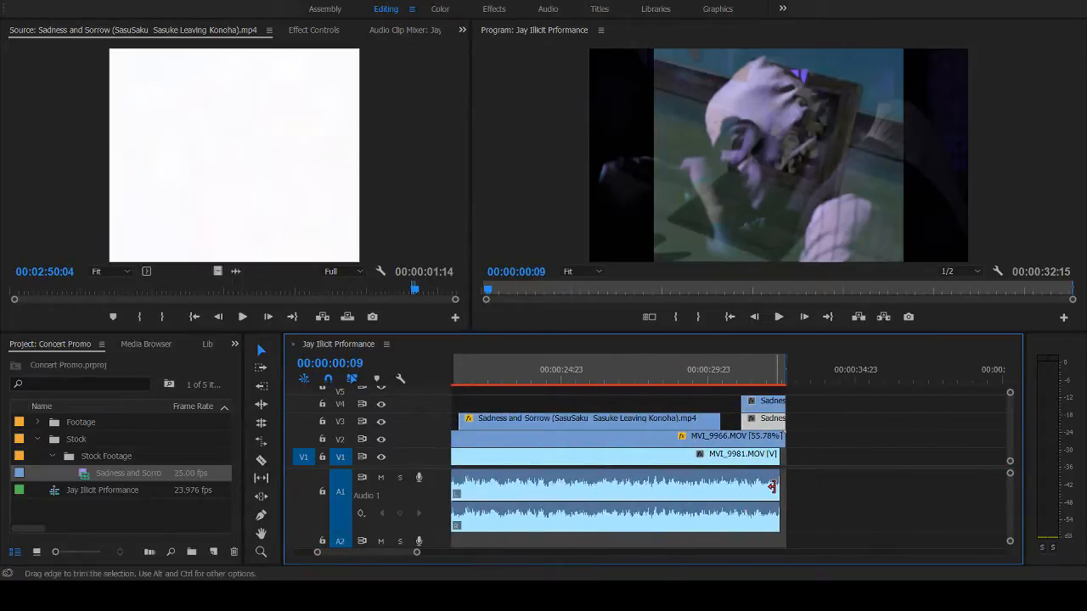
click(774, 380)
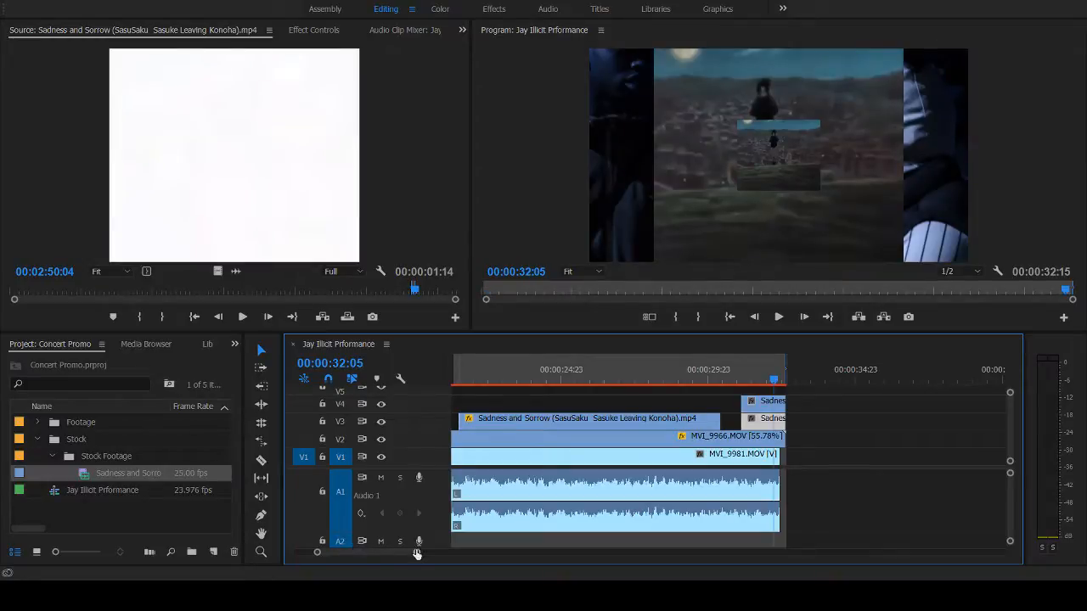
drag(416, 553, 348, 553)
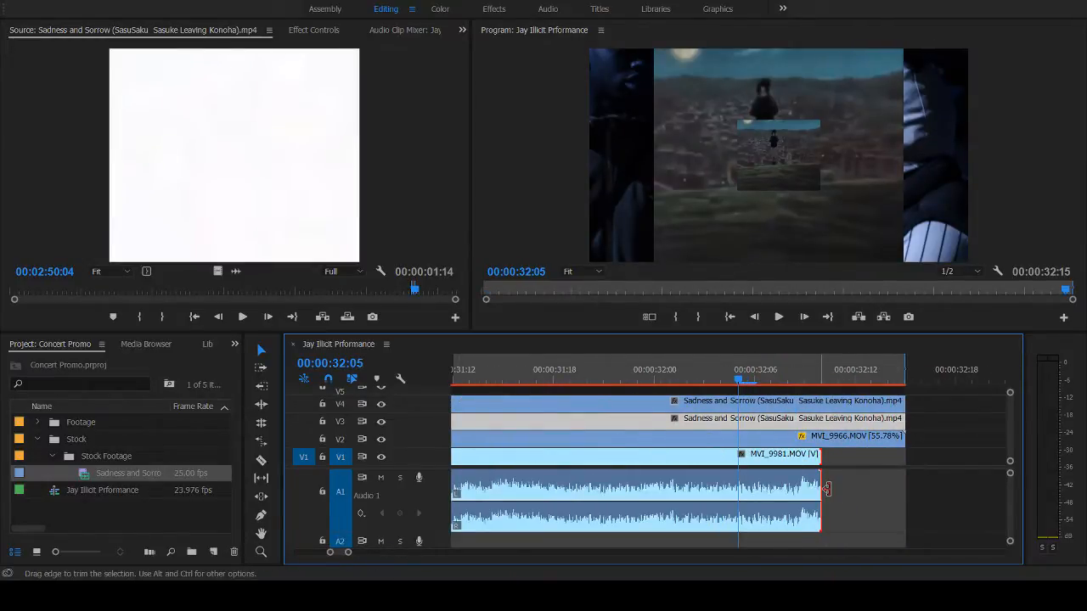
drag(820, 489, 840, 489)
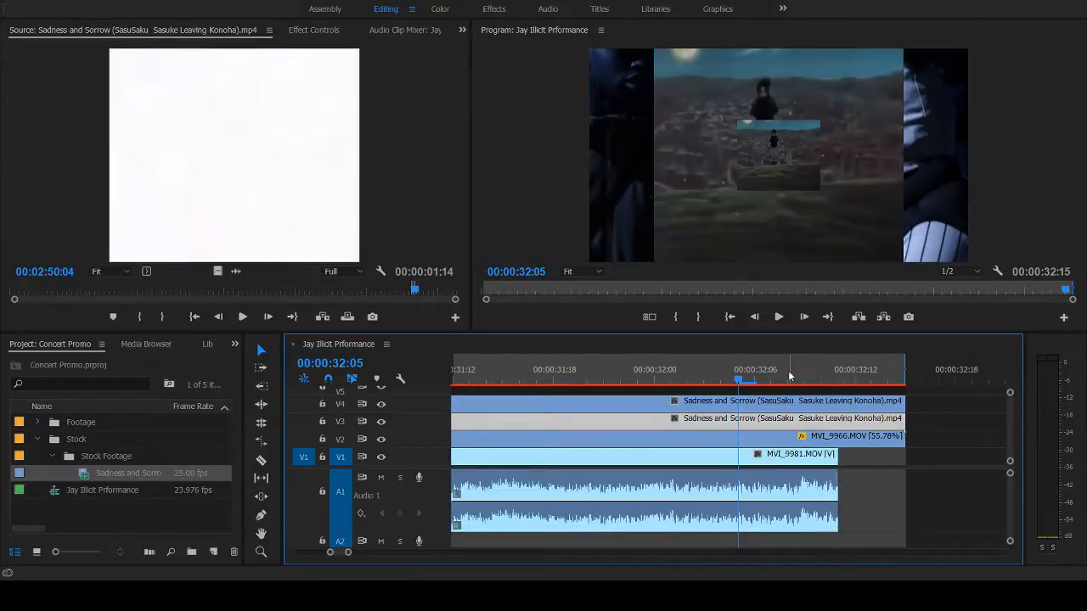
- Trim both closing stock shots on V3 and V4 to end with the V1 clip at about 00:00:32:11, and preview them
click(932, 456)
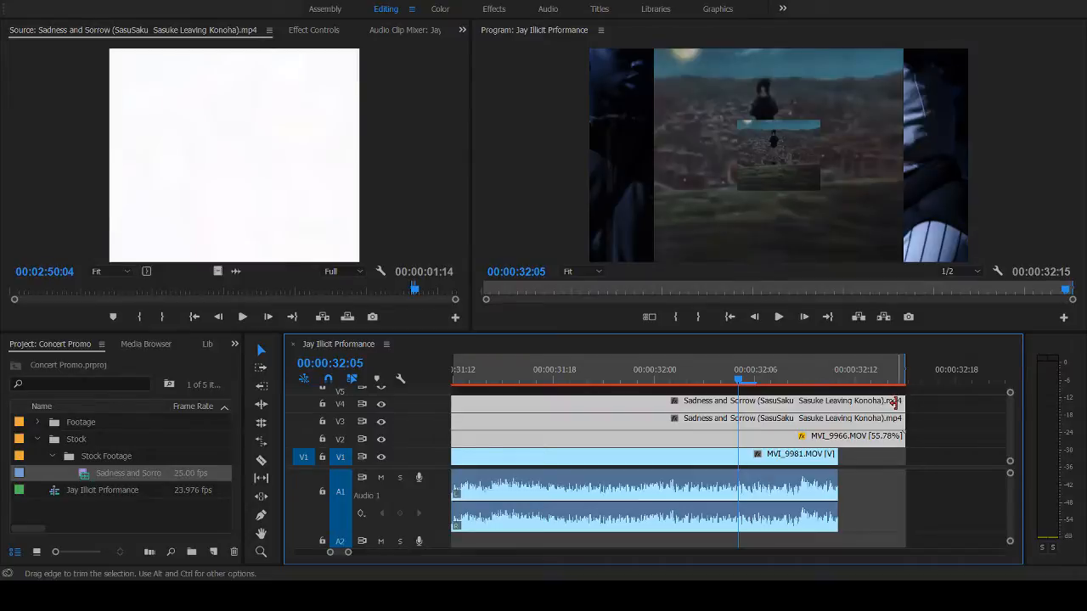
click(946, 445)
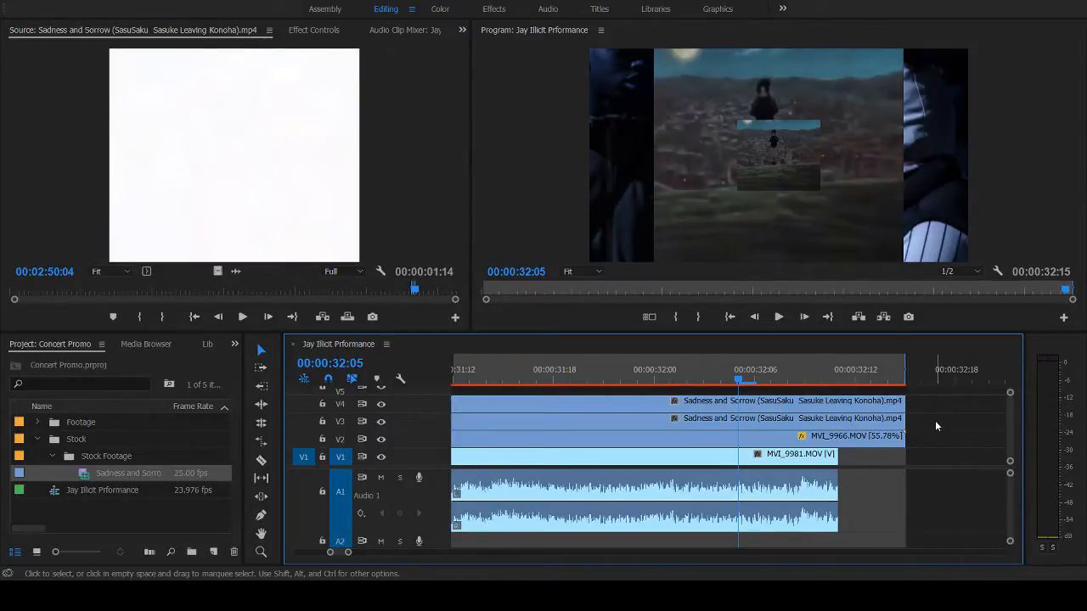
drag(935, 421, 751, 409)
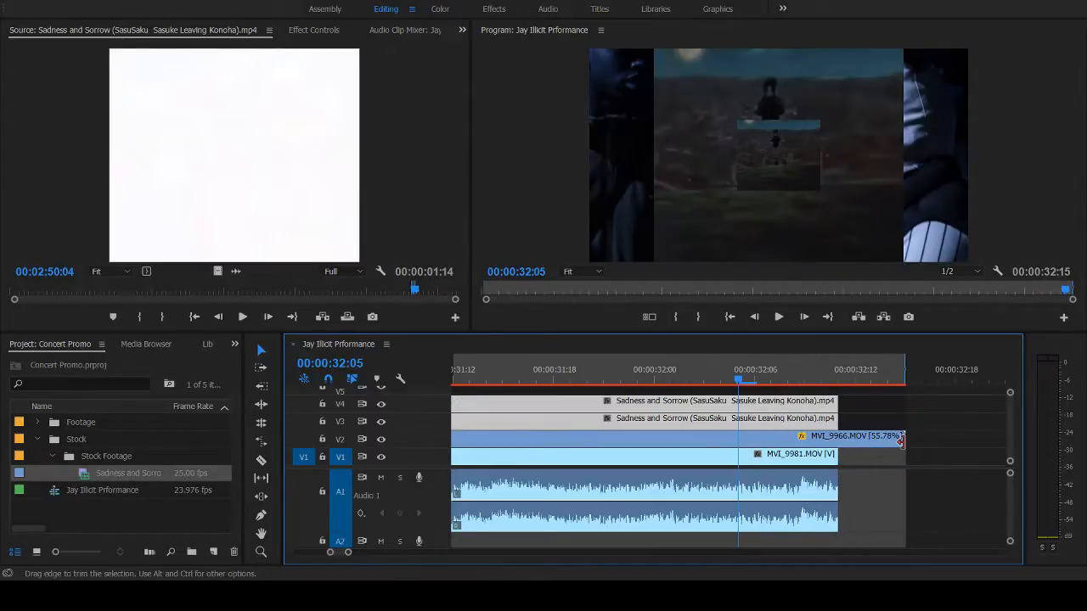
key(space)
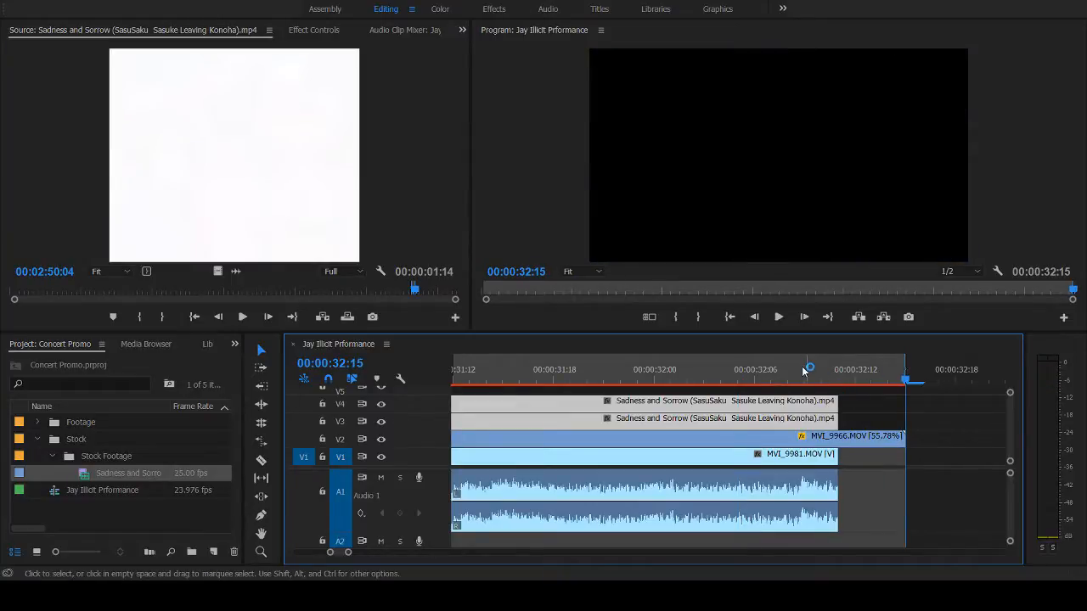
click(804, 371)
key(space)
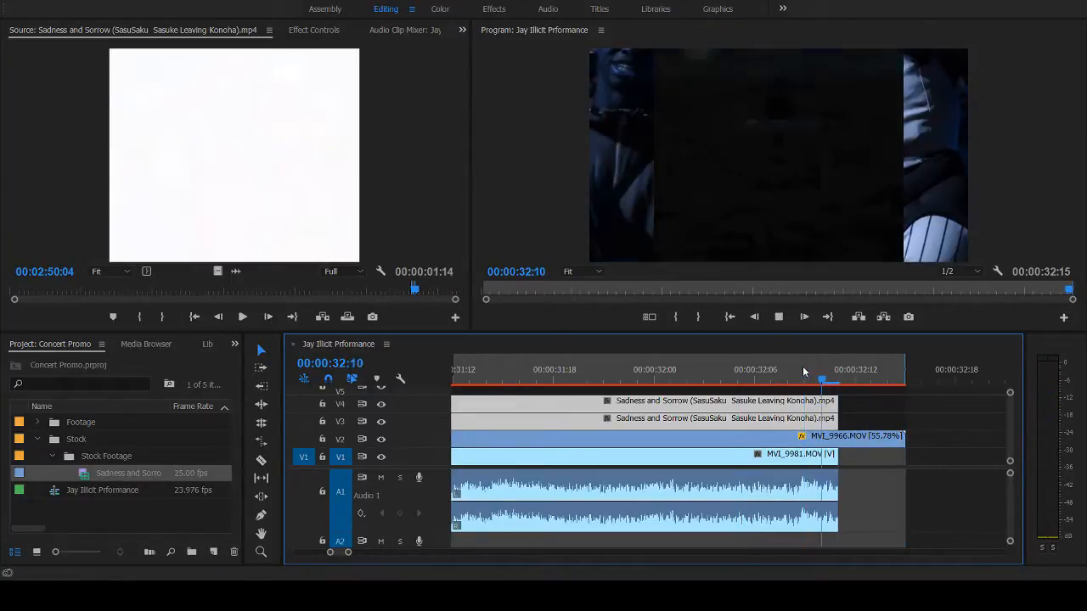
click(803, 371)
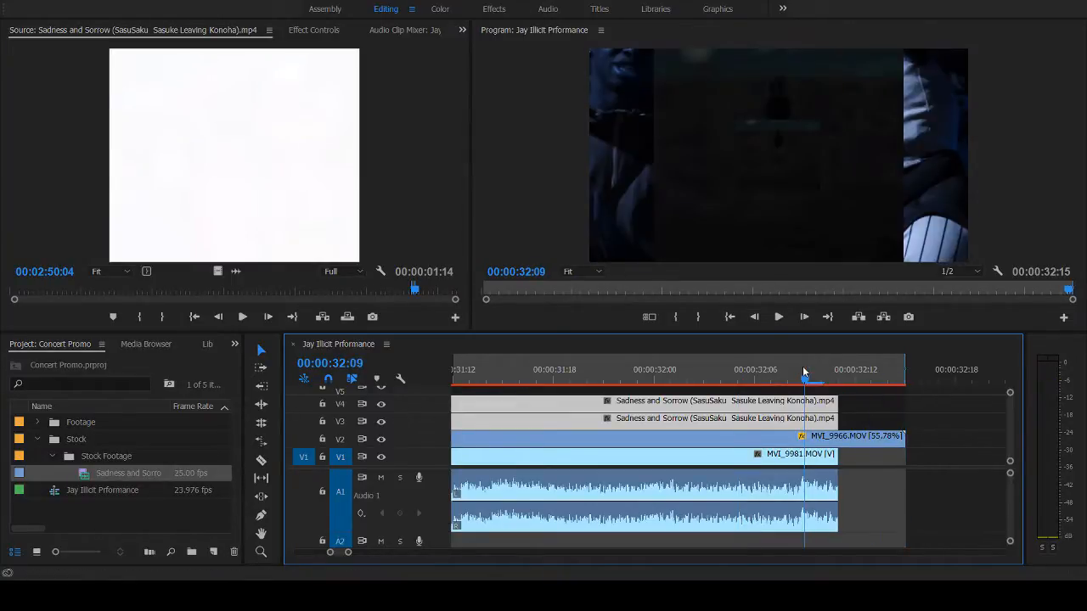
click(547, 373)
key(space)
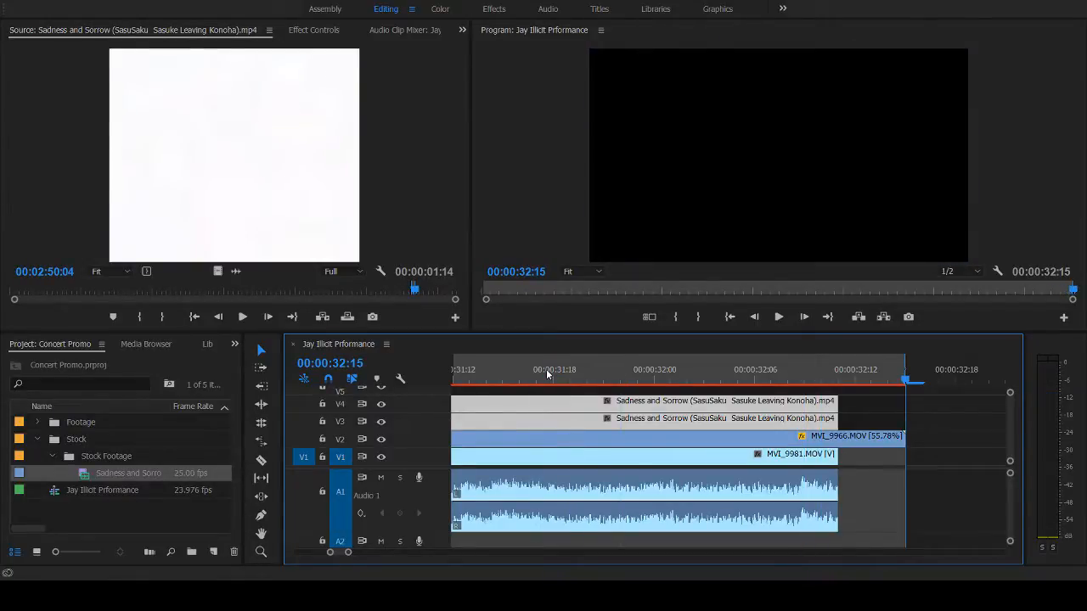
- Extend MVI_9981.MOV on V1 and its audio to about 00:00:32:12 and play back the ending
mouse_move(834, 487)
mouse_down()
mouse_move(854, 488)
mouse_move(821, 488)
mouse_move(837, 488)
mouse_up()
click(856, 486)
drag(847, 380, 838, 385)
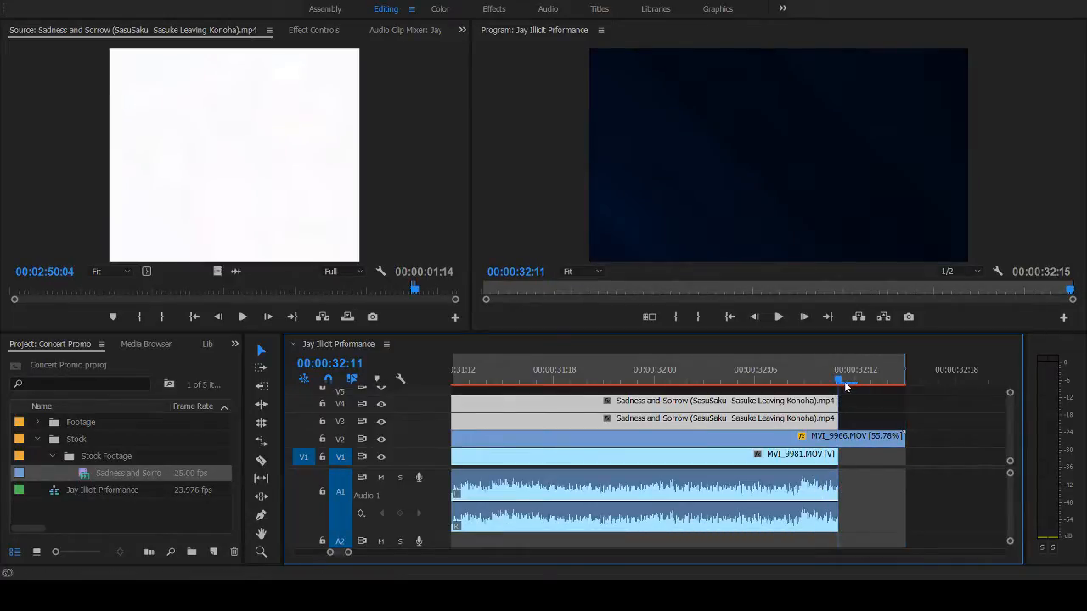
click(850, 383)
mouse_move(840, 481)
mouse_down()
mouse_move(867, 481)
mouse_move(854, 481)
mouse_up()
click(763, 373)
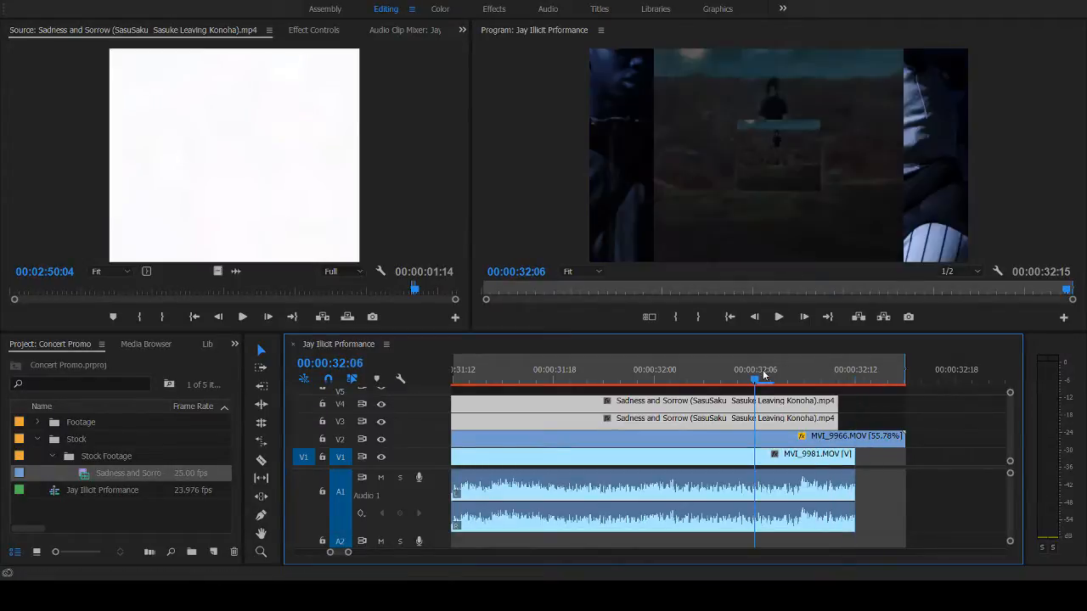
key(space)
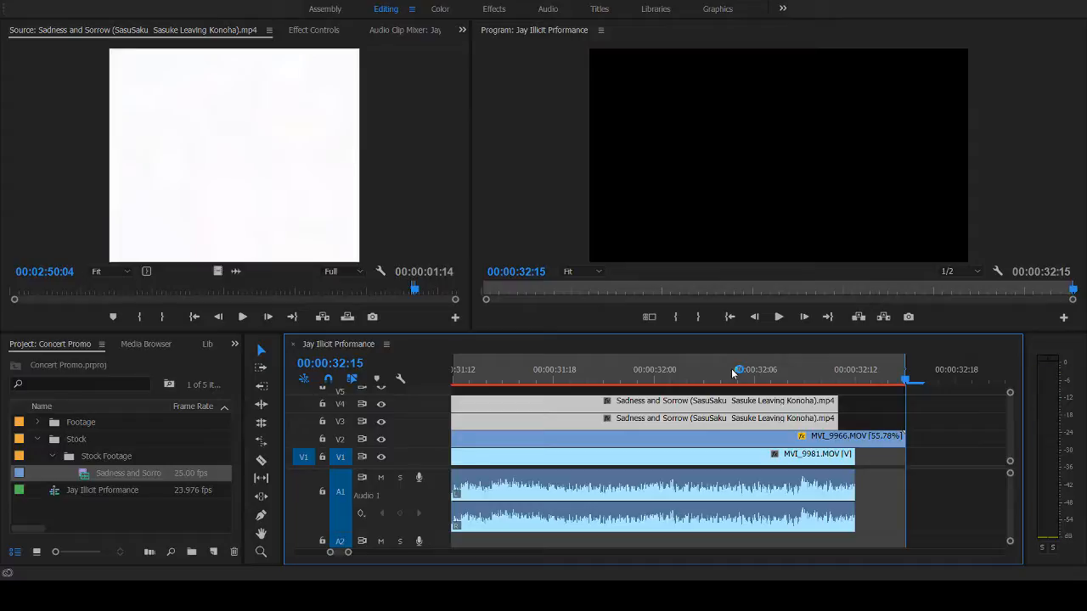
- Try extending both closing stock shots on V3 and V4 to about 00:00:32:12, and undo the extension
key(space)
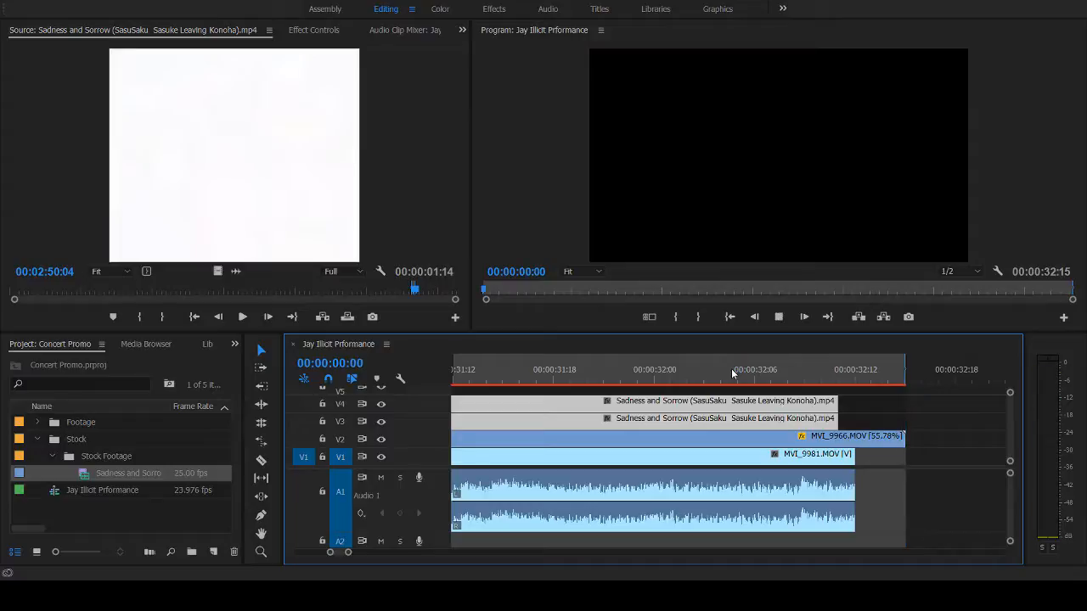
click(732, 372)
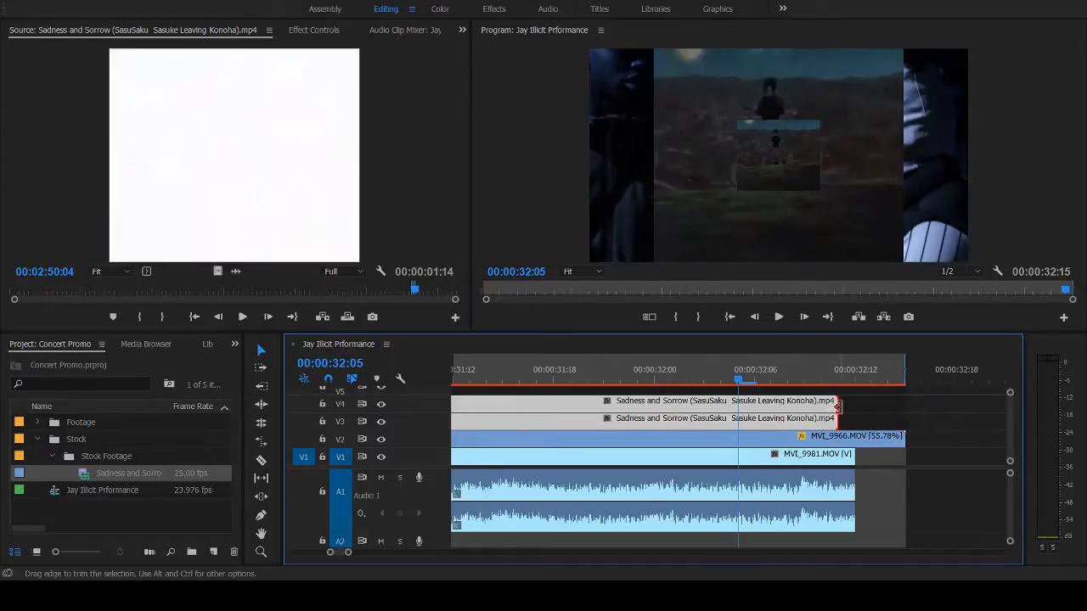
drag(837, 407, 853, 407)
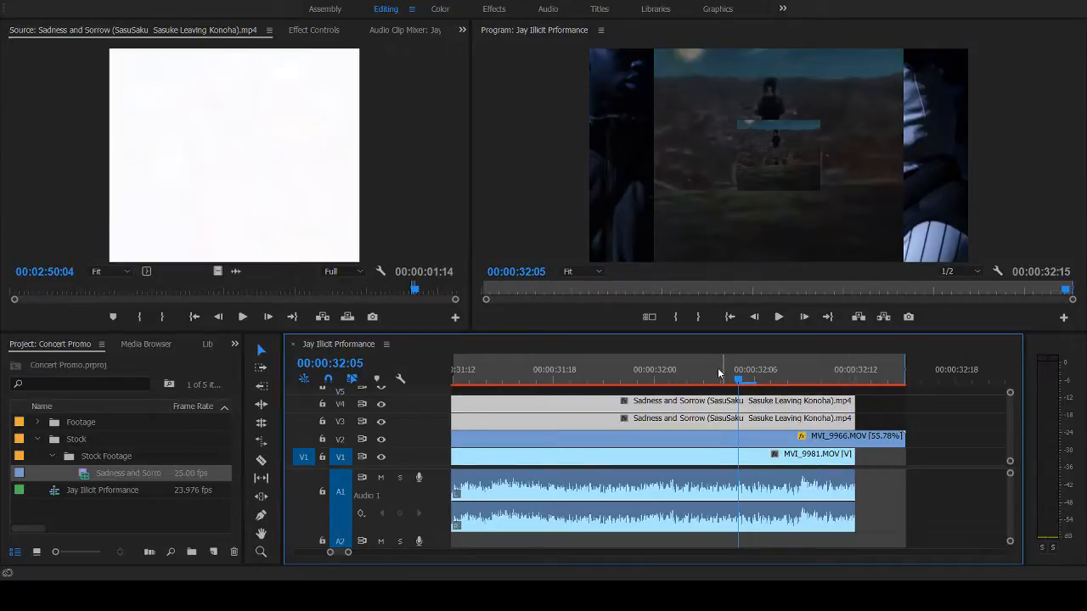
key(ctrl+z)
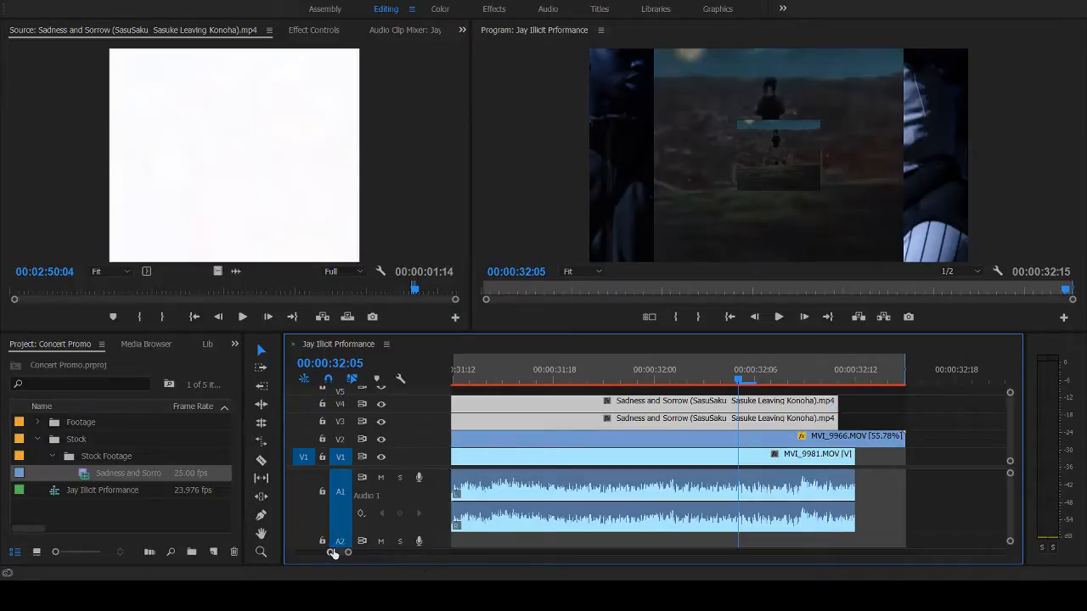
- Play back the sequence's ending from about 00:00:28:13
drag(332, 552, 288, 554)
drag(633, 375, 643, 371)
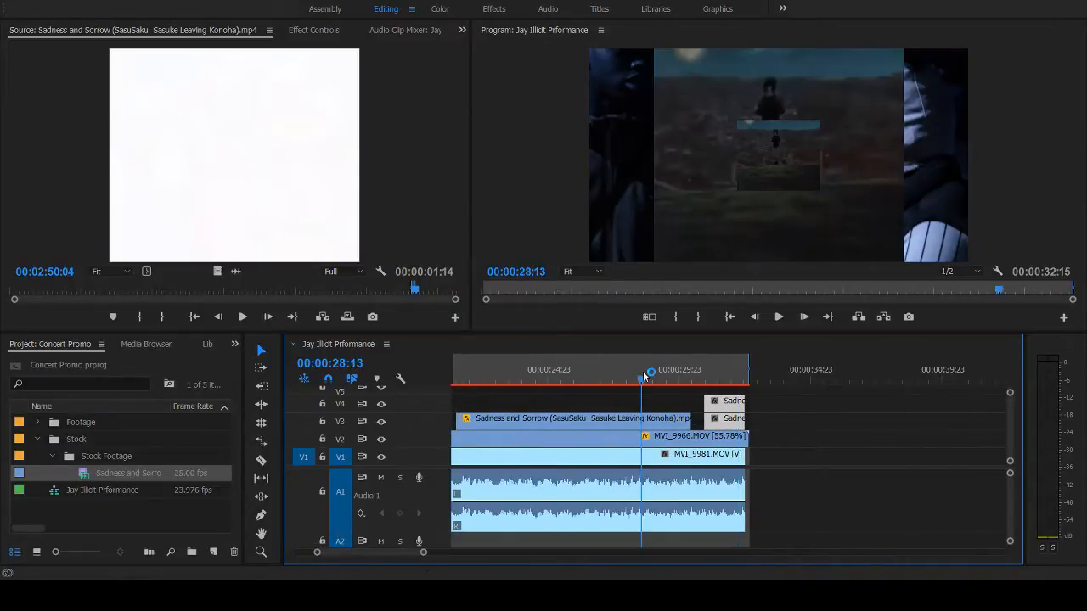
key(space)
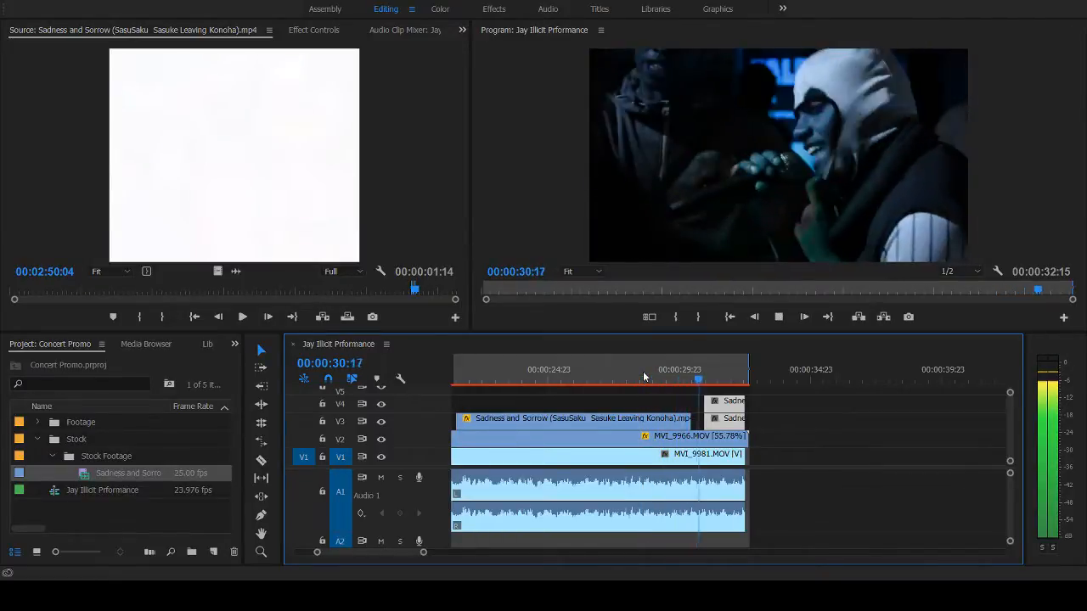
key(space)
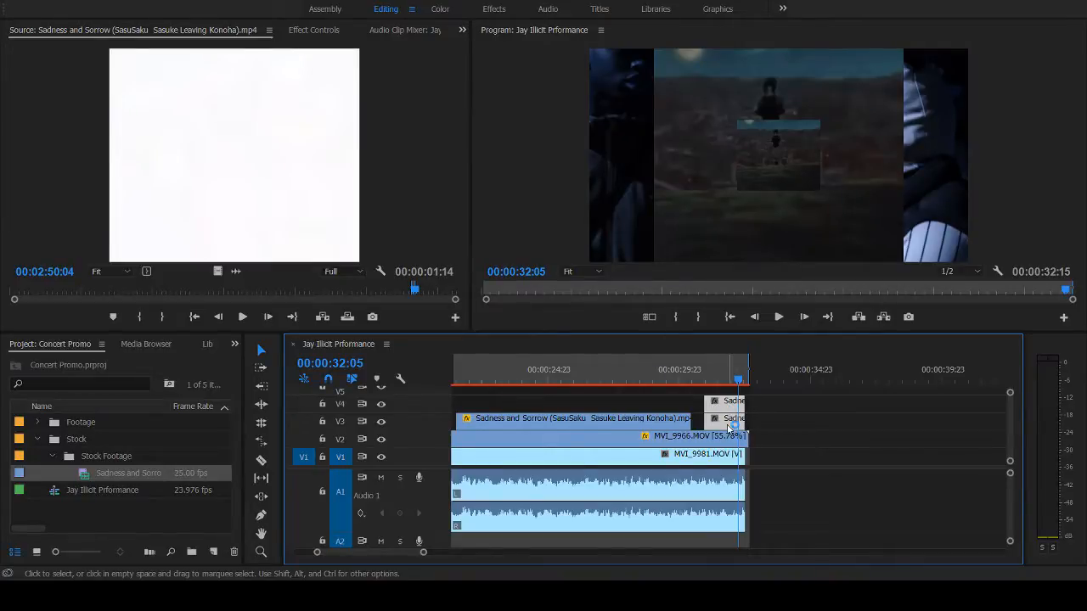
- Turn off opacity keyframing on the closing stock shot on V3 and set its blend mode to Exclusion
click(816, 412)
click(733, 425)
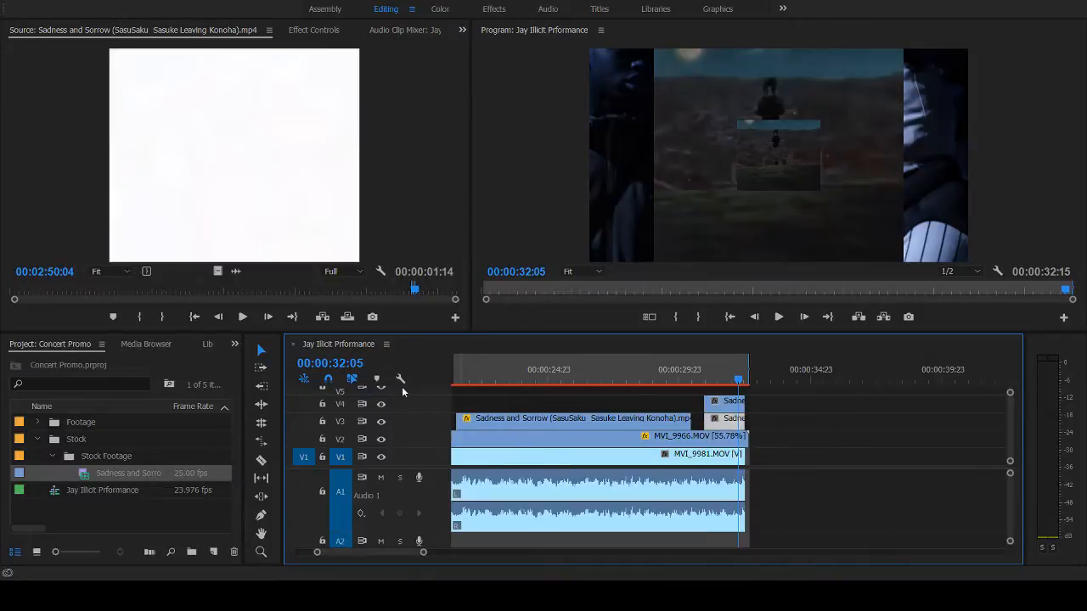
click(316, 30)
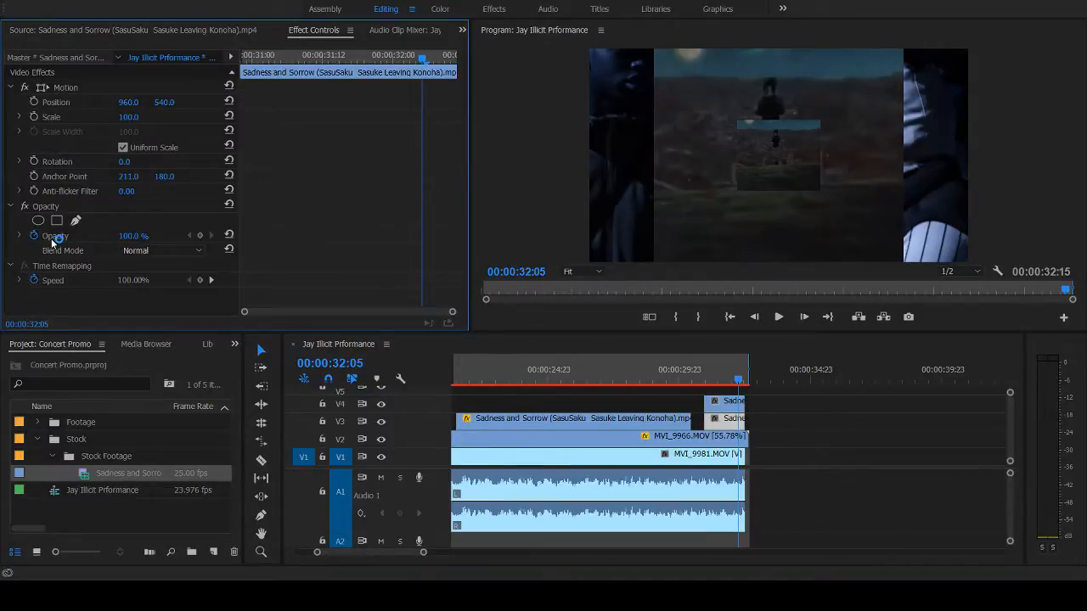
click(54, 237)
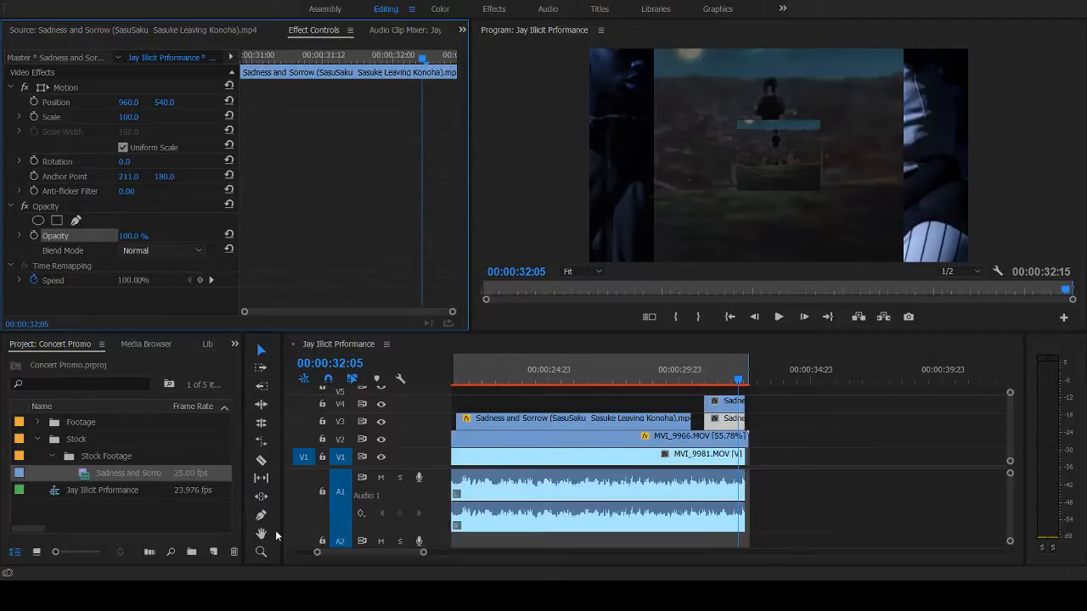
click(275, 485)
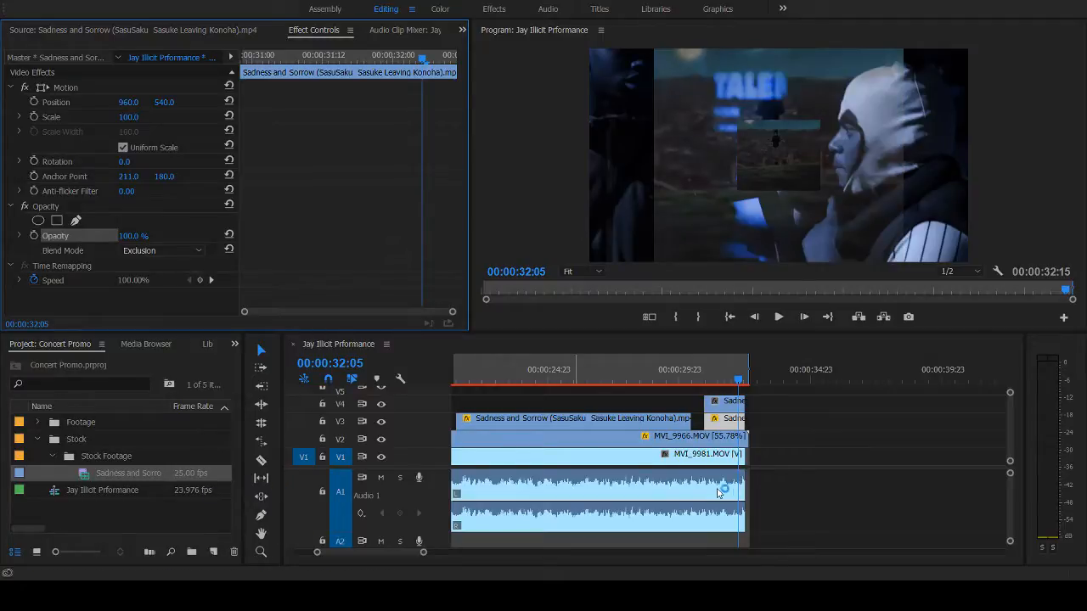
- Turn off opacity keyframing on the closing V4 stock shot, set its blend mode to Divide and its opacity to 14%
click(725, 403)
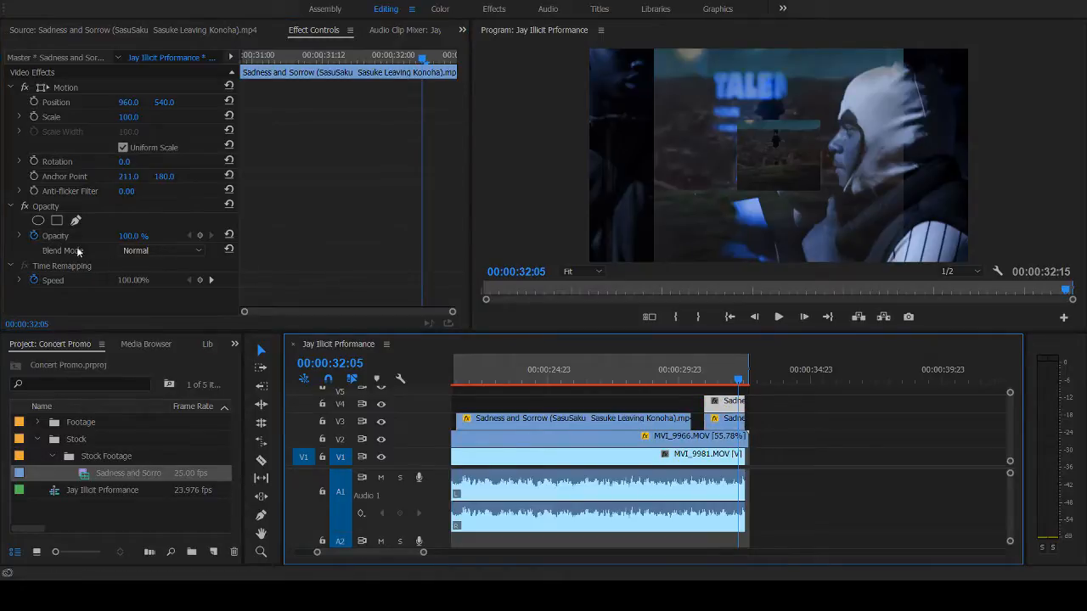
click(38, 238)
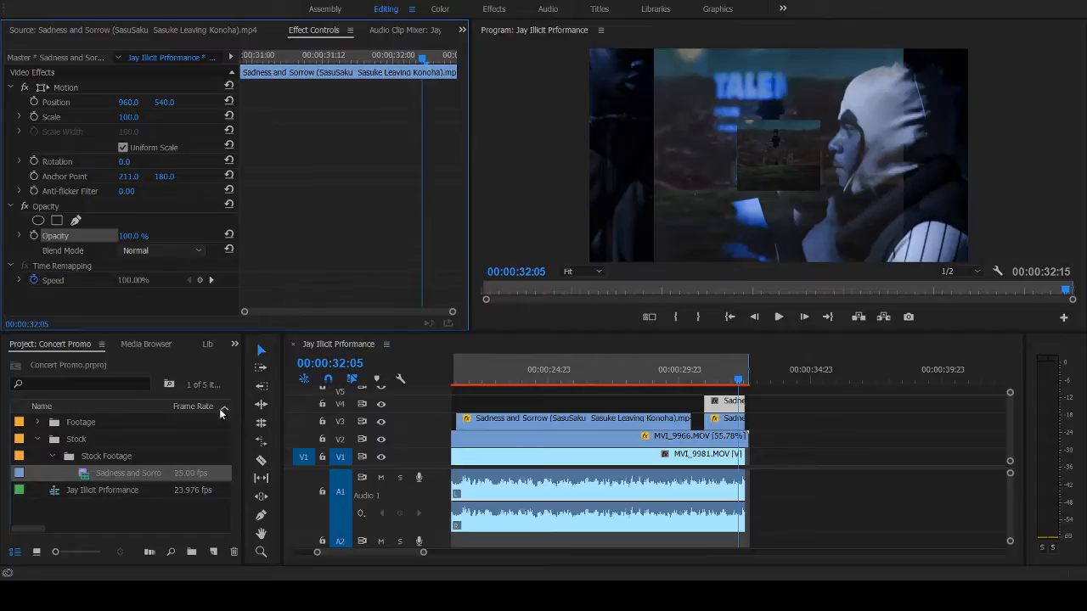
click(263, 516)
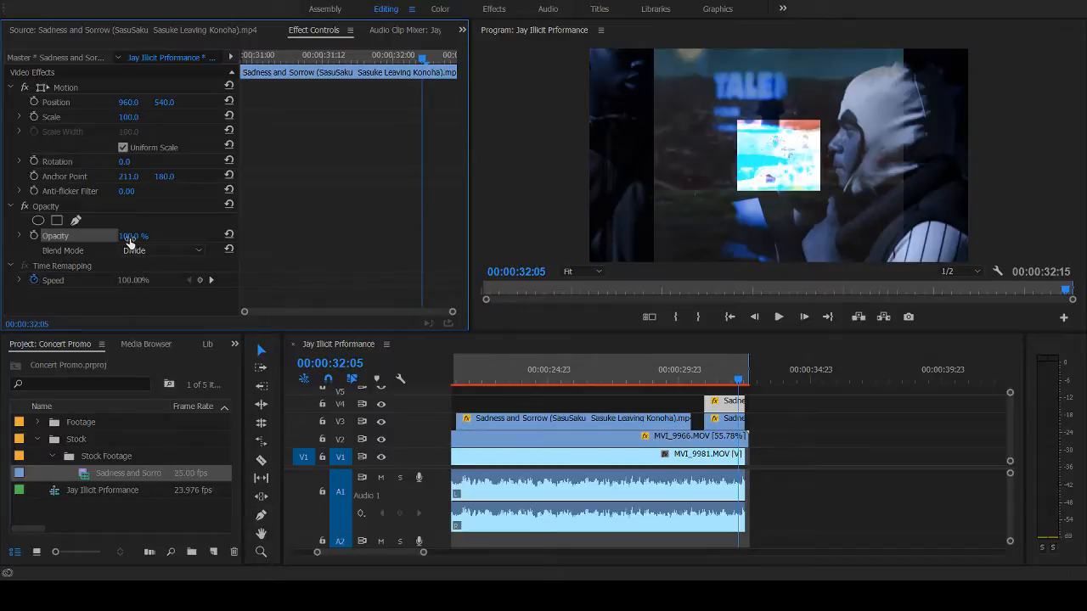
drag(130, 238, 81, 238)
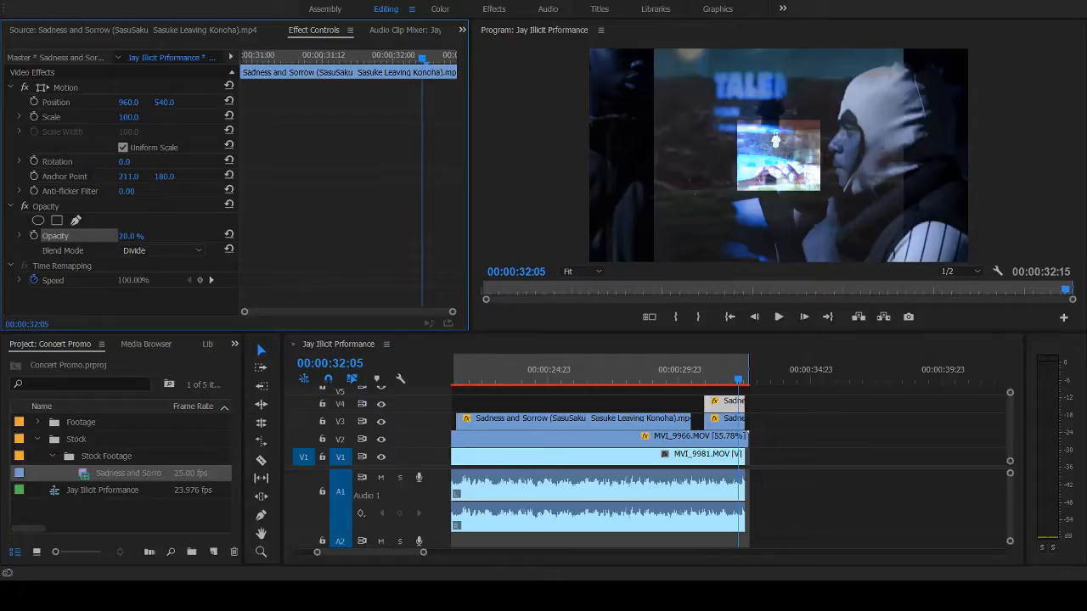
drag(74, 238, 69, 239)
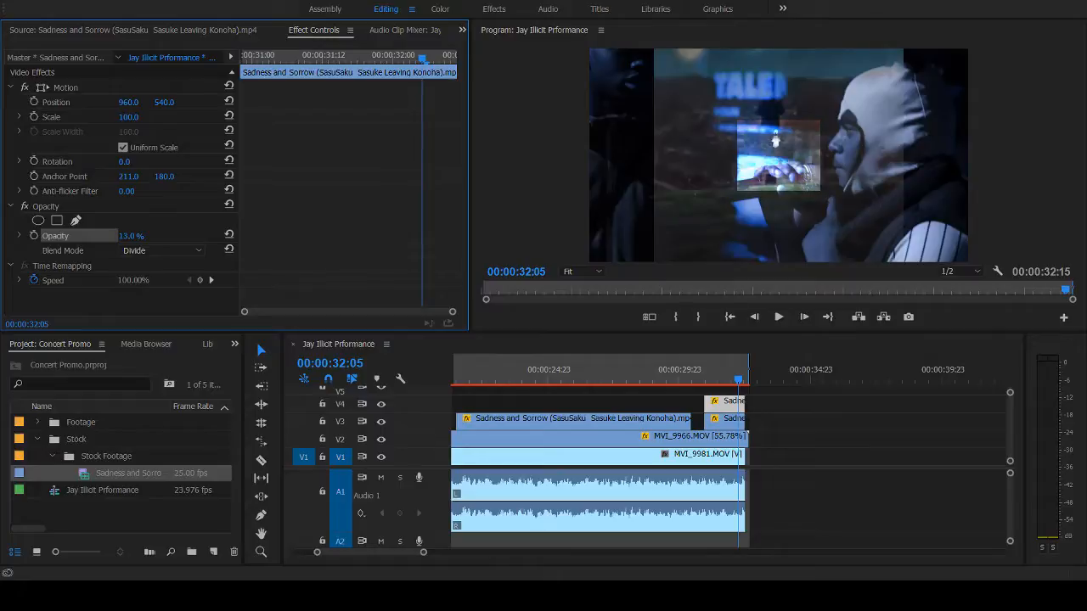
- Play back the closing section several times to check how the blended stock shots look over the performance footage
click(697, 378)
key(space)
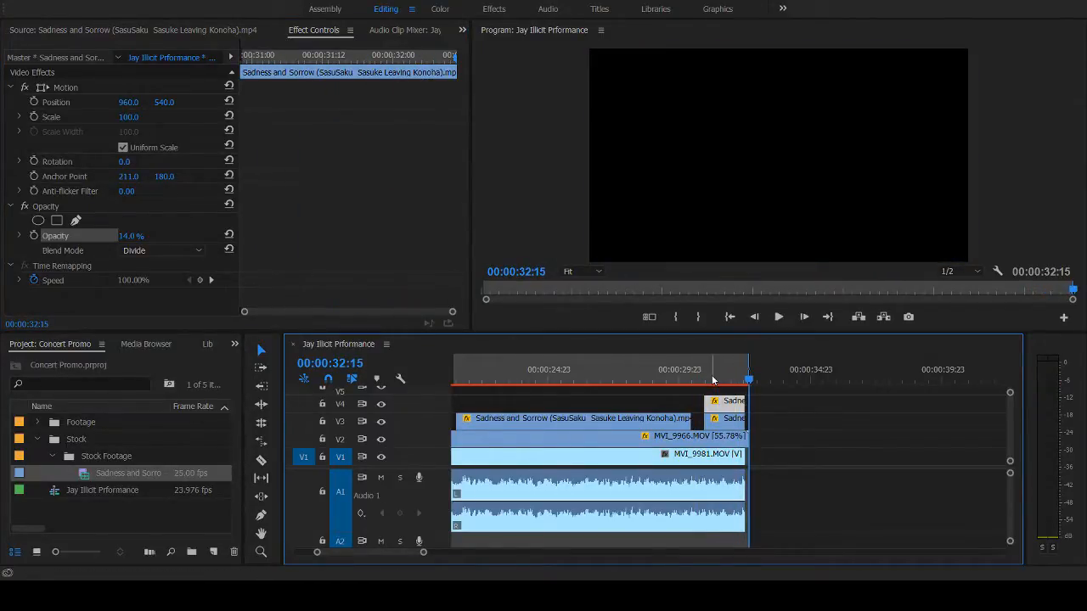
click(713, 378)
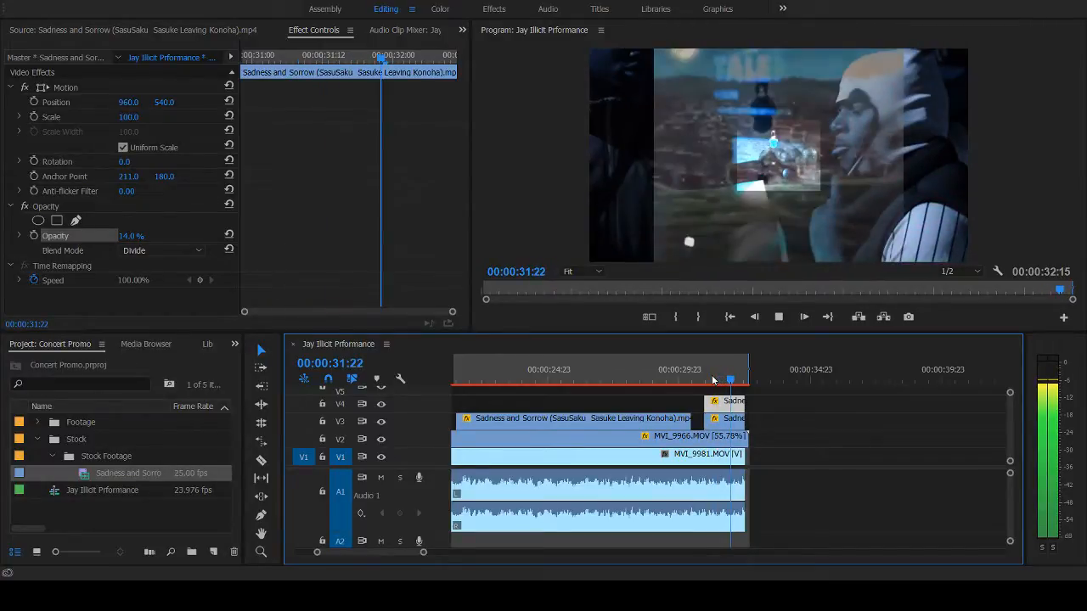
click(703, 378)
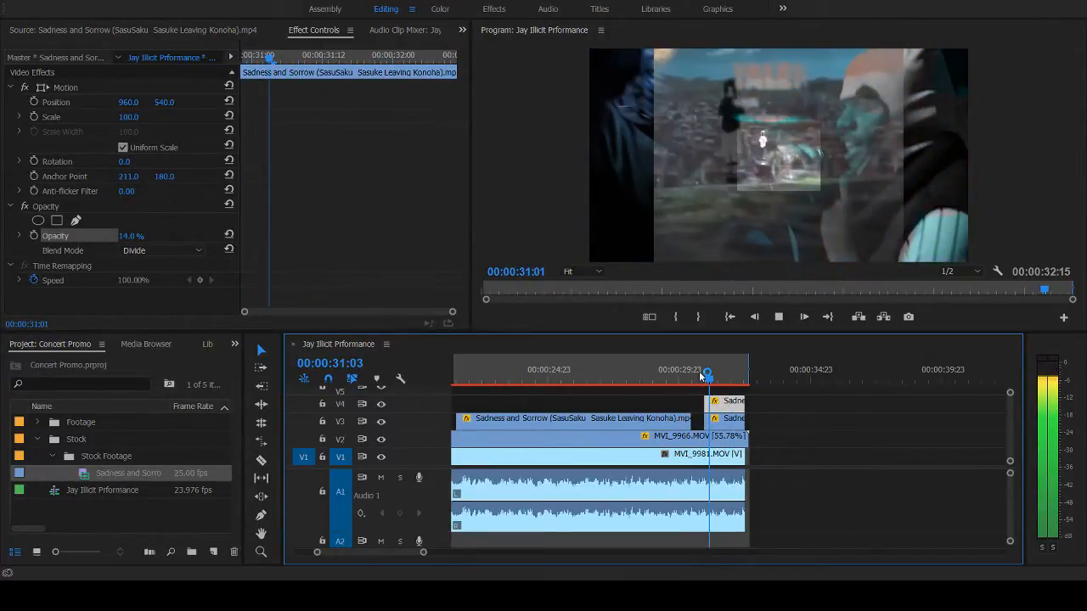
click(701, 377)
key(space)
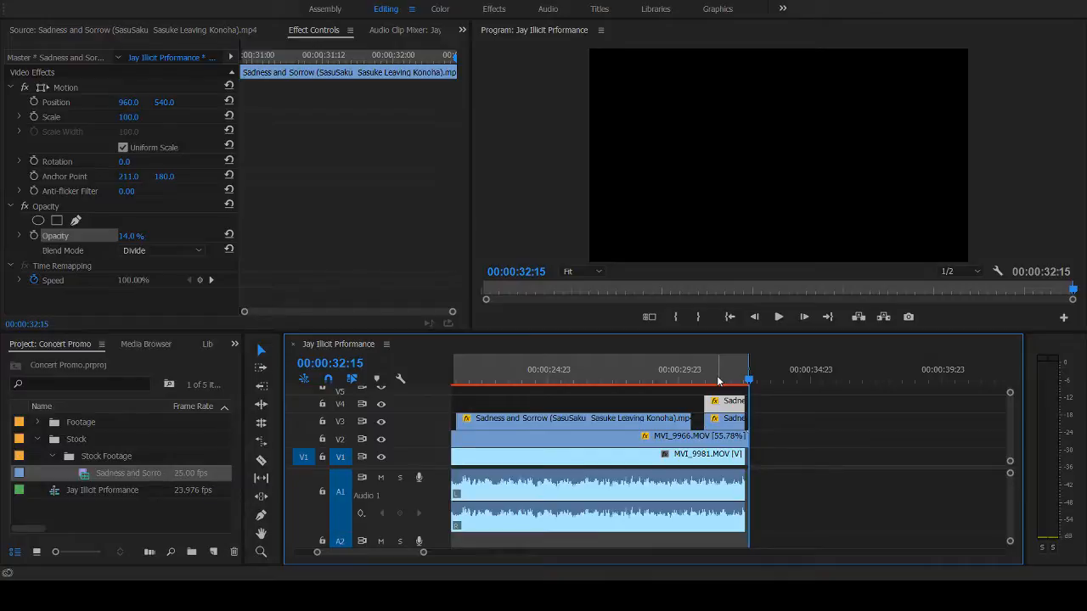
click(714, 378)
key(space)
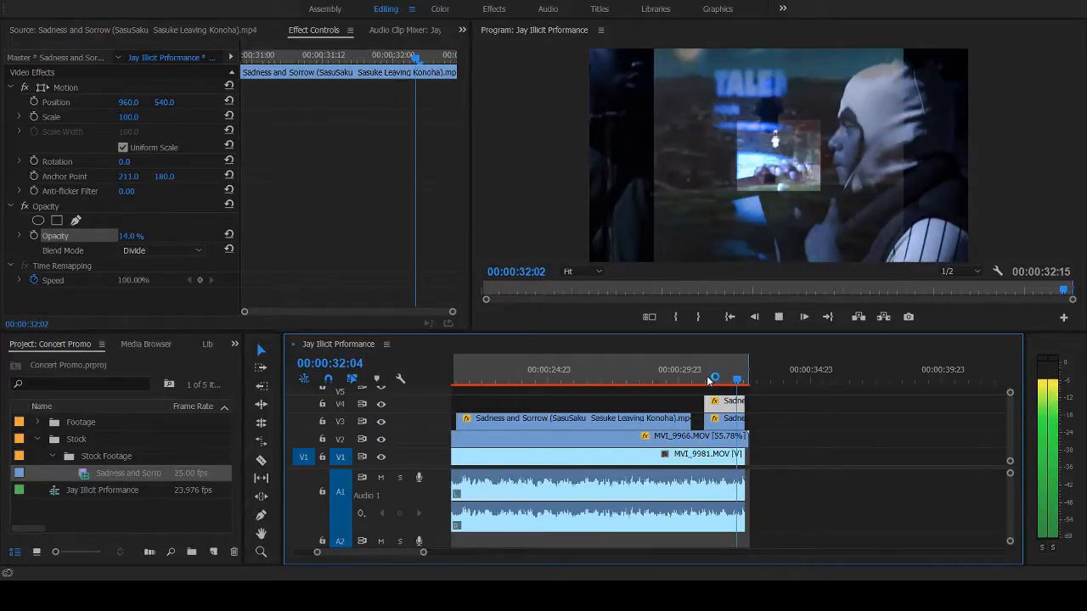
click(708, 380)
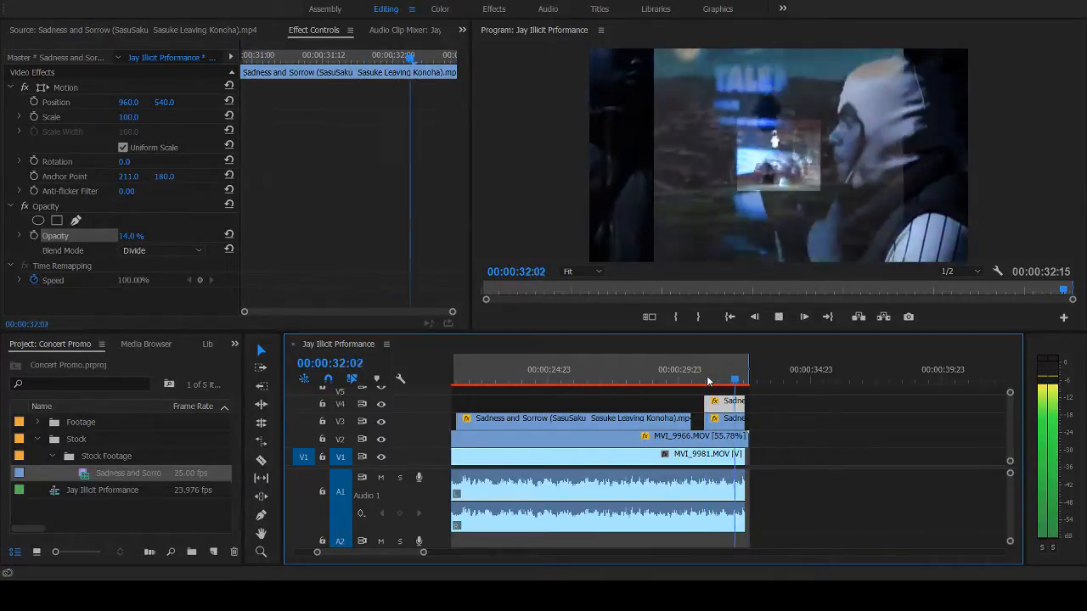
click(708, 379)
key(space)
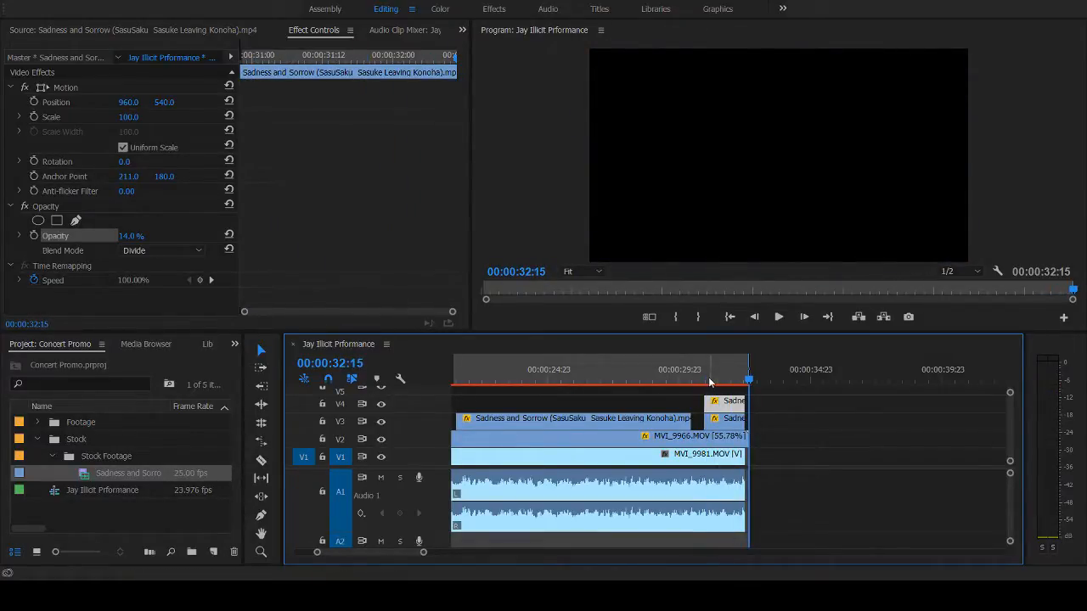
click(710, 383)
key(space)
- Extend the end of MVI_9981.MOV on V1 and its audio to about 00:00:32:20
drag(422, 556, 368, 557)
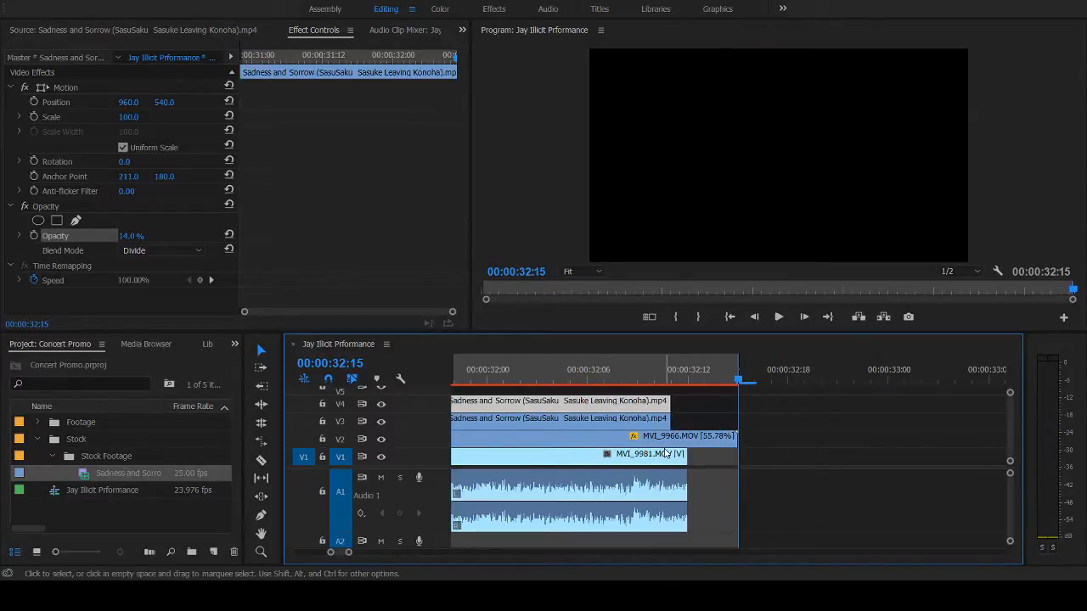
click(691, 380)
click(704, 379)
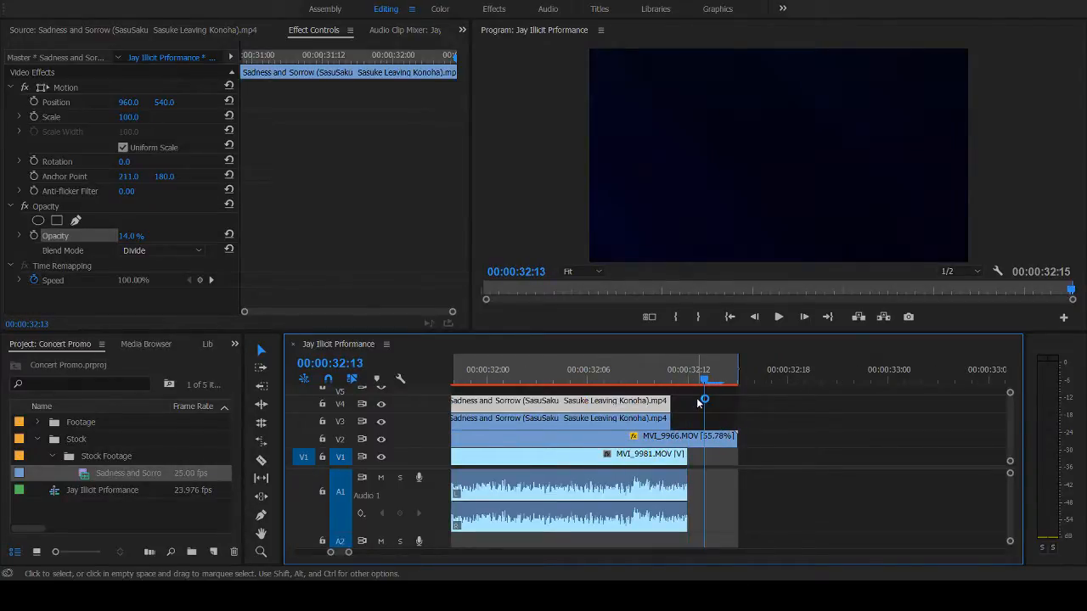
drag(681, 481, 747, 484)
key(ctrl+z)
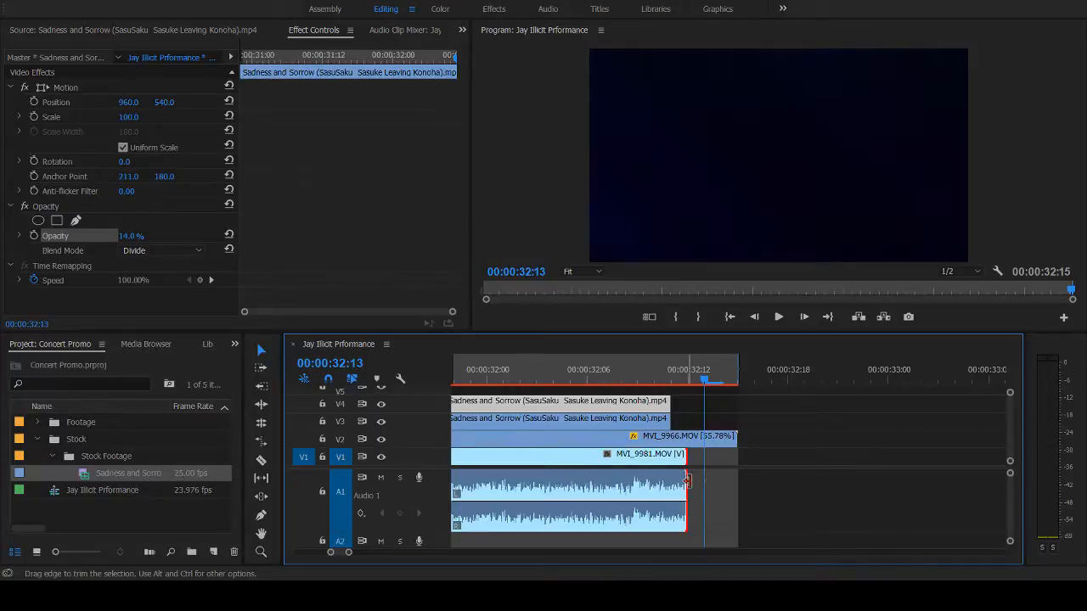
drag(688, 481, 929, 490)
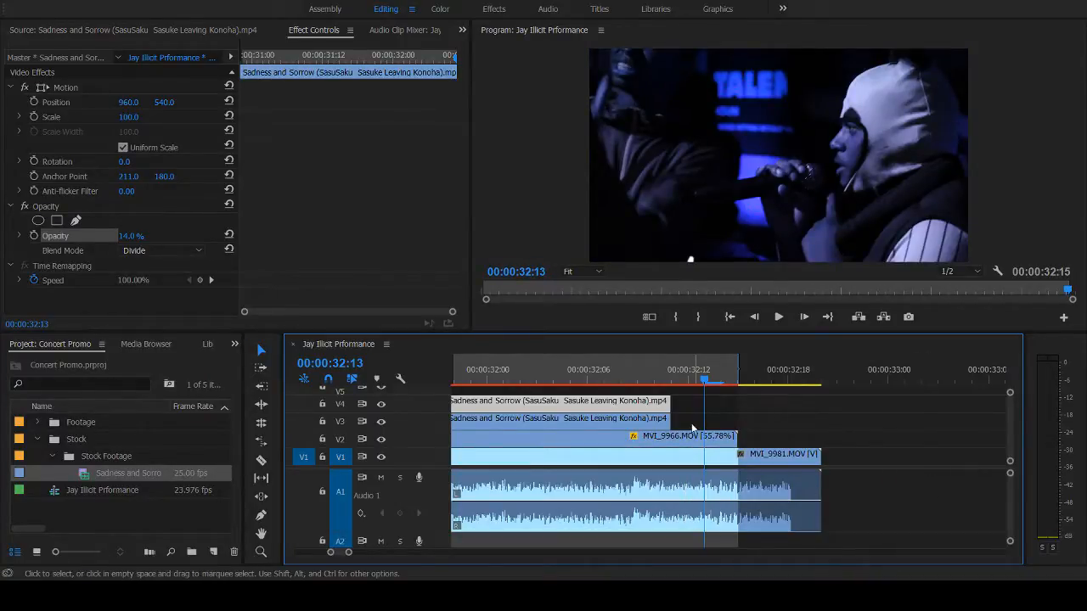
- Check the sequence's end point and play back its opening seconds from 00:00:00:00
key(Down)
key(Down)
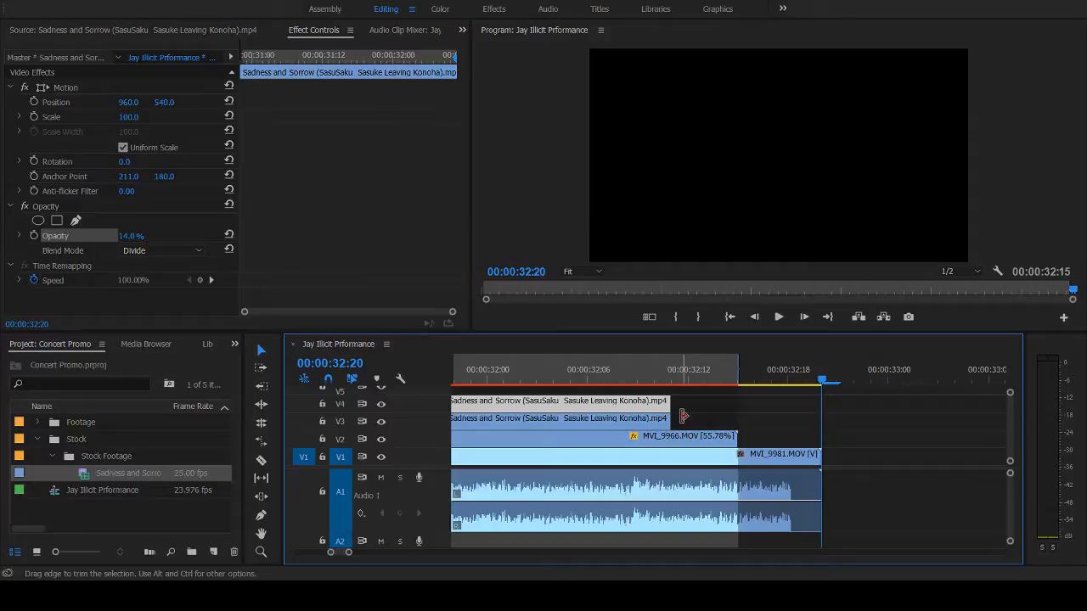
key(Left)
key(Left)
key(space)
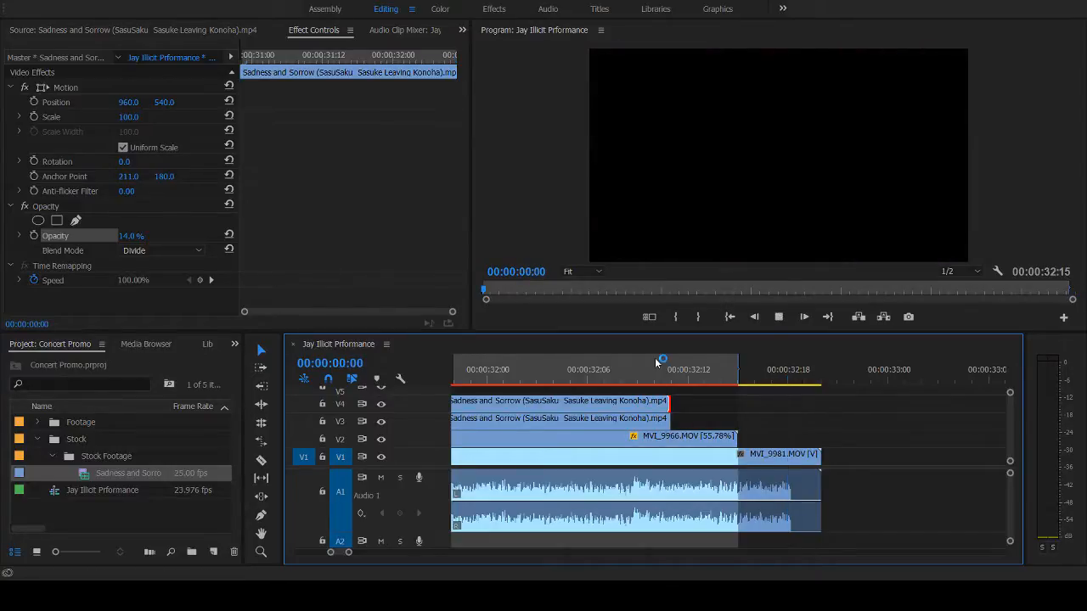
click(573, 370)
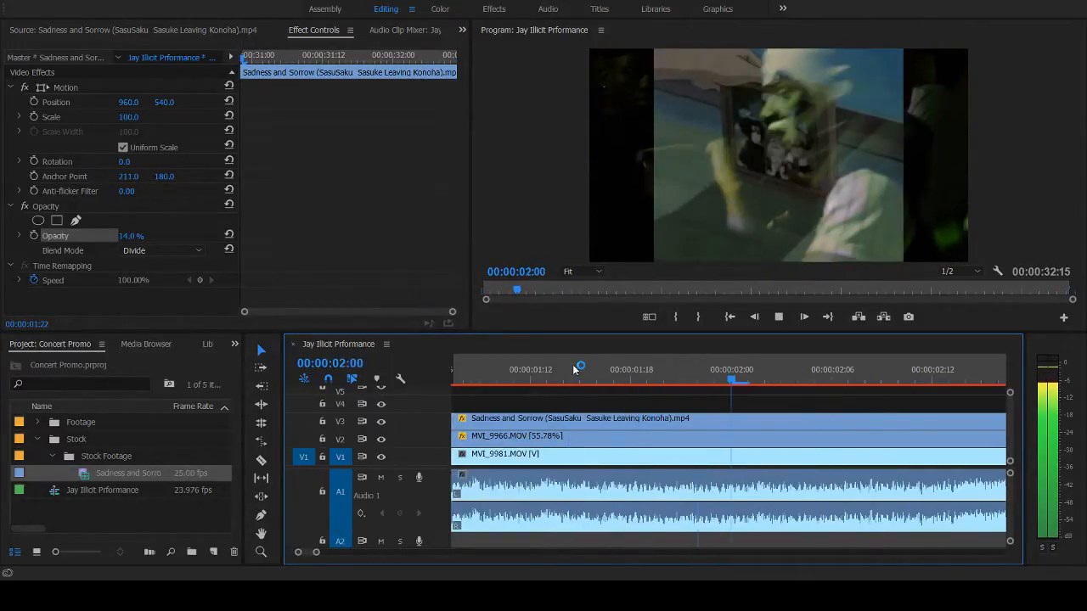
key(space)
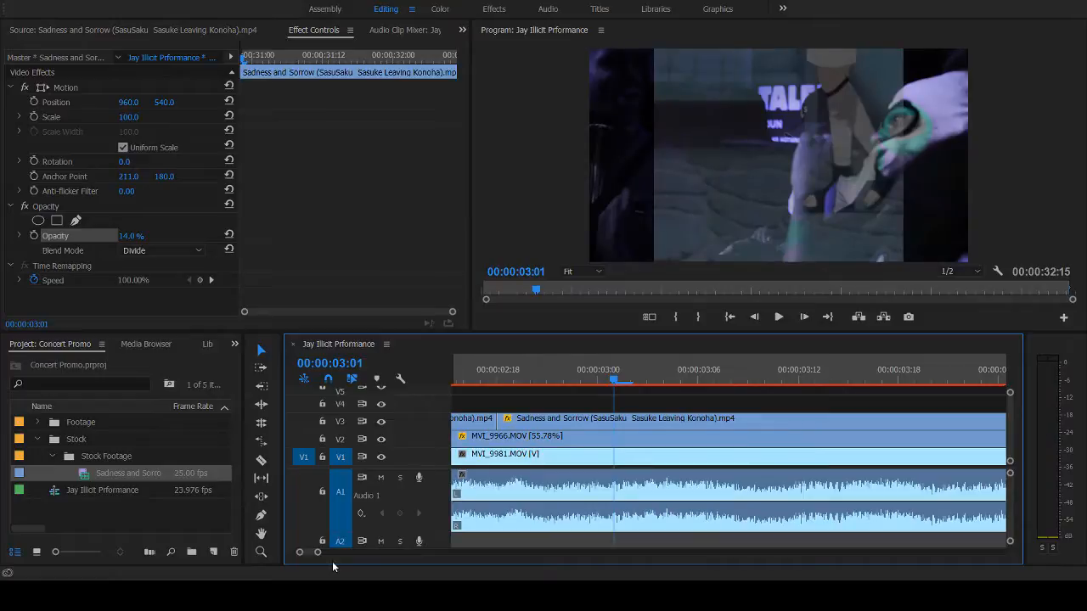
- Extend the sequence's out point to 00:00:32:20 and open the export settings
drag(317, 553, 546, 567)
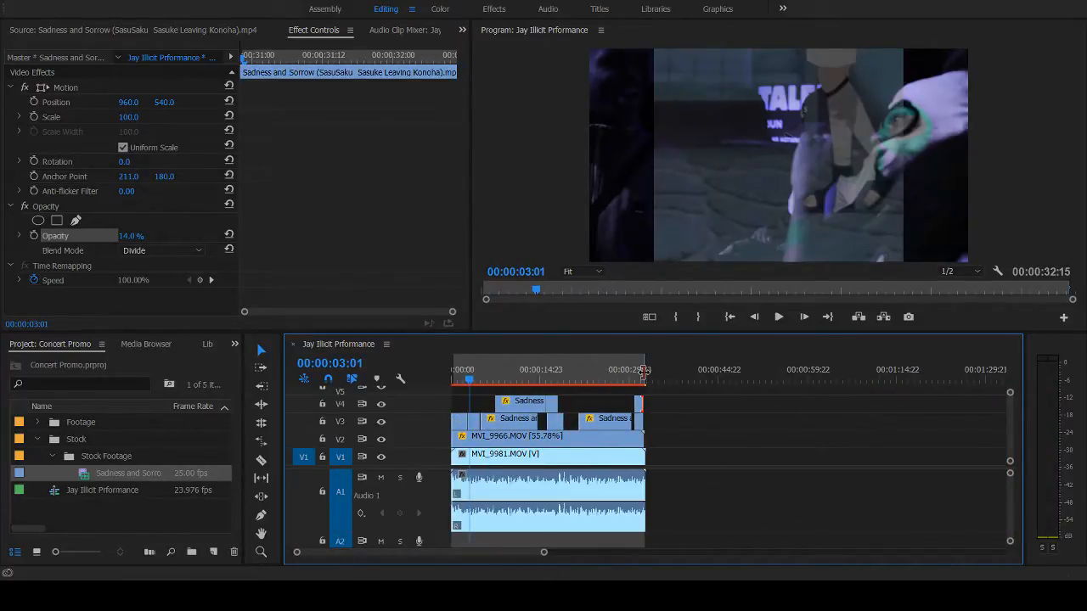
drag(643, 371, 654, 375)
key(ctrl+m)
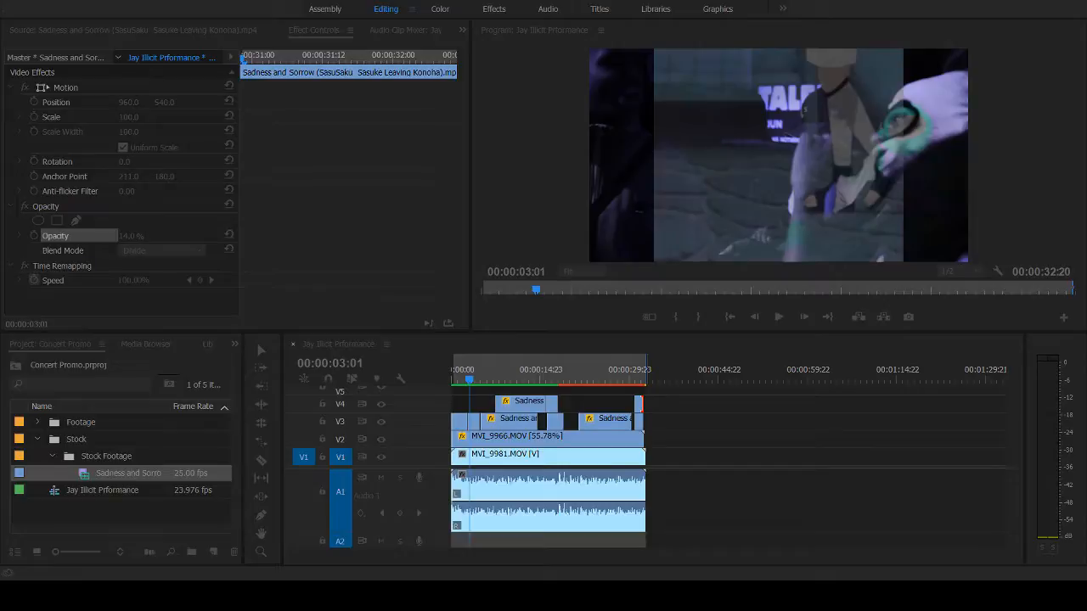
- Hide tracks V1, V3 and V4 and play the MVI_9966.MOV footage on V2 by itself
click(722, 415)
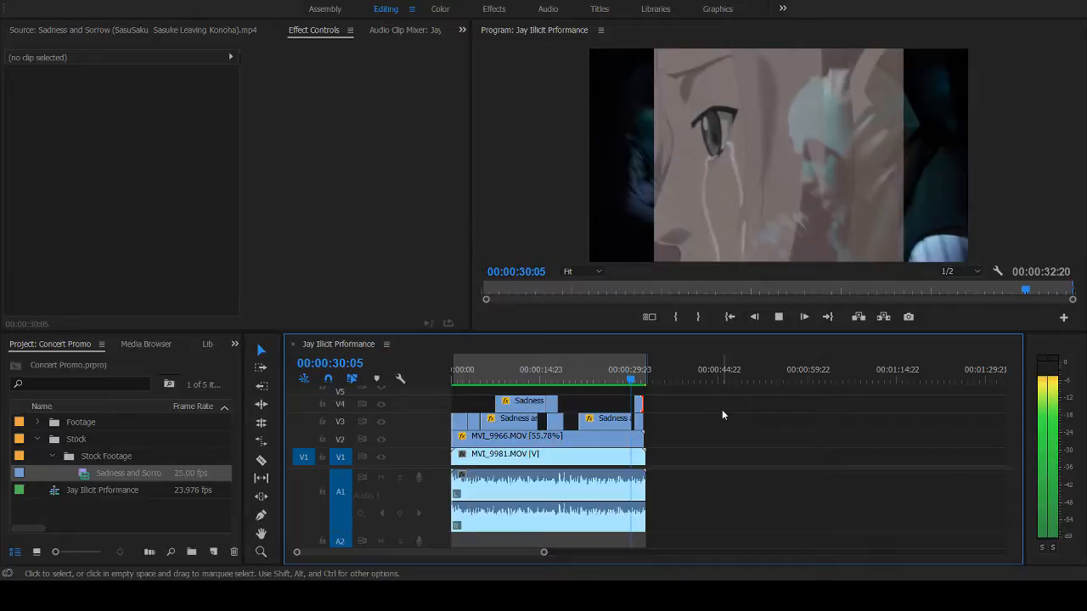
click(497, 437)
click(574, 379)
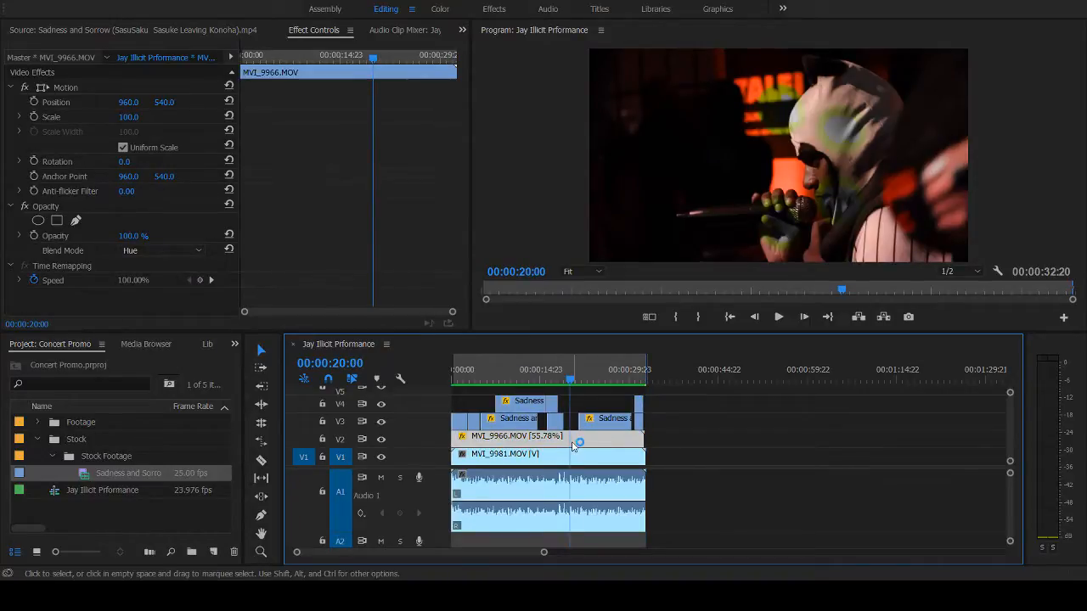
click(381, 422)
click(382, 404)
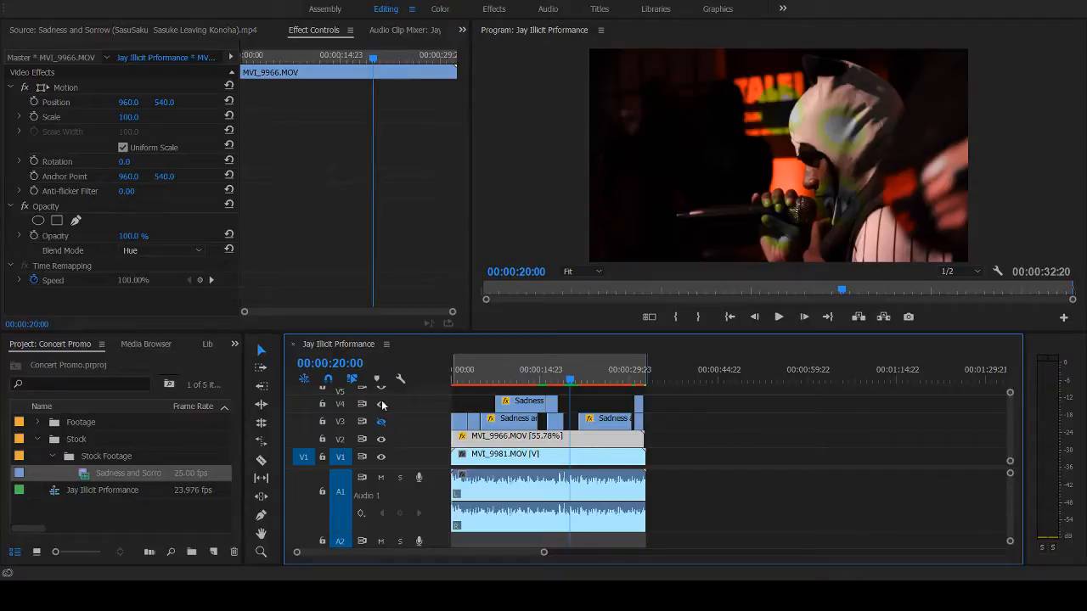
click(382, 457)
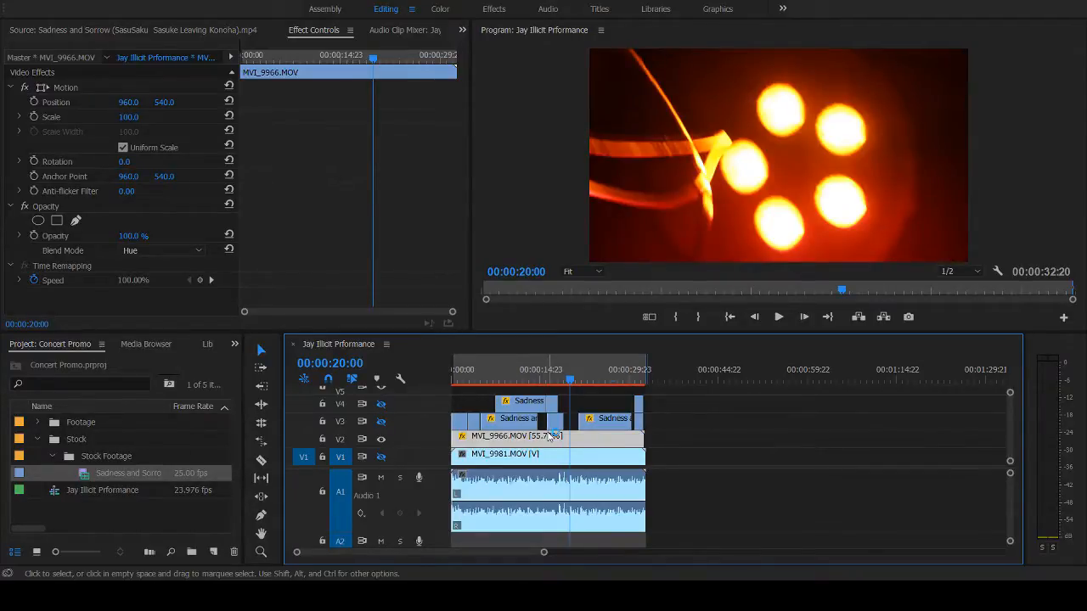
drag(568, 384, 442, 392)
key(space)
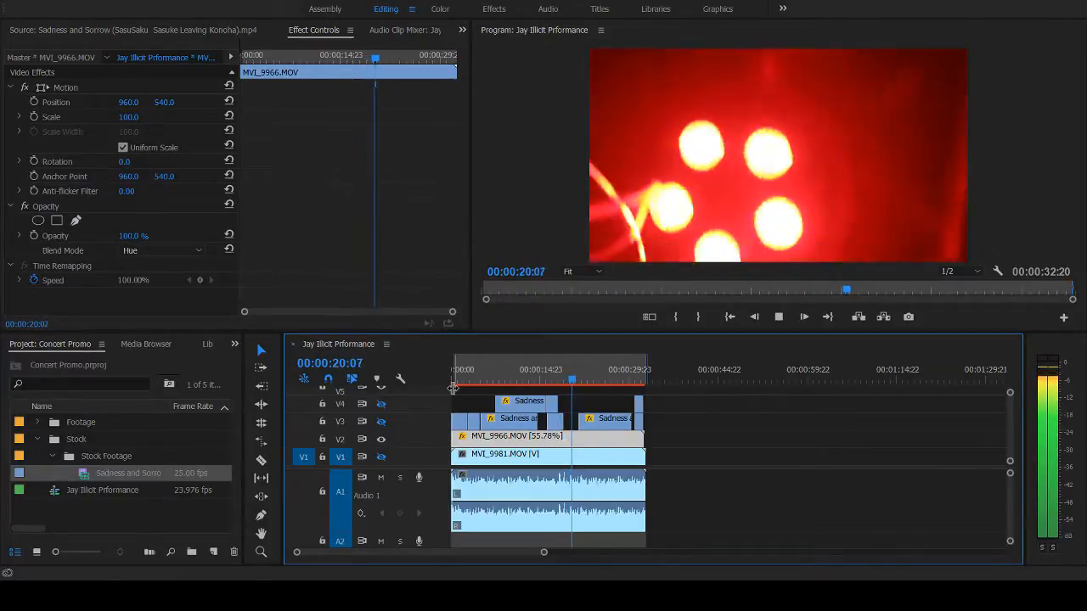
key(space)
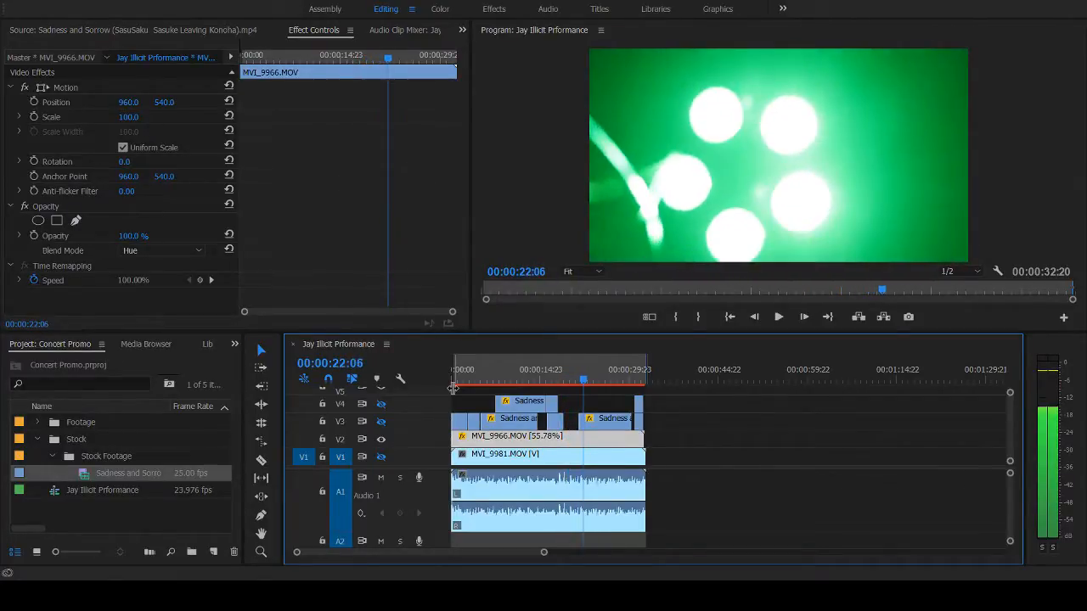
- Show track V1 again and play back V1 and V2 together without the stock shots
click(382, 456)
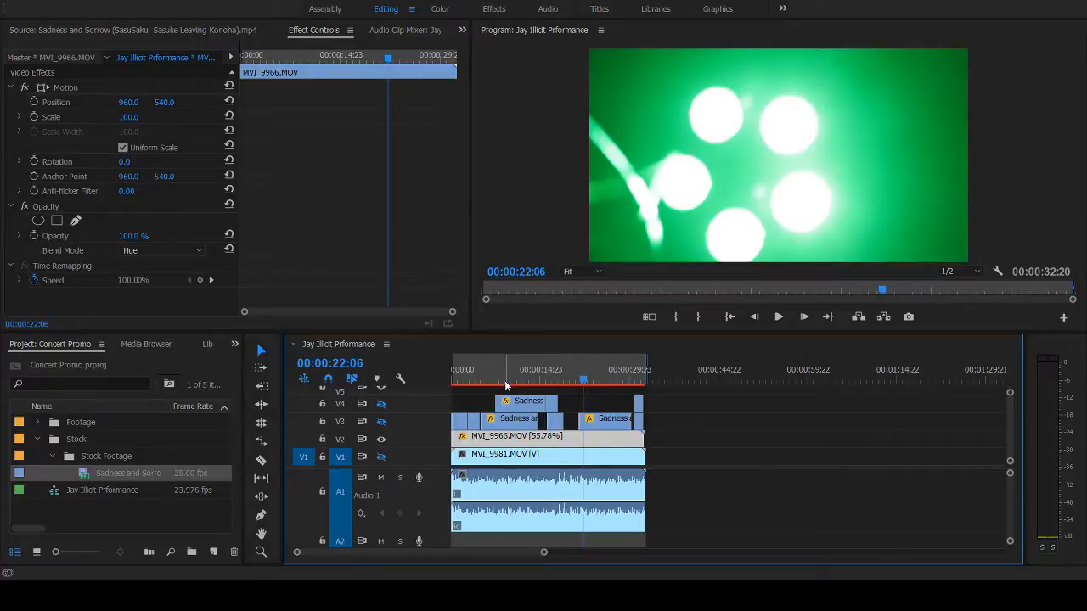
click(382, 457)
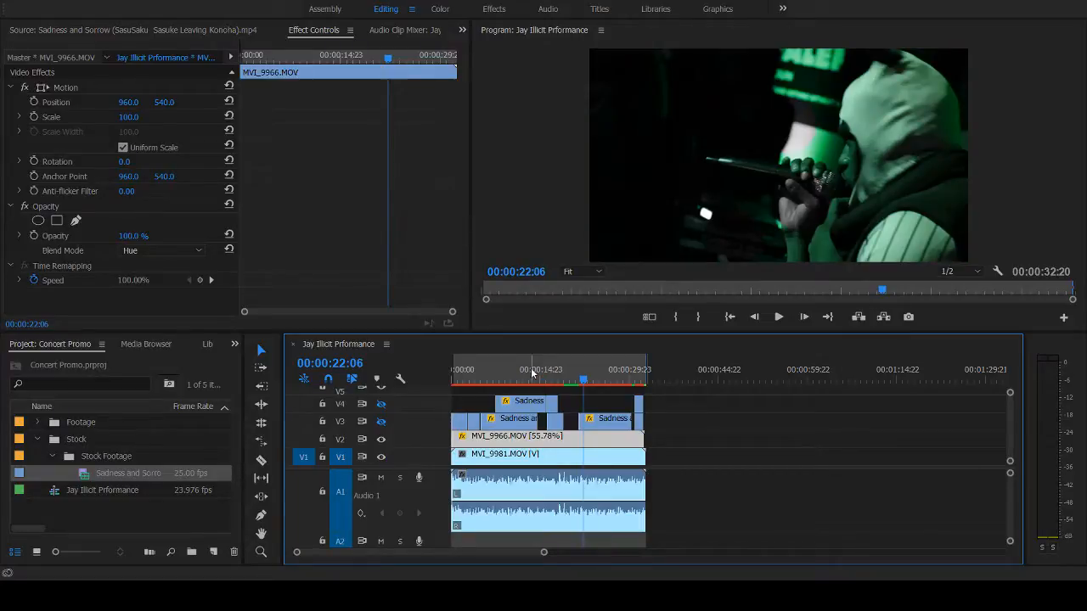
click(482, 378)
key(space)
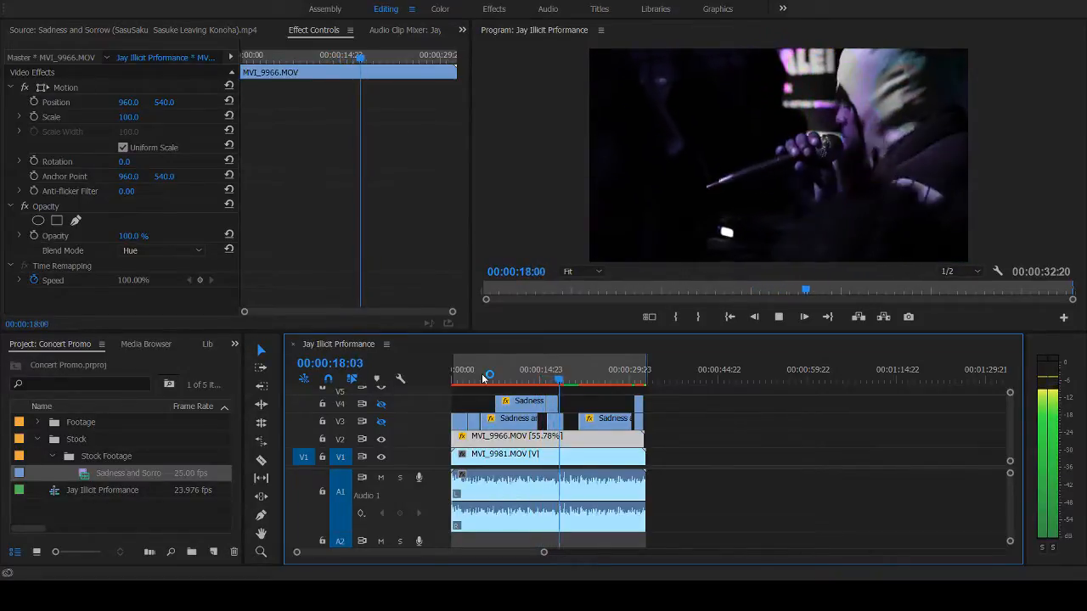
key(space)
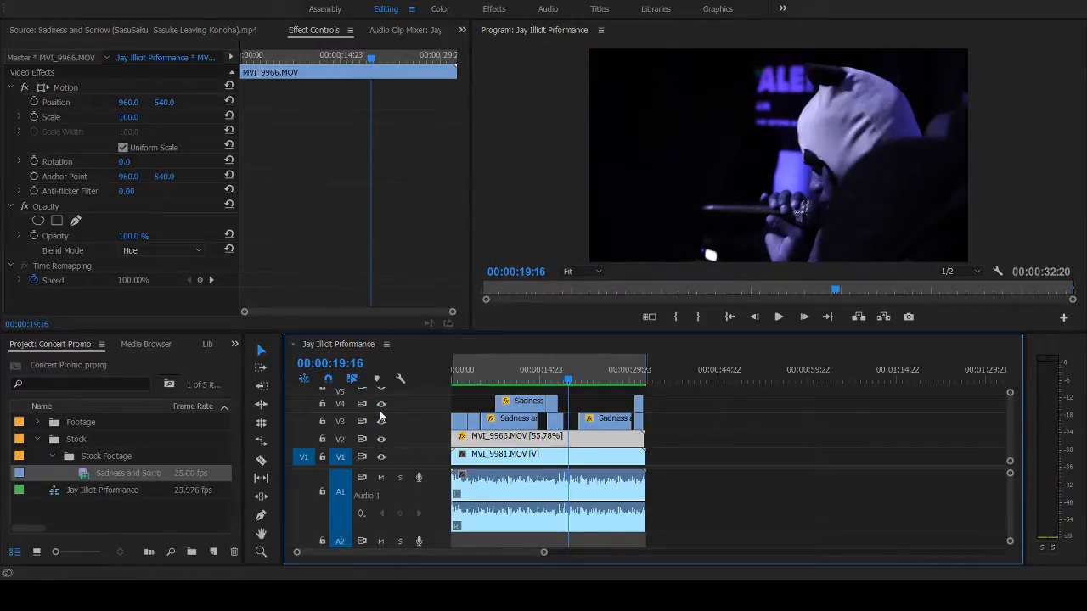
- Play back and scrub the section around 00:00:10 with all video tracks shown
click(481, 369)
key(space)
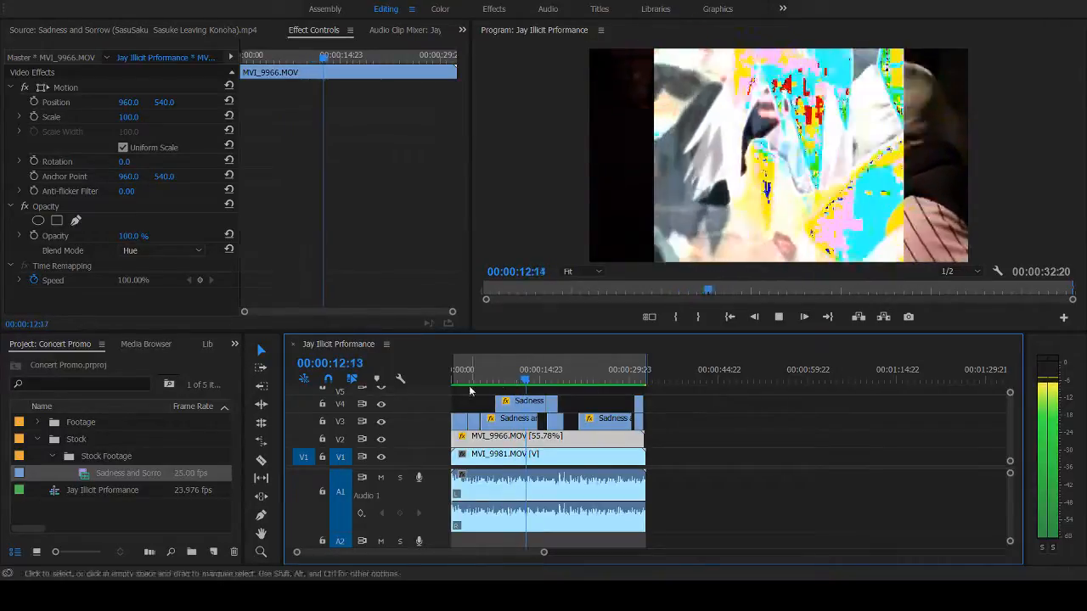
click(515, 374)
key(space)
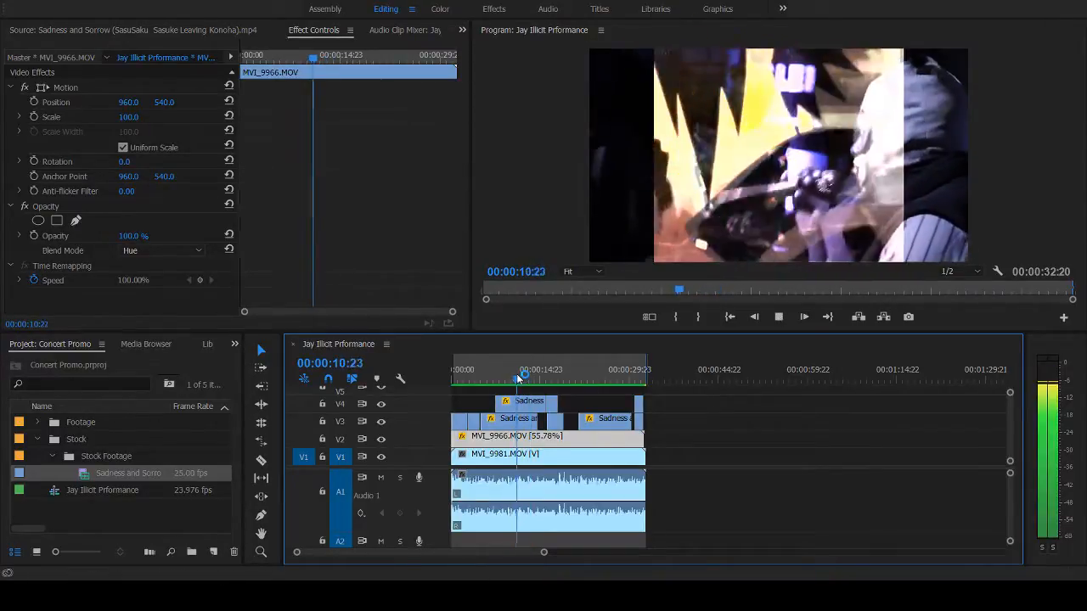
click(515, 375)
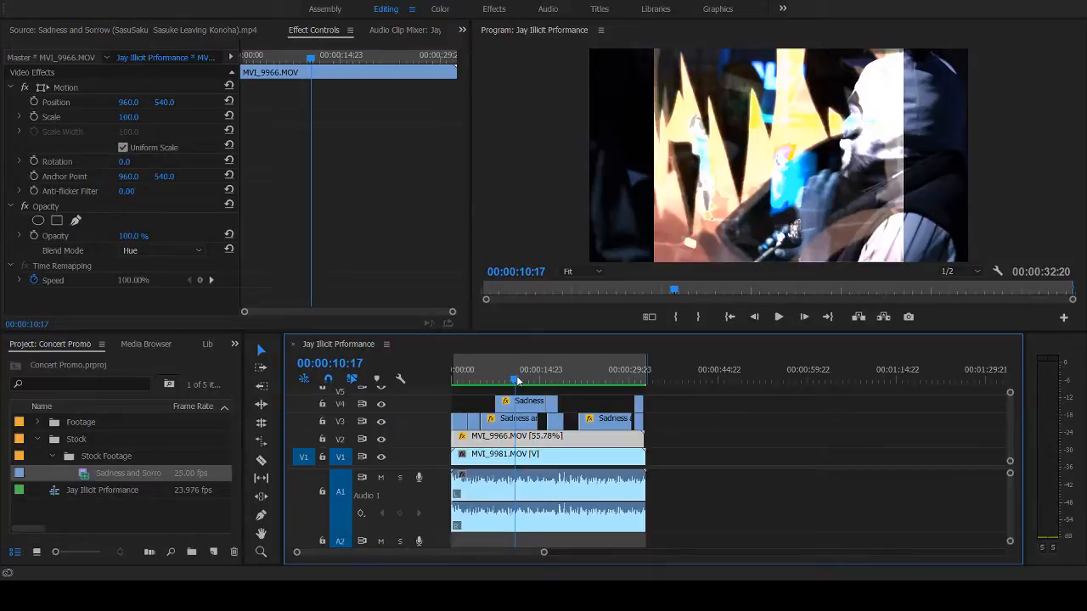
drag(518, 379, 510, 382)
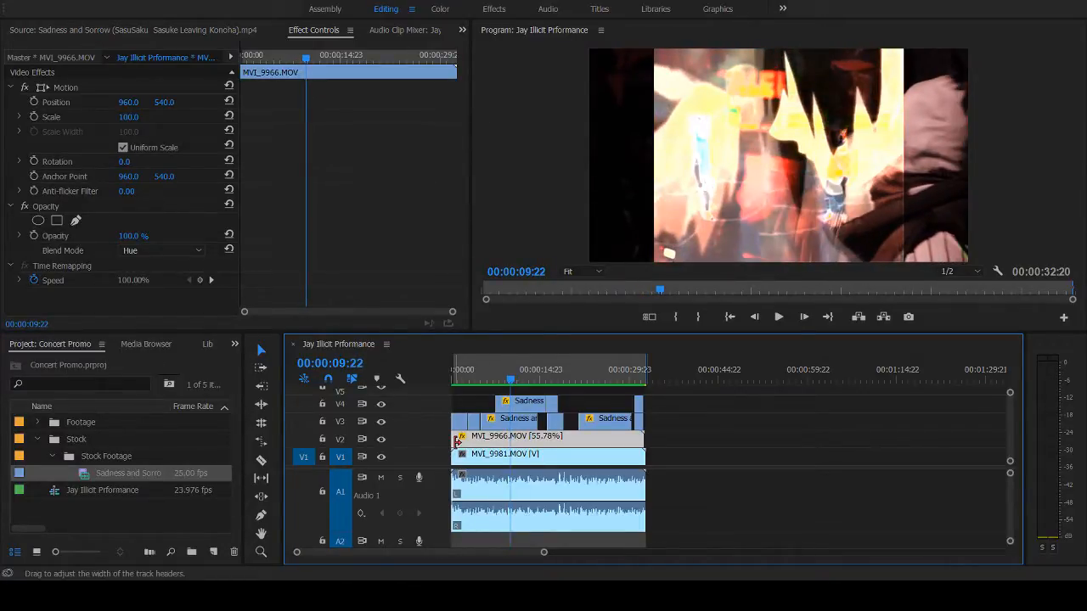
- Turn track V2 off and on at 00:00:09:22 to compare the picture with and without its Hue layer
click(381, 439)
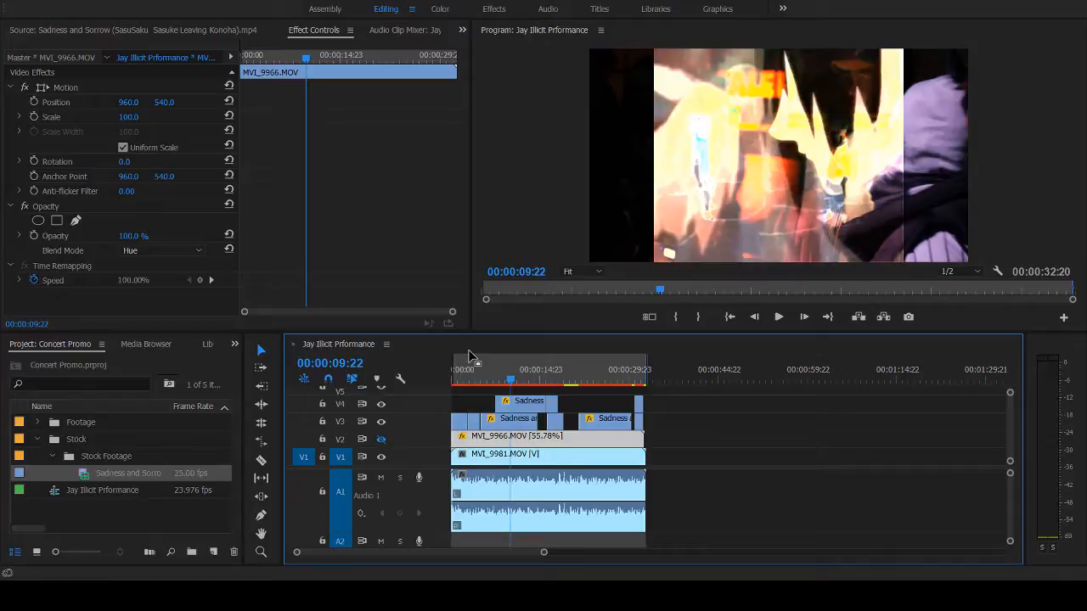
click(382, 440)
click(381, 440)
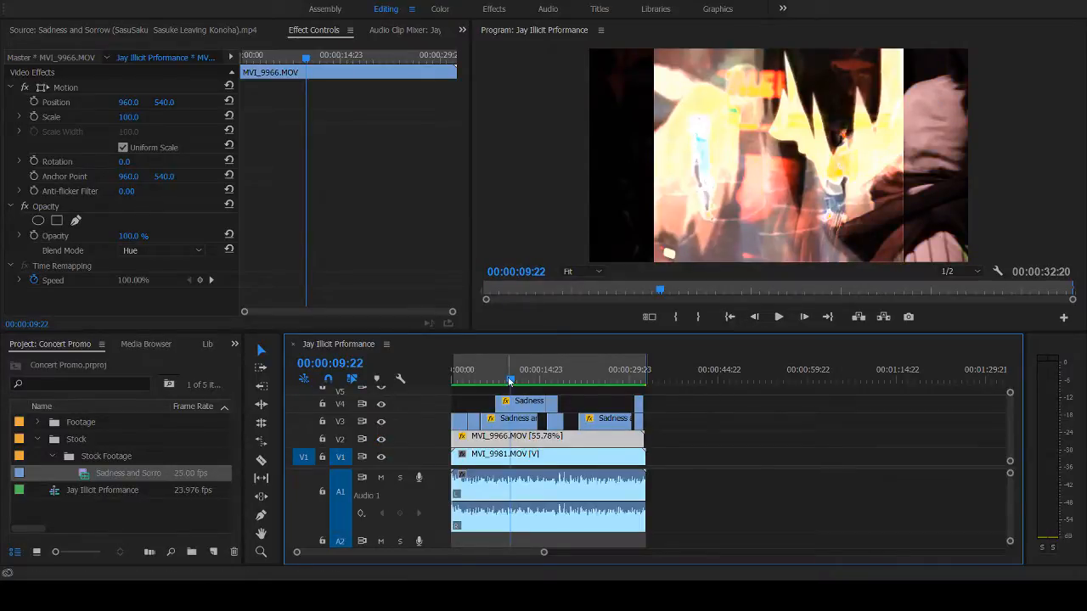
- Review the overlapping stock shots on V3 and V4 between about 00:00:07 and 00:00:17, and play on to the sequence's end
drag(510, 380, 551, 403)
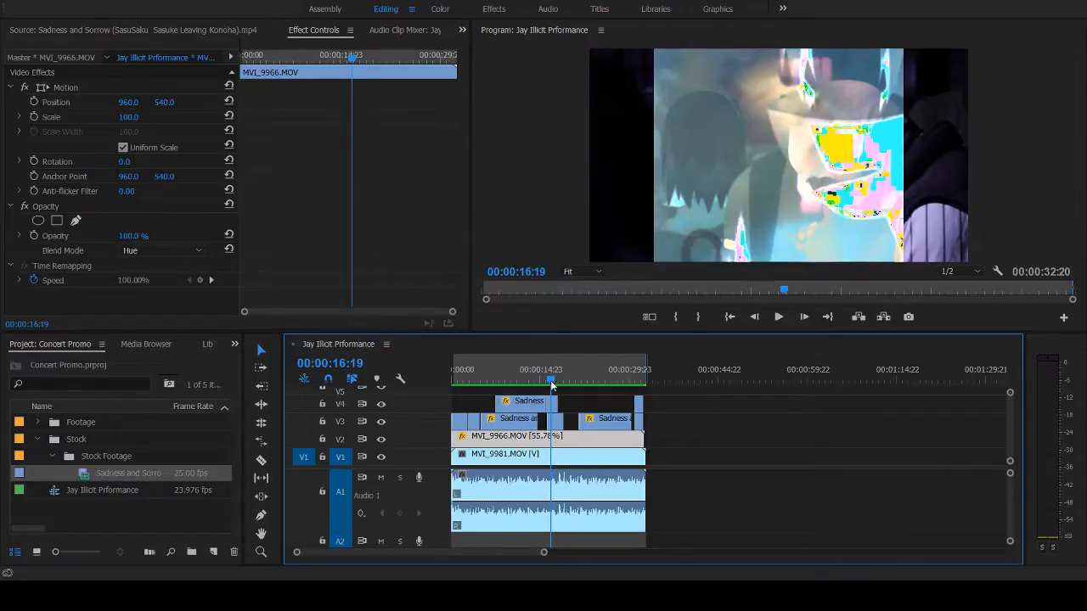
drag(552, 383, 530, 382)
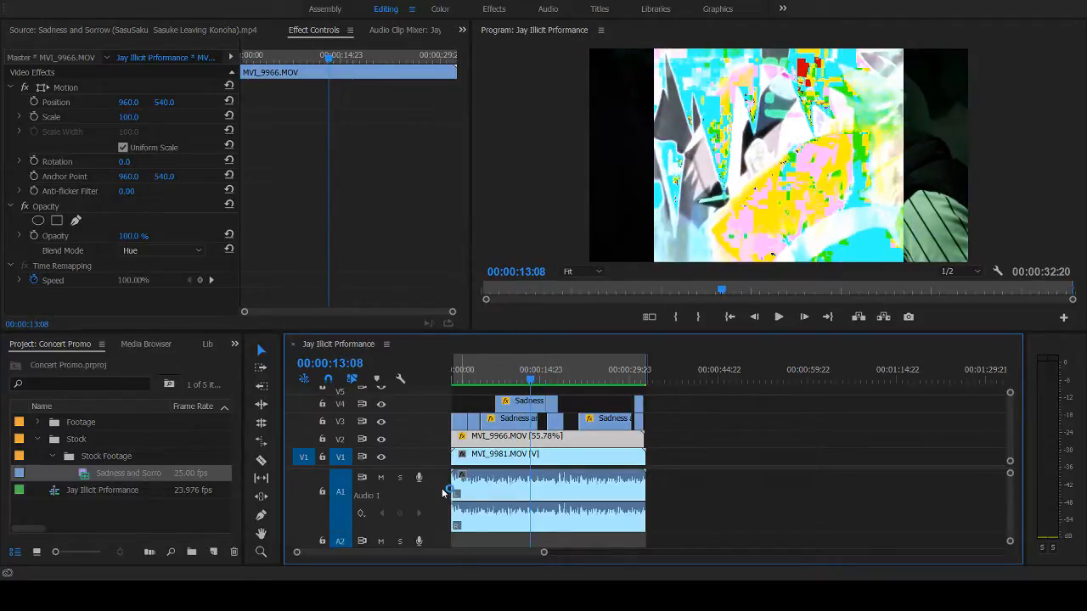
click(514, 377)
key(space)
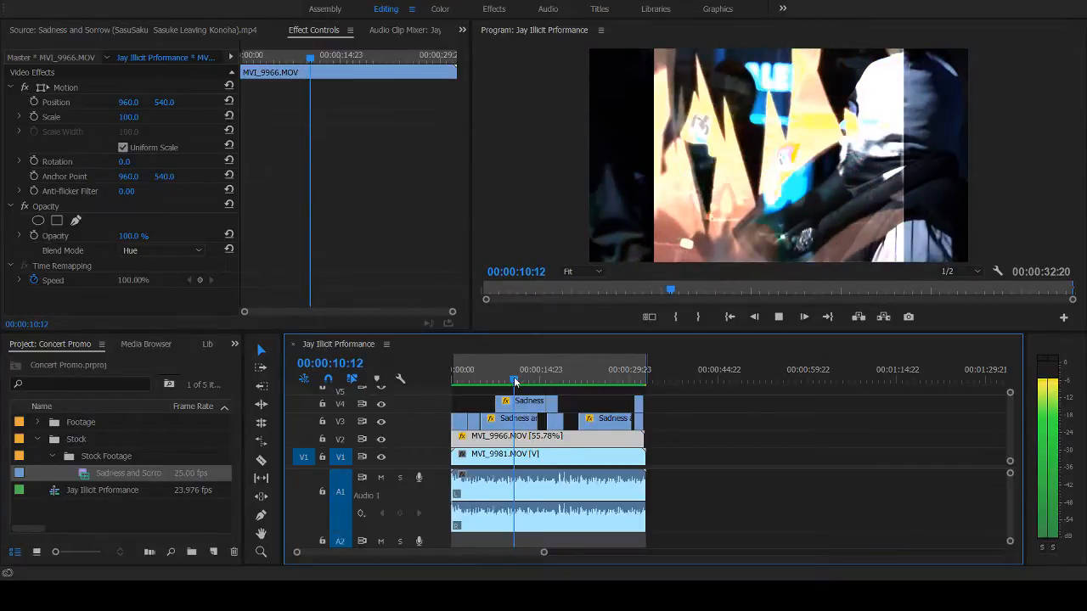
key(space)
click(500, 377)
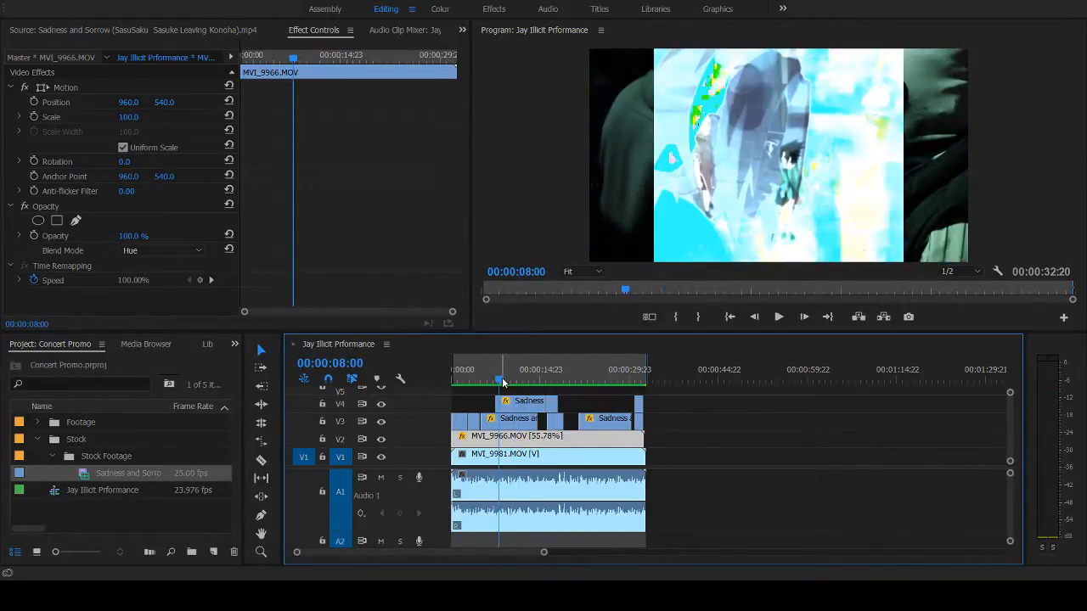
click(499, 380)
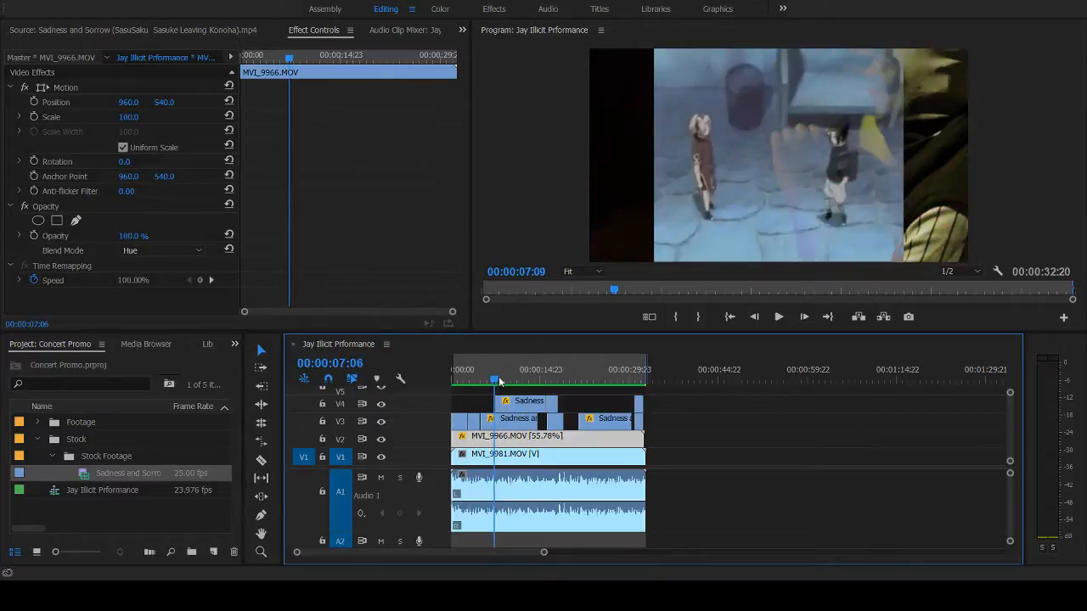
click(499, 380)
key(space)
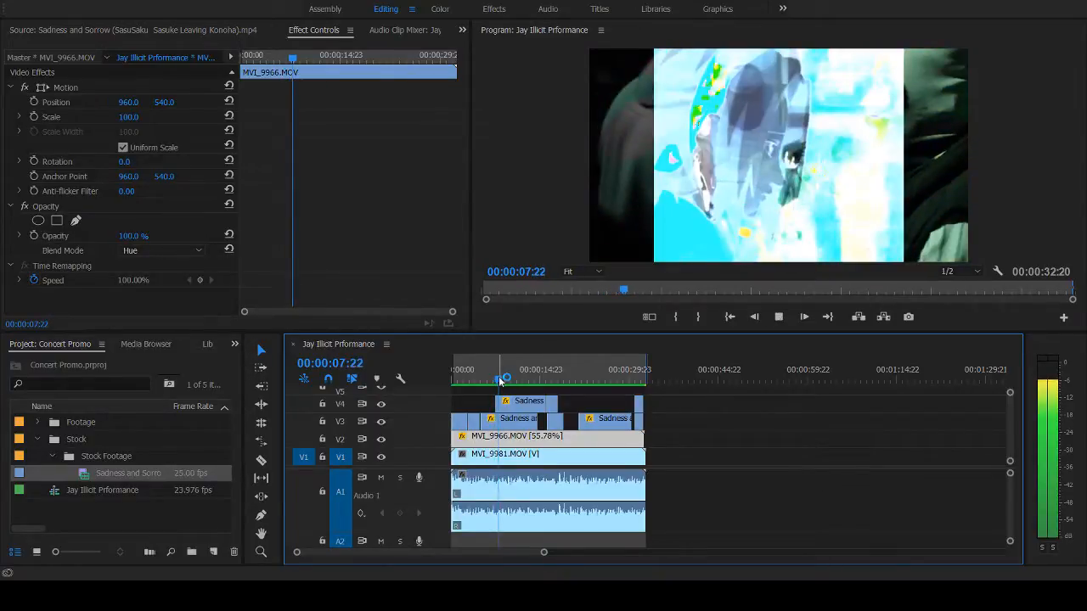
key(space)
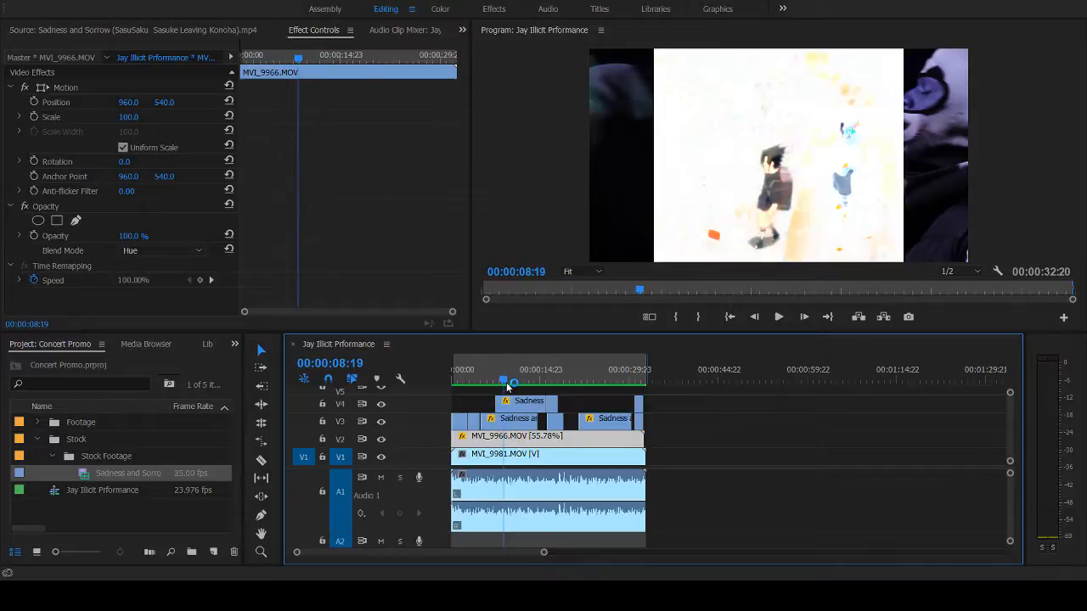
drag(508, 387, 510, 387)
key(space)
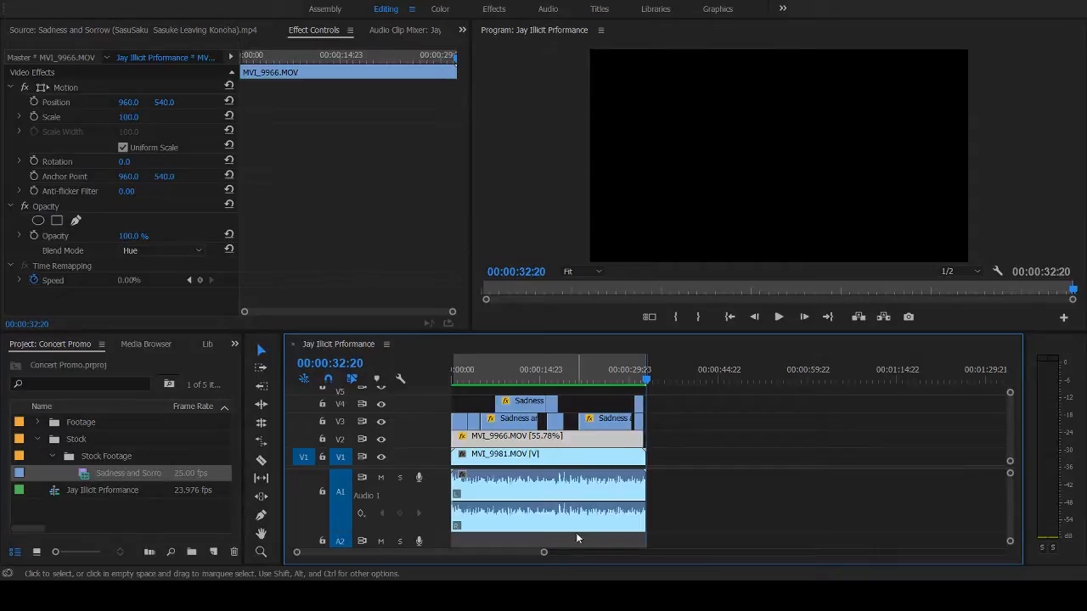
- Apply the default video and audio transitions to the end of MVI_9981.MOV on V1 and A1
drag(639, 470, 637, 470)
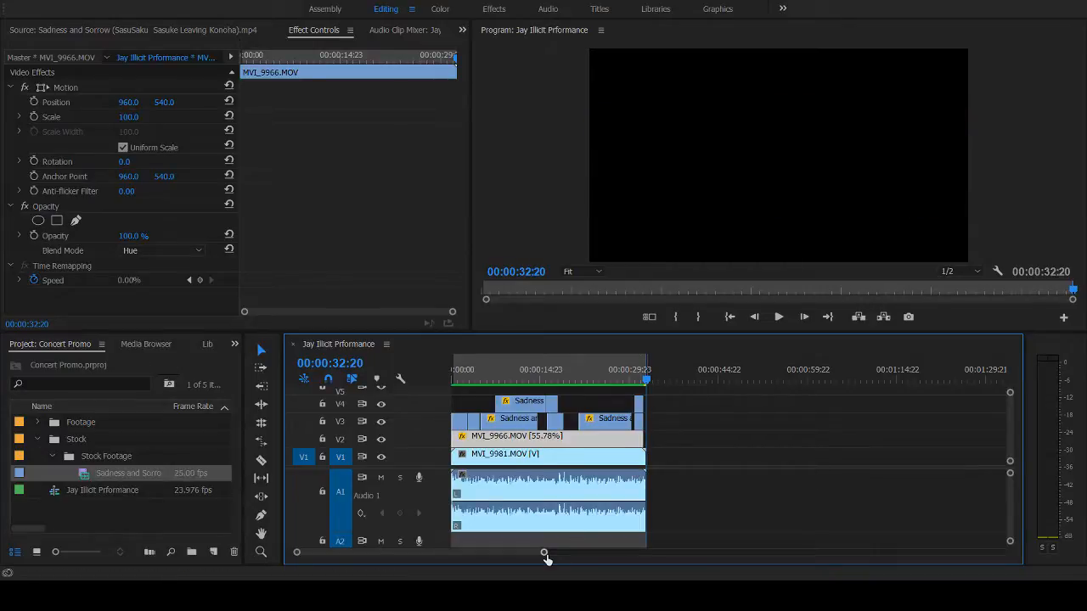
drag(544, 551, 488, 552)
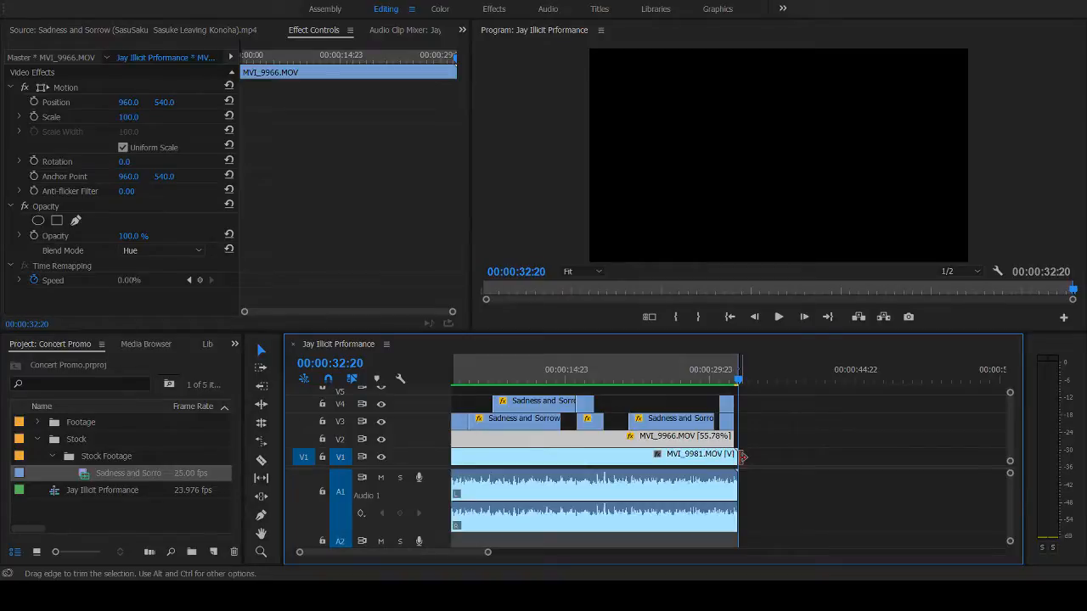
click(735, 460)
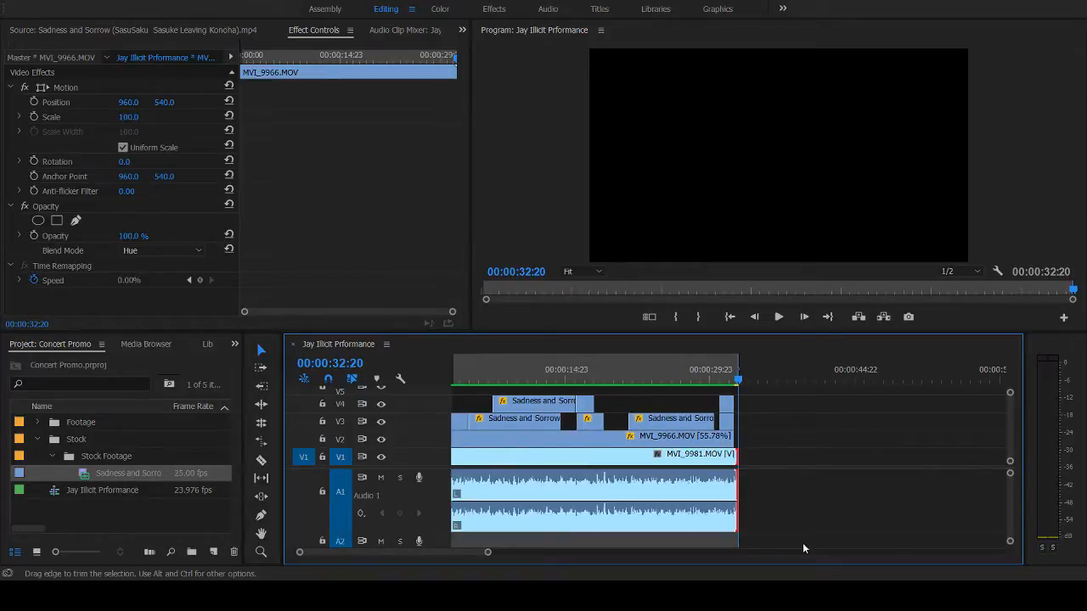
key(shift+d)
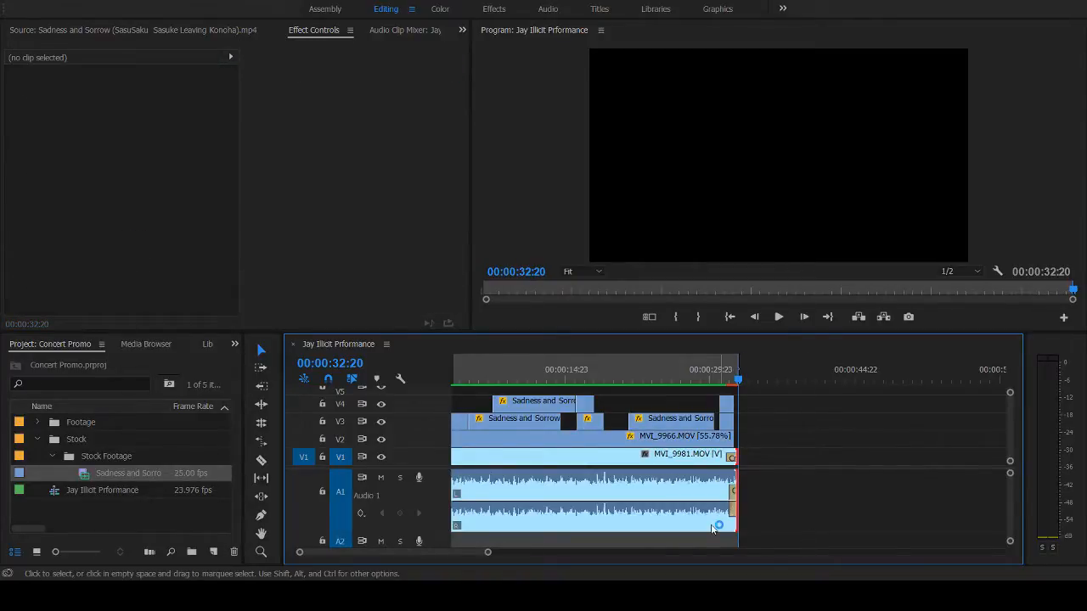
- Play back the closing seconds of the sequence from about 00:00:31 to check the ending transitions
click(710, 364)
key(space)
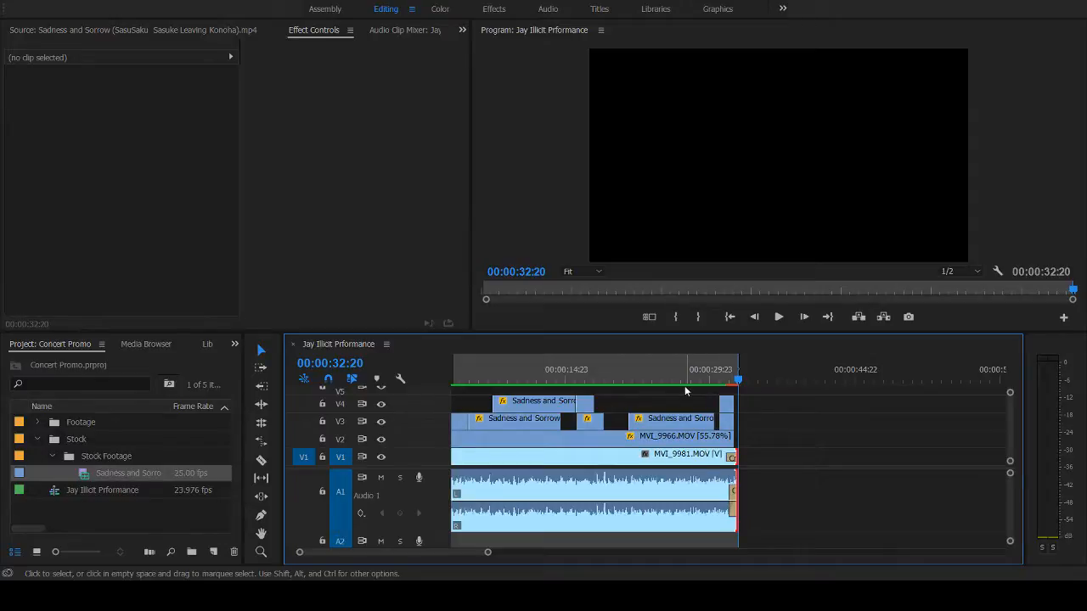
click(717, 374)
key(space)
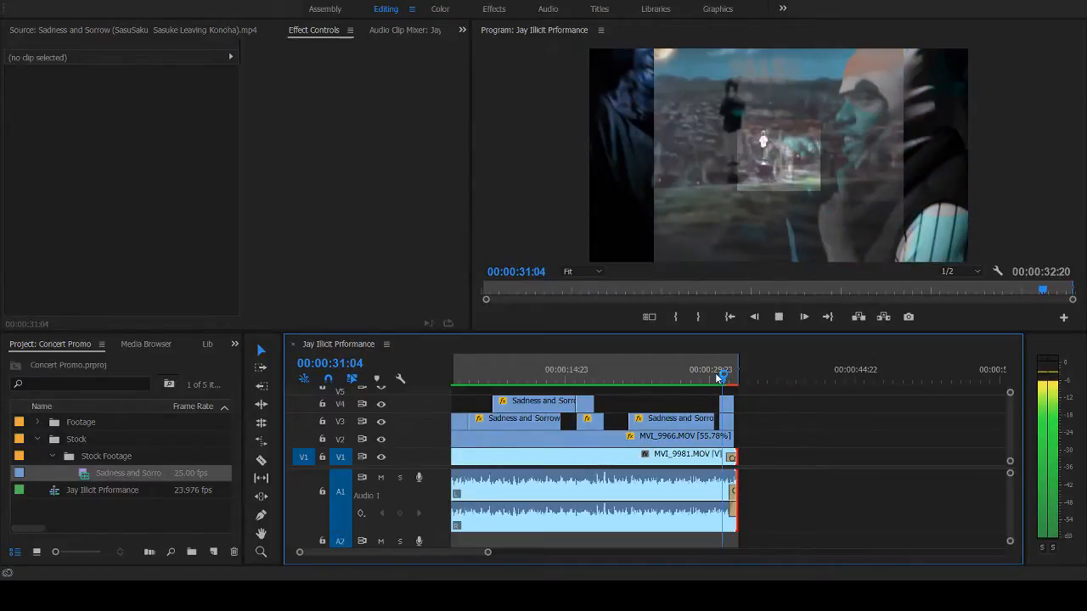
click(718, 379)
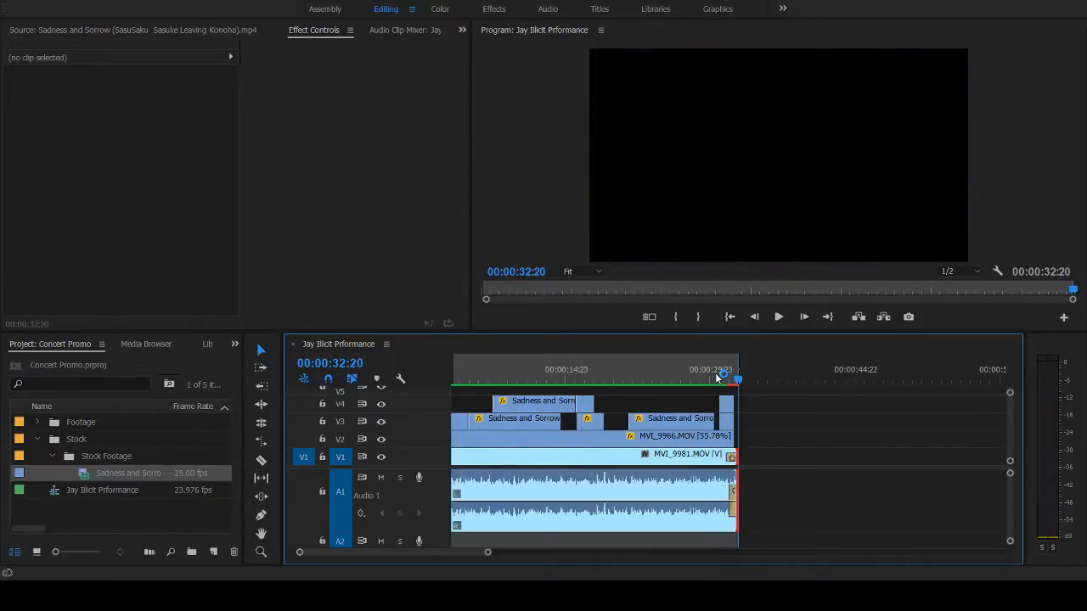
click(717, 379)
key(space)
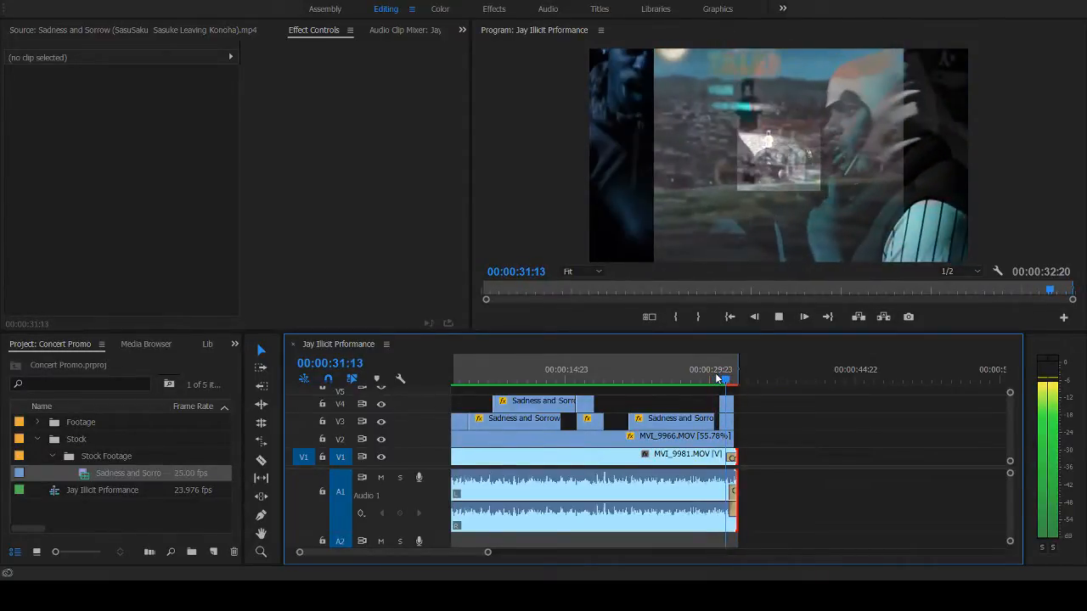
key(space)
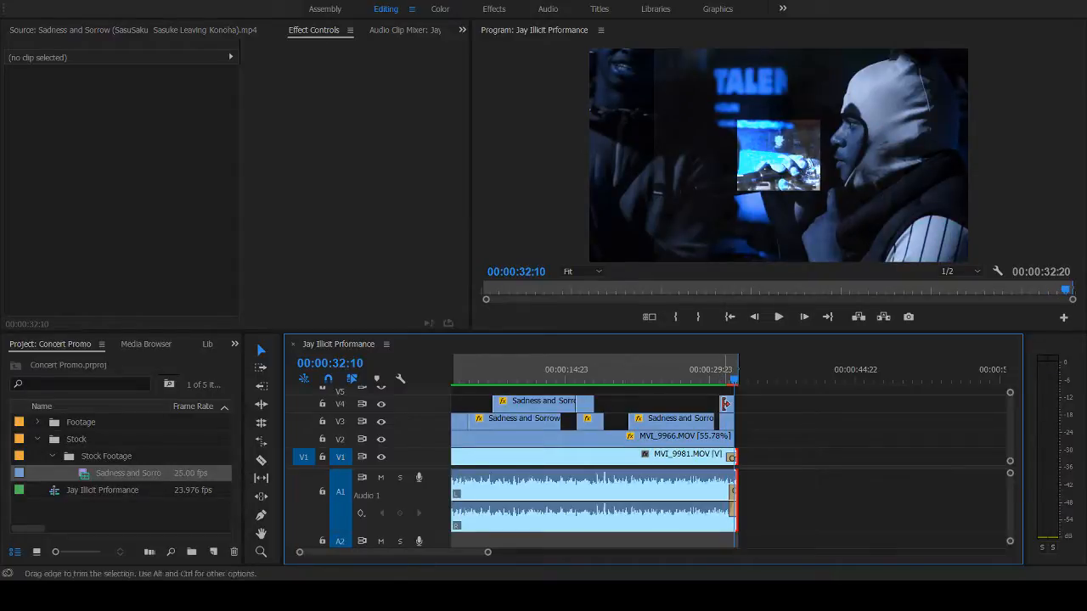
- Duplicate the short stock clip at the end of V4 and place the copy at 00:00:00:00 on V4
click(726, 406)
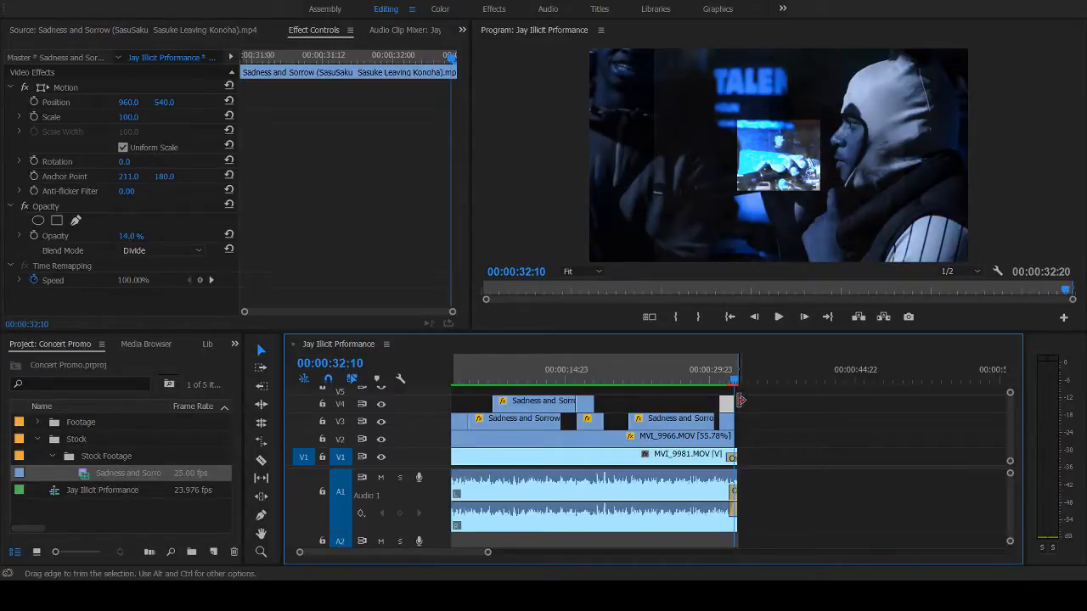
drag(728, 406, 438, 411)
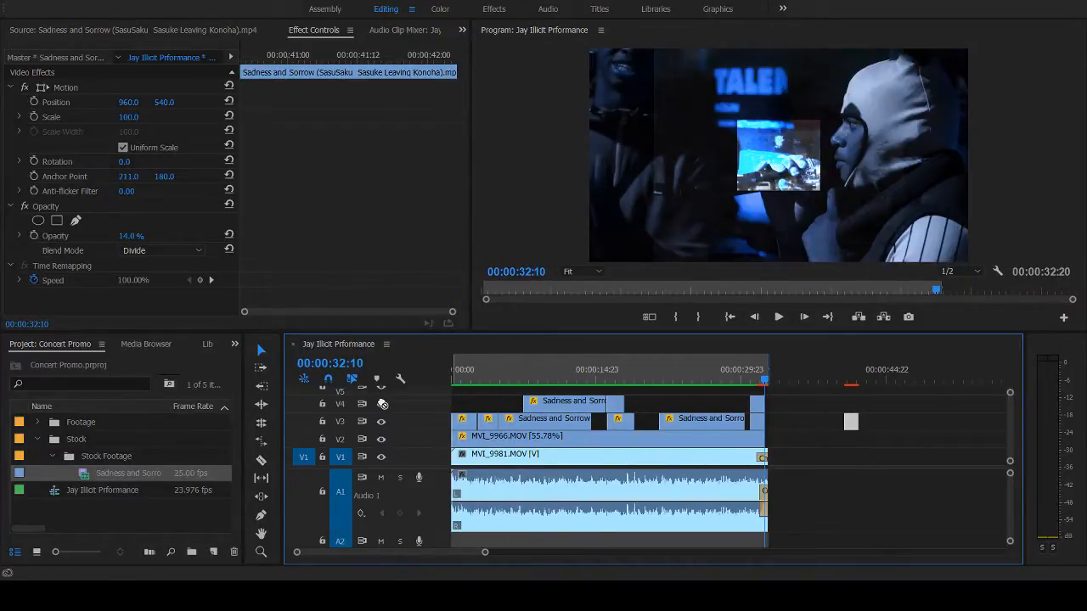
drag(382, 404, 454, 400)
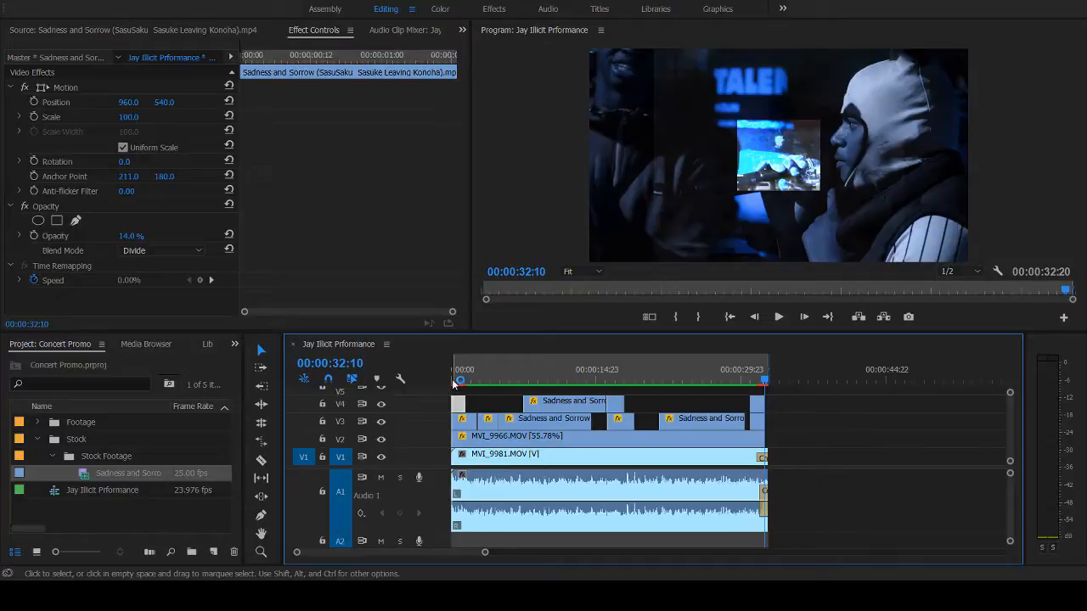
- Play the sequence from 00:00:00:00 to its end to check the opening with the short stock clip on V4
click(452, 382)
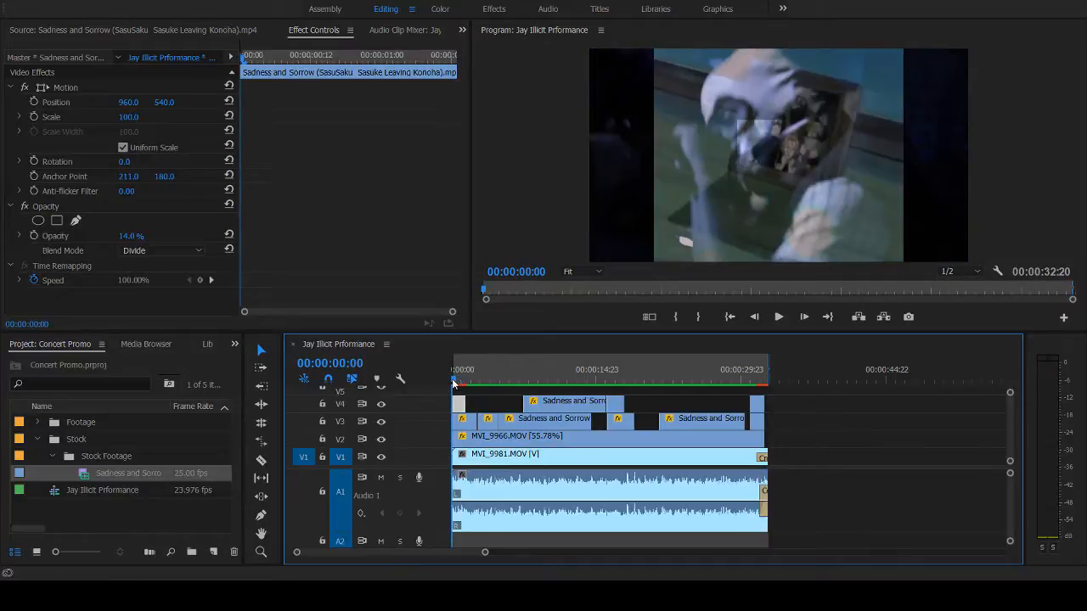
key(space)
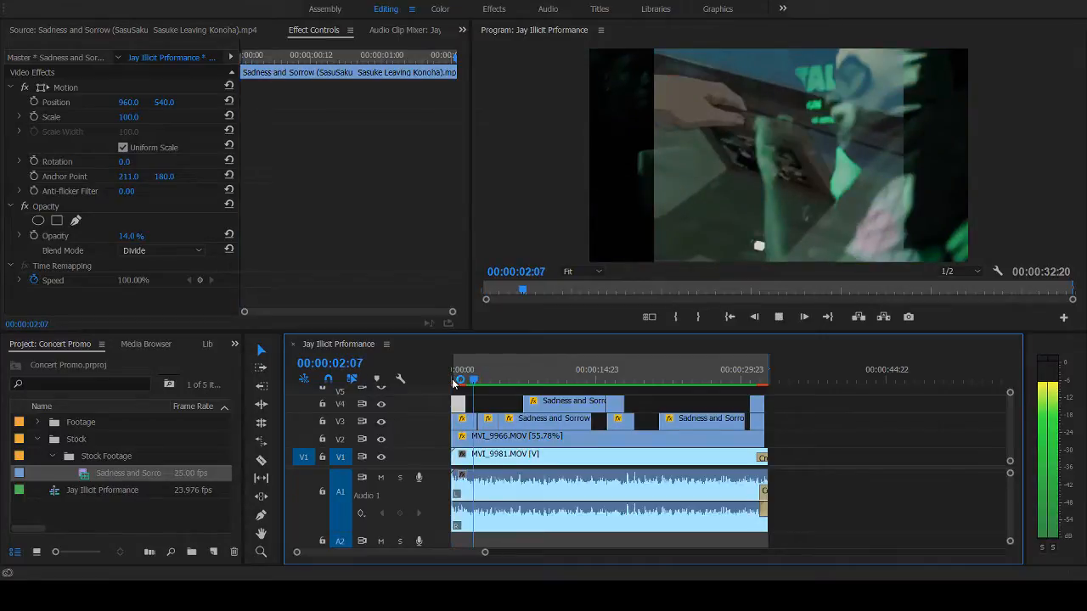
click(453, 383)
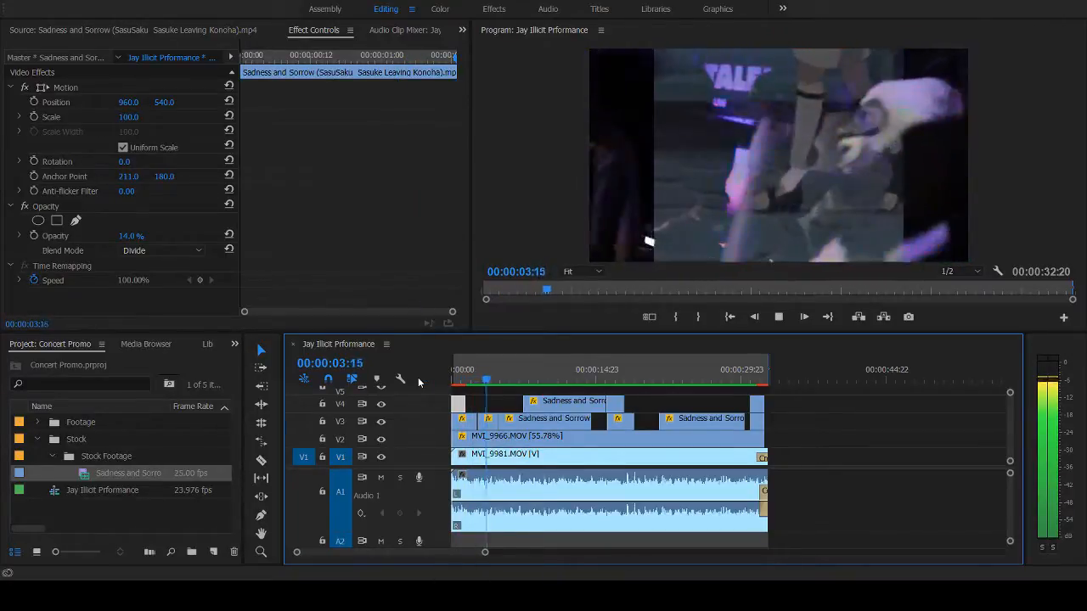
drag(498, 382, 436, 397)
key(space)
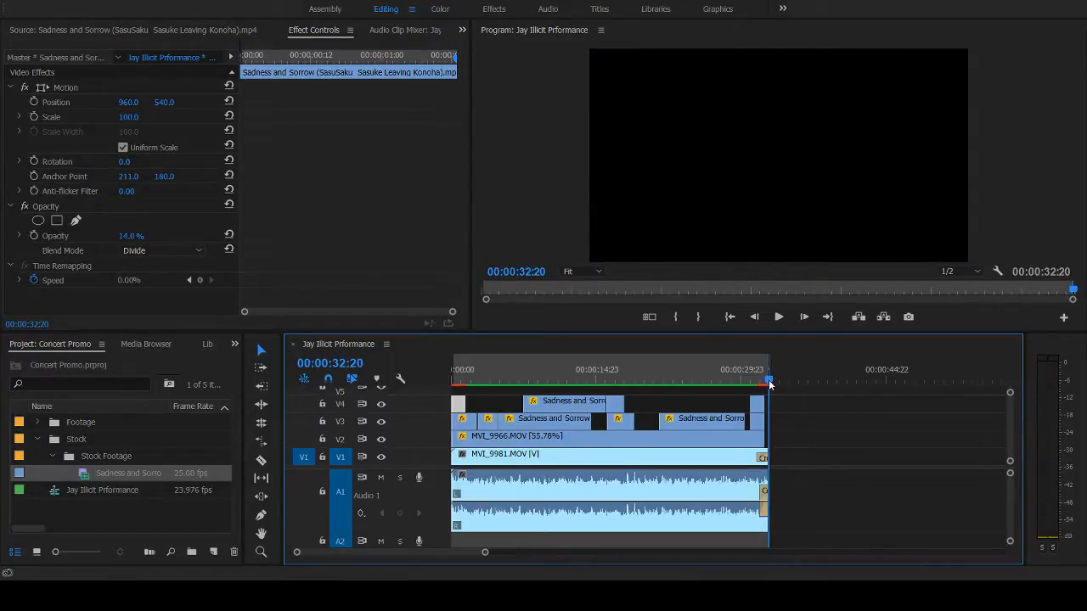
- Examine the frames around 00:00:32:03 and 00:00:23:10, and replay the whole sequence from 00:00:00:00
drag(766, 375, 761, 374)
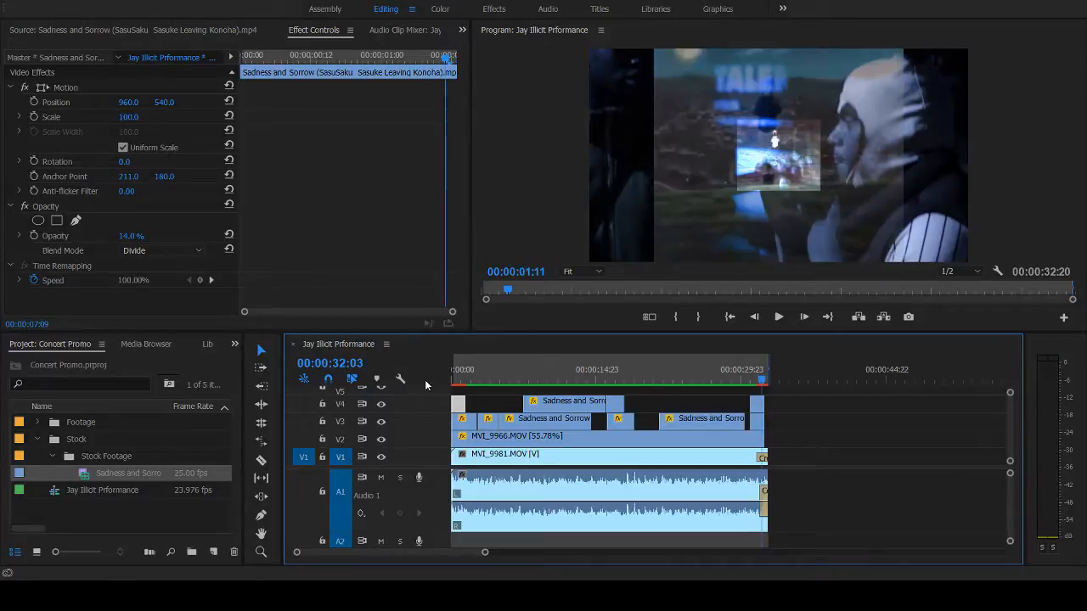
click(677, 379)
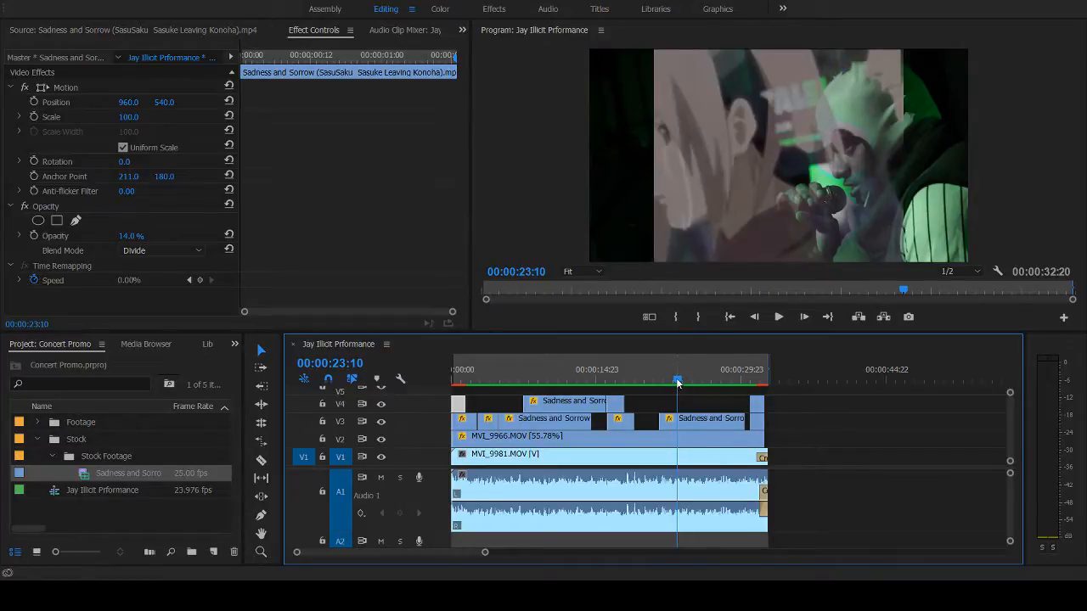
drag(679, 386, 435, 374)
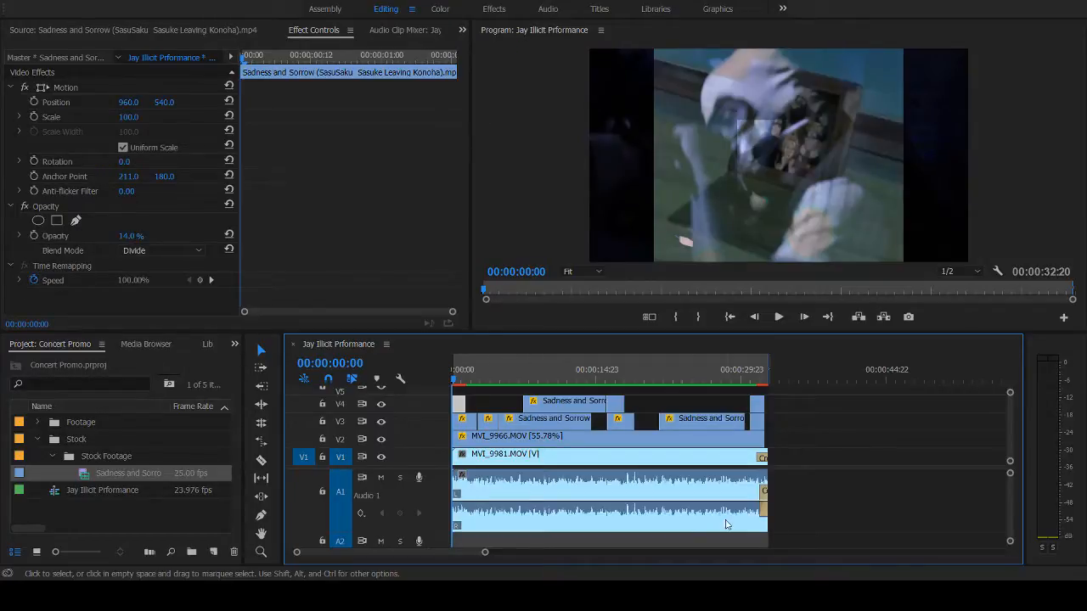
drag(749, 378, 425, 408)
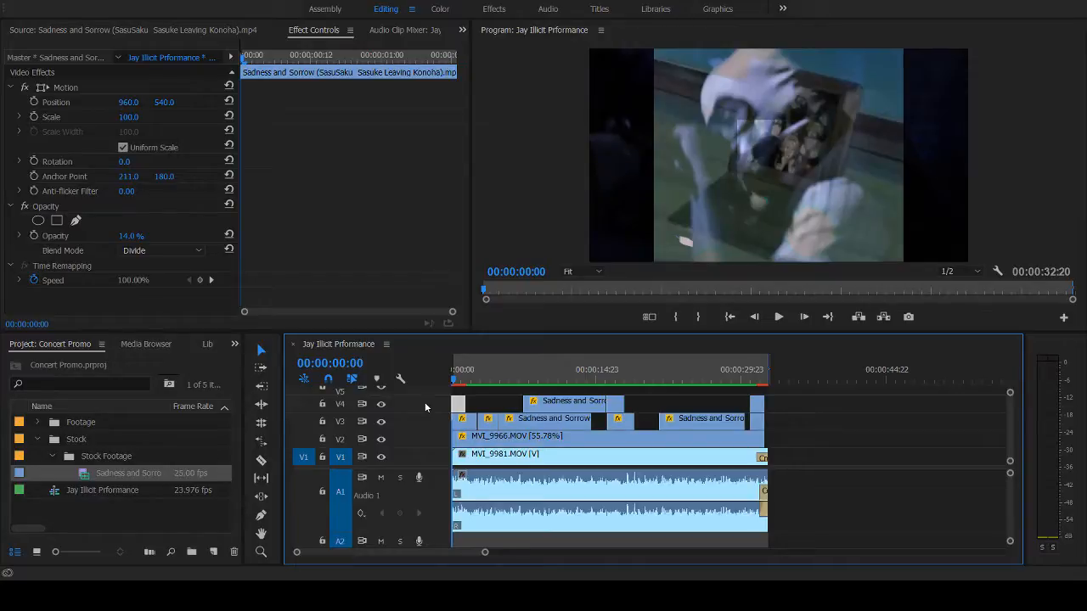
key(space)
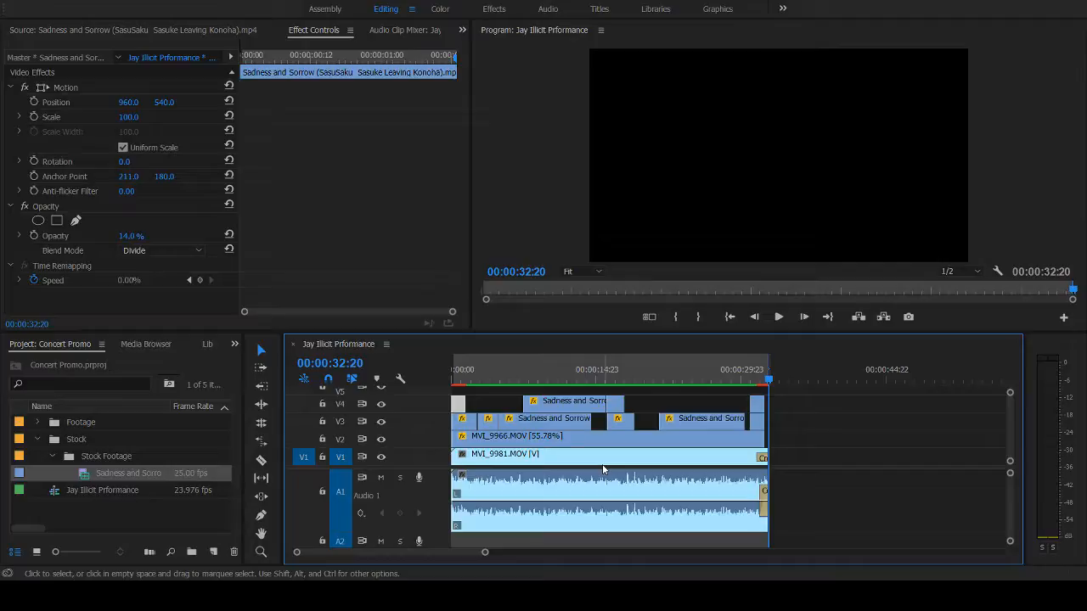
- Save the project and play the sequence back to about 00:00:27:08
key(ctrl+s)
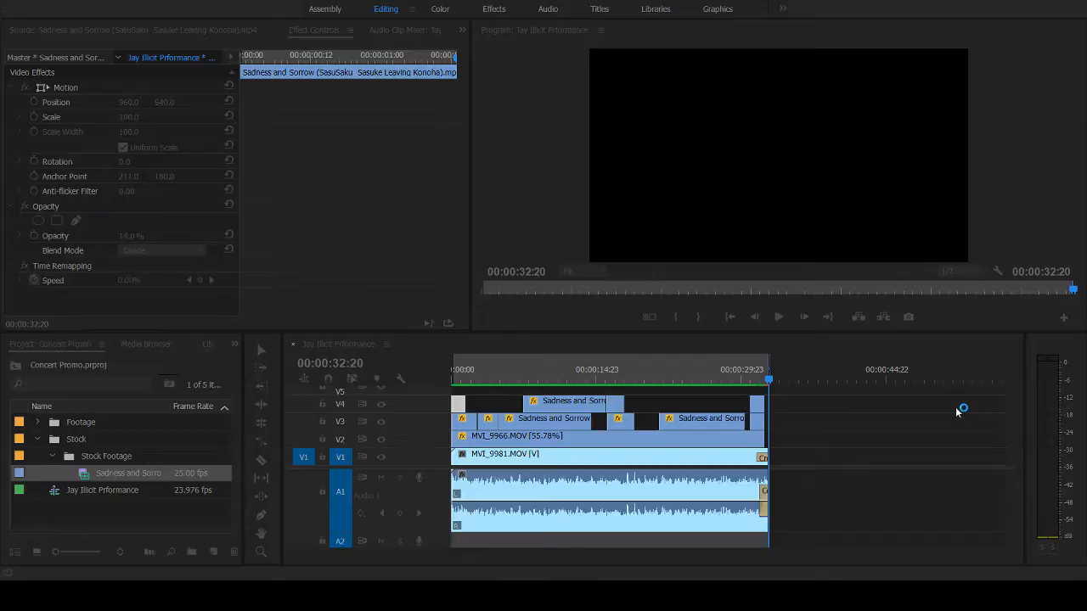
key(space)
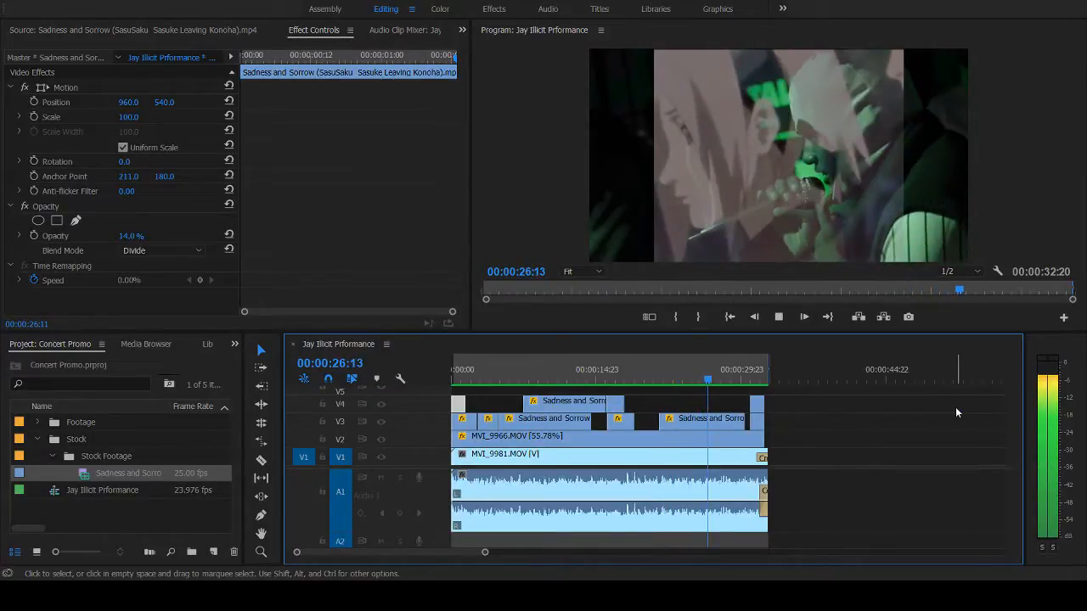
key(space)
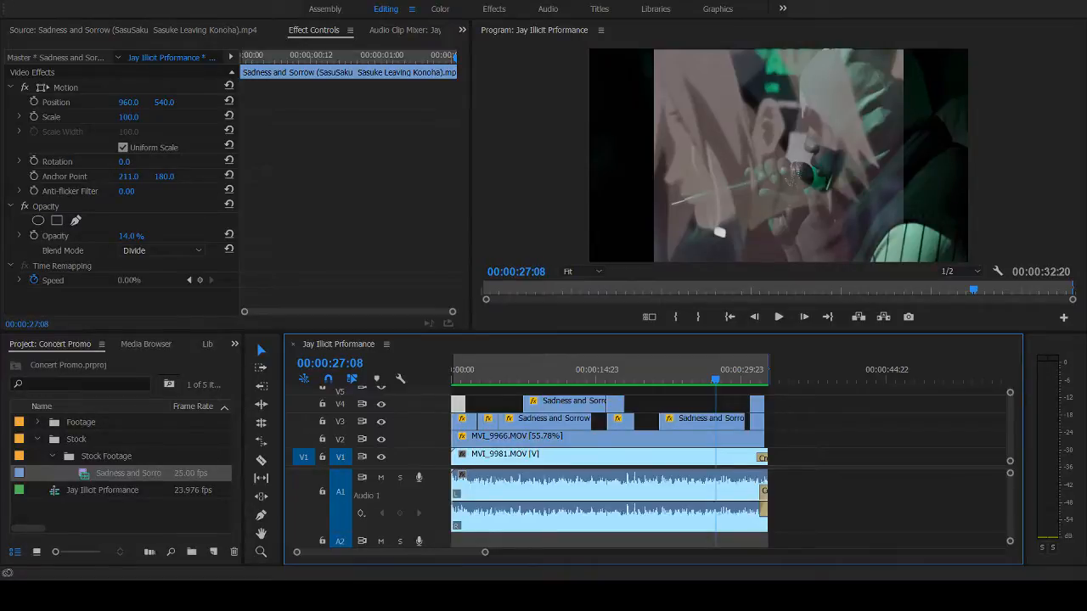
- Create a square Insta Post sequence and copy all clips from the performance sequence into it, starting at 00:00:00:00
click(83, 28)
click(67, 508)
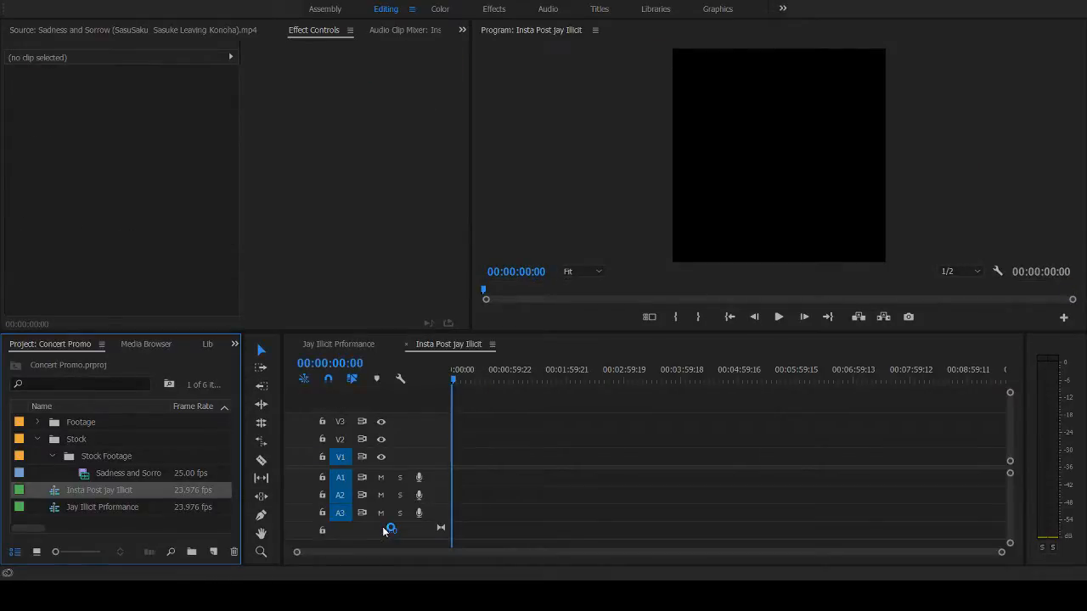
click(73, 507)
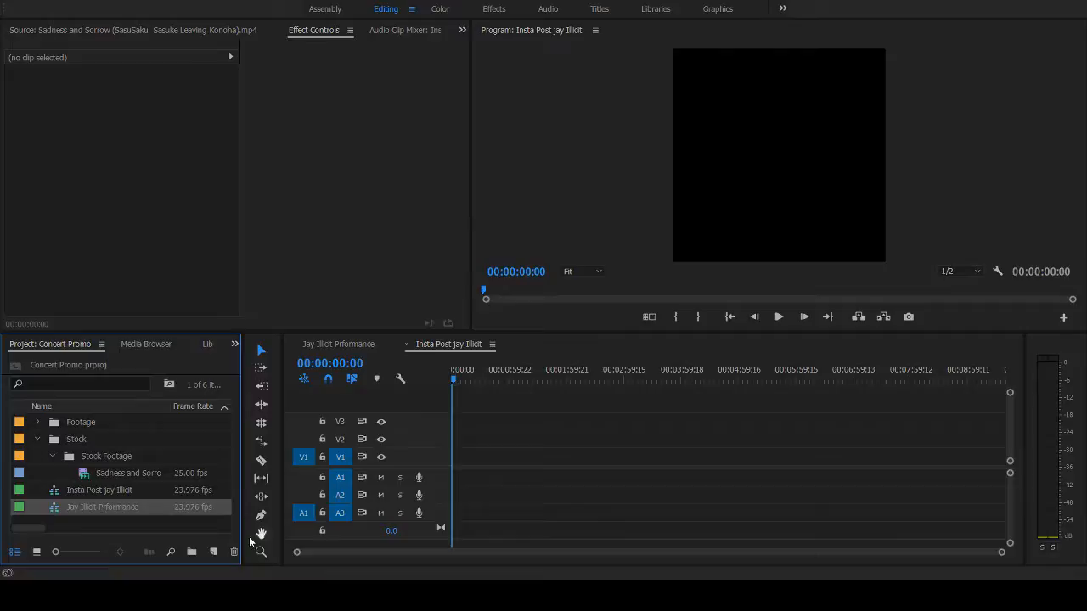
double_click(60, 509)
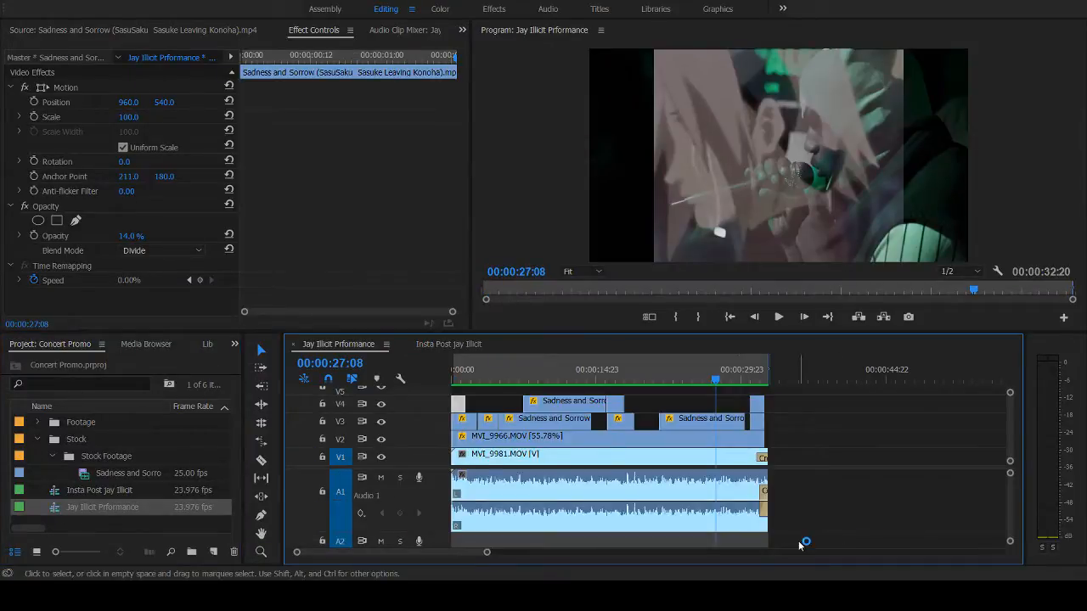
drag(798, 540, 448, 395)
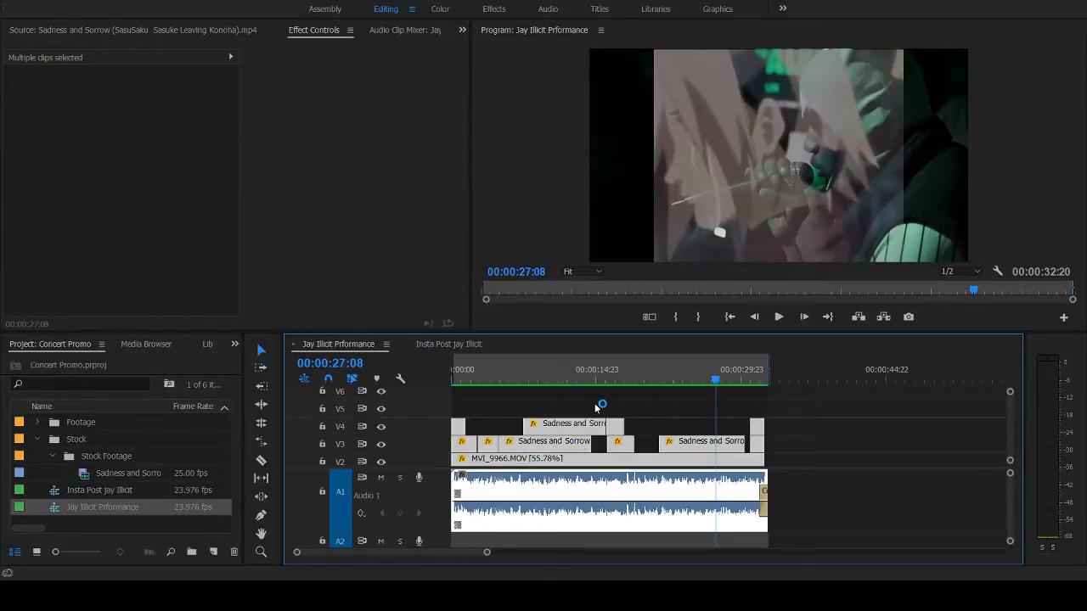
click(445, 344)
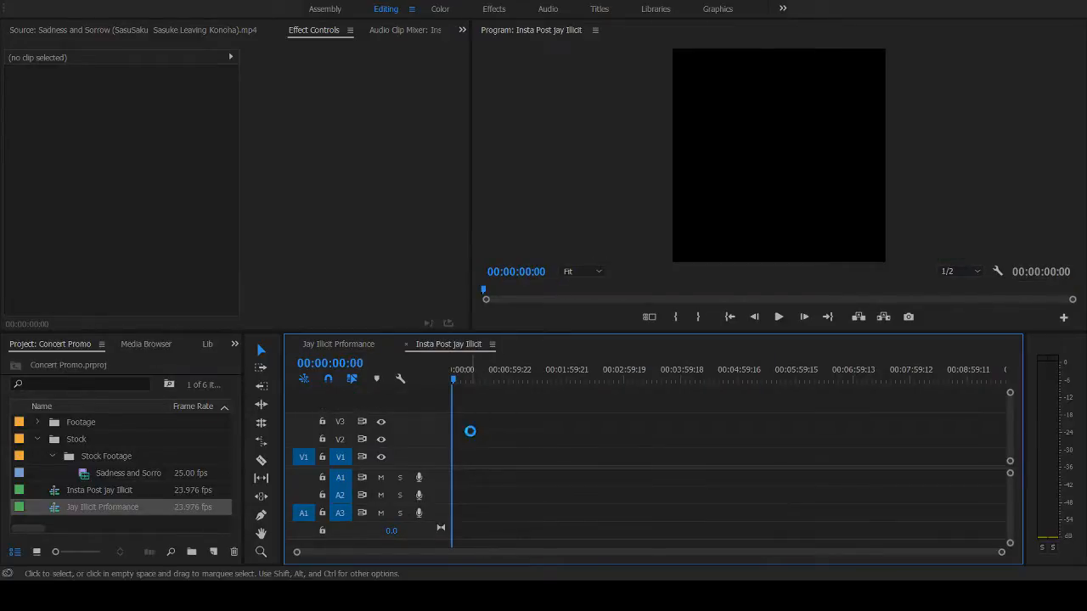
key(ctrl+v)
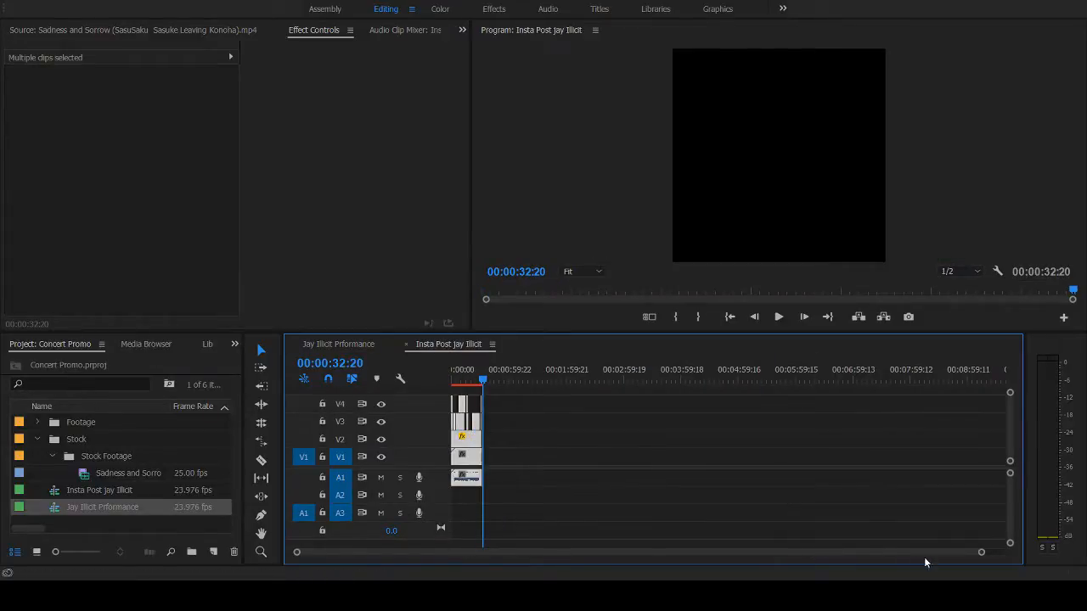
drag(982, 554, 725, 561)
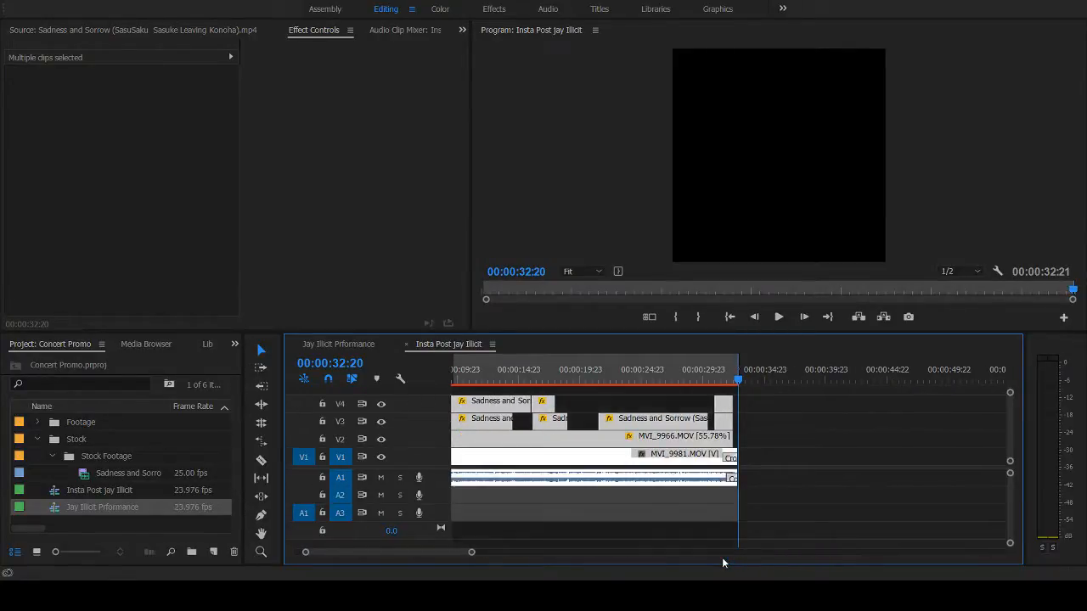
- Examine how the copied layers fit the square frame at 00:00:23:00, and compare with the original performance sequence
click(619, 381)
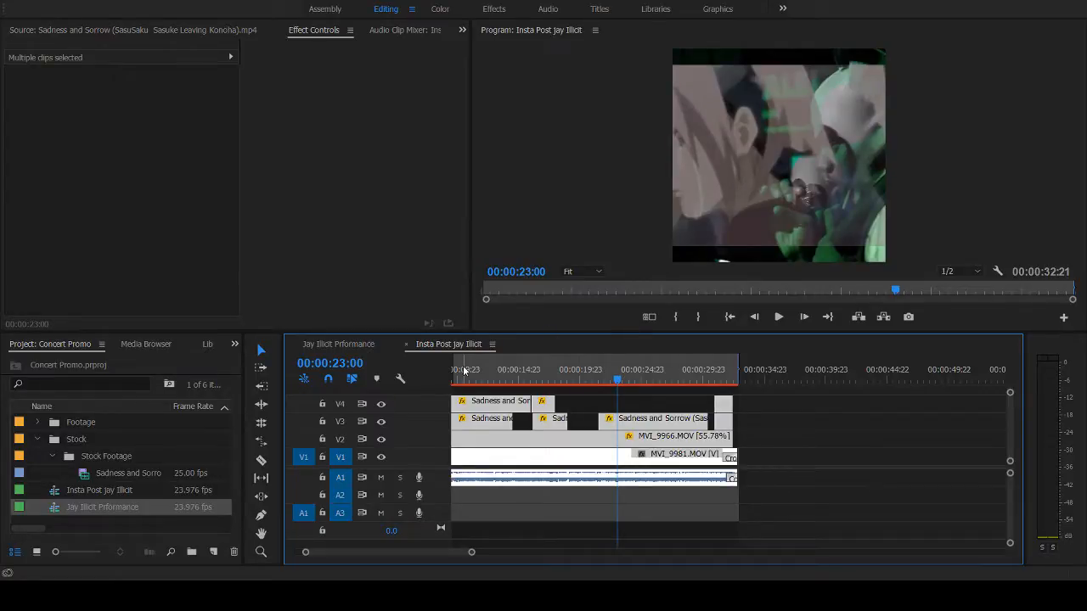
click(332, 345)
click(463, 344)
click(118, 513)
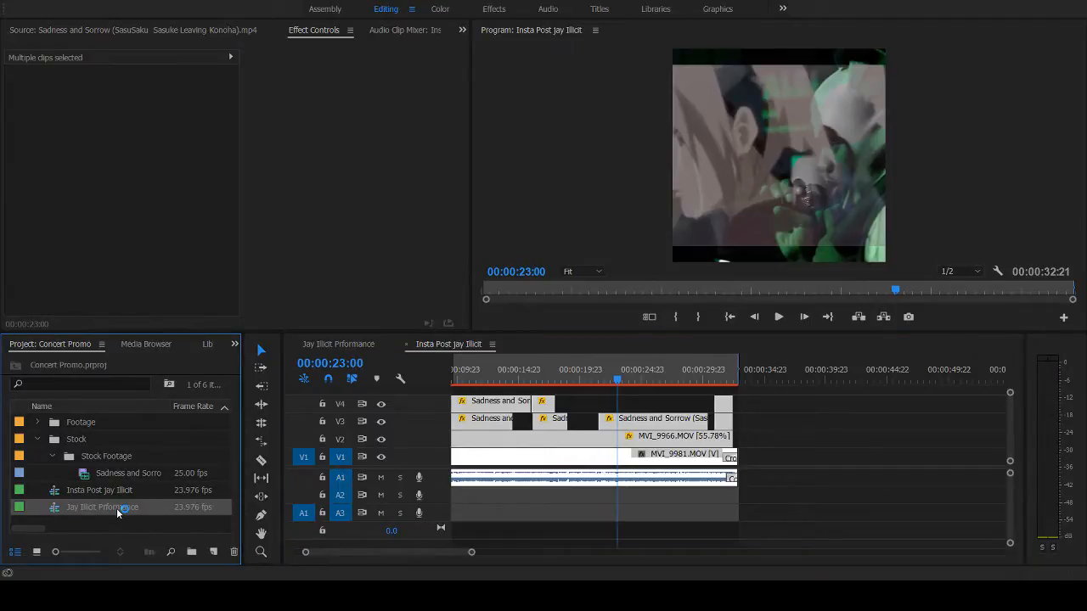
click(611, 523)
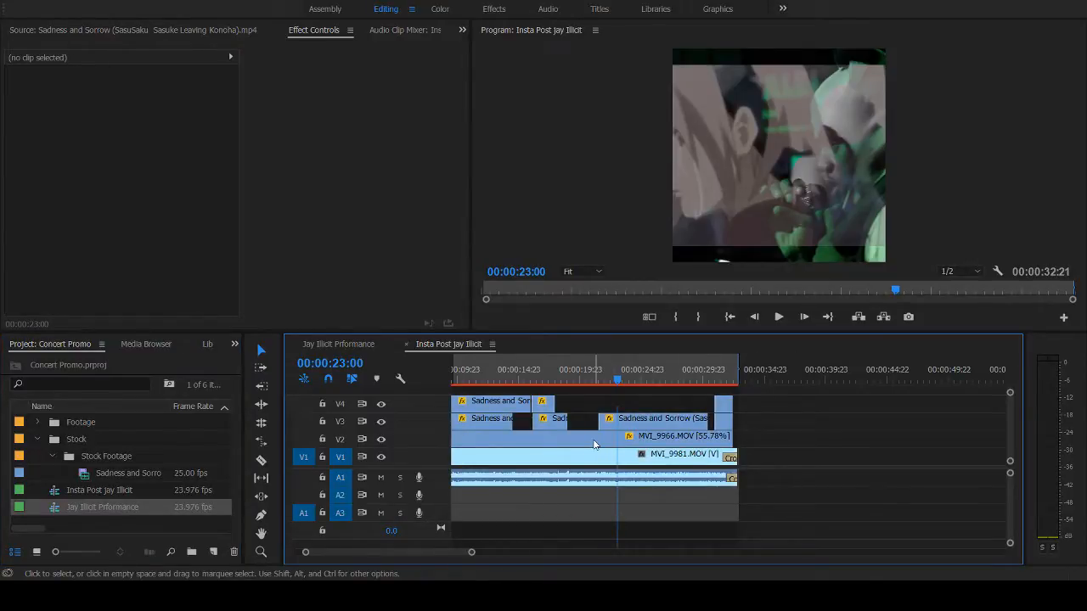
drag(764, 443, 372, 378)
click(863, 430)
drag(863, 430, 442, 408)
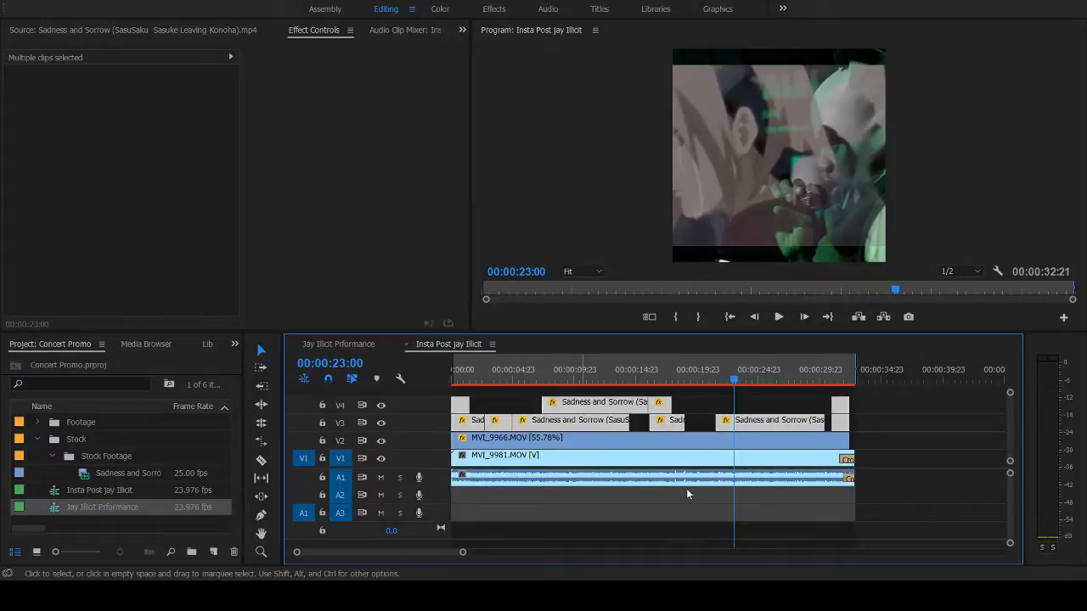
click(915, 419)
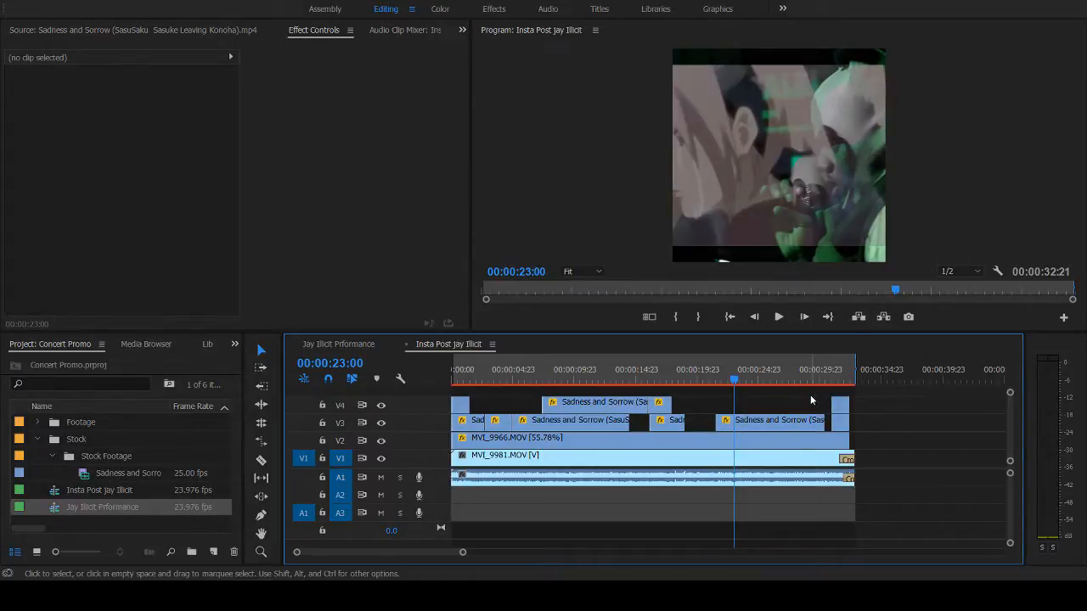
- Check the square sequence's frames near 00:00:31:09 and at its start, and play it through from 00:00:00:00
click(839, 384)
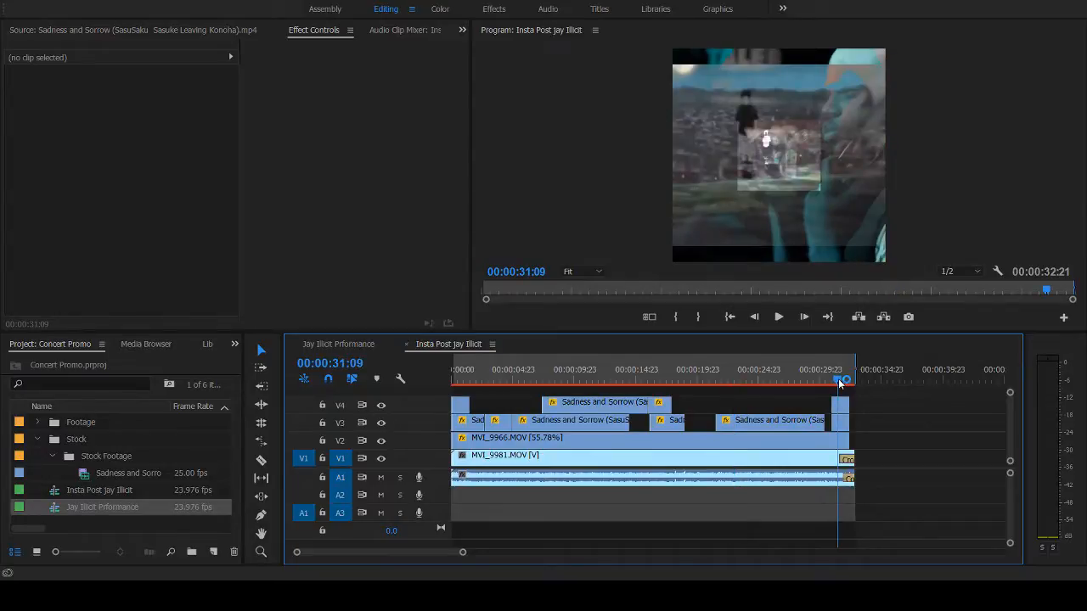
click(467, 379)
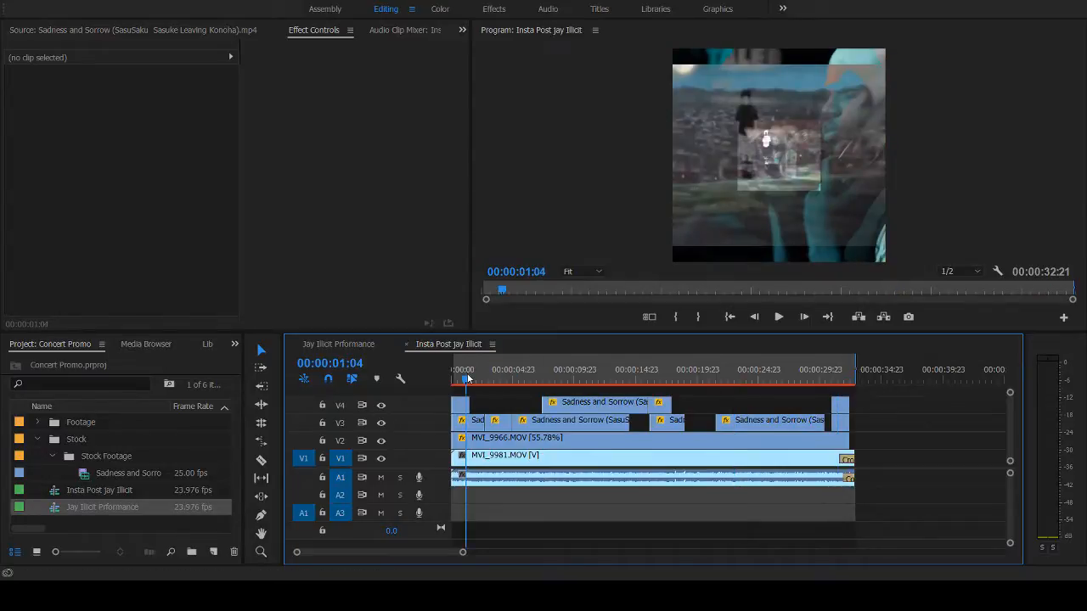
click(454, 382)
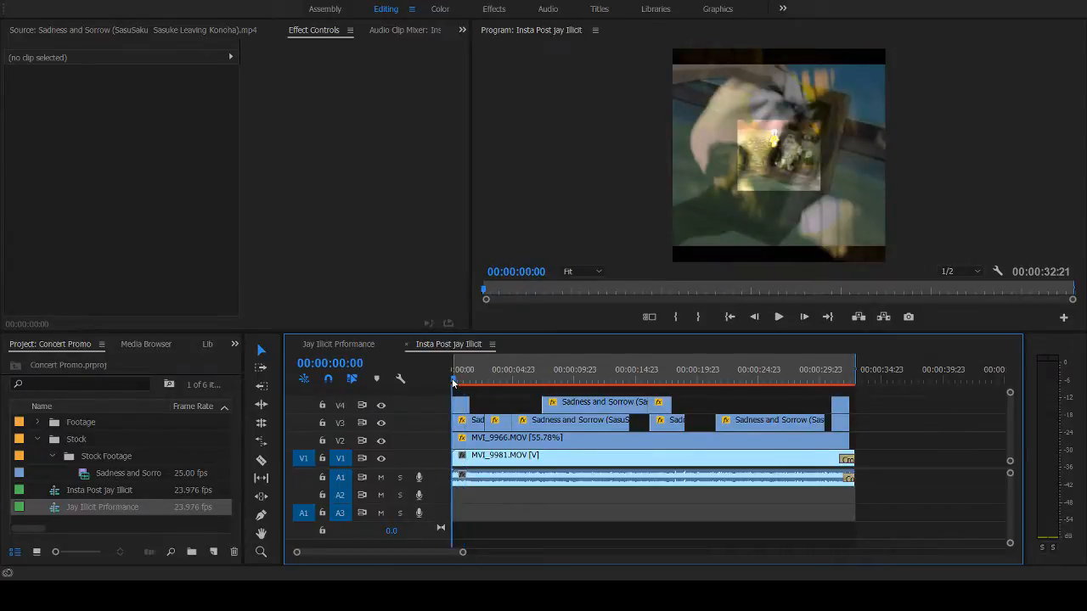
key(space)
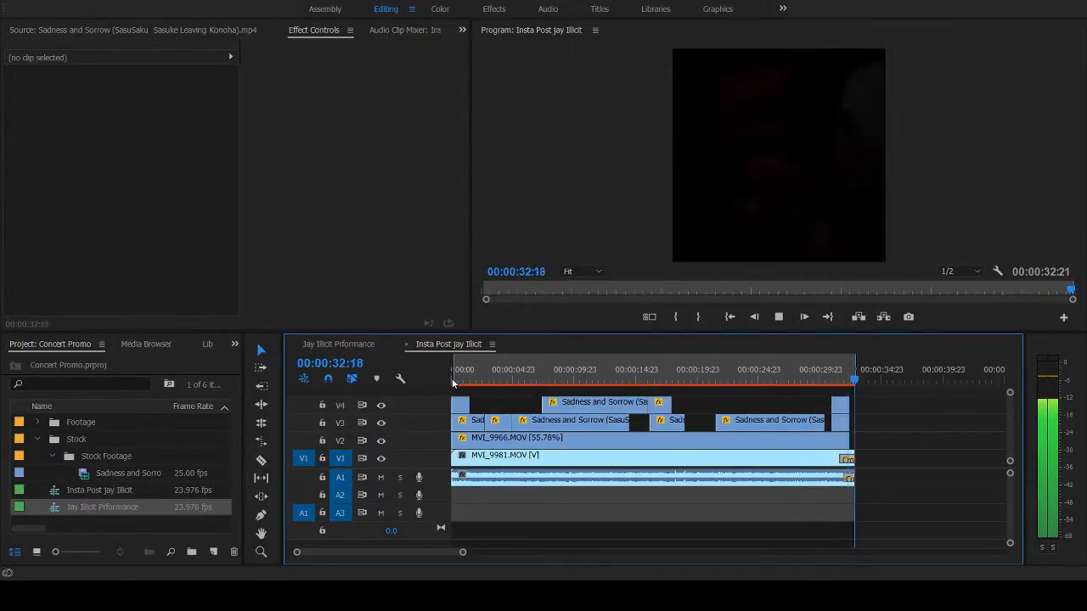
- Inspect the motion settings of MVI_9981.MOV on V1 at 00:00:15:20, and play the square sequence from 00:00:01:04 to its end
click(647, 376)
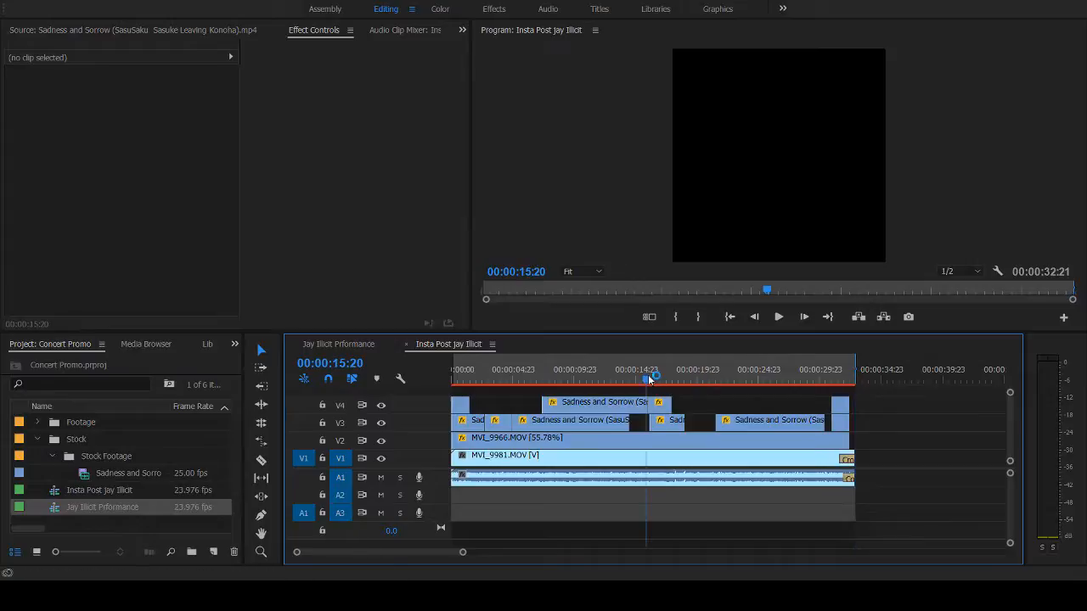
click(763, 463)
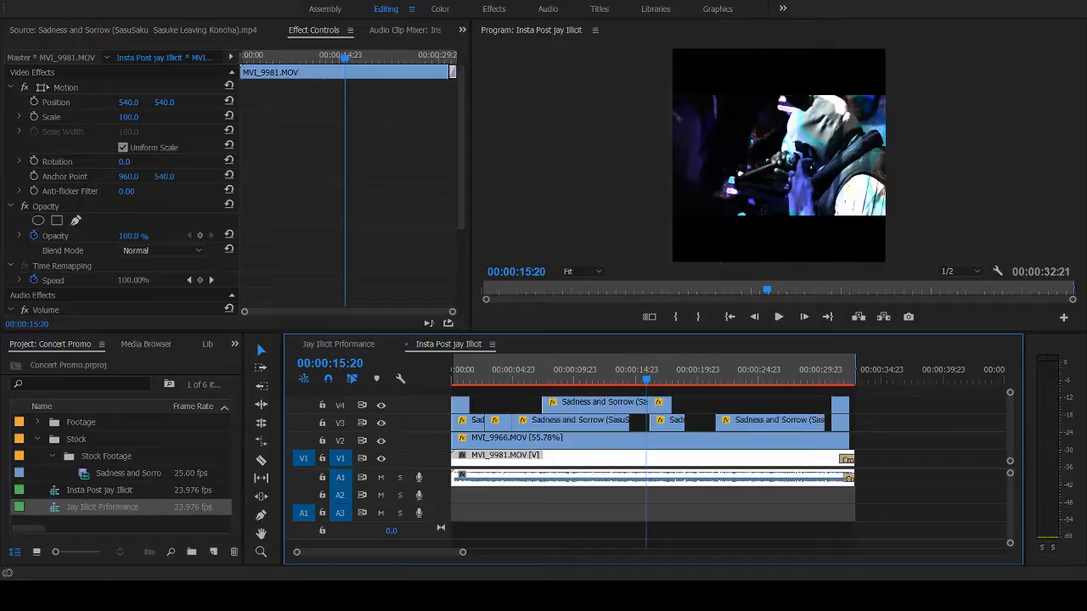
click(467, 380)
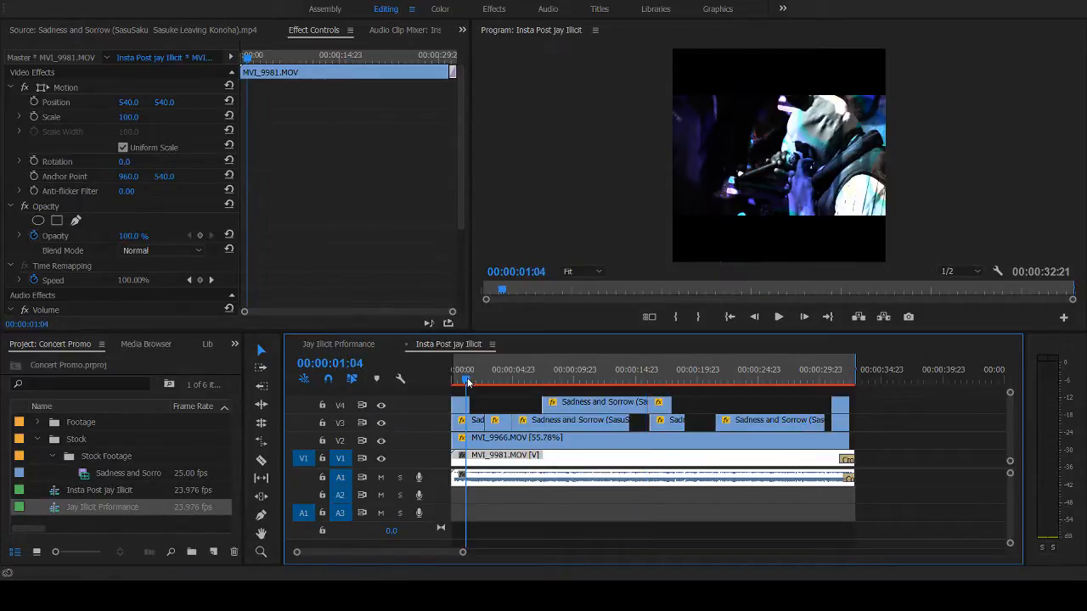
key(space)
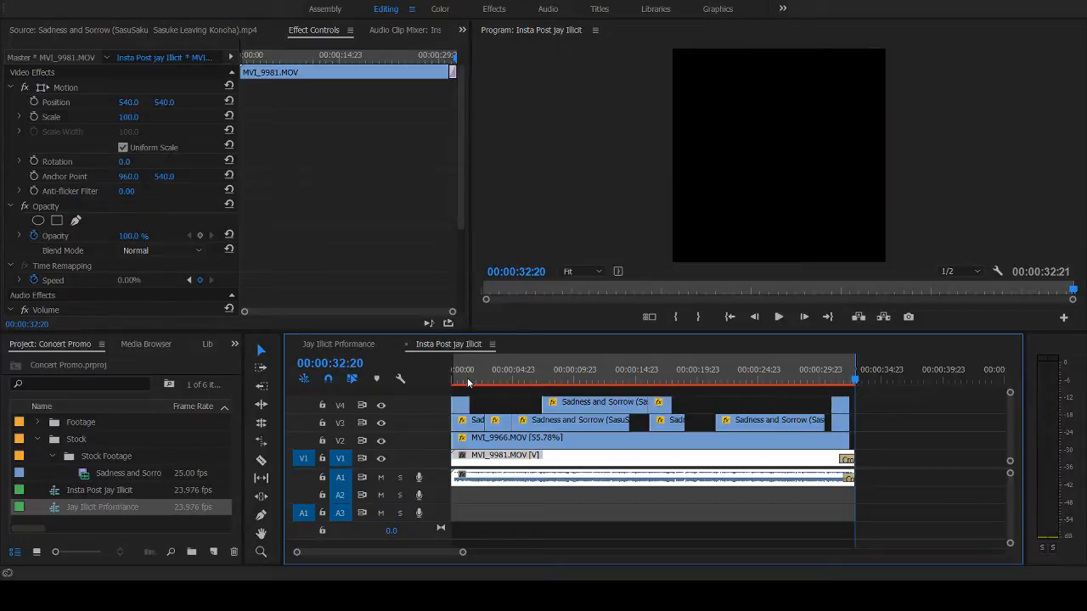
- Scrub the square sequence's stock overlays from about 00:00:01:04 to 00:00:11:15, and play it again from the beginning
click(467, 380)
drag(468, 380, 544, 385)
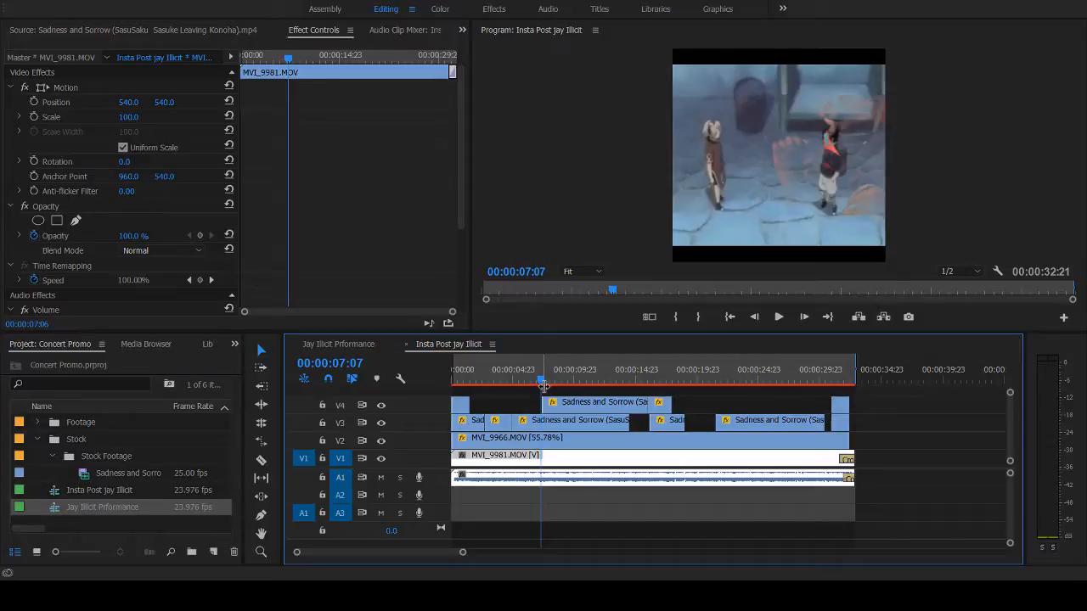
drag(544, 384, 594, 384)
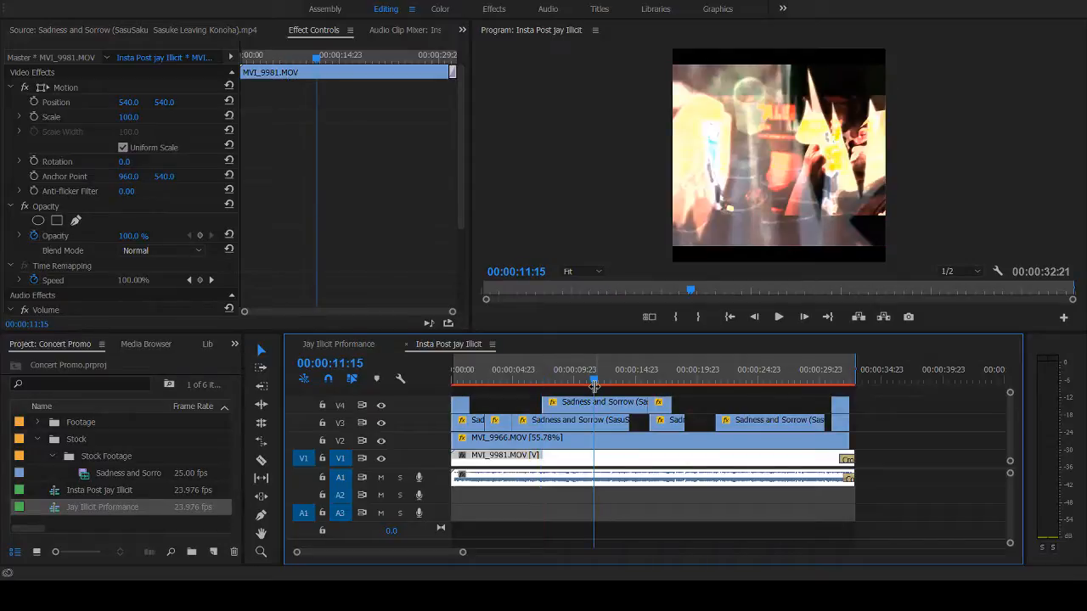
drag(595, 387, 392, 417)
key(space)
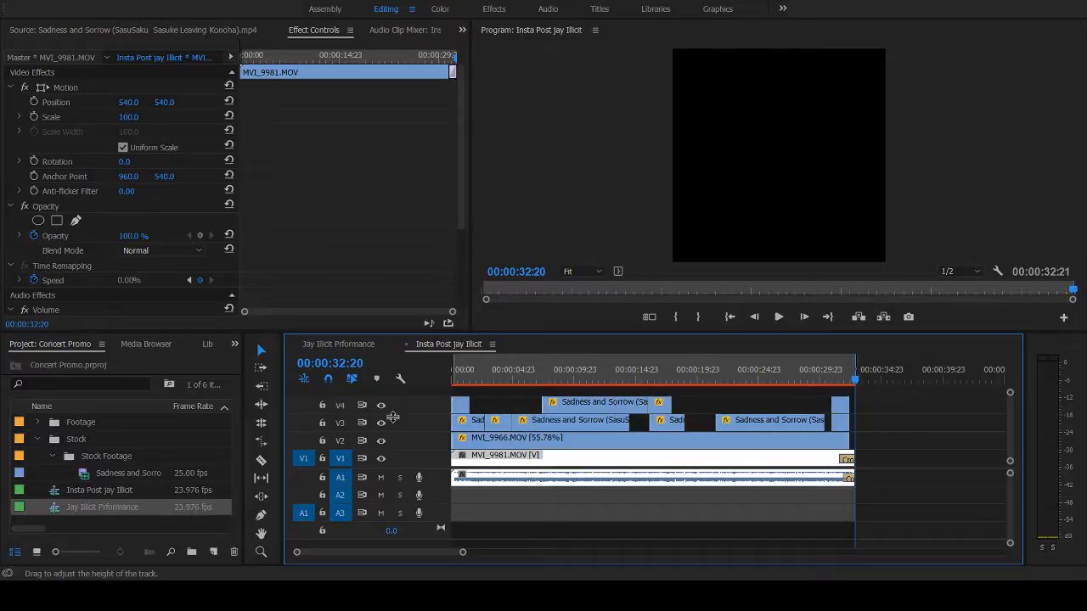
- Check the square sequence at 00:00:30:09 and 00:00:28:02, and undo the last resizing of the performance overlay
click(826, 381)
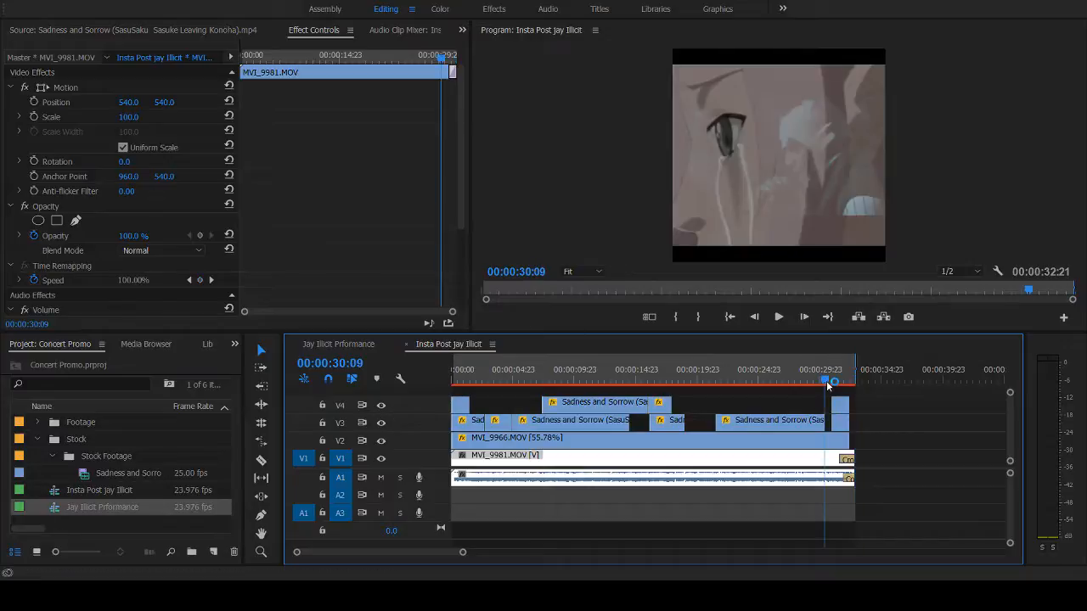
drag(828, 386, 800, 377)
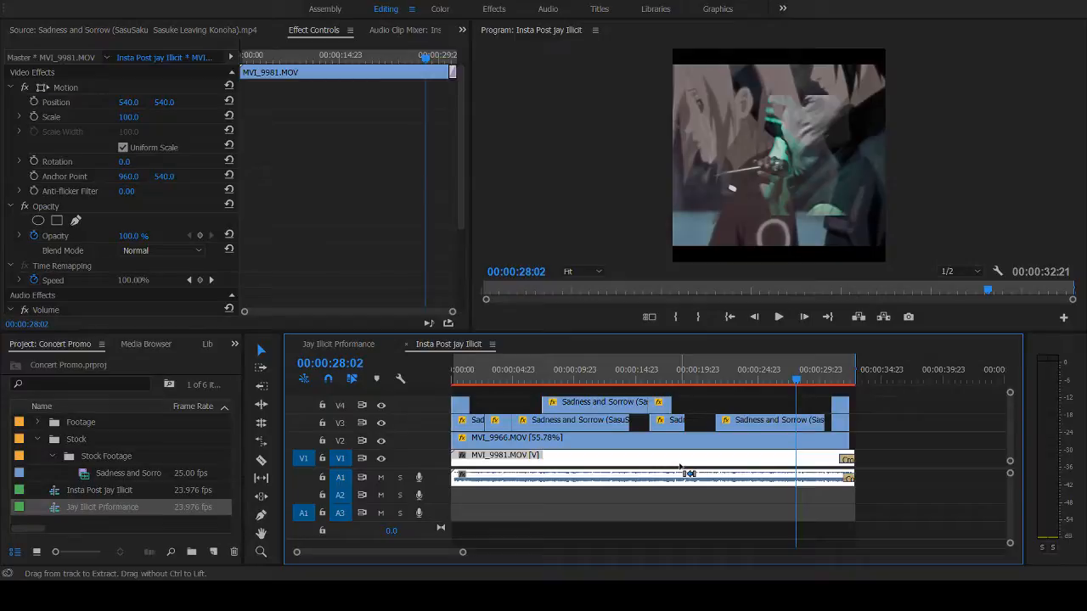
key(ctrl+z)
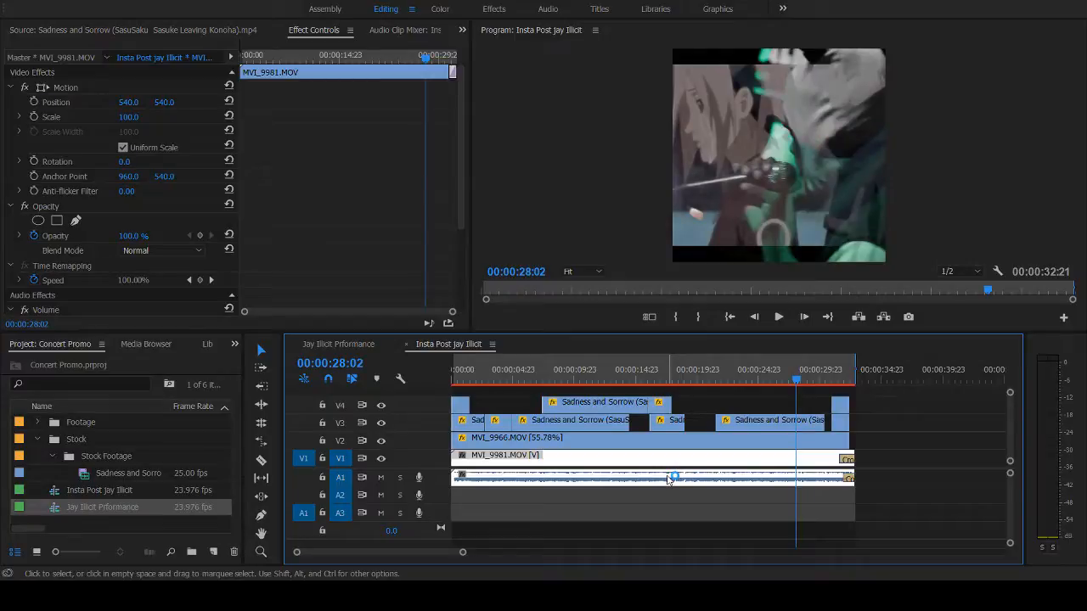
- Play the square sequence through to its end, replay it from 00:00:00:06, and open its export settings
click(539, 369)
key(space)
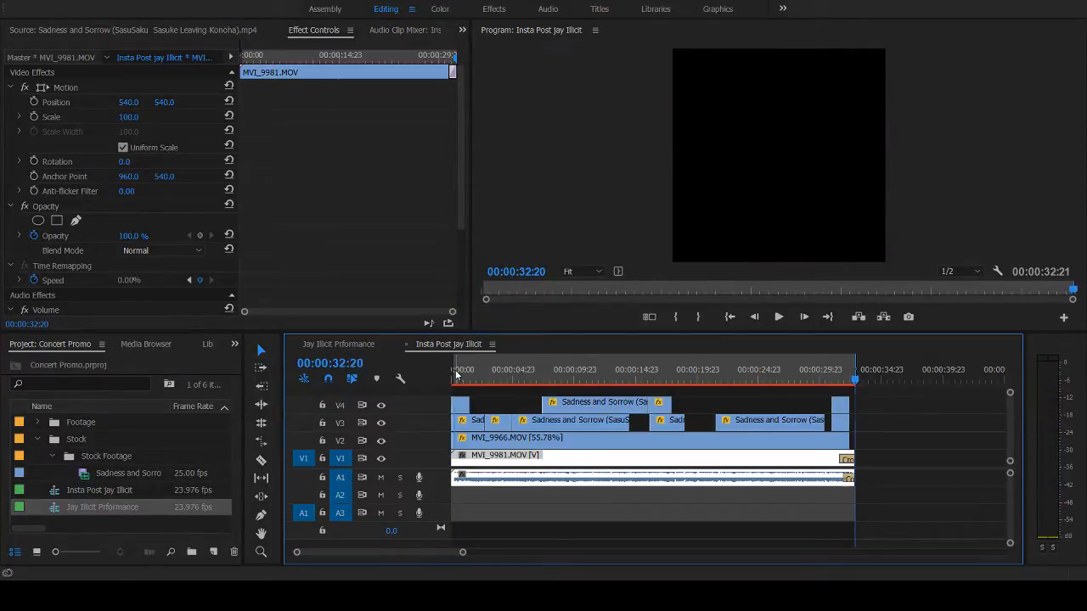
click(456, 372)
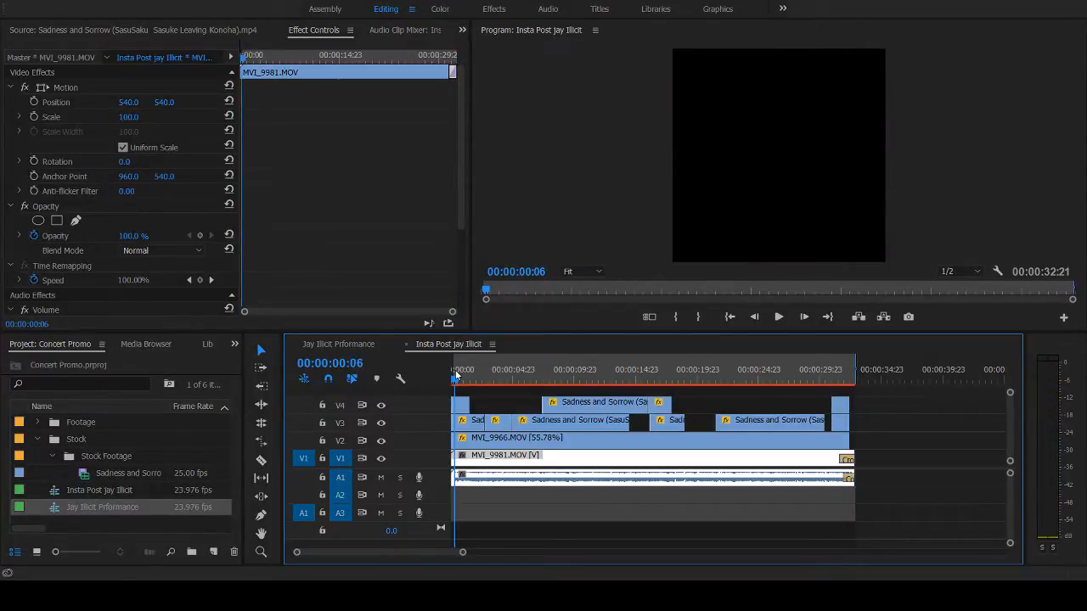
key(space)
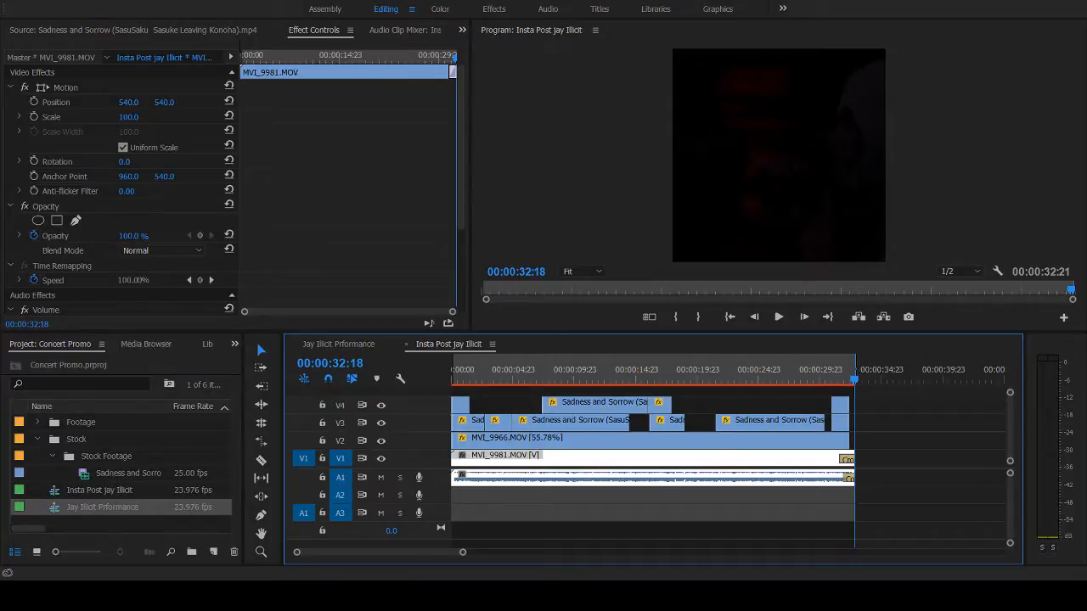
key(ctrl+m)
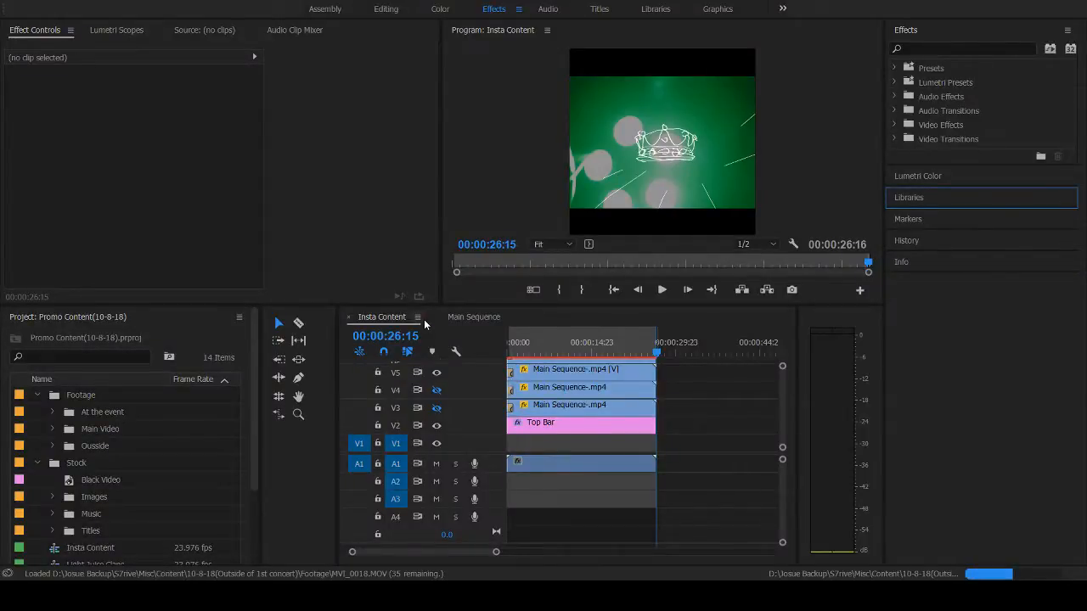
- Examine the stacked video tracks of the Insta Content sequence, from the Top Bar layer up to the title on V10
drag(491, 554, 513, 548)
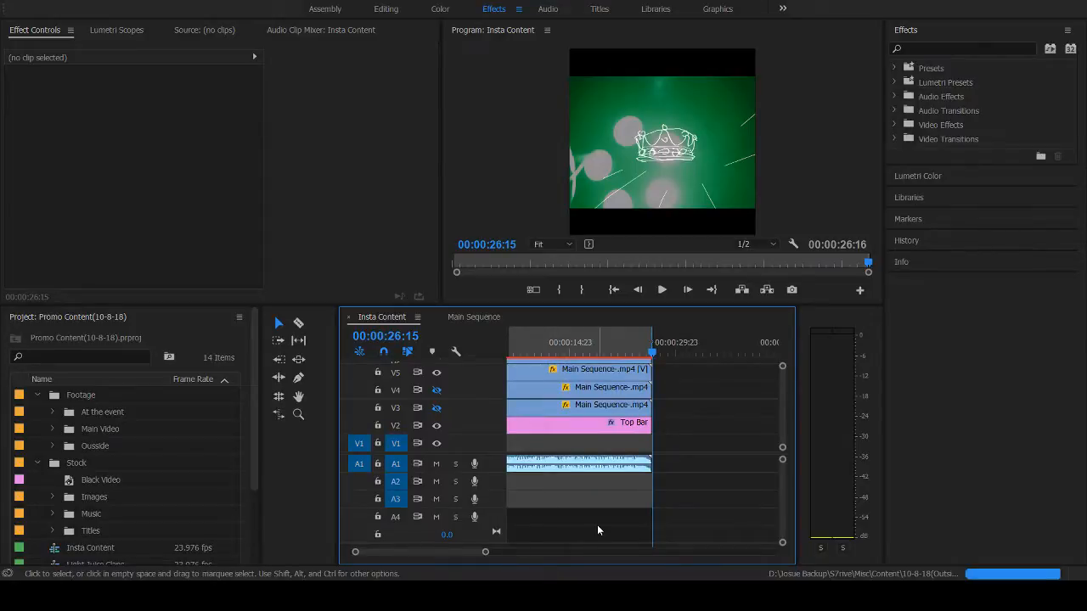
scroll(597, 527, up, 2)
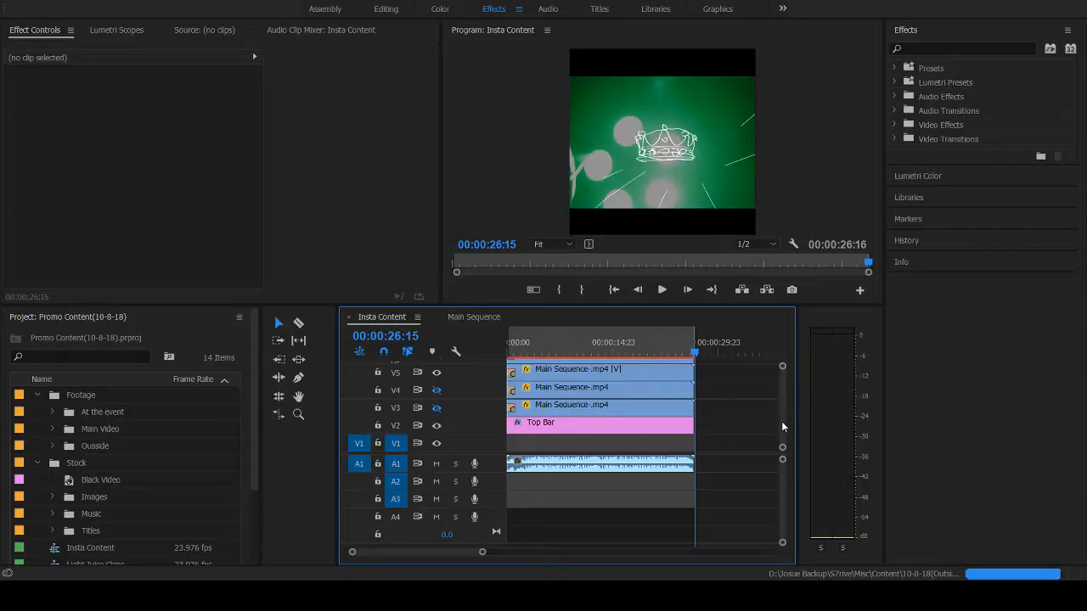
scroll(781, 421, up, 5)
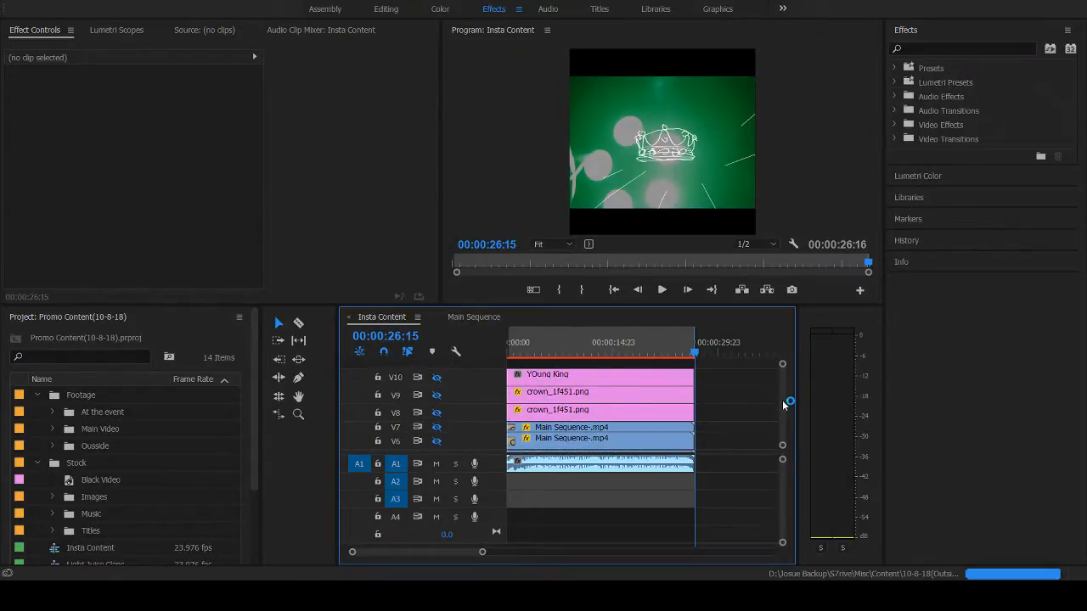
scroll(784, 405, down, 5)
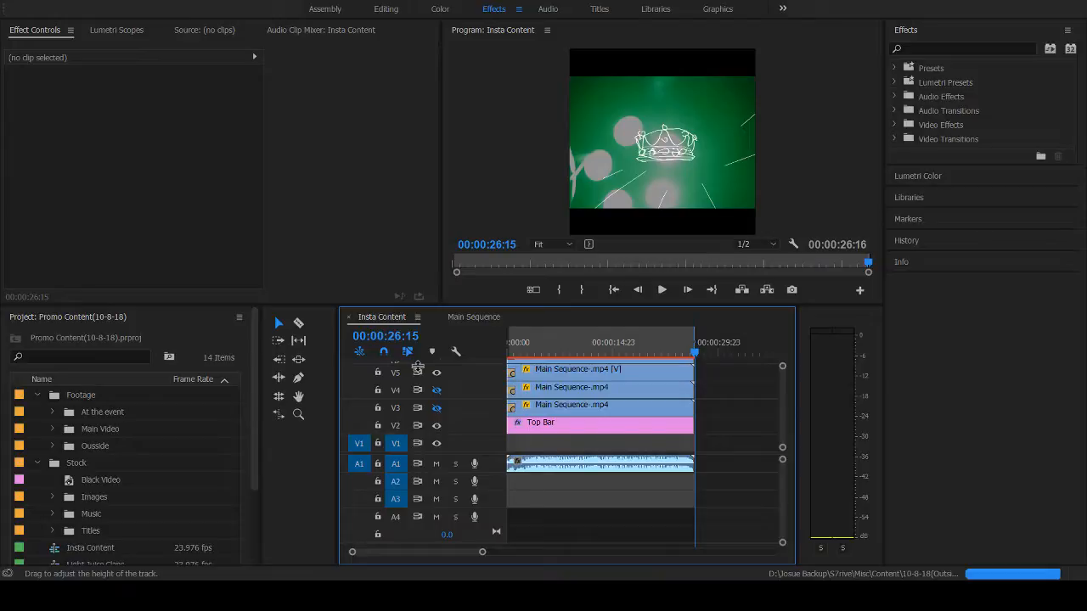
- Open the Main Sequence, reveal its clips down to V1, play its opening, and return to 00:00:00:00
click(474, 317)
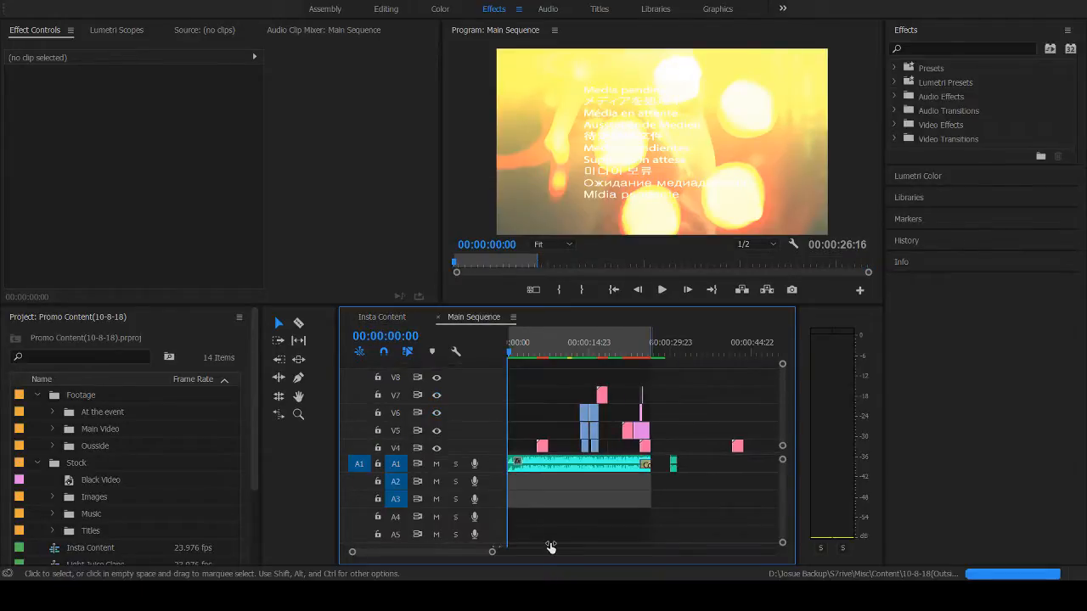
drag(492, 552, 473, 553)
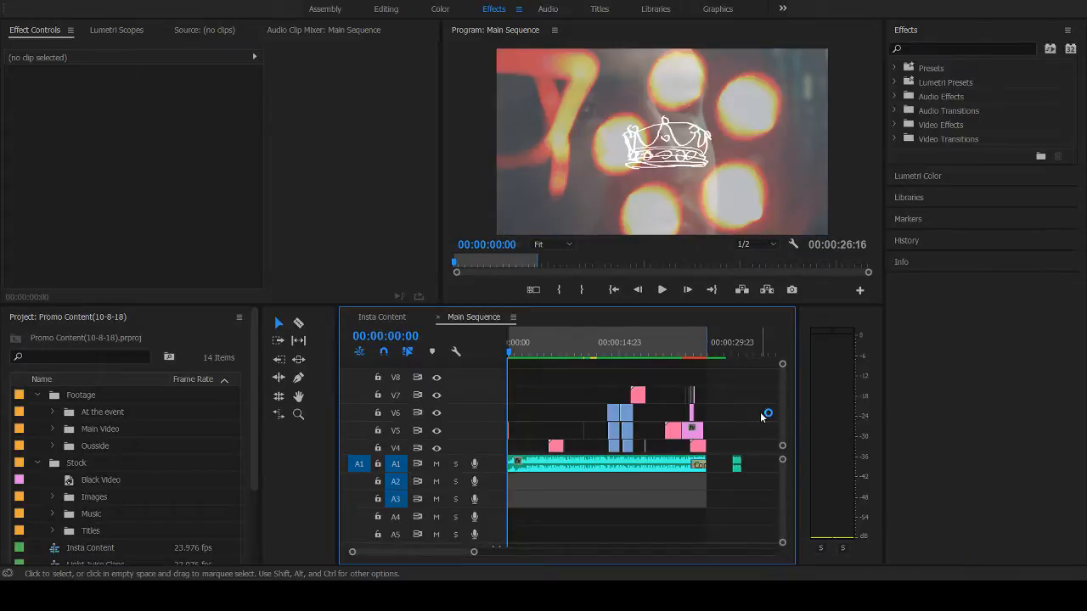
drag(782, 416, 785, 439)
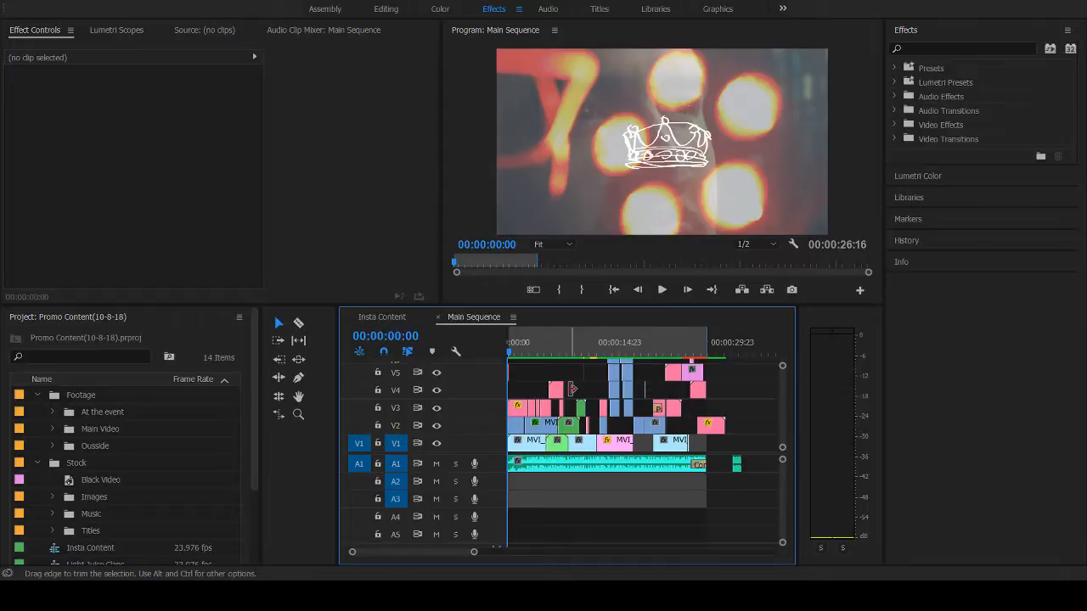
key(space)
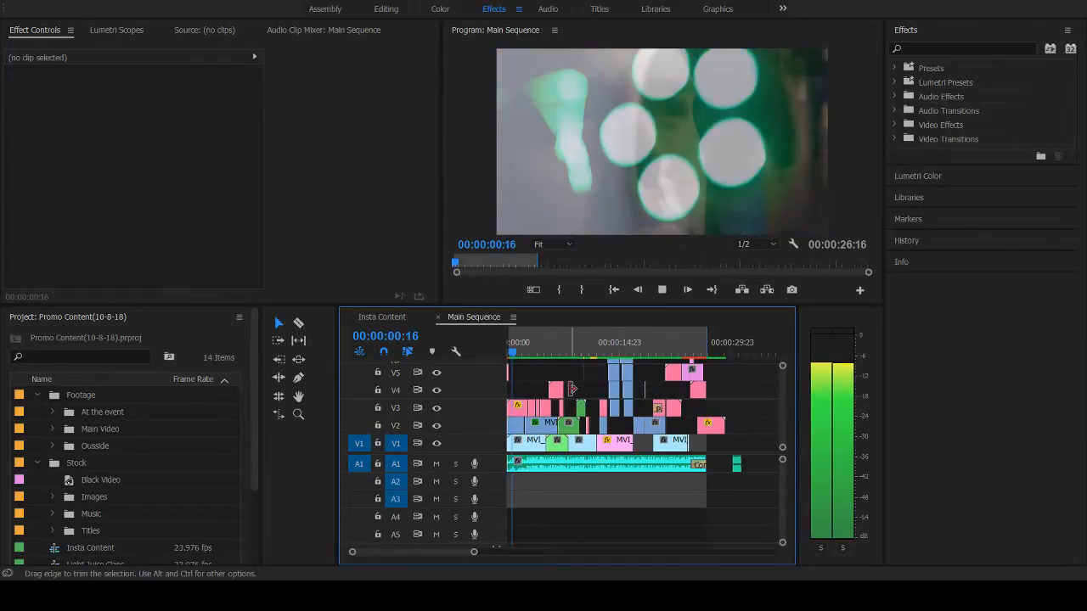
key(space)
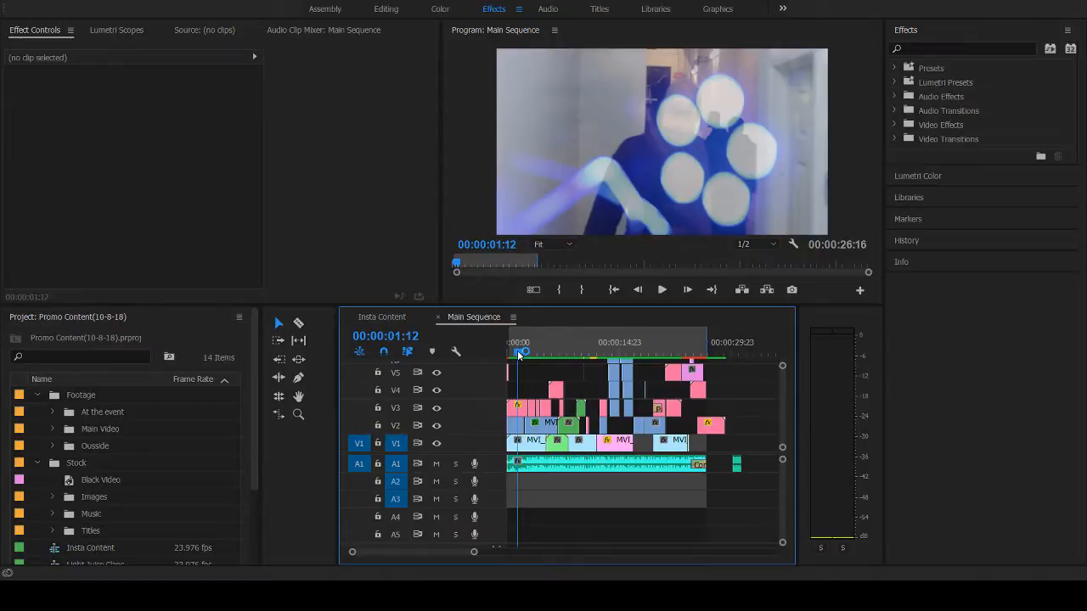
drag(522, 354, 486, 357)
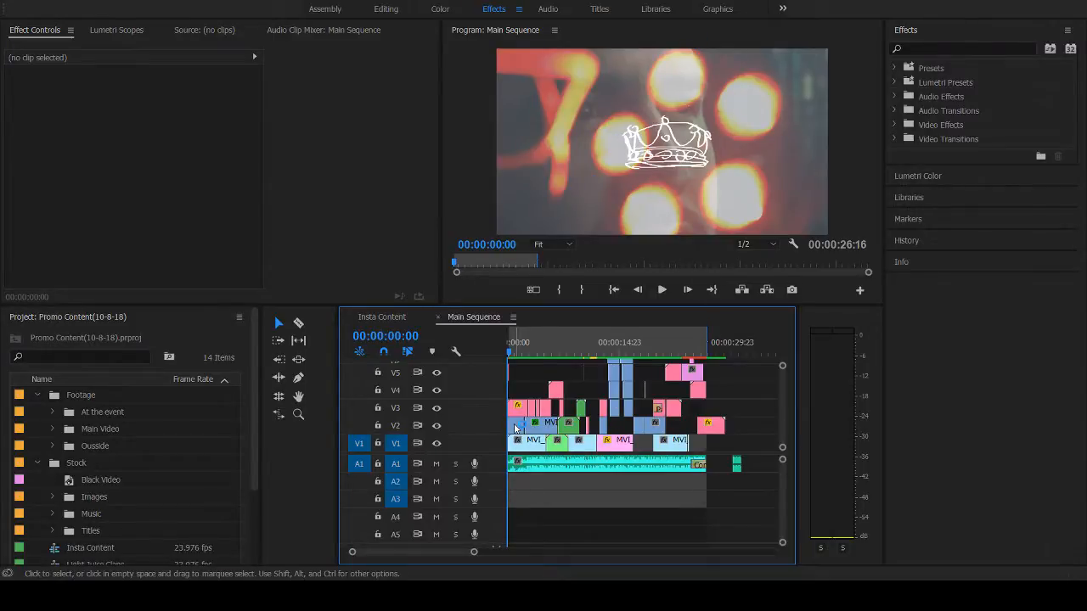
- Inspect the opening overlay clips MVI_0016.MOV on V2 and MVI_9966.MOV on V3 as sources, scrubbing through the light footage
click(513, 429)
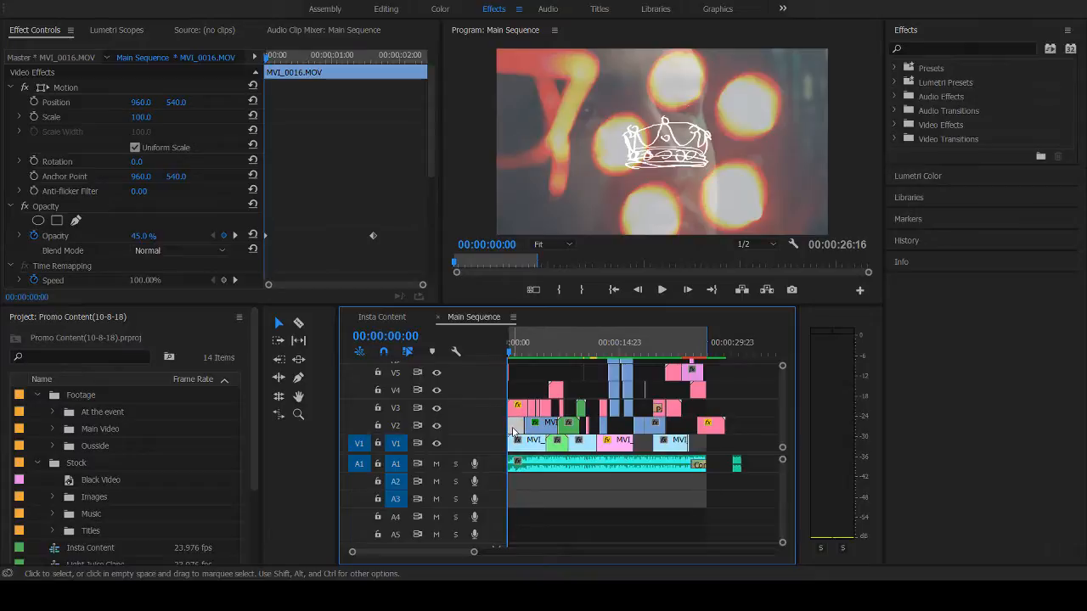
double_click(513, 430)
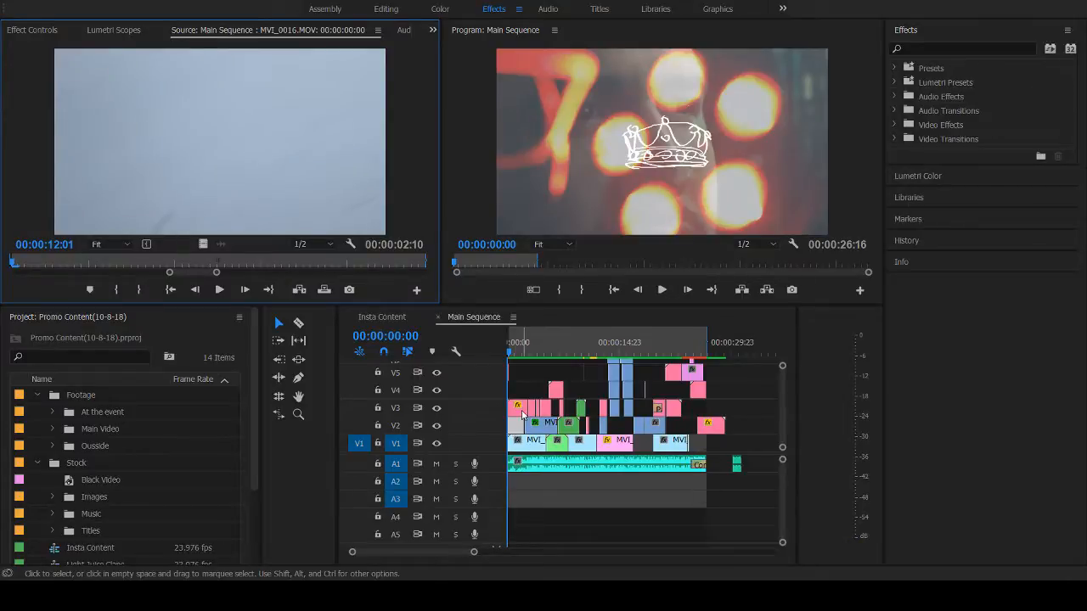
double_click(517, 416)
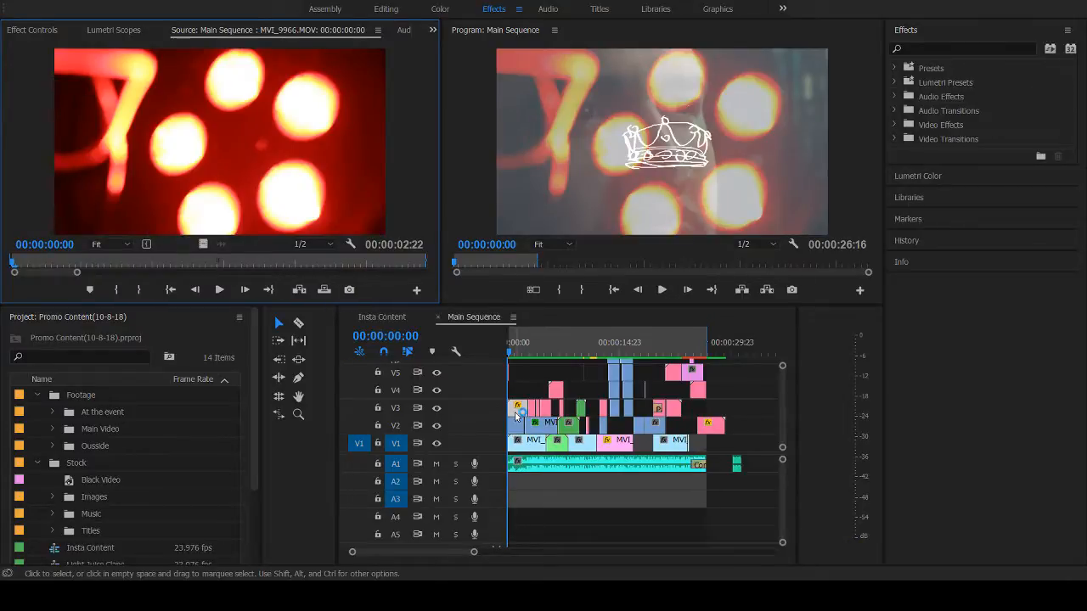
drag(13, 263, 338, 265)
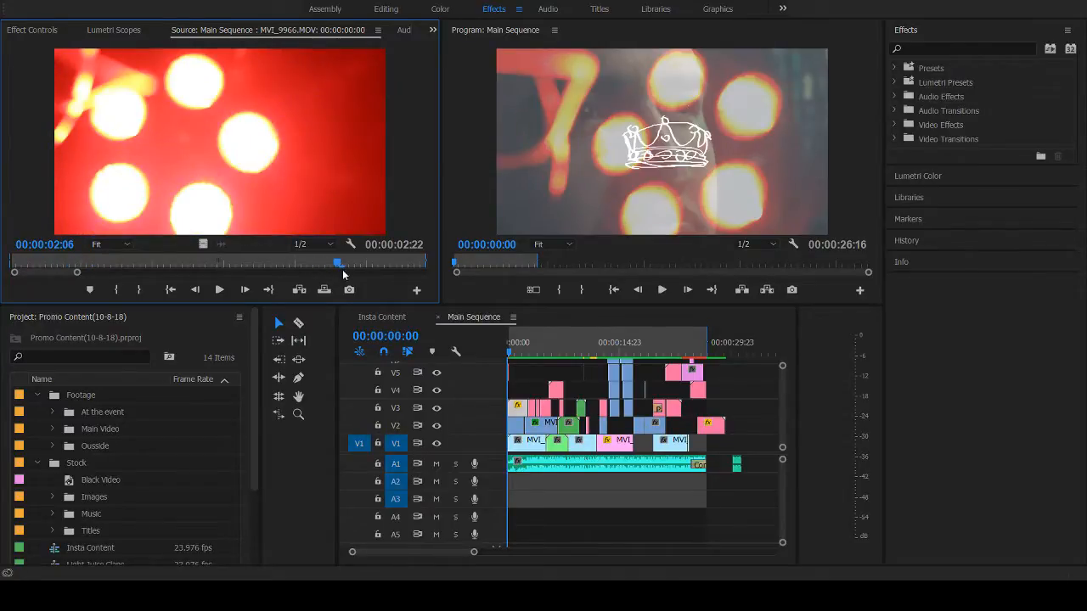
drag(344, 271, 50, 280)
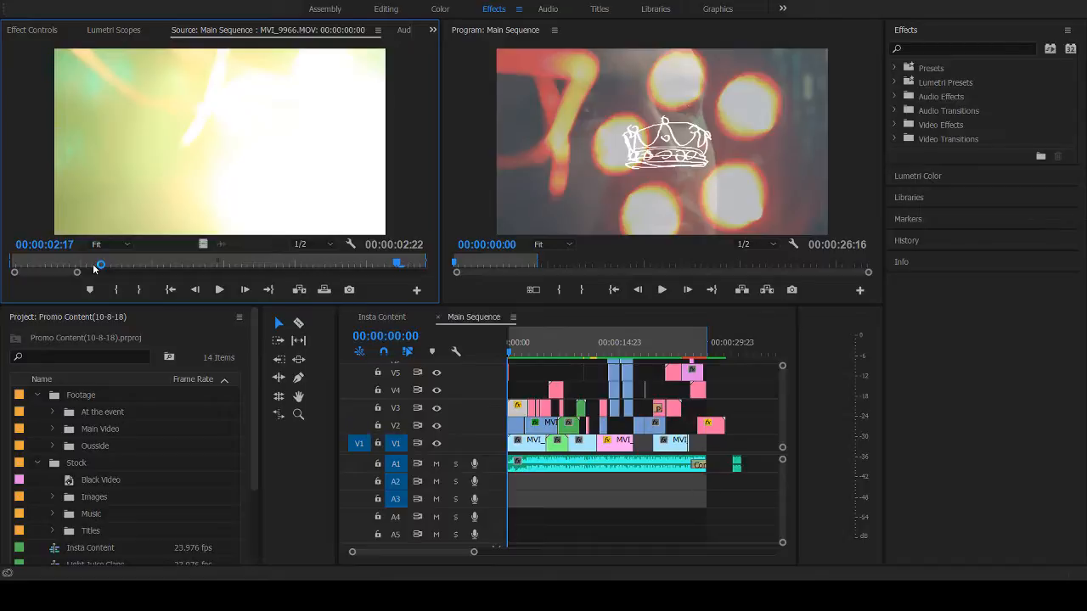
drag(94, 269, 91, 265)
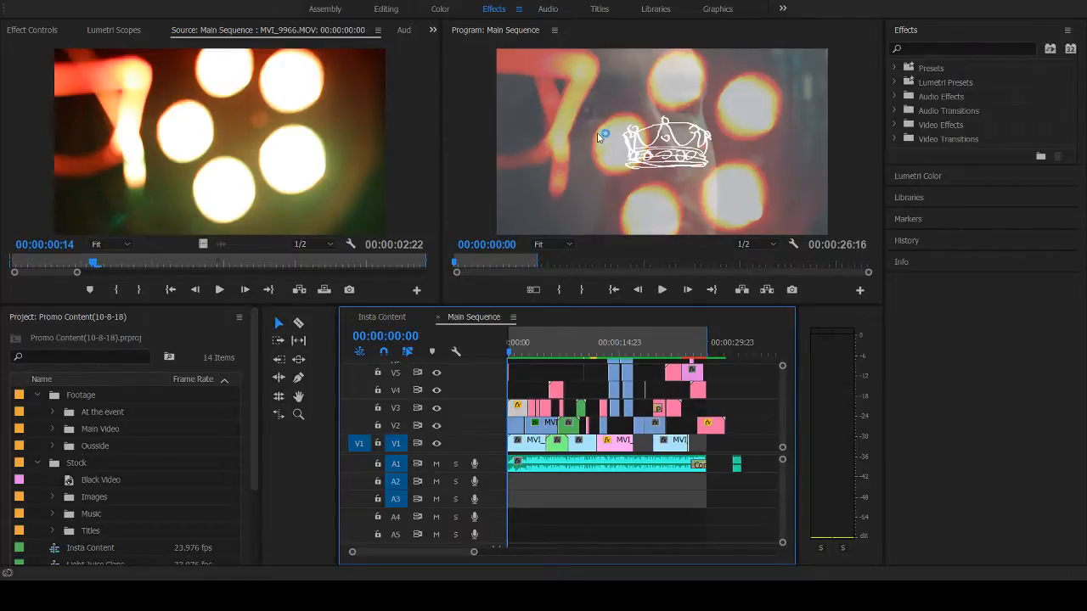
- Open the first V1 clip, MVI_0018.MOV, as a source and play and scrub its close-up footage up to 00:00:17:12
click(526, 448)
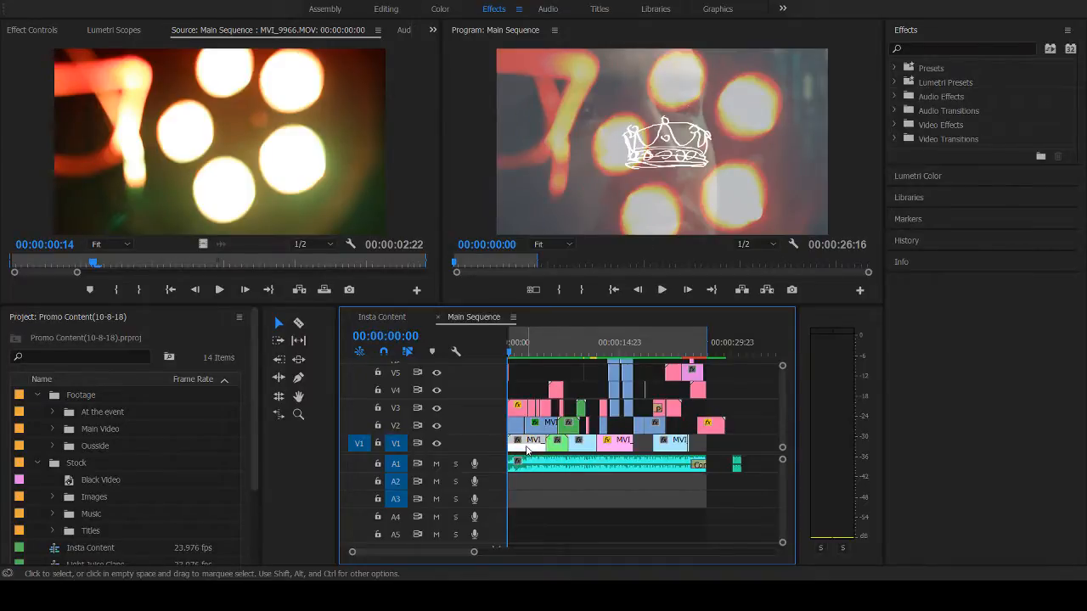
double_click(527, 448)
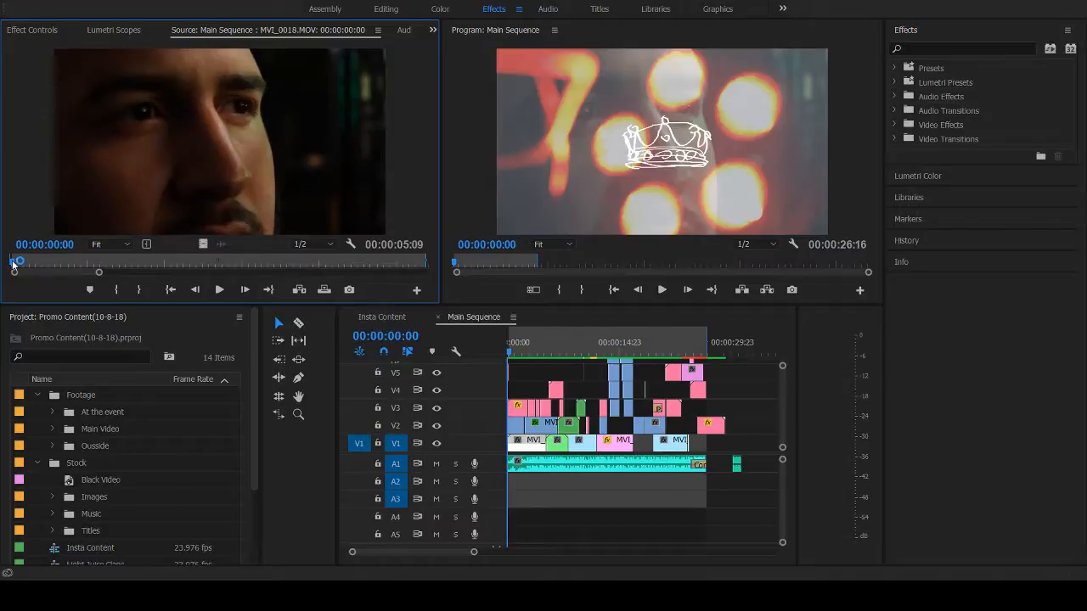
click(219, 290)
click(220, 291)
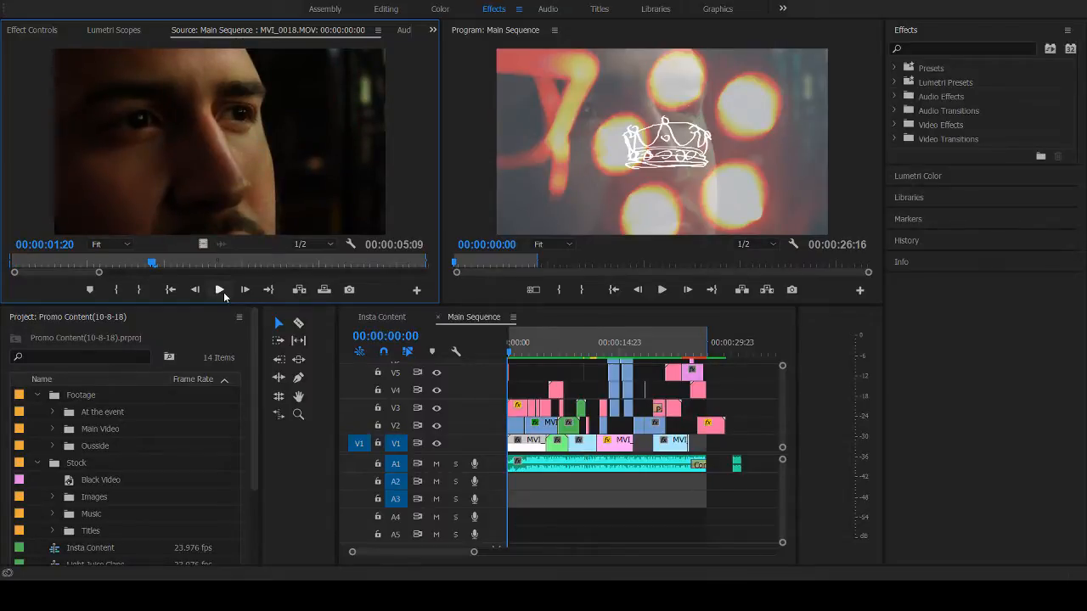
click(220, 292)
click(21, 265)
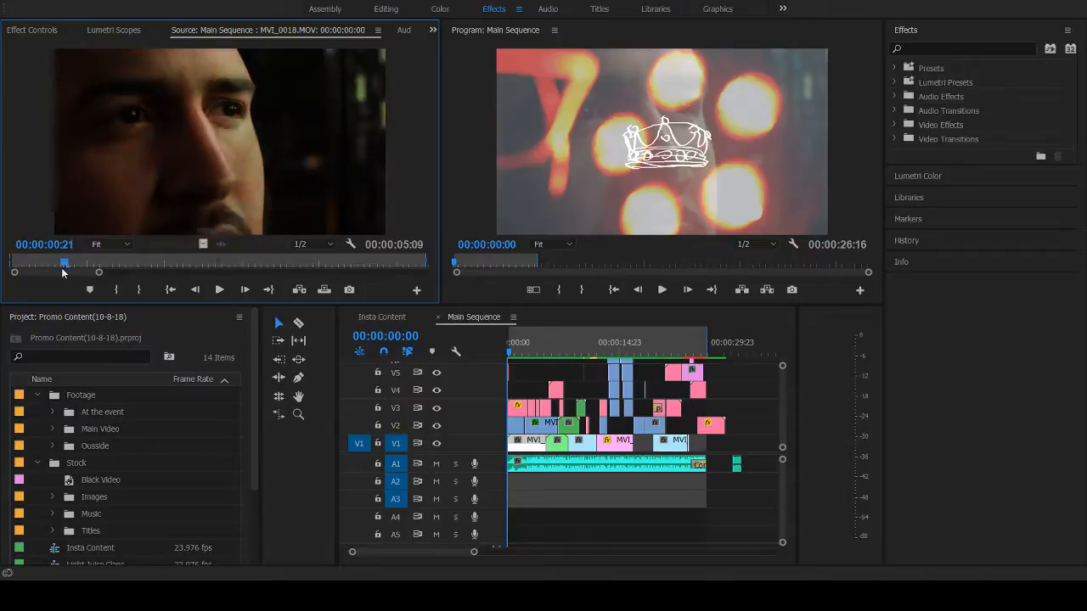
drag(21, 268, 6, 286)
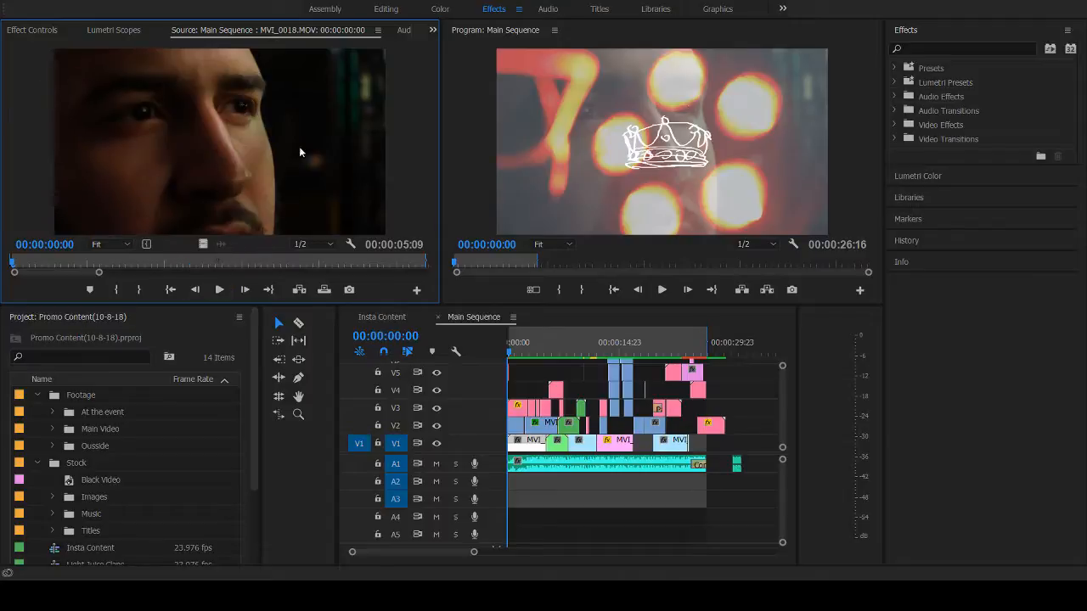
click(219, 290)
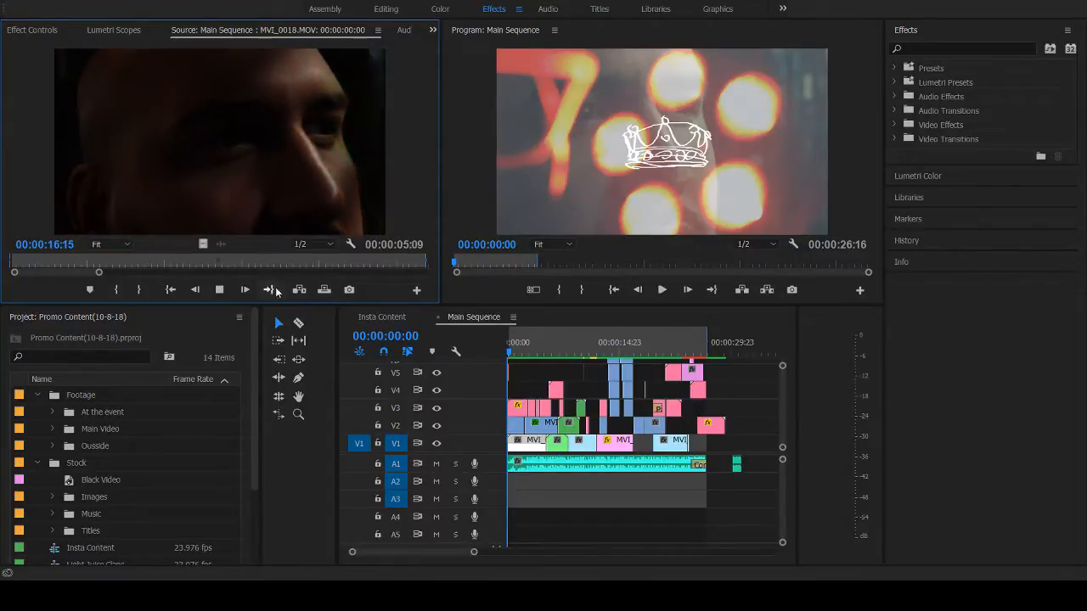
click(214, 290)
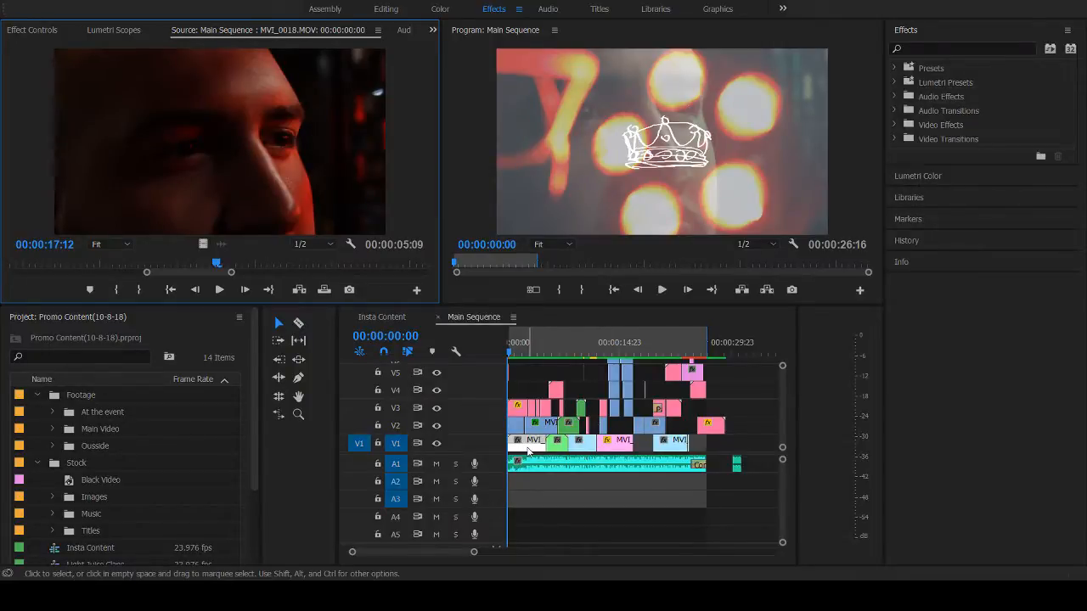
- Look over the remaining base clips on V1, and play the Main Sequence from its start to 00:00:03:07
click(560, 448)
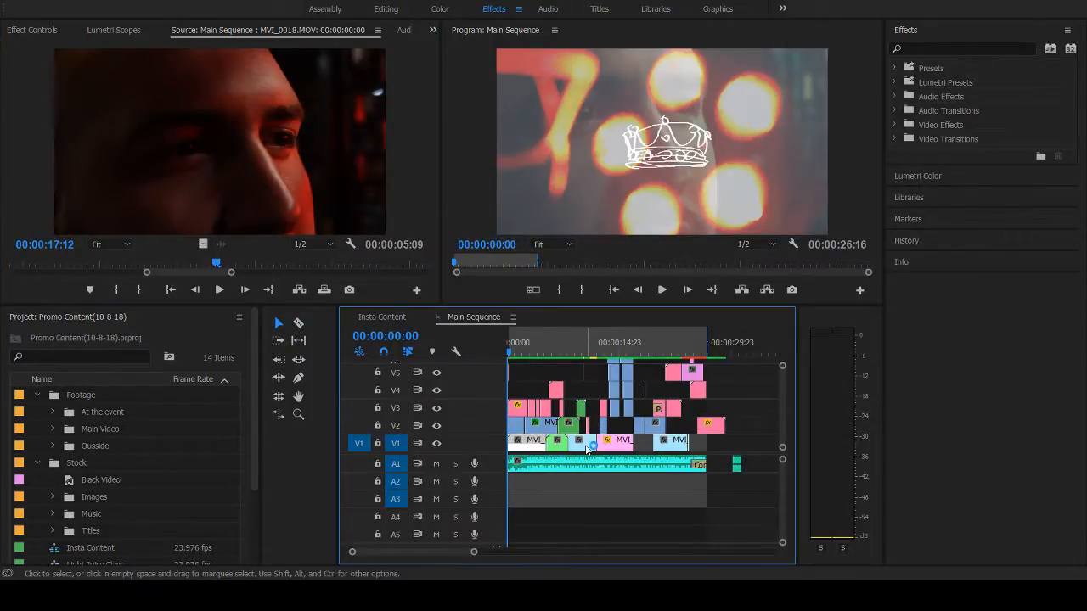
click(585, 450)
click(676, 450)
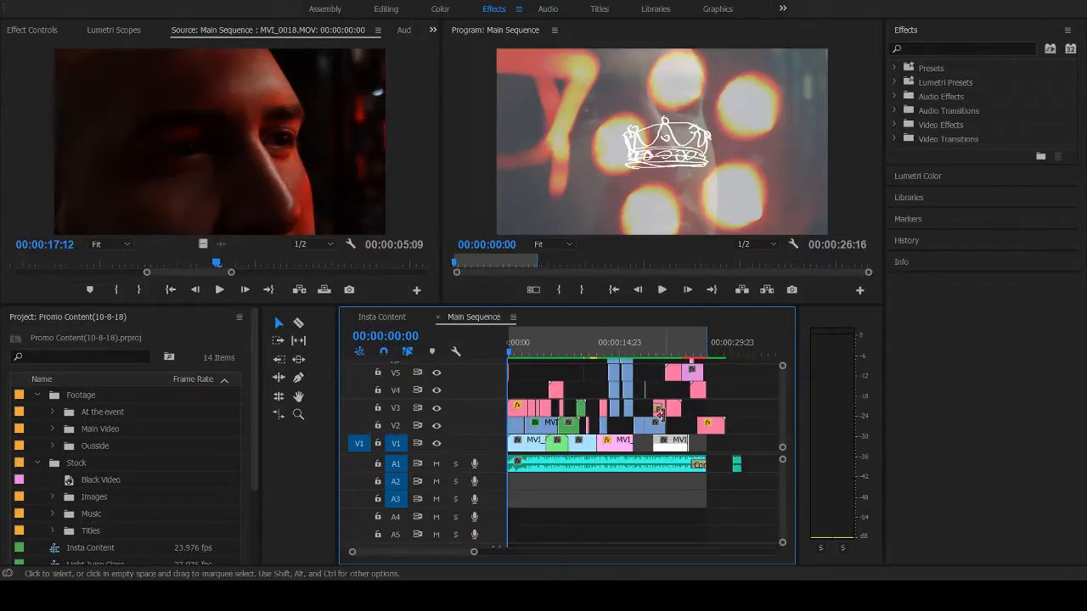
drag(487, 400, 487, 400)
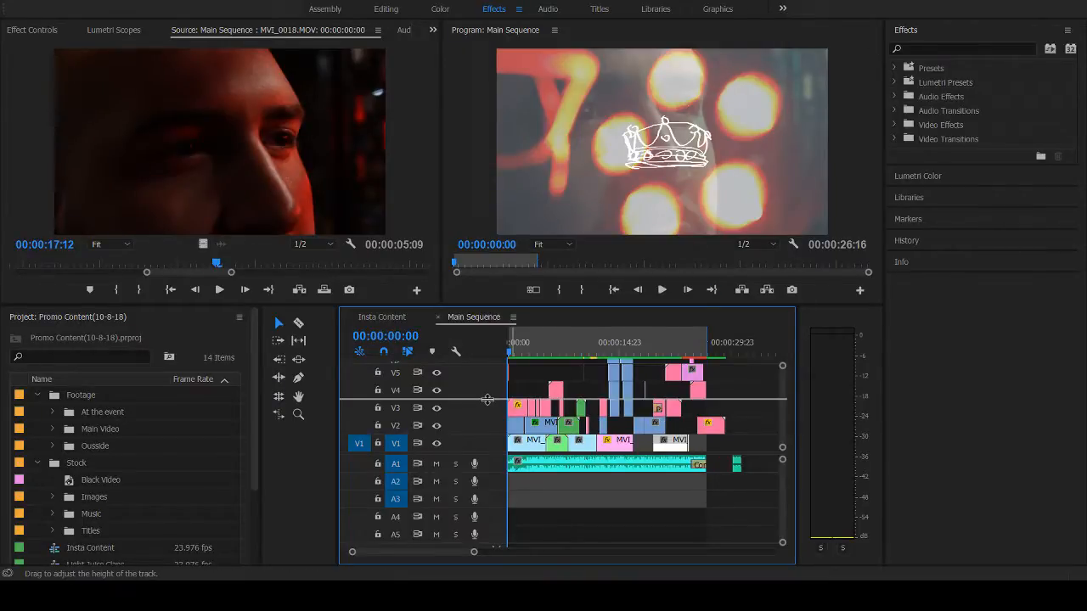
key(space)
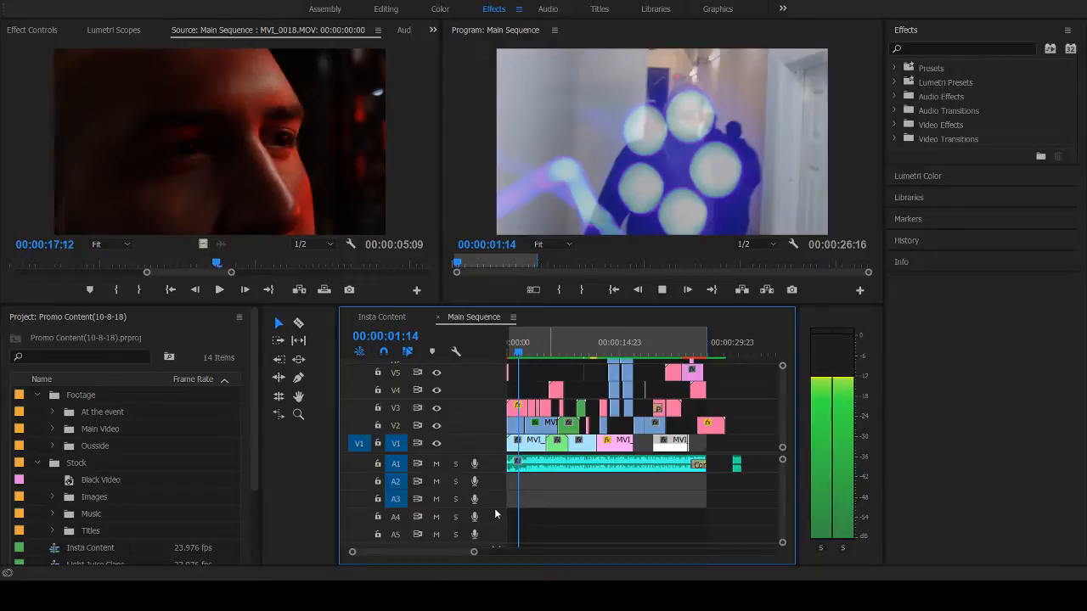
key(space)
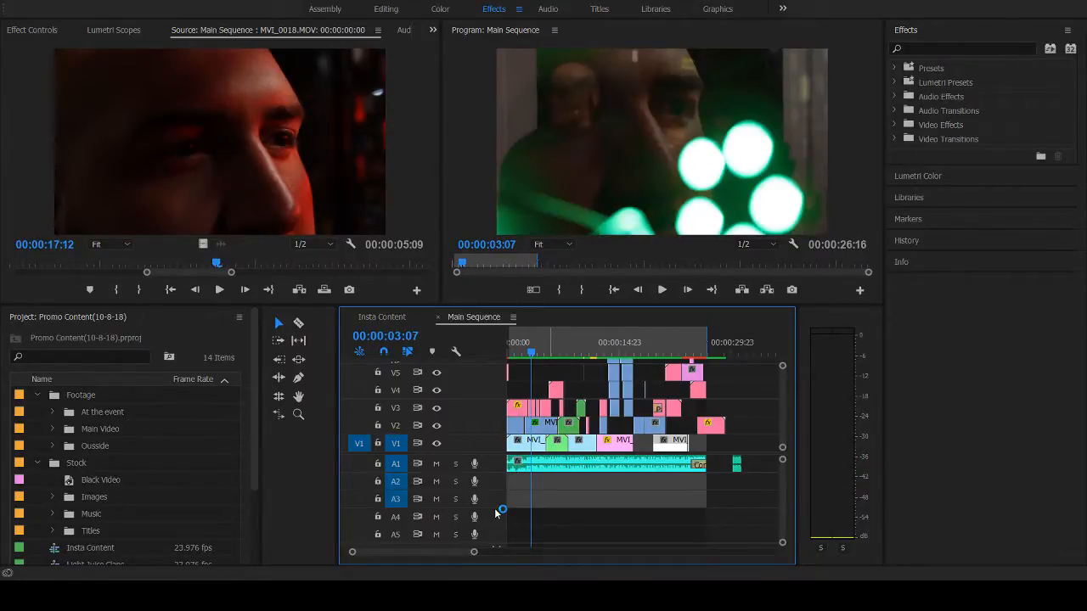
- Replay the blended light overlays in the Main Sequence between 00:00:02:00 and 00:00:05:22
key(Down)
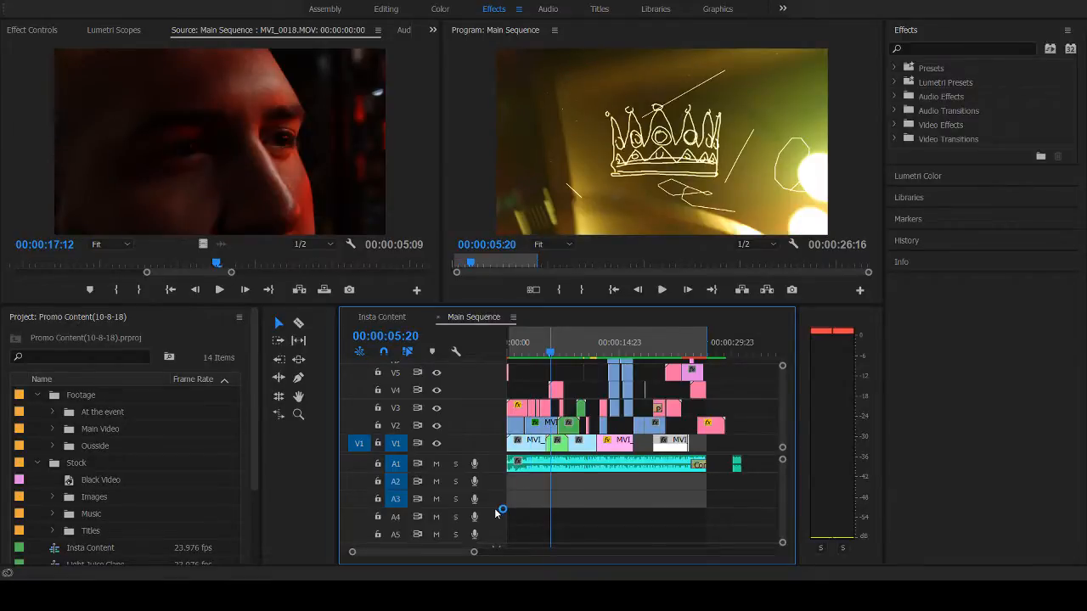
click(539, 352)
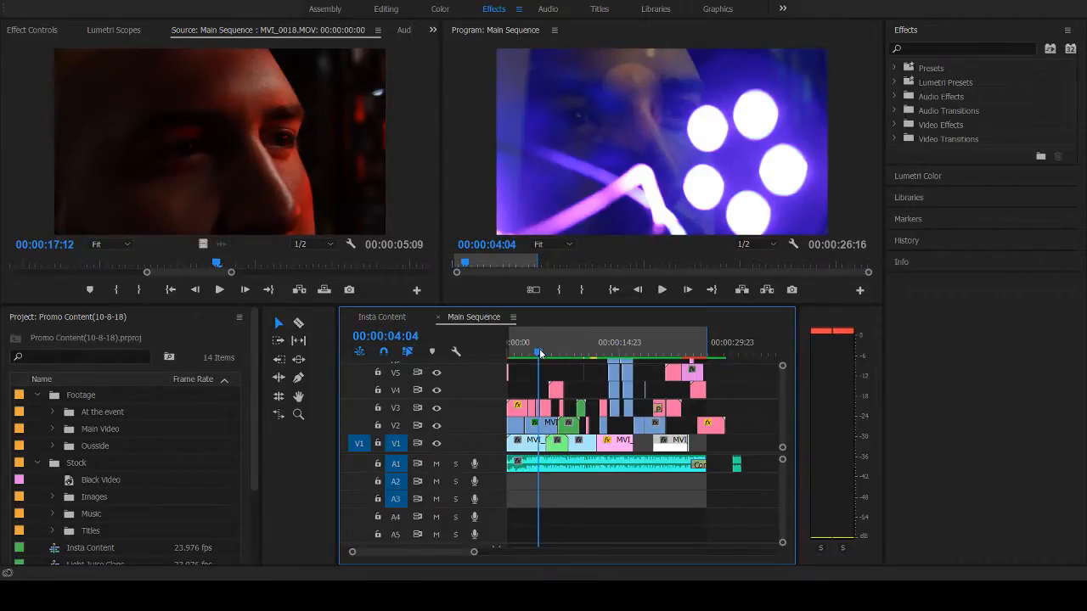
drag(539, 351, 525, 360)
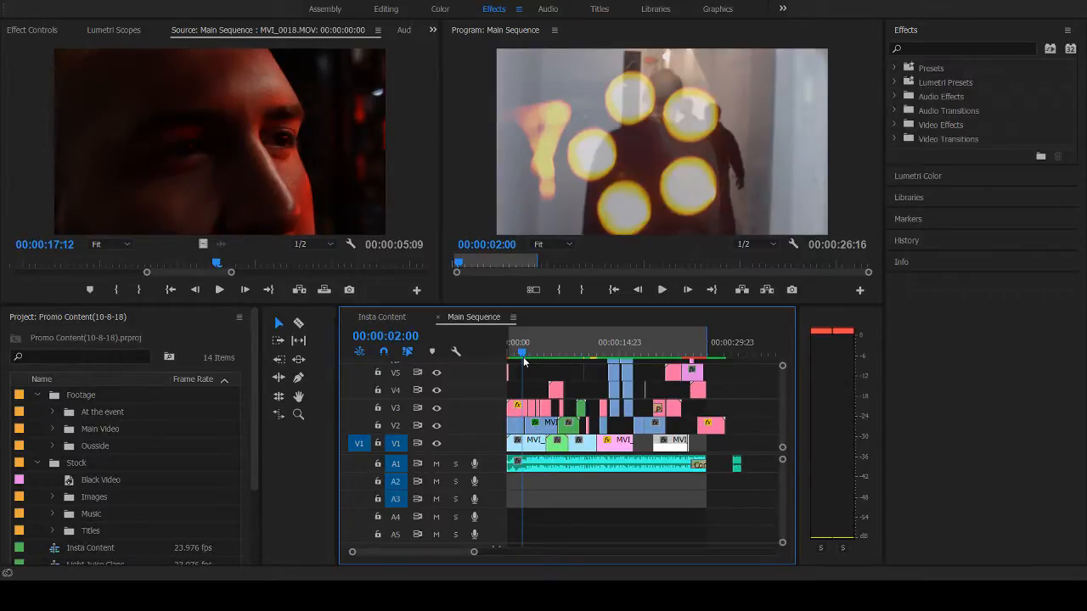
key(space)
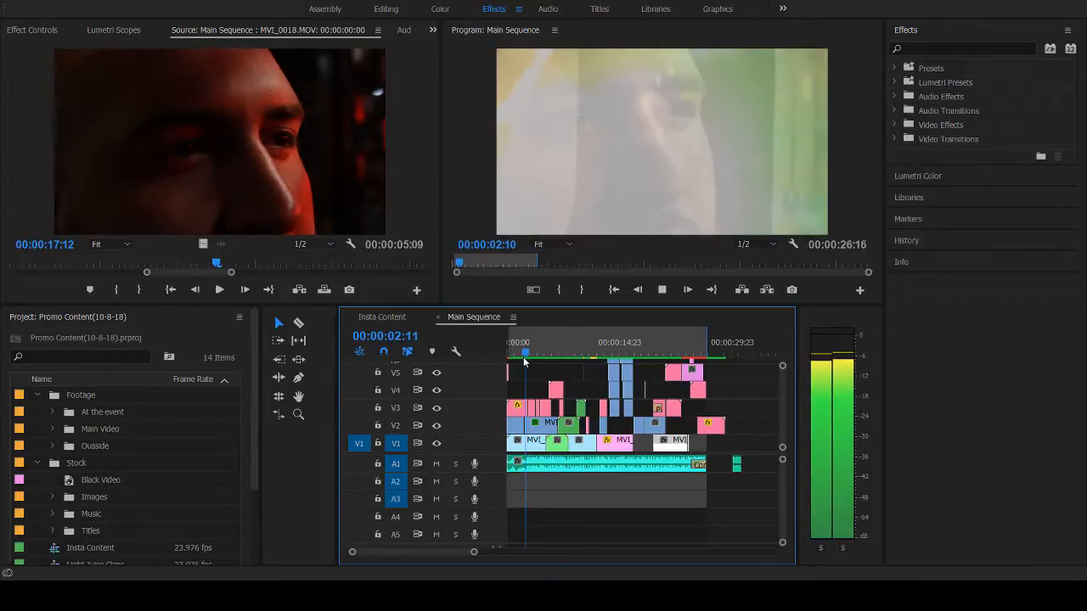
key(space)
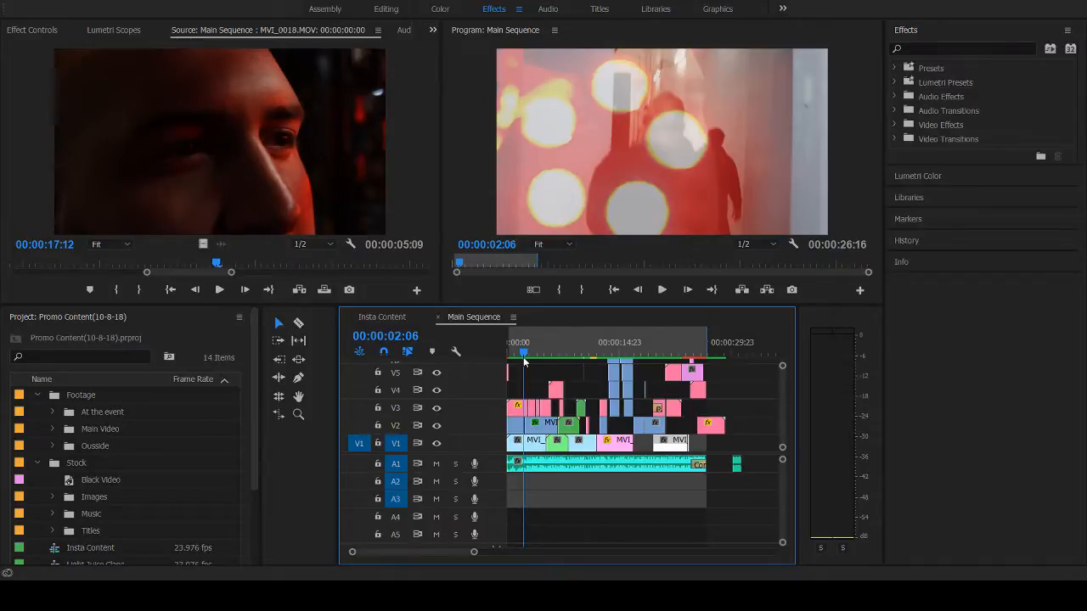
key(space)
key(space)
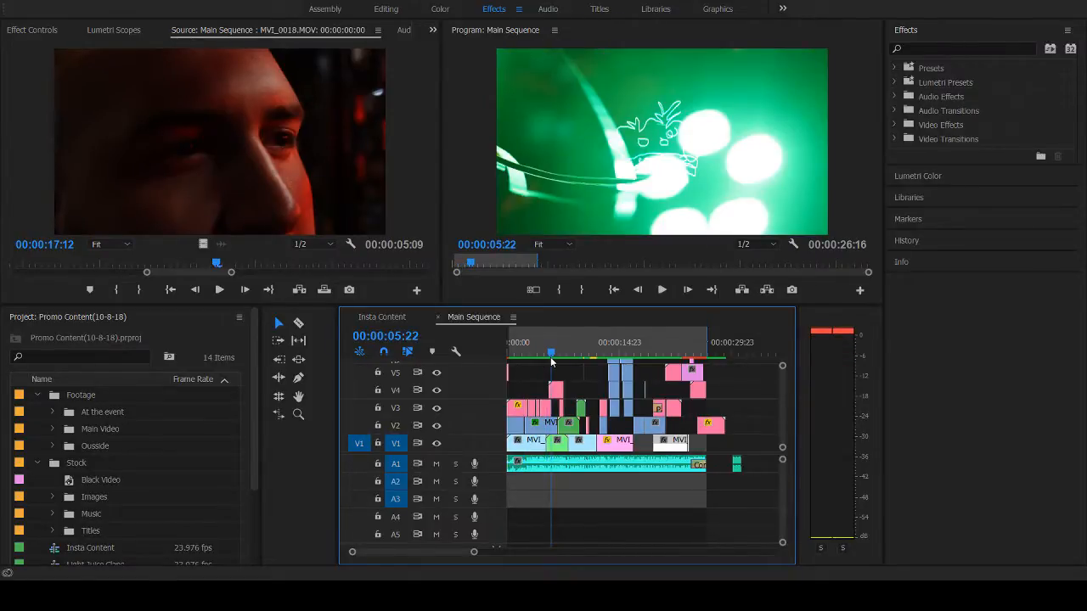
- Move back to 00:00:03:14 and play the face close-up with its light overlays up to 00:00:05:03
click(548, 352)
drag(547, 353, 534, 362)
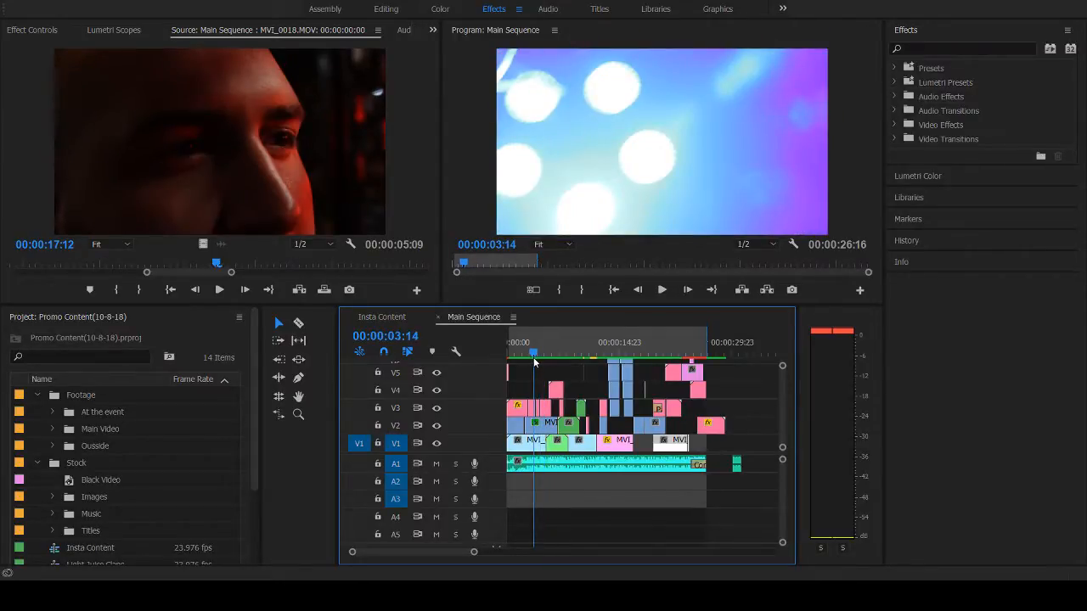
key(space)
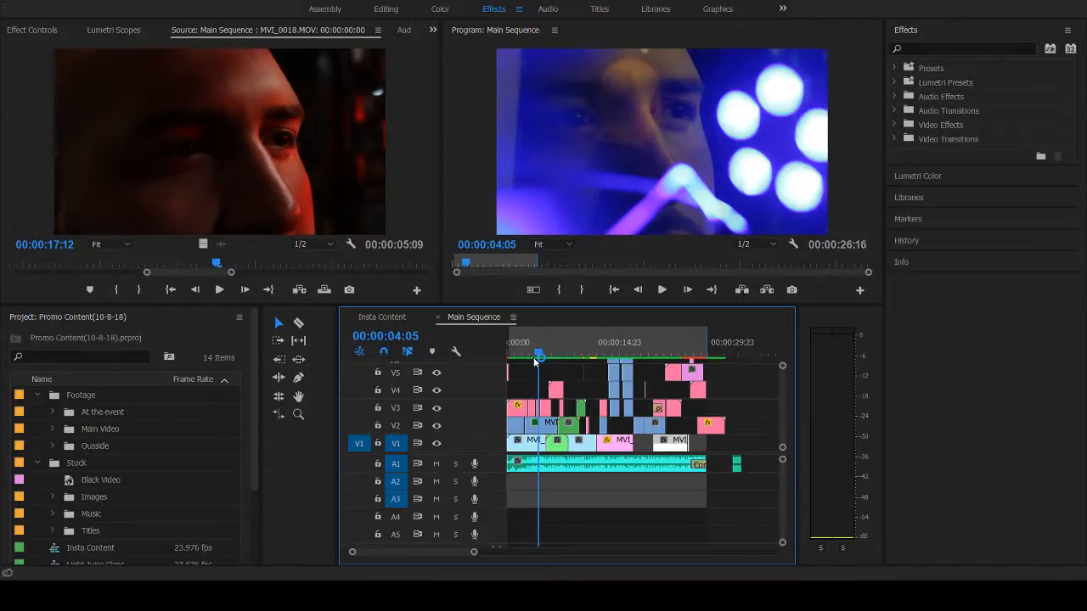
key(space)
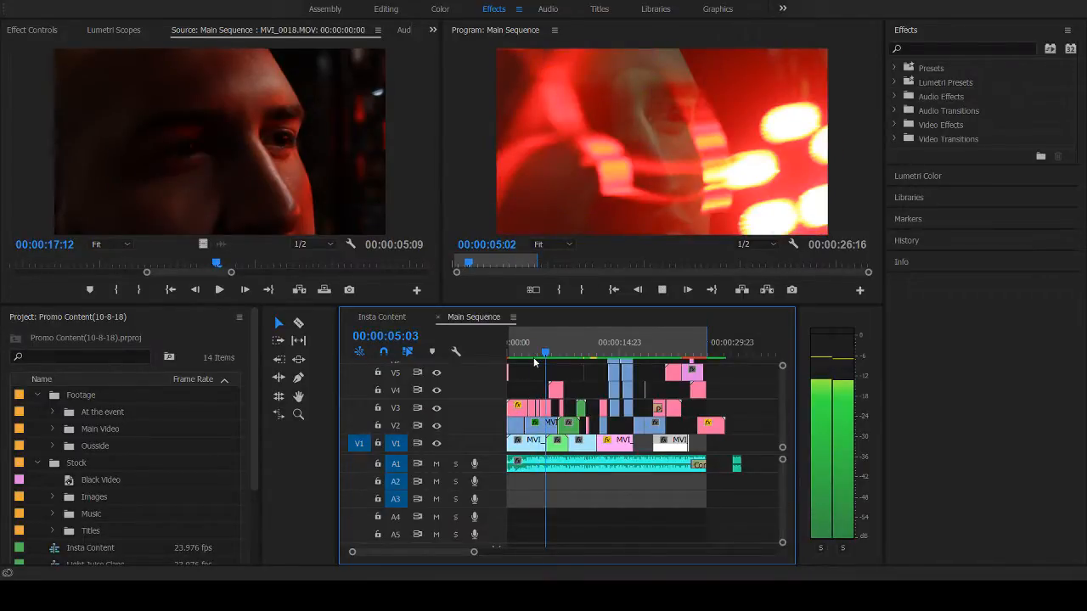
key(space)
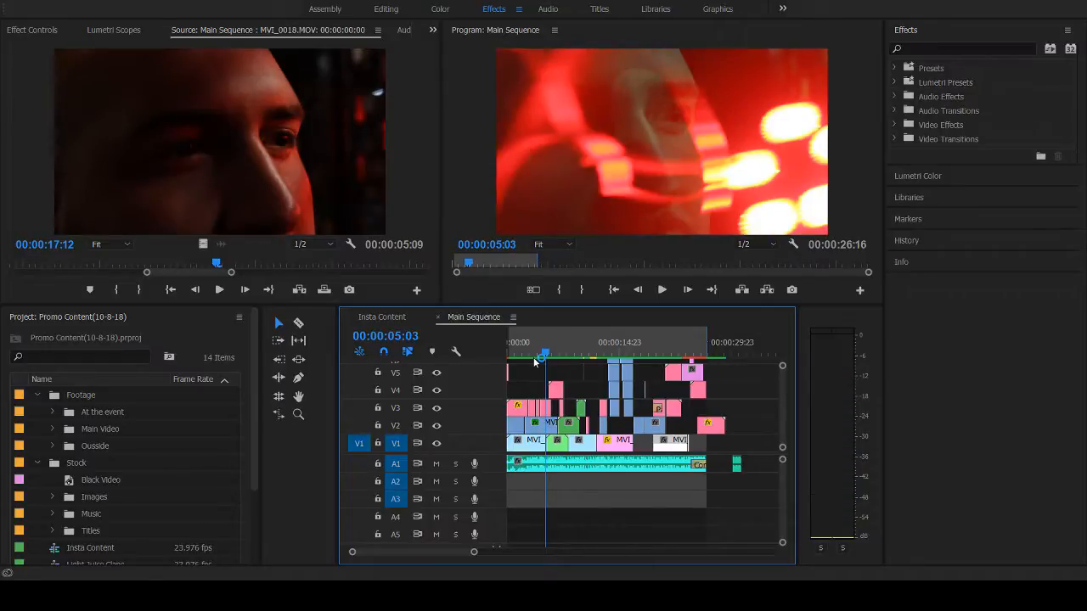
- Jump back to 00:00:03:21 and step through the close-up's flashing overlay colors up to 00:00:05:10
key(shift+Left)
key(shift+Left)
key(shift+Left)
key(shift+Left)
key(shift+Left)
key(shift+Left)
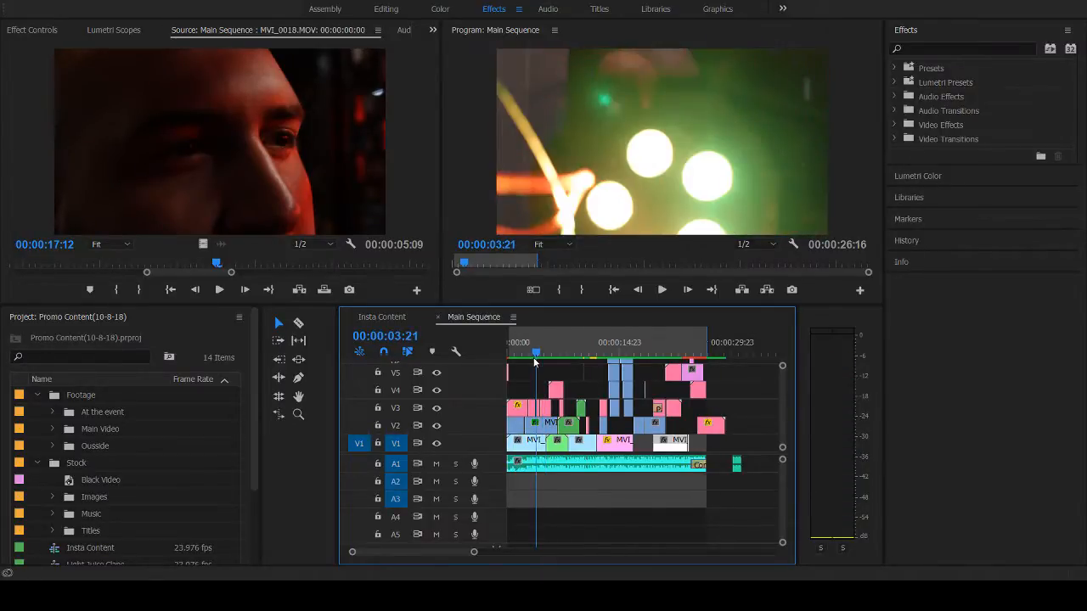
key(Right)
key(Right)
key(Right)
key(Right)
key(Right)
key(Right)
key(Right)
key(Right)
key(Right)
key(Right)
key(Right)
key(Right)
key(Right)
key(Right)
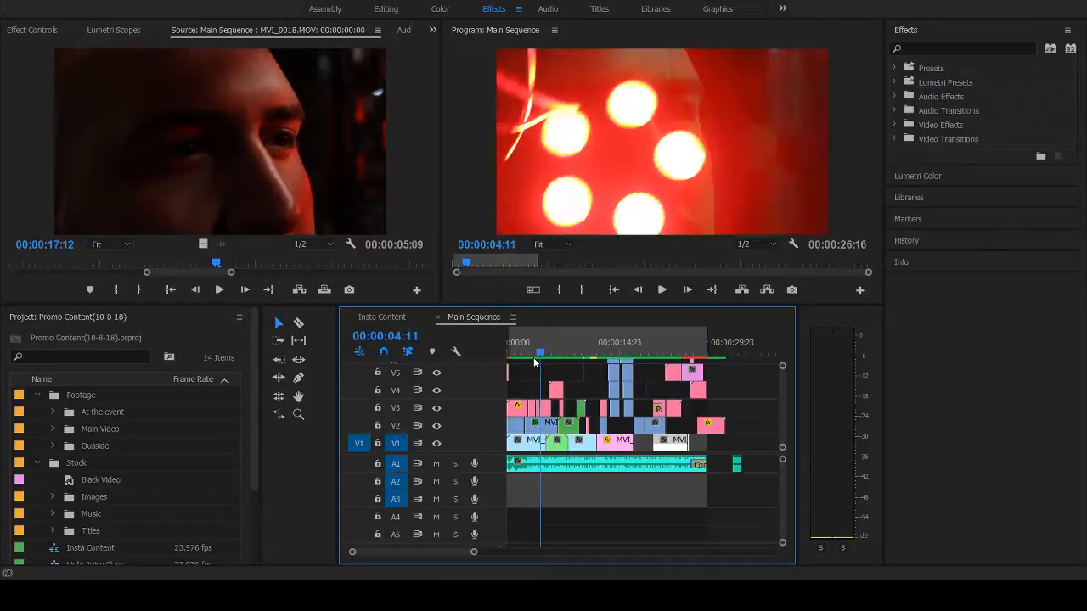
key(Right)
key(Right)
key(Right)
key(Right)
key(Right)
key(Right)
key(Right)
key(Right)
key(Right)
key(Right)
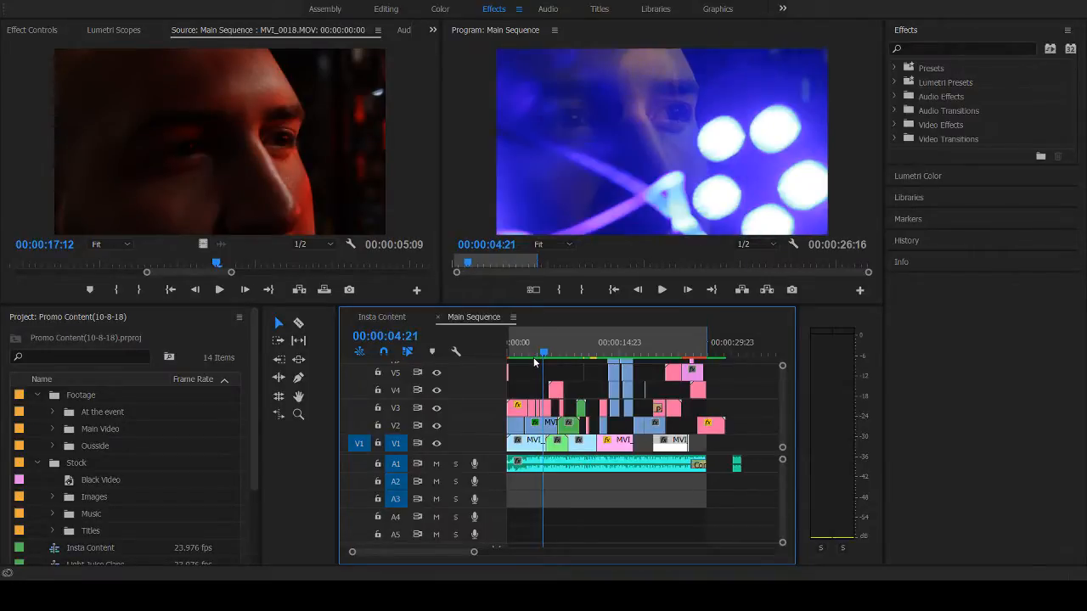
key(Right)
key(Right)
key(Right)
key(Right)
key(Right)
key(Right)
key(Right)
key(Right)
key(Right)
key(Right)
key(Right)
key(Right)
key(Right)
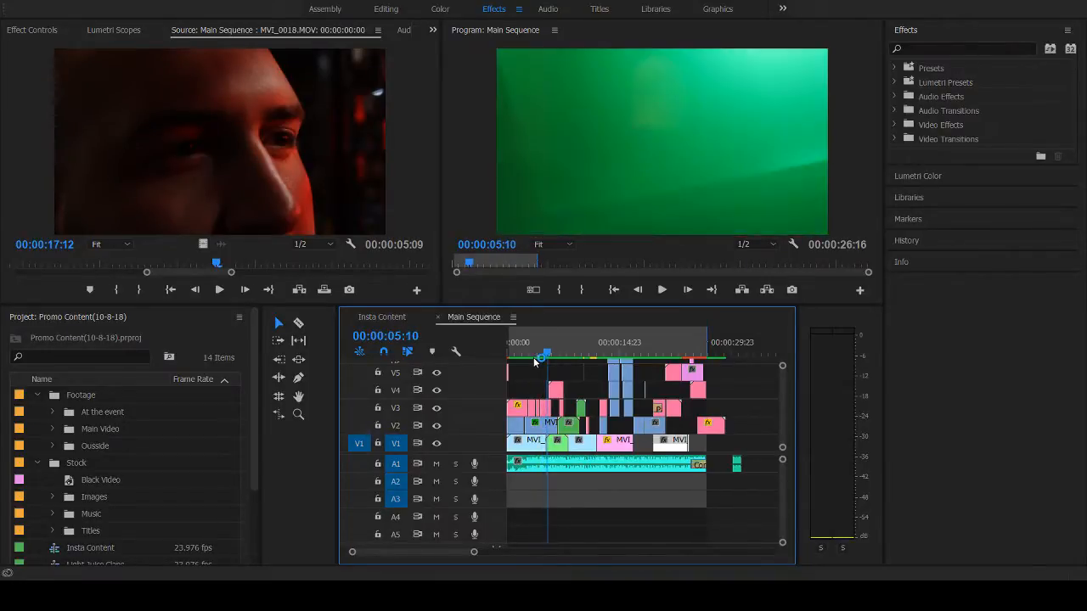
- Step back and forth between 00:00:05:04 and 00:00:05:10 to compare the overlay's color on the face frame by frame
key(Right)
key(Right)
key(Right)
key(Left)
key(Left)
key(Left)
key(Left)
key(Left)
key(Left)
key(Left)
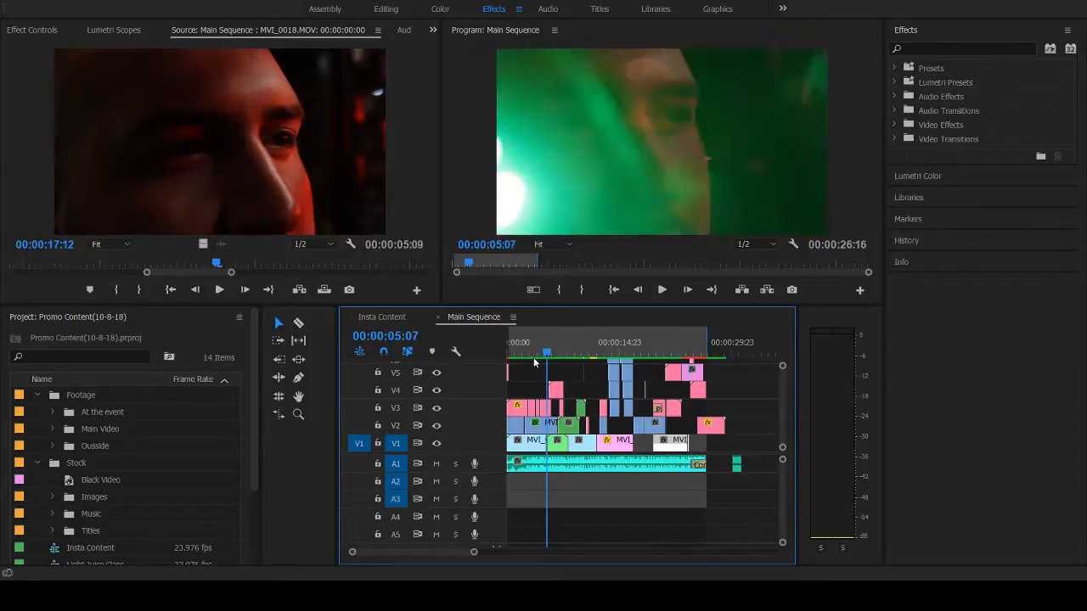
key(Left)
key(Left)
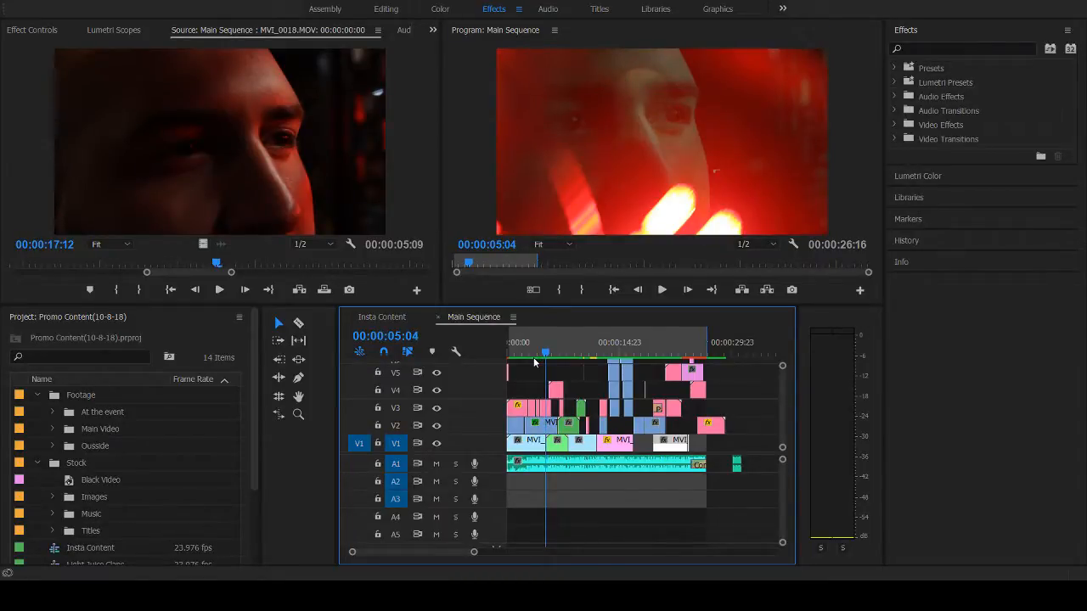
key(Right)
key(Right)
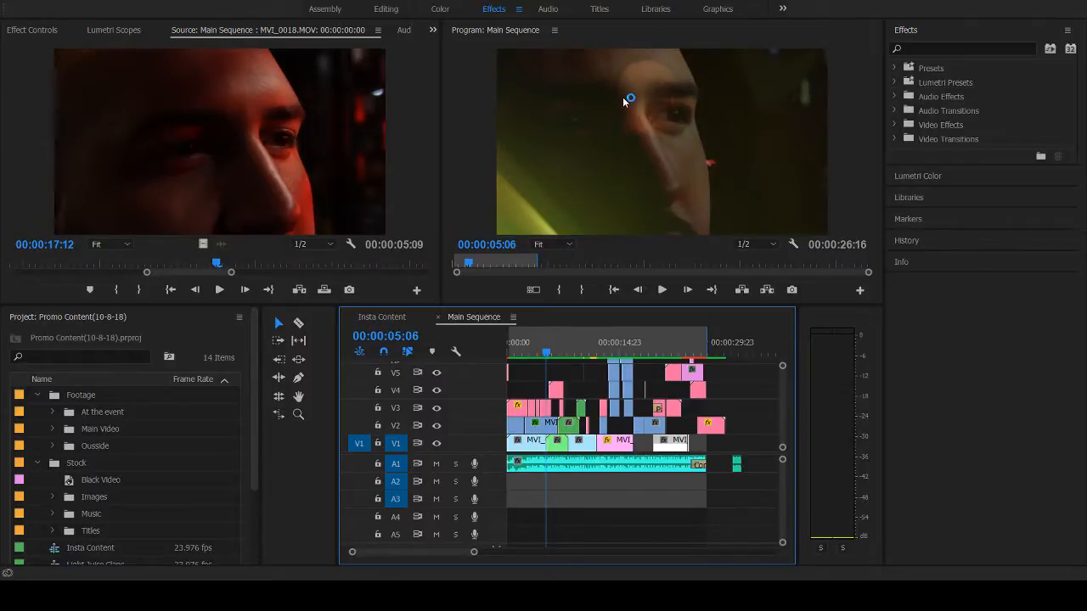
key(Right)
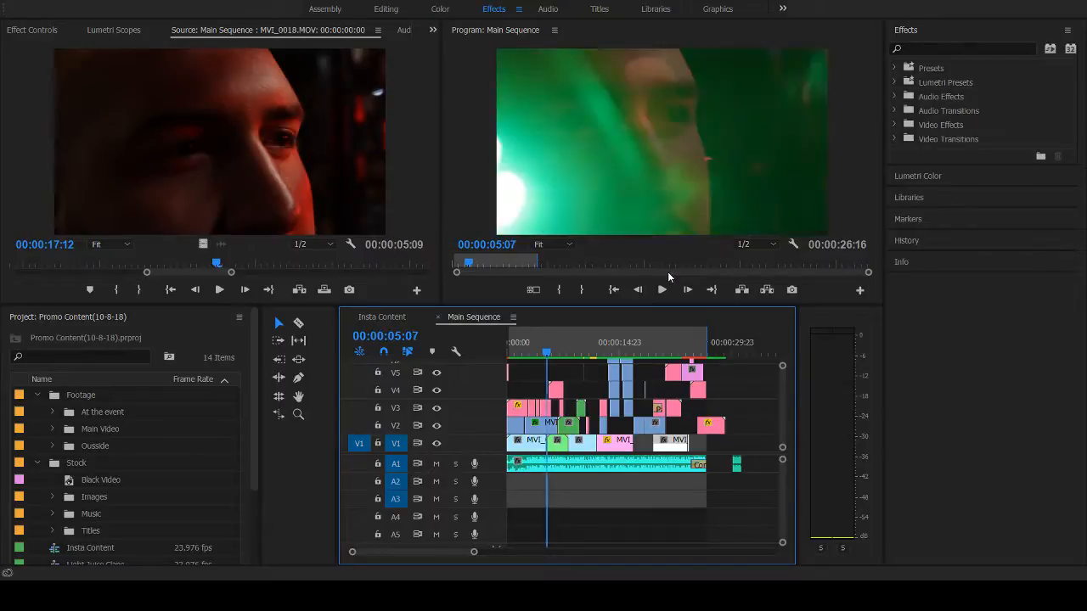
key(Right)
key(Left)
key(Left)
key(Left)
key(Right)
key(Right)
key(Right)
key(Left)
key(Left)
key(Right)
key(Right)
key(Right)
key(Right)
key(Right)
key(Right)
key(Right)
key(Right)
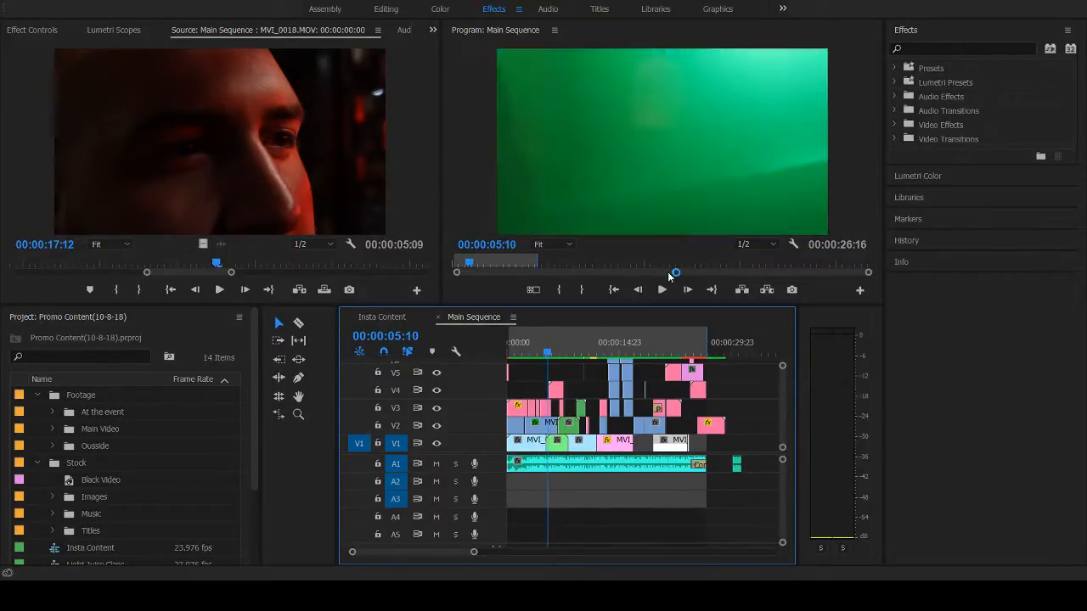
key(Left)
key(Left)
key(Left)
key(Left)
key(Left)
key(Left)
key(Left)
key(Left)
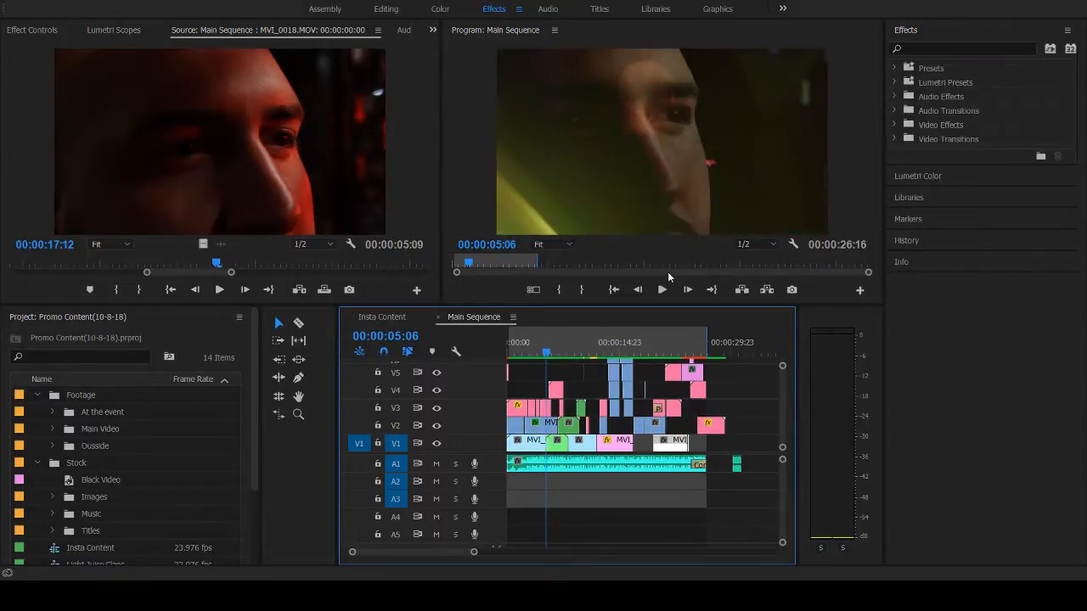
- Play the sequence on to the crown animation at 00:00:06:10 and display the effect settings of its V4 clip
click(533, 346)
key(space)
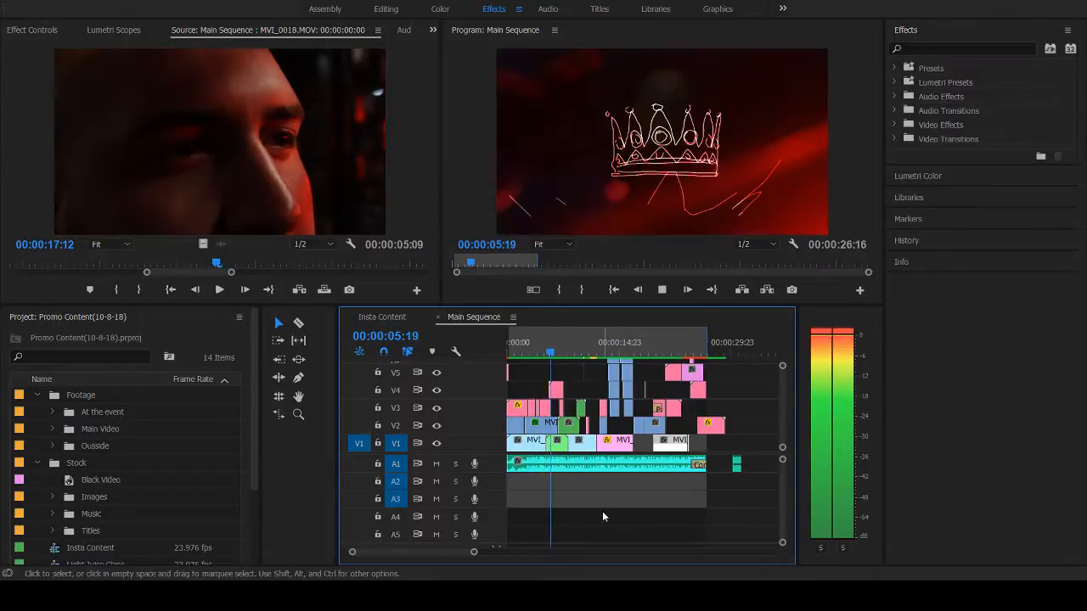
key(space)
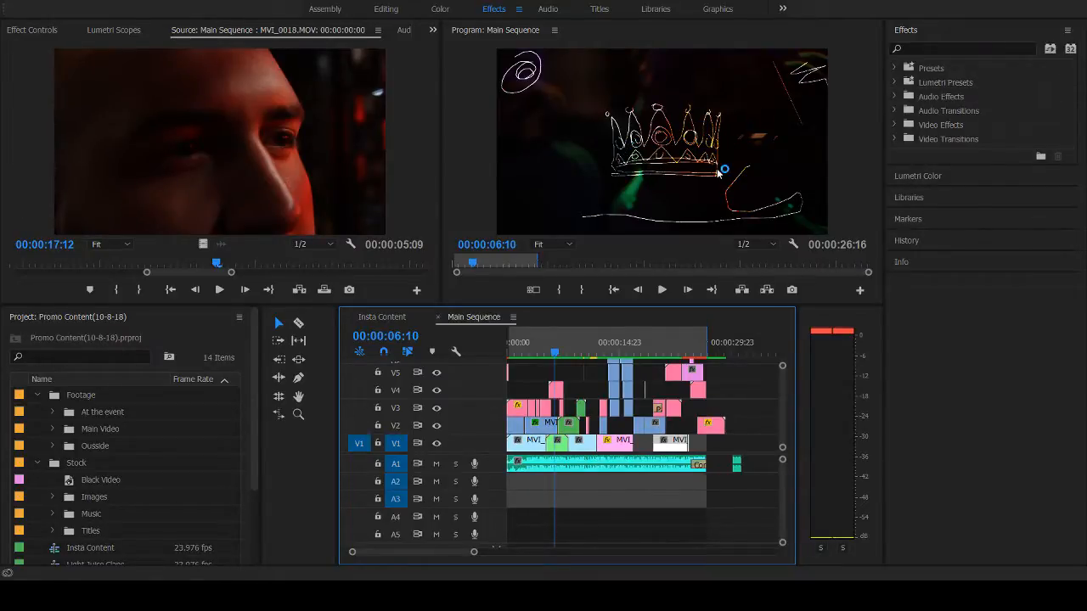
click(557, 391)
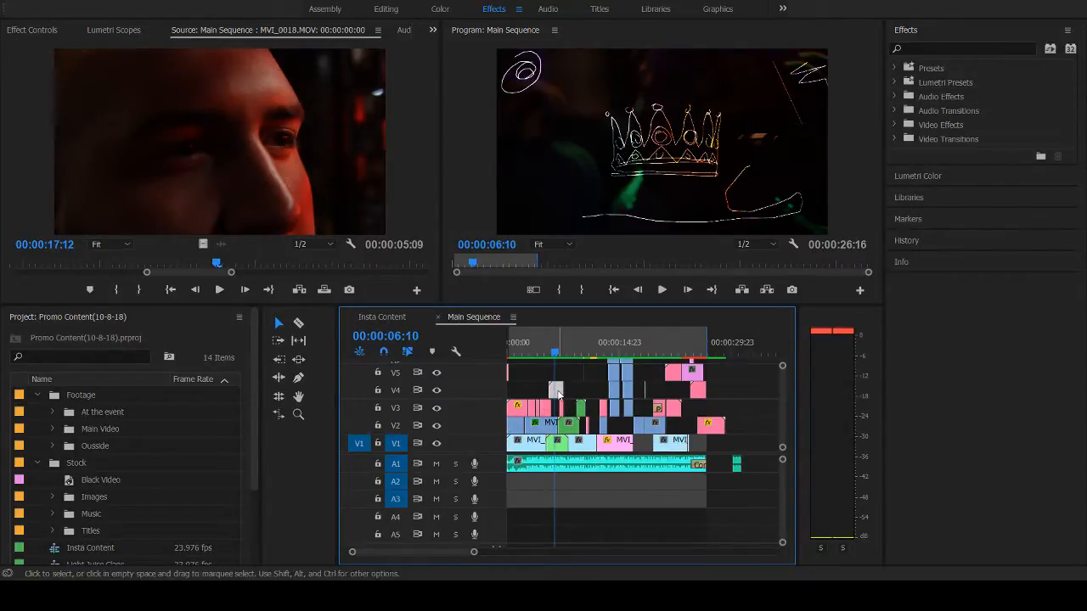
click(44, 29)
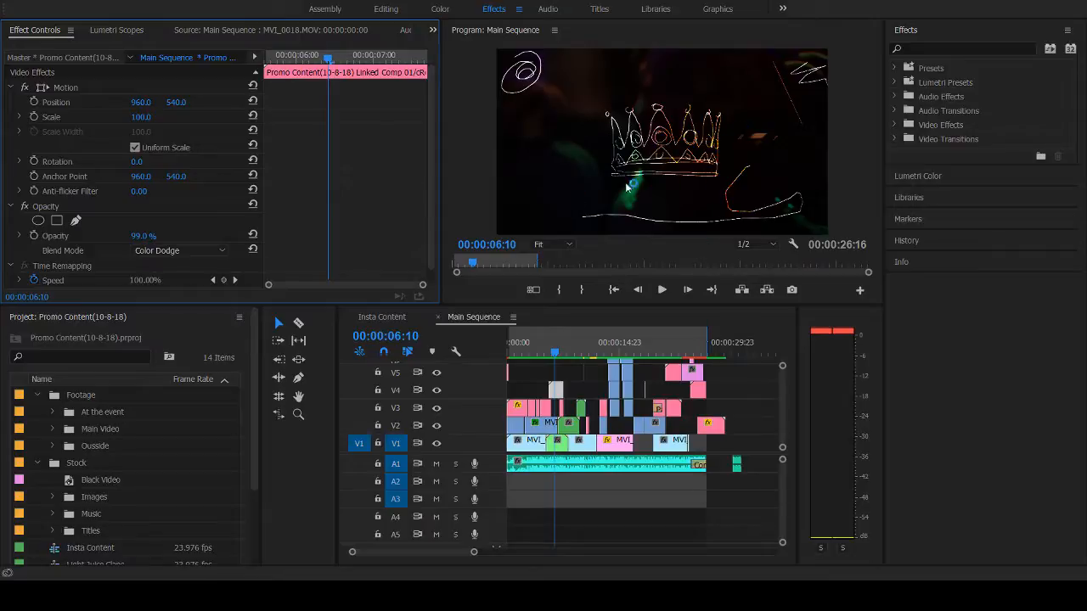
- Scrub and step through the crown animation between 00:00:05:23 and 00:00:06:13 to examine how it blends with the footage
click(552, 350)
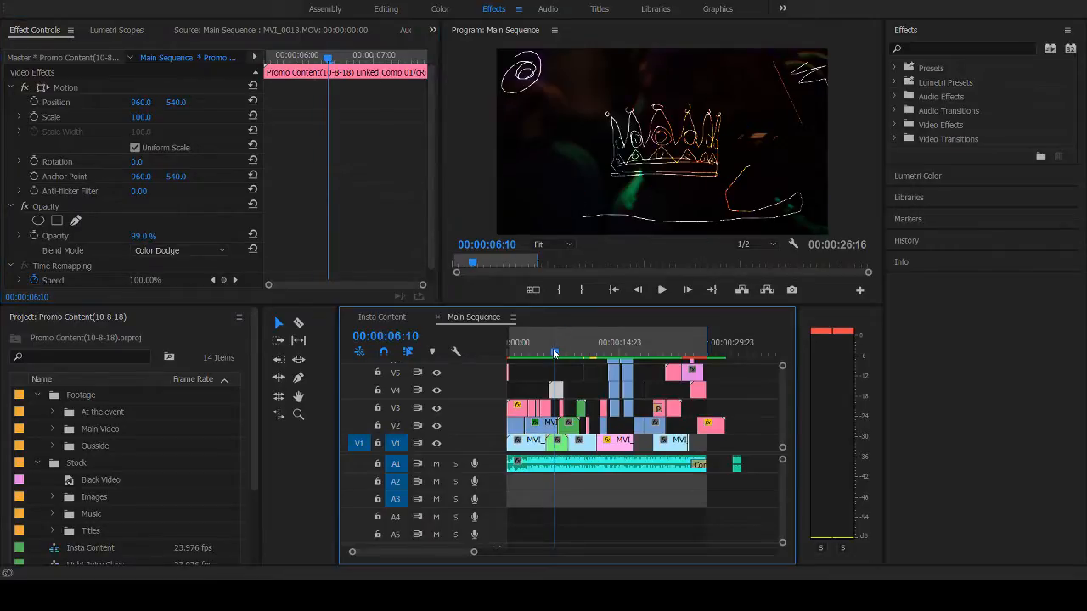
click(555, 351)
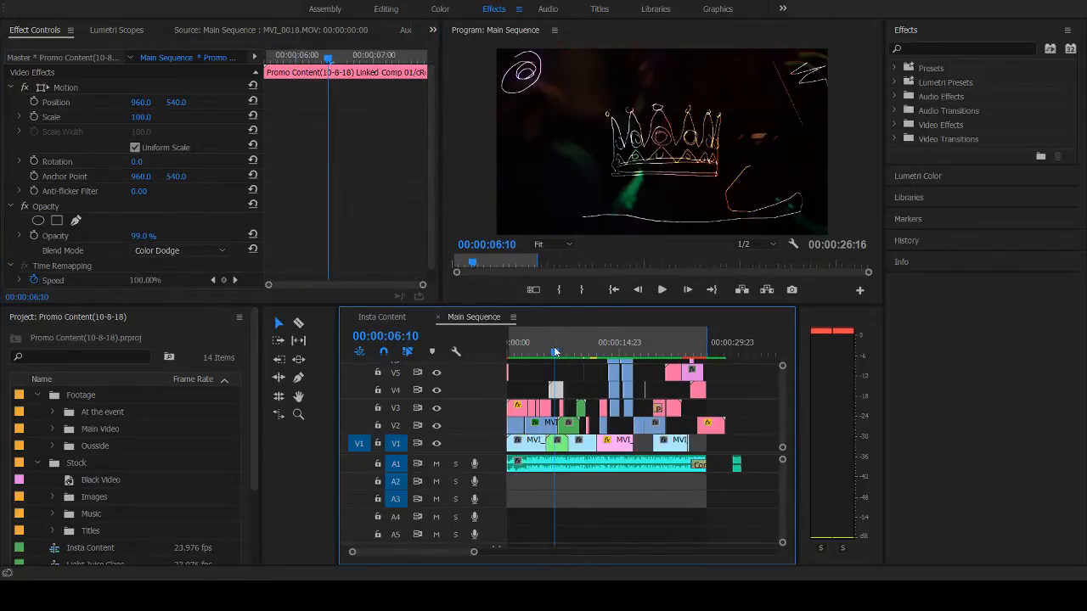
click(552, 350)
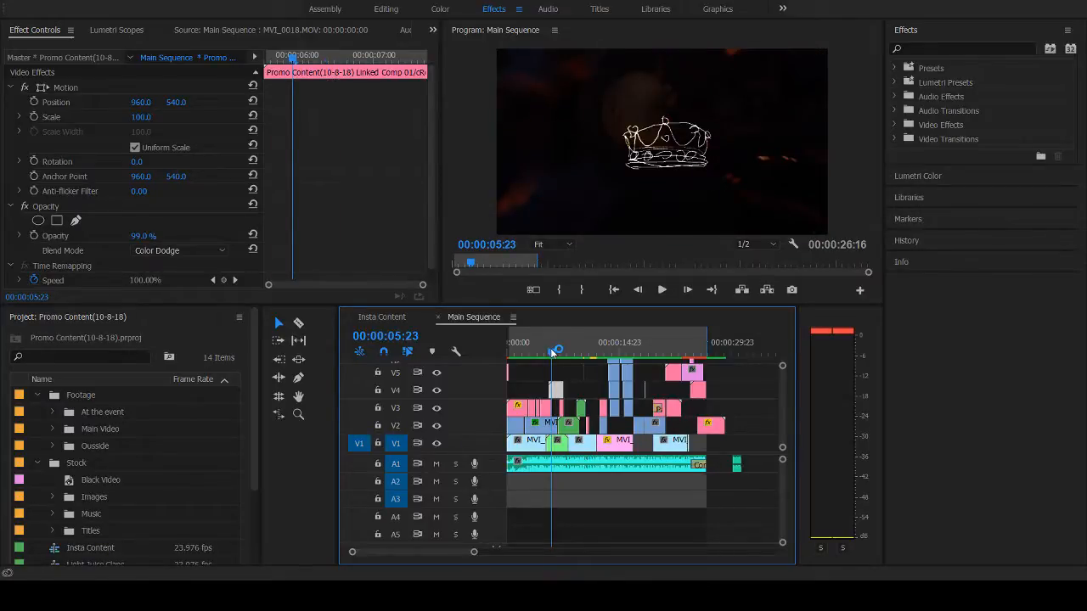
drag(552, 349, 551, 356)
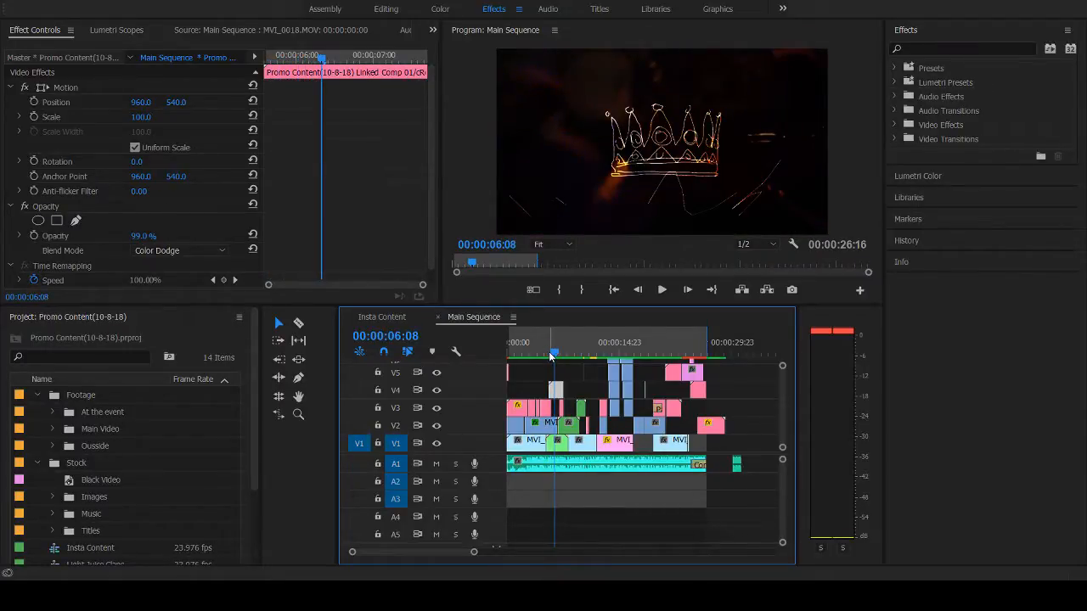
key(Right)
key(Right)
key(Right)
key(Right)
key(Right)
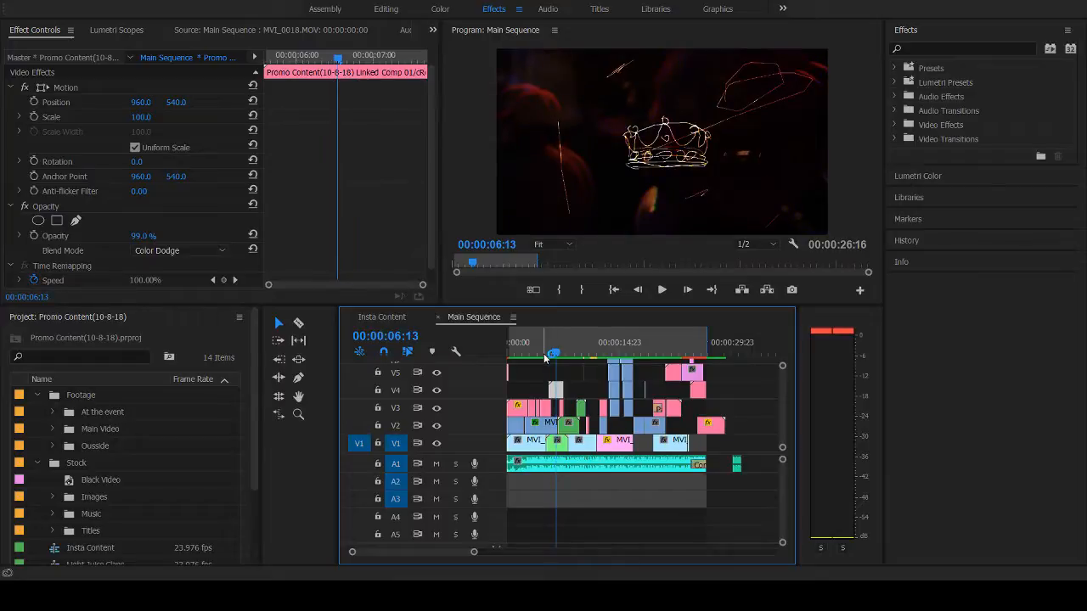
- Scrub from 00:00:04:15 to 00:00:09:10, return to 00:00:07:16, and play the sequence up to 00:00:20:09
click(544, 355)
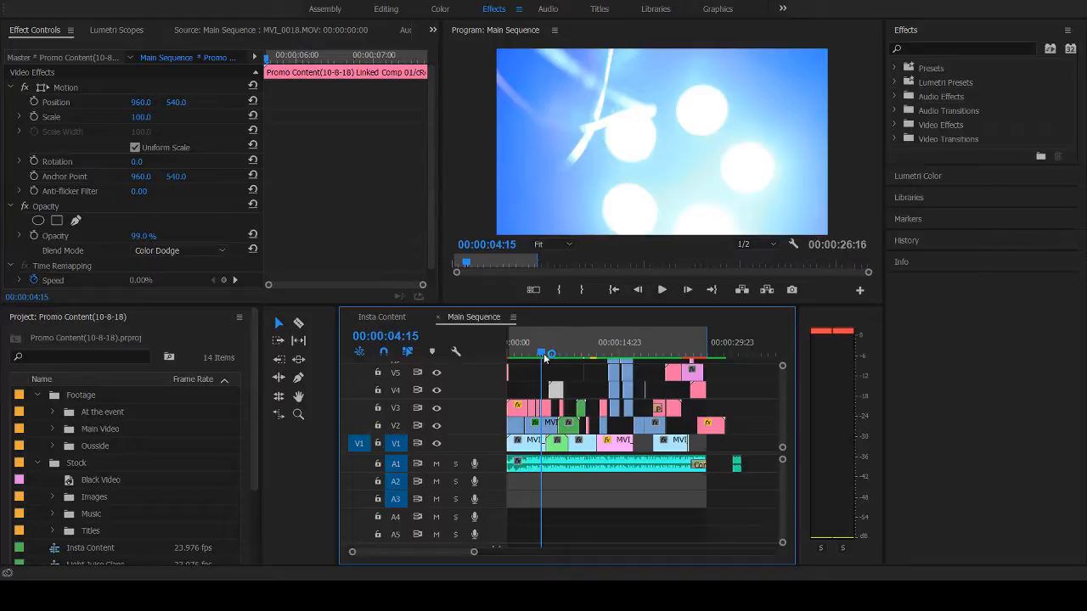
drag(543, 354, 582, 358)
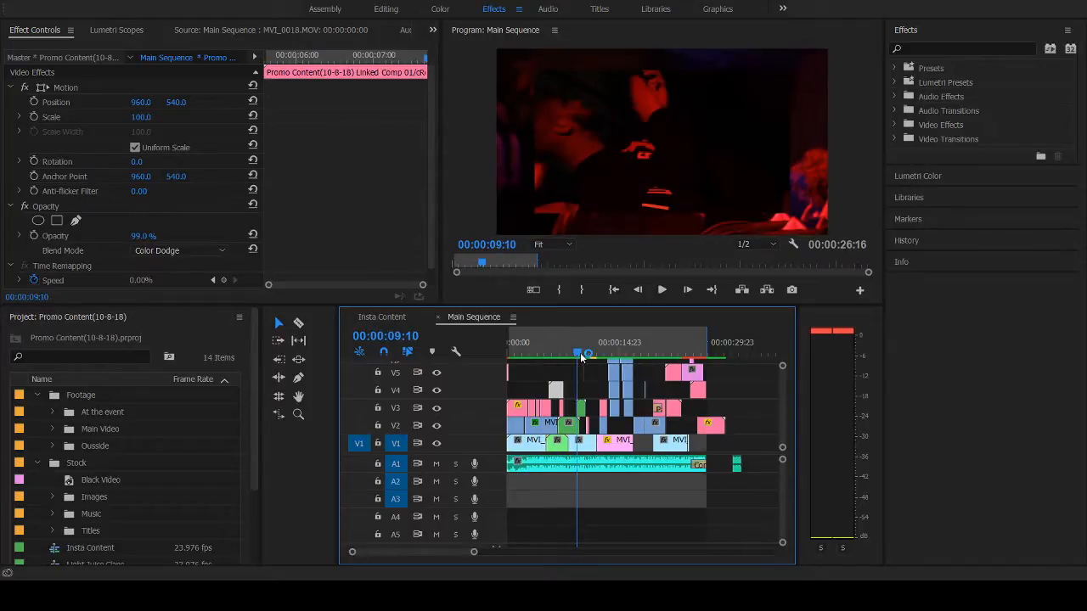
drag(581, 358, 567, 343)
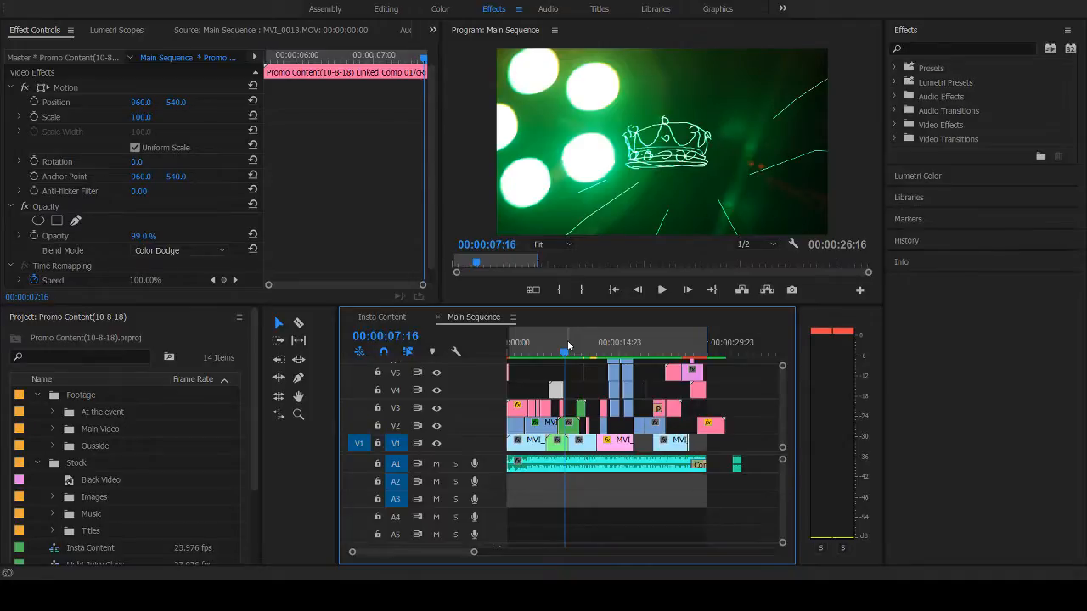
key(space)
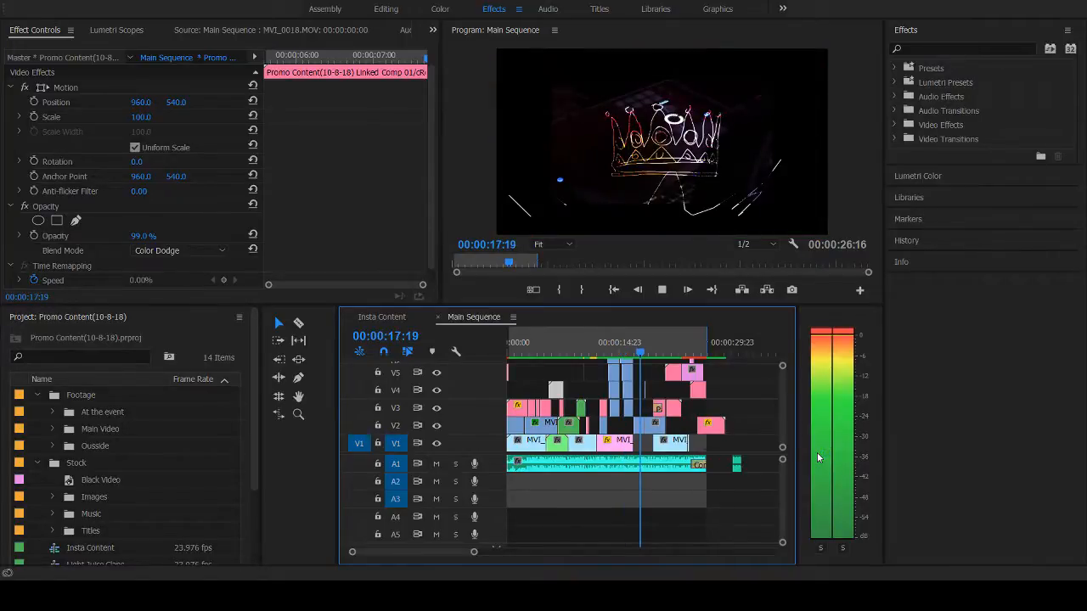
key(space)
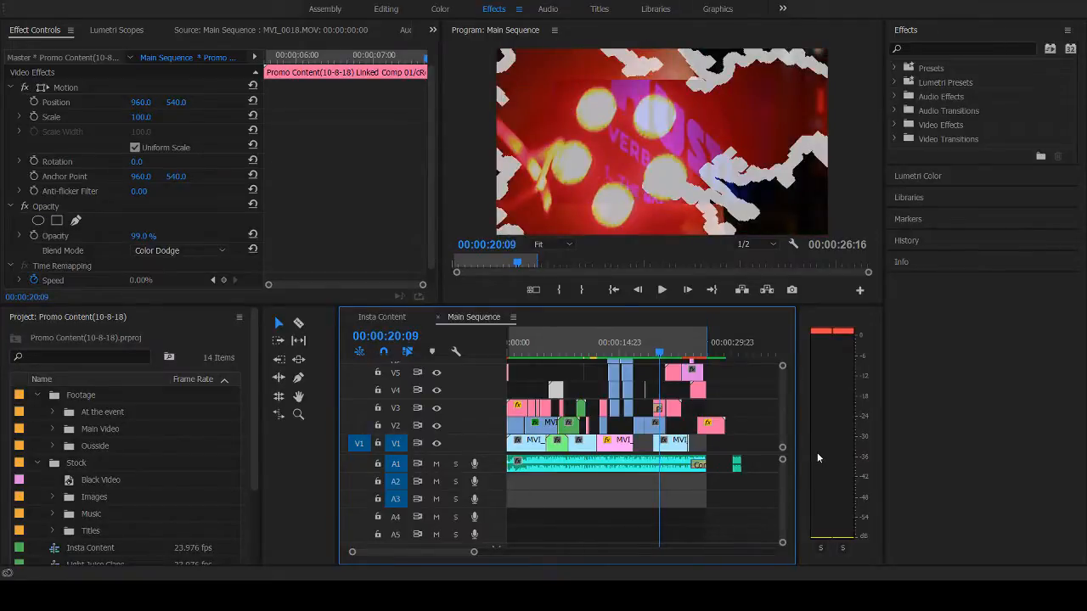
- Step back from 00:00:20:09 and inspect the HUSTLE text shot around 00:00:19:11 frame by frame
key(shift+Left)
key(shift+Left)
key(shift+Left)
key(shift+Left)
key(shift+Left)
key(Right)
key(Right)
key(Right)
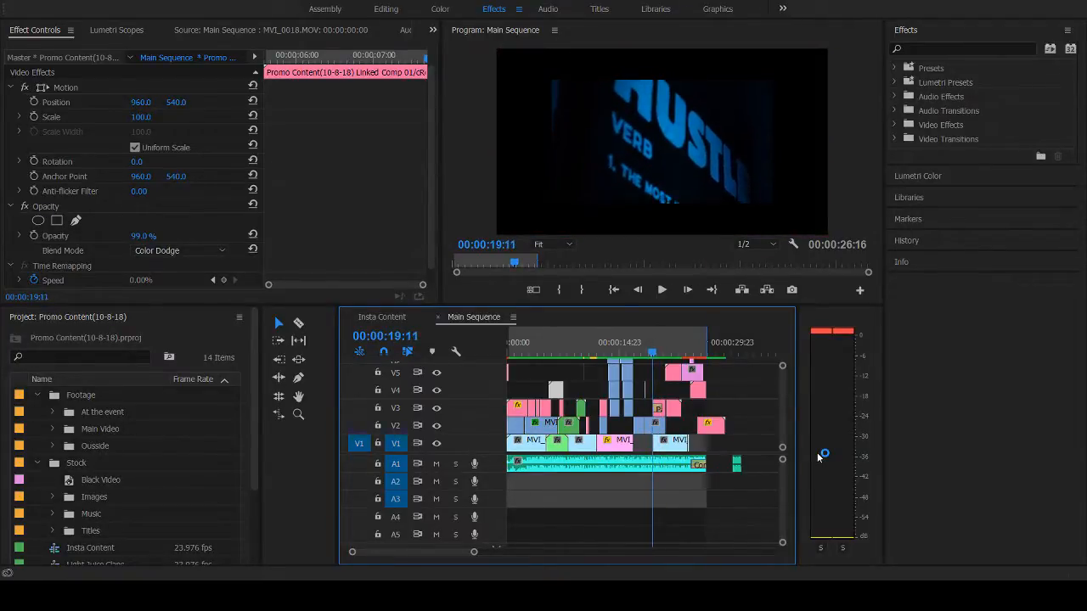
- Step forward from 00:00:19:11 to 00:00:20:20 to examine how the paint splatters reveal the light footage over the HUSTLE shot
key(Right)
key(Right)
key(Right)
key(Right)
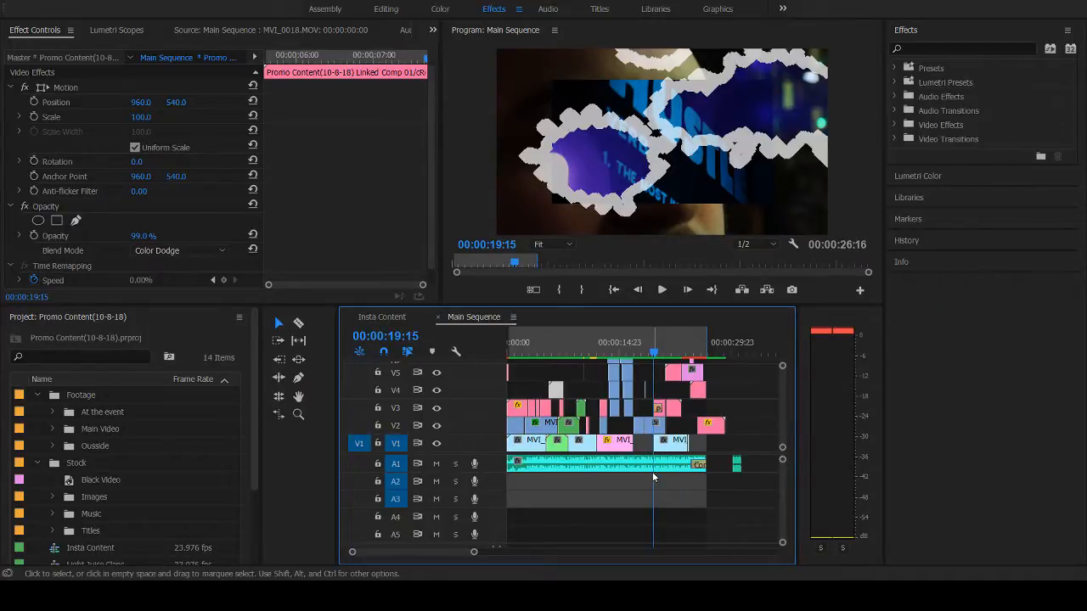
key(Right)
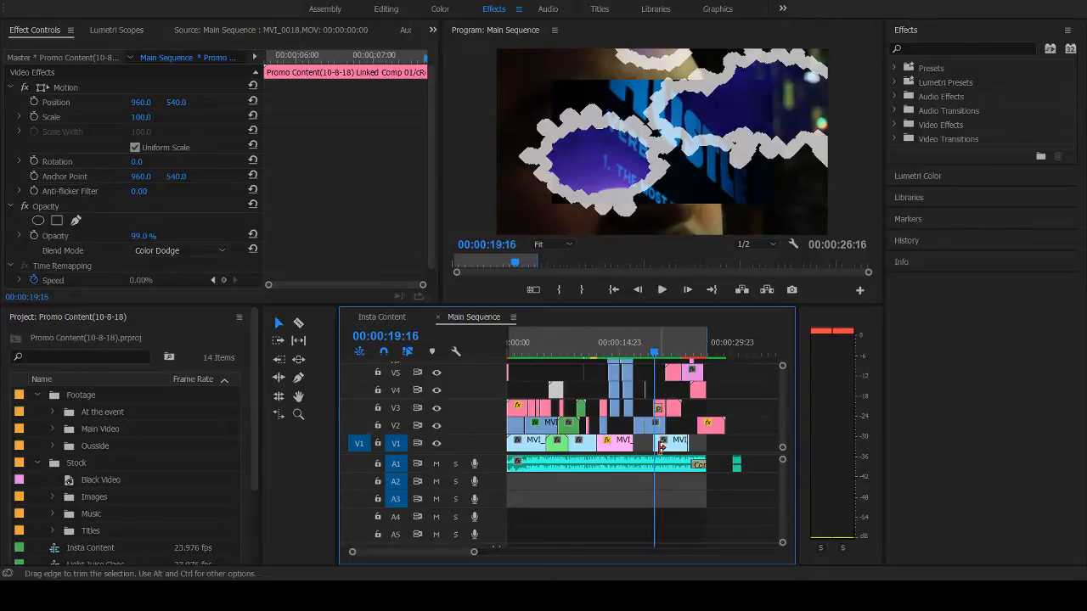
key(Right)
key(Right)
key(Right)
key(Right)
key(Right)
key(Right)
key(Right)
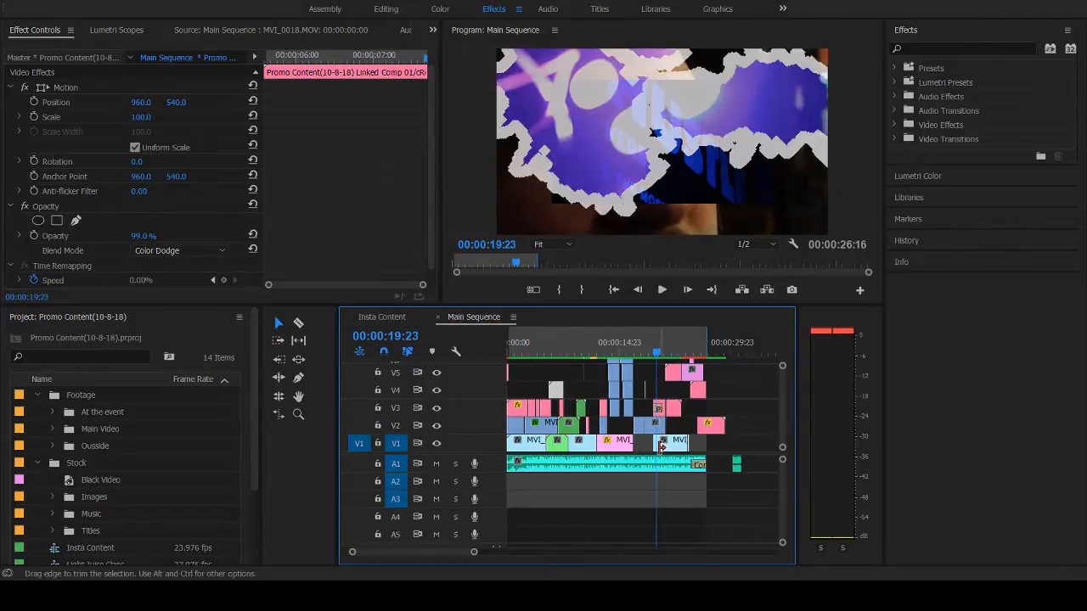
key(Right)
key(Right)
key(Right)
key(Right)
key(Right)
key(Right)
key(Right)
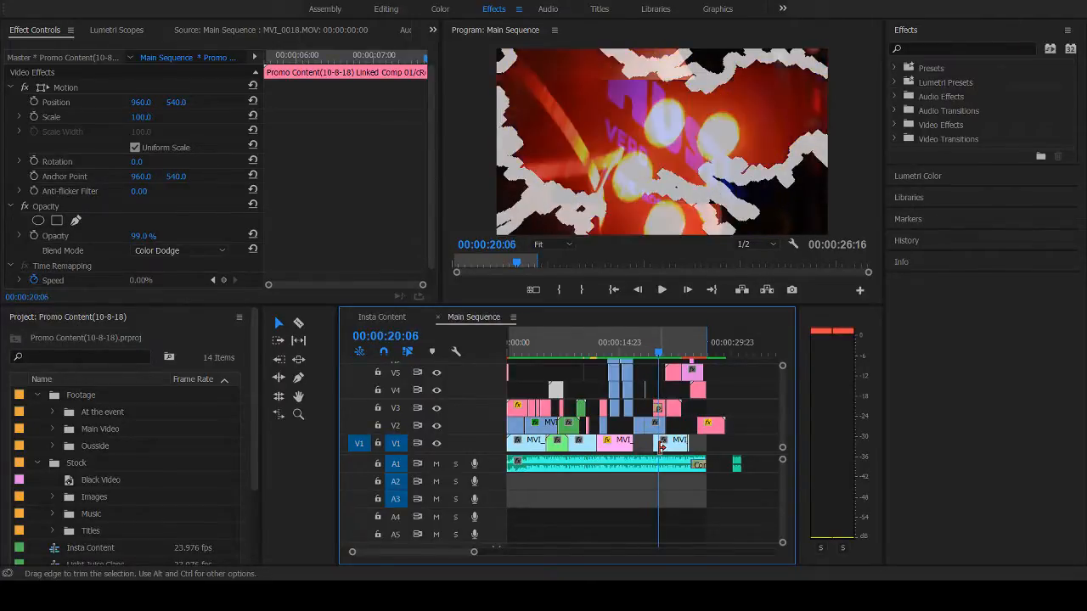
key(Right)
key(Right)
key(Right)
key(Right)
key(Right)
key(Right)
key(Right)
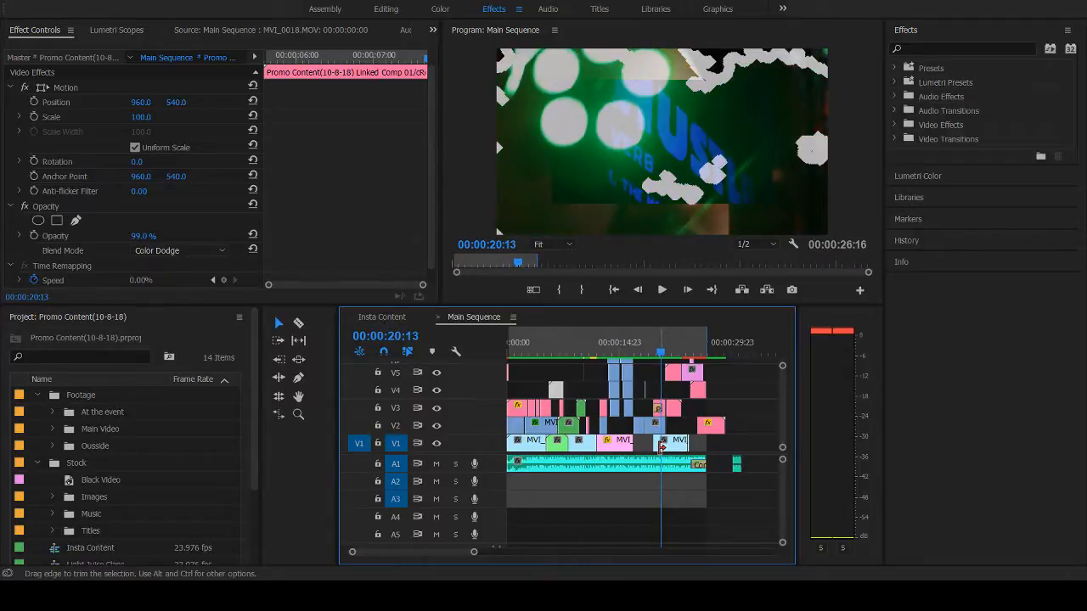
key(Right)
key(Right)
key(Right)
key(Right)
key(Right)
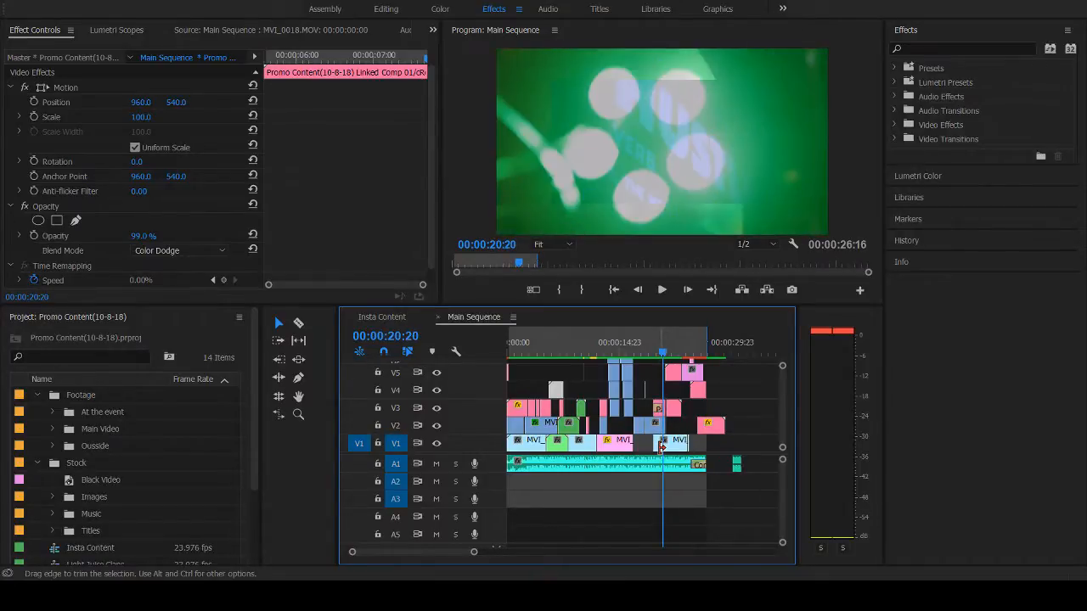
- Step back to 00:00:19:06 and display the settings of the Paint Splatter transition on V3
key(Left)
key(Left)
key(Left)
key(Left)
key(Left)
key(Left)
key(Left)
key(Left)
key(Left)
key(Left)
key(Left)
key(Left)
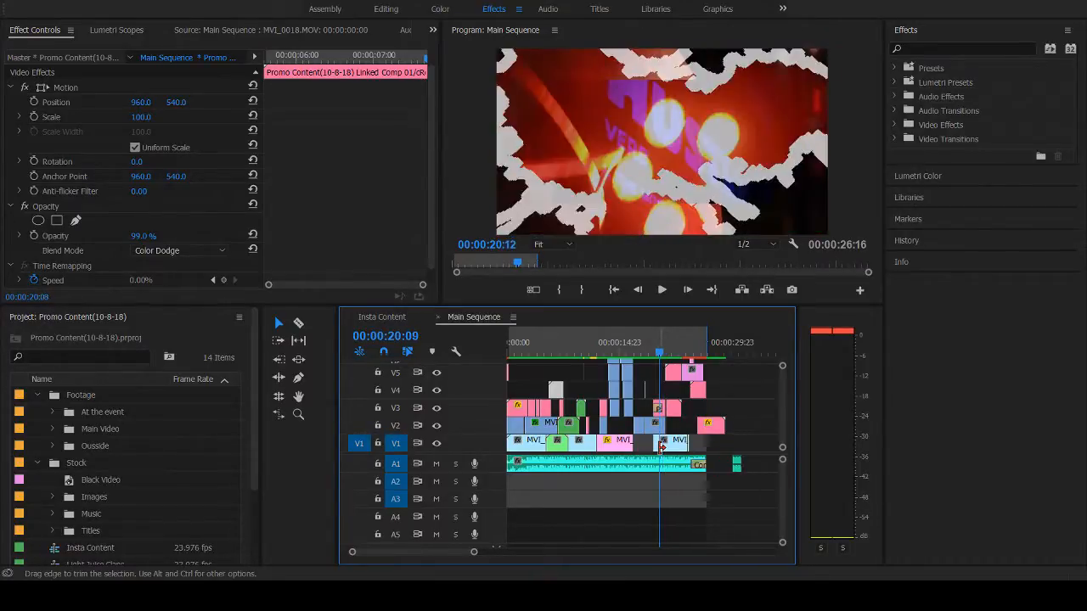
key(Left)
key(Left)
key(Left)
key(Left)
key(Left)
key(Left)
key(Left)
key(Left)
key(Left)
key(Left)
key(Left)
key(Left)
key(Left)
key(Left)
key(Left)
key(Left)
key(Left)
key(Left)
key(Left)
key(Left)
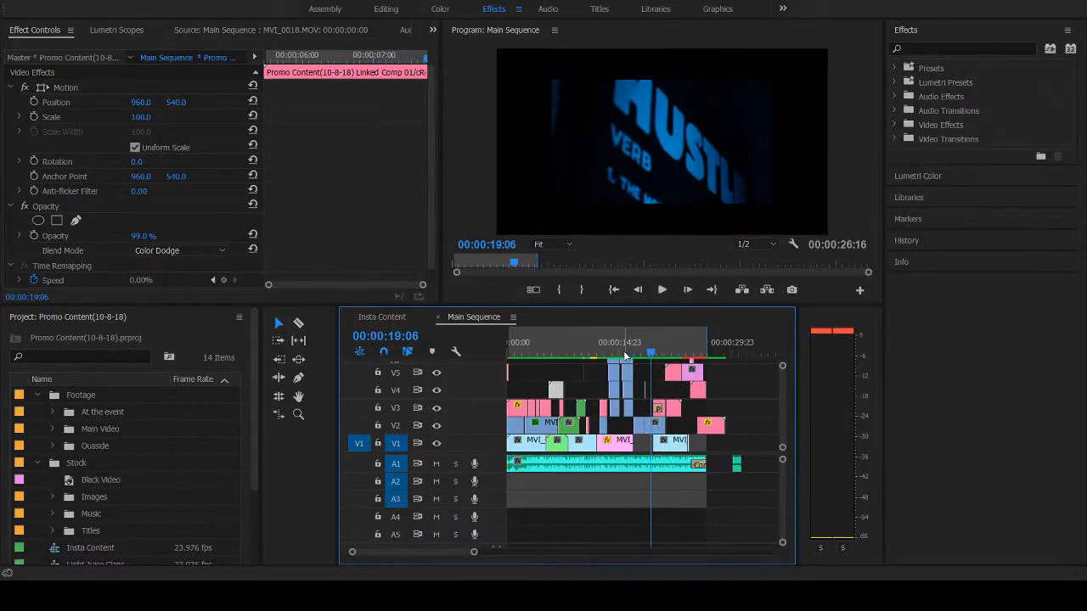
click(658, 410)
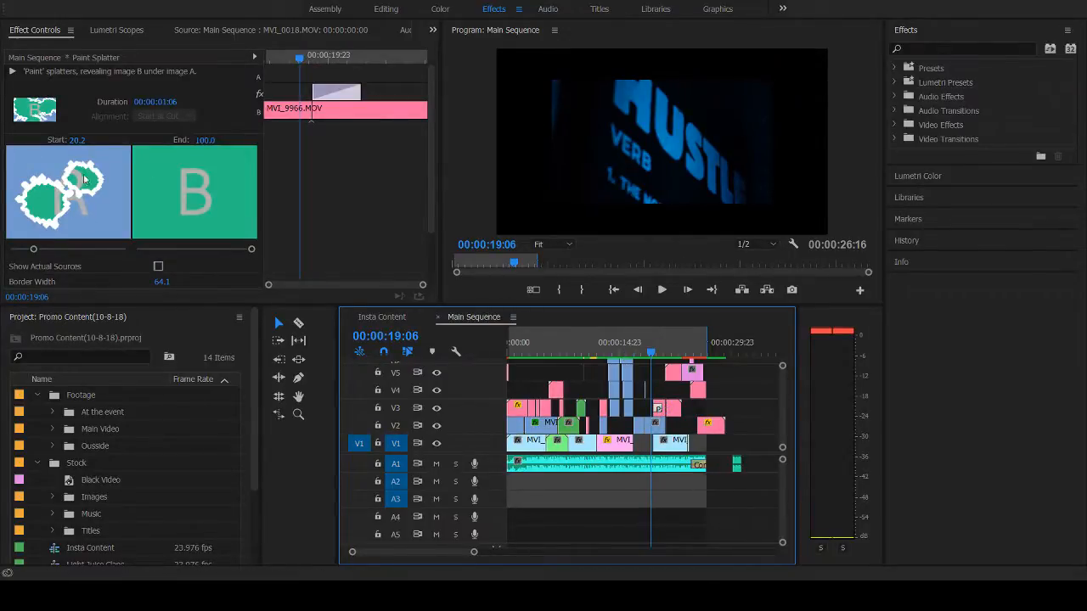
- Play the Paint Splatter section in context and let the sequence run to 00:00:26:21
key(space)
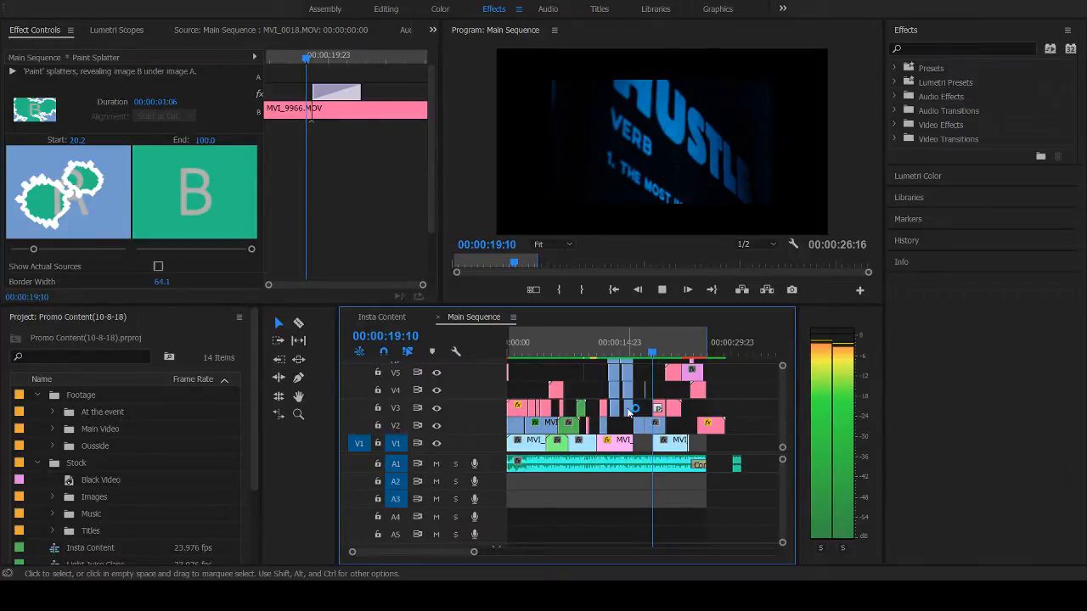
click(640, 354)
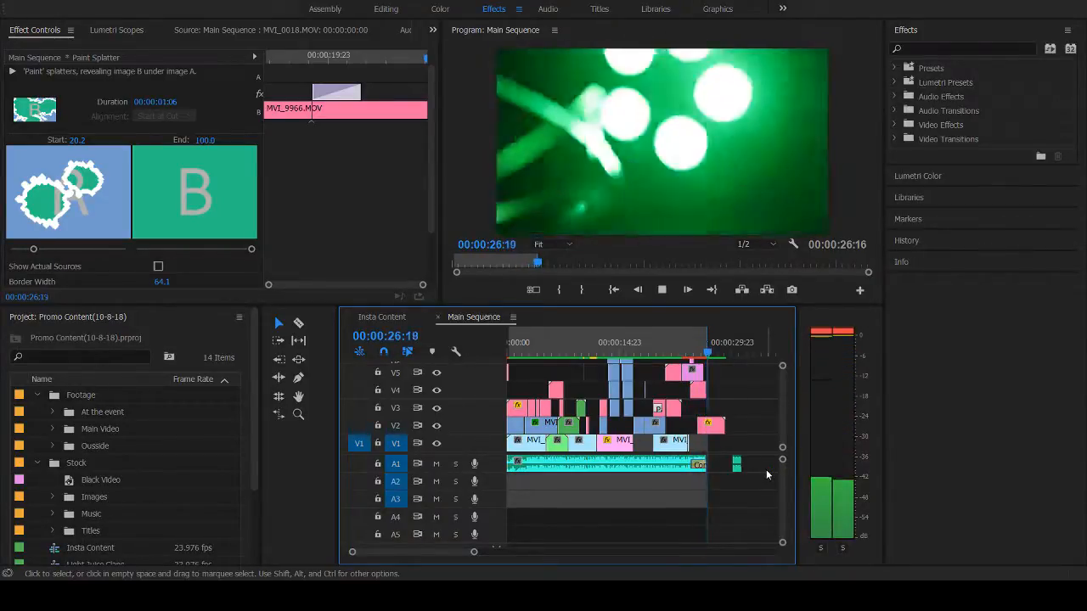
key(space)
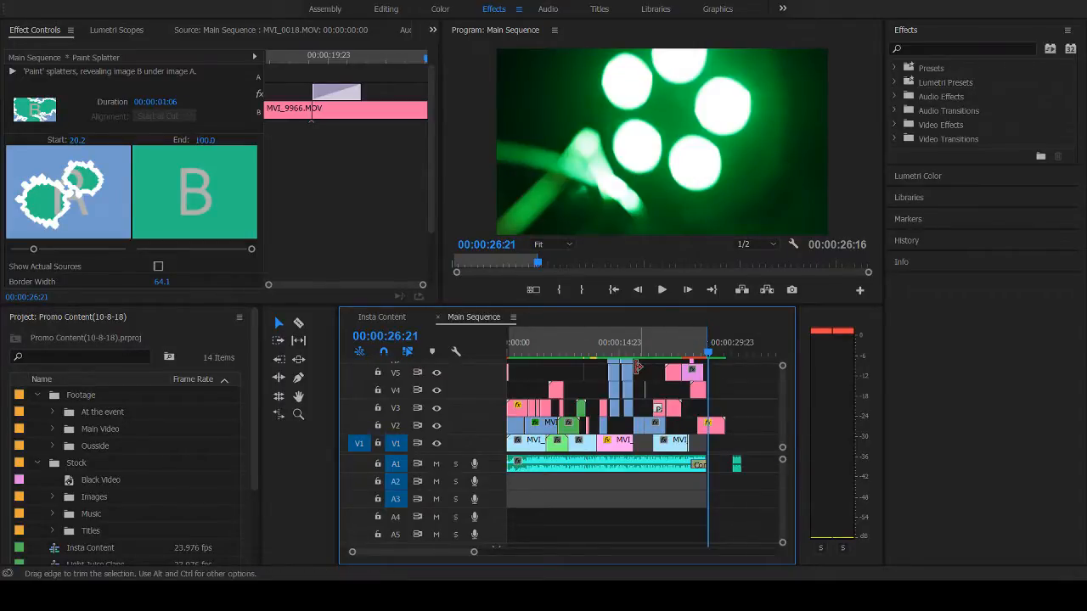
- Scrub across the sequence from 00:00:01:08 to 00:00:30:01, and review the framed crowd shots between 00:00:13:17 and 00:00:16:06
click(518, 353)
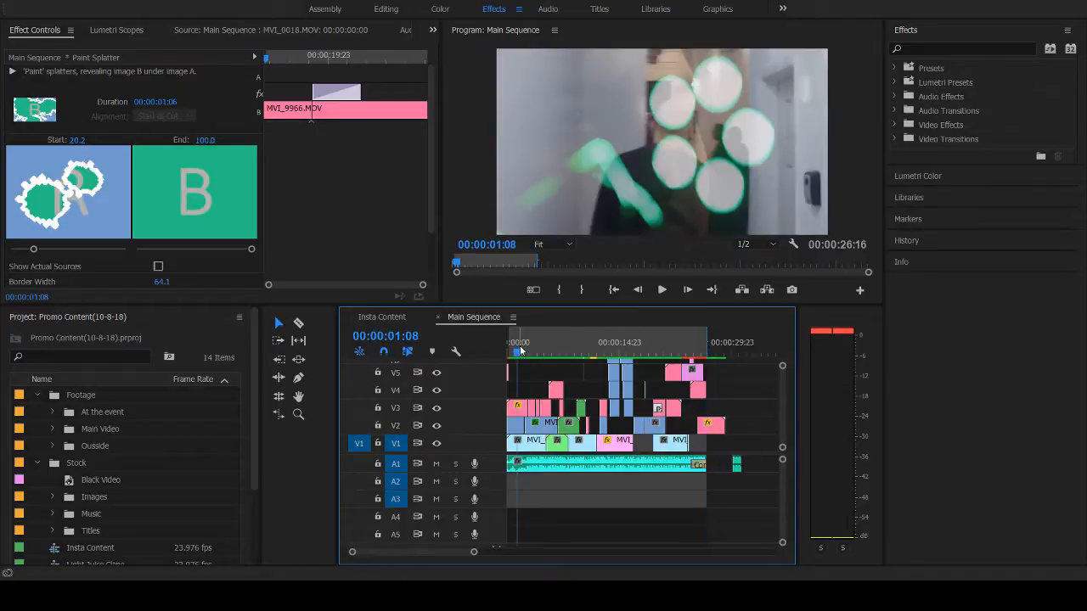
drag(520, 359, 731, 357)
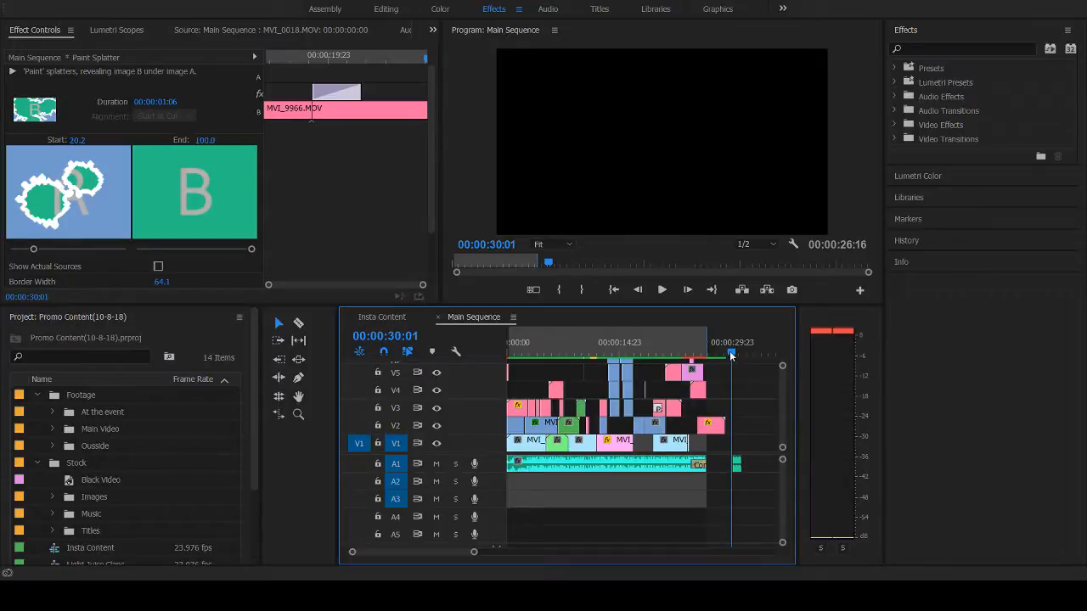
drag(731, 356, 610, 351)
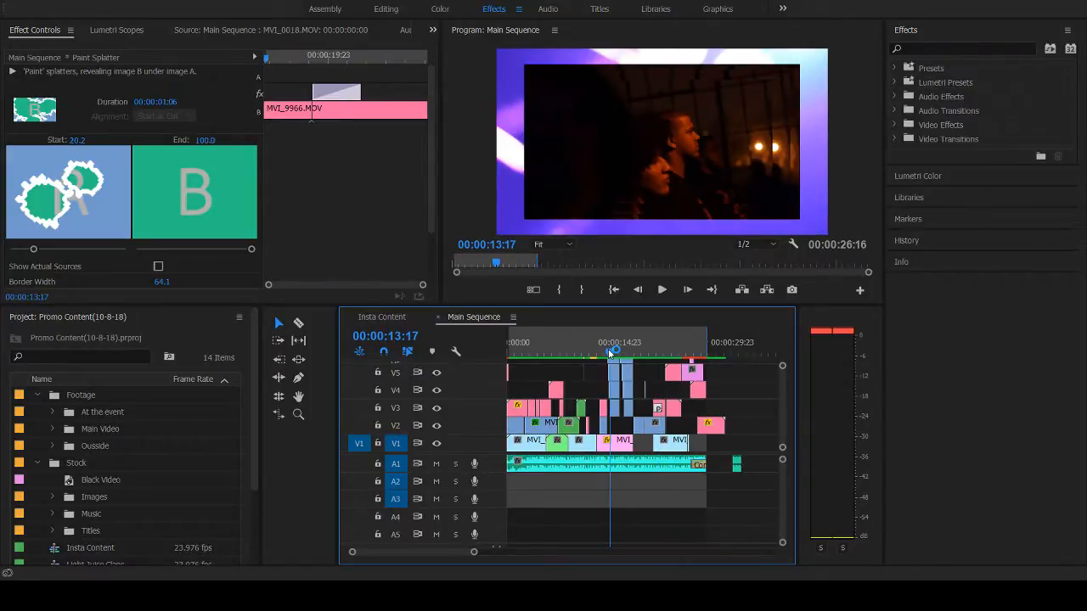
drag(608, 349, 629, 351)
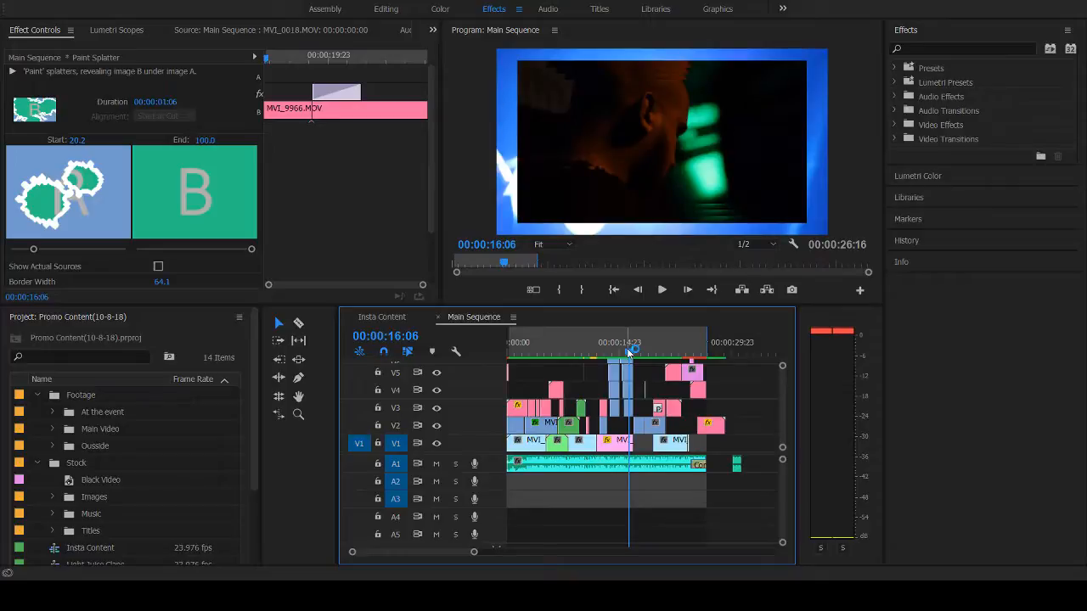
drag(630, 351, 624, 351)
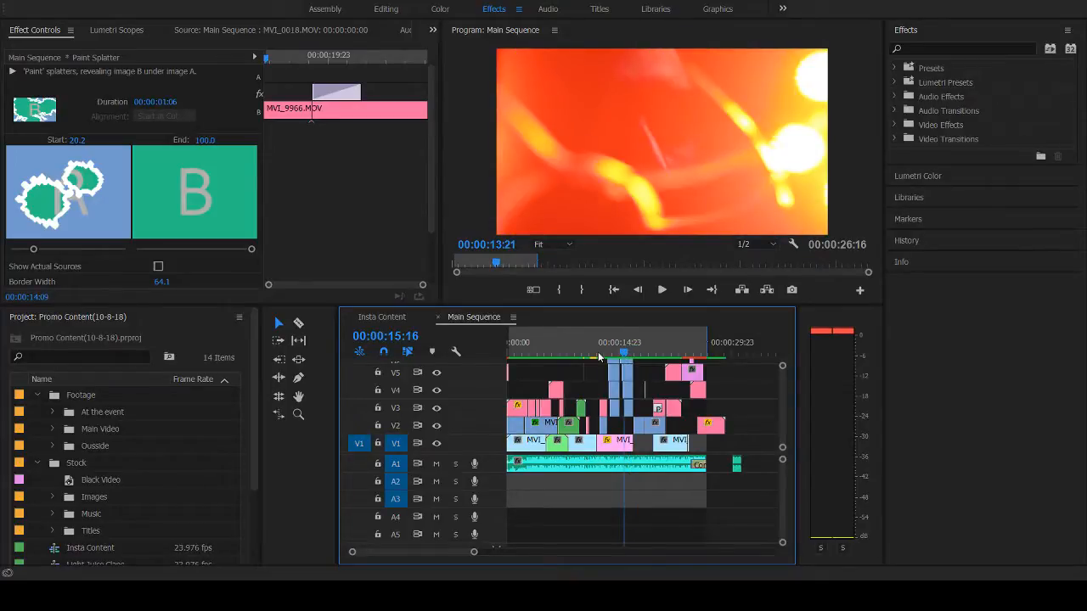
click(625, 351)
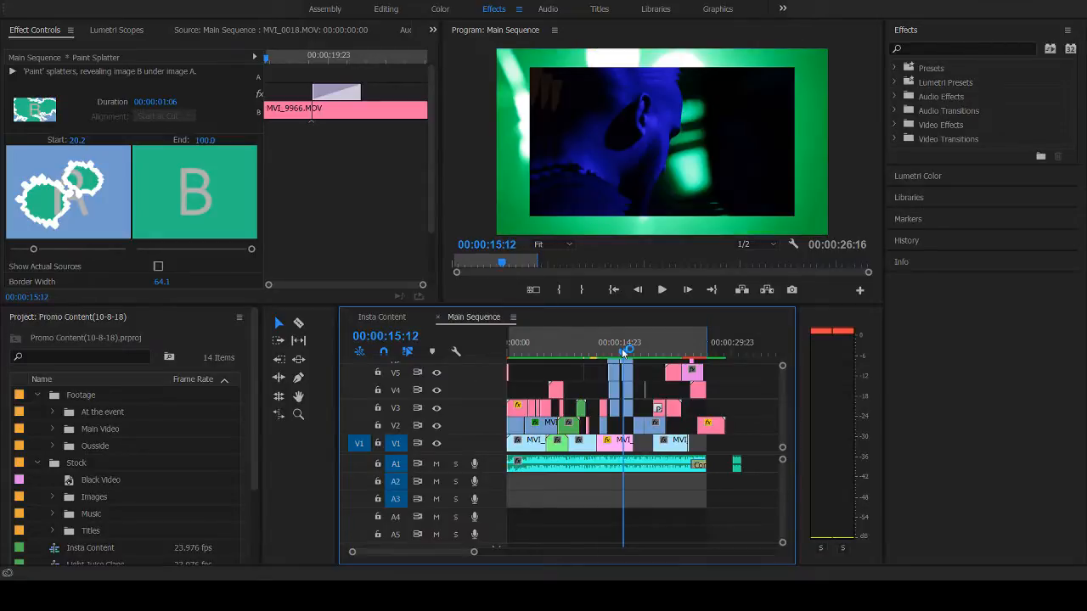
- Play the whole sequence from 00:00:00:00 to 00:00:27:02, and go back to the S7RIVE logo at 00:00:25:02
drag(624, 351, 503, 349)
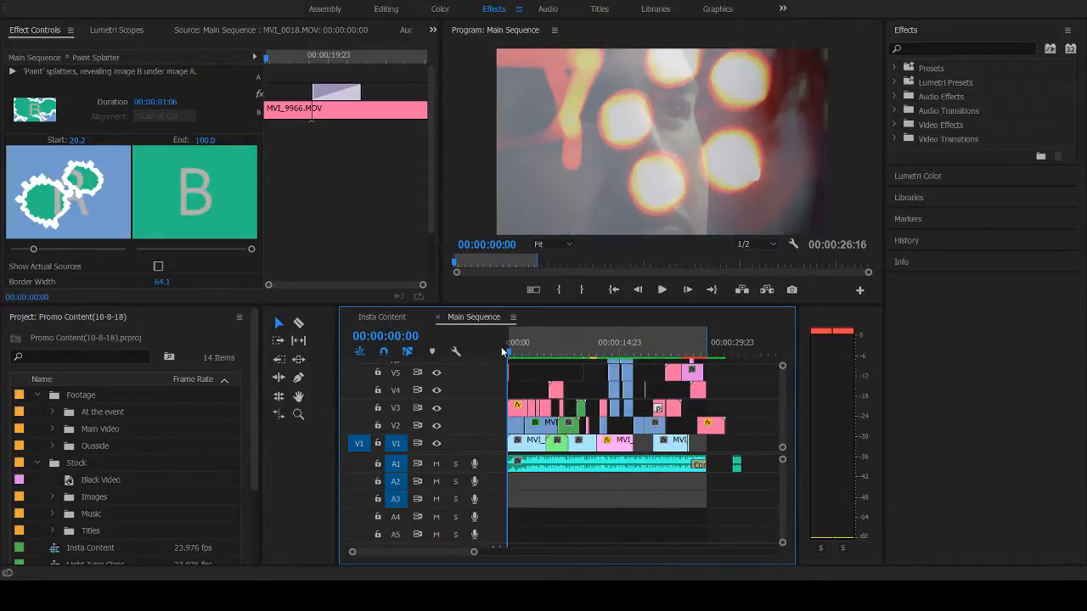
key(space)
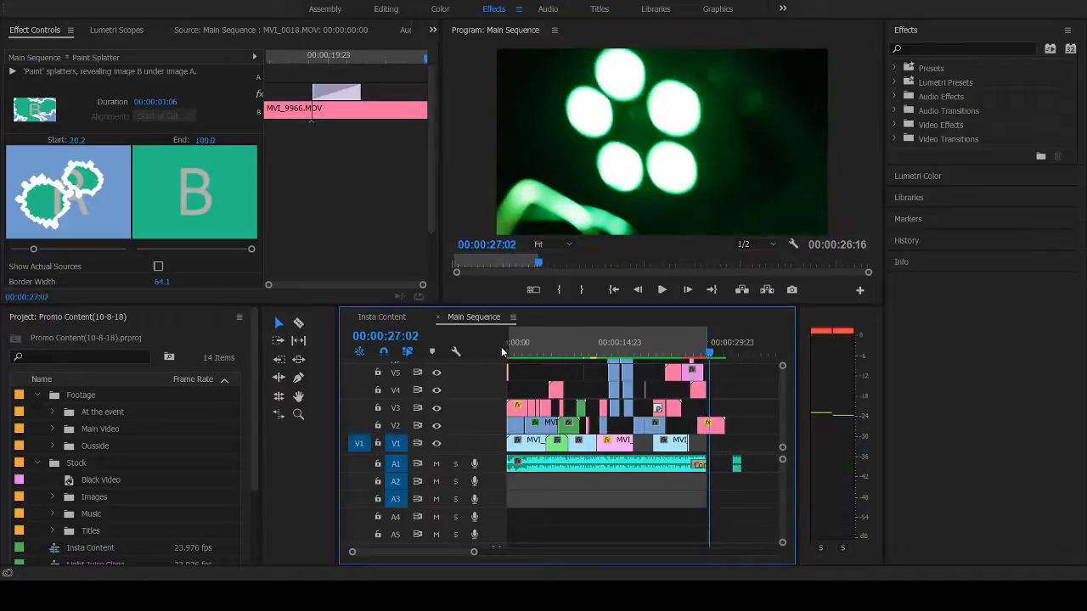
key(Left)
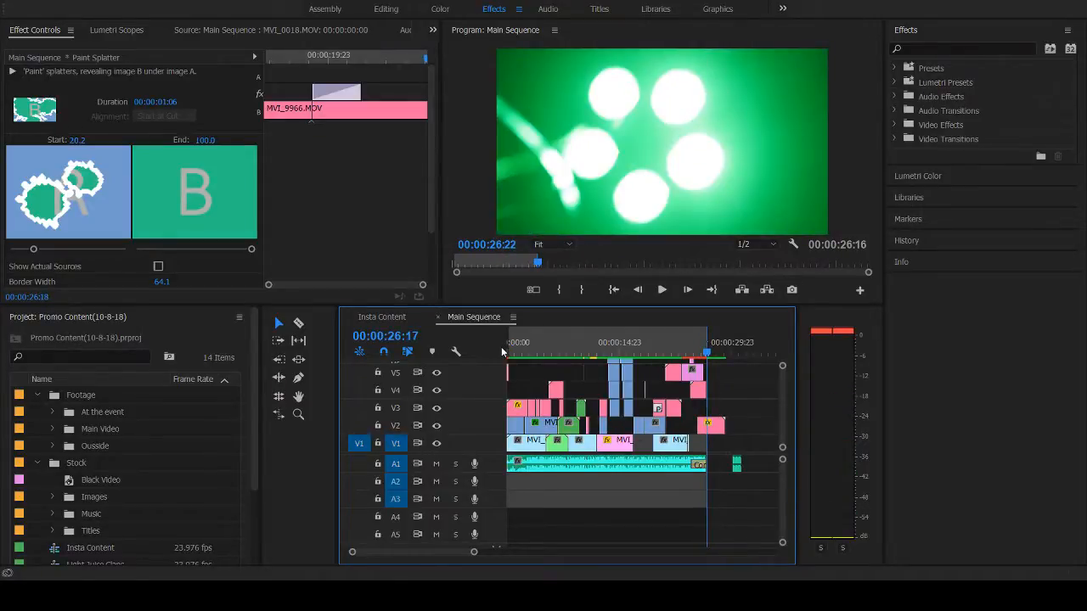
key(Up)
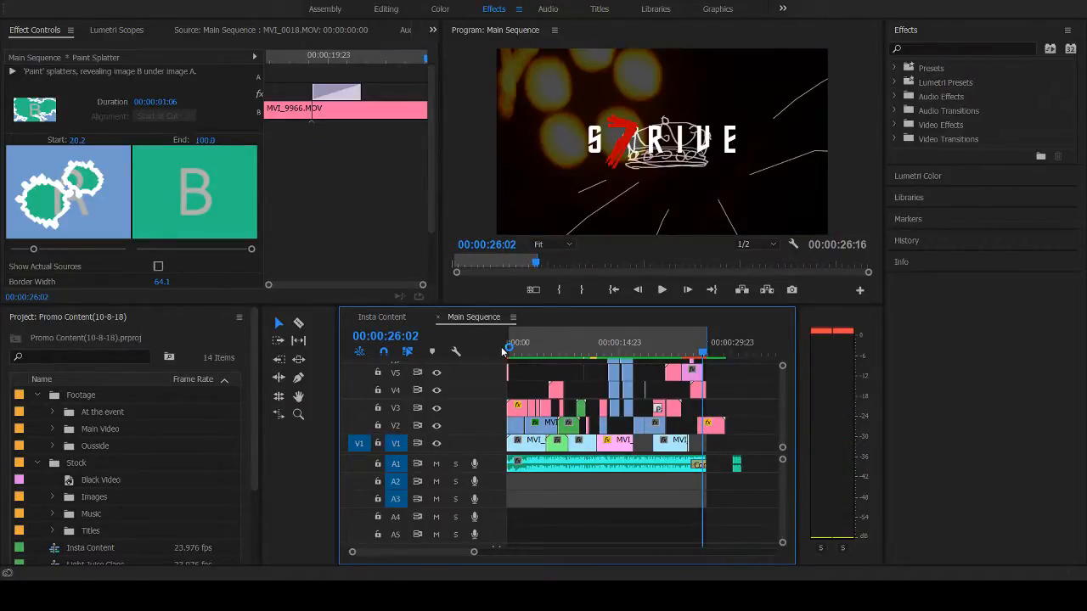
key(Up)
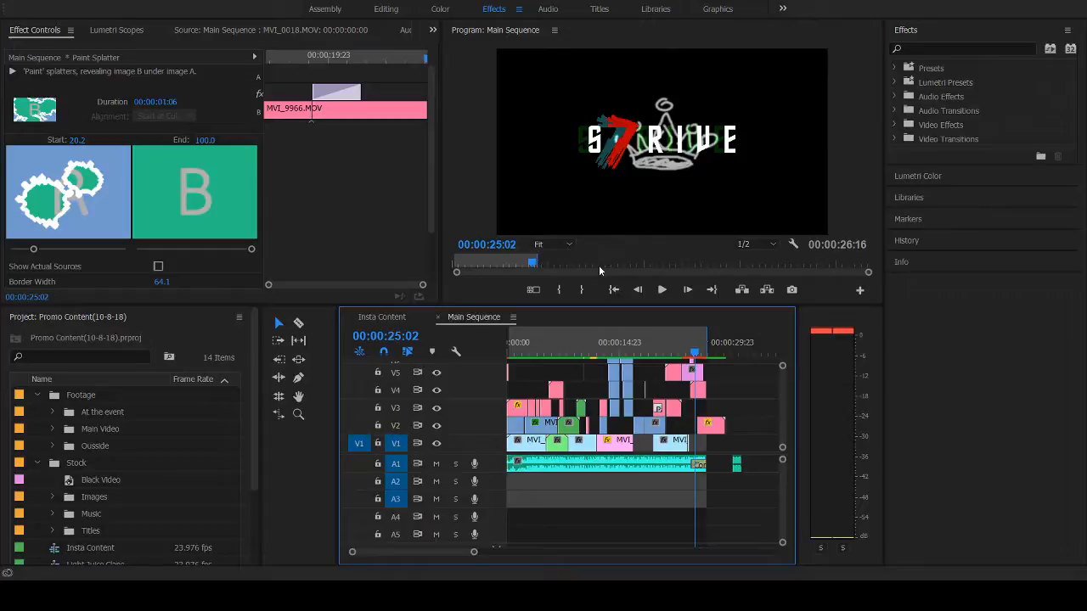
- Inspect the effect settings of the V4 linked comp clip and the two stacked small_logo_trans.png clips at 00:00:25:02
click(698, 393)
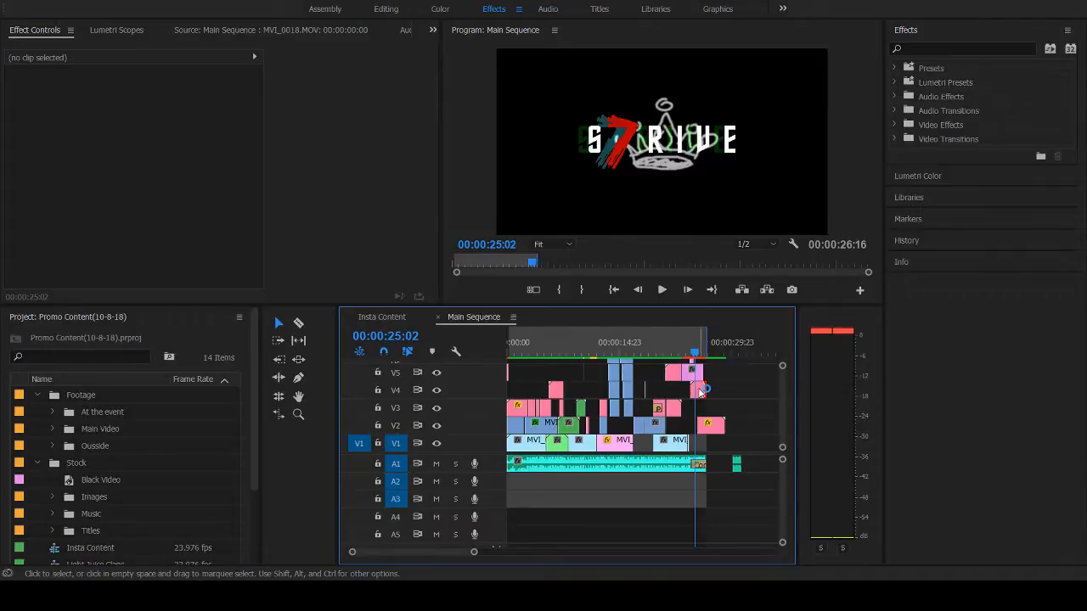
click(697, 390)
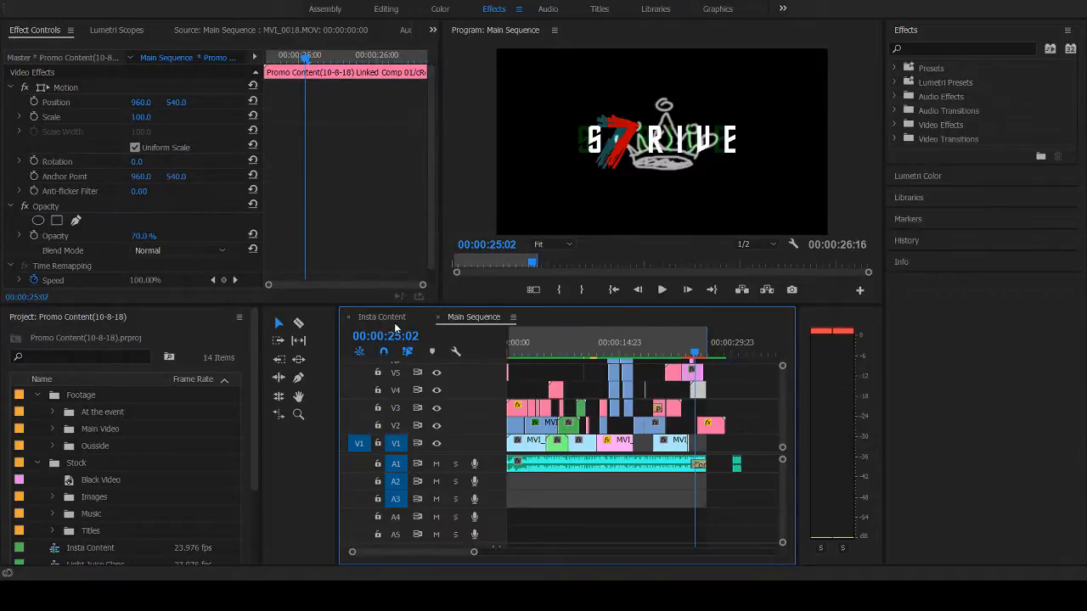
click(693, 373)
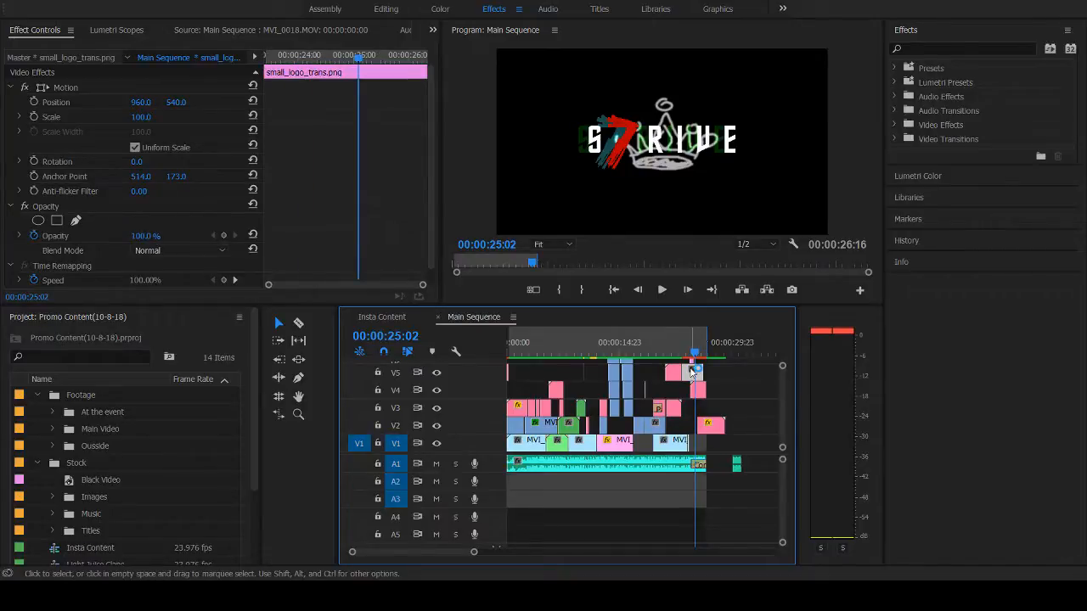
click(692, 363)
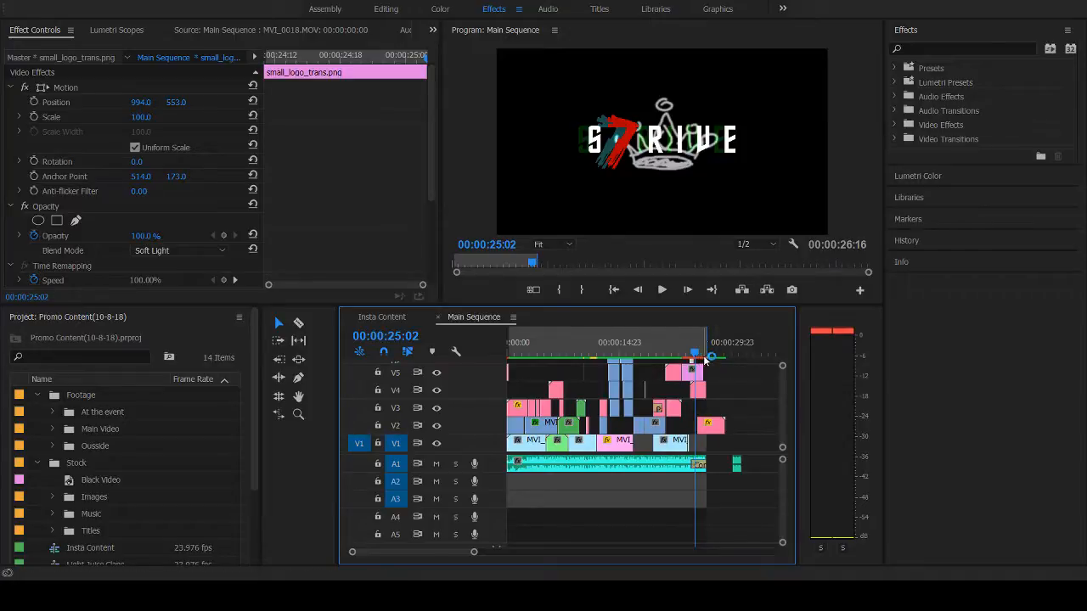
- Step back and forth between 00:00:25:02 and 00:00:24:20 to examine the offset logo copy over the crown animation
key(Left)
key(Left)
key(Left)
key(Left)
key(Left)
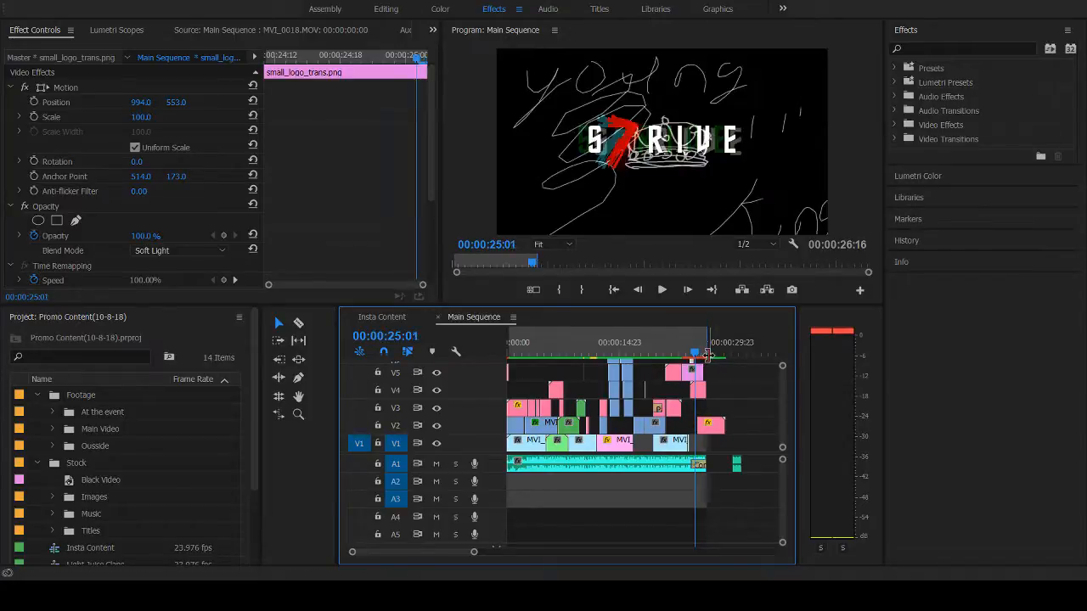
key(Right)
key(Right)
key(Left)
key(Left)
key(Left)
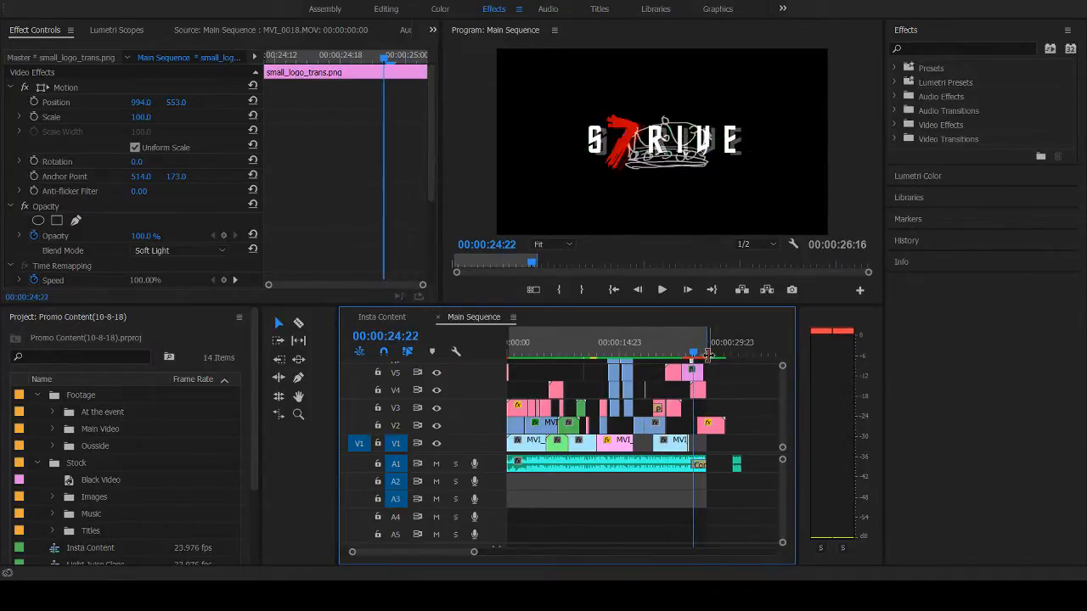
key(Right)
key(Left)
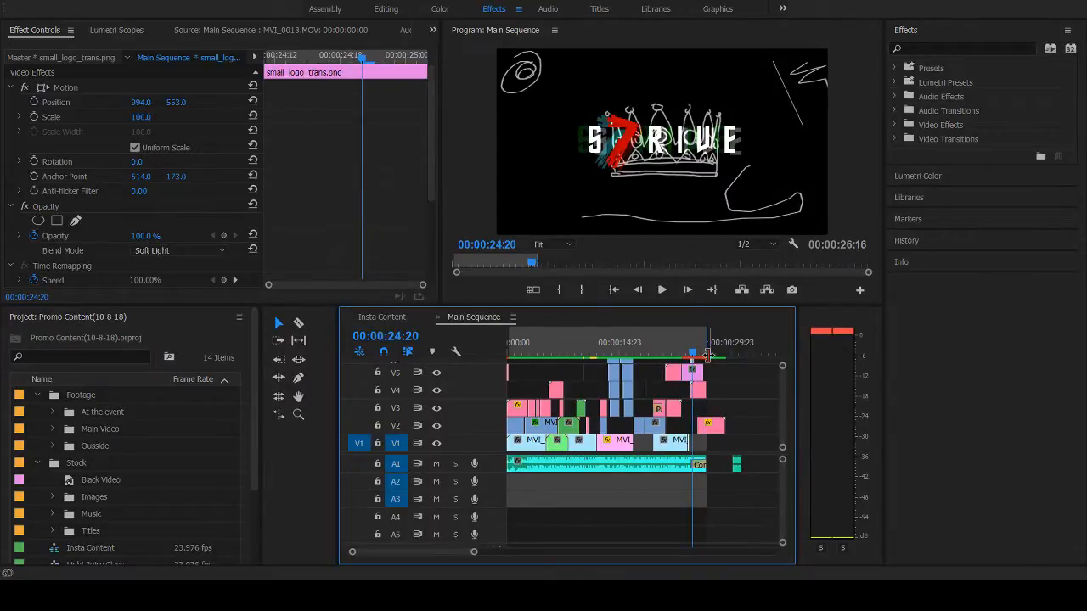
key(Right)
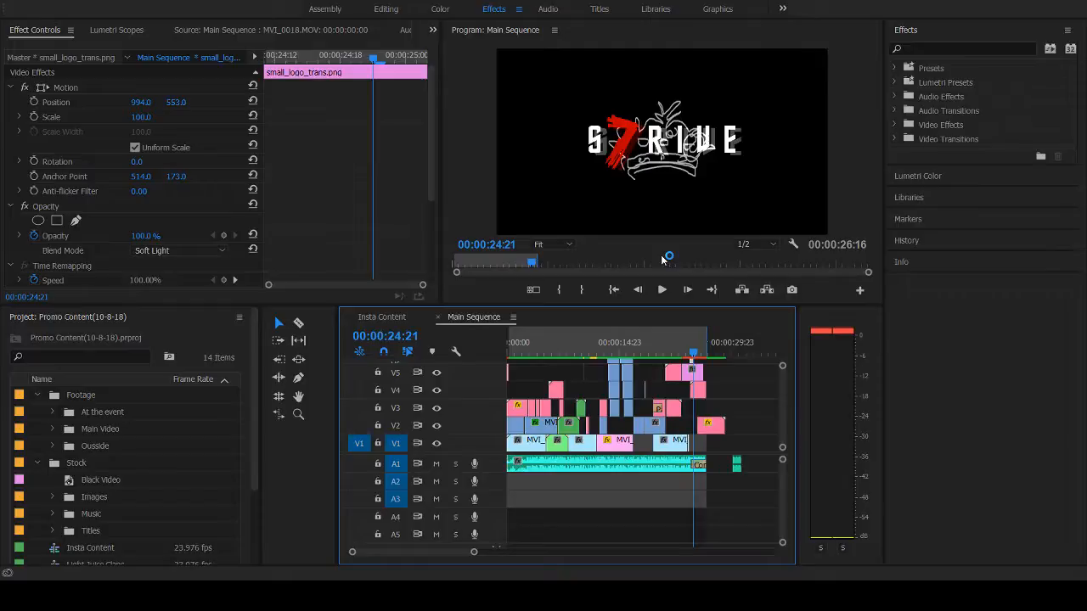
- Step back to 00:00:24:13 and forward to 00:00:24:16 to examine the start of the scribbles around the S7RIVE logo
key(Left)
key(Left)
key(Right)
key(Right)
key(Left)
key(Left)
key(Left)
key(Left)
key(Left)
key(Left)
key(Left)
key(Left)
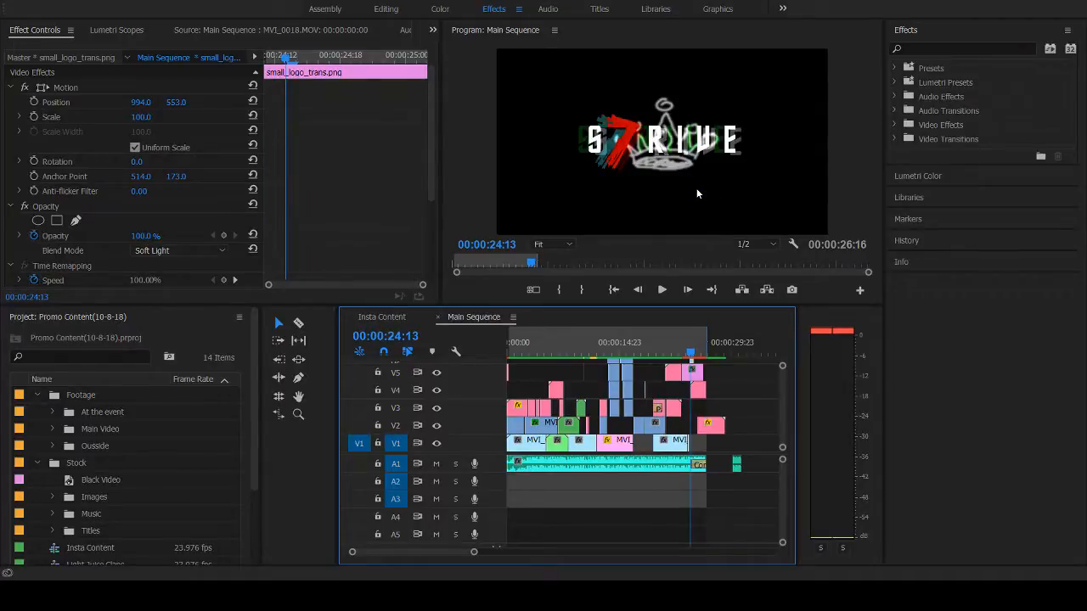
key(Right)
key(Right)
key(Left)
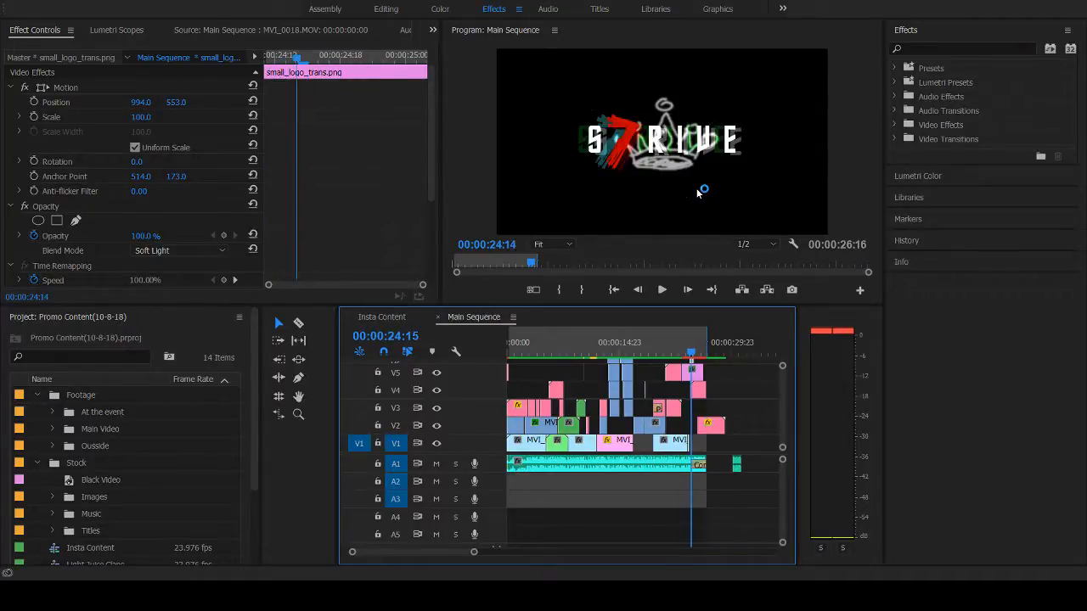
key(Right)
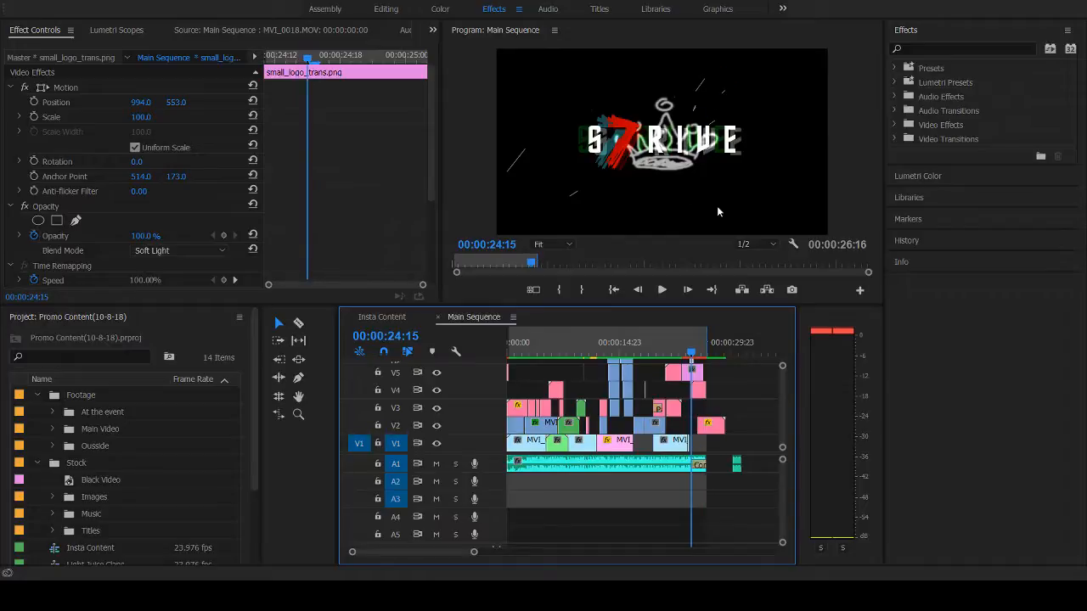
key(Right)
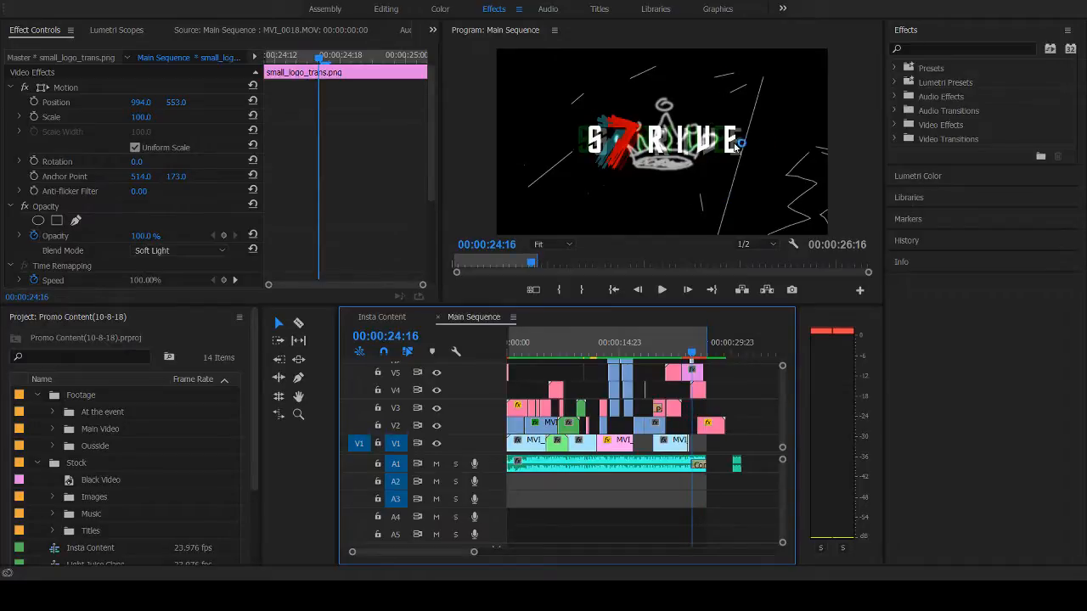
- Advance frame by frame from 00:00:24:16 to 00:00:24:22 to examine the changing crowns and scribbles around the S7RIVE logo
key(Right)
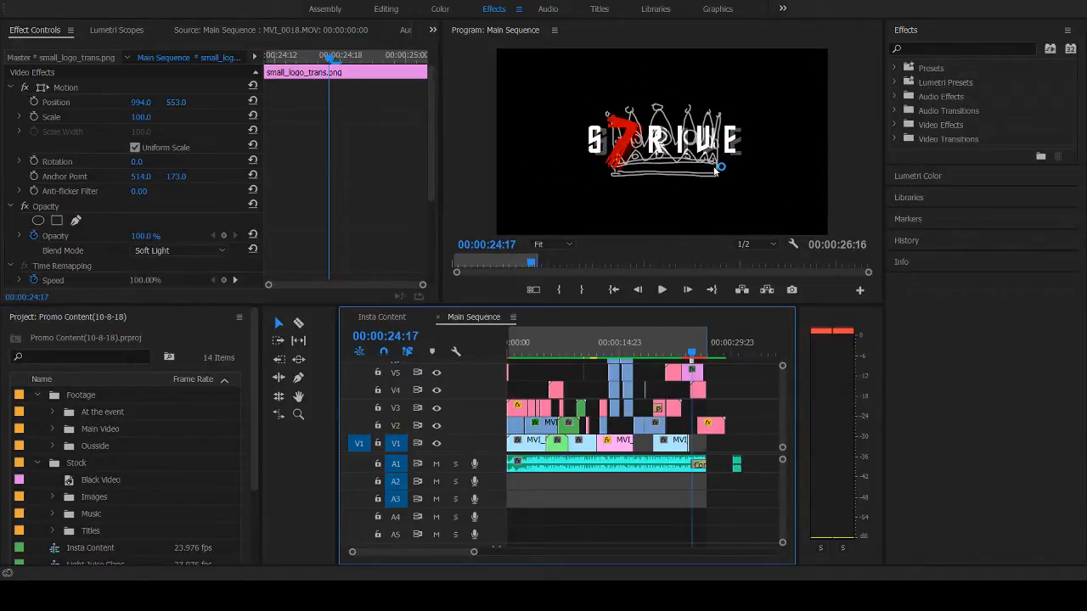
key(Right)
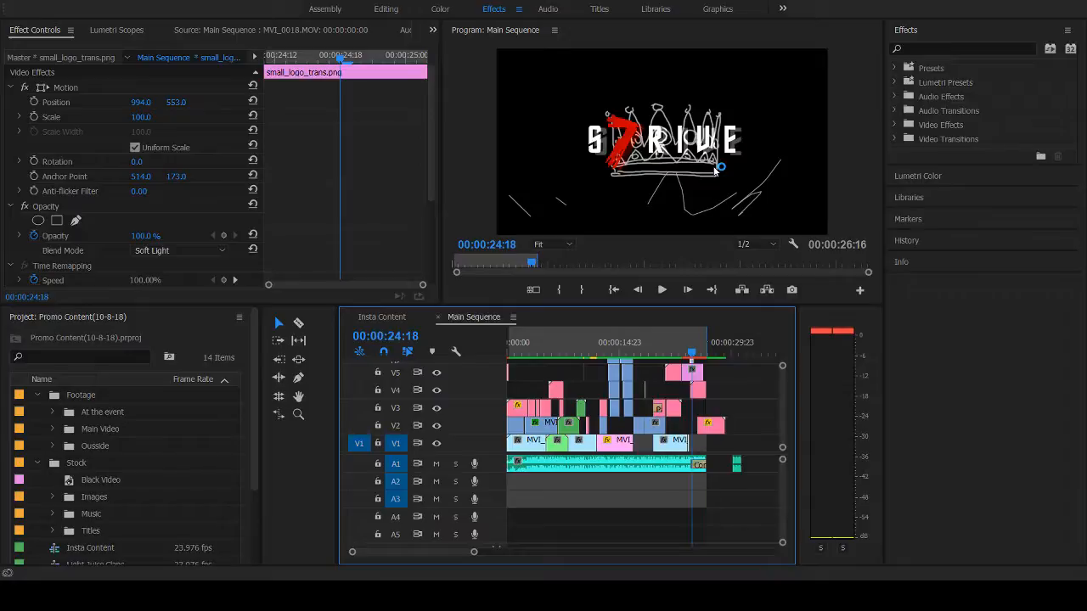
key(Right)
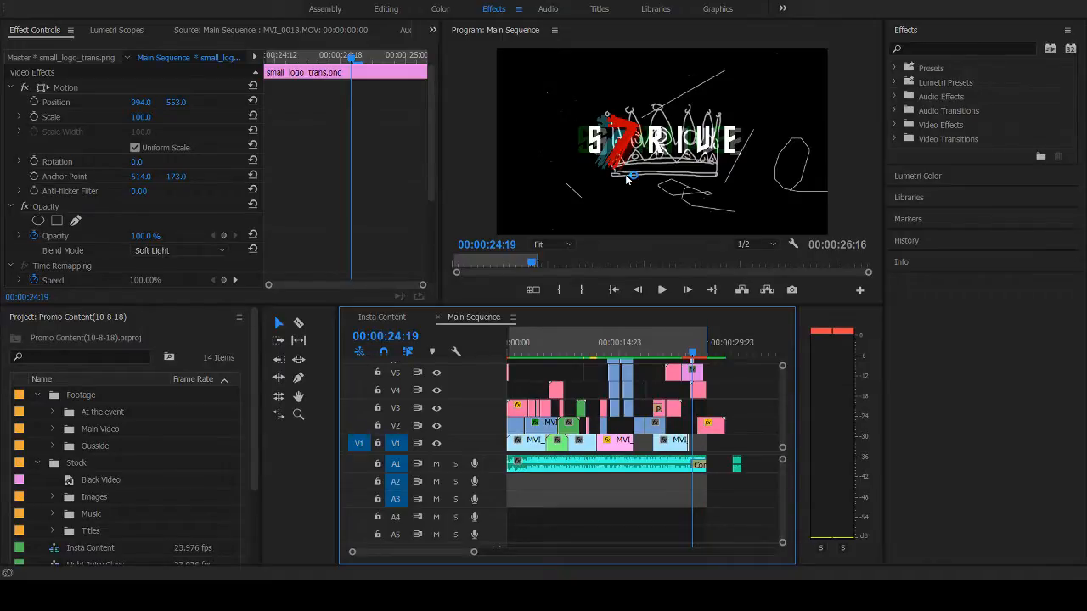
key(Right)
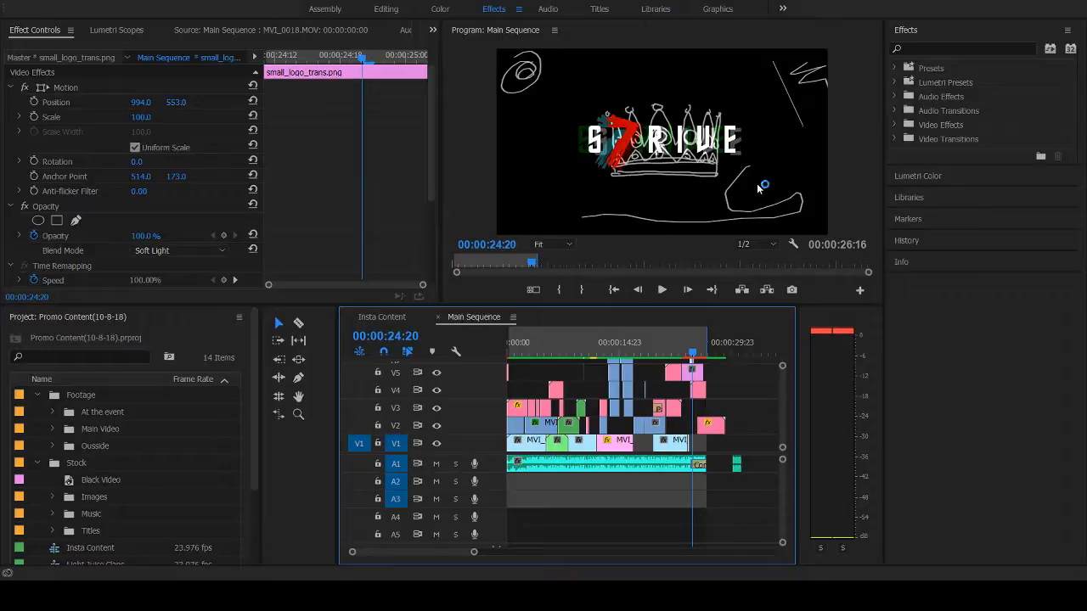
key(Right)
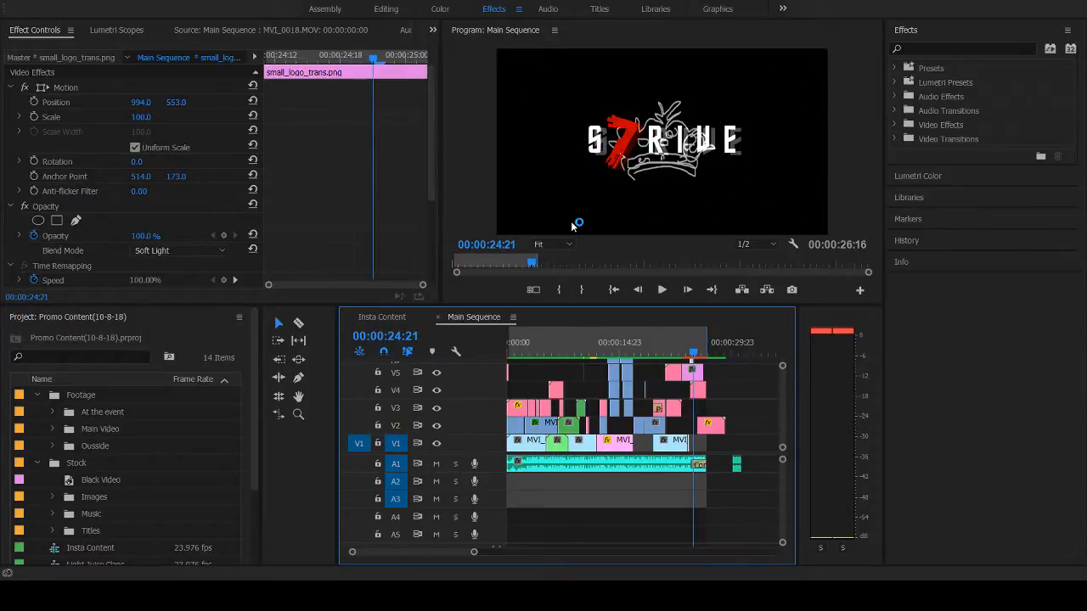
key(Right)
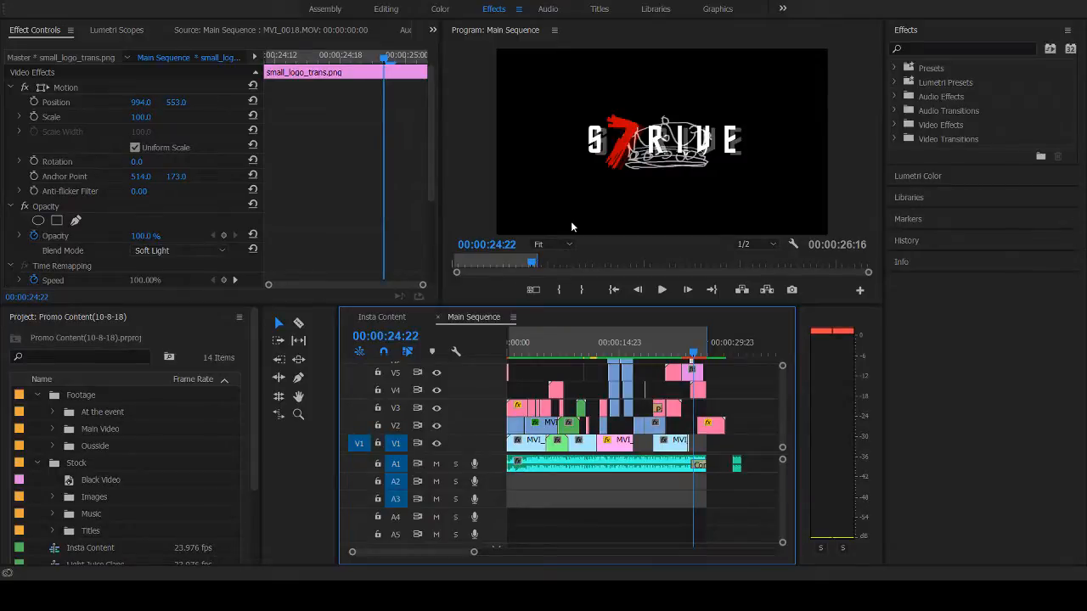
- Step back and forth between 00:00:24:20 and 00:00:24:22 to compare the logo frames with and without the colored offset copy
key(Left)
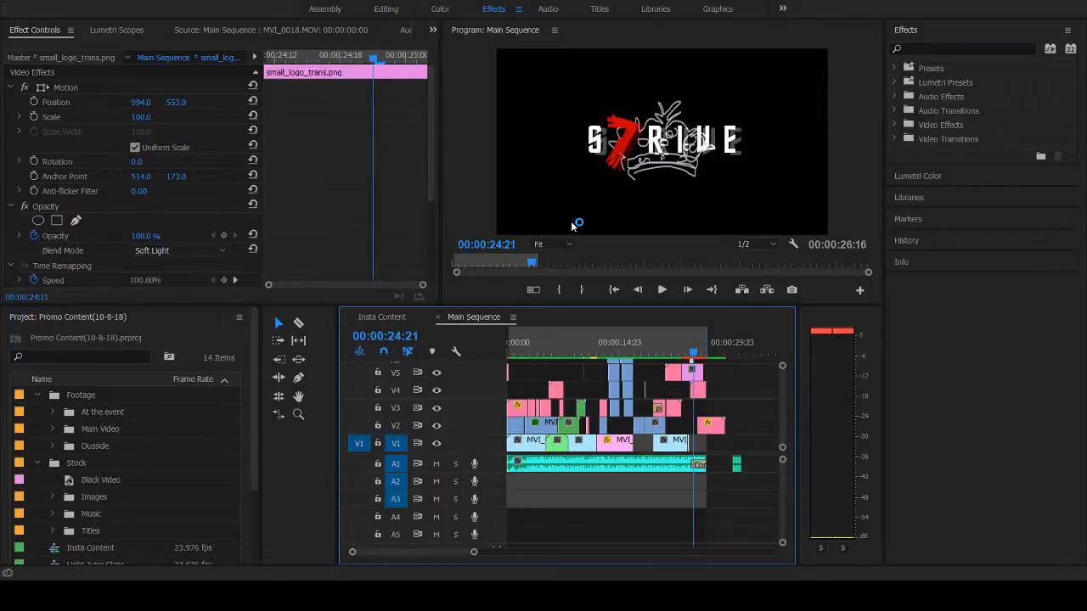
key(Right)
key(Left)
key(Left)
key(Right)
key(Left)
key(Right)
key(Left)
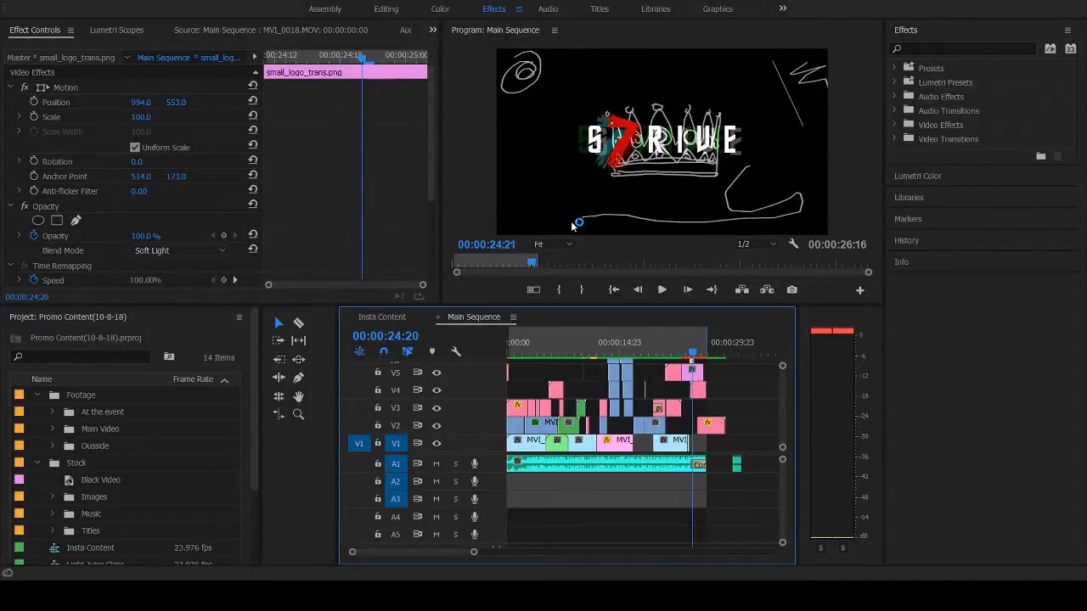
key(Right)
key(Left)
key(Right)
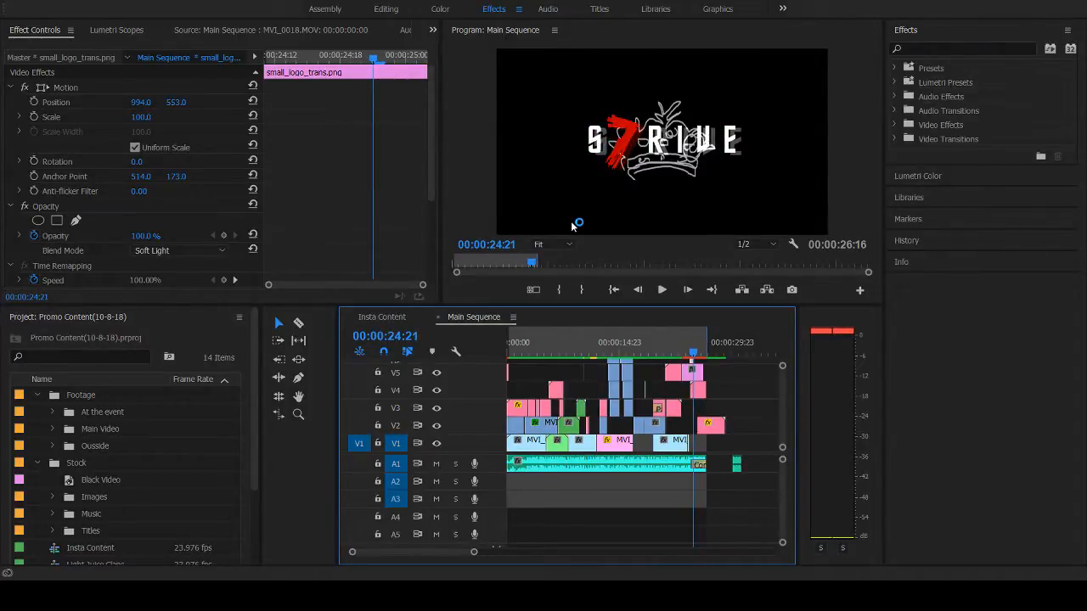
- Advance frame by frame from 00:00:24:21 to 00:00:25:02 to examine the handwritten scribbles and crown changes behind the logo
key(Right)
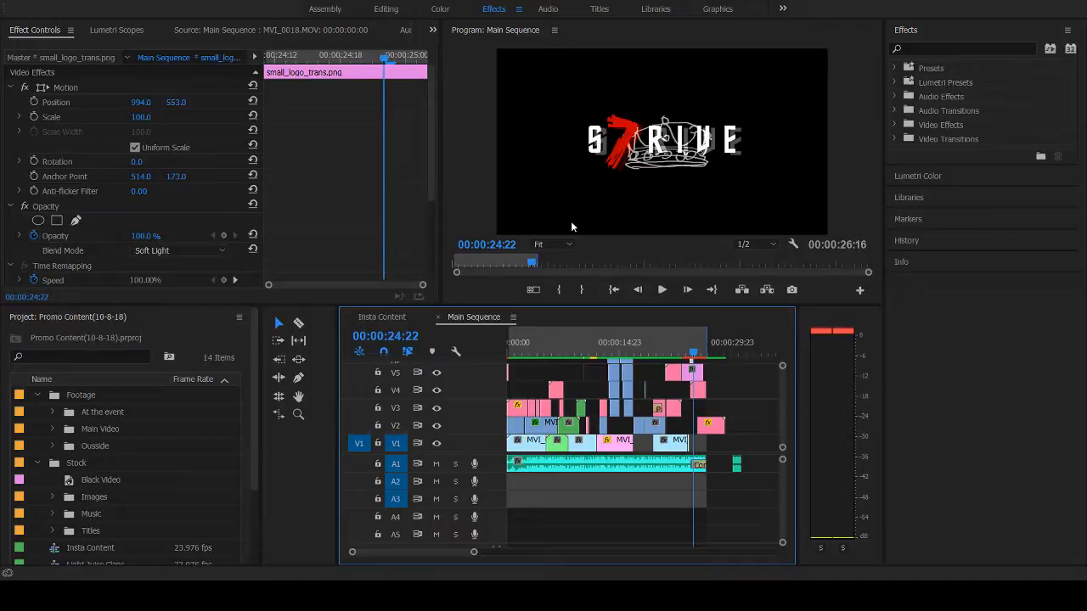
key(Right)
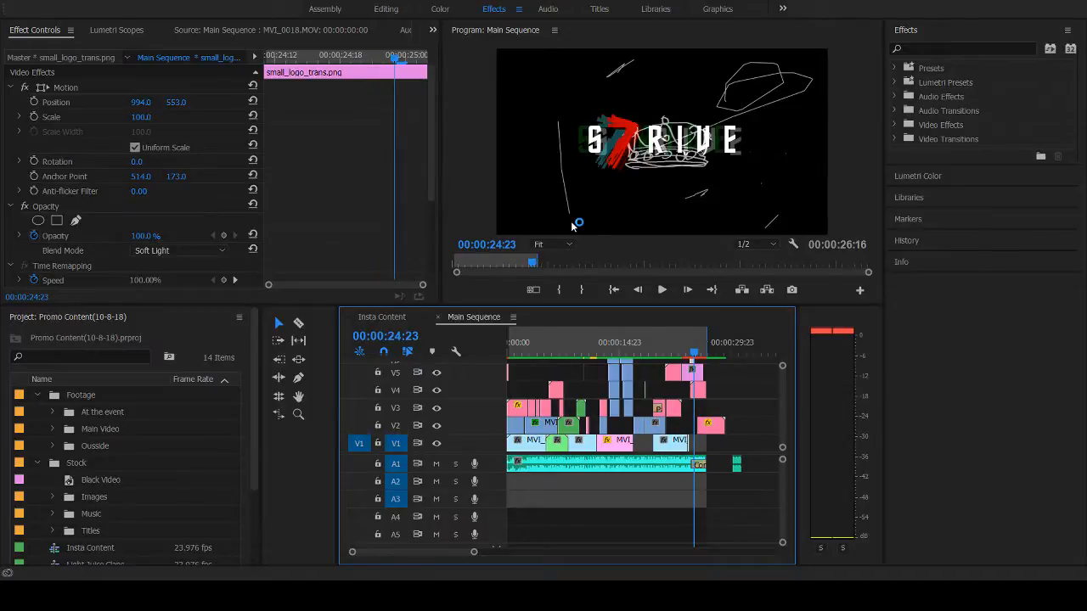
drag(649, 139, 735, 112)
key(Right)
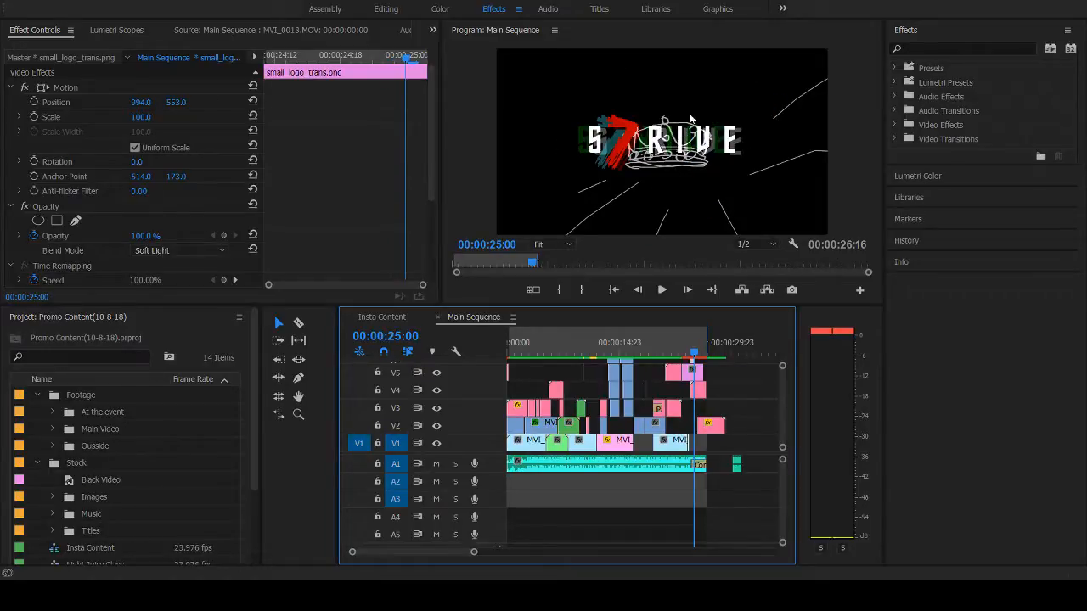
key(Right)
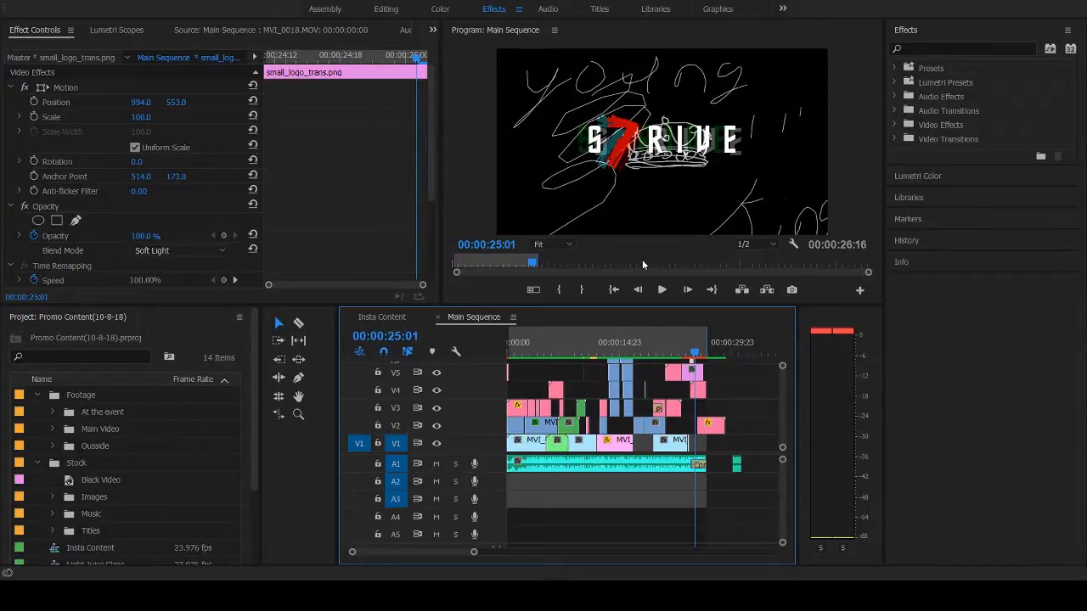
key(Right)
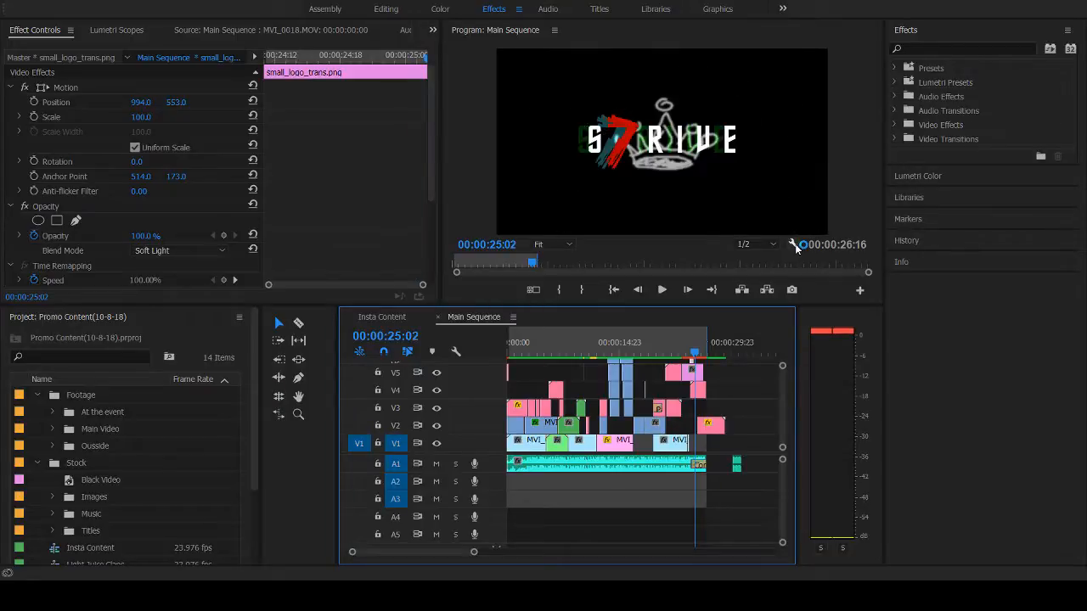
- Compare the frames around 00:00:25:01, advance to 00:00:25:18, and replay the logo ending from 00:00:23:22
key(Left)
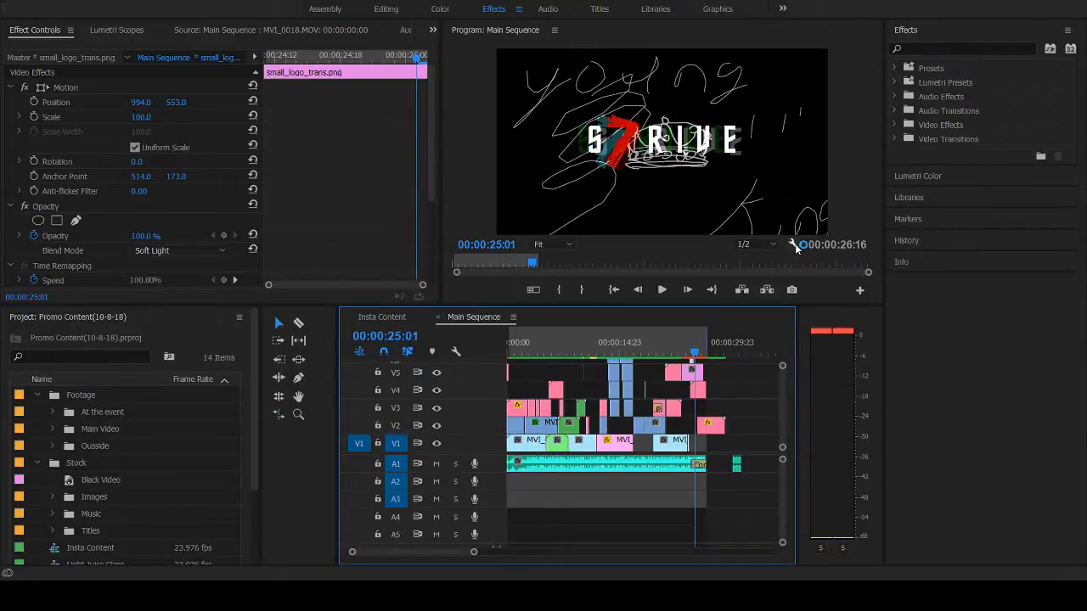
key(Right)
key(Right)
key(Right)
key(Right)
key(Right)
key(Right)
key(Right)
key(Right)
key(Right)
key(Right)
key(Right)
key(Right)
key(Right)
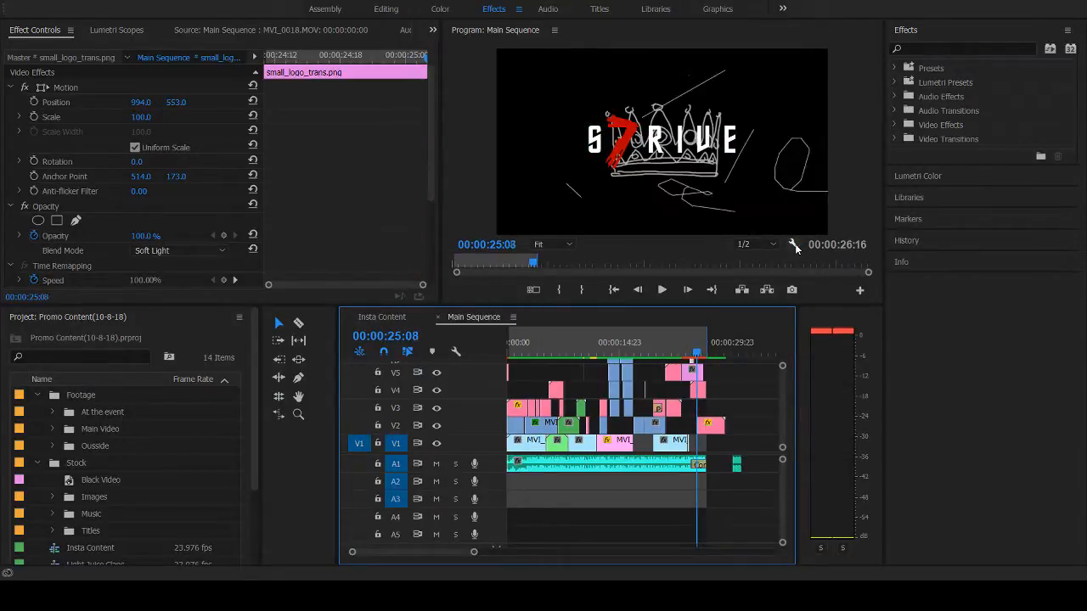
key(Right)
key(Right)
key(Right)
key(Right)
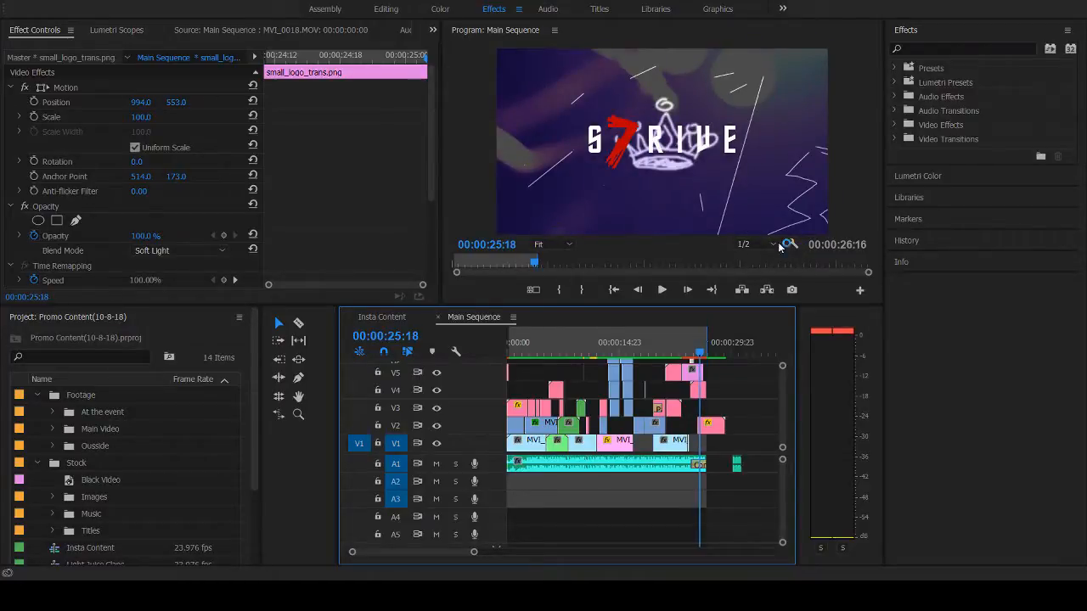
click(688, 349)
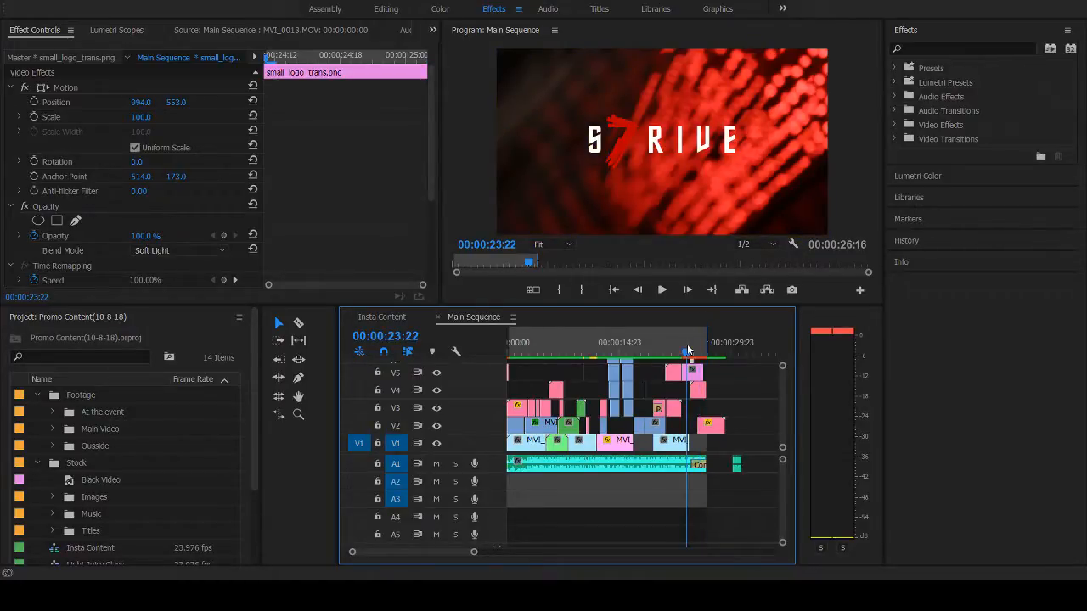
key(space)
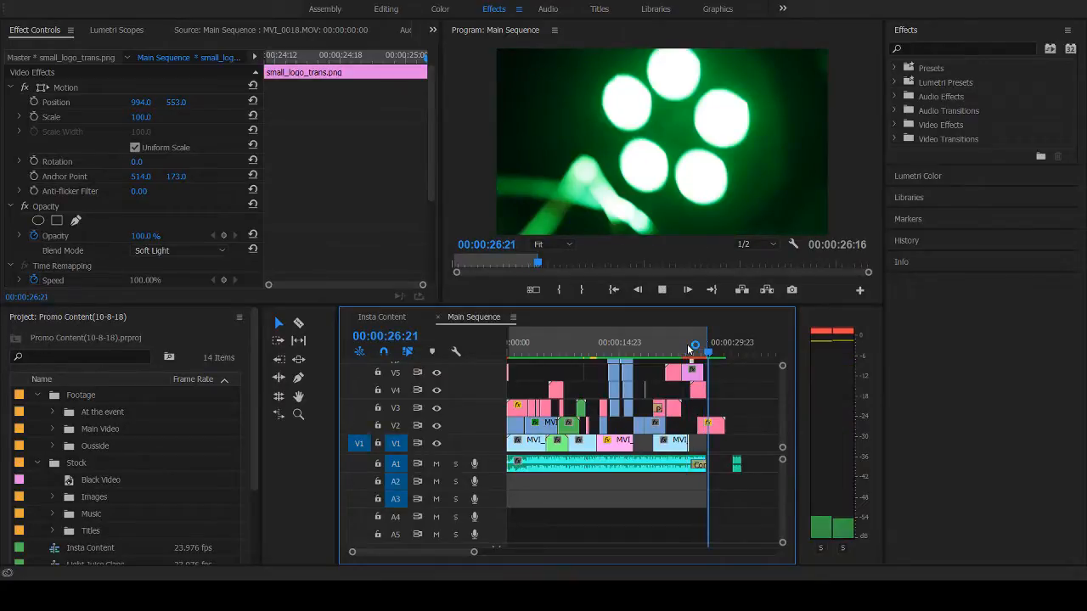
- Scrub through the Main Sequence between its start and 00:00:16:11 to review the light overlays, crown drawings and framed shots
click(542, 348)
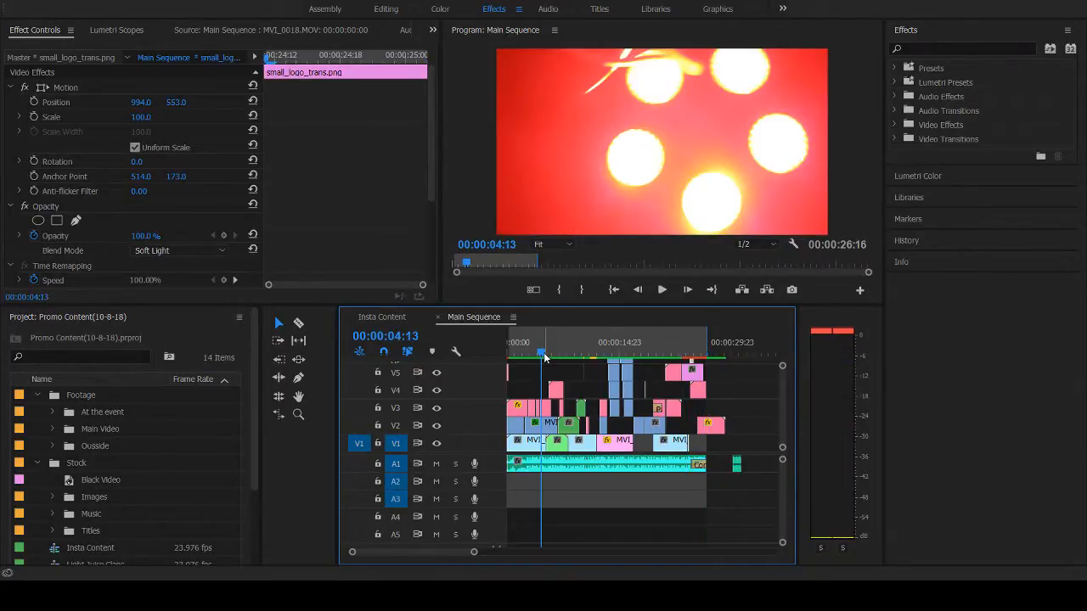
mouse_move(542, 354)
mouse_down()
mouse_move(496, 356)
mouse_move(532, 356)
mouse_move(524, 357)
mouse_up()
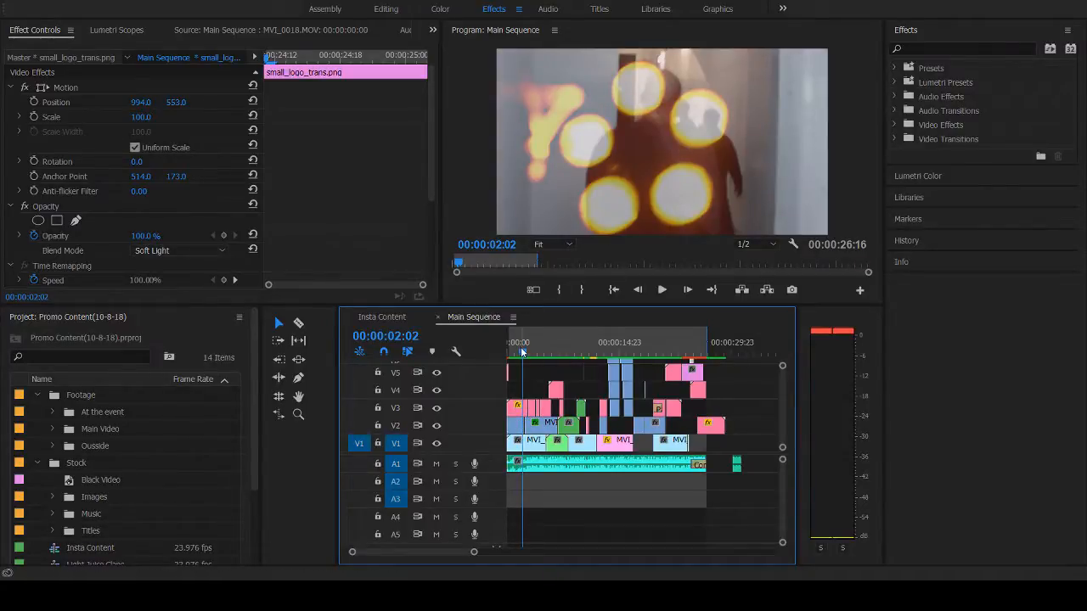
drag(523, 354, 631, 352)
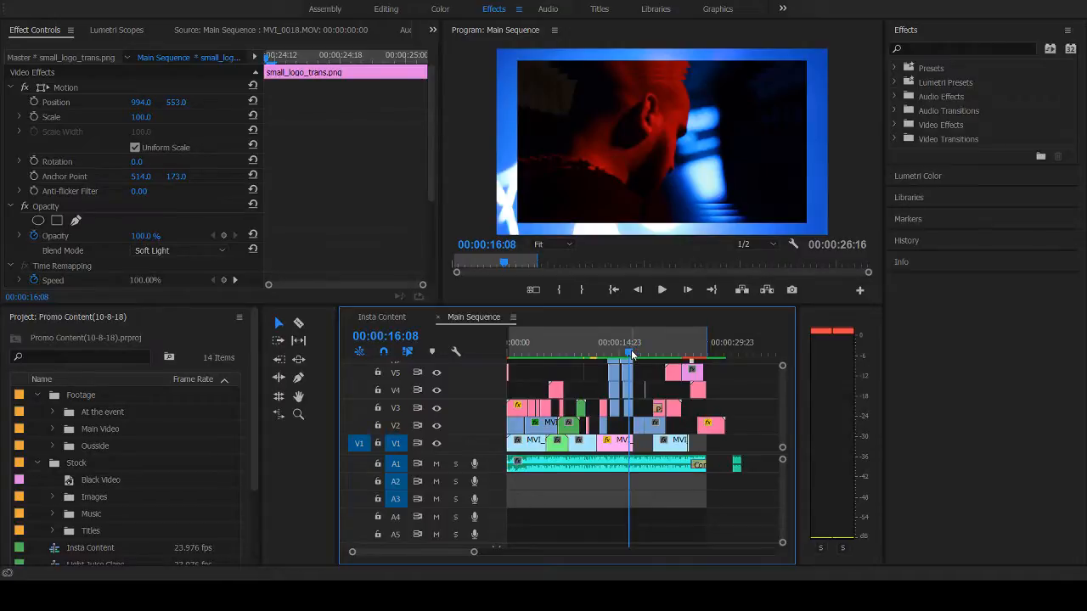
drag(630, 353, 638, 353)
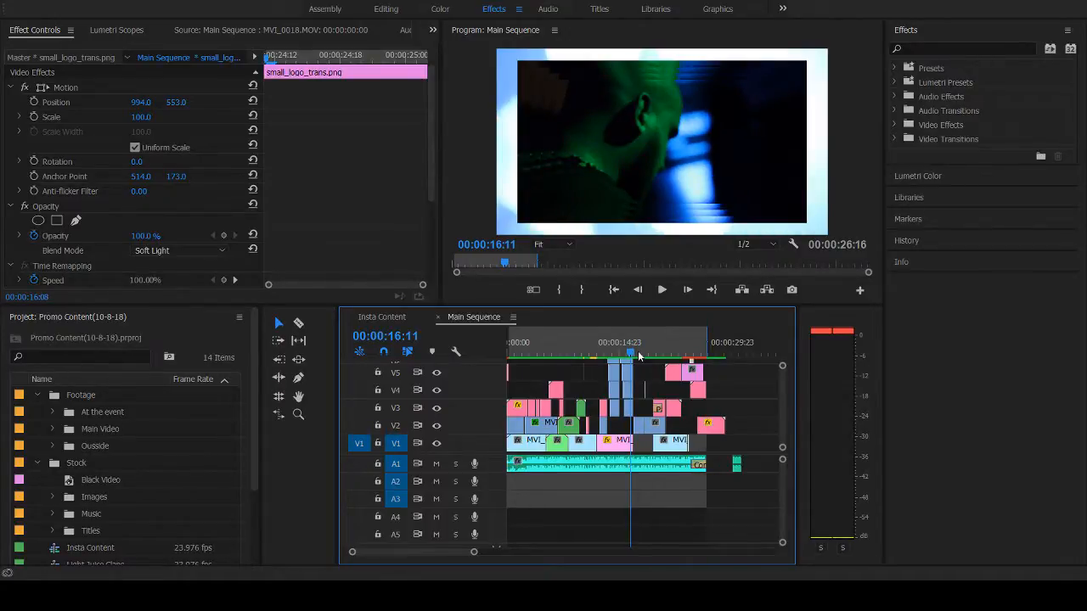
click(508, 344)
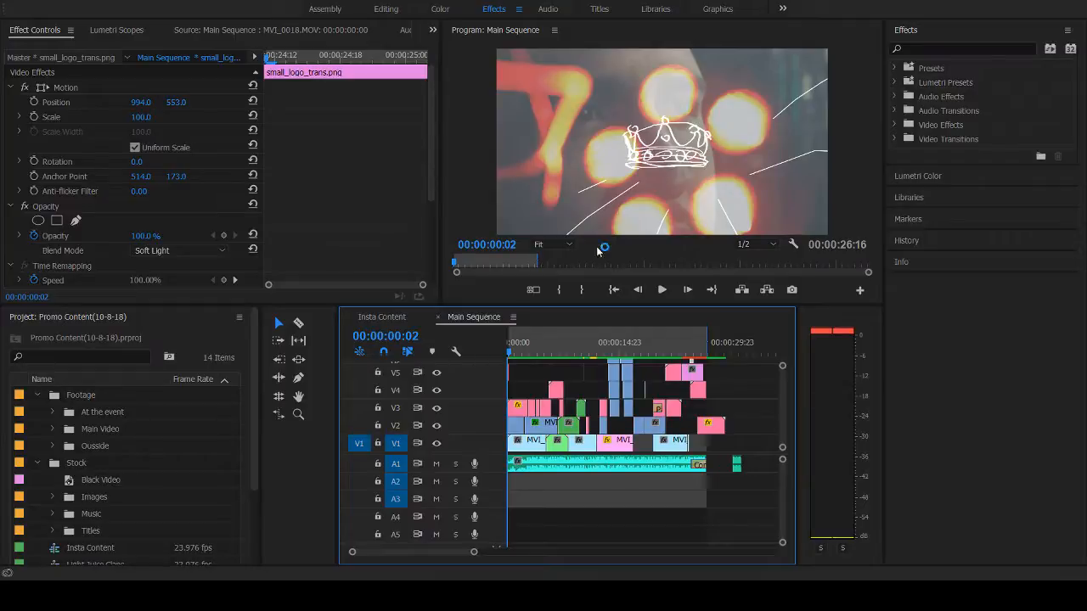
click(561, 352)
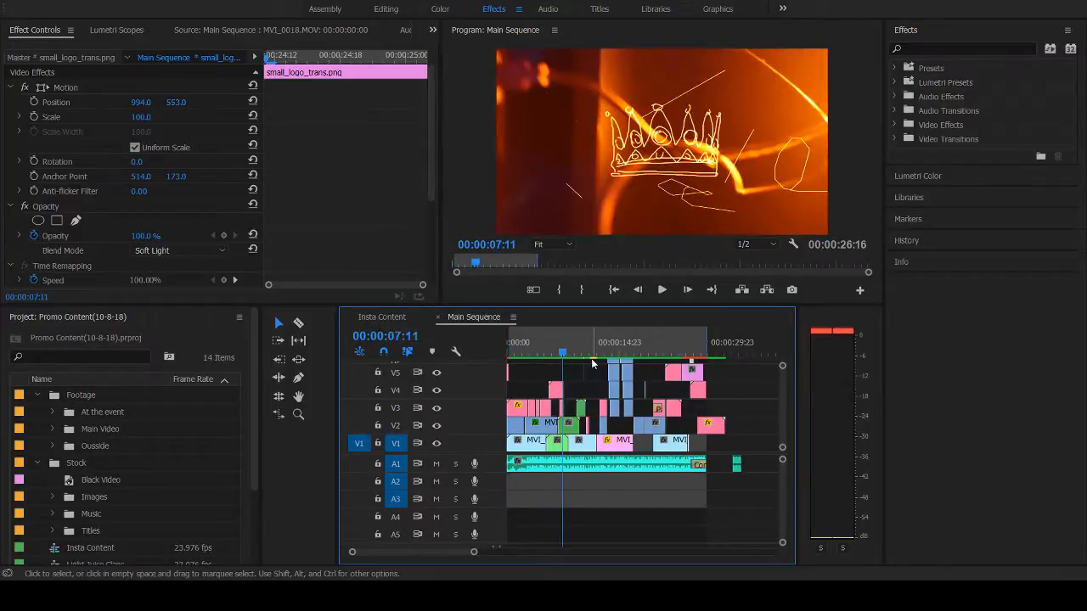
drag(561, 353, 533, 348)
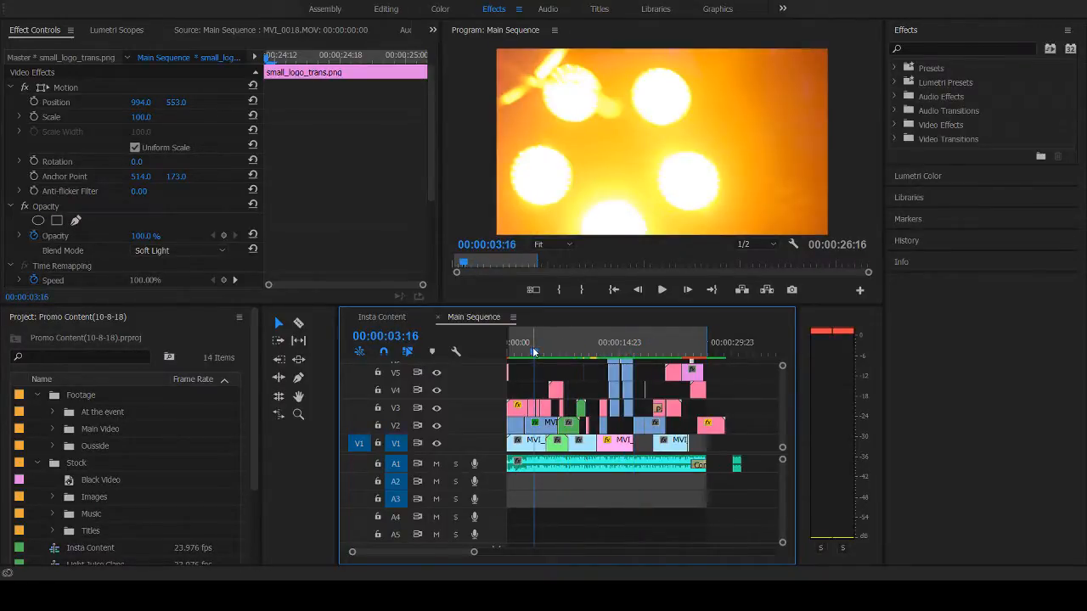
- Open the Insta Content sequence, look through its stacked layers up to V10, and check the V5 Main Sequence-.mp4 clip's effect settings
click(381, 317)
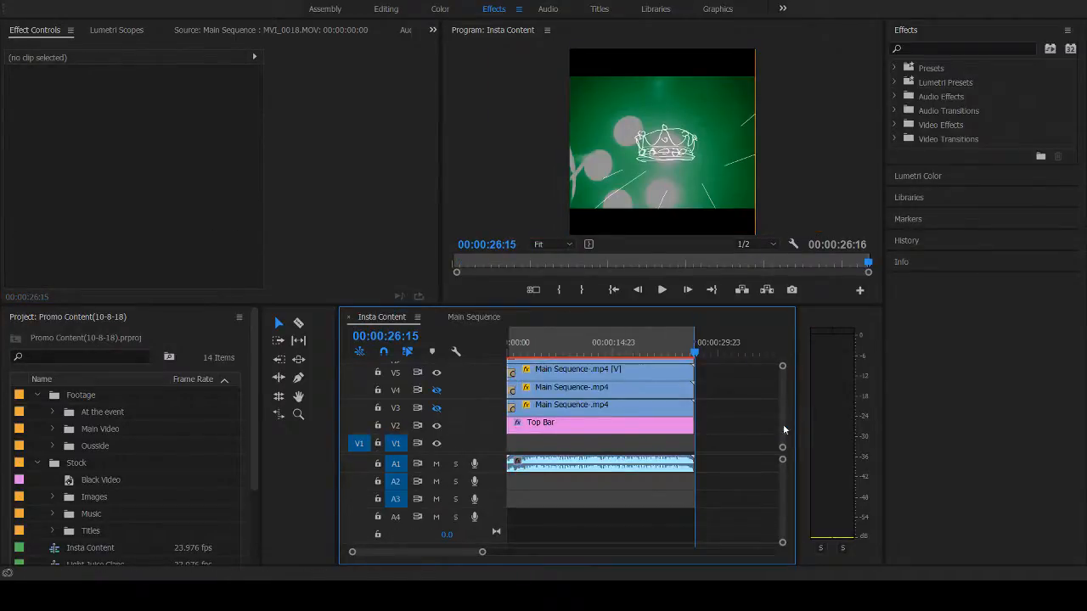
scroll(783, 400, up, 3)
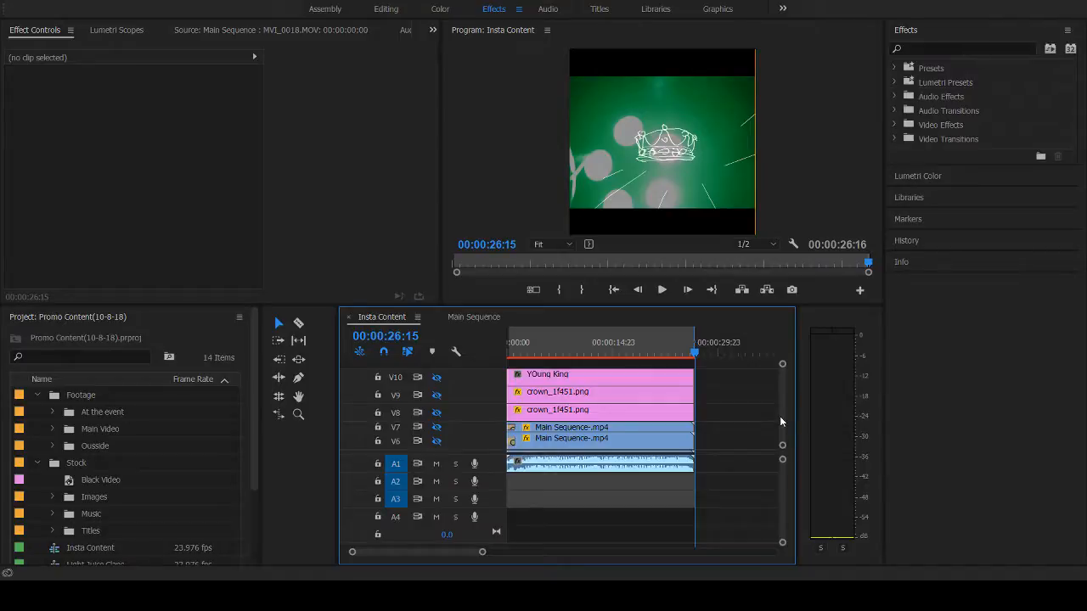
scroll(780, 416, down, 3)
click(615, 406)
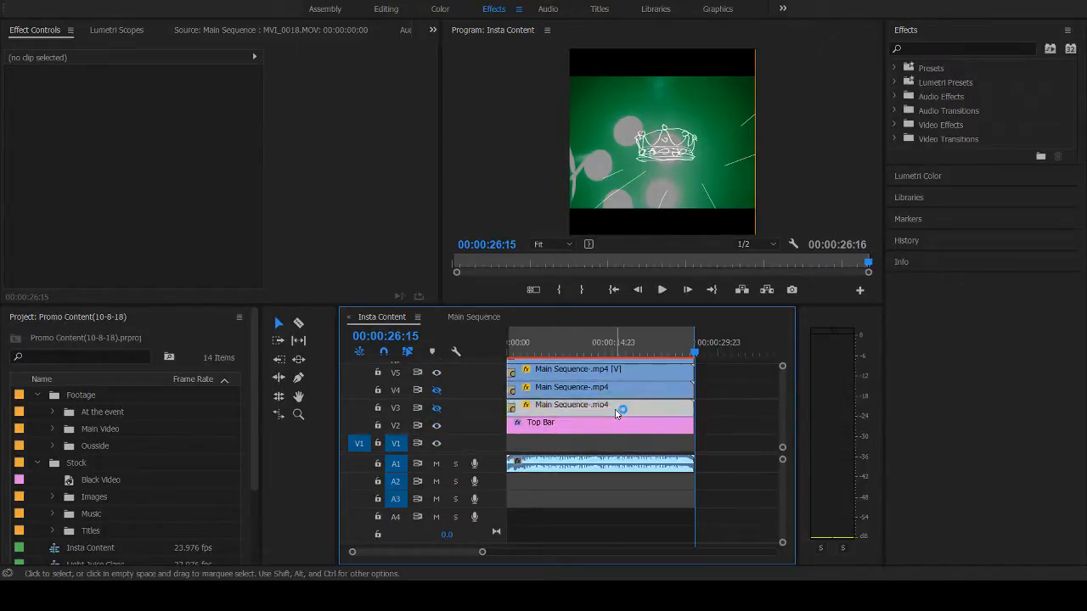
click(584, 394)
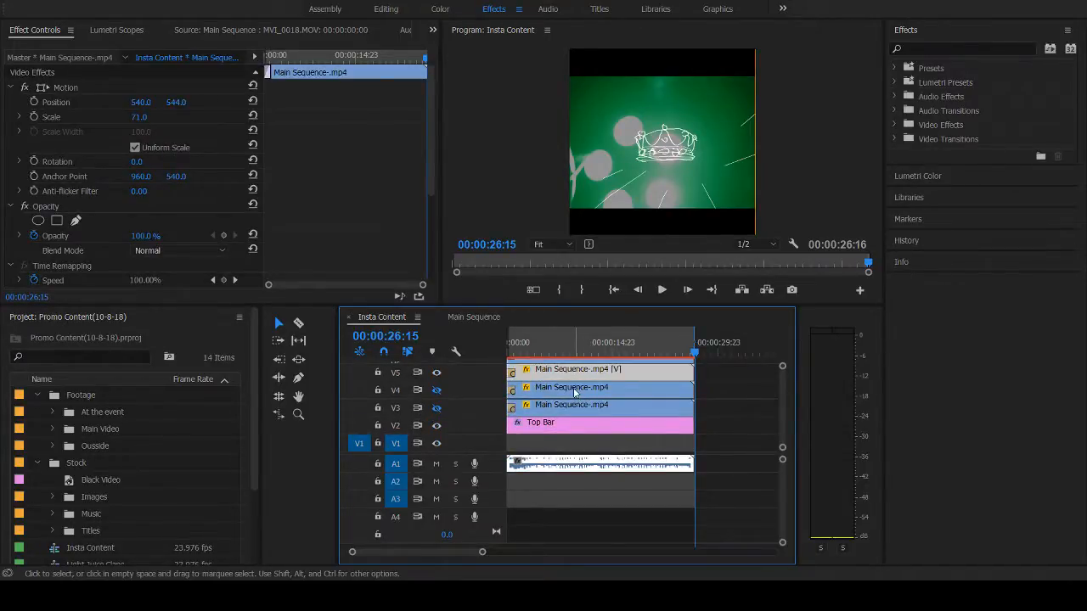
- Load the V3 Main Sequence-.mp4 clip into the Source monitor and scrub it from 00:00:01:11 to 00:00:26:07
click(582, 408)
double_click(582, 414)
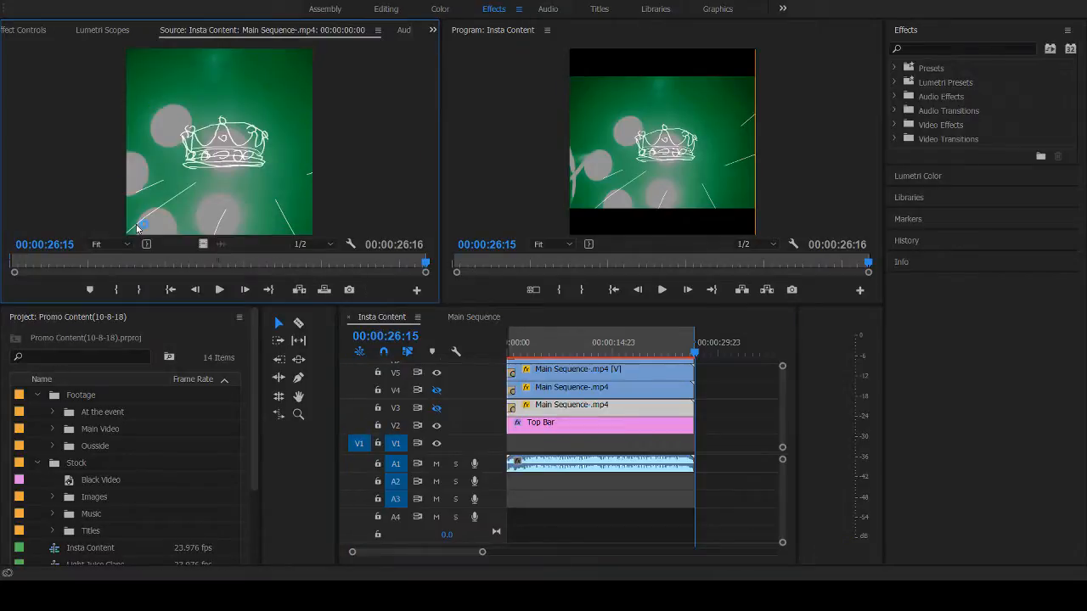
click(599, 372)
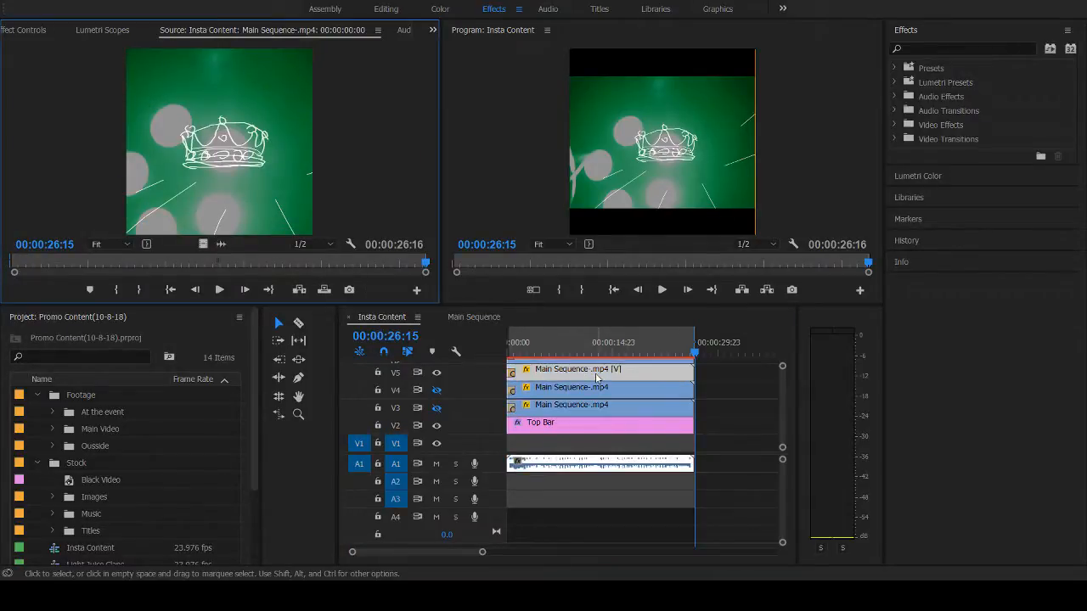
click(36, 269)
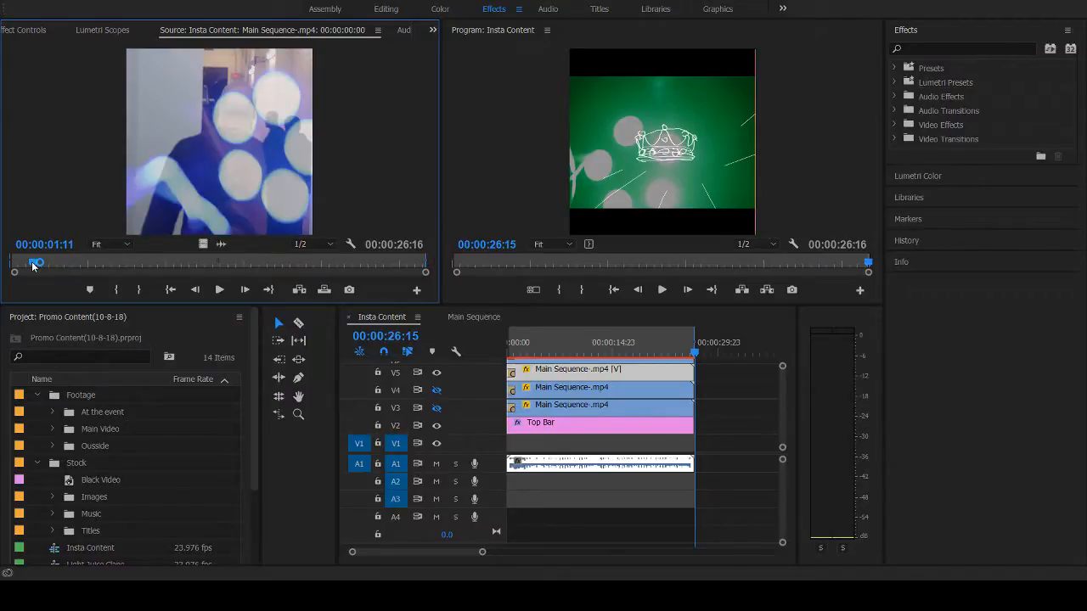
drag(34, 265, 419, 220)
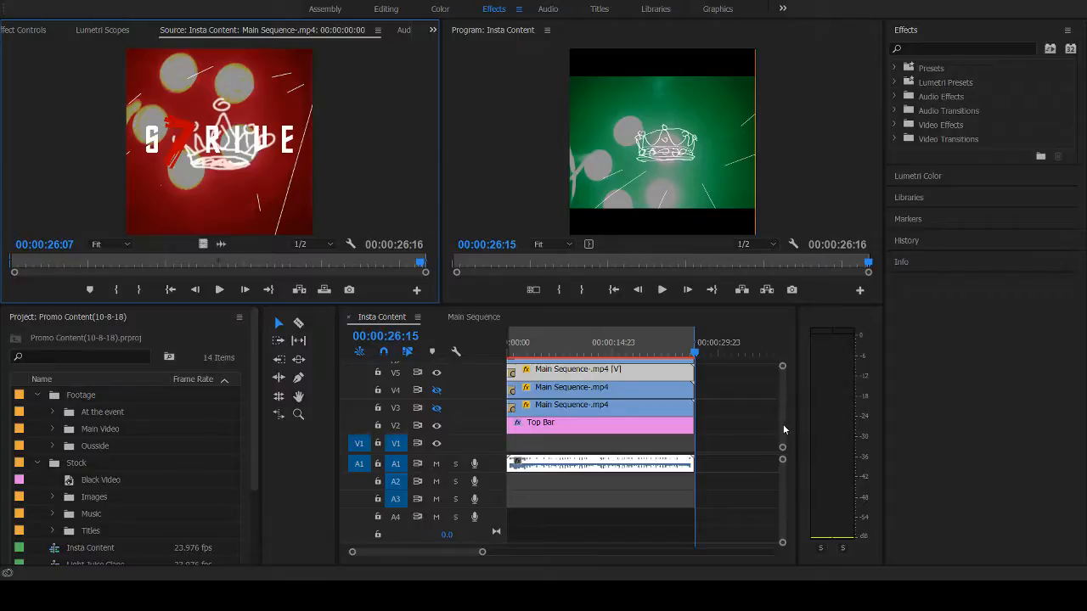
- Bring the YOung King title and crown_1f451.png layers on tracks V8 to V10 into view for inspection
drag(783, 426, 788, 361)
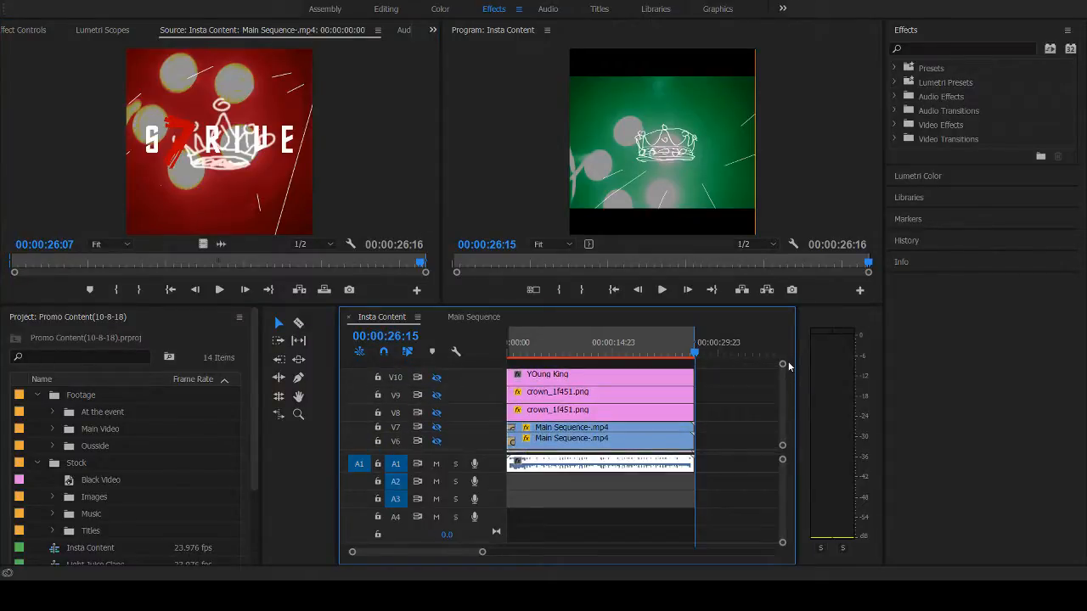